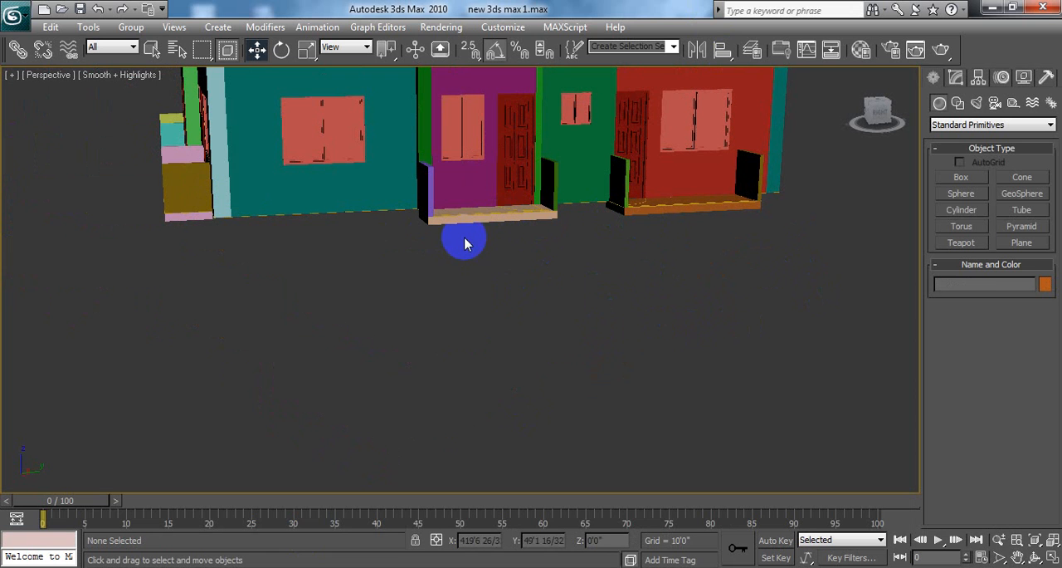
Step: Show all four viewports and switch the Top view to shaded display with the floor plan in view
left_click(1050, 558)
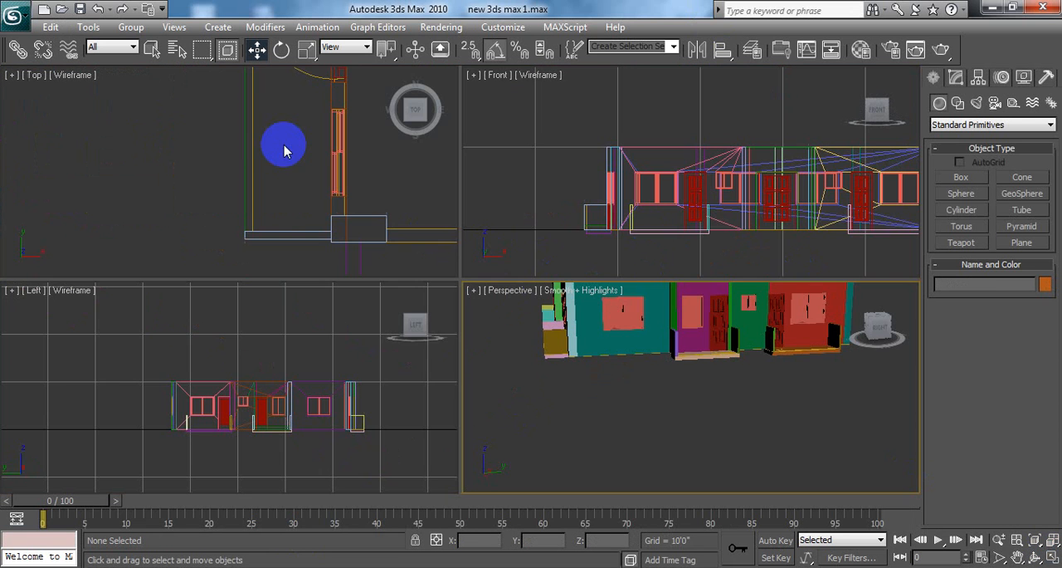
left_click(268, 151)
scroll(241, 199, "down", 5)
middle_click_drag(353, 151, 265, 137)
scroll(257, 176, "down", 1)
scroll(237, 176, "down", 3)
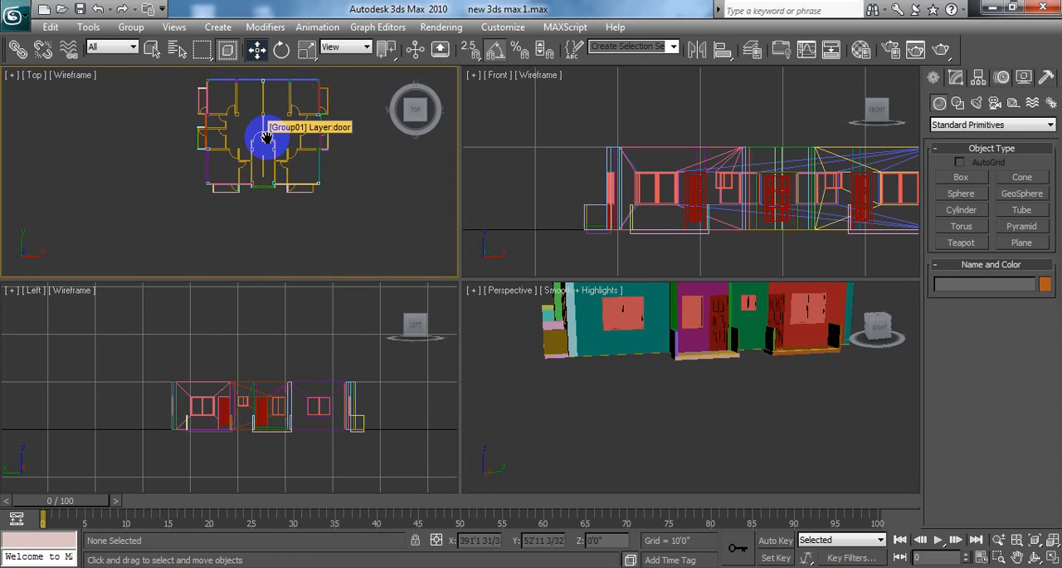
key("F3")
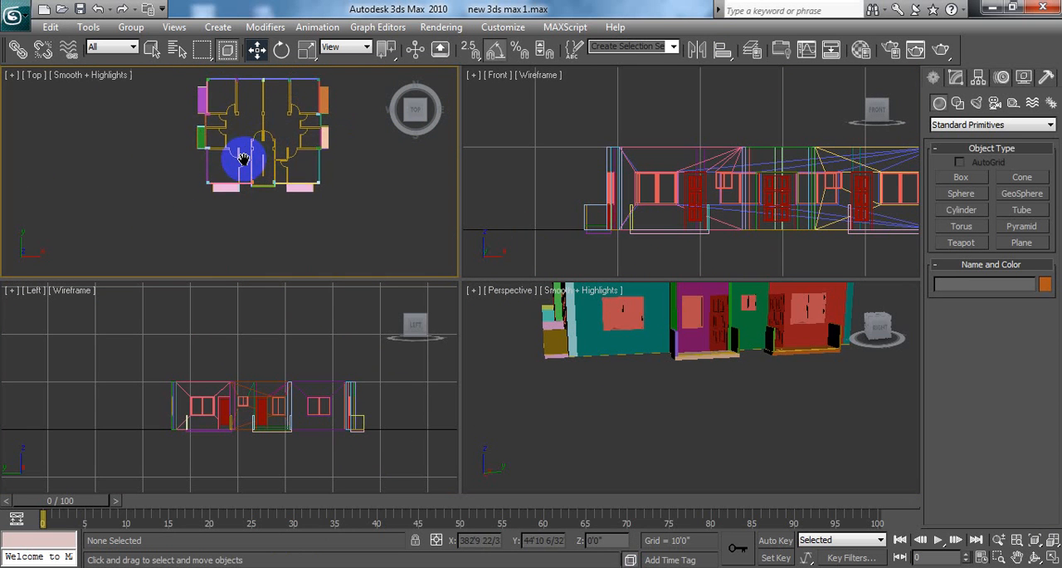
scroll(245, 139, "up", 5)
scroll(244, 142, "down", 2)
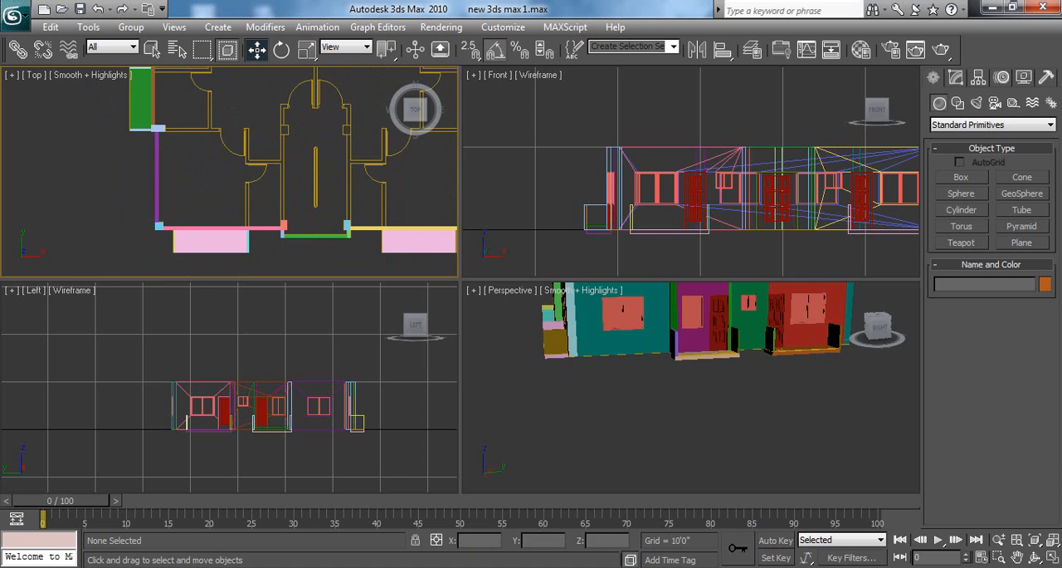
Step: Select all six balcony floor slabs around the building in the maximized Top view
left_click(1054, 559)
scroll(369, 278, "down", 1)
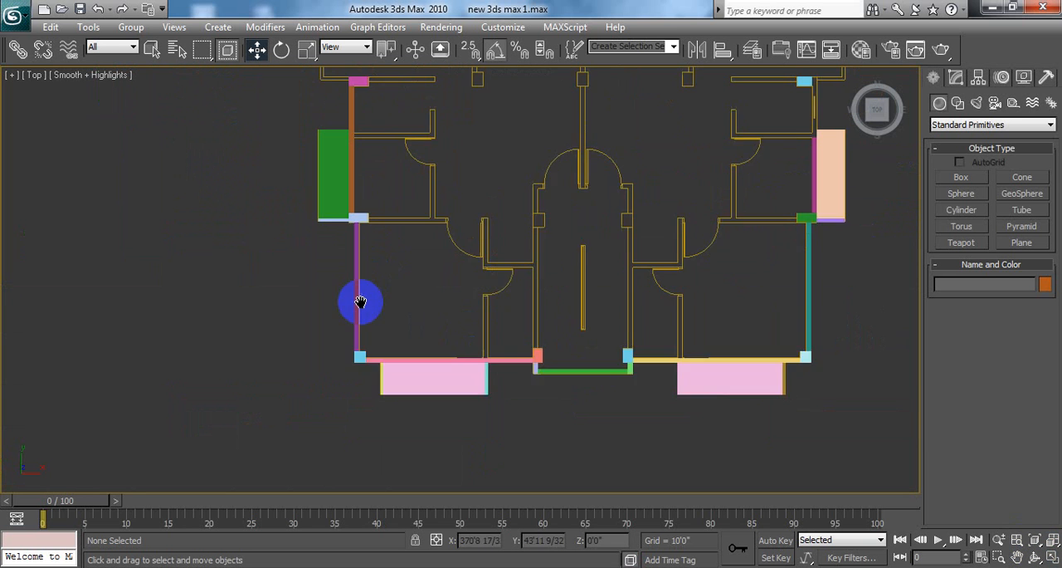
middle_click_drag(360, 301, 355, 323)
scroll(355, 319, "down", 1)
scroll(352, 202, "down", 1)
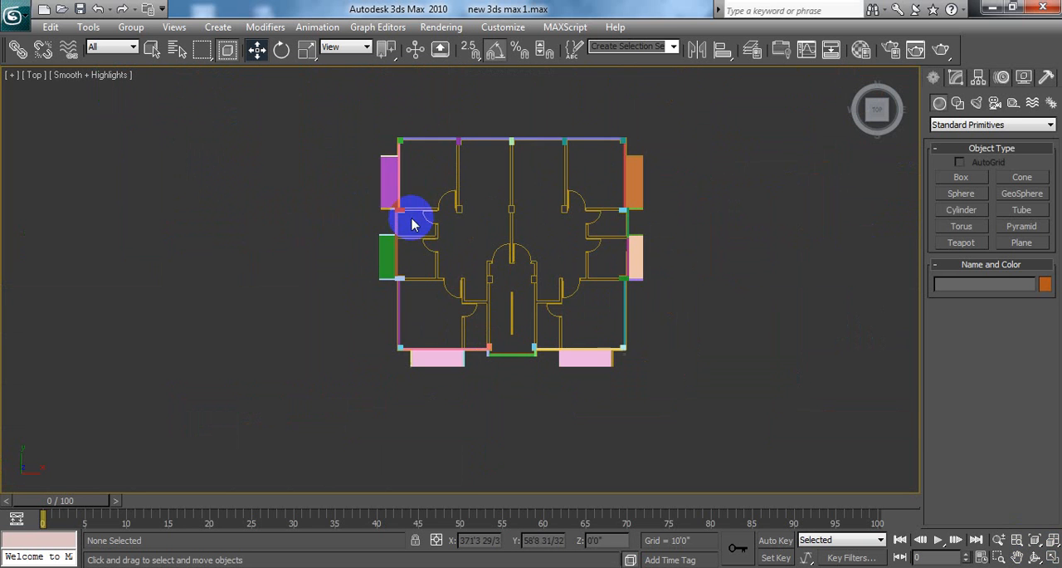
left_click(382, 180)
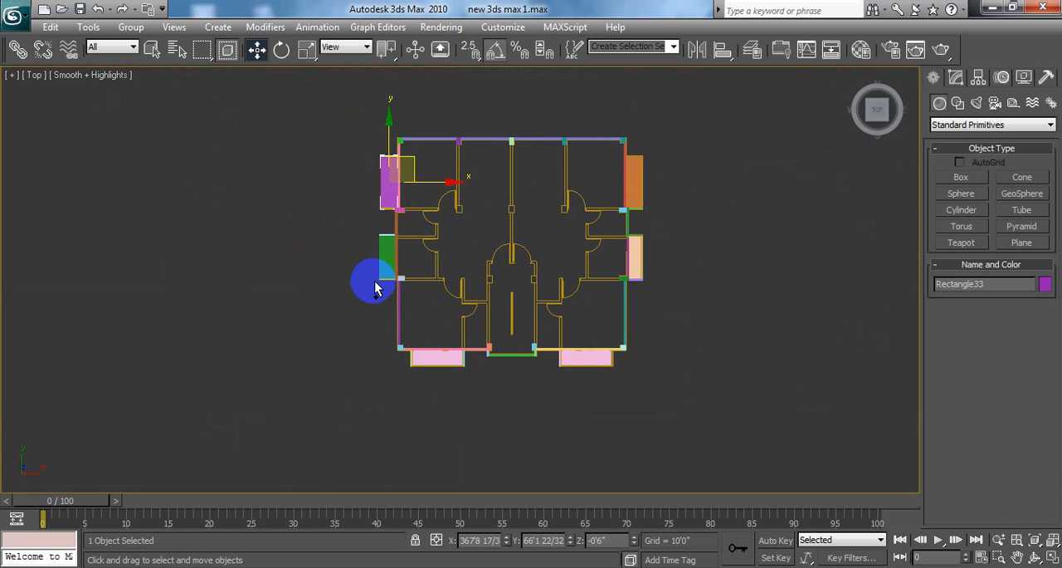
left_click(386, 251, "ctrl")
left_click(427, 356, "ctrl")
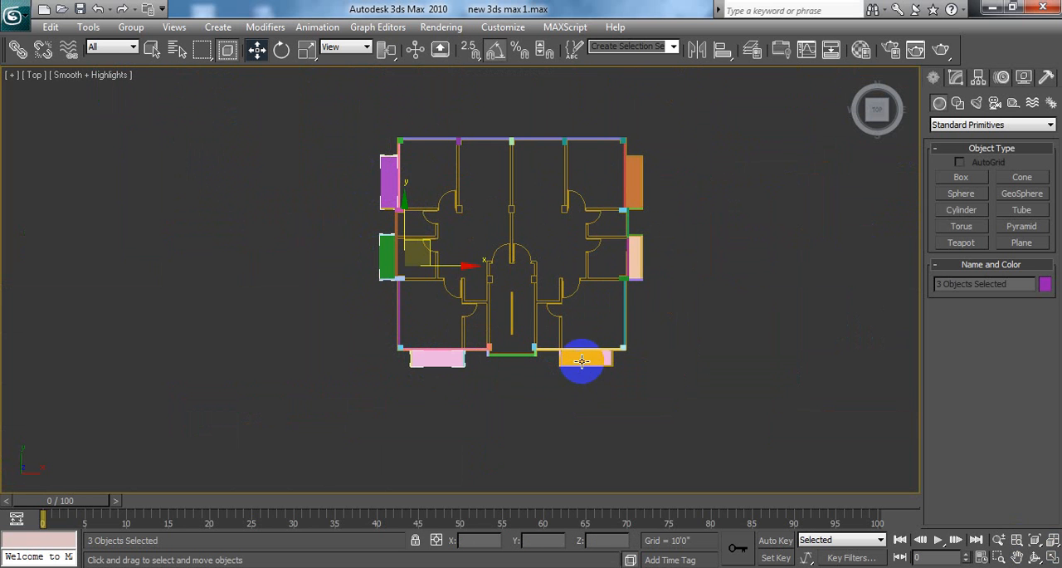
left_click(631, 253, "ctrl")
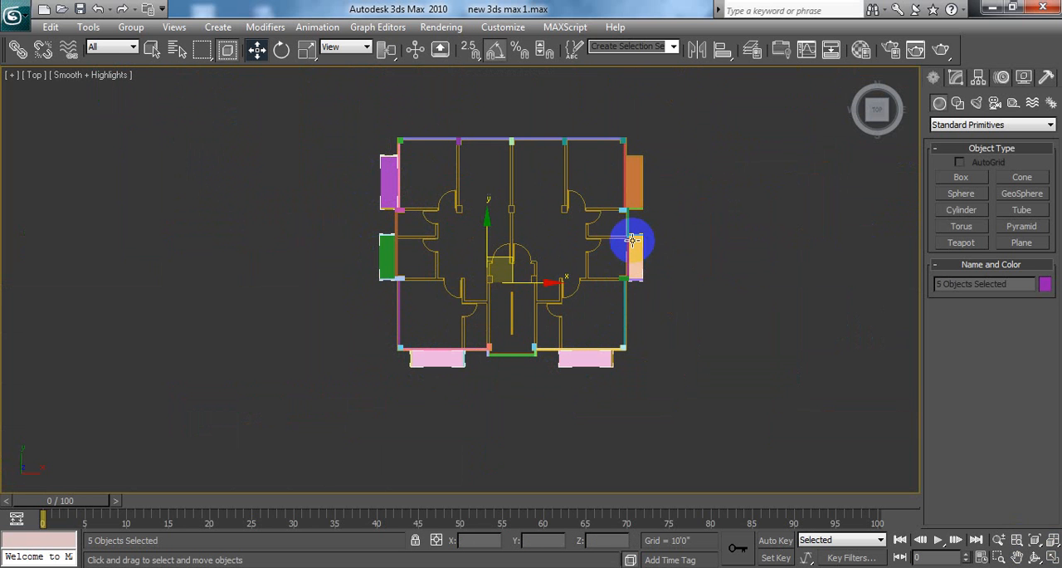
left_click(637, 186, "ctrl")
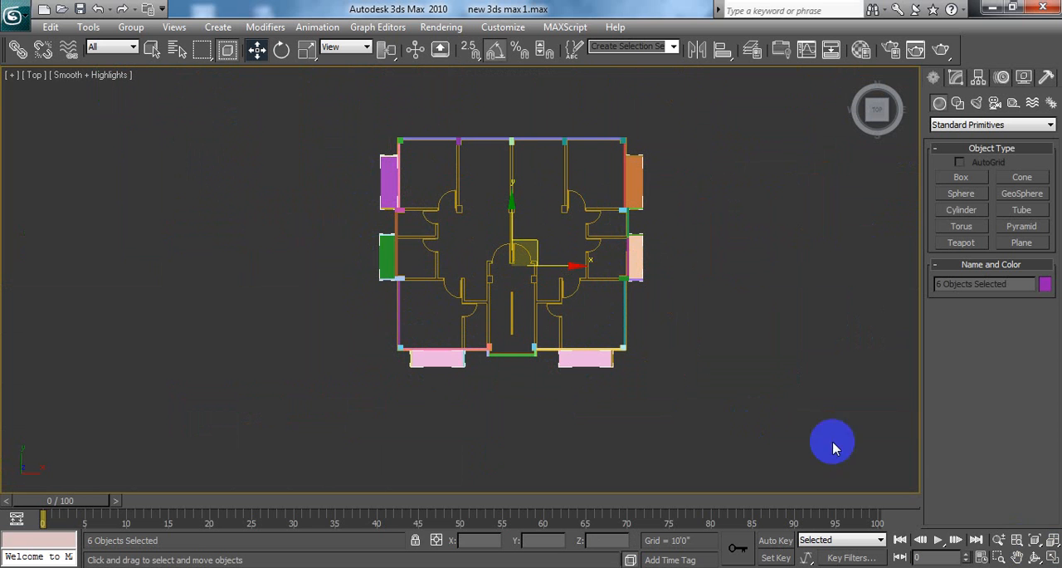
Step: Clone the six selected slabs upward once as copies in the Left view and set the copies' Z position to 7'
left_click(1052, 556)
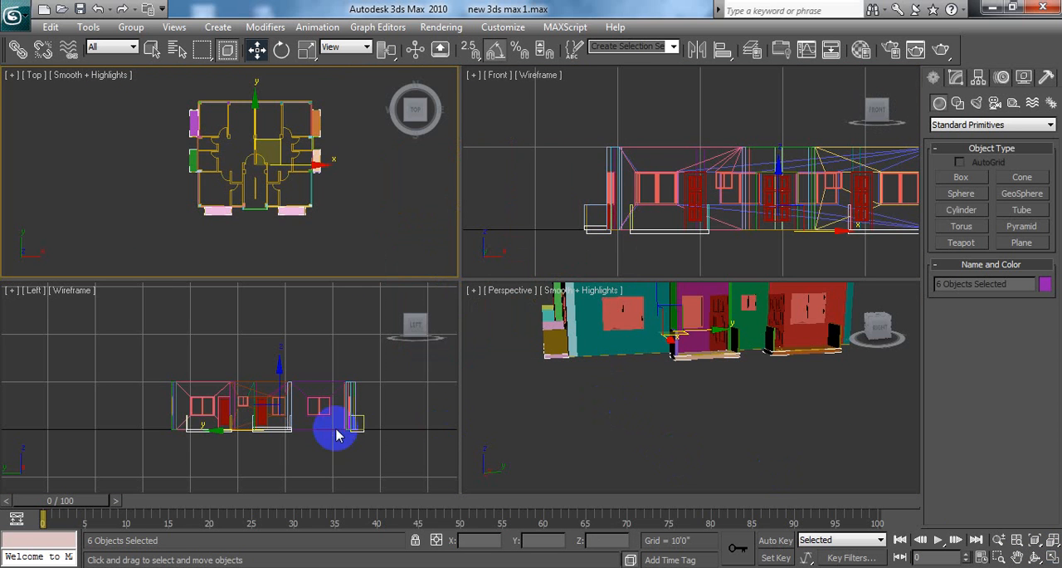
right_click(363, 364)
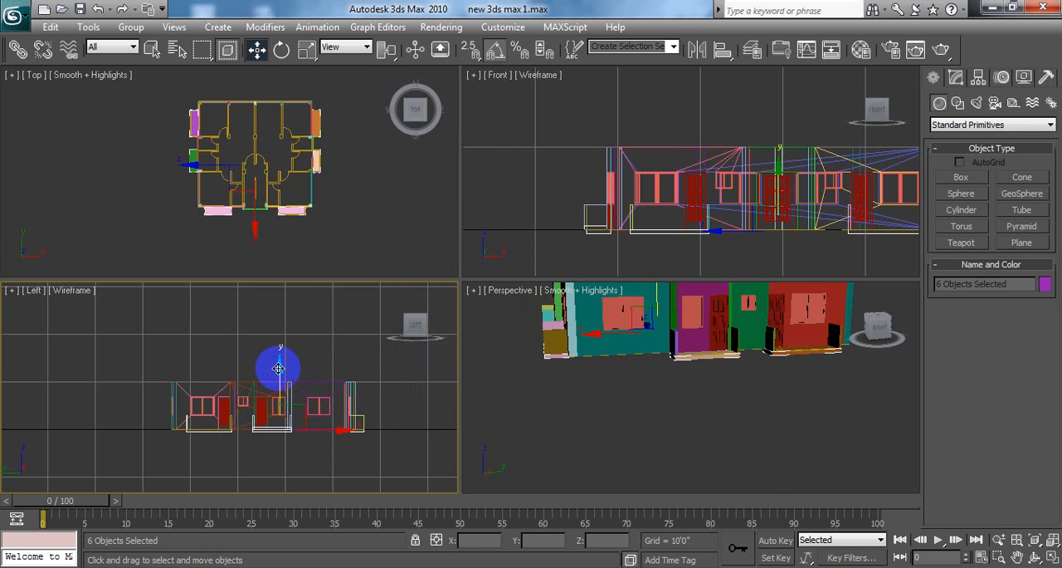
mouse_move(279, 367)
left_mouse_down("shift")
mouse_move(290, 316)
mouse_move(292, 327)
left_mouse_up("shift")
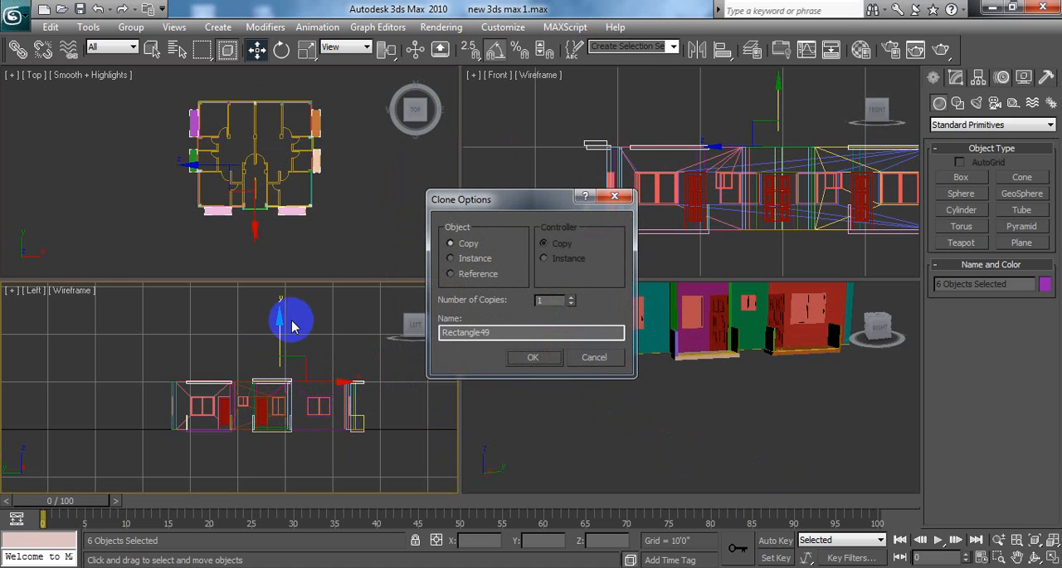
left_click(535, 358)
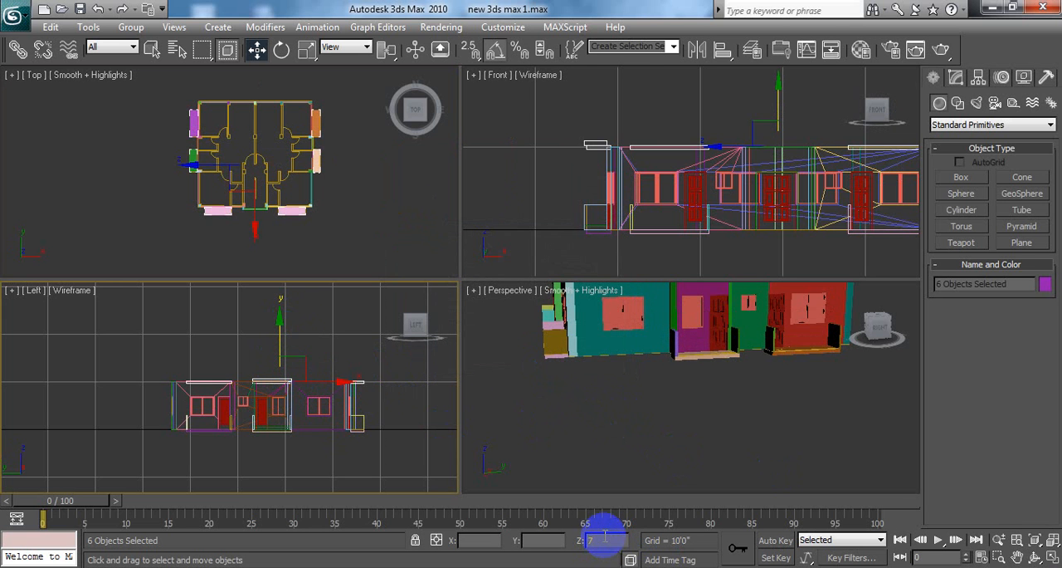
key("Return")
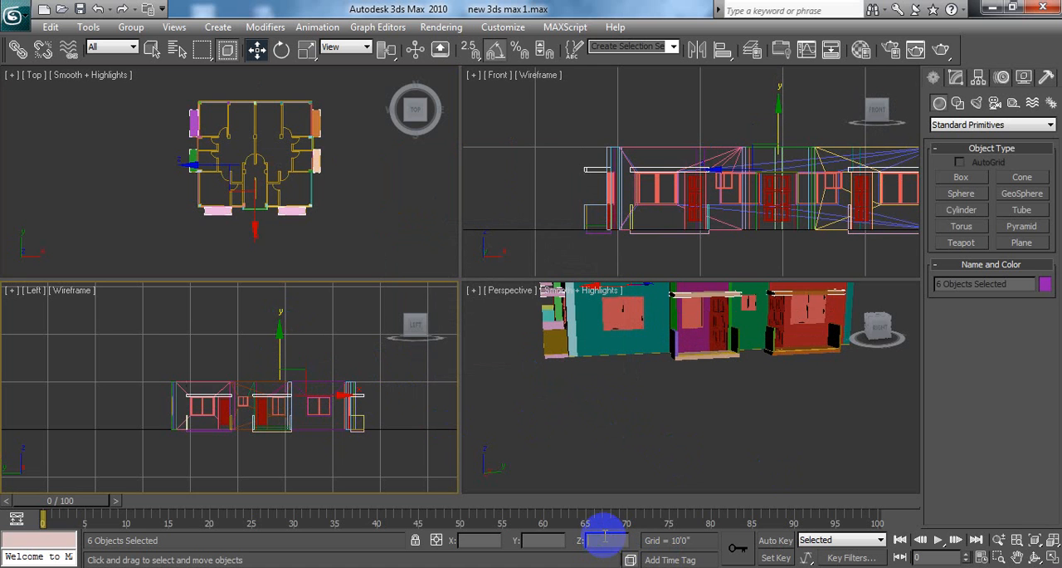
Step: Deselect the copied slabs, inspect them from several sides in the maximized Perspective view, and save the scene
left_click(673, 410)
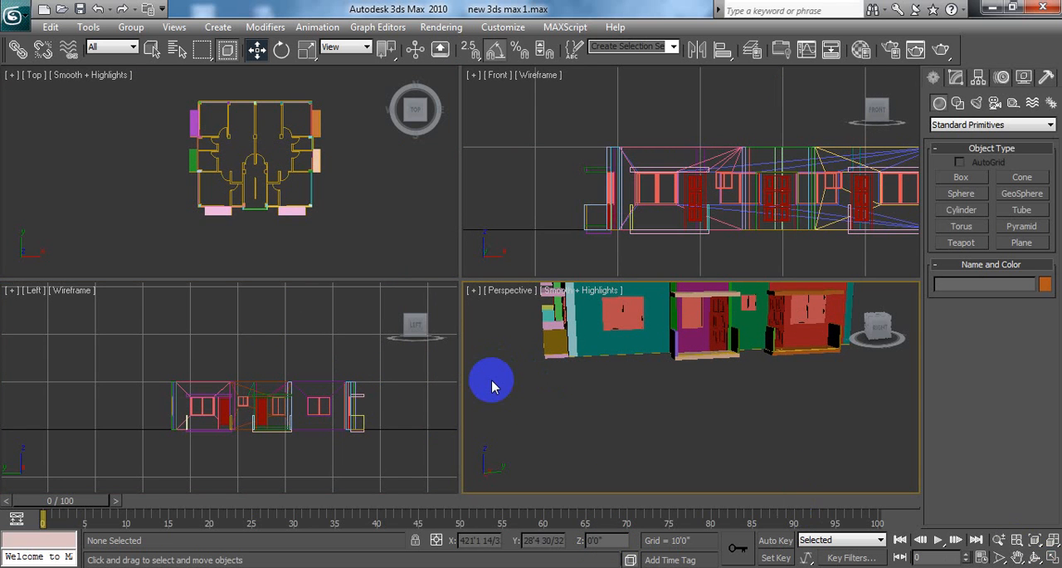
left_click(1051, 560)
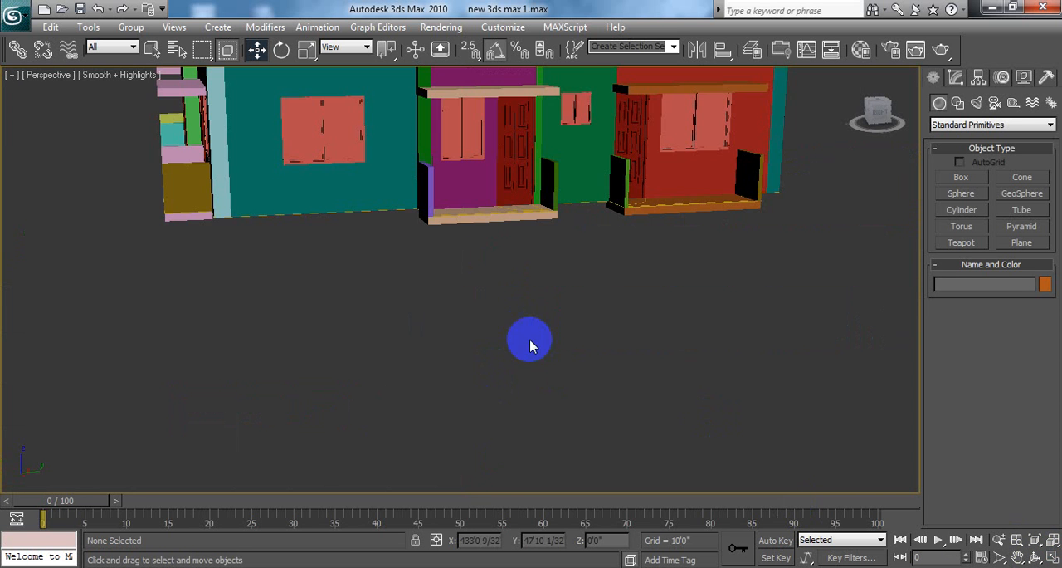
middle_click_drag(529, 341, 547, 459)
middle_click_drag(263, 332, 310, 363, "alt")
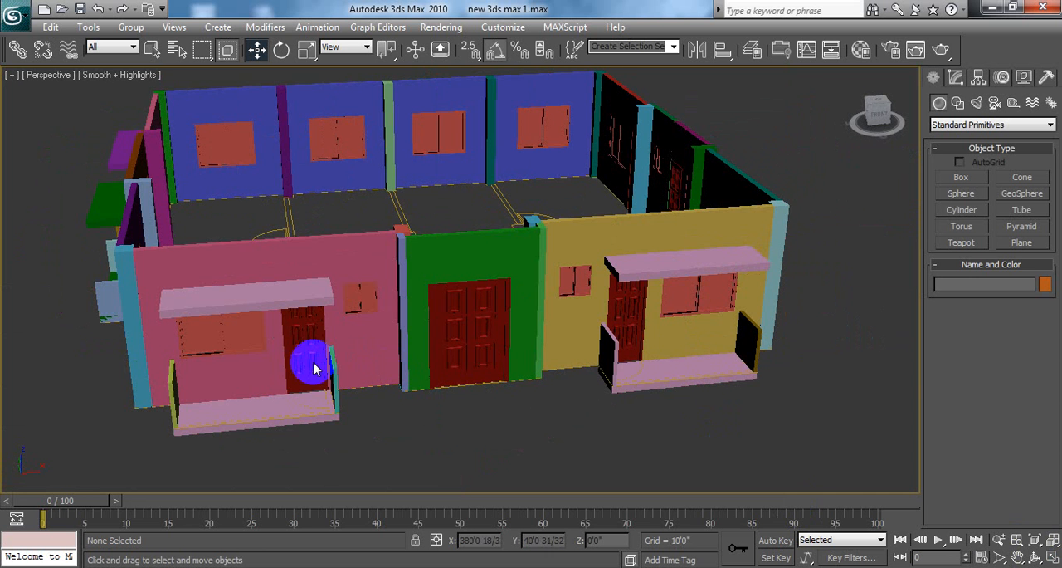
middle_click_drag(720, 249, 589, 268, "alt")
scroll(546, 326, "down", 2)
scroll(355, 274, "up", 3)
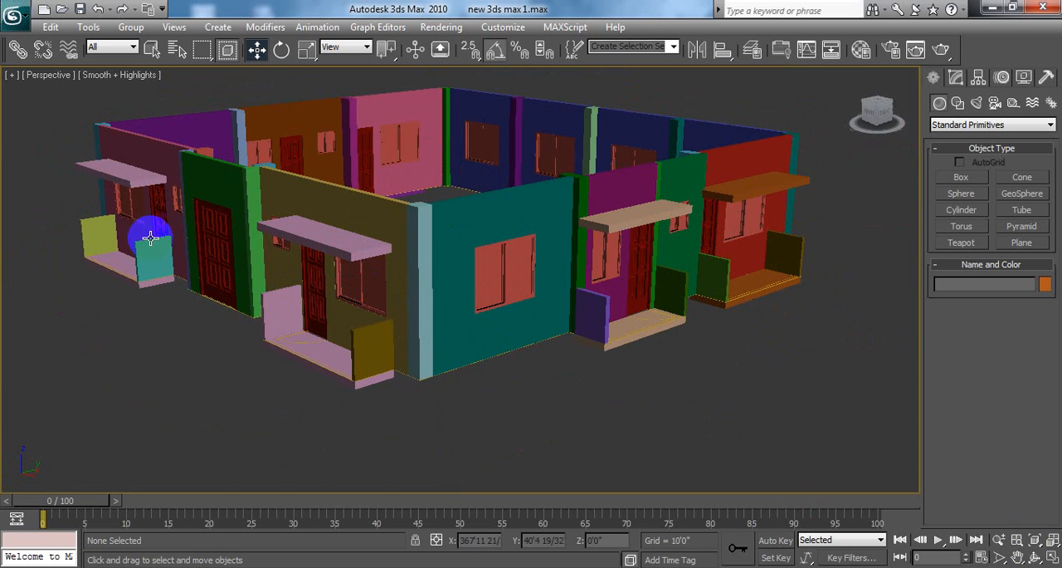
left_click(14, 16)
left_click(57, 158)
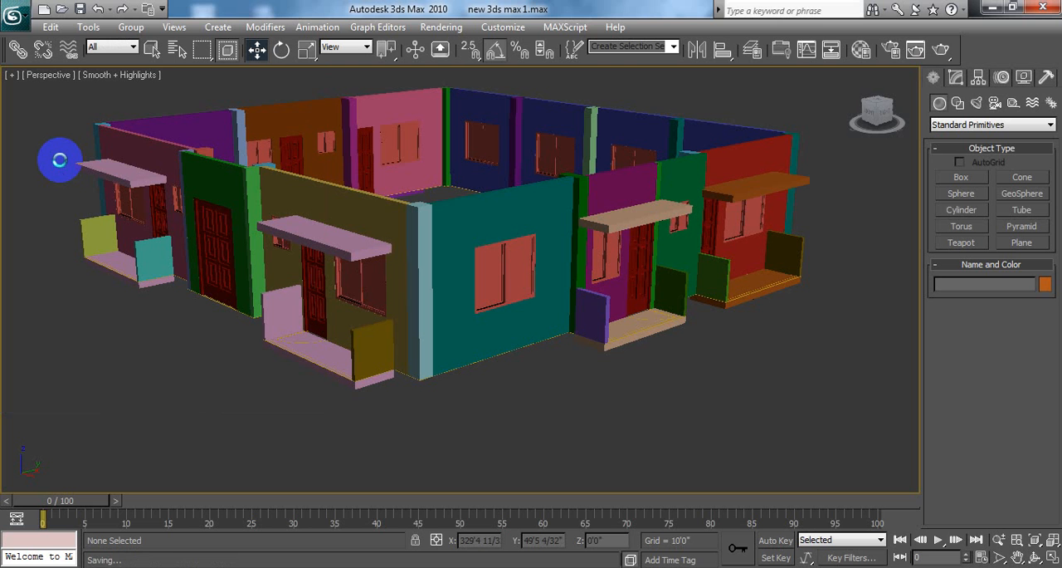
Step: Switch to the desktop, open the image gggg and examine the building's balcony railings up close
left_click(993, 7)
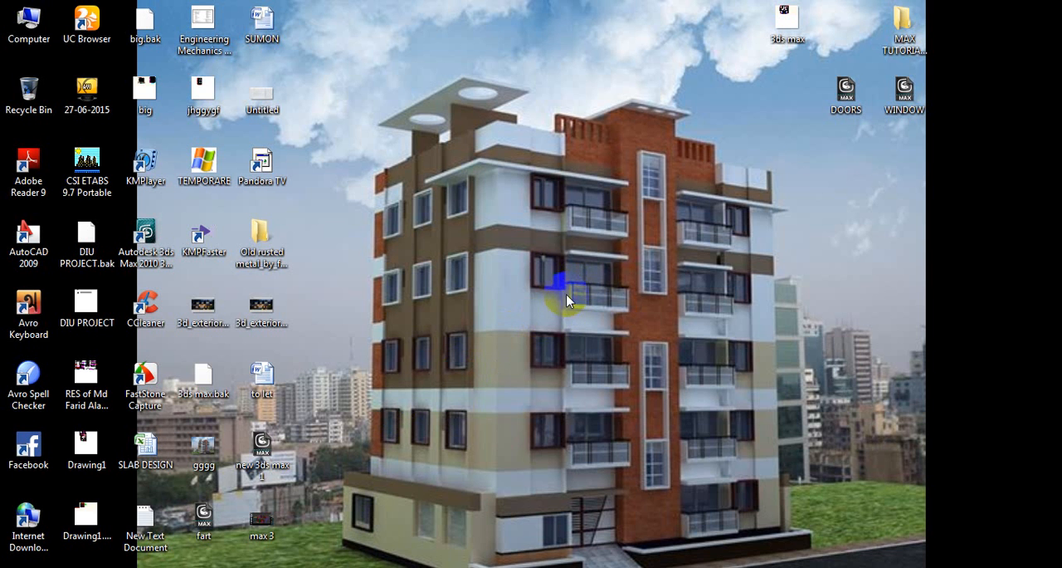
left_click(429, 523)
left_click(635, 412)
left_click(272, 442)
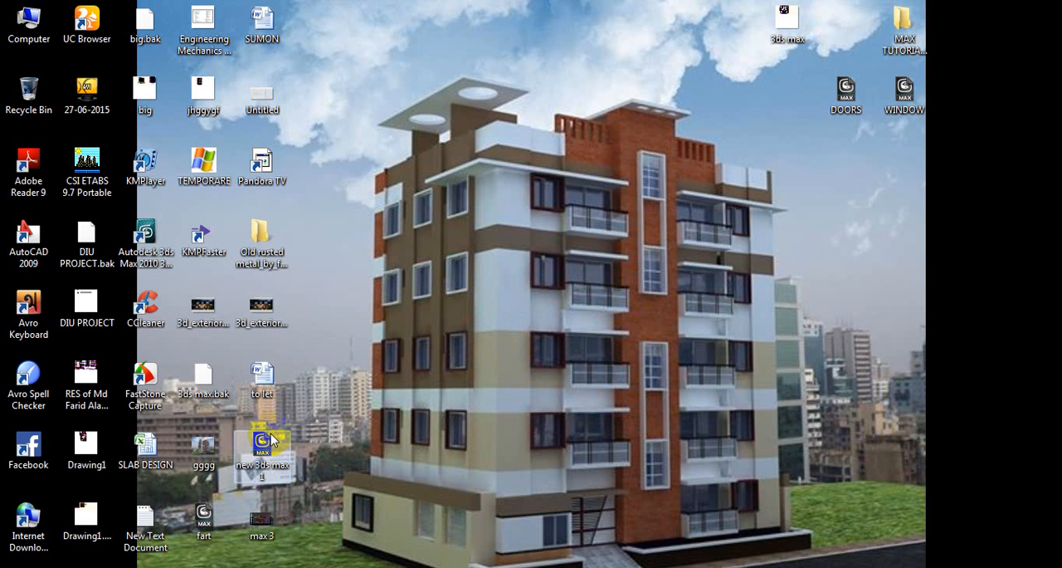
left_click(203, 465)
double_click(204, 463)
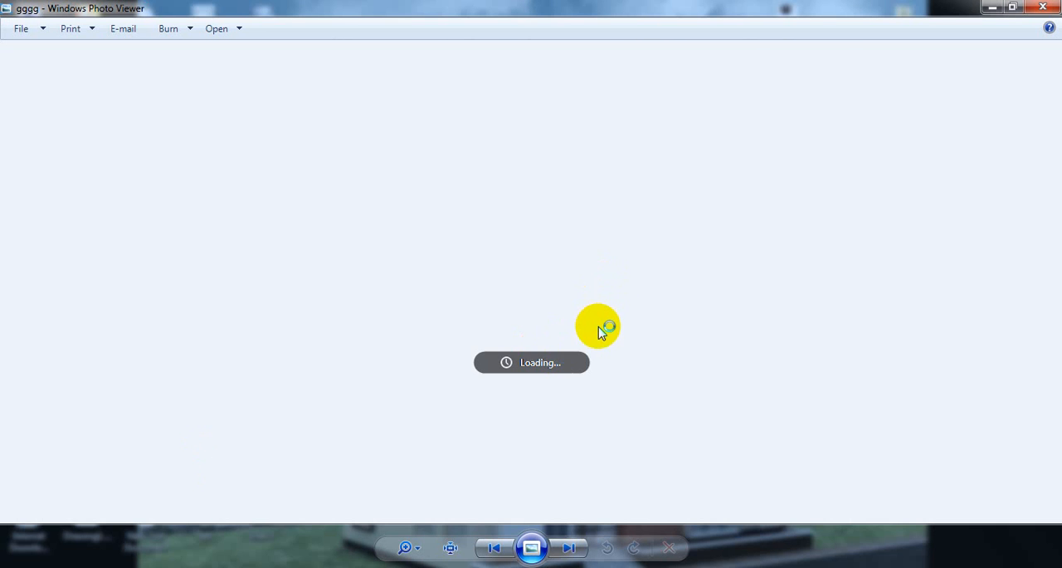
scroll(600, 322, "up", 5)
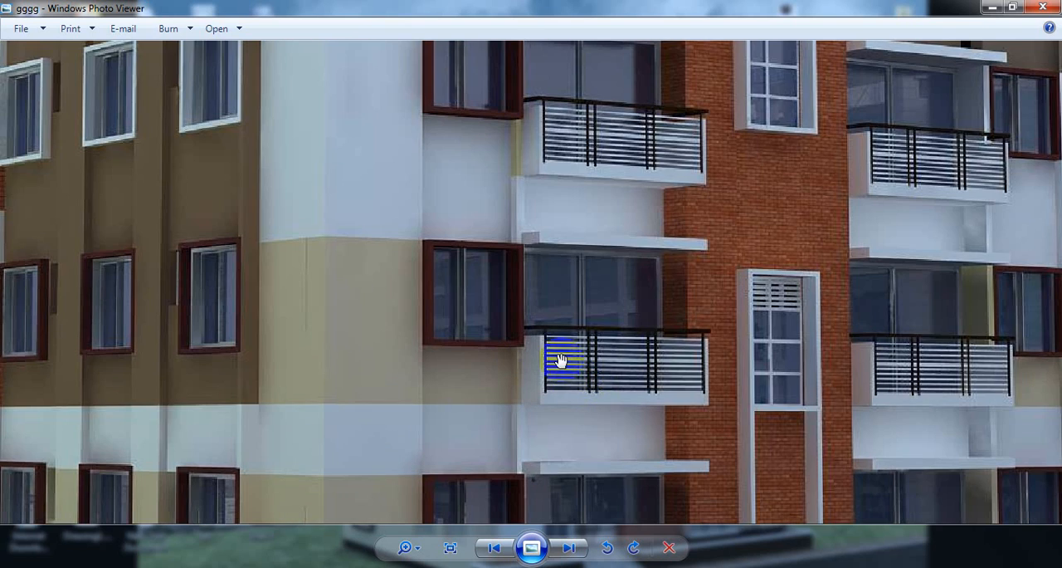
left_click(1043, 8)
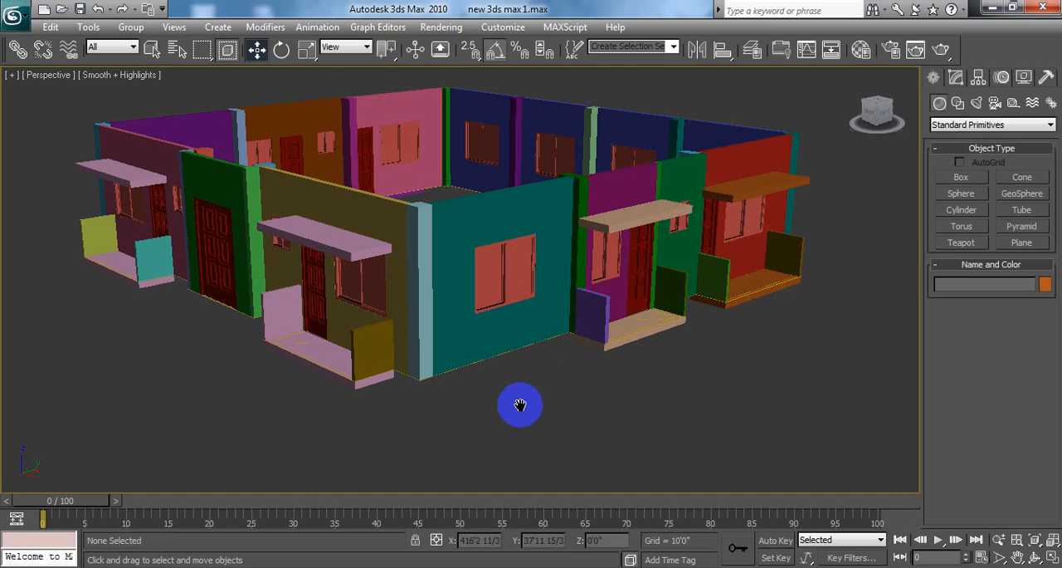
Step: Return to 3ds Max, set the Top view to wireframe display and maximize it
middle_click_drag(206, 372, 210, 380)
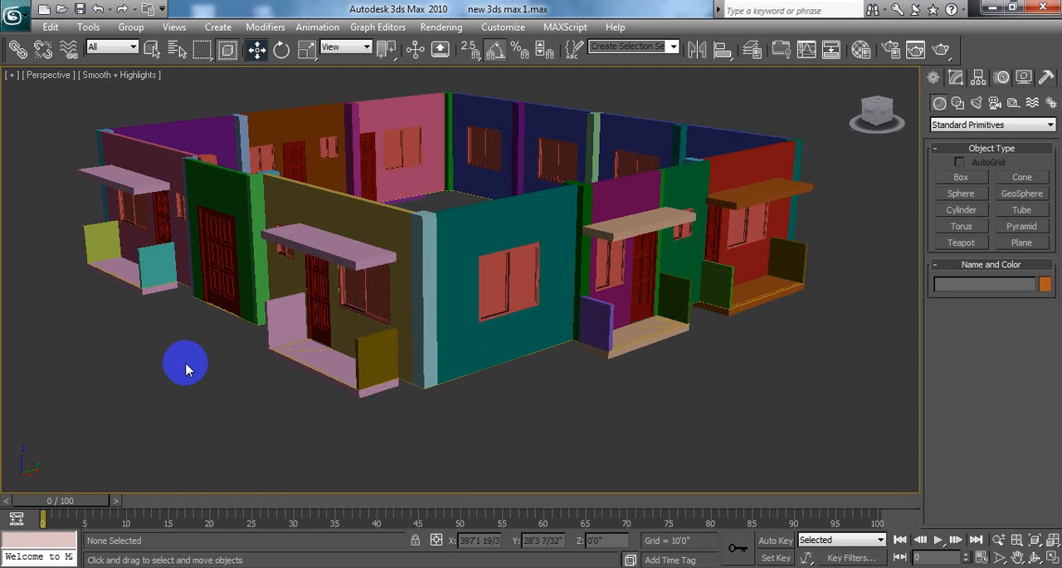
left_click(1052, 558)
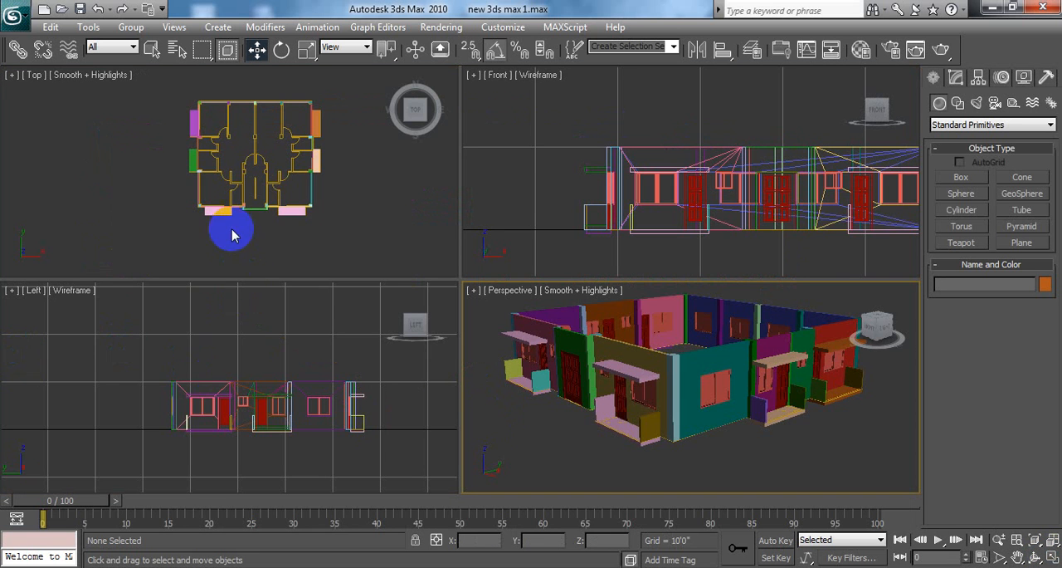
middle_click_drag(254, 197, 246, 210)
key("F3")
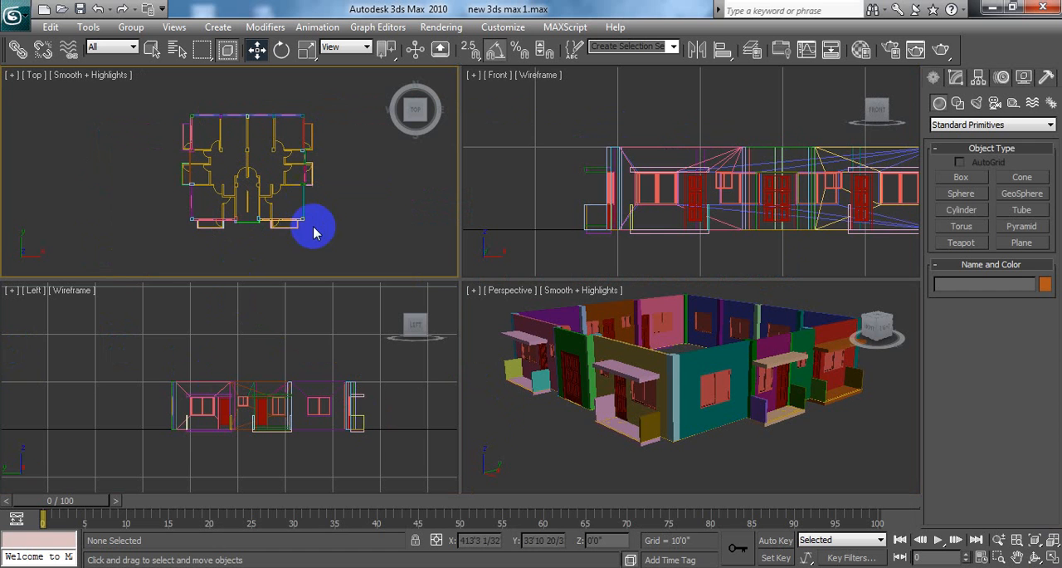
left_click(1053, 558)
Step: Frame the front-left balcony closely in the Top view and start the Line spline tool with snapping on
scroll(488, 398, "up", 3)
scroll(488, 399, "up", 2)
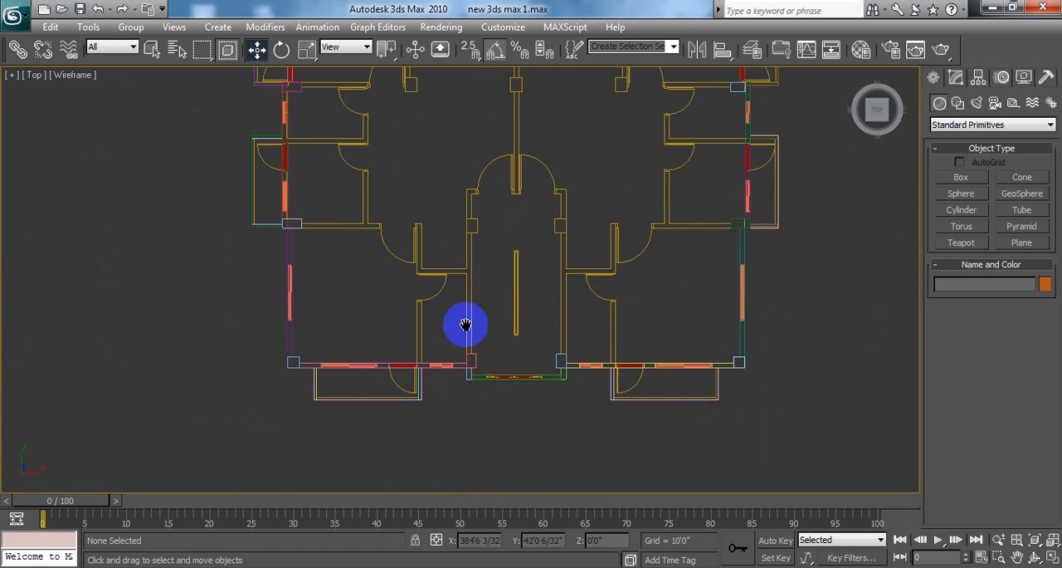
scroll(467, 351, "up", 3)
middle_click_drag(449, 324, 486, 261)
scroll(462, 290, "up", 2)
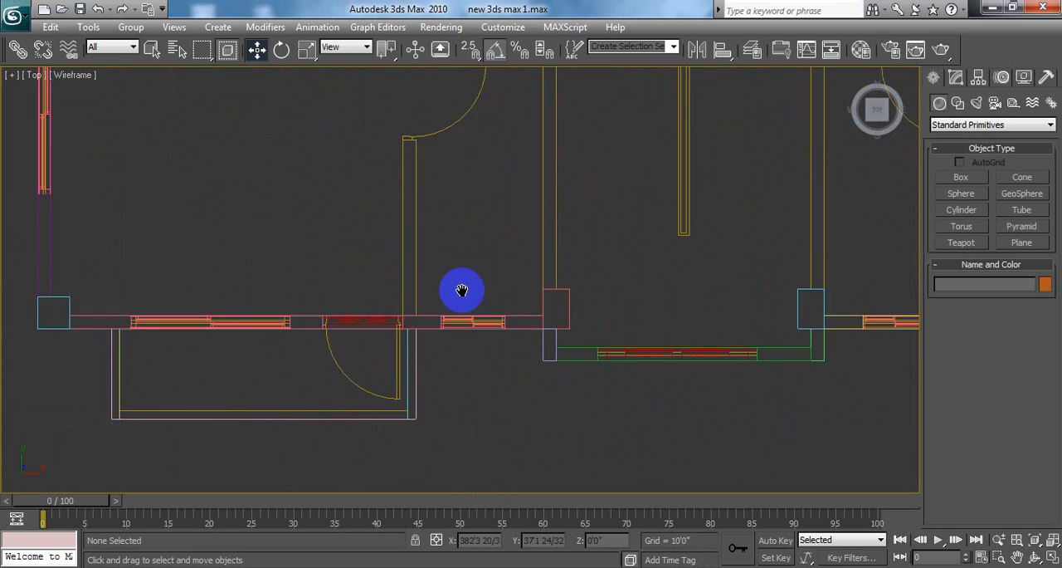
middle_click_drag(415, 335, 451, 296)
middle_click_drag(386, 405, 572, 296)
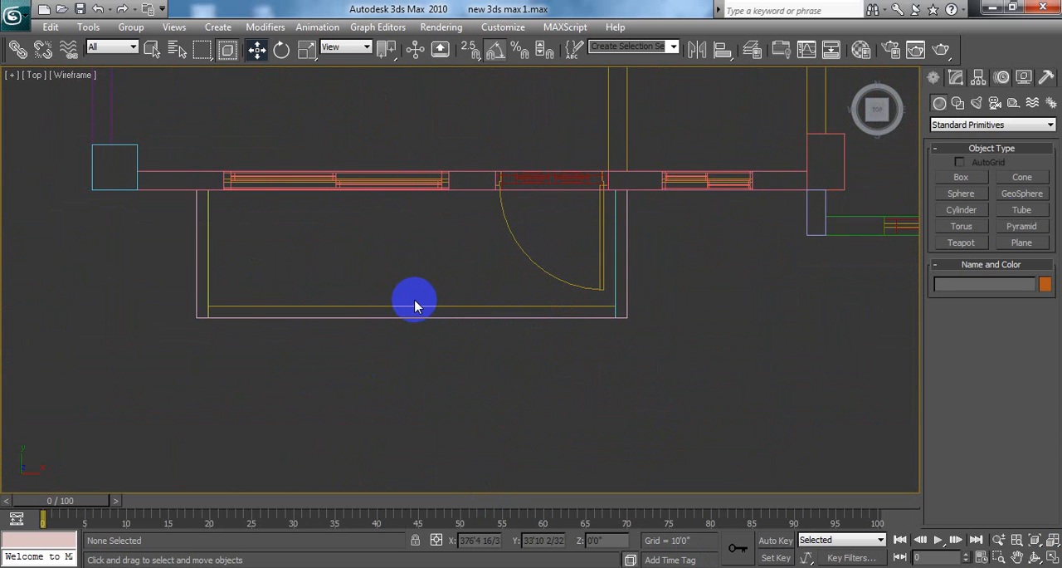
left_click(958, 103)
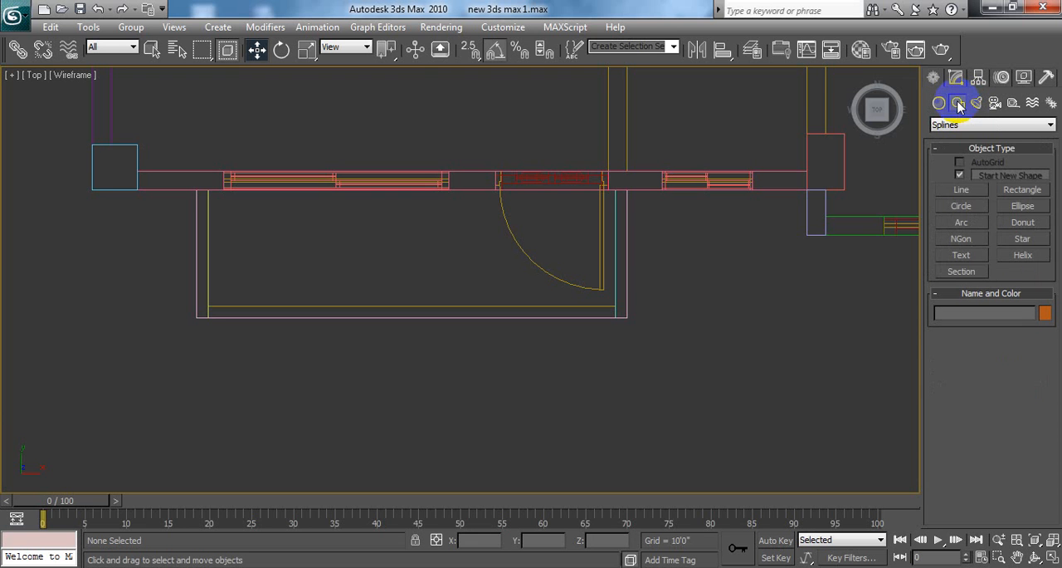
left_click(964, 191)
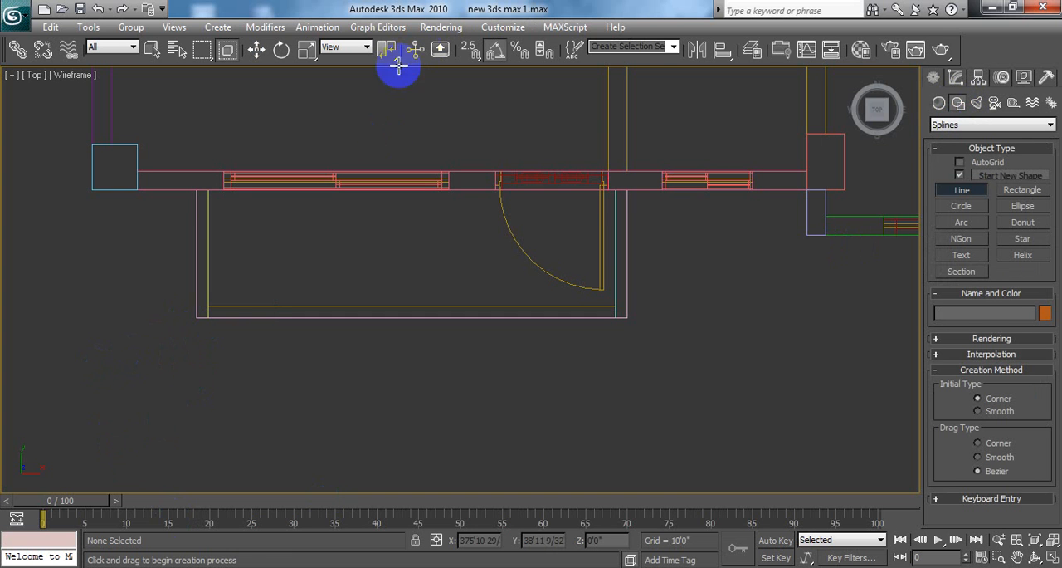
left_click(194, 316)
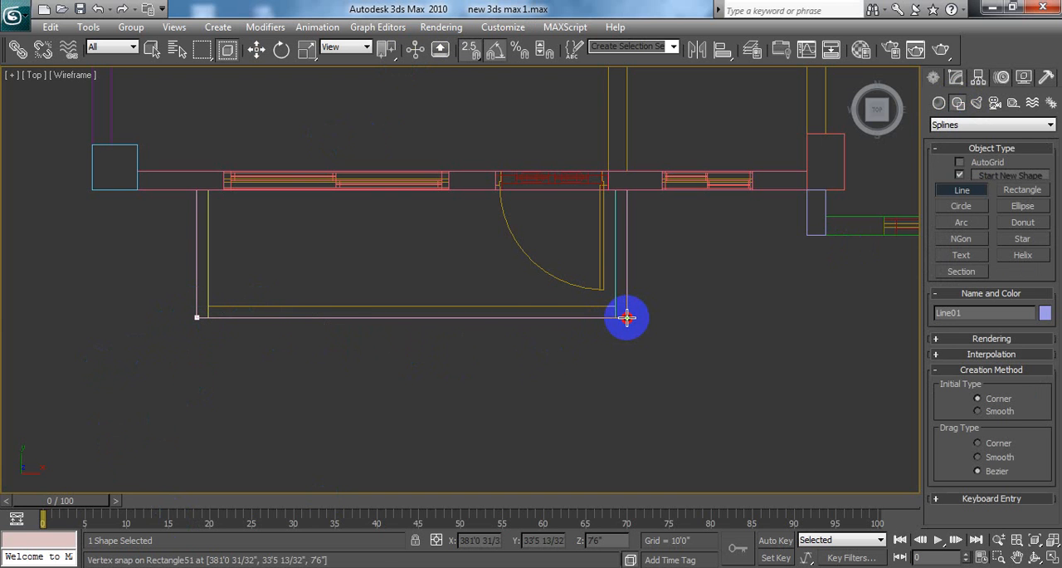
left_click_drag(626, 316, 506, 443)
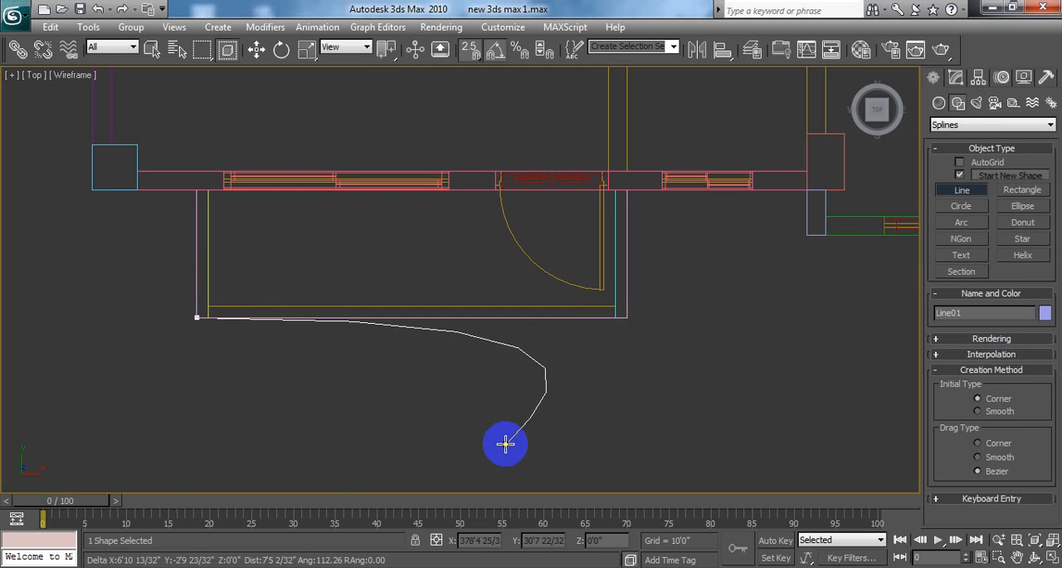
right_click(505, 444)
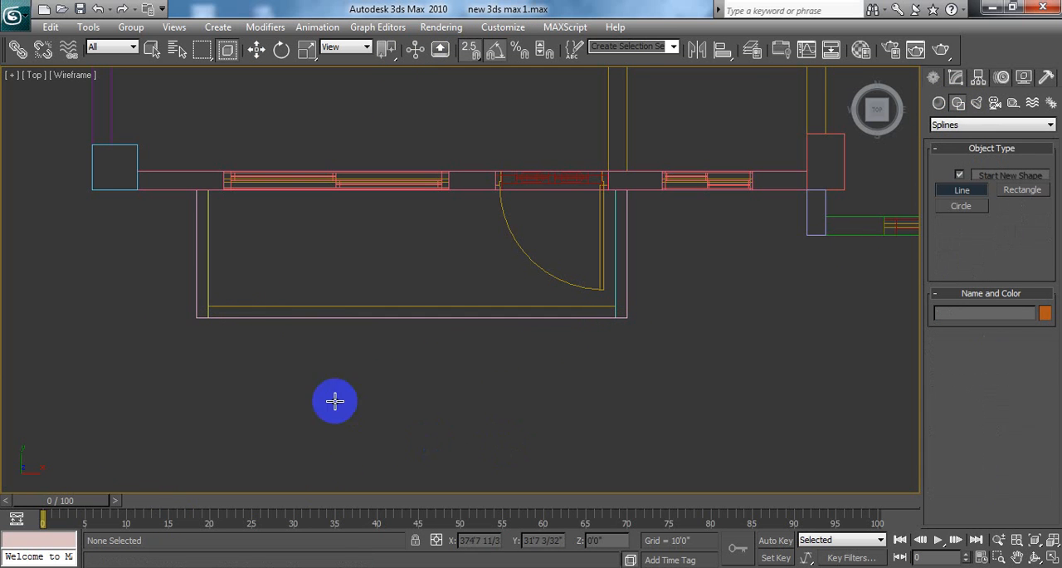
Step: Draw a straight spline along the balcony's front edge between its two outer corner vertices, ending in the Move tool
left_click(195, 318)
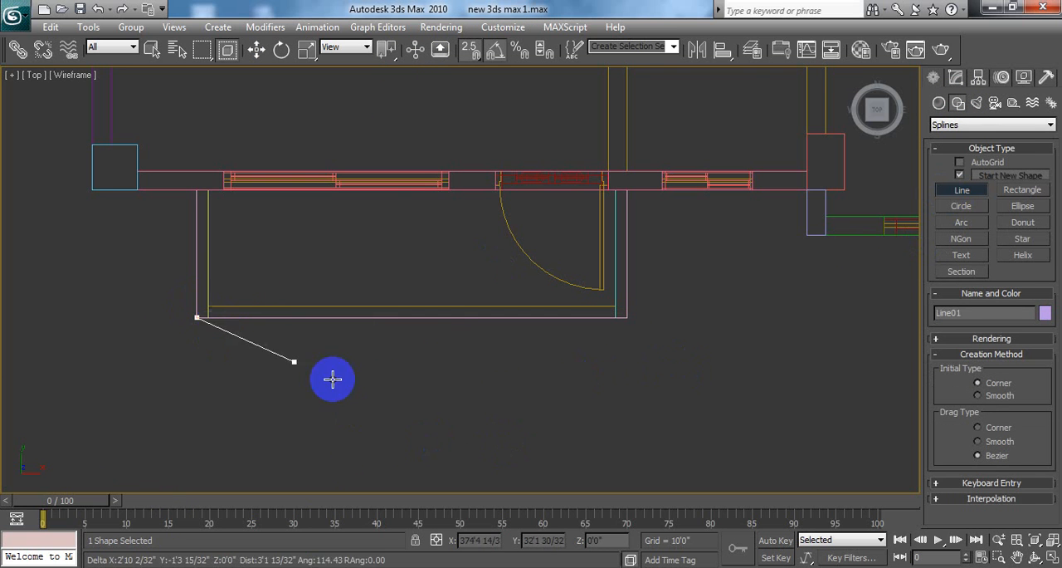
left_click(626, 319)
right_click(645, 389)
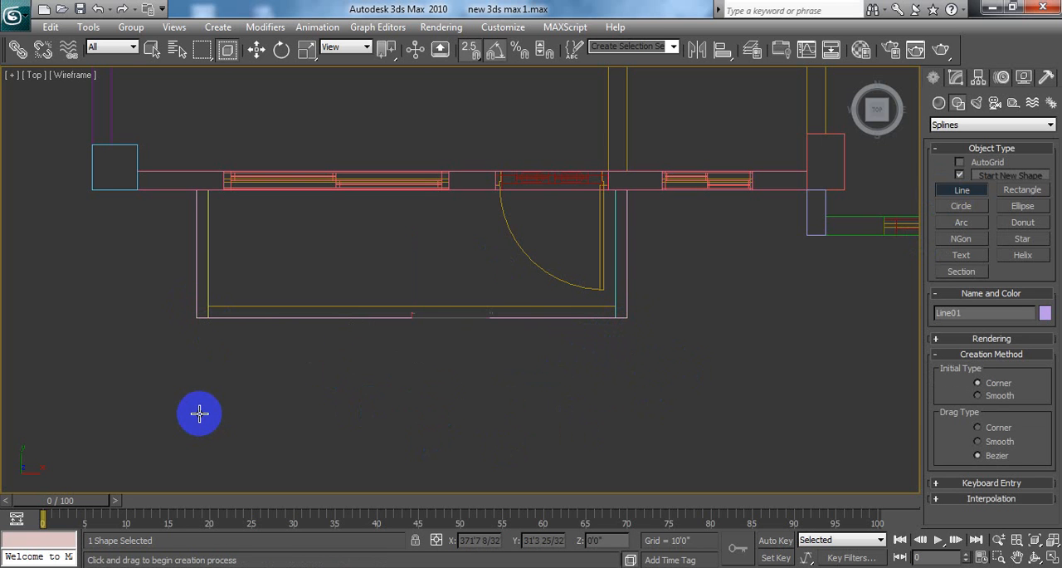
key("w")
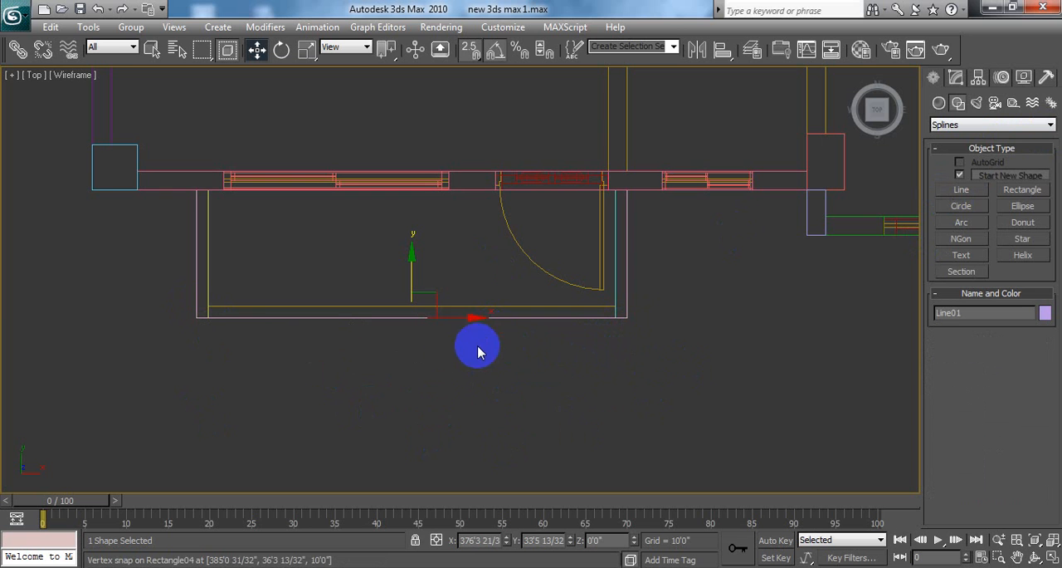
Step: Apply a Sweep modifier to the new balcony edge line
left_click(955, 77)
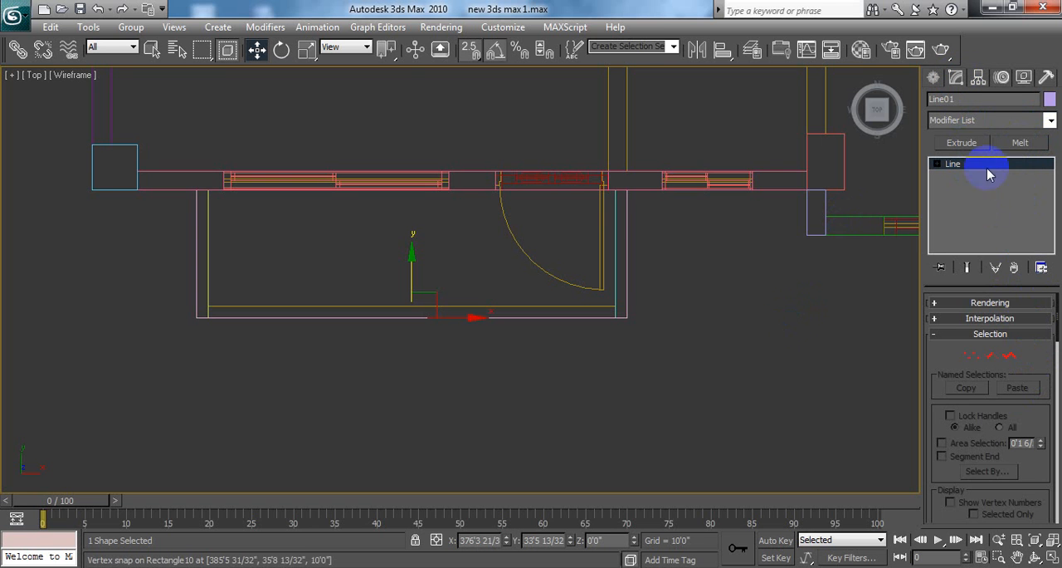
left_click(981, 122)
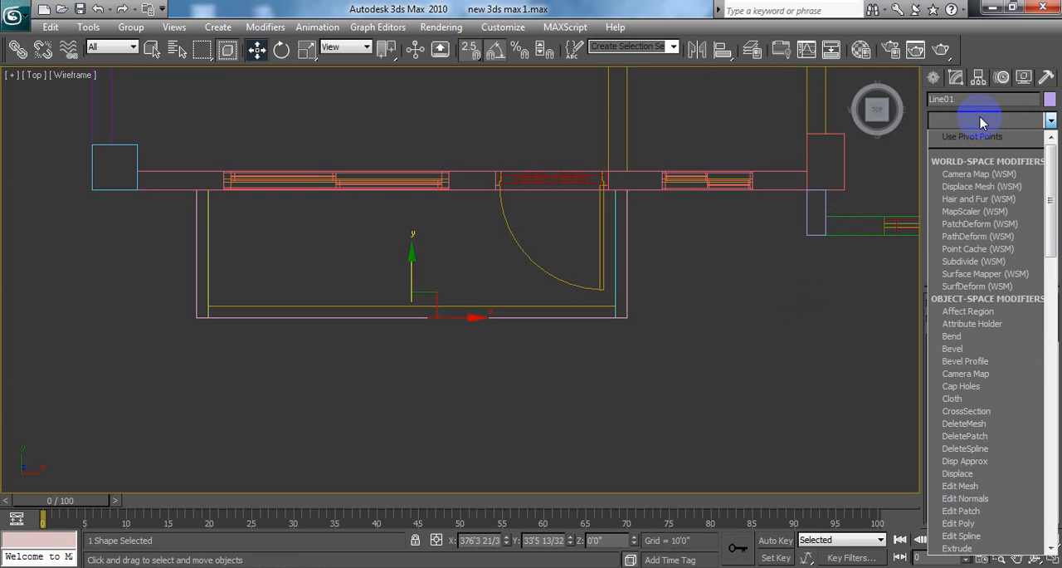
type("sw")
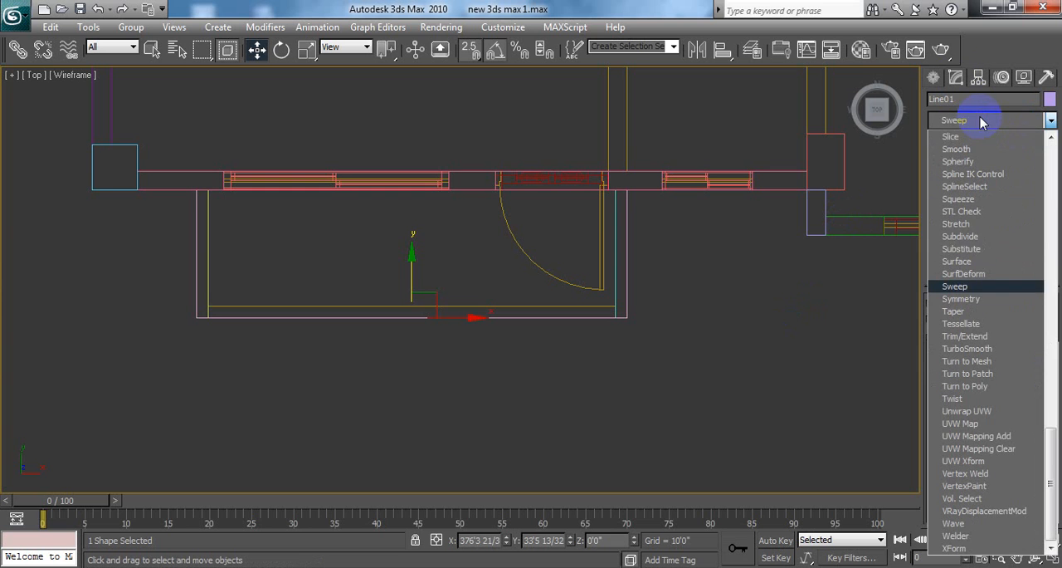
left_click(973, 288)
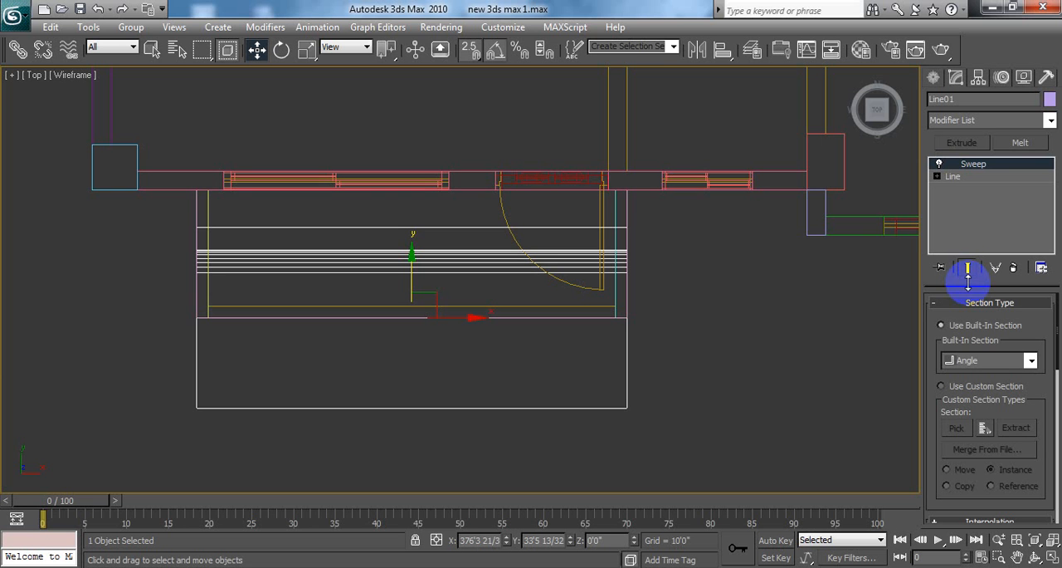
Step: Try the Cylinder built-in section for the sweep and check its radius setting
left_click(1029, 362)
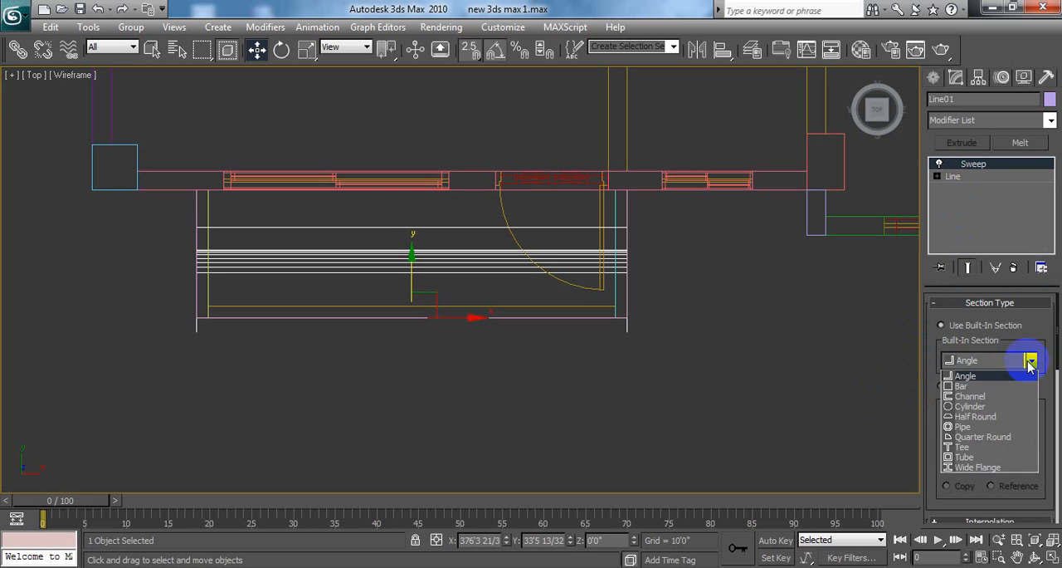
left_click(970, 405)
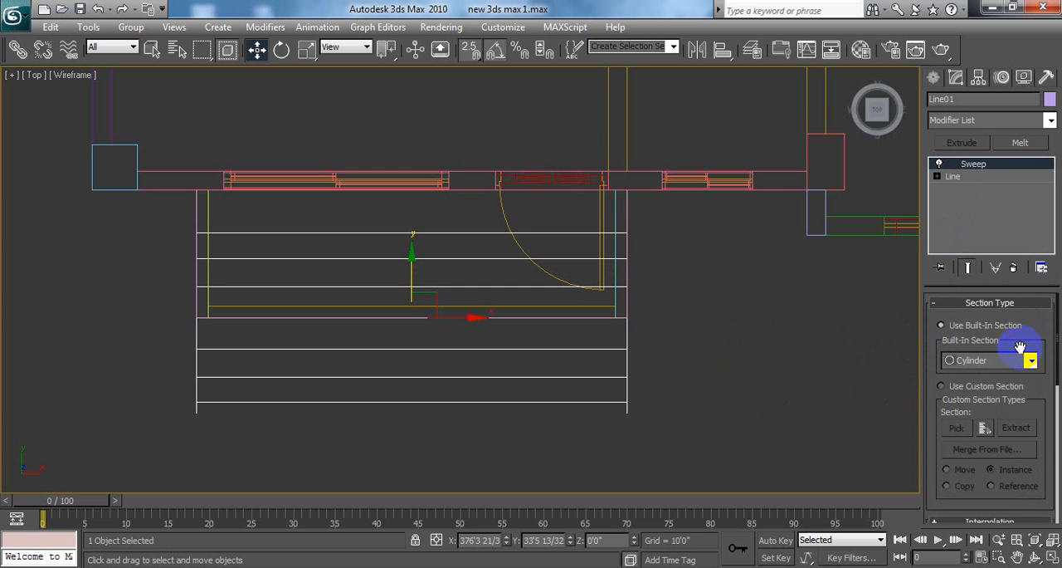
scroll(1025, 398, "down", 3)
scroll(1022, 448, "down", 1)
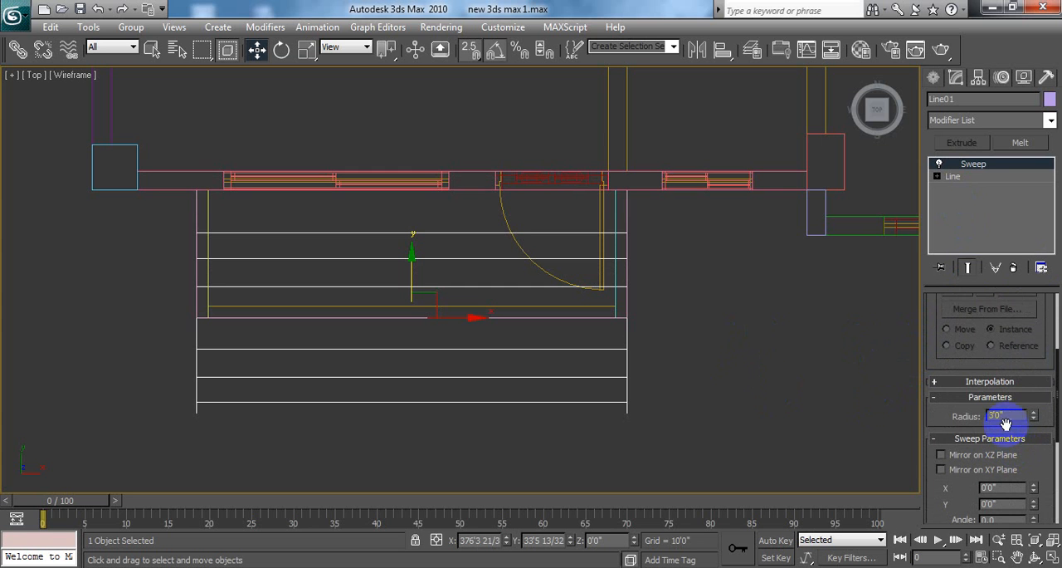
double_click(1006, 415)
Step: Set the sweep's built-in section to Bar
scroll(985, 357, "up", 3)
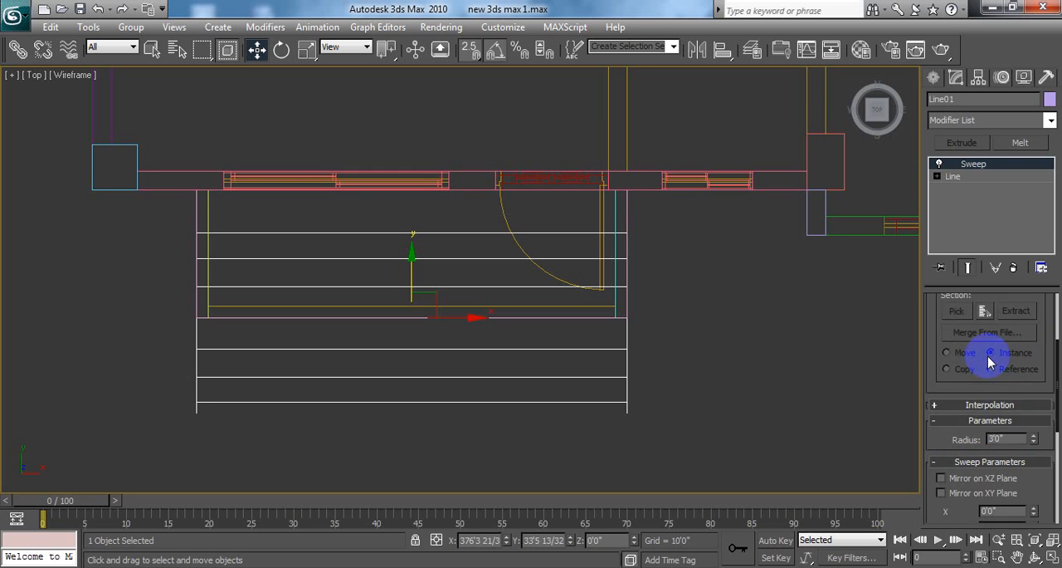
left_click(1004, 362)
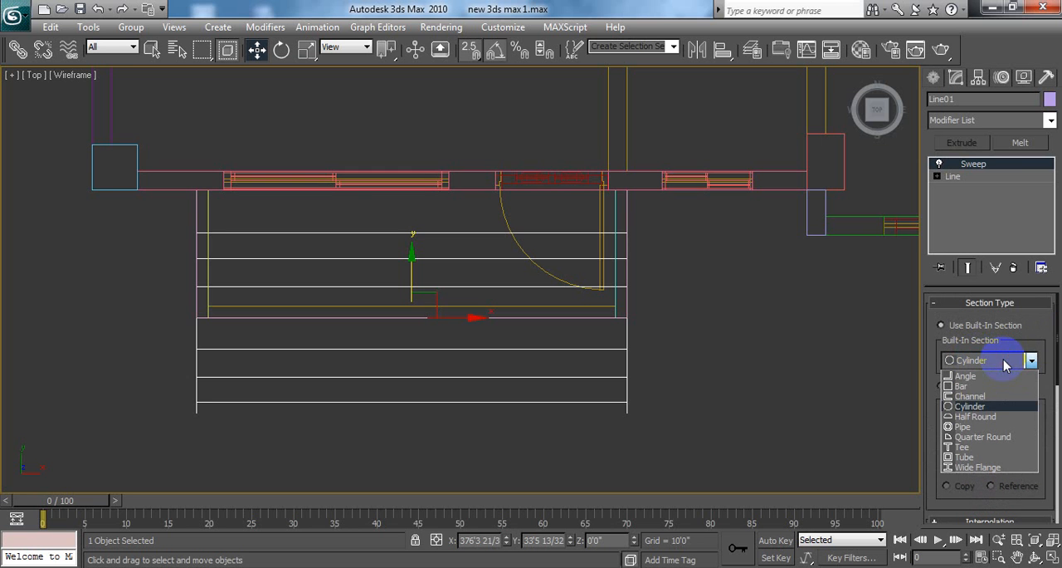
left_click(968, 386)
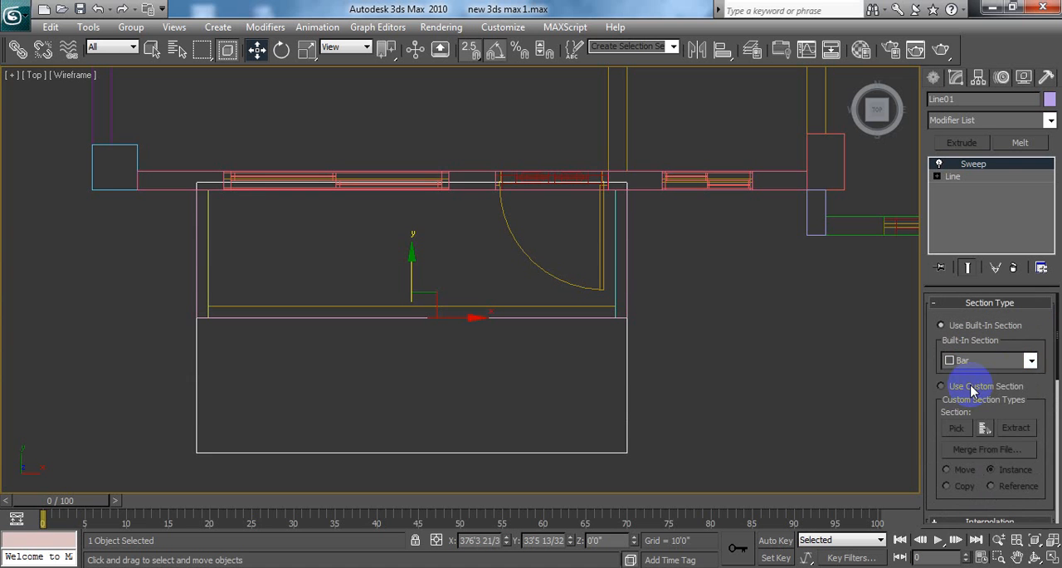
Step: Set both the length and the width of the bar section to 0.25"
scroll(995, 390, "down", 5)
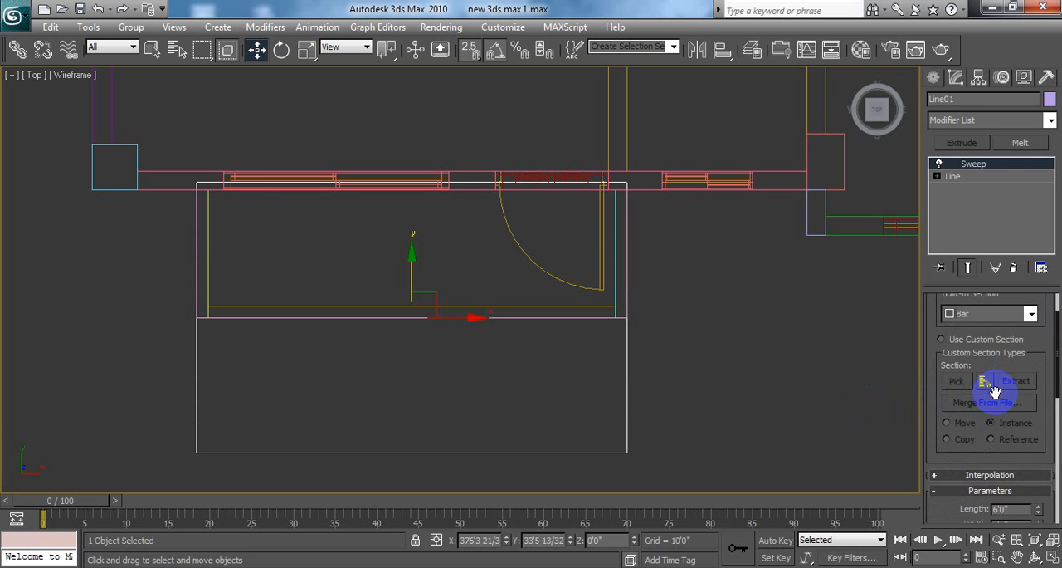
left_click(1009, 438)
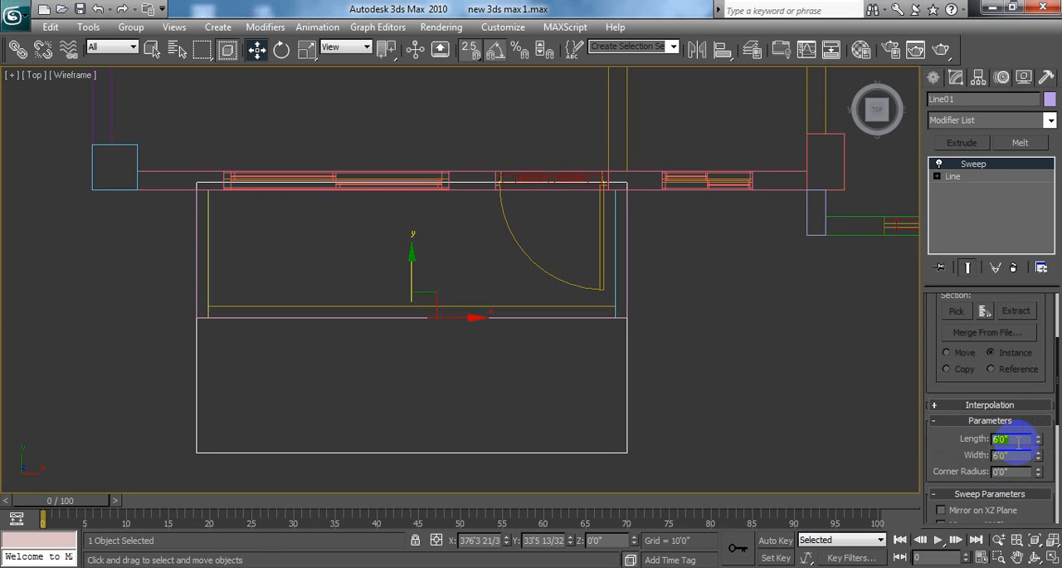
type(".25\"")
key("Return")
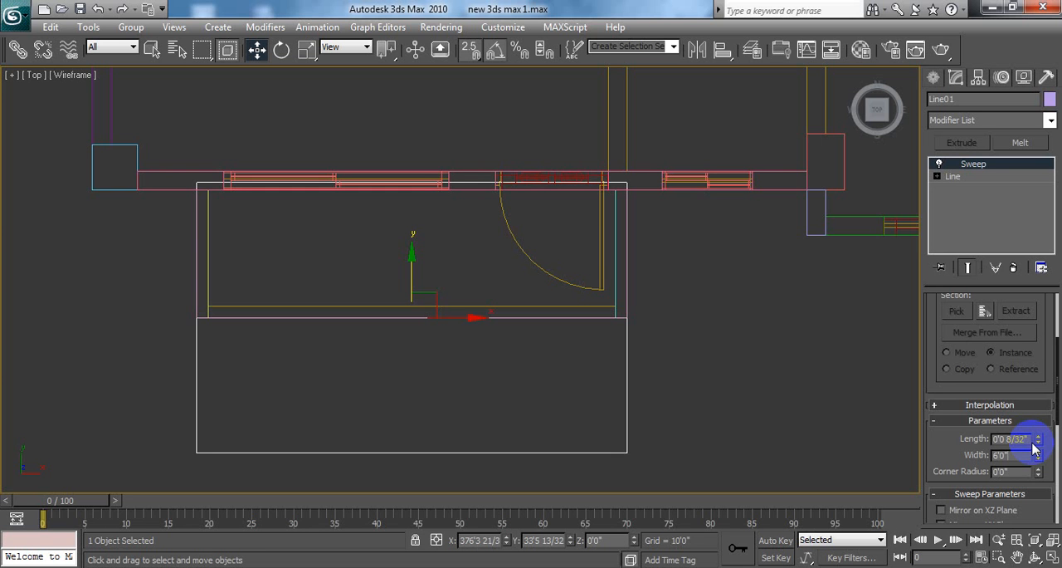
left_click_drag(1016, 455, 939, 454)
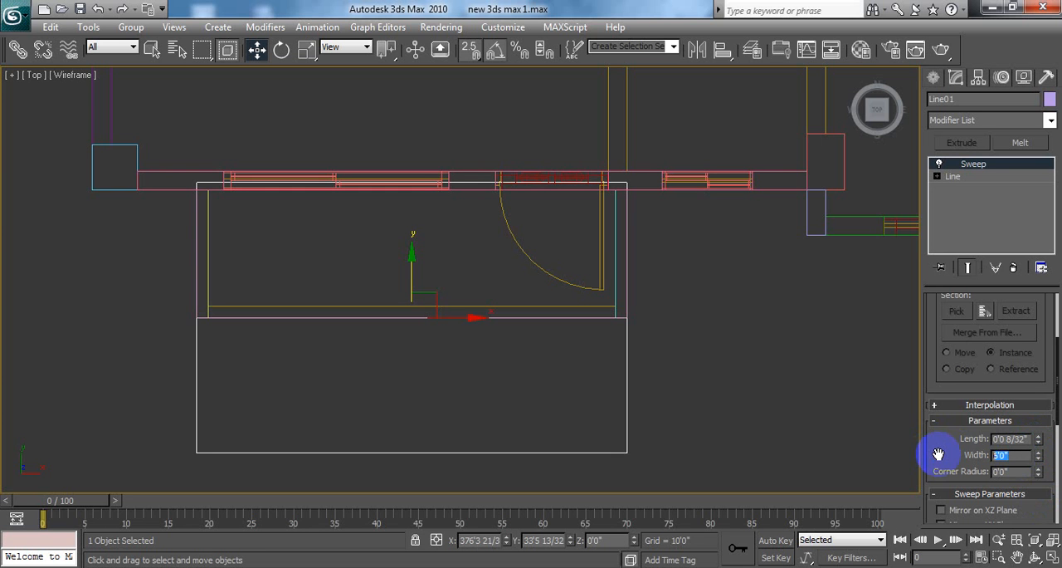
type(".25")
left_click(938, 454)
key("Return")
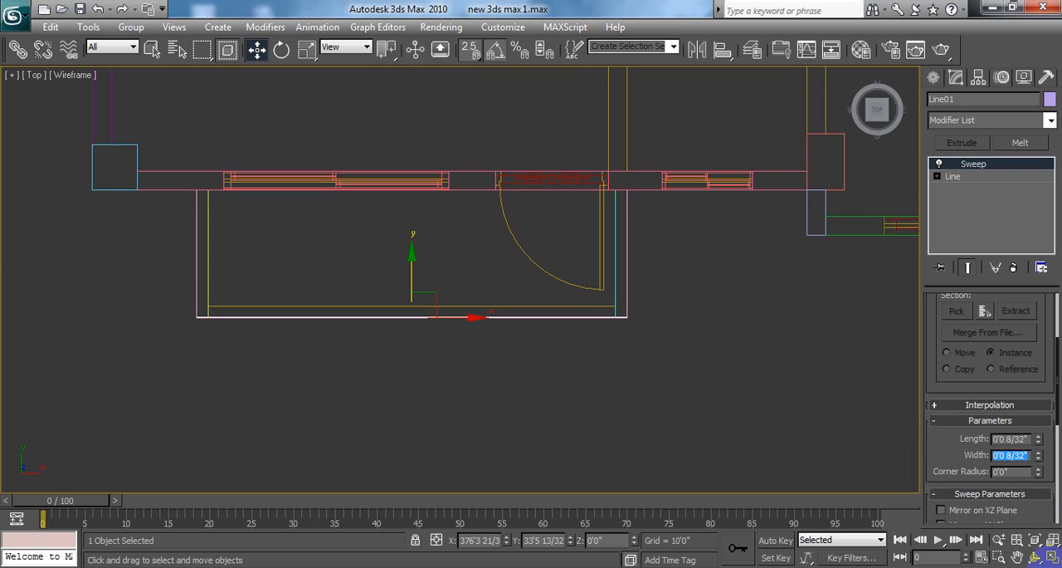
Step: With snapping off, raise the swept bar to about 5.5" in Z above the balcony's front edge in the maximized Perspective view, then deselect it
left_click(1053, 557)
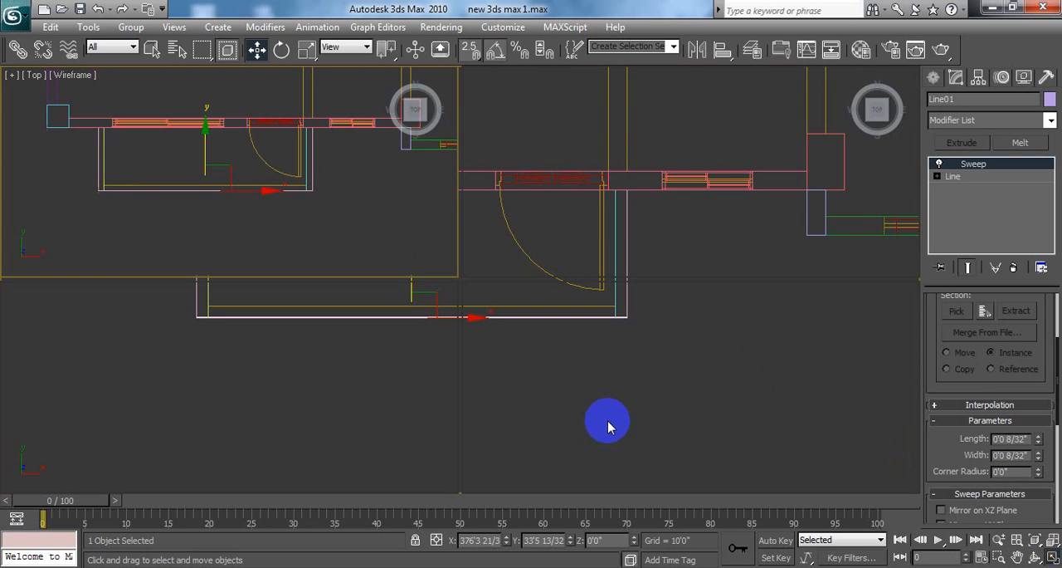
middle_click_drag(555, 421, 617, 424)
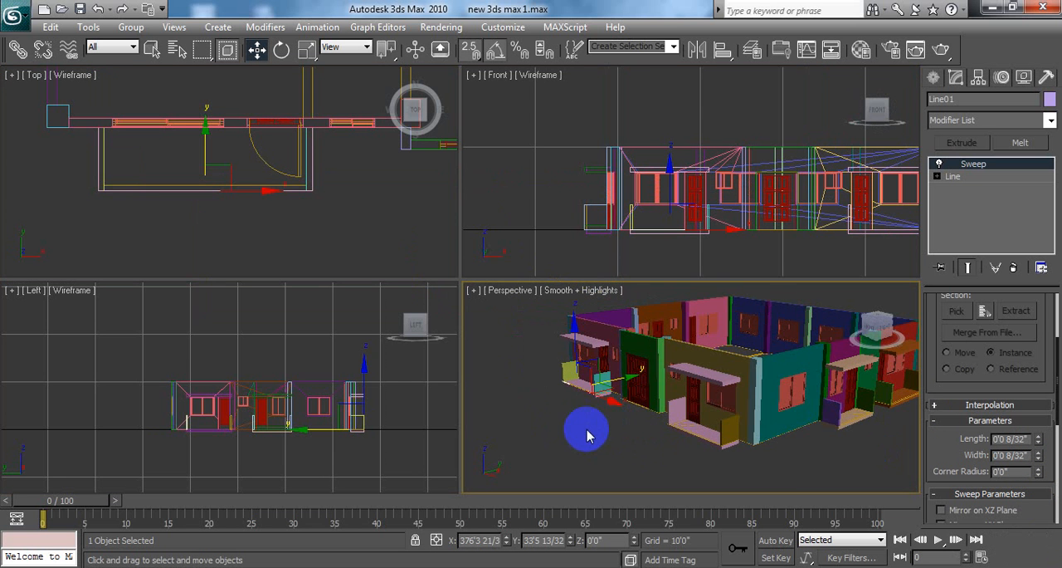
scroll(624, 438, "up", 10)
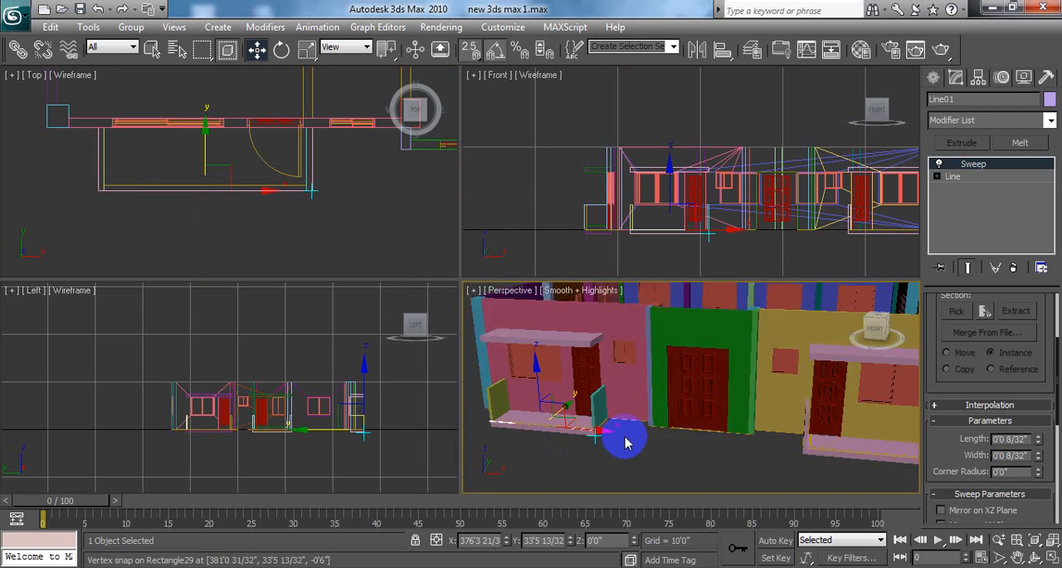
key("s")
middle_click_drag(586, 459, 745, 401)
scroll(742, 417, "up", 1)
scroll(745, 425, "down", 3)
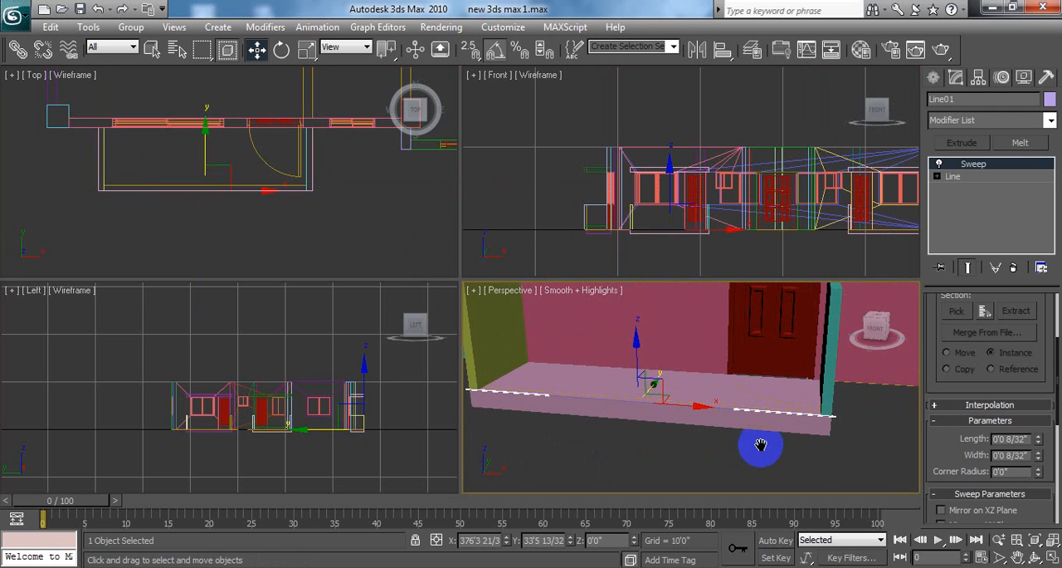
left_click(1052, 557)
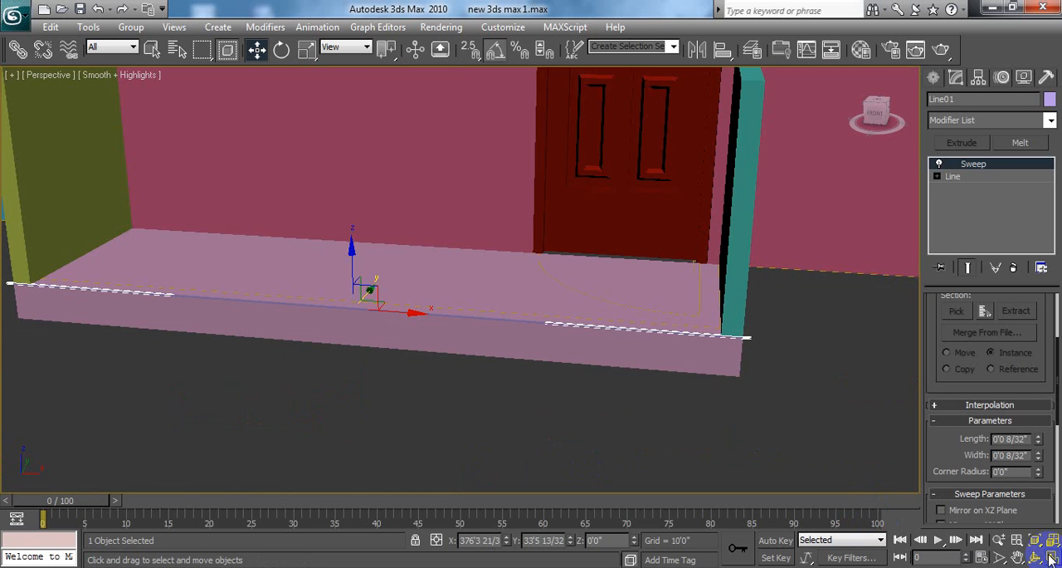
middle_click_drag(590, 363, 595, 382)
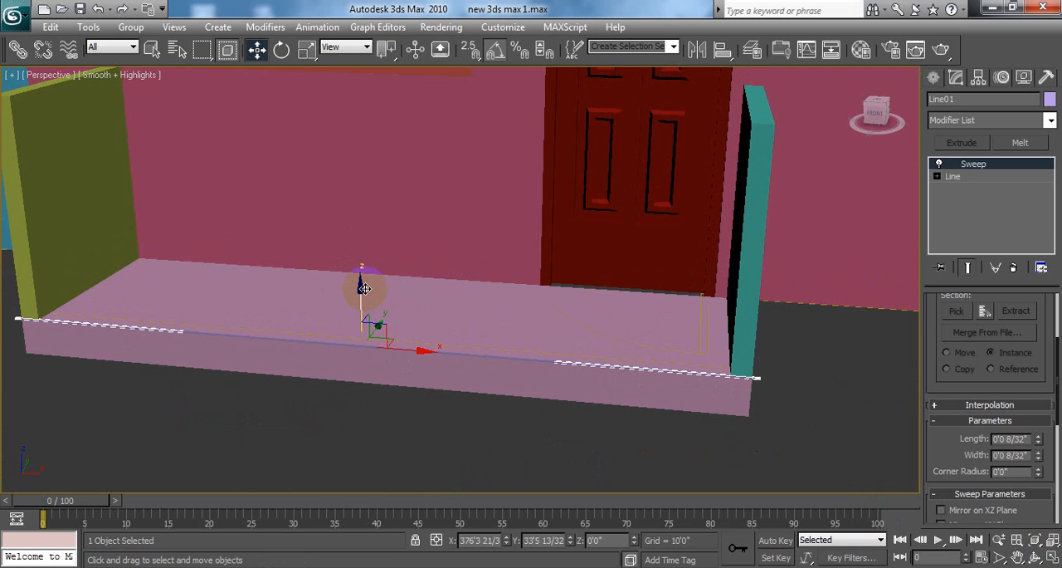
left_click_drag(361, 286, 362, 249)
left_click(805, 396)
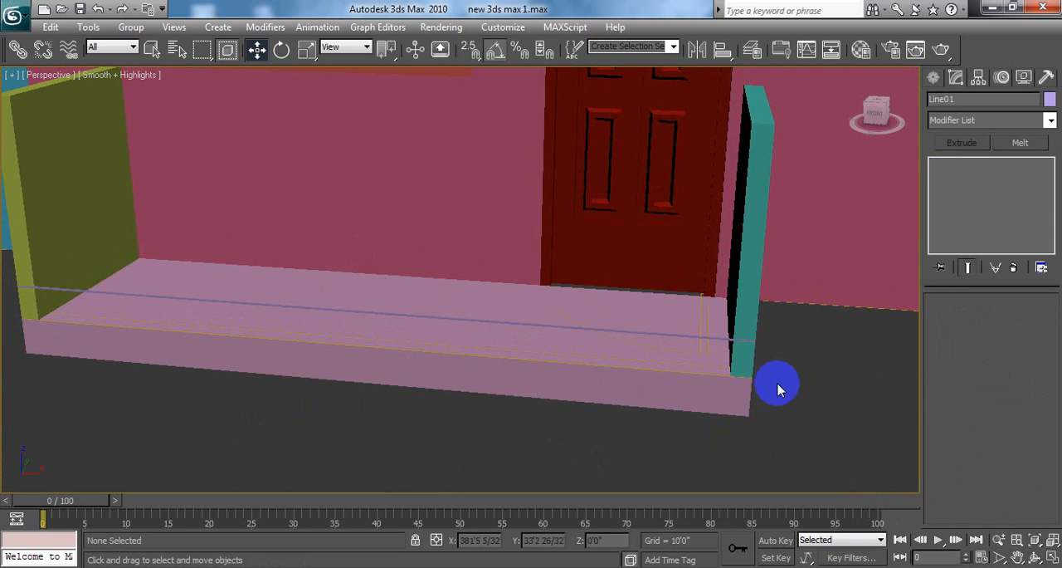
Step: Examine the raised bar up close and select it again, with the whole house front in view
scroll(636, 327, "up", 8)
scroll(639, 329, "down", 4)
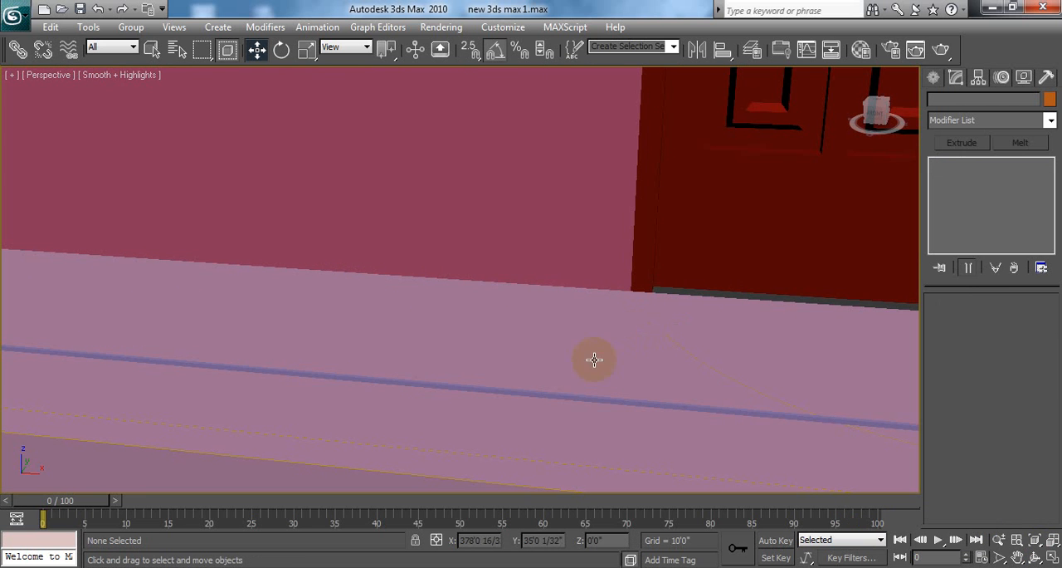
left_click(561, 393)
scroll(562, 393, "down", 6)
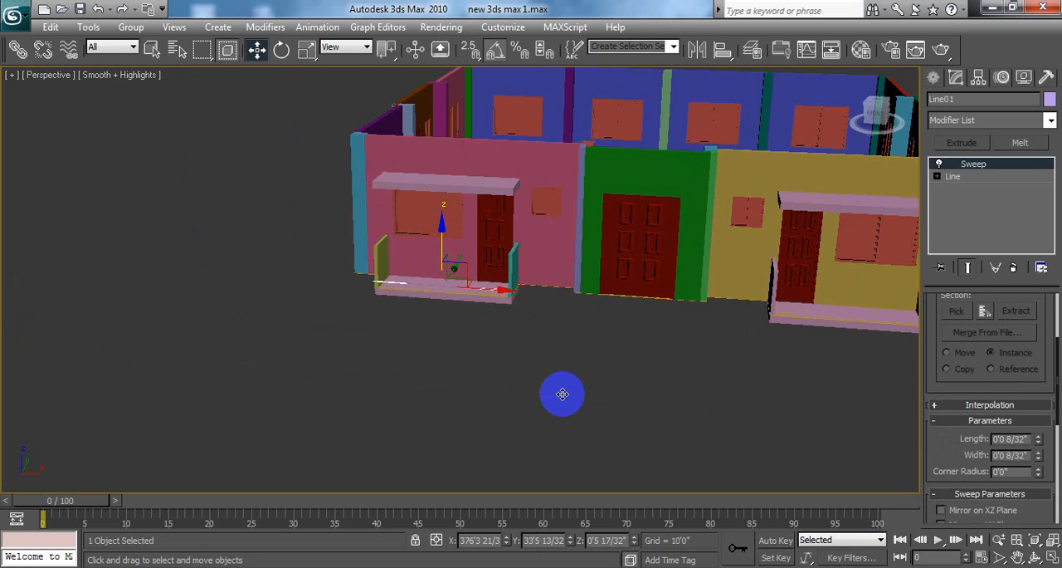
Step: Examine the raised bar between the balcony's side walls up close, deselecting it and selecting it again
scroll(568, 415, "up", 6)
scroll(728, 407, "up", 2)
scroll(722, 414, "down", 5)
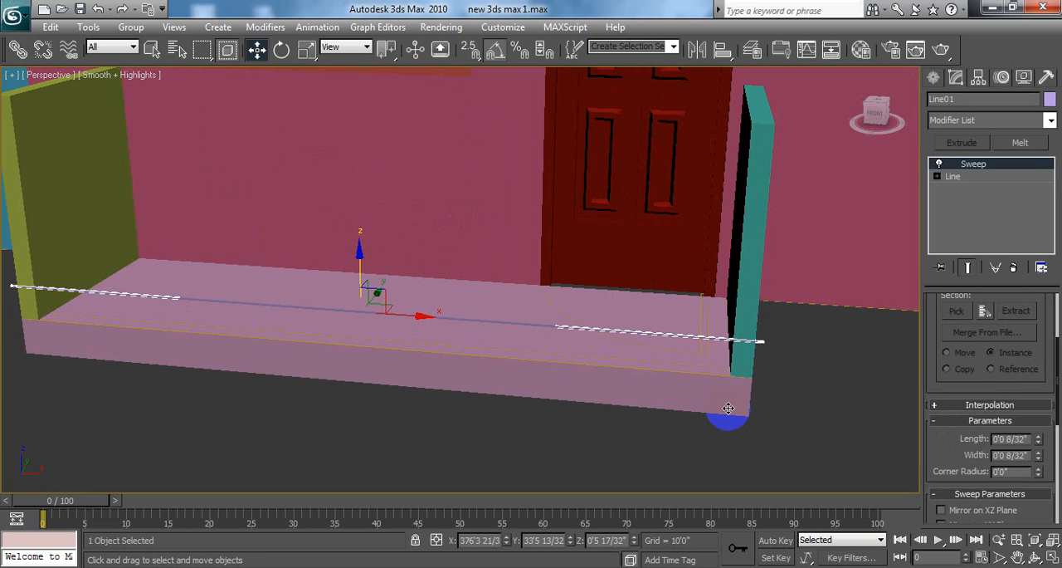
left_click(790, 388)
middle_click_drag(790, 382, 754, 388)
scroll(681, 410, "up", 3)
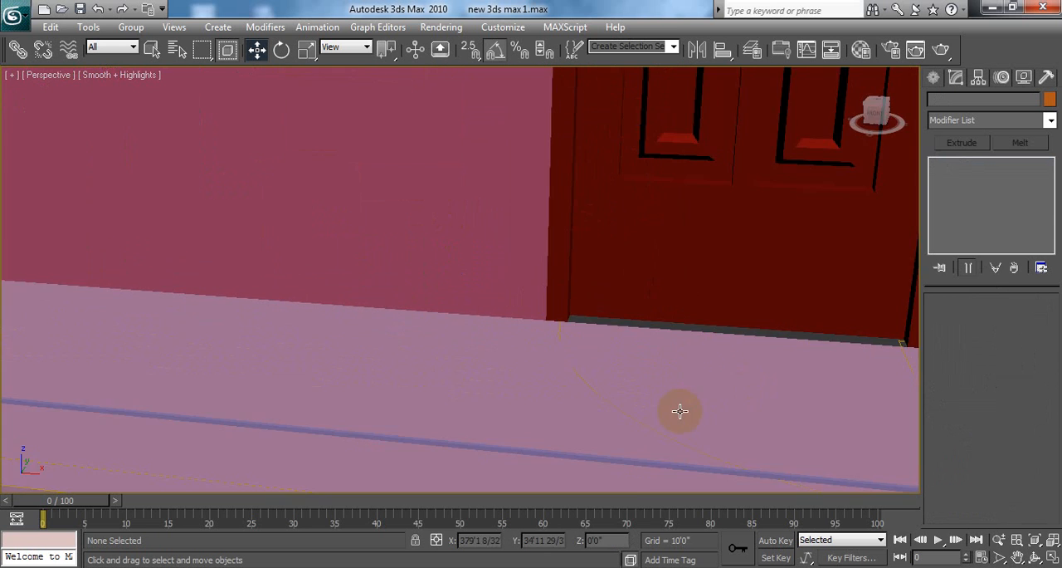
scroll(680, 410, "down", 5)
scroll(494, 341, "up", 2)
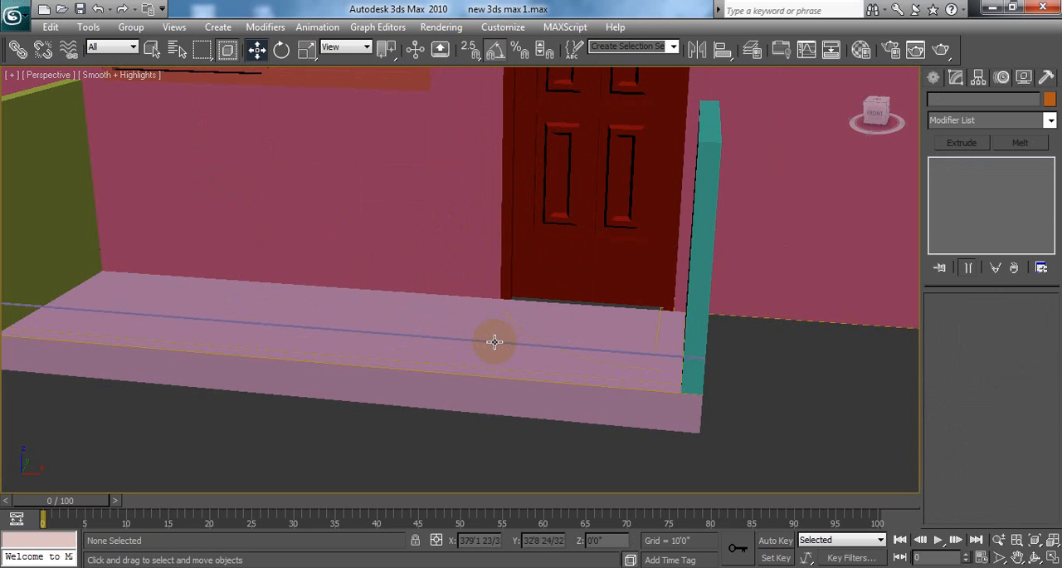
left_click(362, 332)
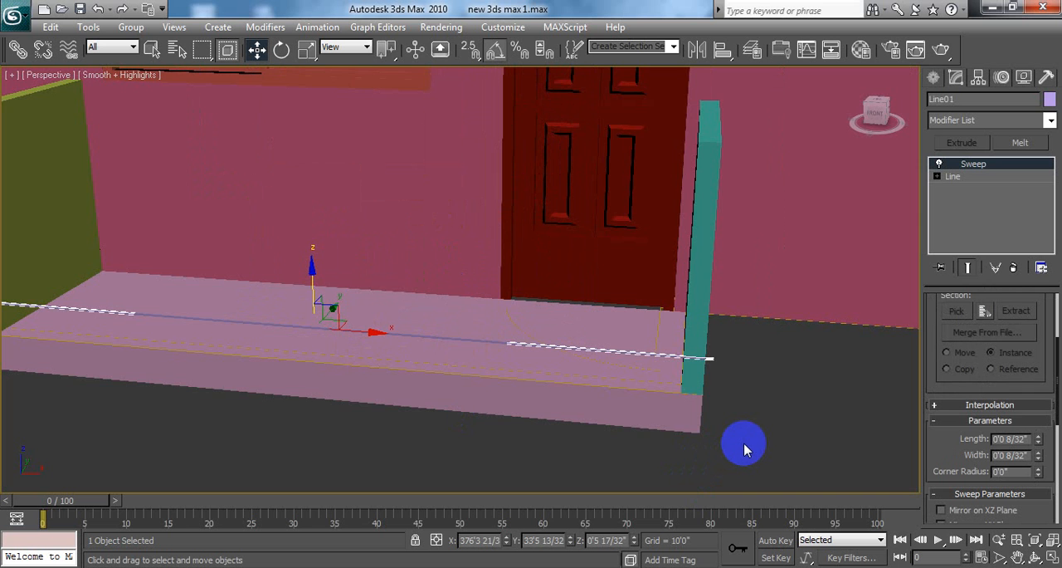
scroll(744, 448, "down", 3)
middle_click_drag(179, 363, 238, 373)
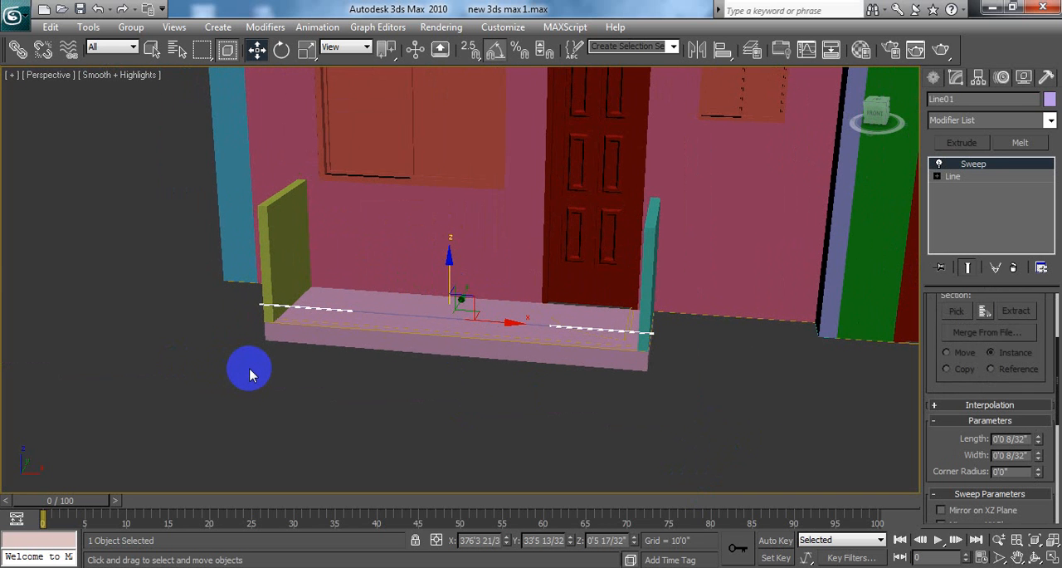
middle_click_drag(249, 368, 269, 380)
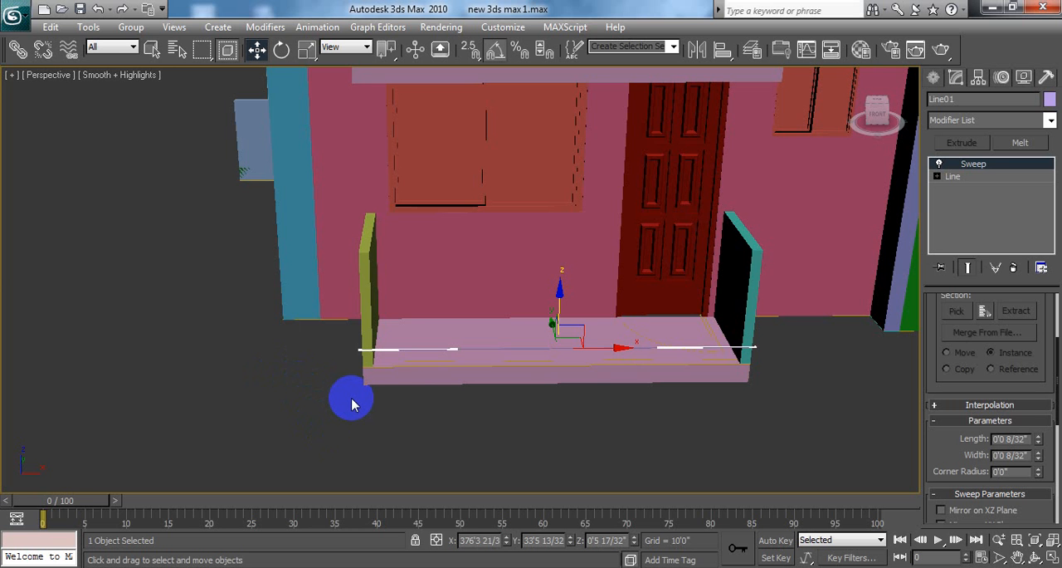
Step: Tilt and shade the maximized Top view with the bar deselected and examine the bar's end at the balcony corner
left_click(1052, 557)
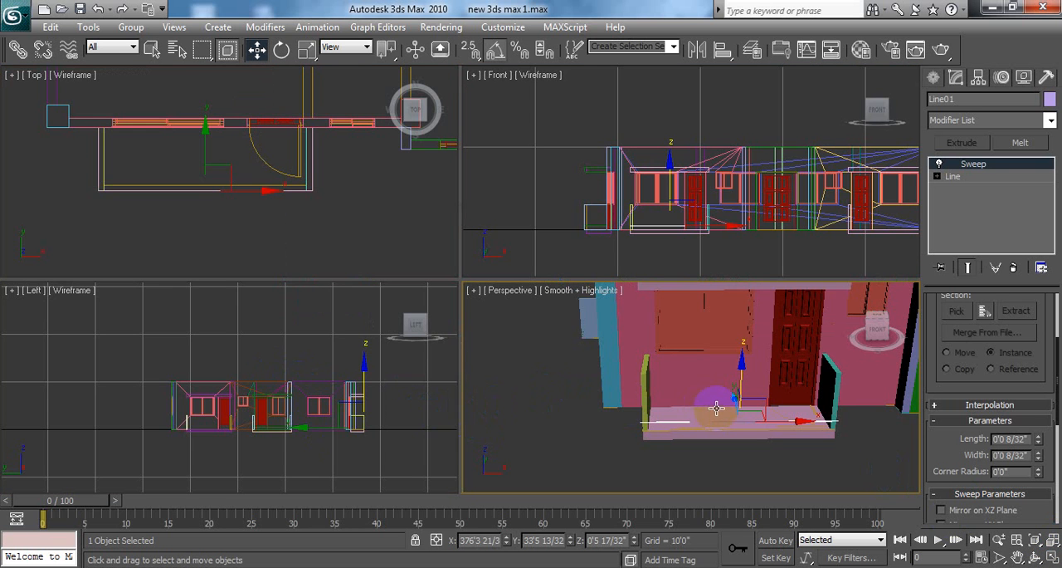
right_click(215, 168)
scroll(220, 179, "down", 3)
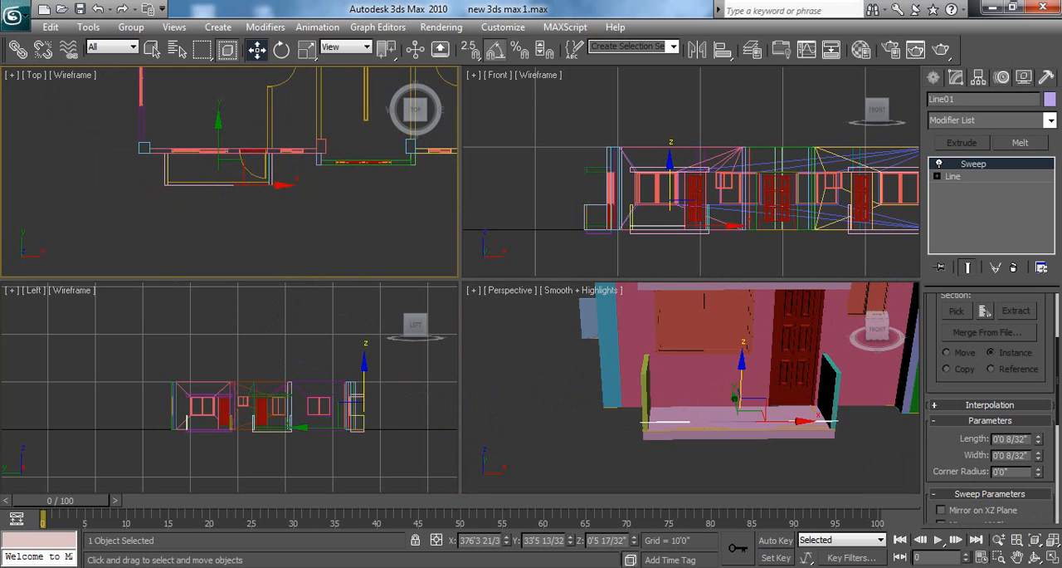
left_click(1051, 557)
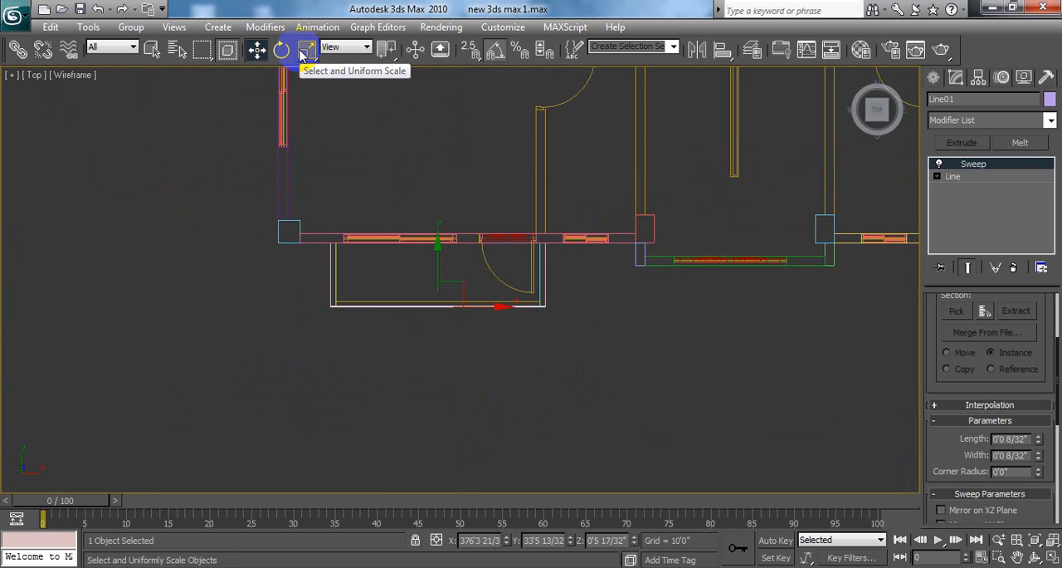
left_click(555, 335)
middle_click_drag(580, 379, 569, 325, "alt")
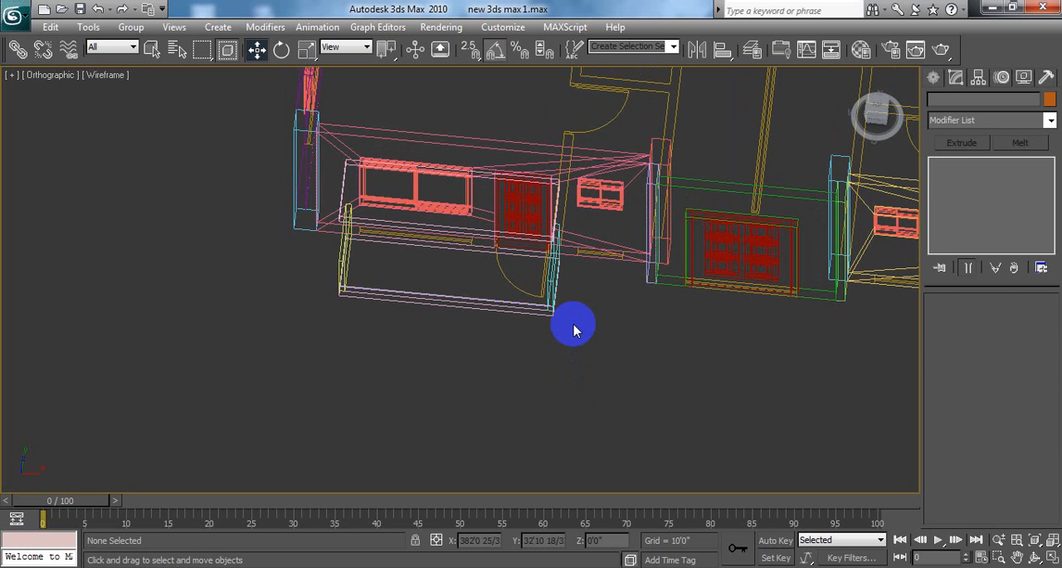
key("F3")
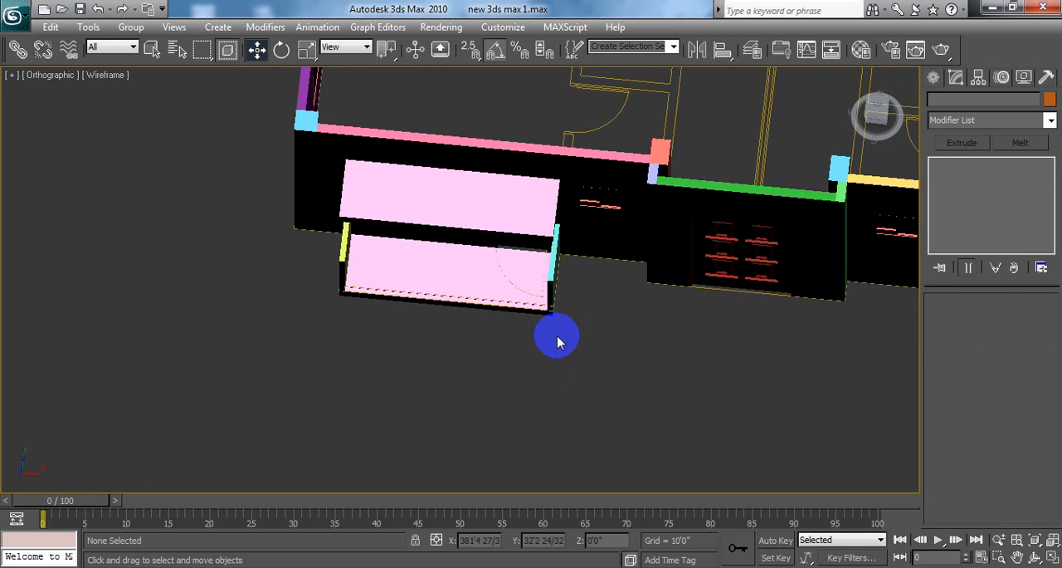
scroll(559, 337, "up", 6)
middle_click_drag(780, 396, 638, 365)
scroll(674, 350, "up", 3)
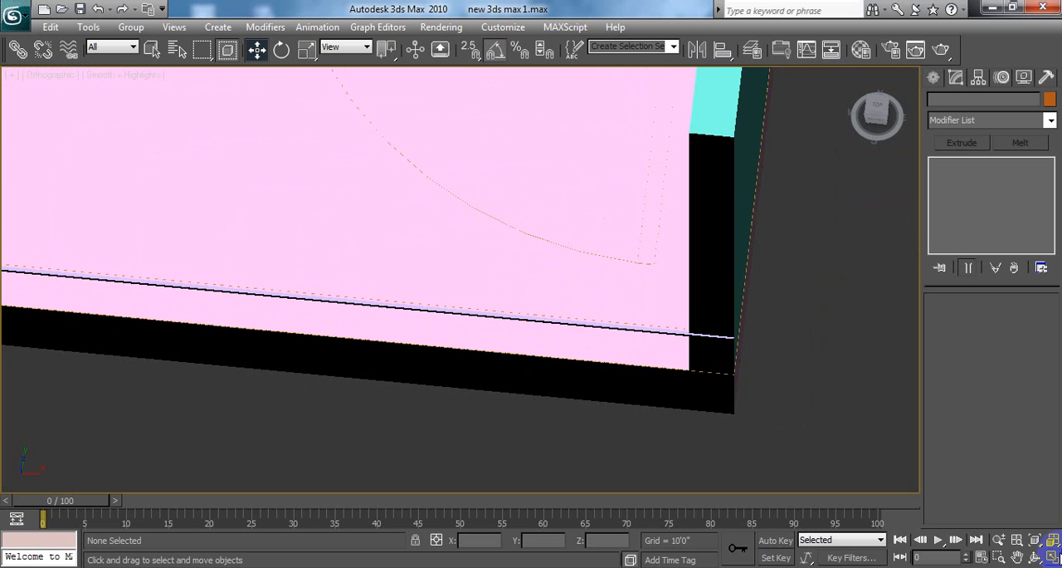
Step: Examine the bar from several angles in the maximized Perspective view and select it again with the house front in view
left_click(1053, 559)
middle_click_drag(868, 453, 830, 453)
scroll(843, 449, "down", 3)
scroll(830, 454, "up", 5)
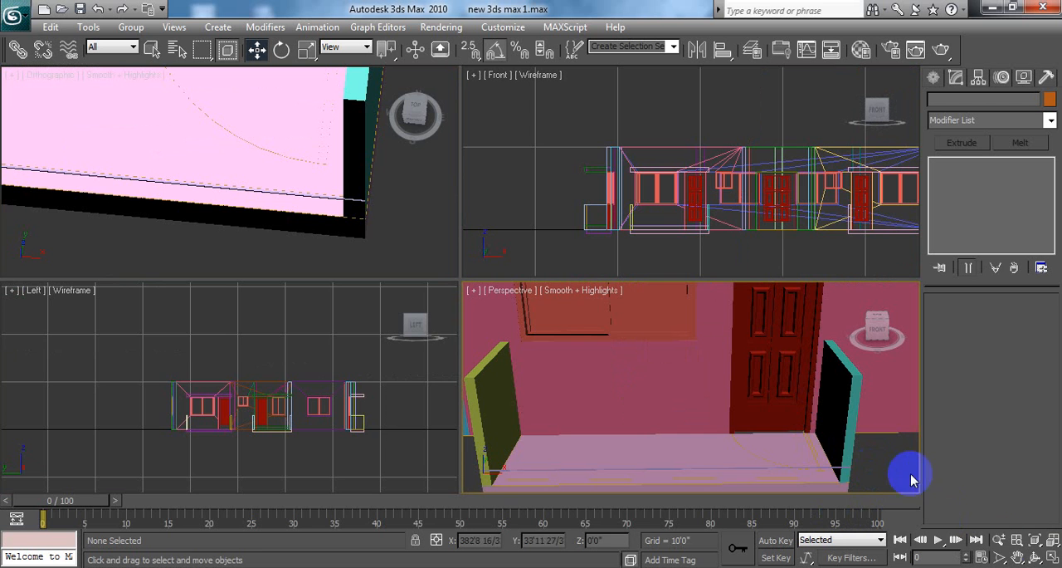
left_click(1052, 558)
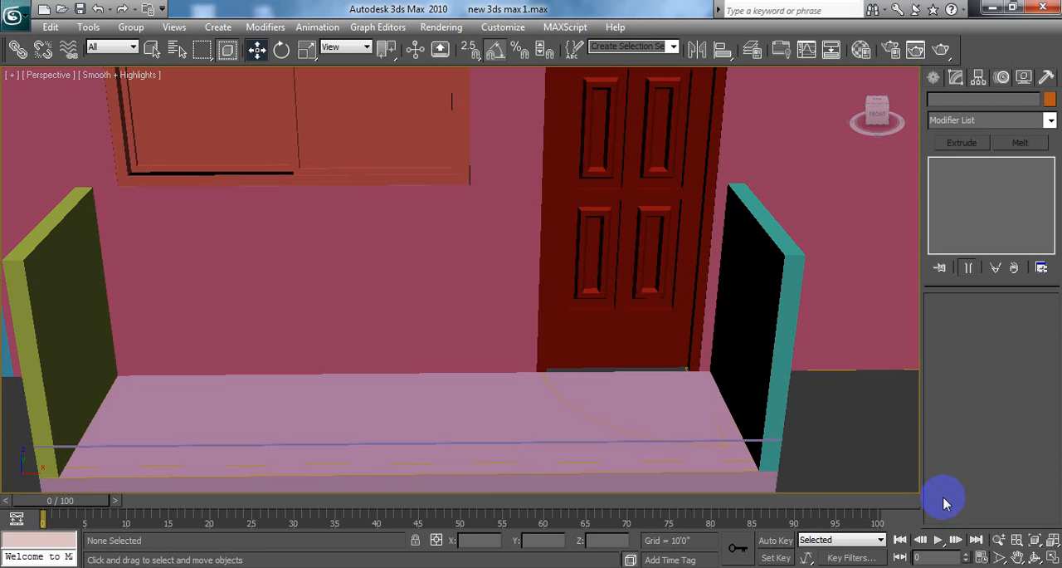
middle_click_drag(870, 466, 822, 445, "alt")
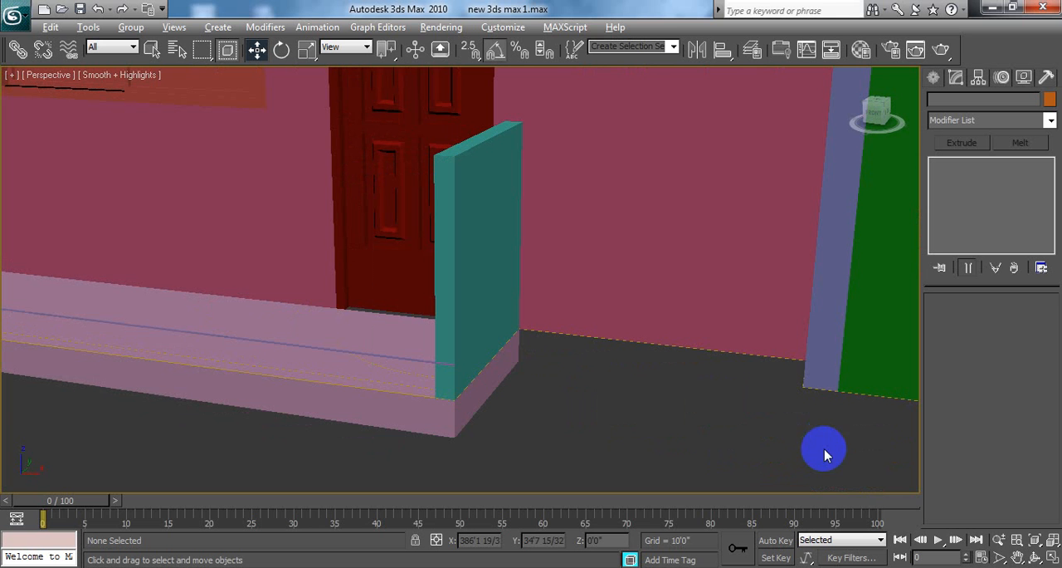
left_click(336, 357)
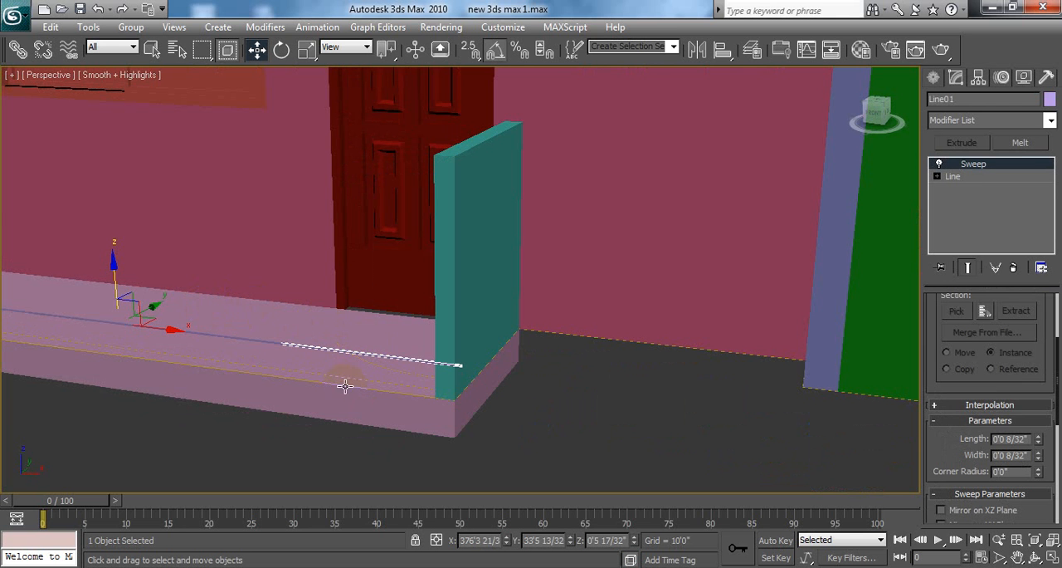
scroll(445, 383, "up", 5)
scroll(526, 384, "up", 5)
scroll(529, 387, "down", 6)
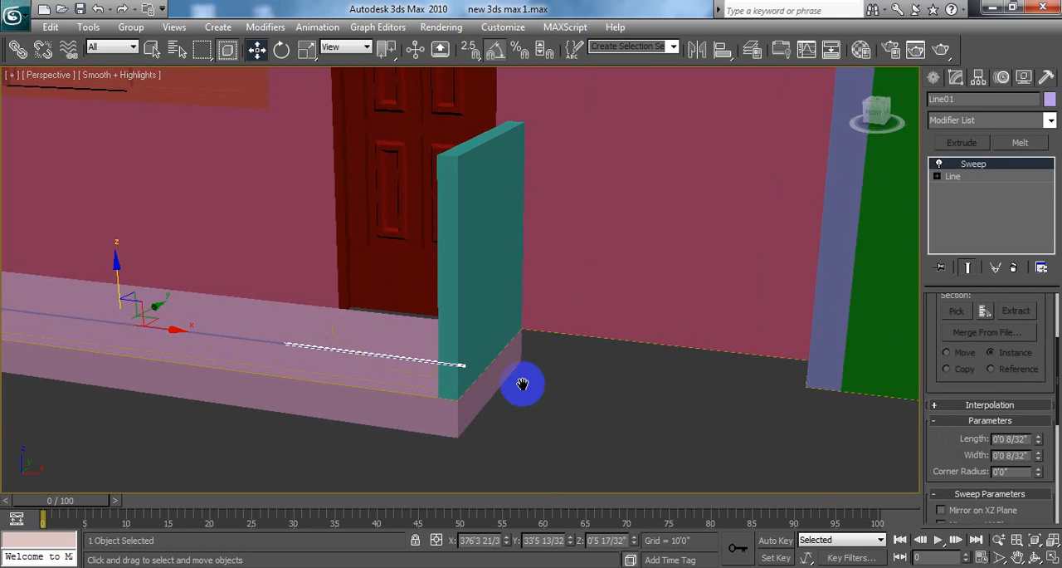
middle_click_drag(522, 384, 661, 377, "alt")
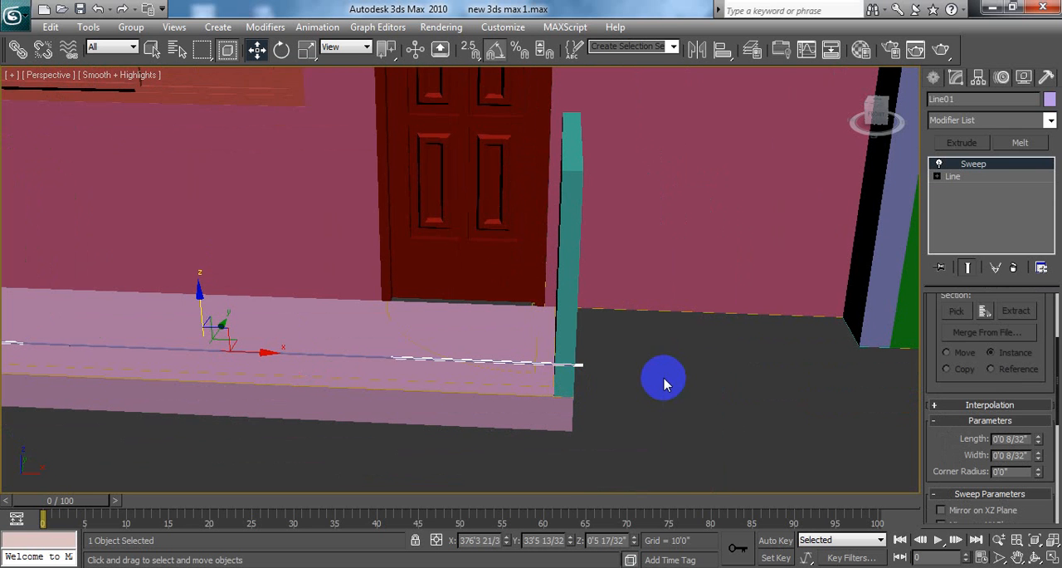
left_click(655, 368)
left_click(429, 361)
scroll(307, 438, "down", 5)
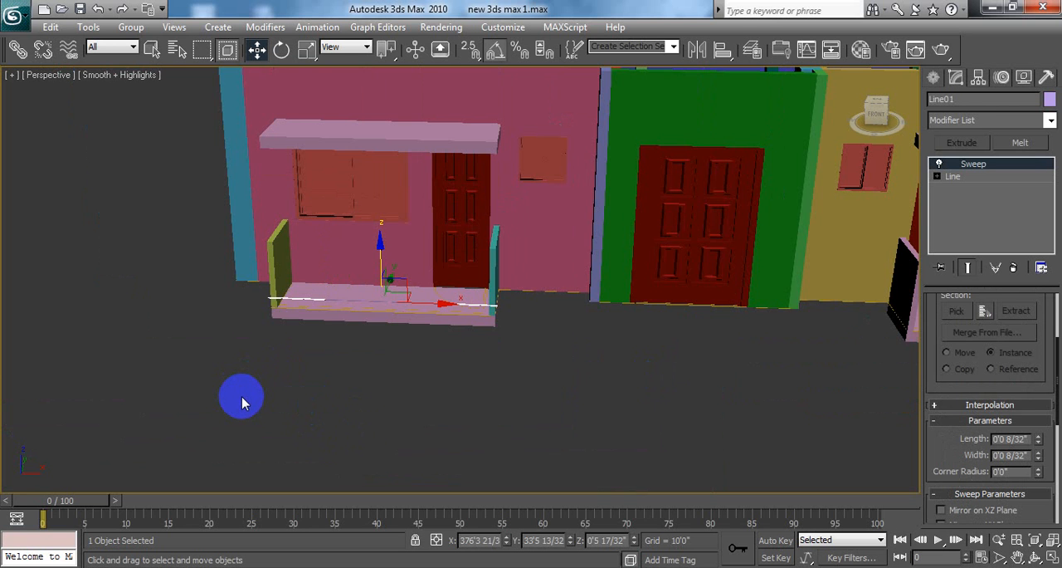
Step: Restore the tilted viewport to a wireframe Top view in the four-viewport layout and frame the house plan in it
left_click(1052, 558)
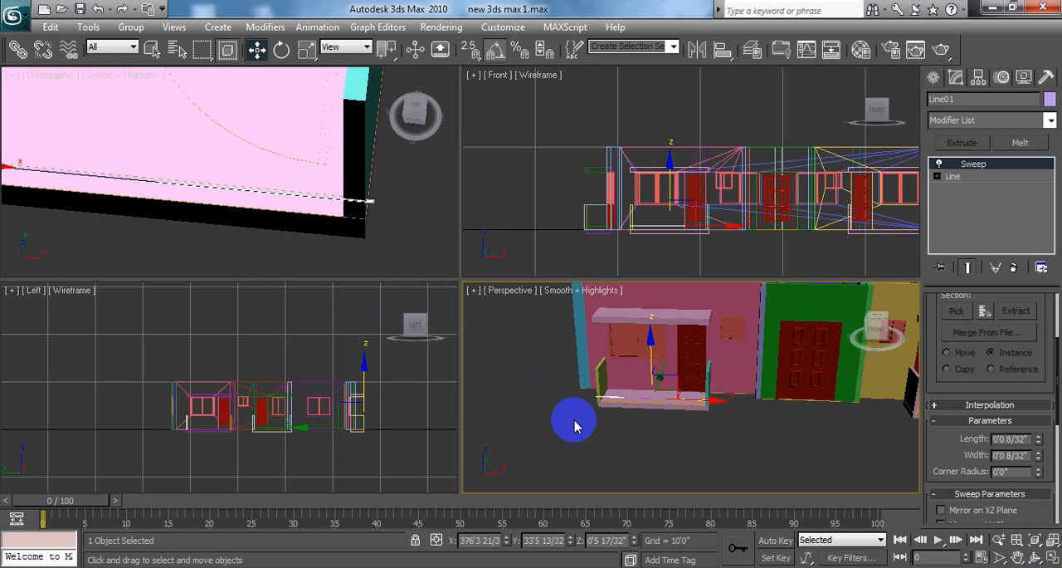
scroll(573, 423, "down", 6)
scroll(406, 213, "down", 2)
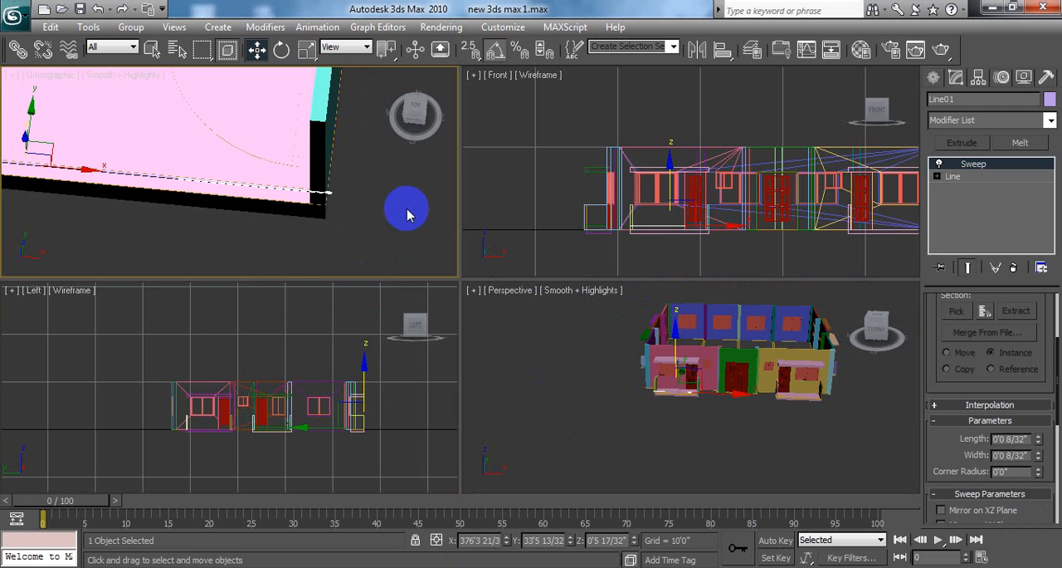
key("t")
scroll(340, 201, "up", 3)
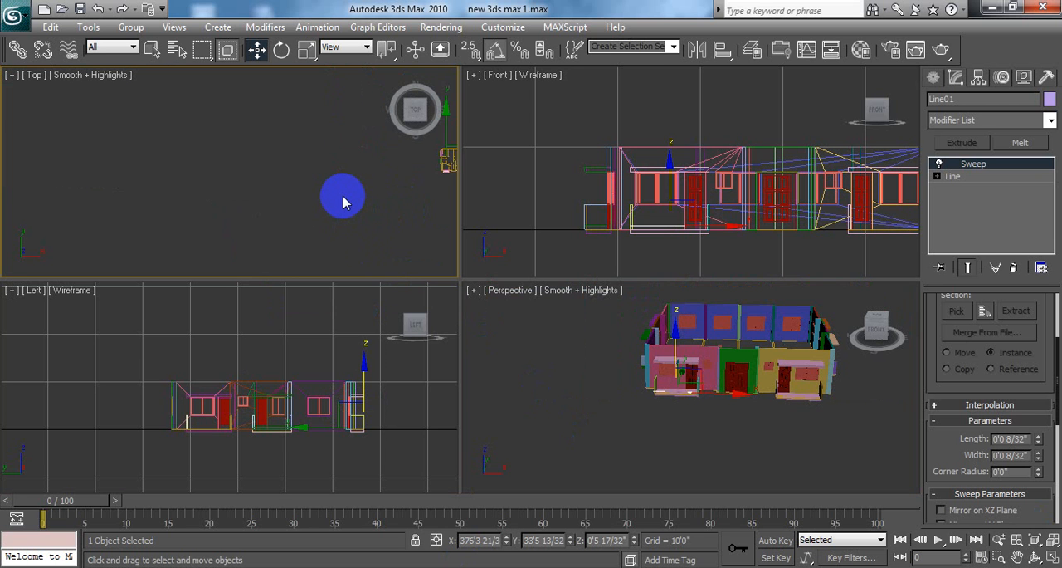
middle_click_drag(344, 199, 141, 180)
scroll(299, 184, "up", 3)
middle_click_drag(277, 179, 234, 235)
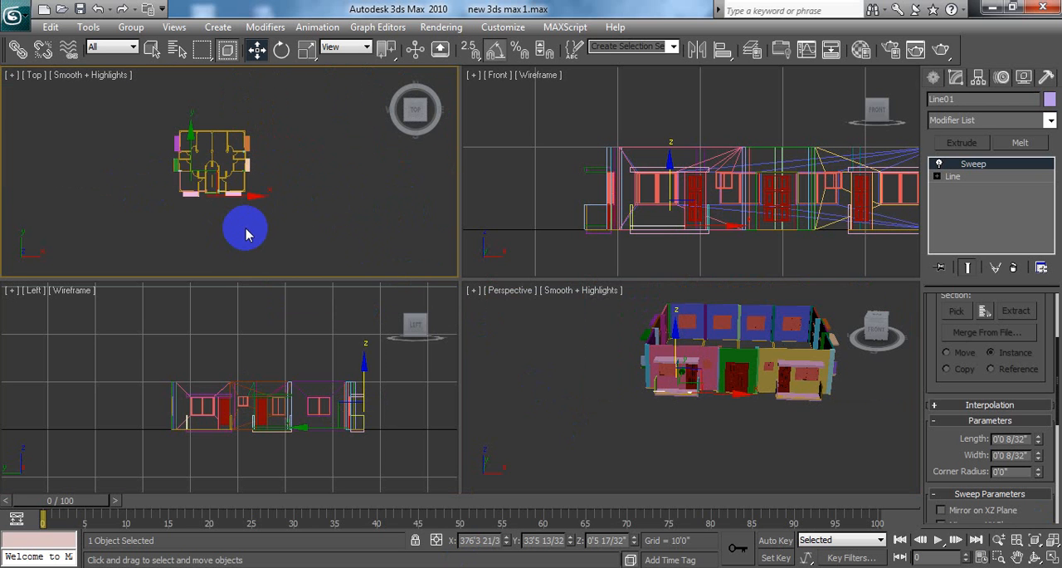
key("F3")
scroll(344, 145, "up", 3)
scroll(349, 163, "up", 6)
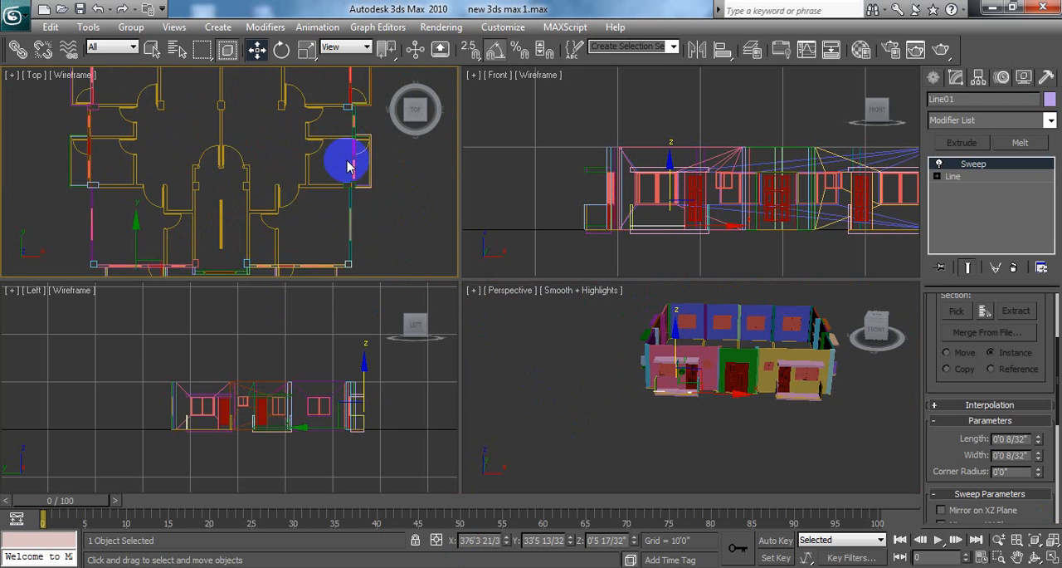
middle_click_drag(361, 158, 372, 132)
Step: With offset transform entry on, lower the selected bar to 2" in Z in the maximized Front view, close above the balcony slab
scroll(363, 143, "down", 2)
middle_click_drag(652, 418, 638, 434)
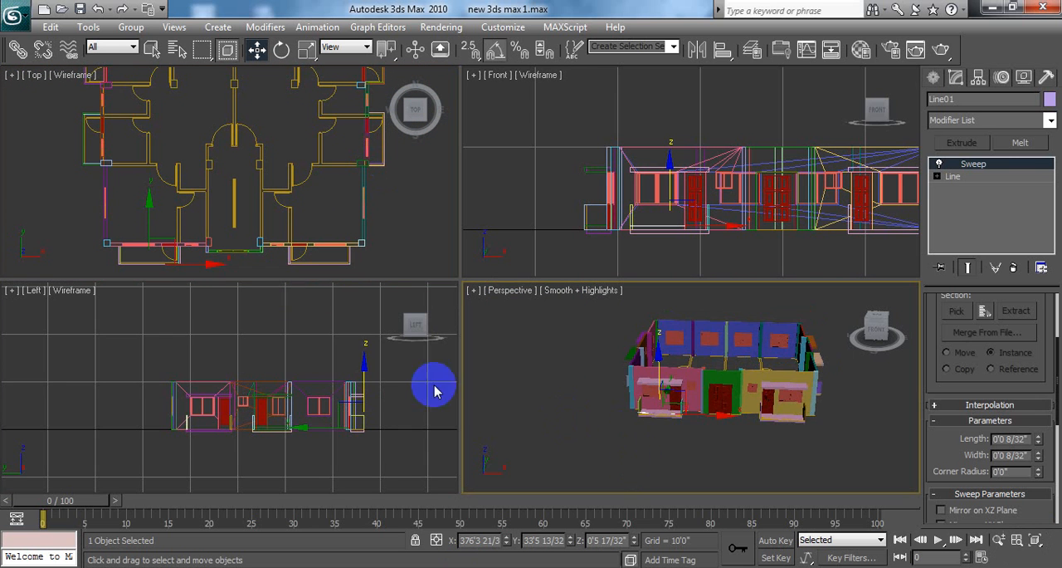
scroll(365, 388, "down", 3)
middle_click(386, 384)
scroll(365, 380, "down", 3)
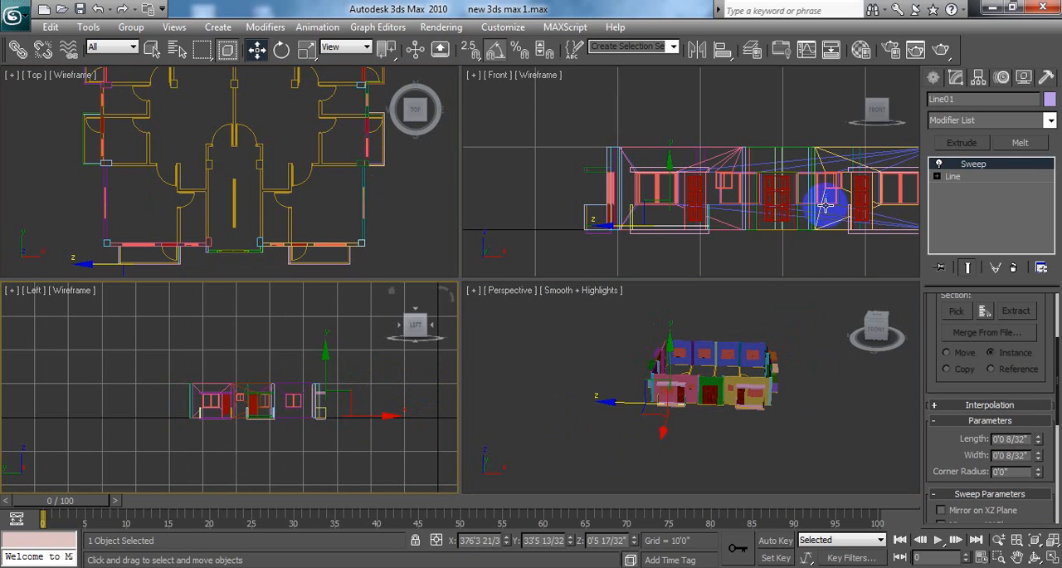
middle_click_drag(818, 190, 789, 225)
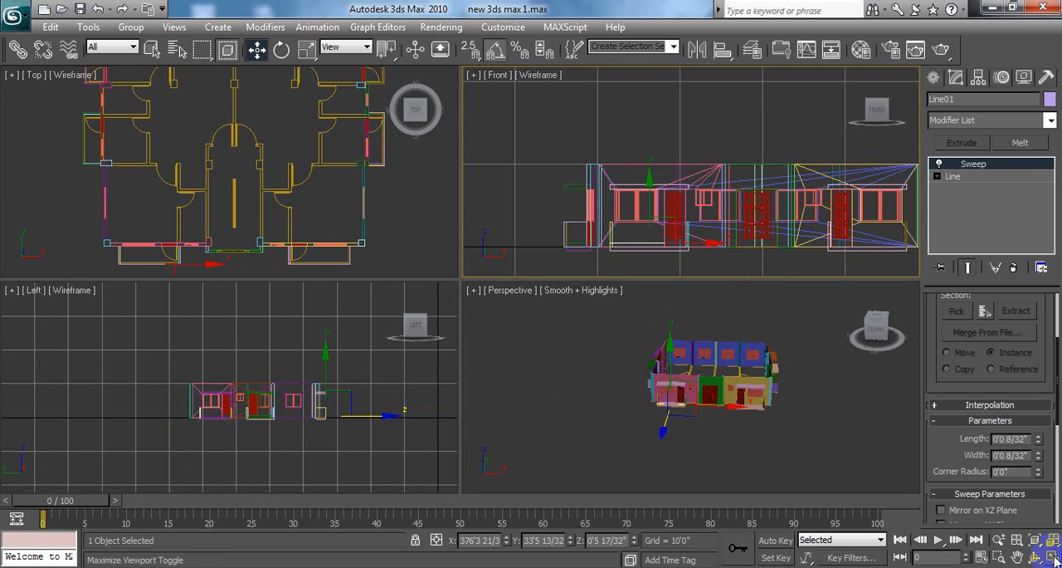
key("alt+w")
scroll(583, 294, "up", 6)
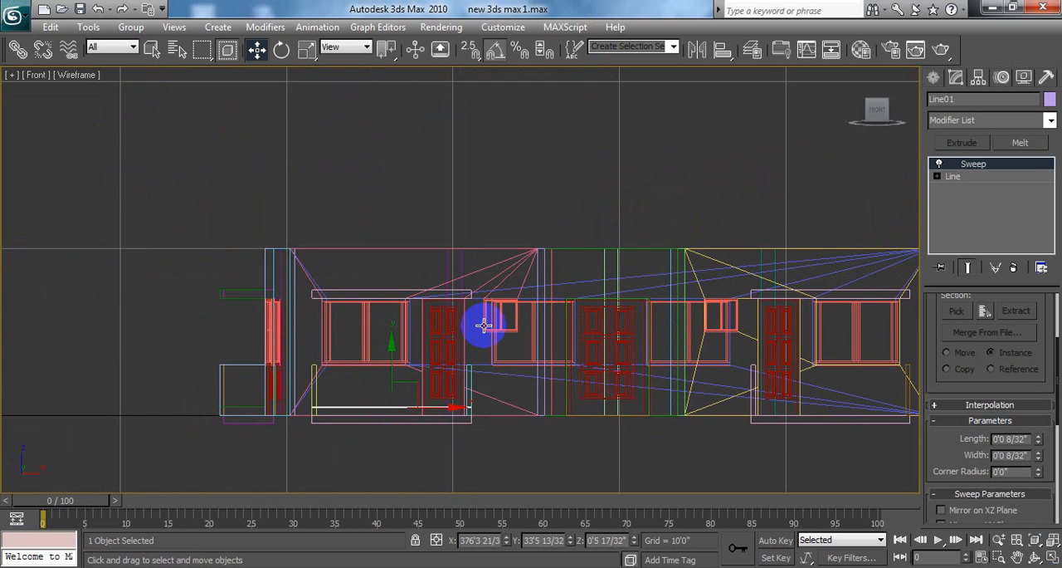
middle_click_drag(516, 257, 584, 172)
scroll(577, 183, "up", 3)
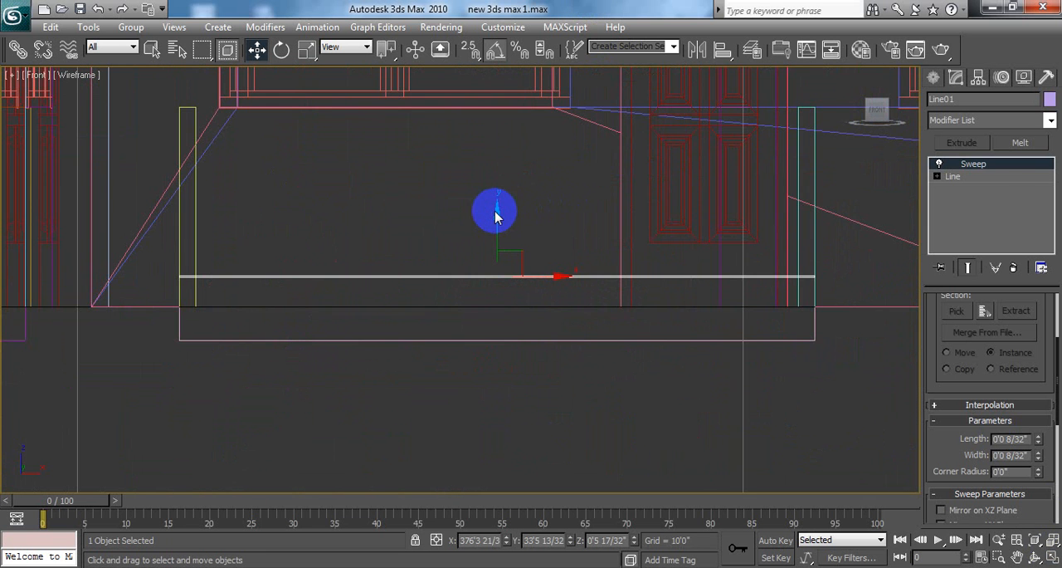
left_click(436, 540)
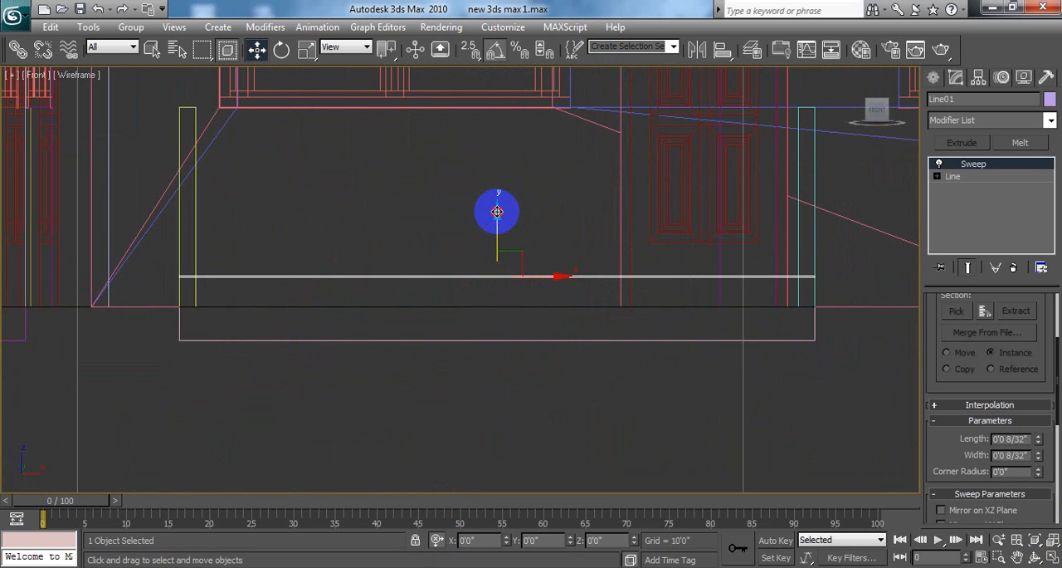
mouse_move(497, 214)
left_mouse_down()
mouse_move(494, 249)
mouse_move(494, 231)
left_mouse_up()
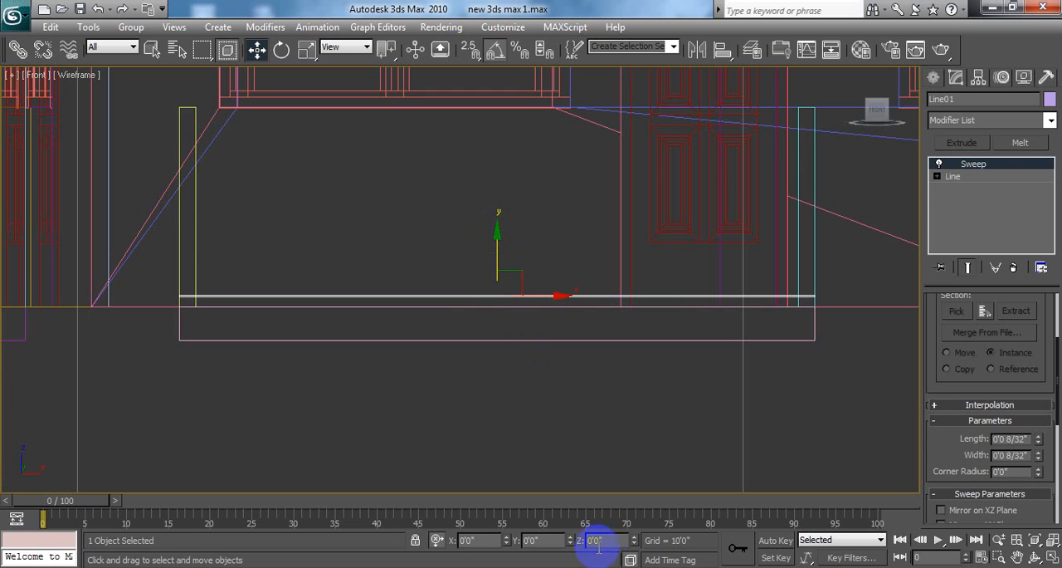
Step: Switch back to absolute transform entry and set the selected bar's Z position to 3.5" in the Front view
left_click_drag(608, 539, 579, 537)
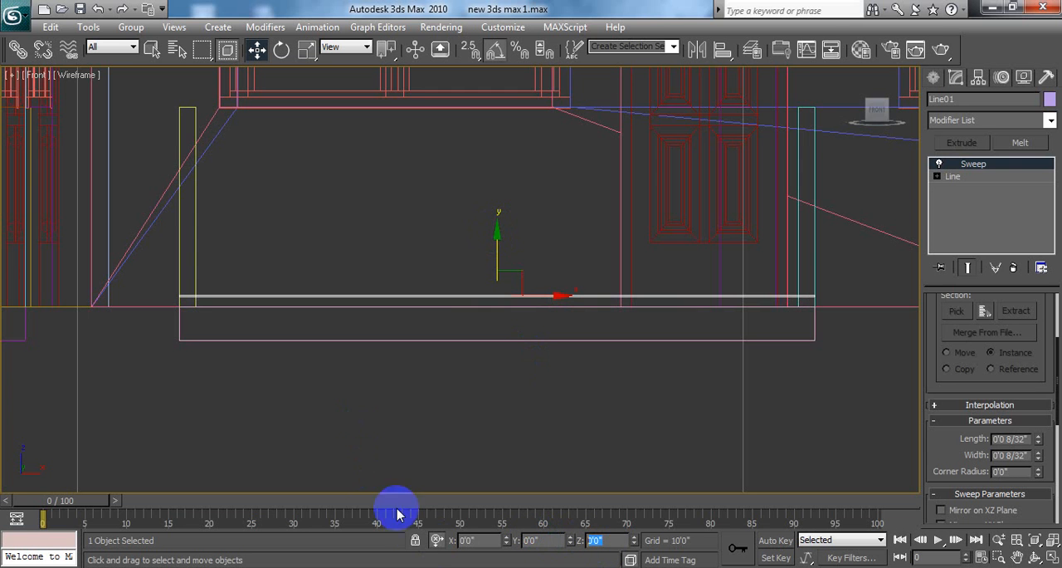
left_click(435, 540)
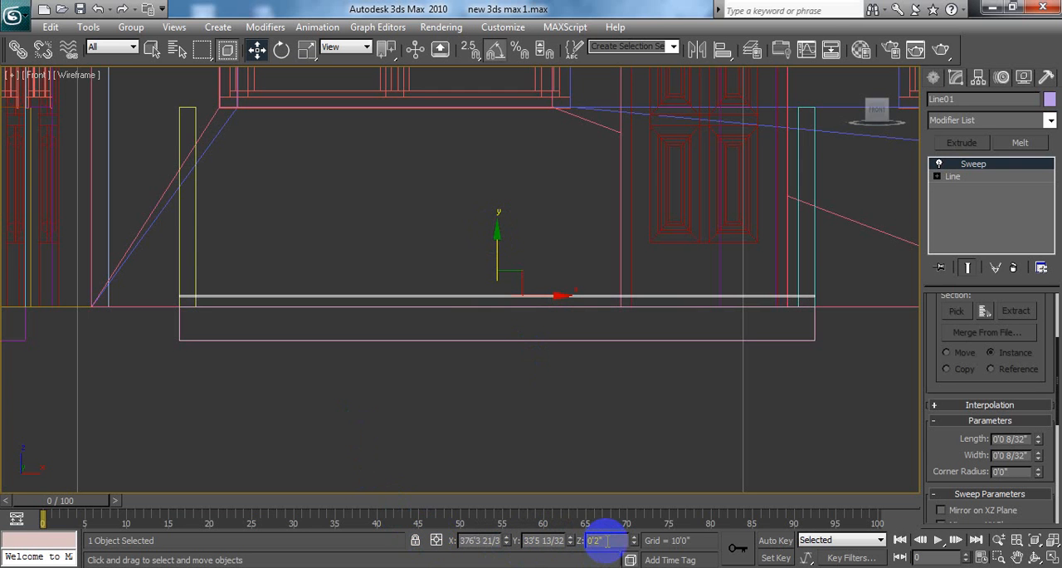
left_click_drag(604, 540, 551, 540)
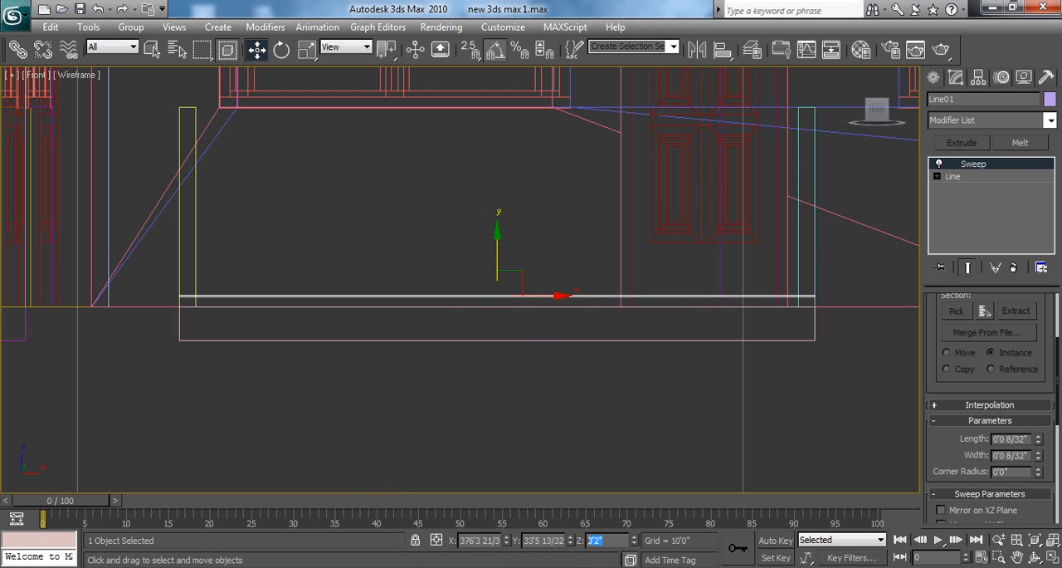
left_click(616, 541)
left_click_drag(616, 540, 585, 540)
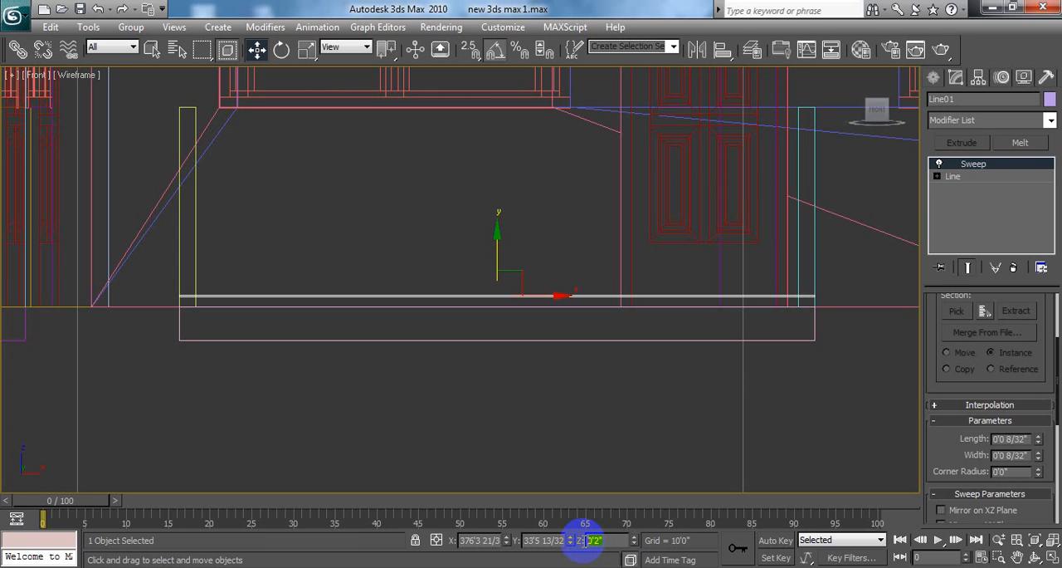
type("3.5")
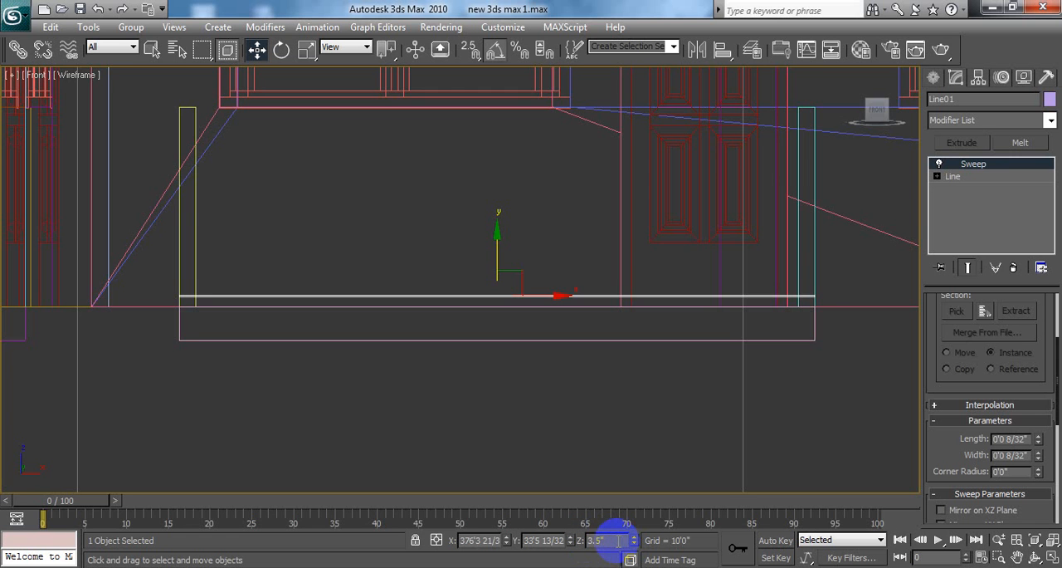
key("Return")
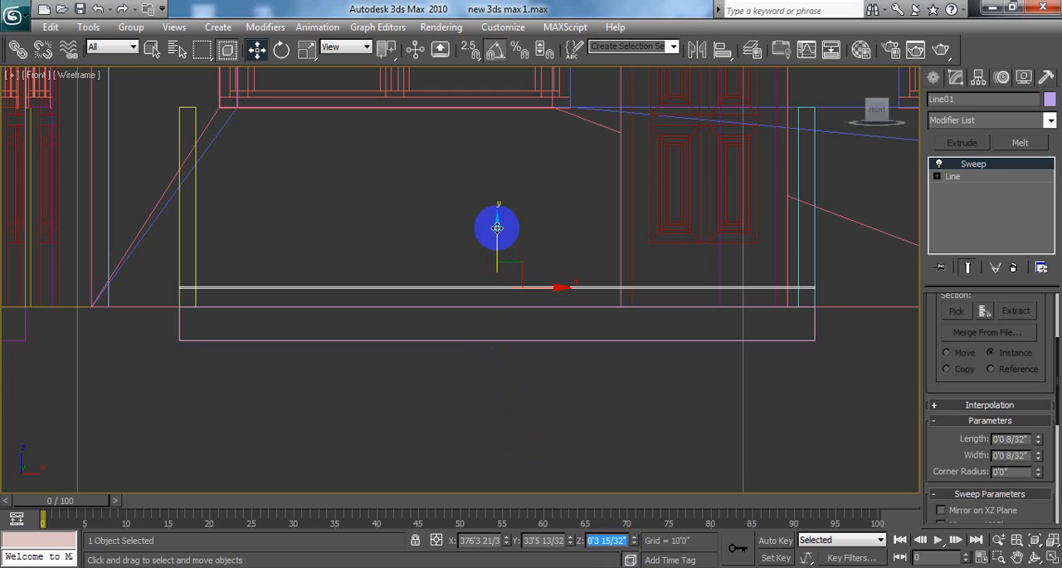
mouse_move(499, 231)
left_mouse_down("shift")
mouse_move(501, 192)
mouse_move(502, 207)
left_mouse_up("shift")
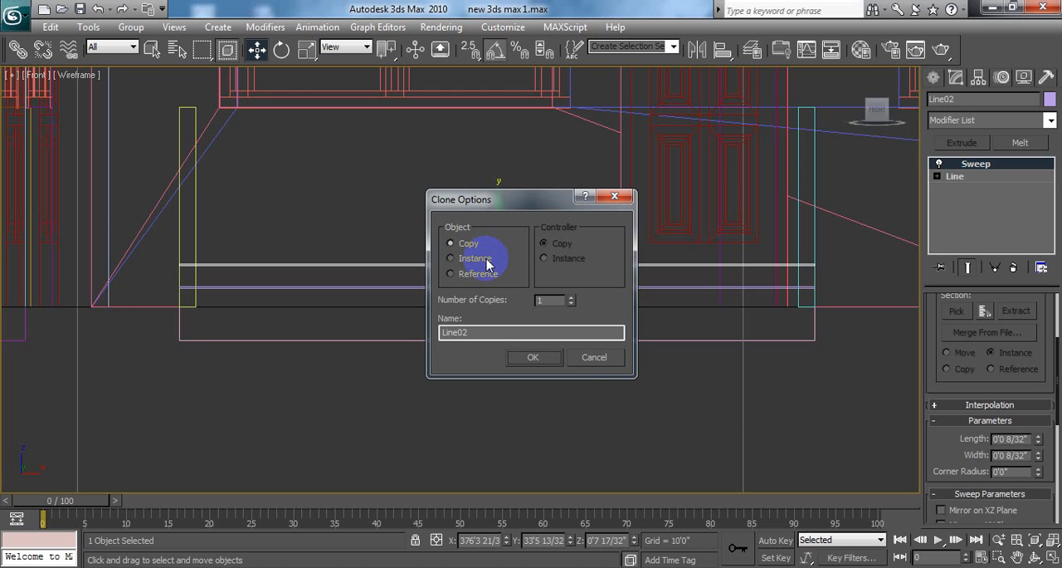
left_click(588, 358)
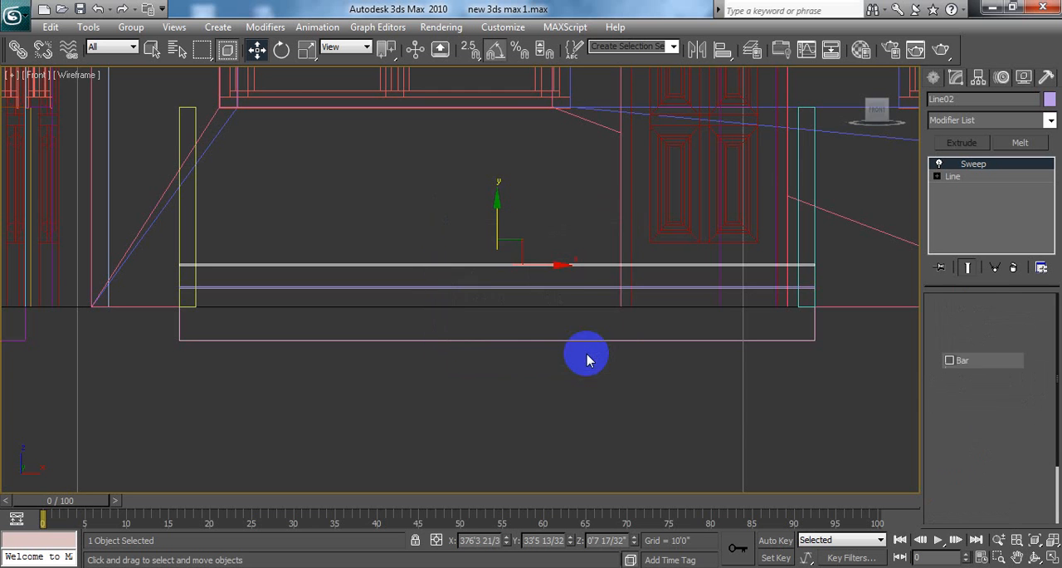
left_click(403, 201)
left_click(420, 287)
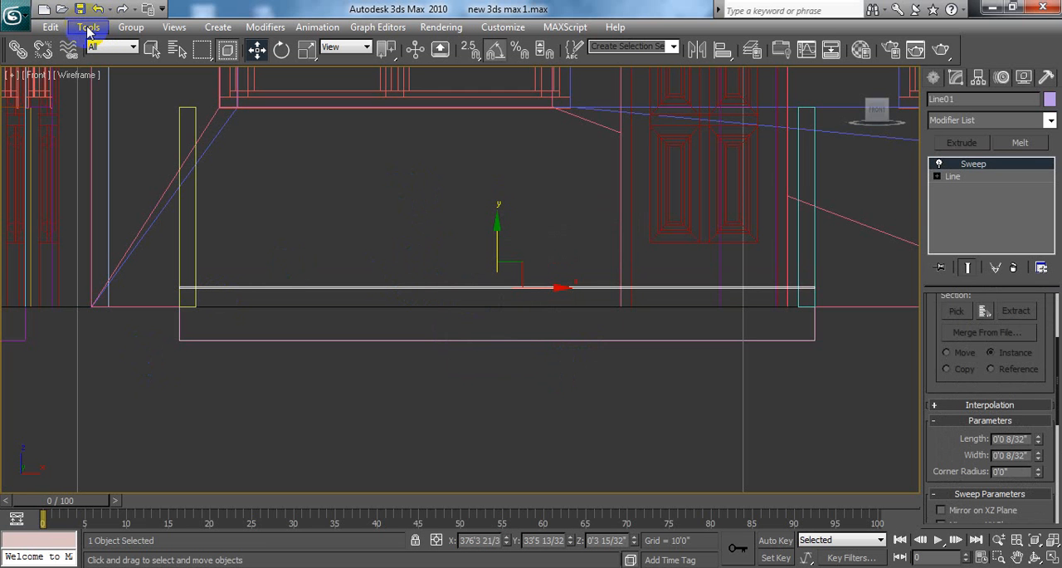
Step: Start the Array tool for the selected bar and set the incremental Z move to 3.5"
left_click(89, 29)
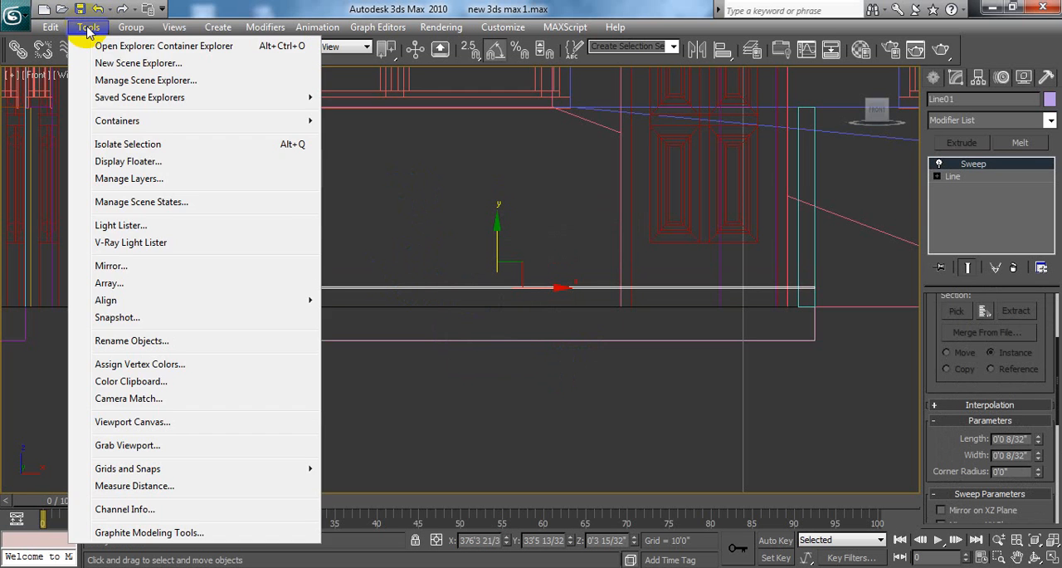
left_click(142, 281)
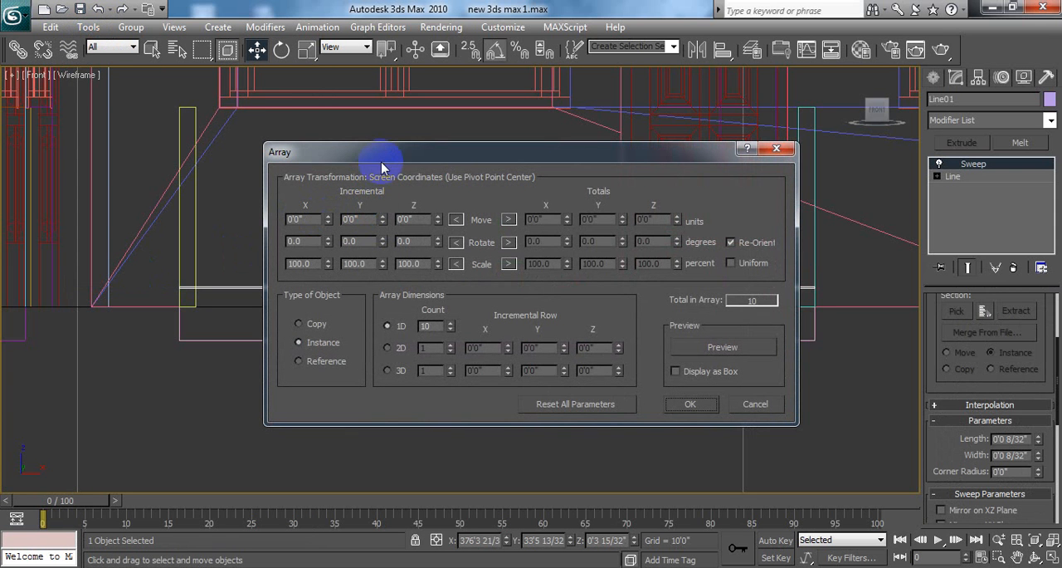
left_click(422, 221)
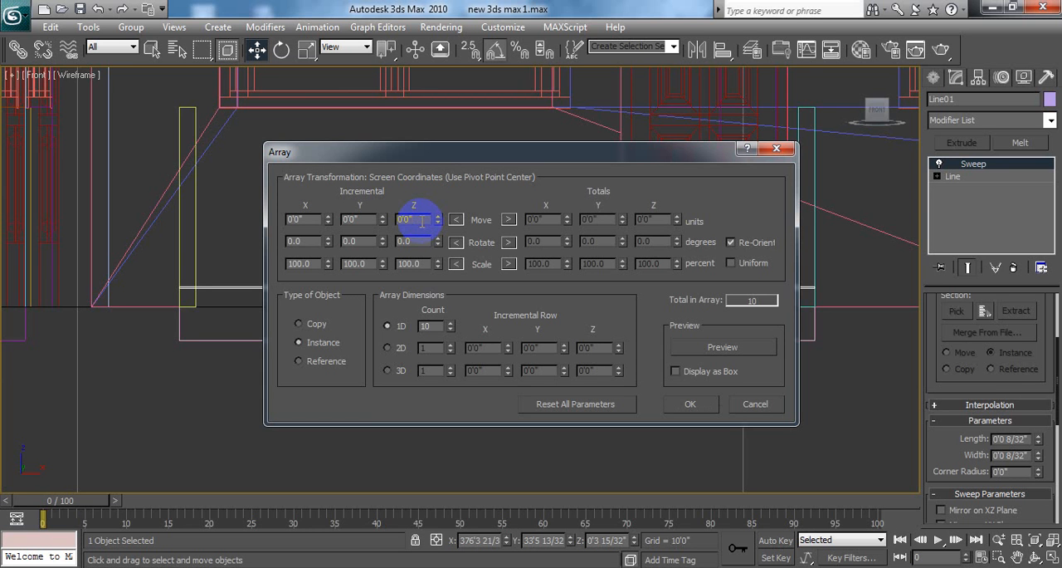
left_click_drag(418, 221, 393, 222)
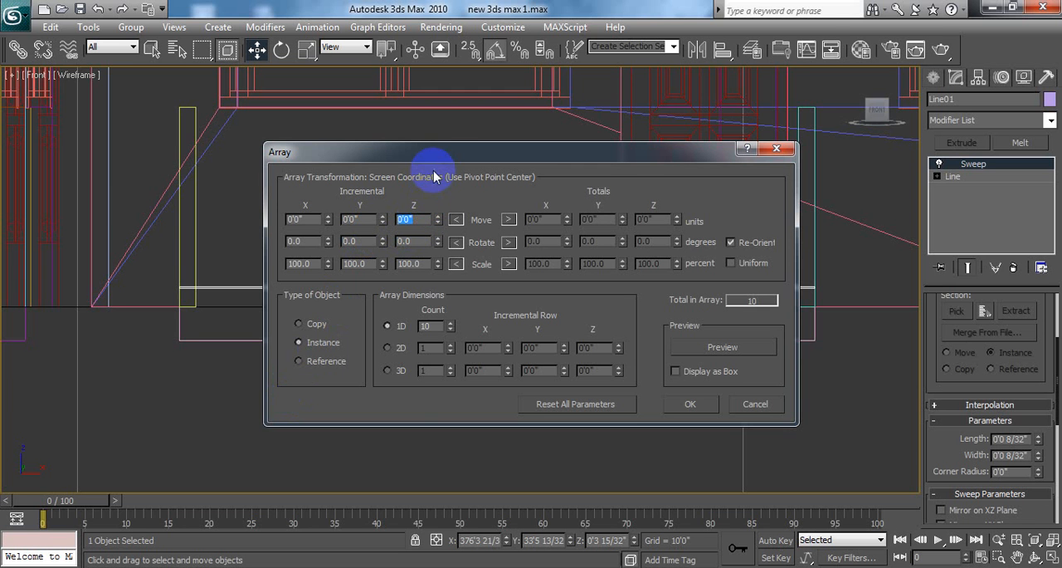
left_click_drag(444, 160, 478, 163)
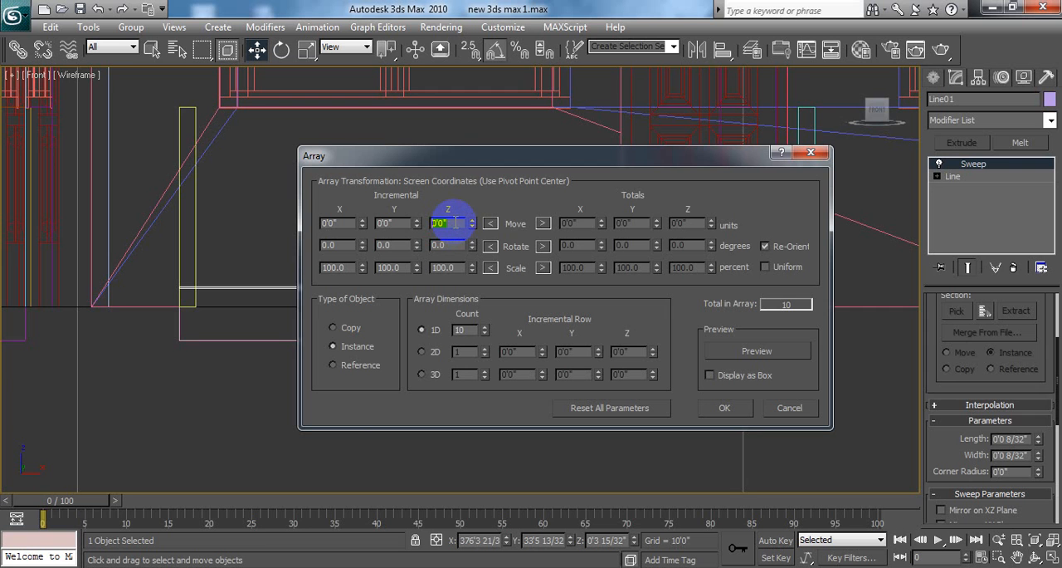
type("3.5'")
Step: Preview the one-dimensional array of 10 bar instances and create it
double_click(467, 330)
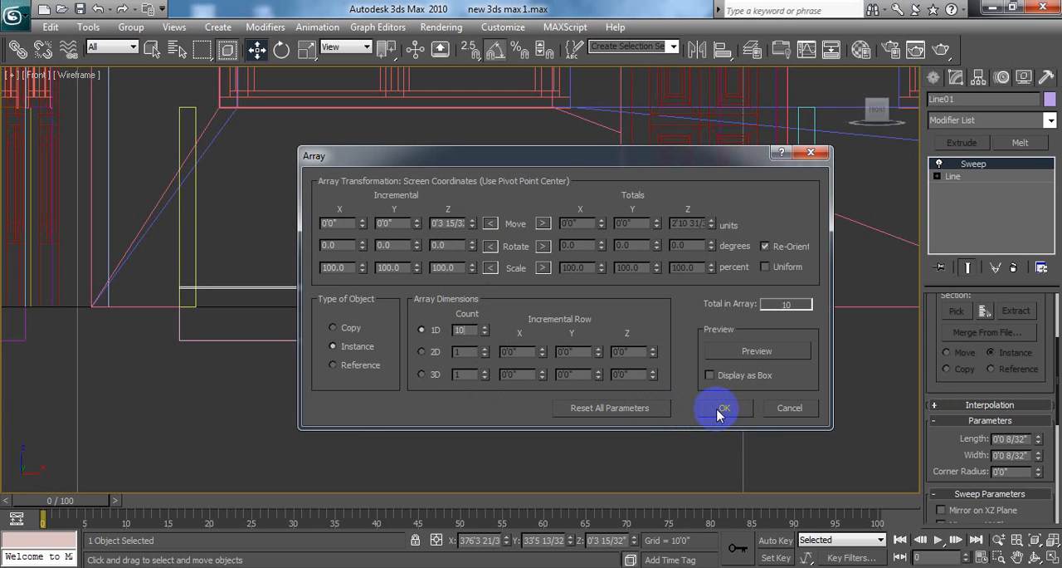
left_click(755, 352)
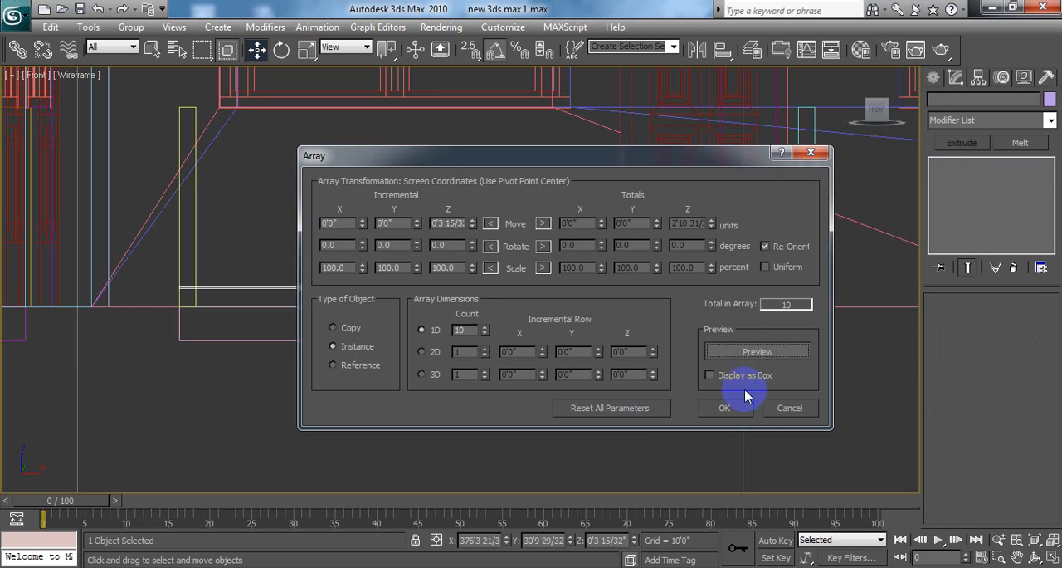
mouse_move(690, 161)
left_mouse_down()
mouse_move(811, 376)
mouse_move(802, 349)
mouse_move(782, 371)
mouse_move(692, 171)
left_mouse_up()
left_click(695, 429)
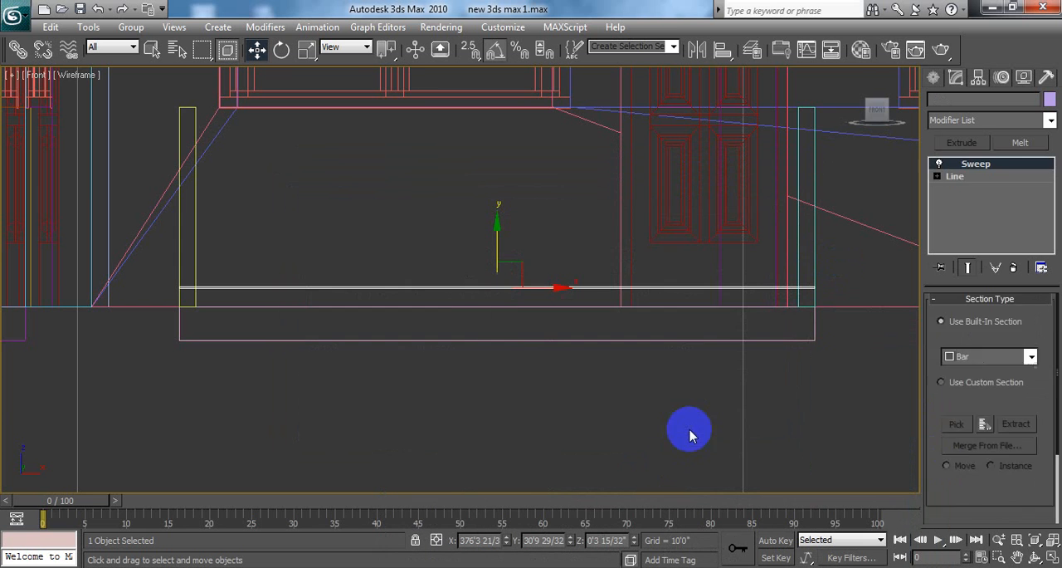
Step: Restore the four-viewport layout and examine the arrayed bars close up in the Top view
left_click(1052, 558)
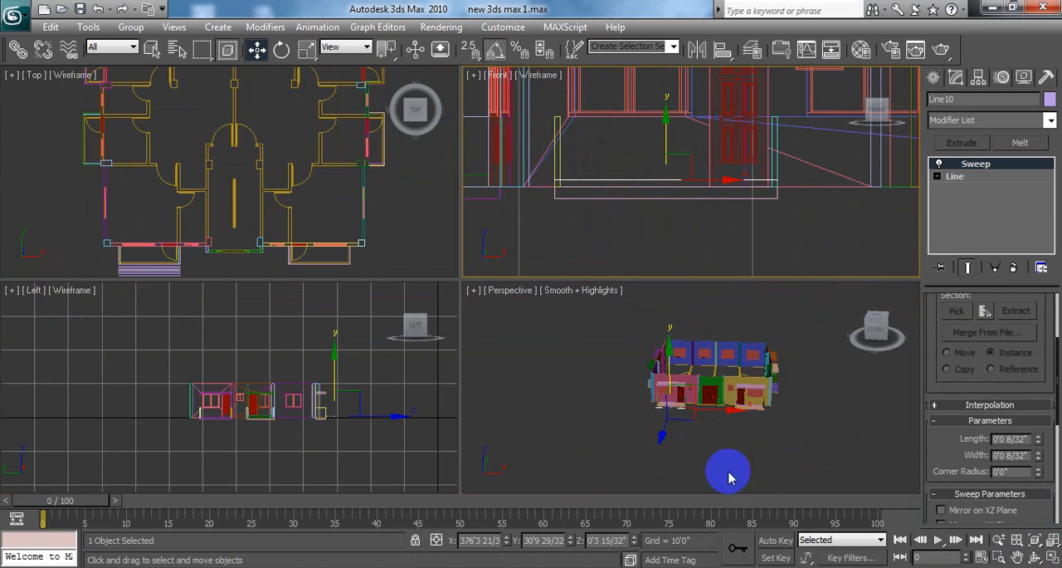
middle_click(688, 443)
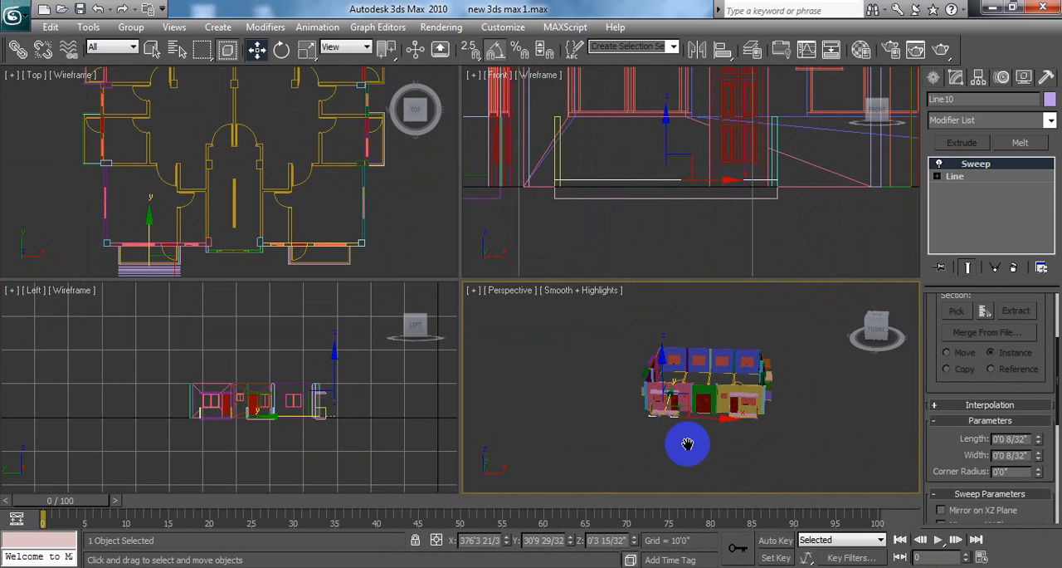
middle_click(326, 171)
middle_click_drag(265, 225, 279, 188)
scroll(220, 230, "up", 2)
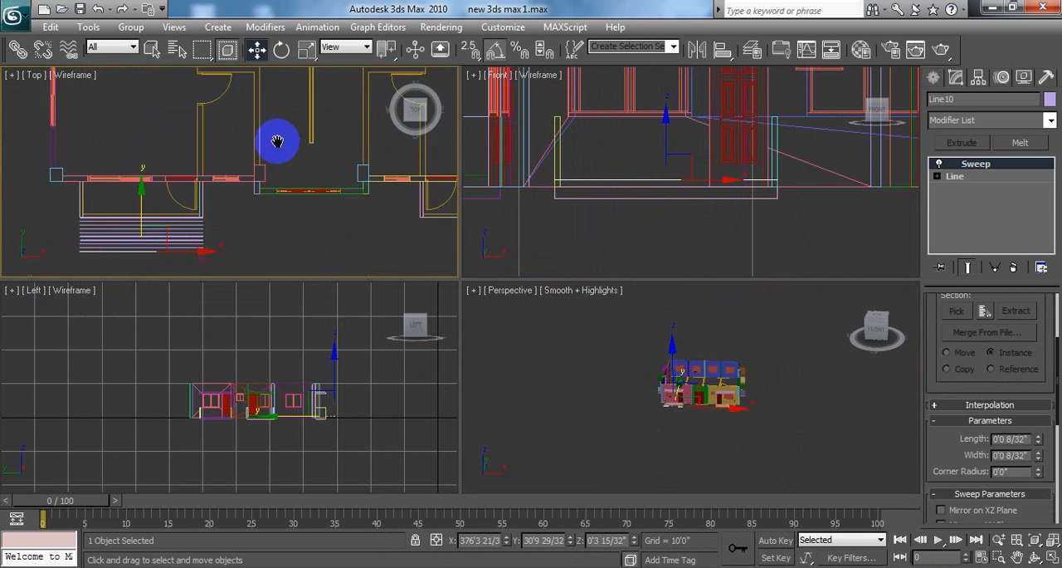
scroll(277, 138, "up", 2)
scroll(239, 205, "up", 2)
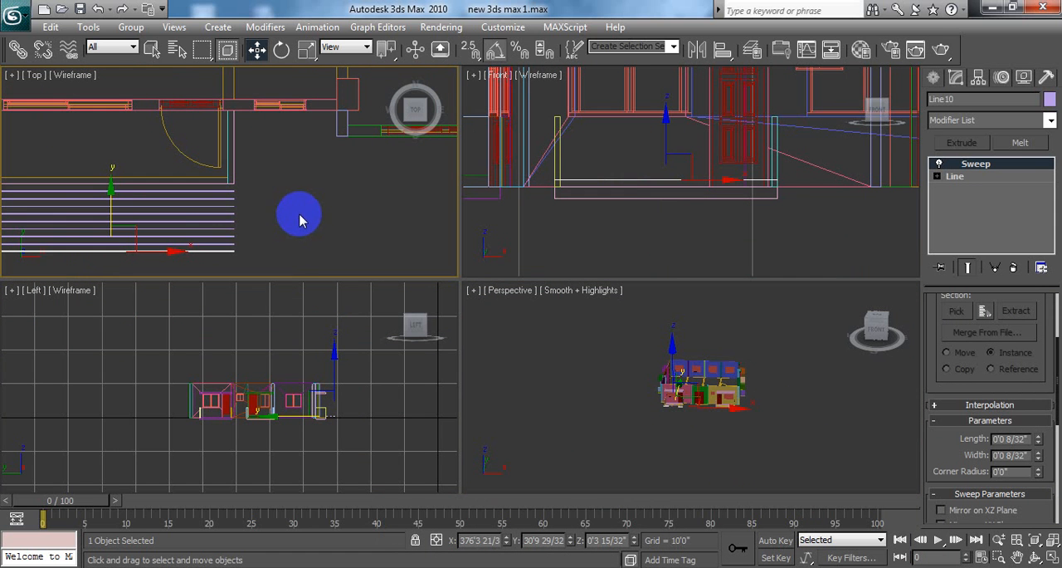
Step: Examine the direction of the arrayed bars at the balcony in the Perspective view with everything deselected
scroll(778, 348, "up", 5)
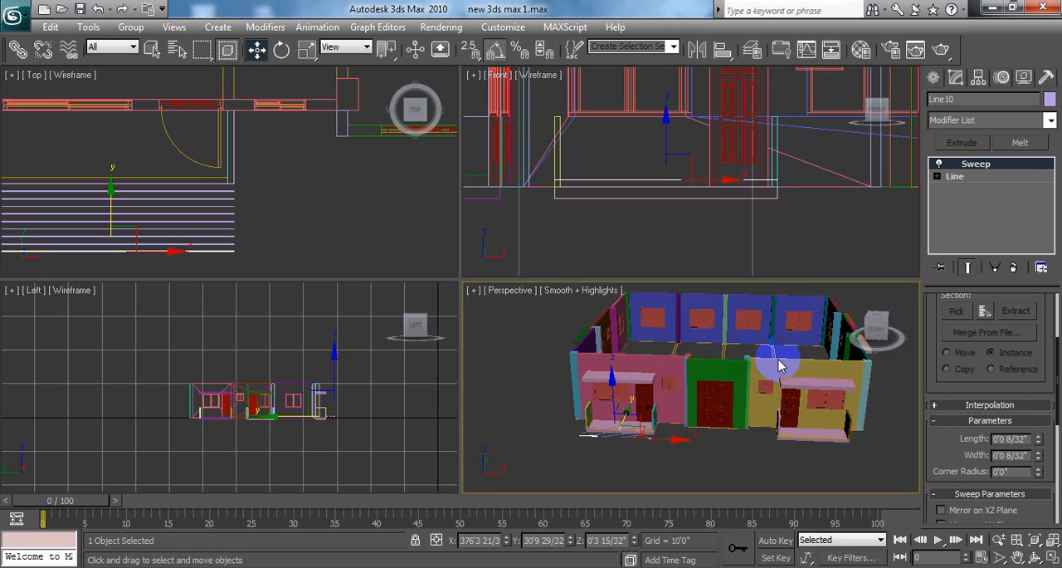
scroll(779, 365, "up", 6)
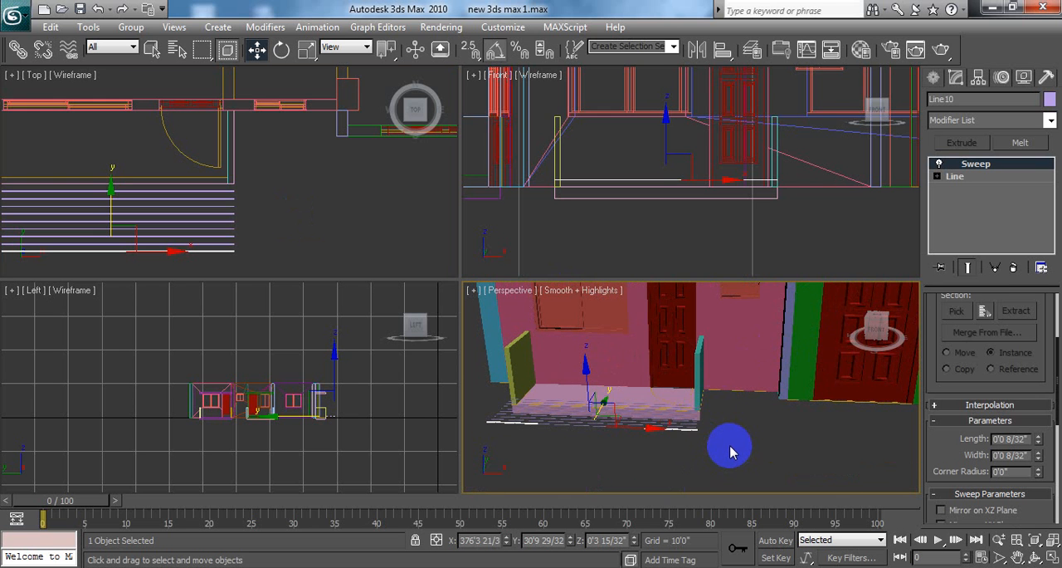
left_click(728, 434)
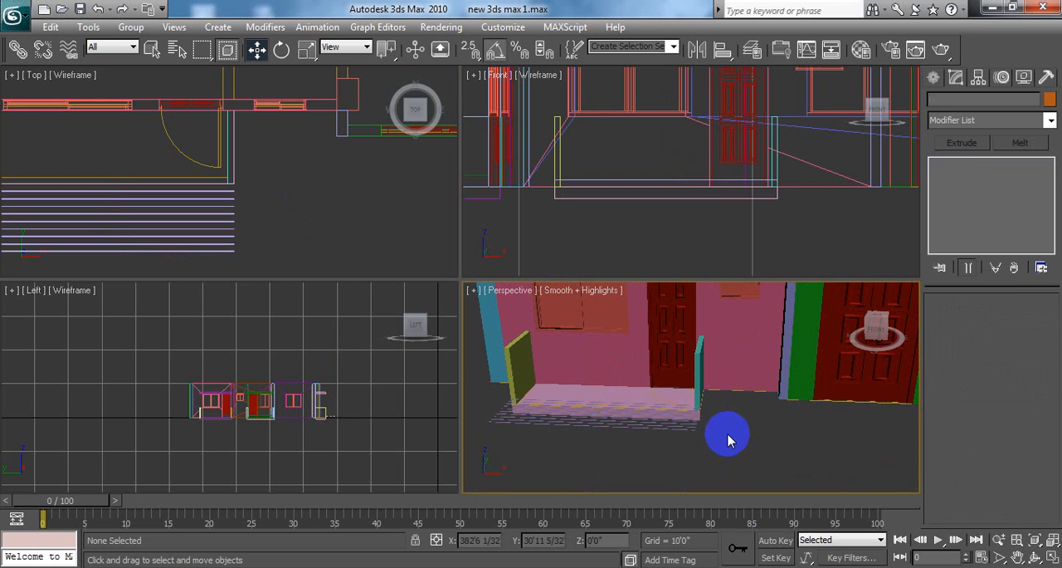
scroll(732, 429, "up", 5)
middle_click_drag(747, 412, 621, 356)
scroll(357, 214, "down", 3)
left_click(346, 229)
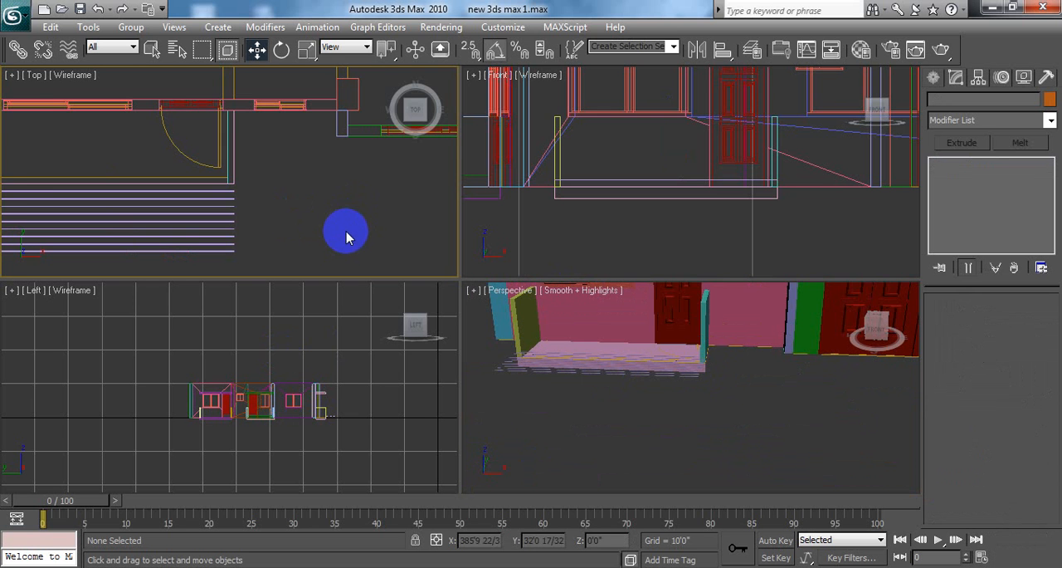
scroll(345, 226, "down", 4)
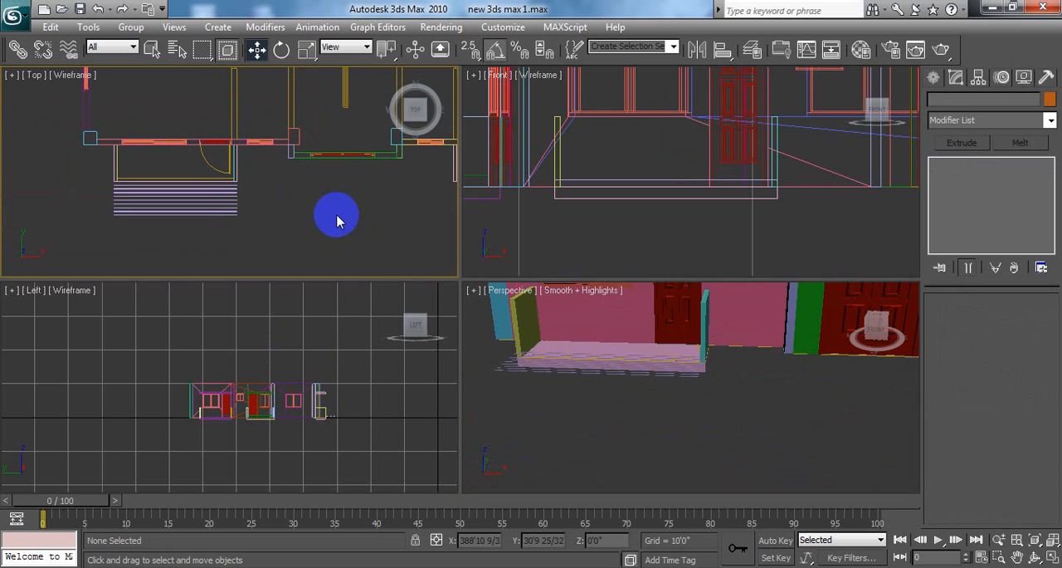
Step: Undo the array of bars in front of the balcony
key("ctrl+z")
key("ctrl+z")
key("ctrl+z")
key("ctrl+z")
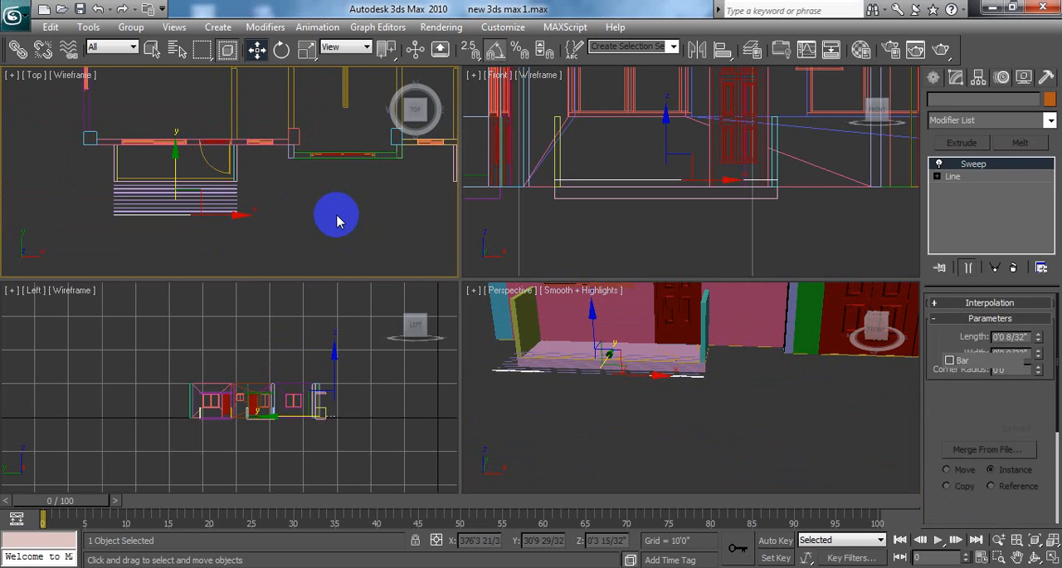
key("ctrl+z")
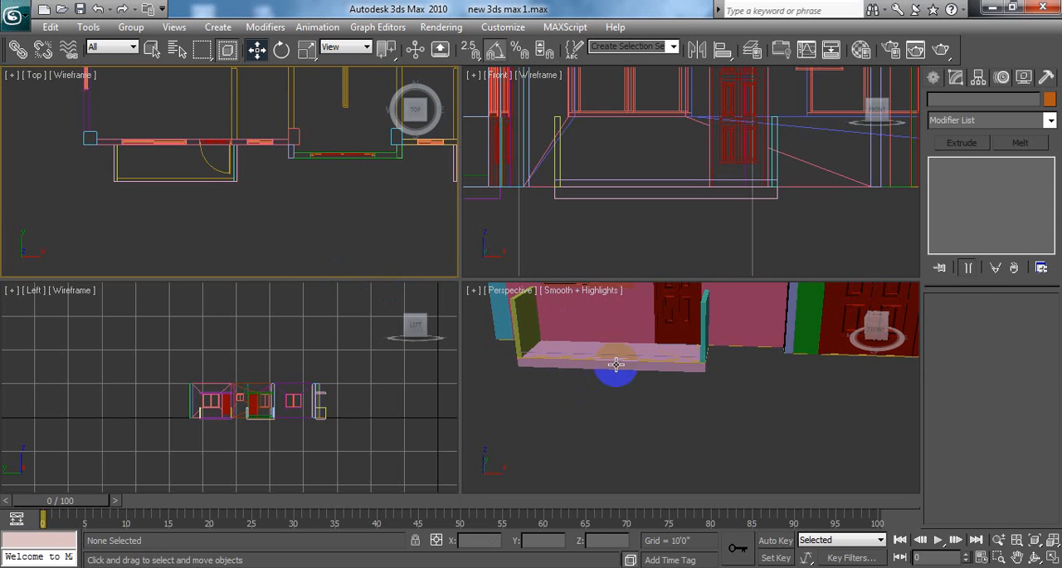
Step: Select the original bar above the balcony slab's front edge in the Perspective view and check it in the maximized viewport
middle_click_drag(686, 417, 709, 367)
scroll(687, 417, "up", 5)
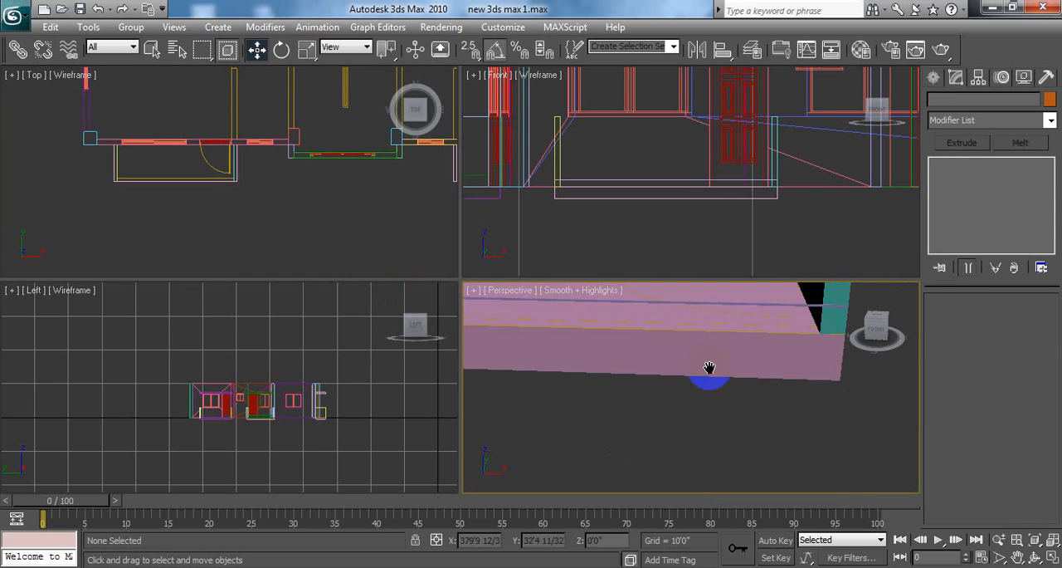
left_click(725, 305)
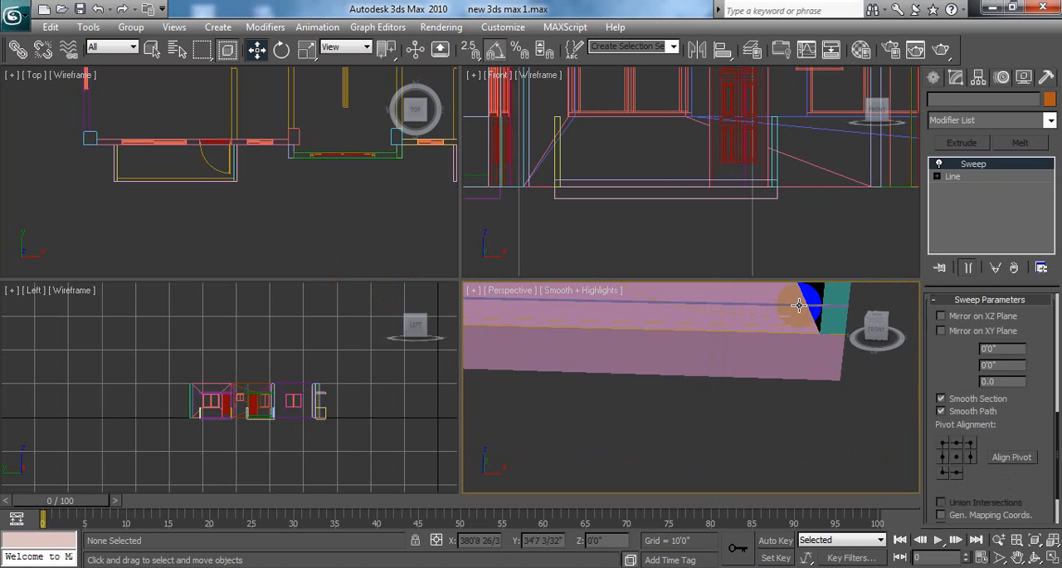
scroll(771, 437, "down", 2)
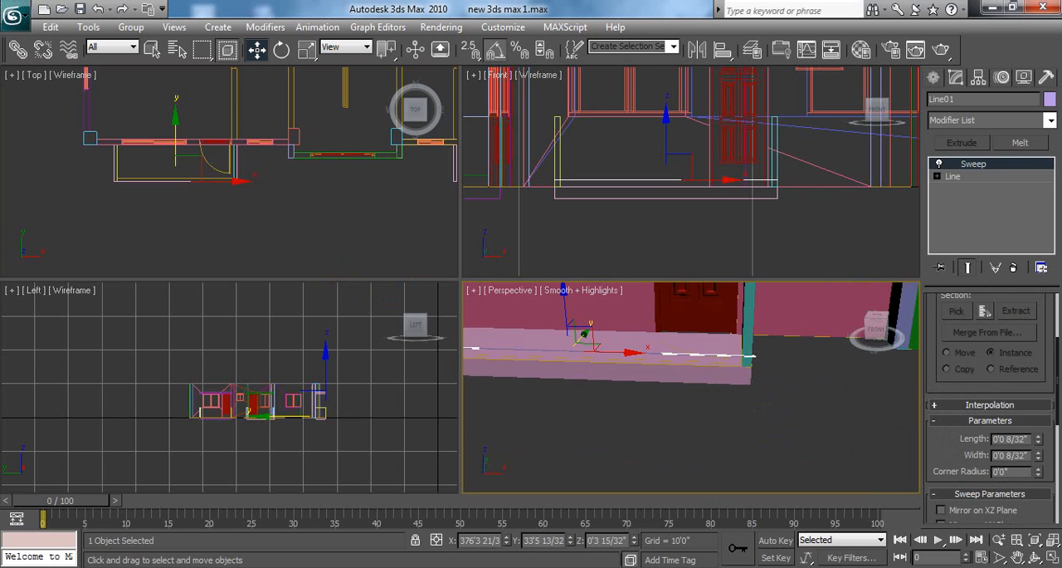
left_click(1052, 557)
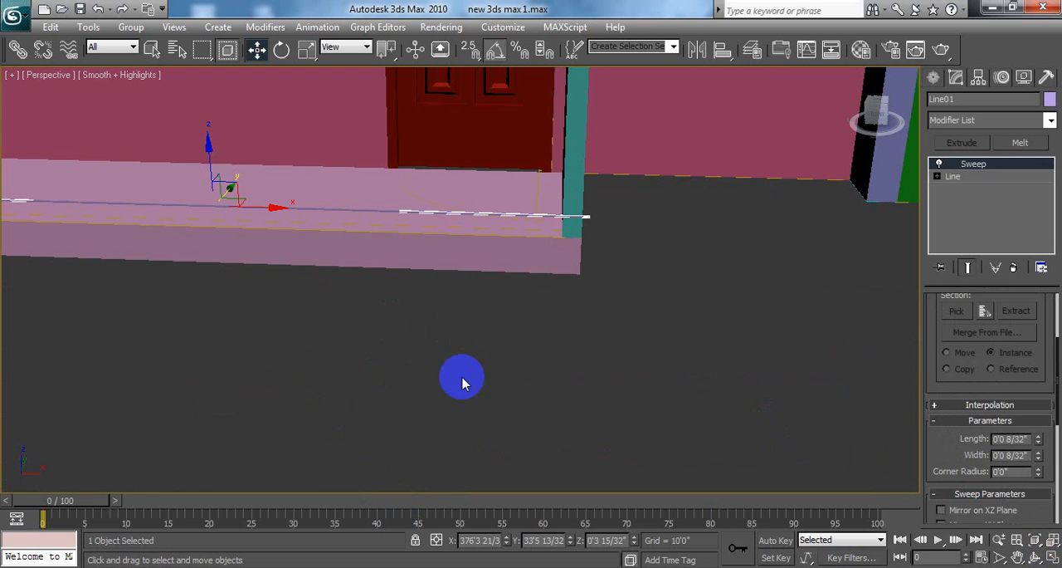
left_click(1051, 557)
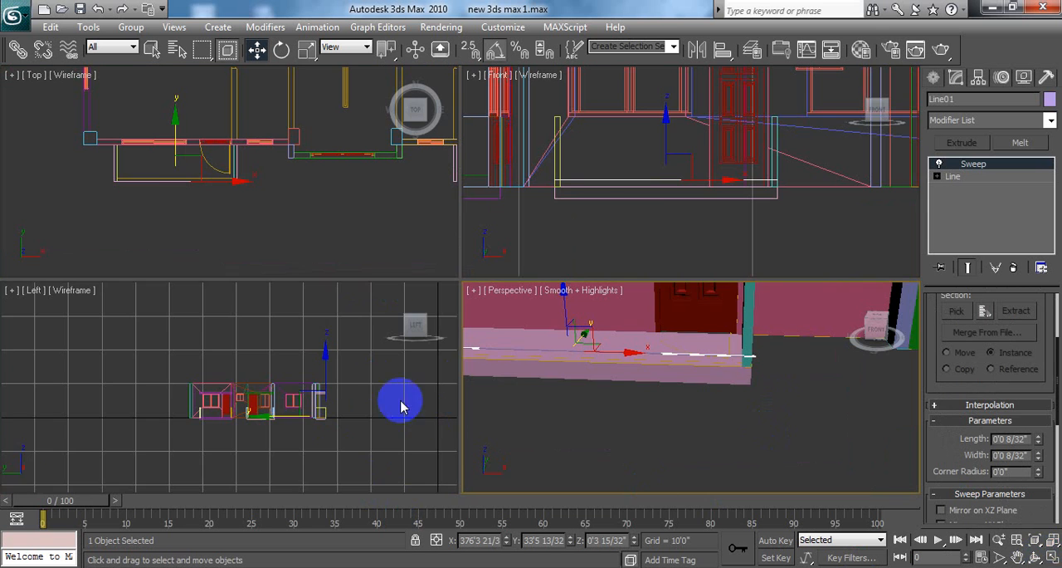
Step: Make the Front viewport the array reference and open the Array dialog for the selected bar, keeping the bar visible
right_click(379, 392)
right_click(731, 177)
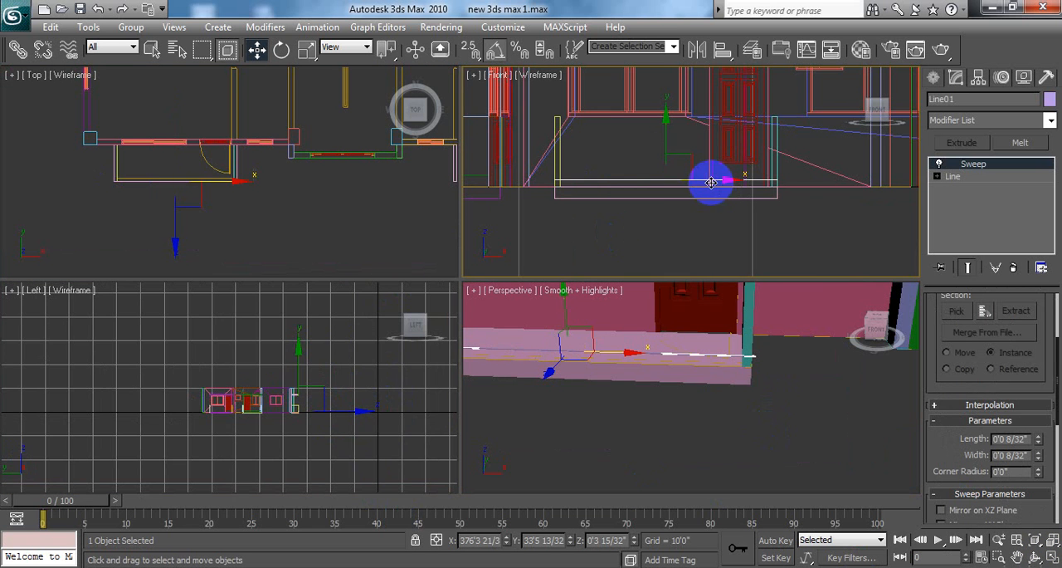
left_click(88, 27)
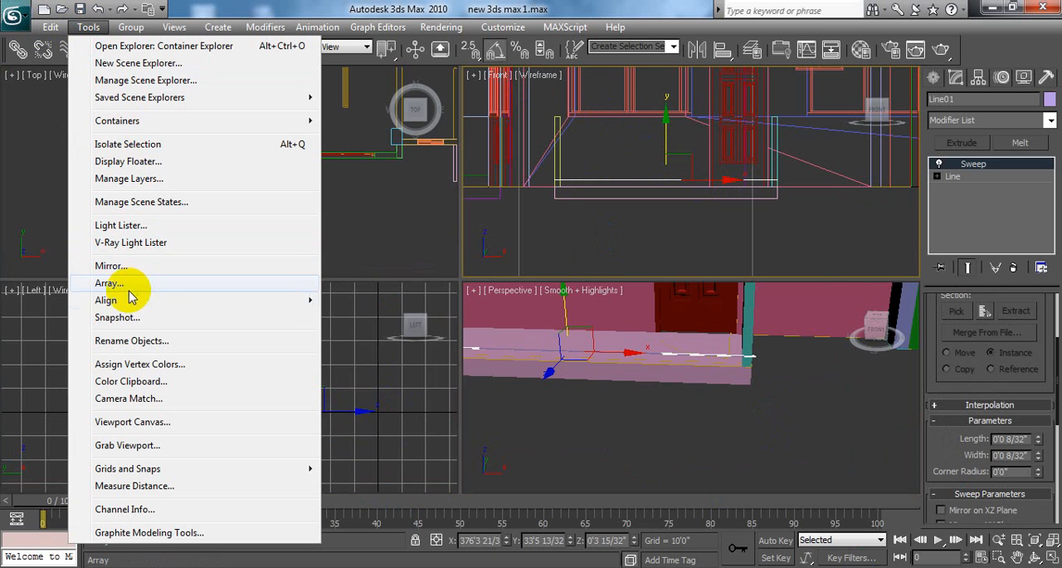
mouse_move(131, 299)
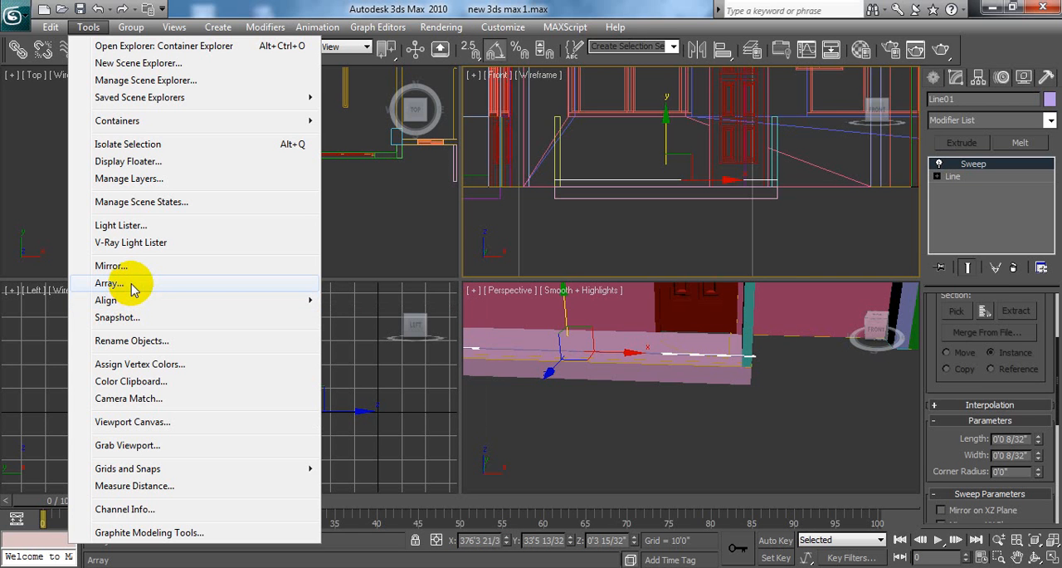
left_click(131, 284)
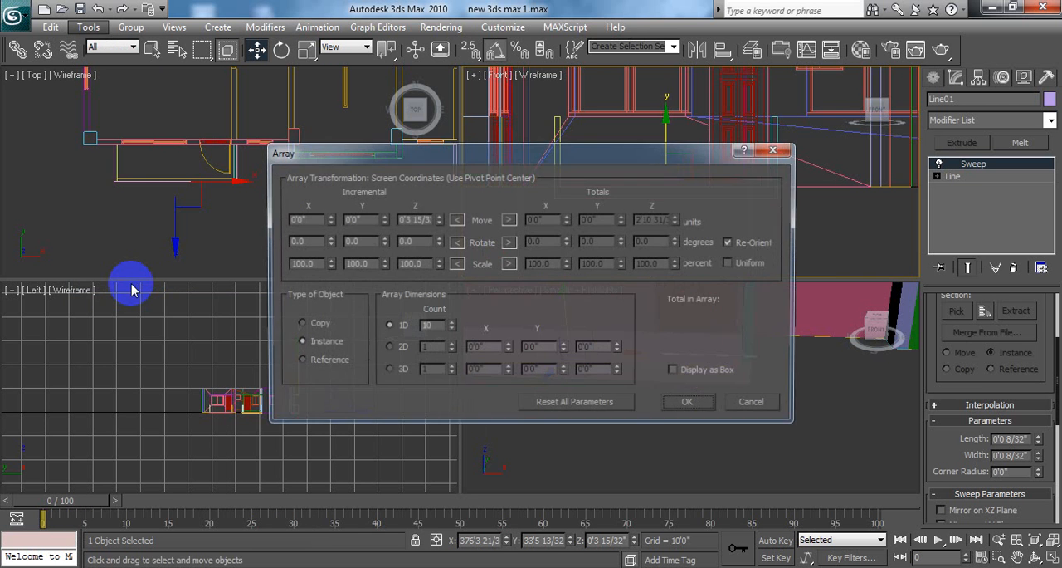
left_click_drag(548, 166, 566, 417)
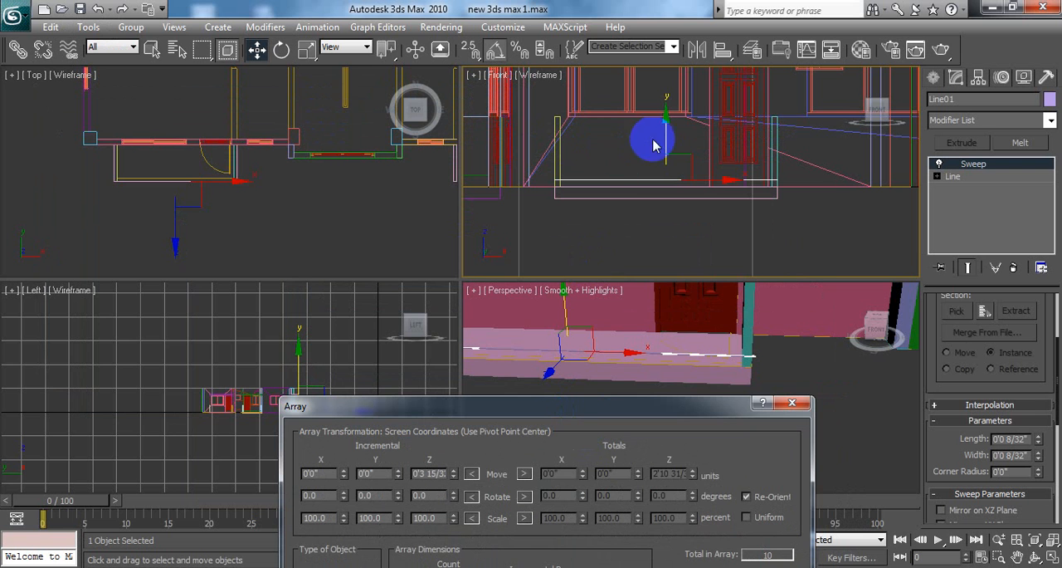
left_click_drag(529, 405, 537, 200)
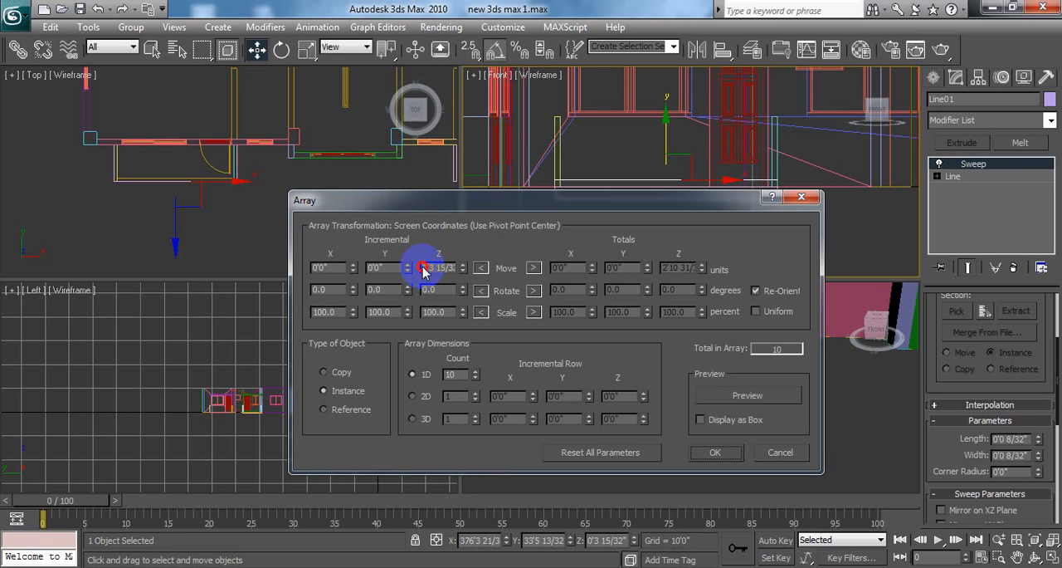
Step: Array the bar upward as 10 instances with an incremental Y move of 3.5" and Z at 0, previewing before accepting
double_click(425, 268)
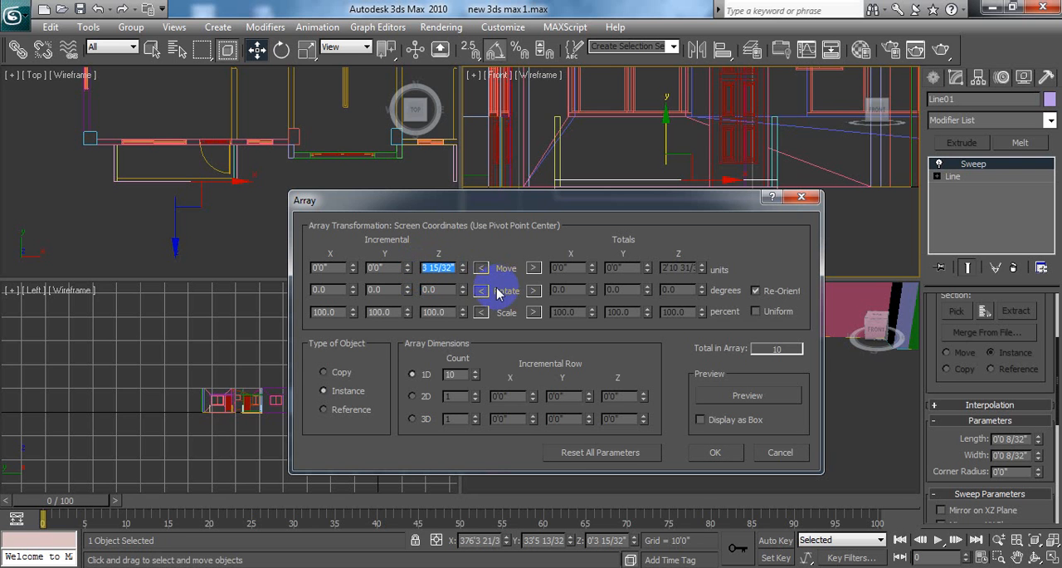
key("BackSpace")
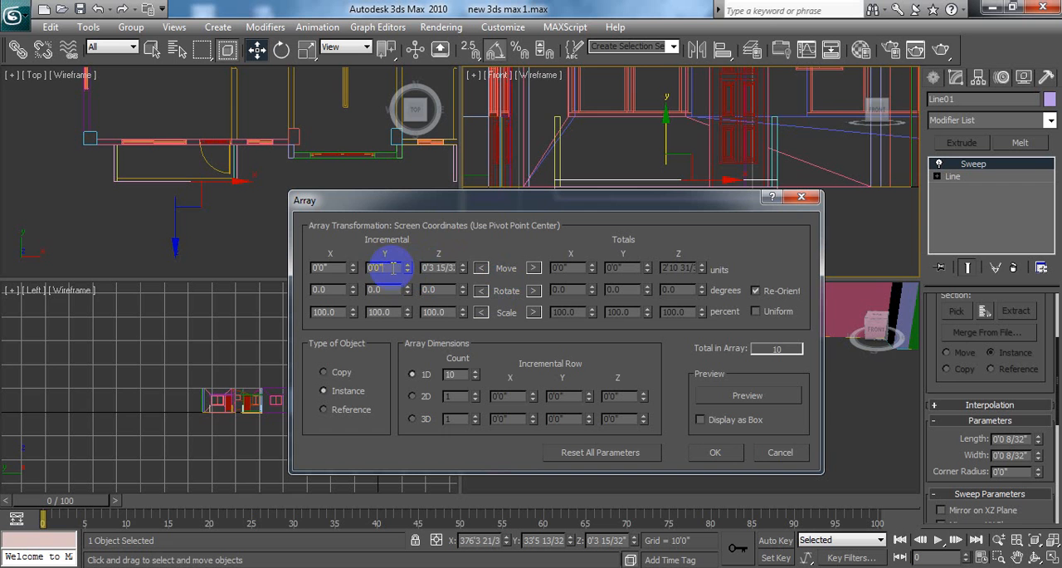
double_click(390, 267)
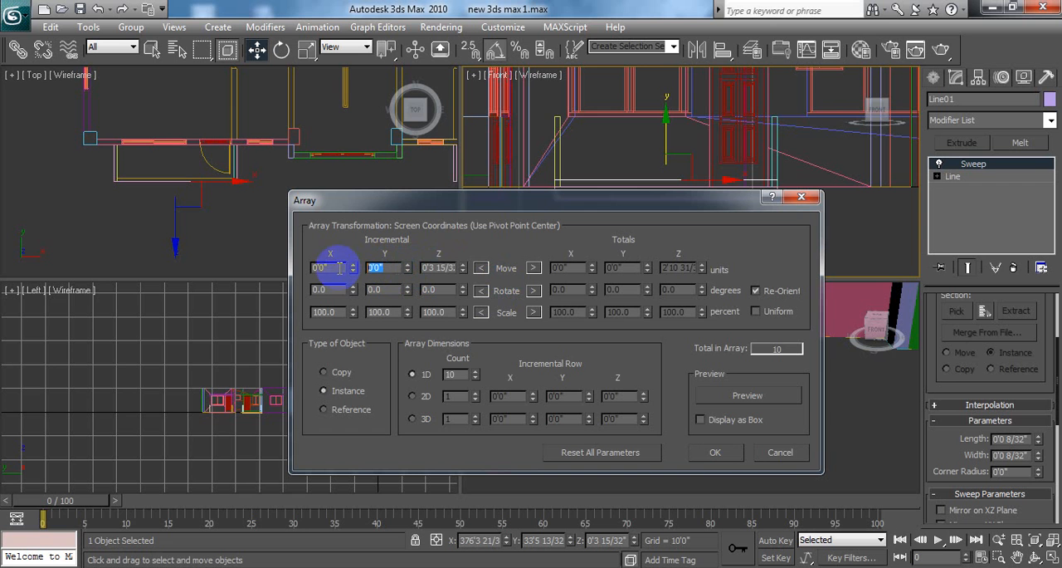
double_click(425, 268)
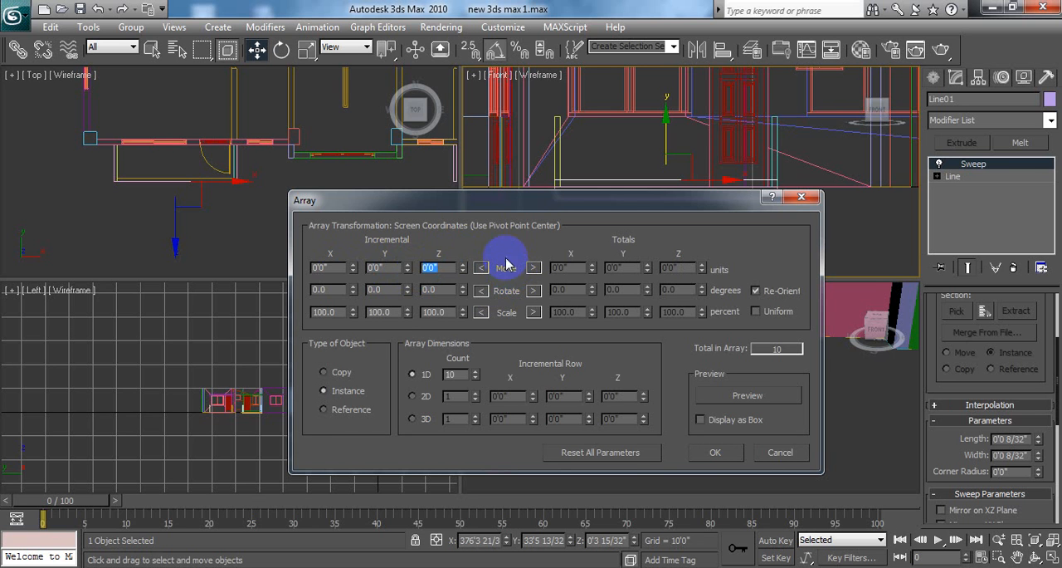
double_click(392, 268)
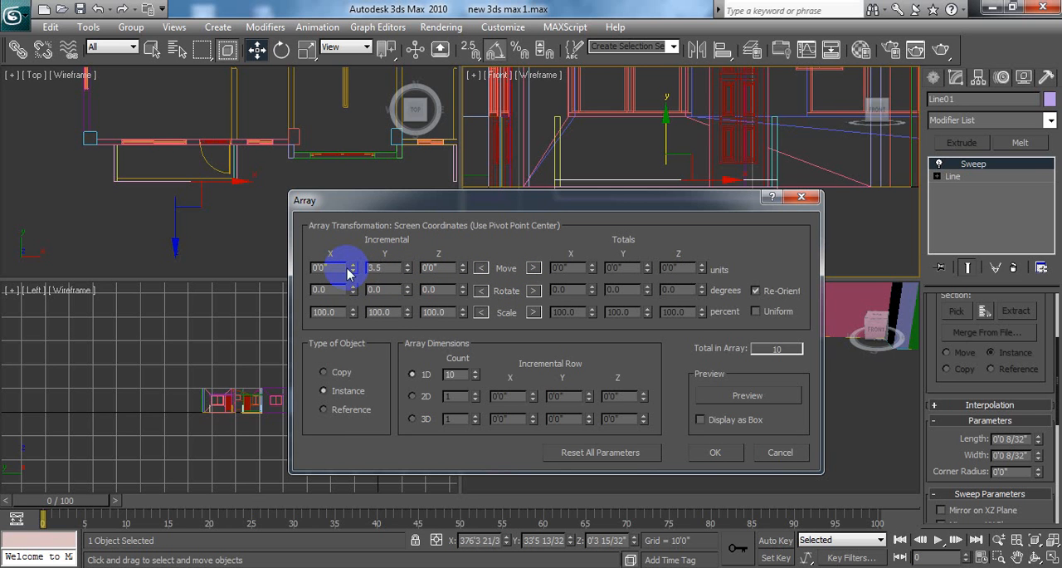
left_click_drag(441, 207, 376, 191)
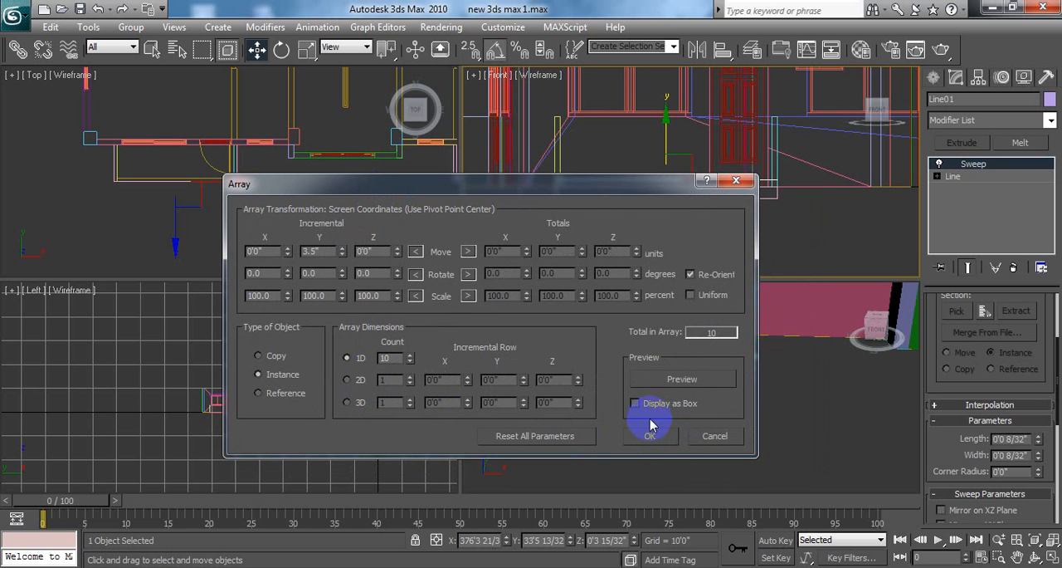
left_click(682, 379)
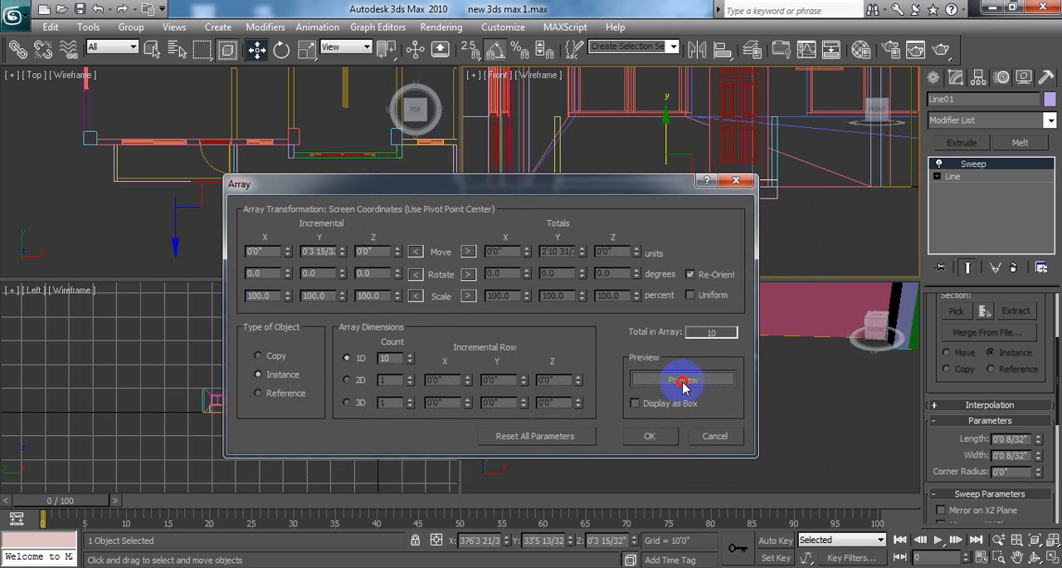
left_click(651, 436)
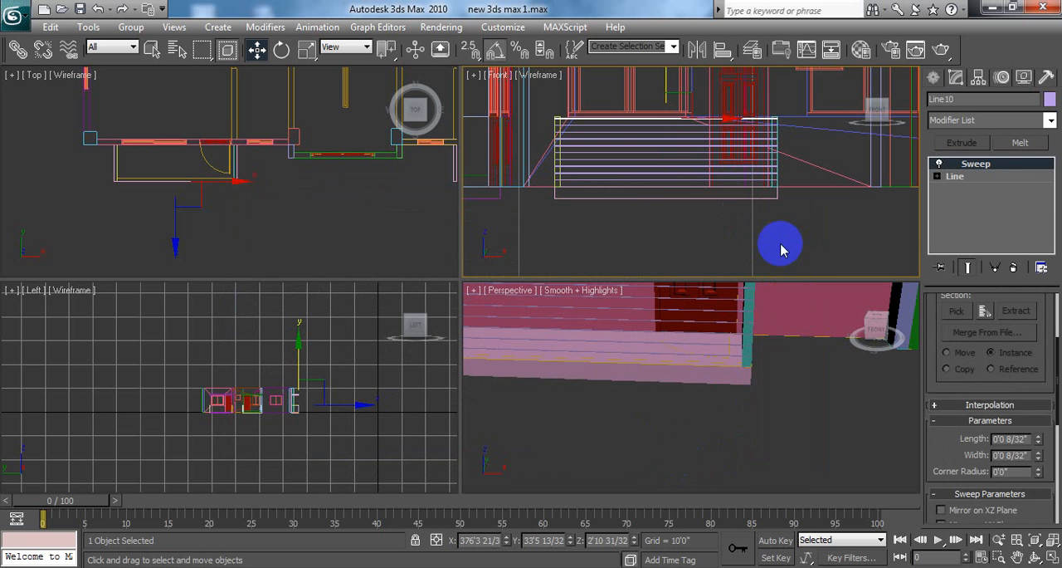
Step: Examine the arrayed bars in the maximized Front view with everything deselected
left_click(1053, 558)
left_click(860, 439)
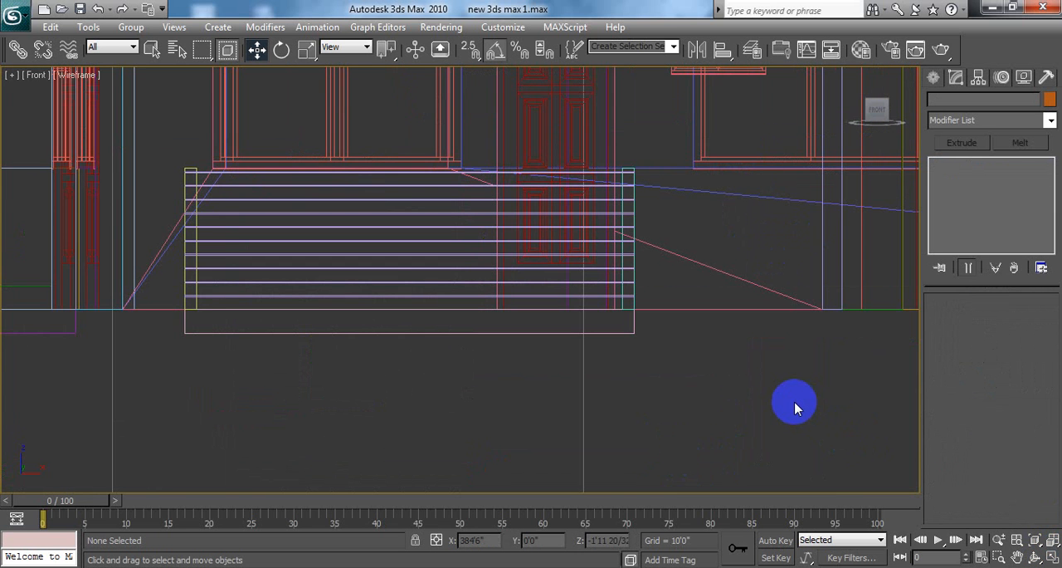
middle_click_drag(783, 407, 736, 439, "alt")
scroll(736, 438, "down", 3)
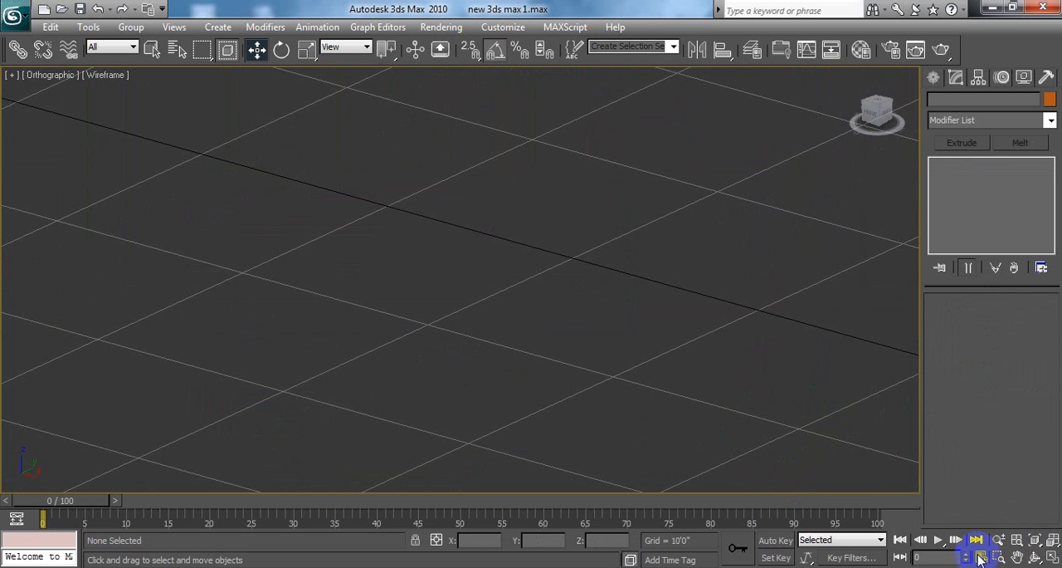
Step: Examine the spacing and thickness of the arrayed bars between the balcony's side walls in the maximized Perspective view
left_click(1052, 558)
middle_click_drag(718, 429, 759, 455)
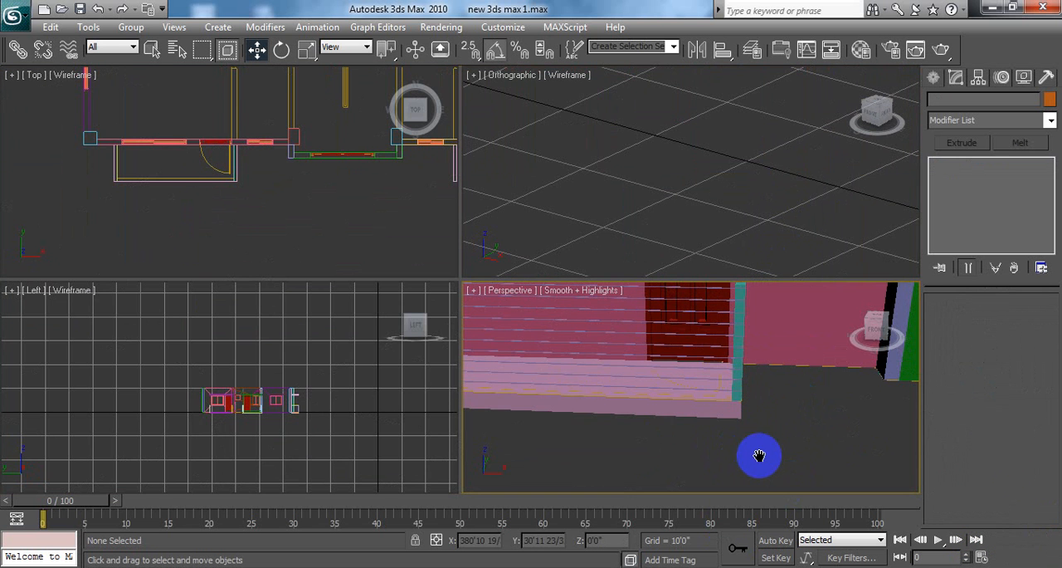
left_click(1052, 558)
middle_click_drag(673, 296, 662, 362)
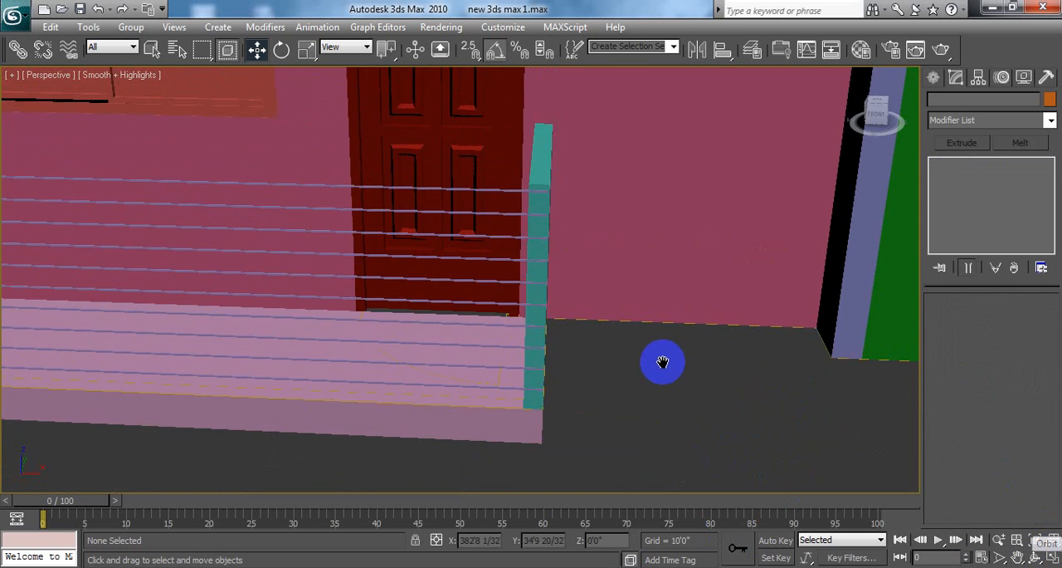
scroll(647, 348, "down", 6)
scroll(617, 339, "up", 10)
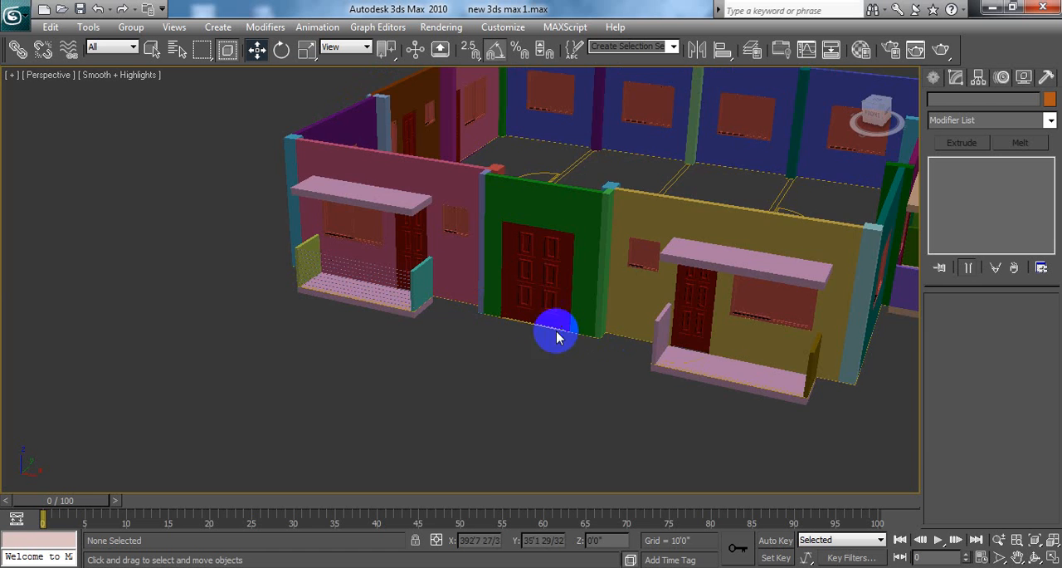
scroll(438, 274, "up", 3)
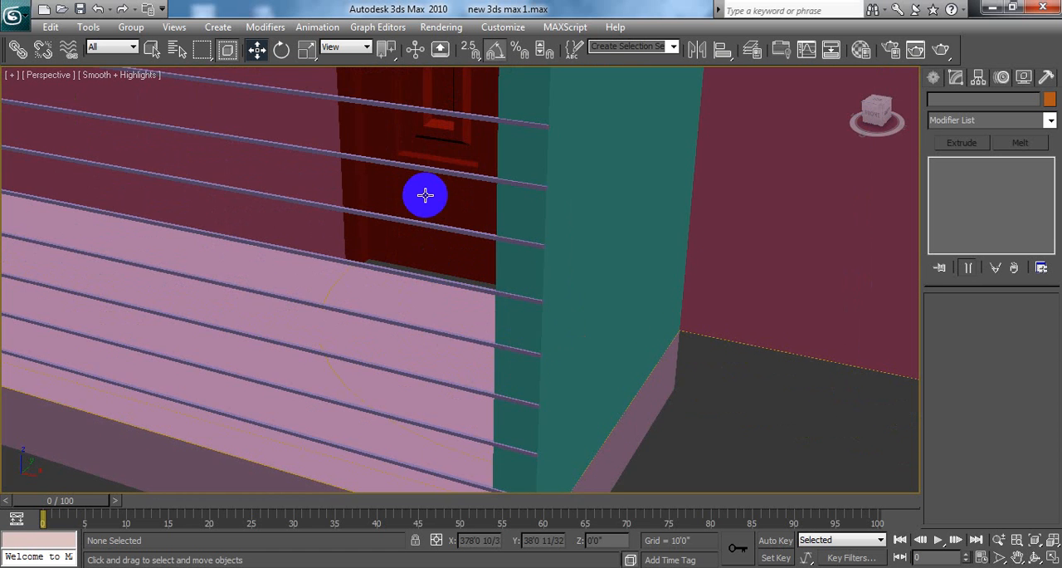
middle_click_drag(424, 193, 438, 224)
scroll(438, 223, "down", 3)
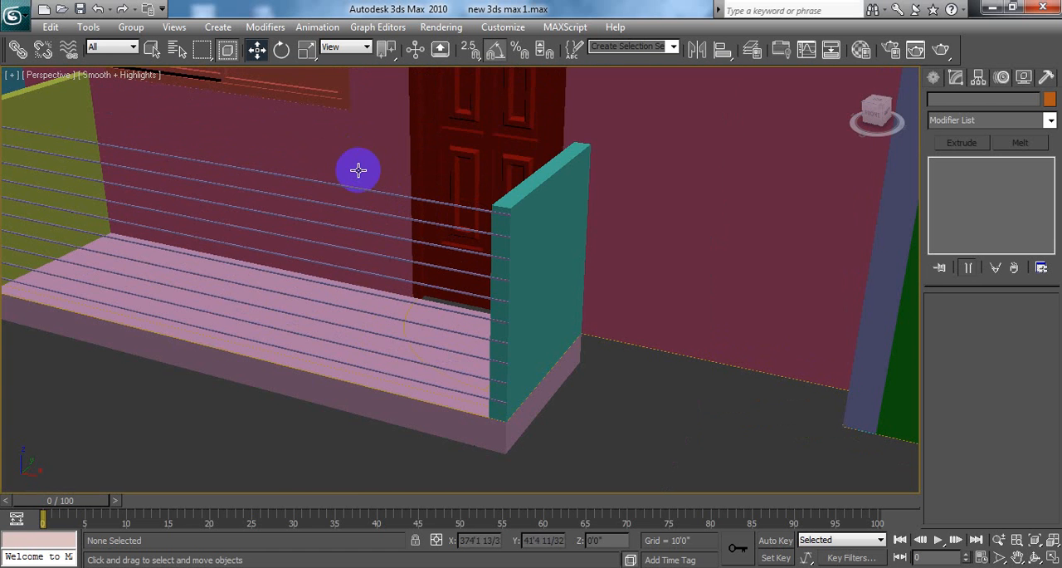
scroll(522, 308, "up", 3)
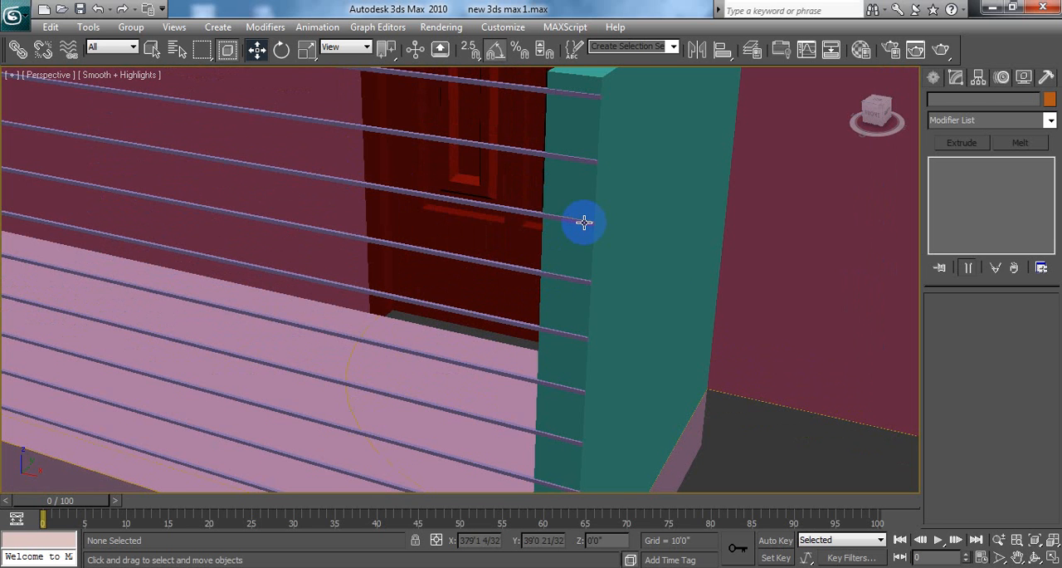
scroll(467, 179, "down", 2)
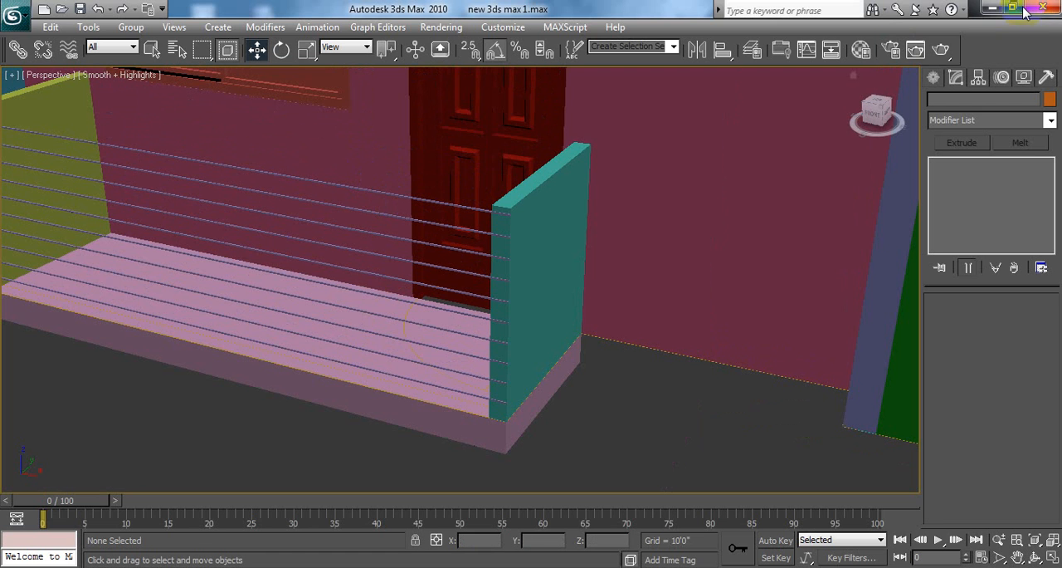
Step: Open the desktop image gggg, examine the balcony railings on the building up close, and return to 3ds Max
left_click(993, 8)
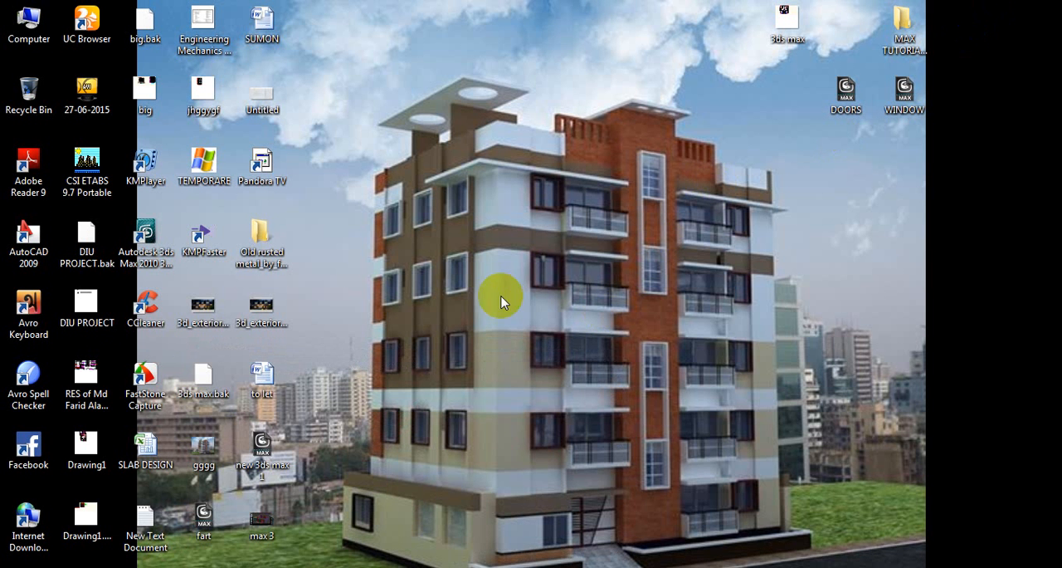
left_click(211, 448)
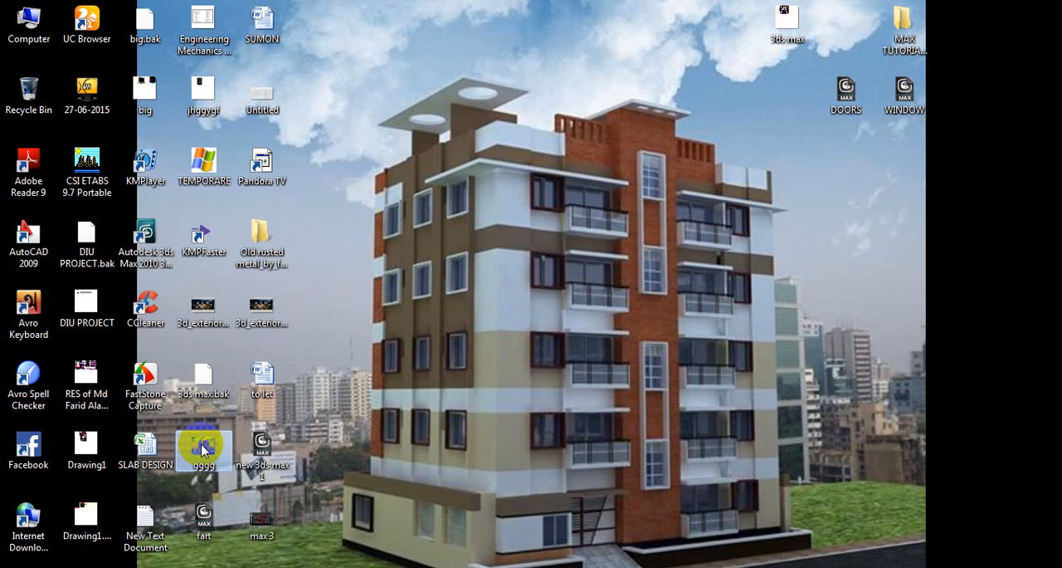
double_click(204, 448)
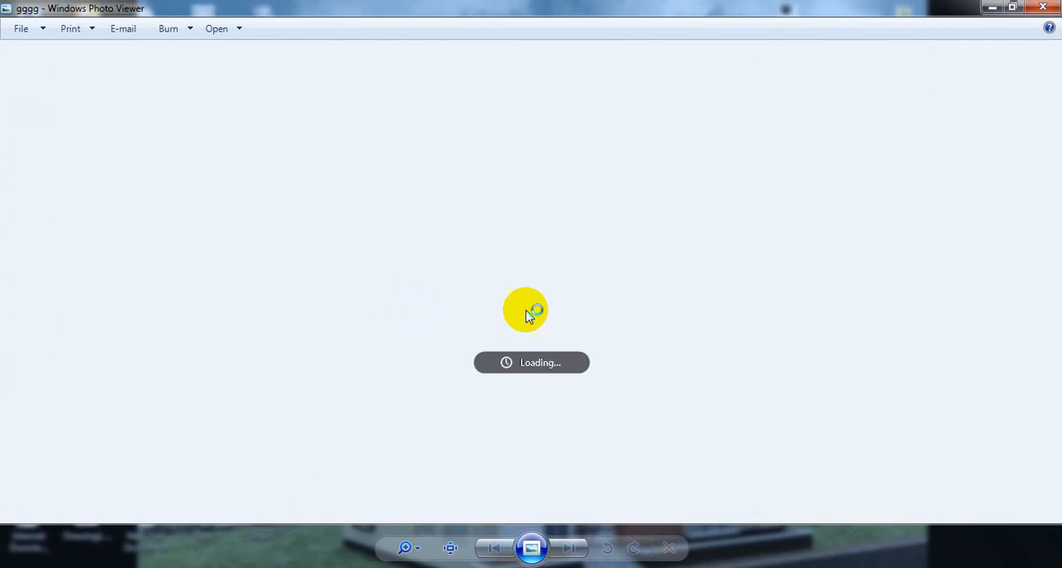
scroll(553, 296, "up", 3)
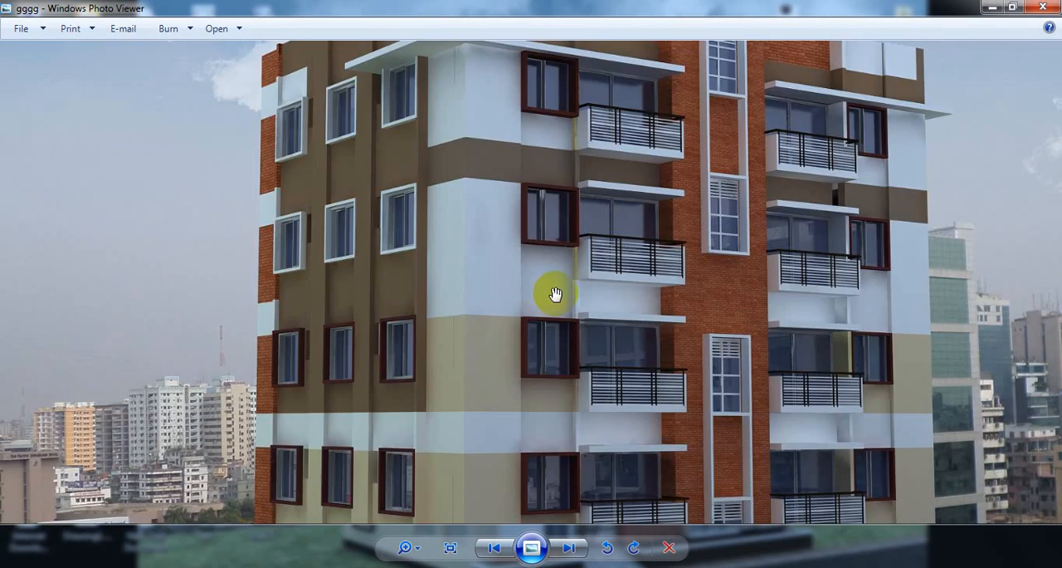
scroll(555, 294, "up", 2)
scroll(755, 232, "up", 2)
left_click(1039, 10)
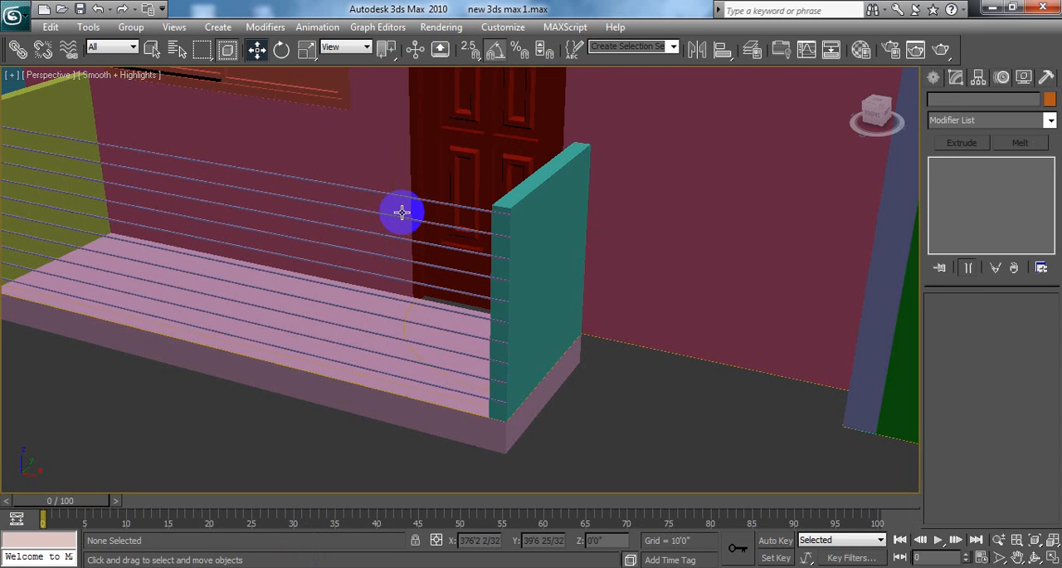
Step: Remove the arrayed bars from the balcony, keeping only the original bar above the slab
left_click(401, 213)
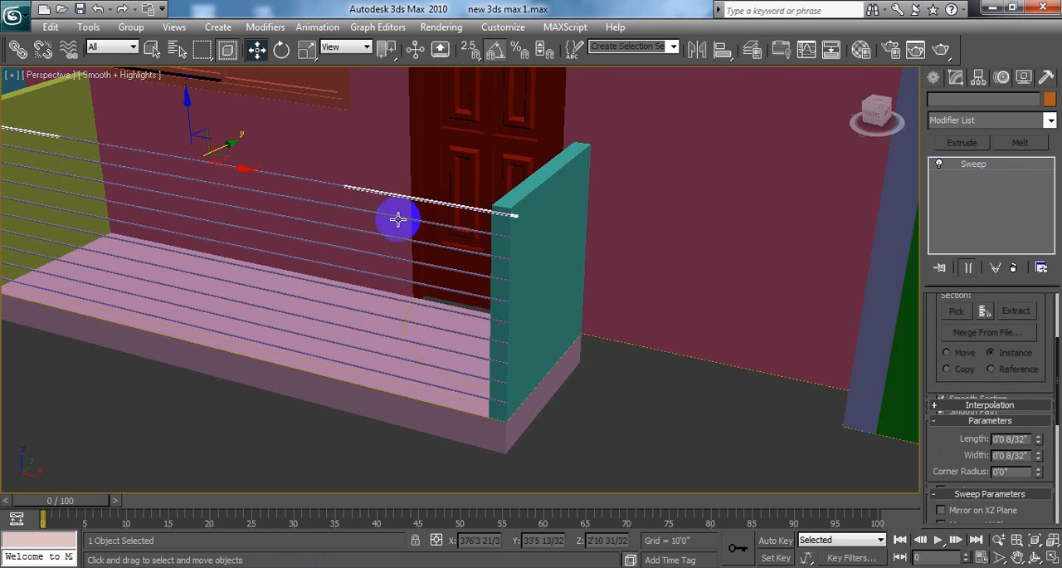
key("Delete")
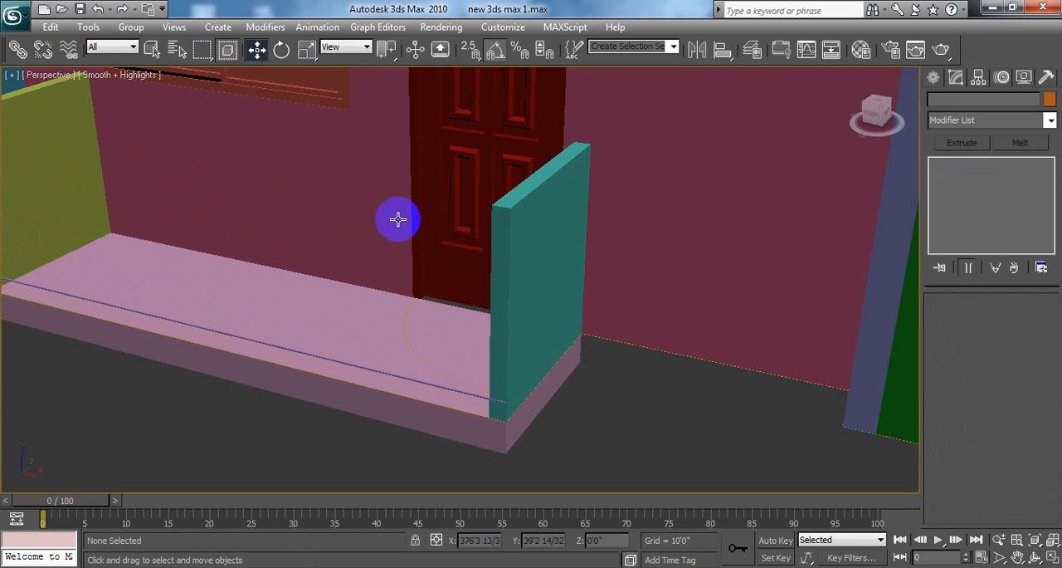
Step: Select the original bar and move it about 1.4" along Y, inward from the slab's front edge
left_click(422, 384)
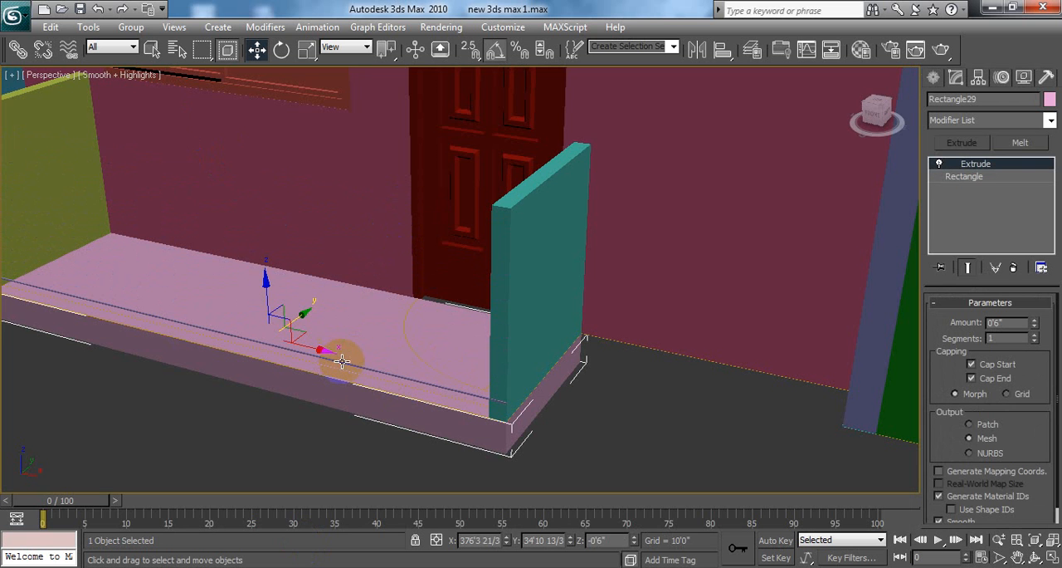
left_click(392, 376)
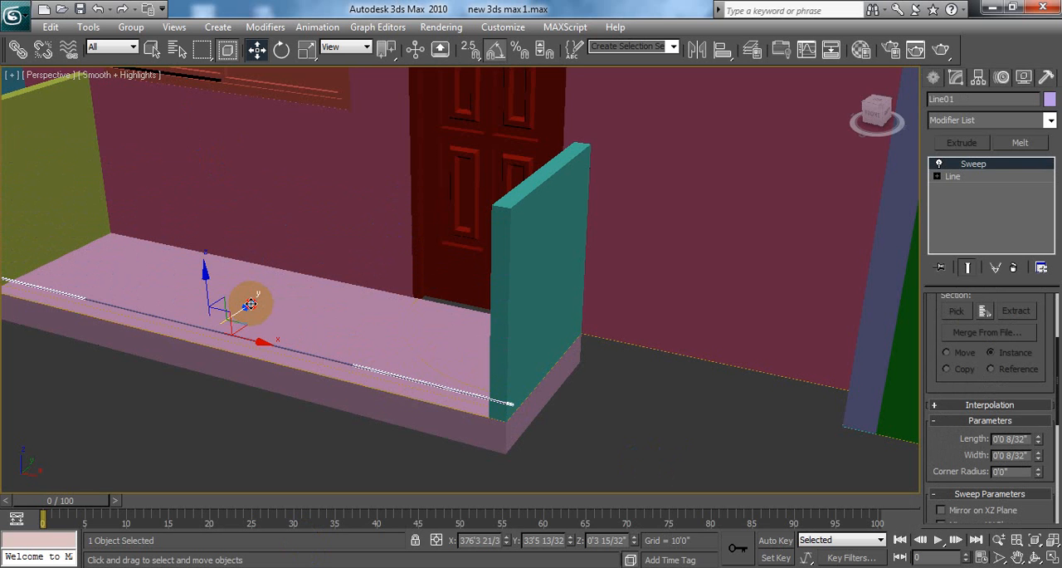
left_click_drag(251, 305, 255, 303)
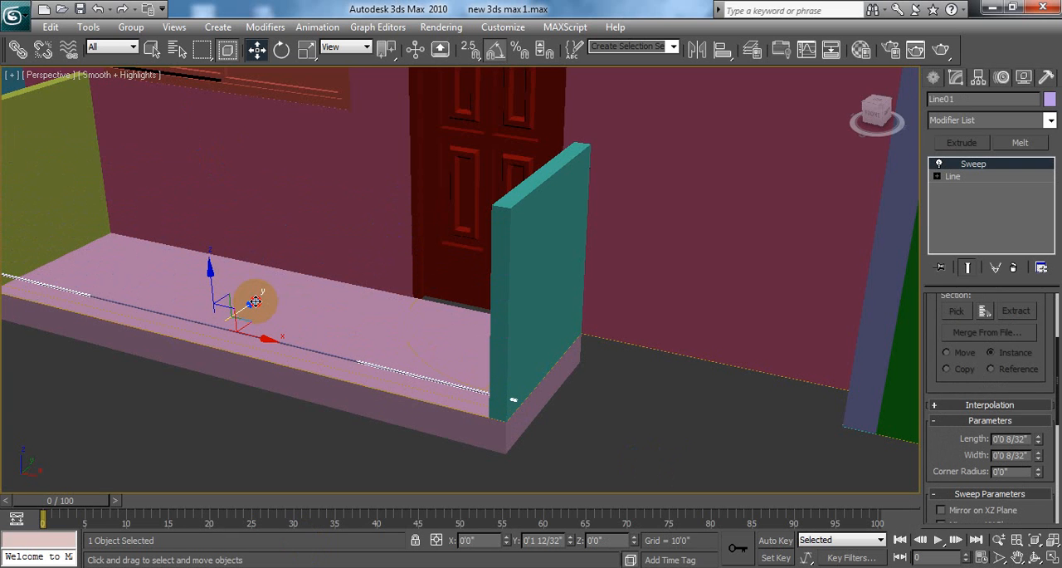
left_click_drag(254, 301, 255, 303)
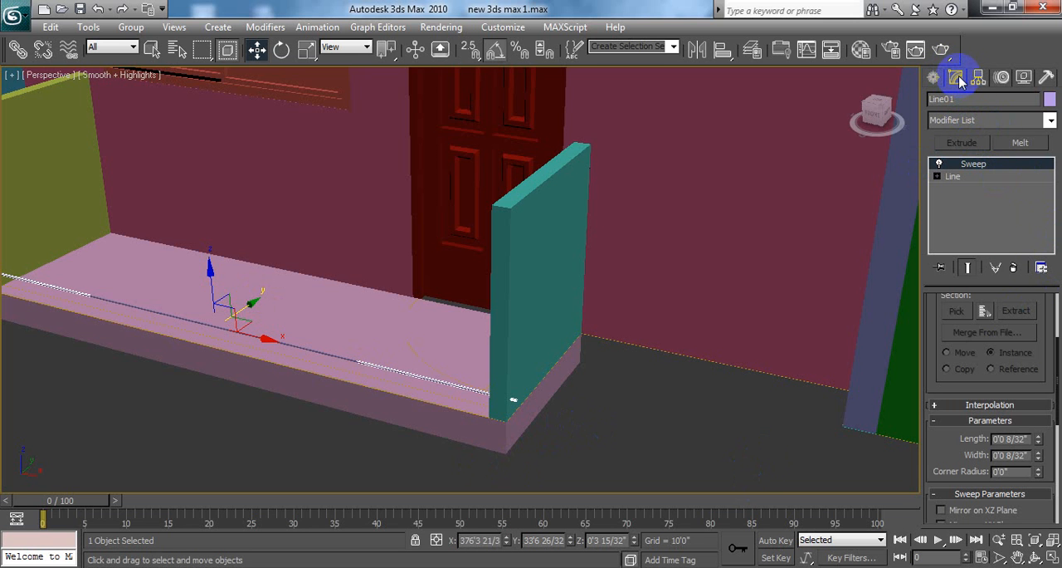
Step: Set the bar's Sweep section length and width both to 0.5"
double_click(1008, 438)
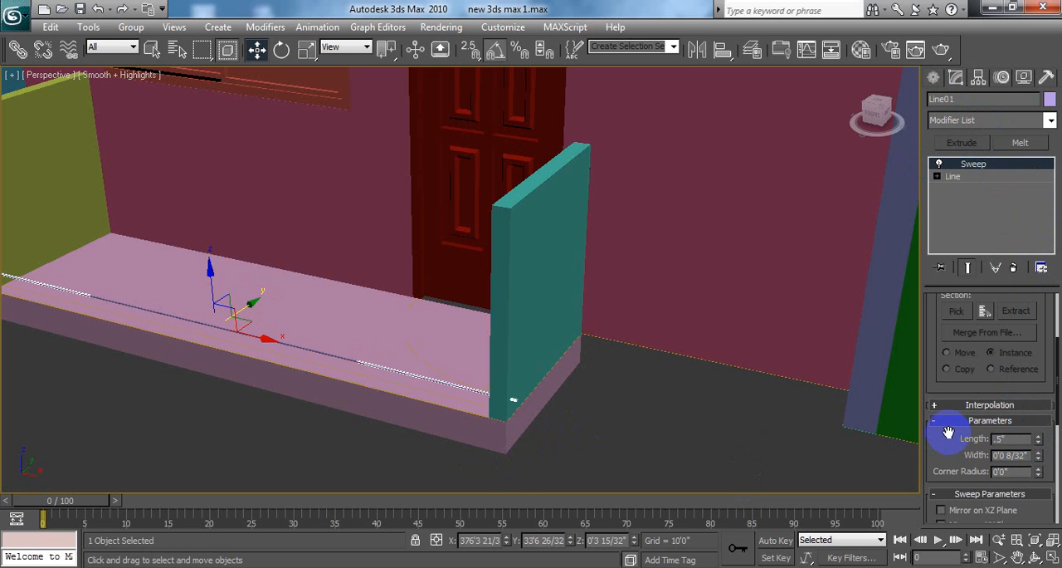
type(".5")
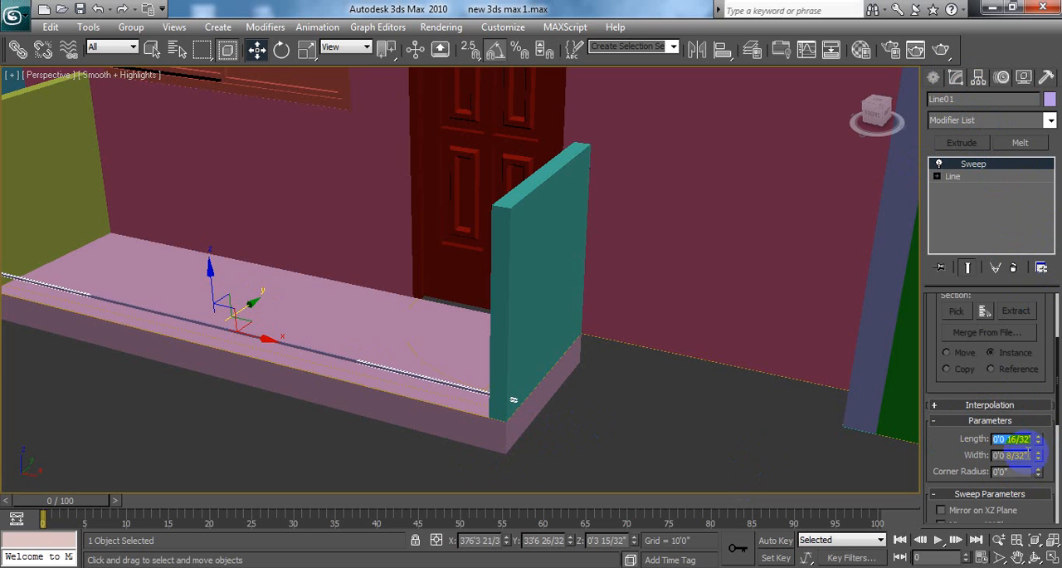
key("Tab")
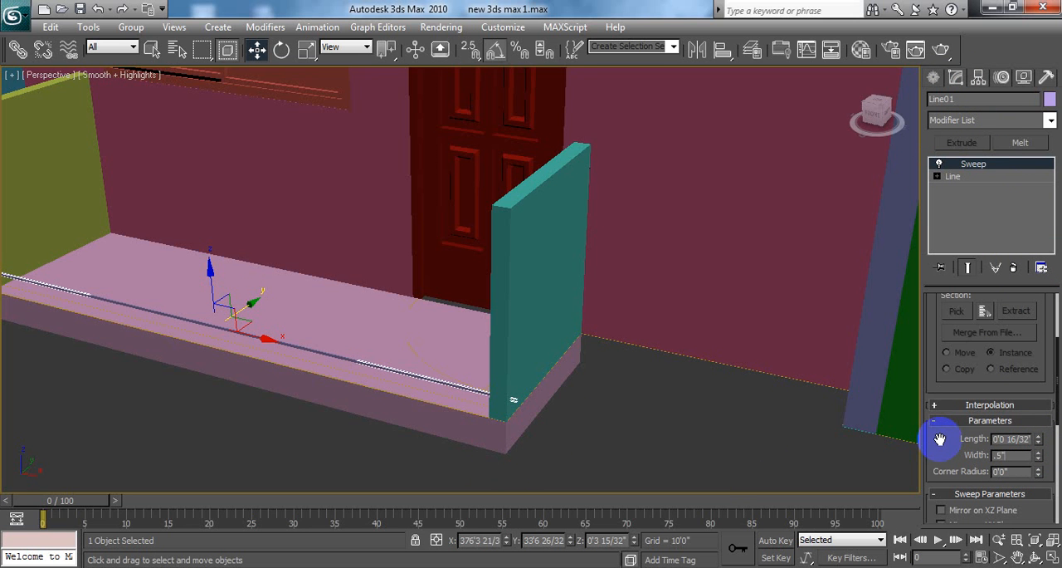
key("Return")
left_click(968, 449)
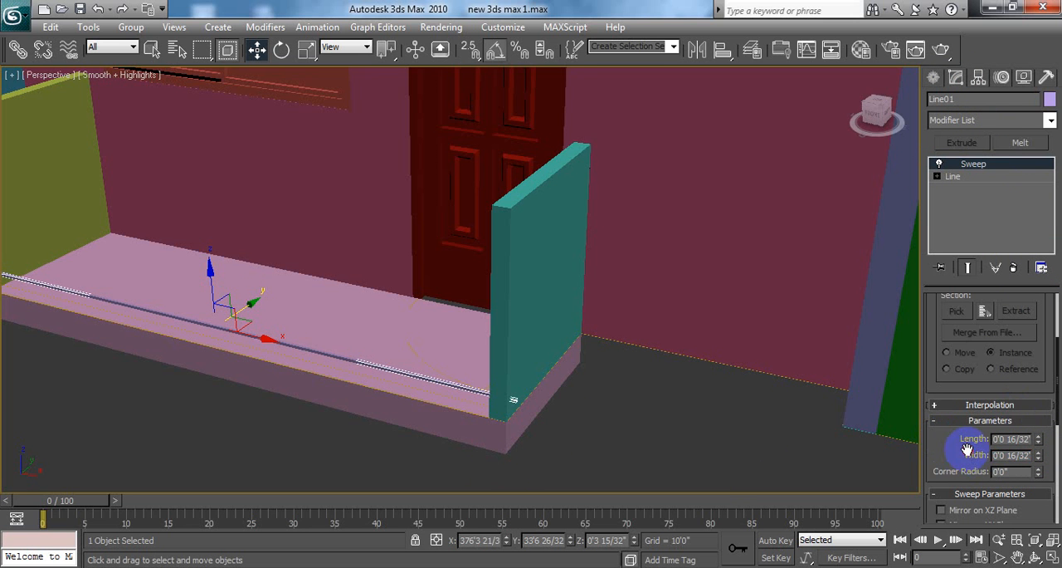
left_click(579, 417)
middle_click_drag(408, 398, 504, 397)
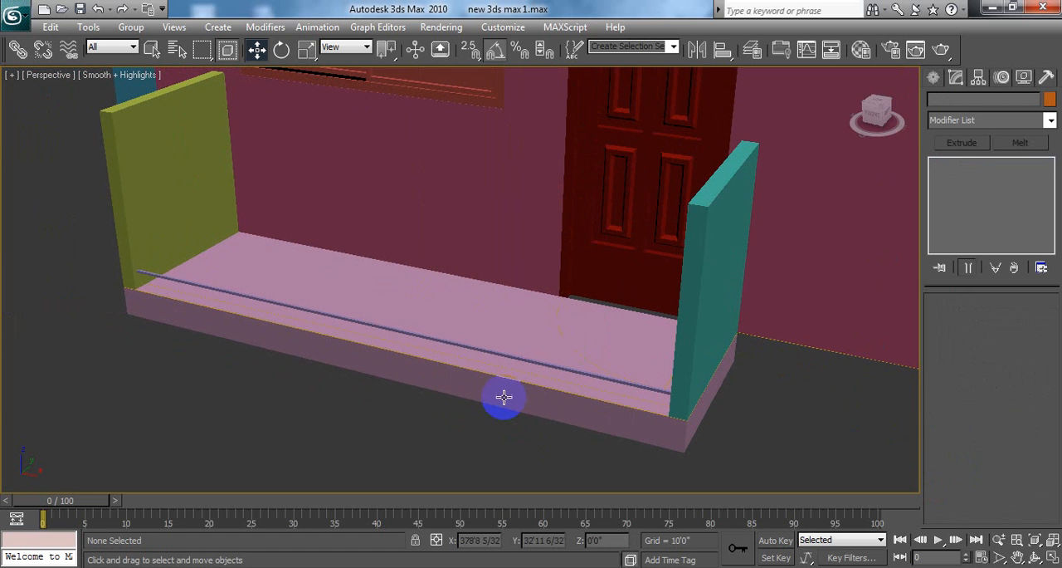
left_click(460, 343)
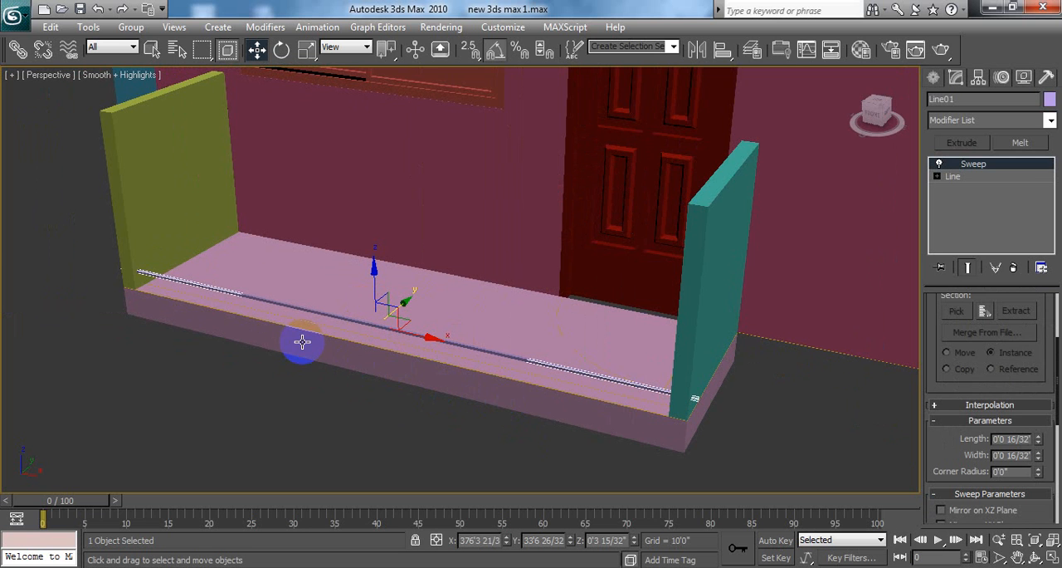
left_click(89, 27)
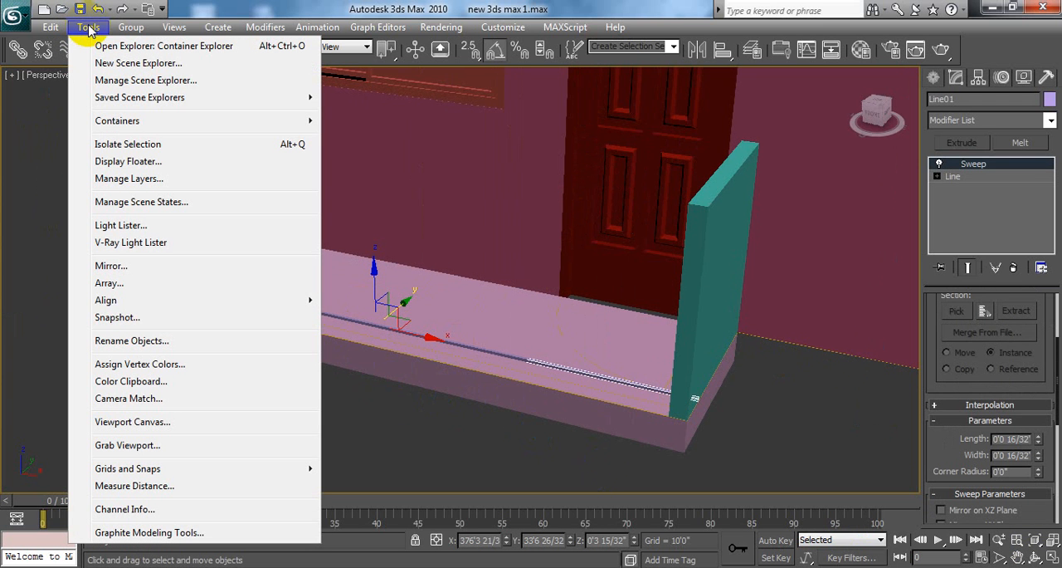
left_click(114, 283)
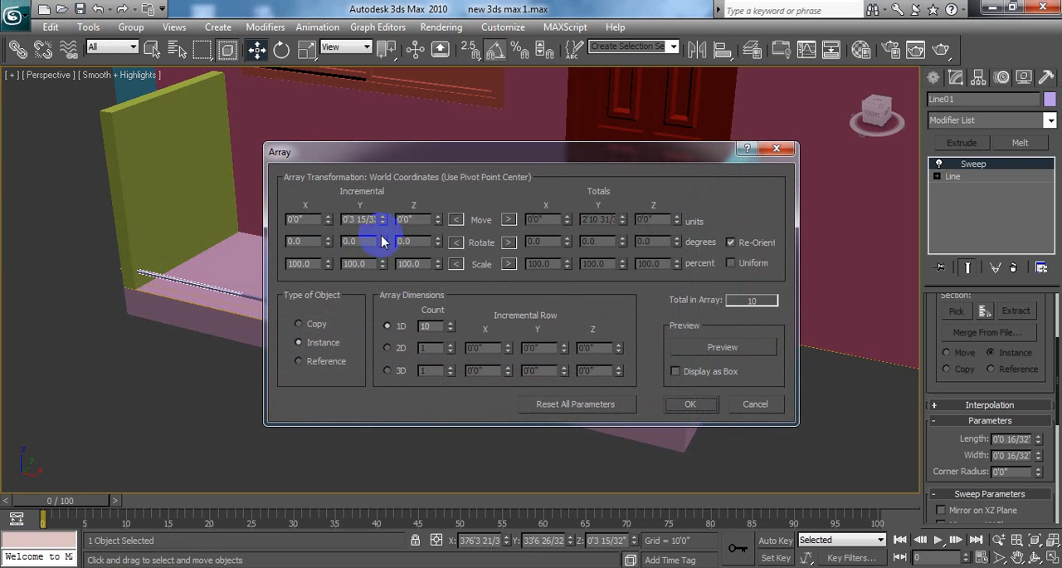
double_click(406, 219)
type("3.5")
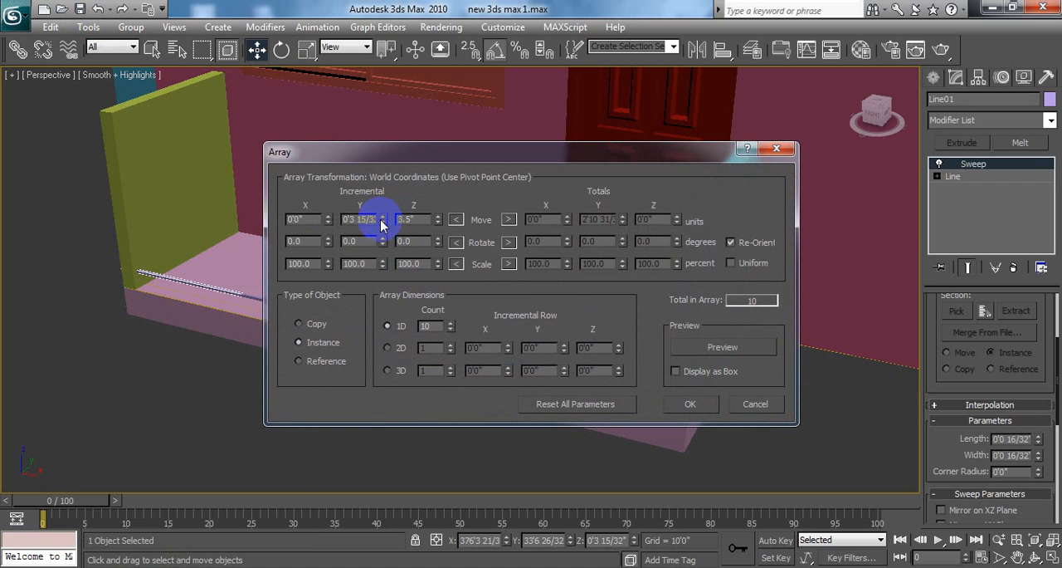
double_click(347, 219)
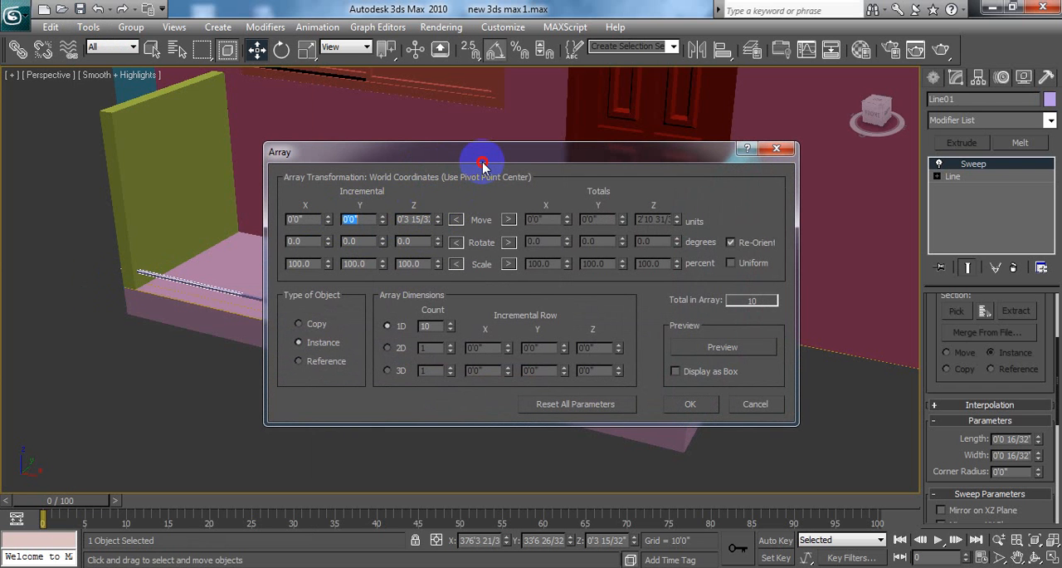
left_click_drag(483, 166, 595, 195)
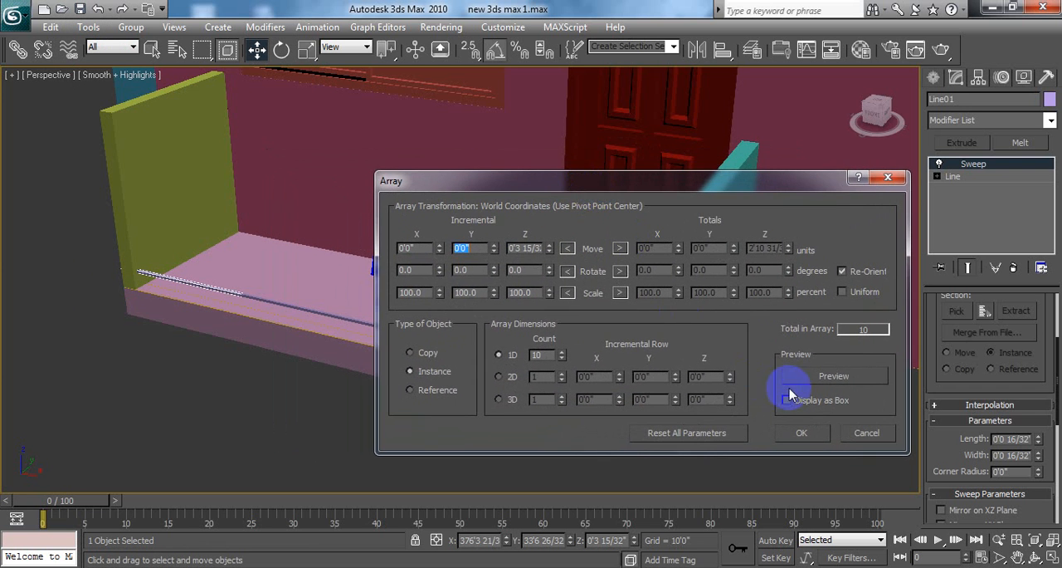
left_click(865, 377)
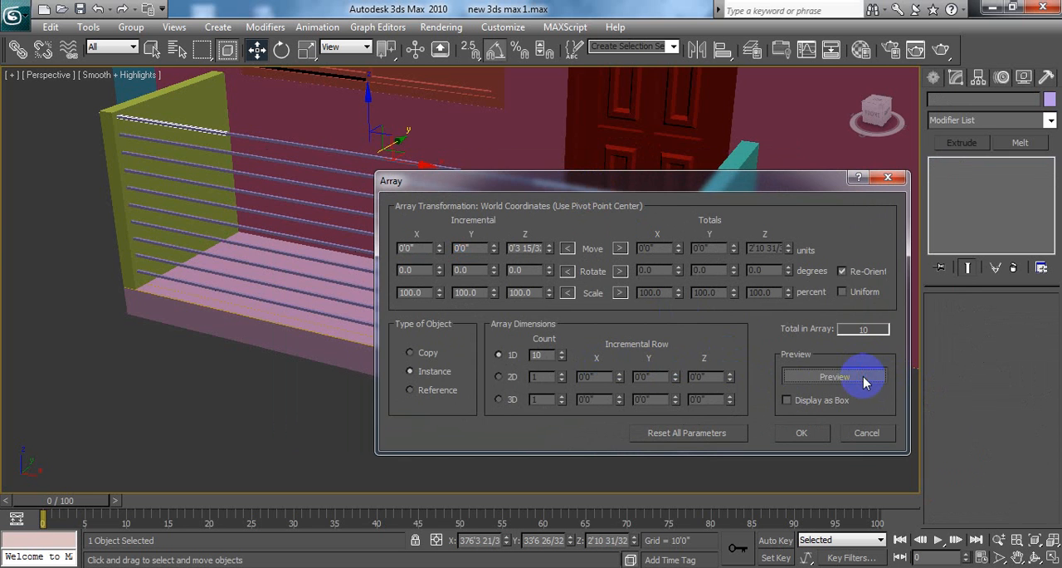
left_click(888, 177)
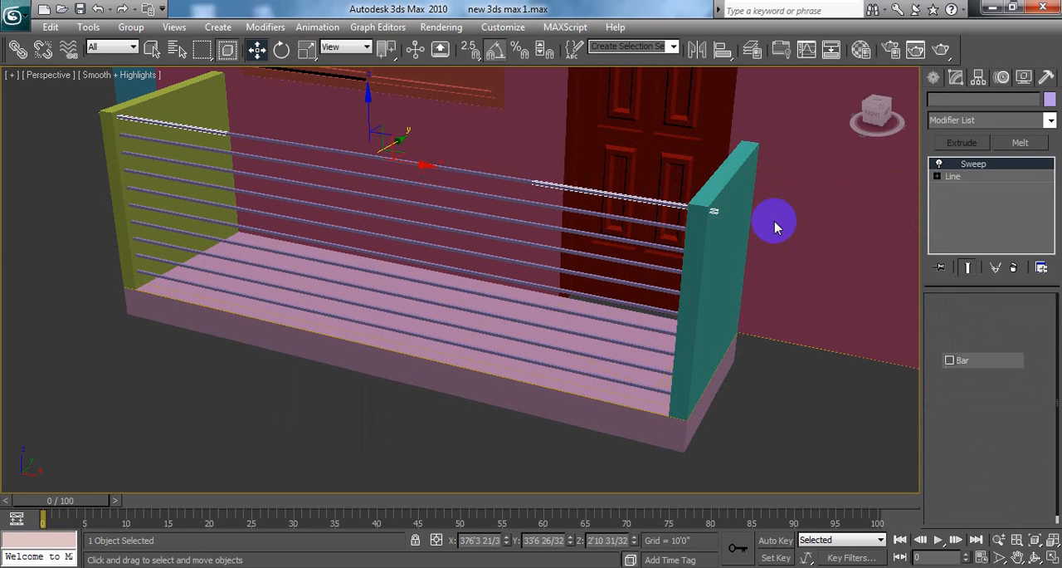
left_click(336, 419)
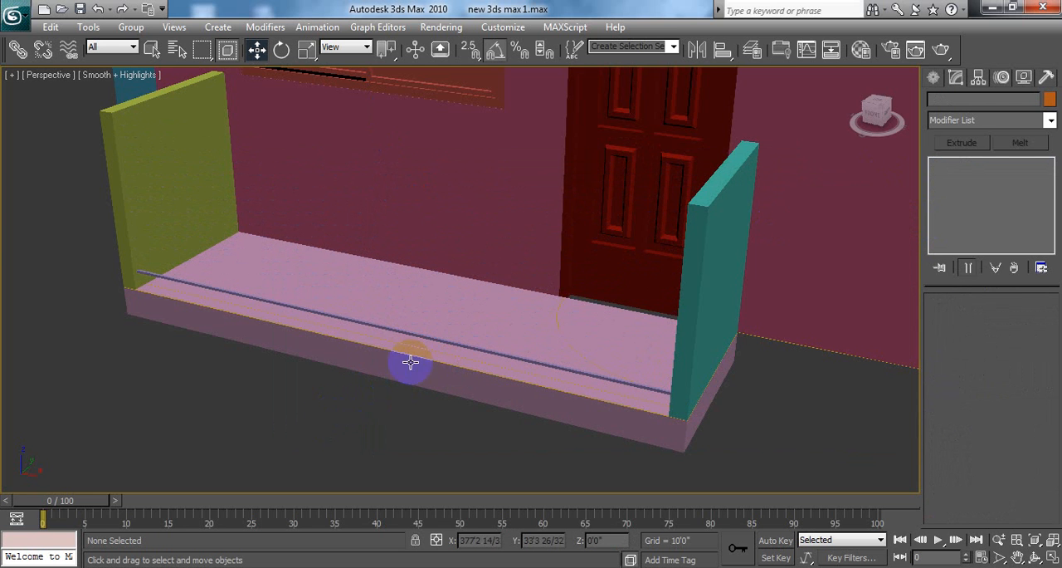
Step: Array the bar into 10 instances spaced 3 15/32" apart along Z, with the Y increment set to 0
left_click(357, 363)
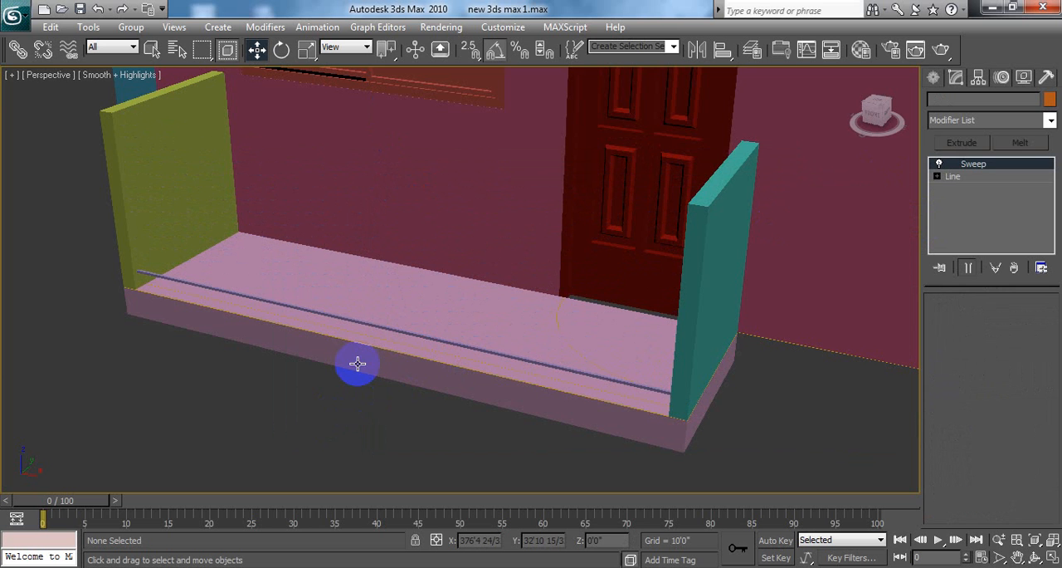
left_click(88, 27)
left_click(119, 283)
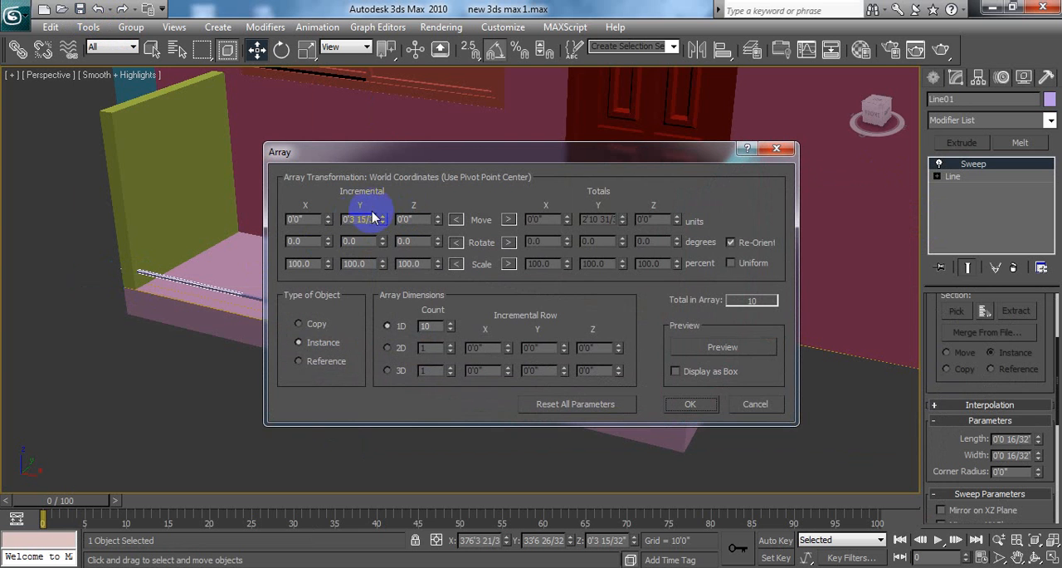
left_click_drag(431, 158, 660, 204)
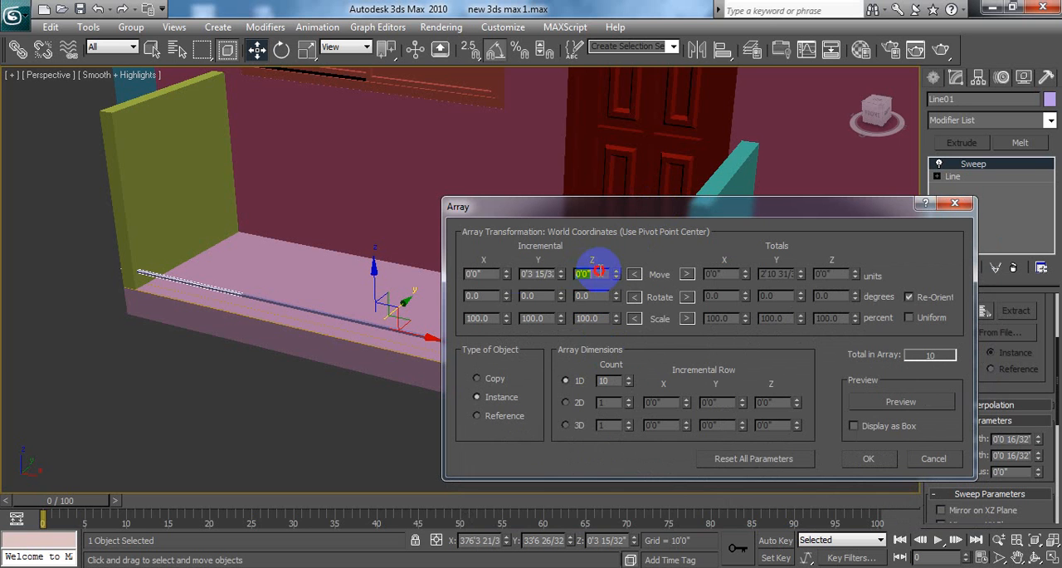
double_click(598, 272)
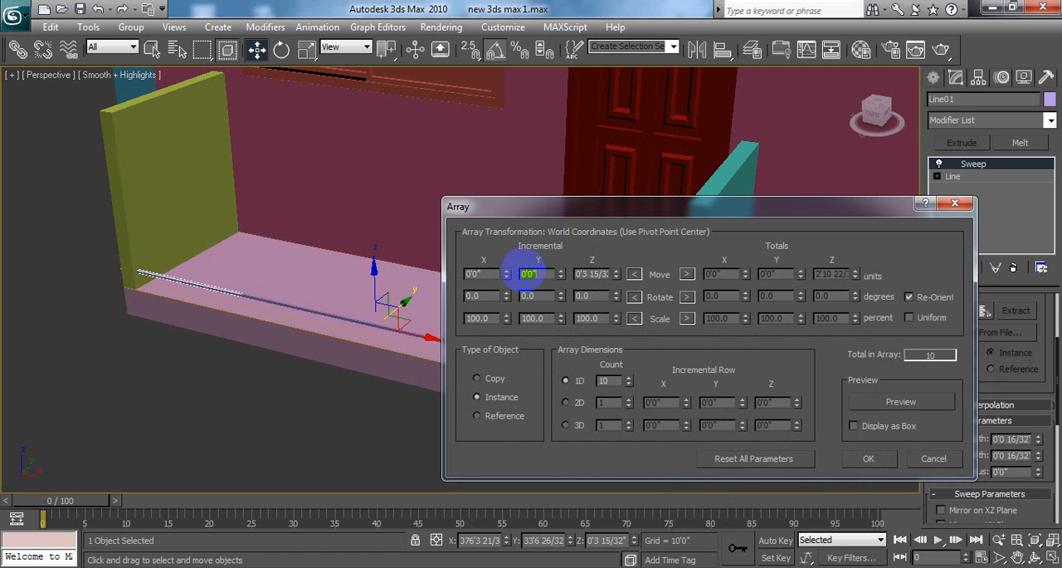
left_click_drag(616, 214, 620, 203)
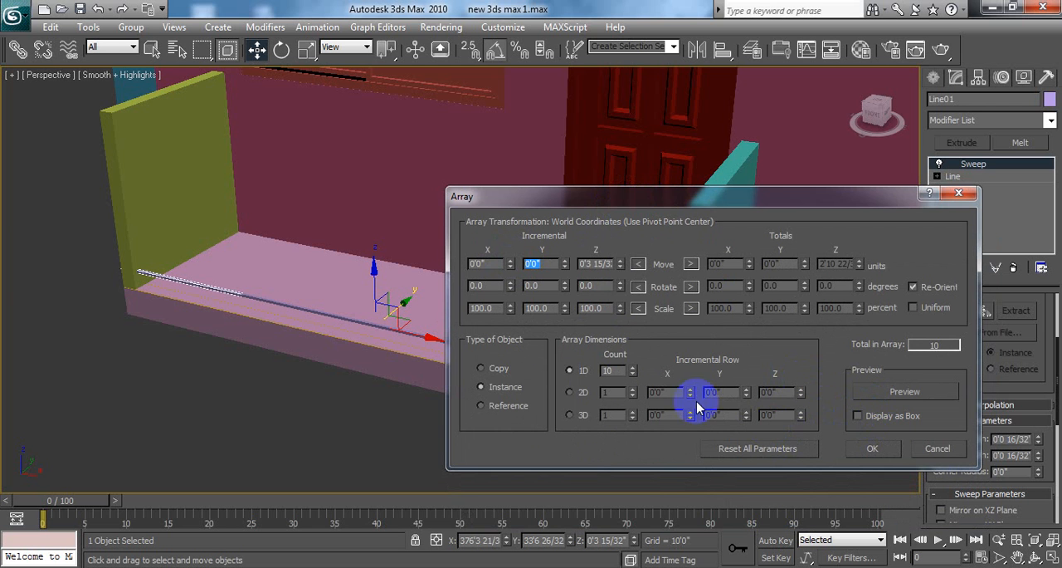
left_click(920, 392)
left_click(872, 448)
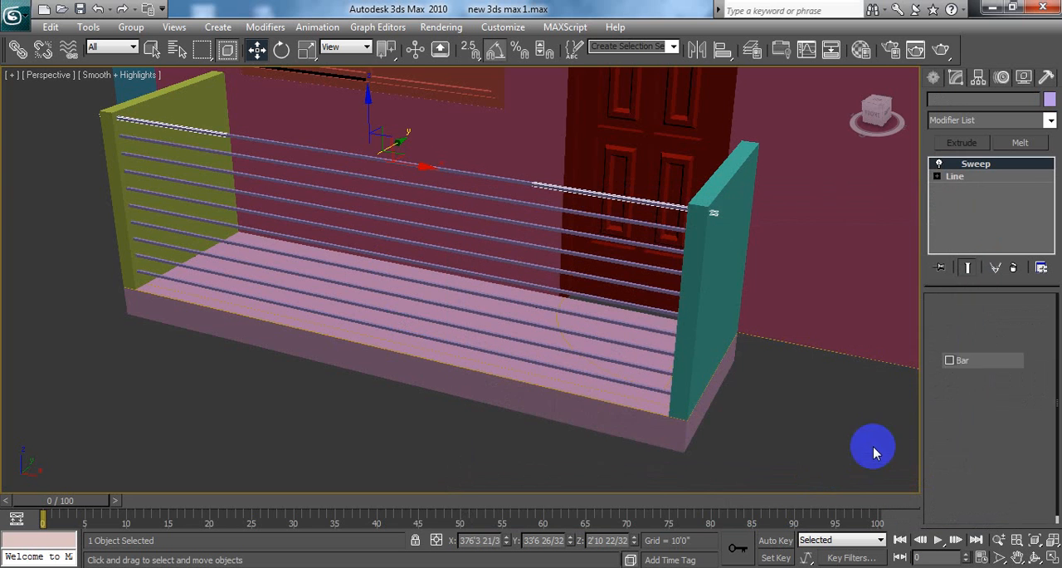
left_click(328, 450)
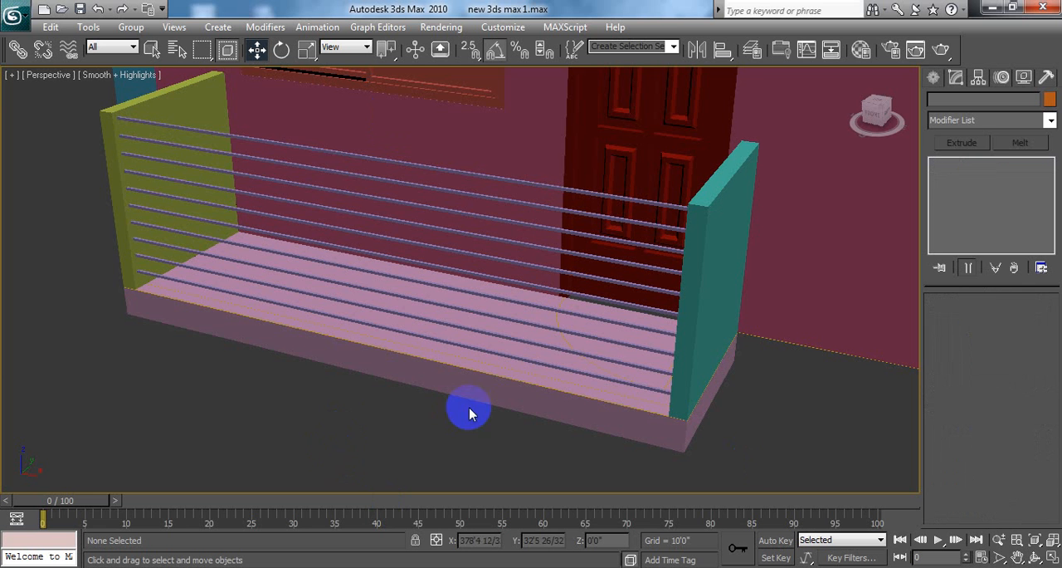
Step: Open the desktop image gggg, examine the posts and top rail of the balcony railings, and return to 3ds Max
middle_click_drag(302, 398, 321, 405)
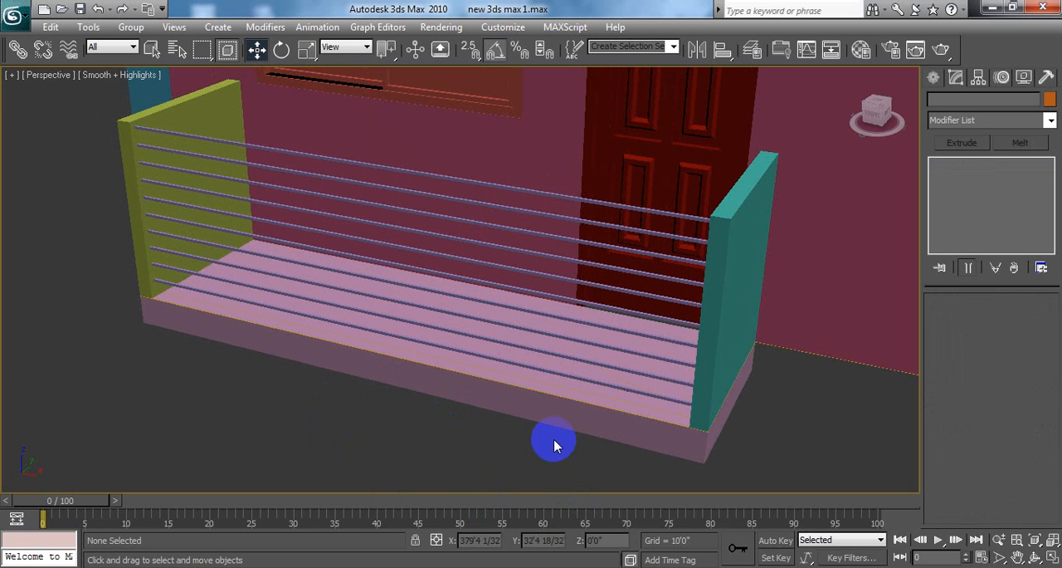
left_click(993, 8)
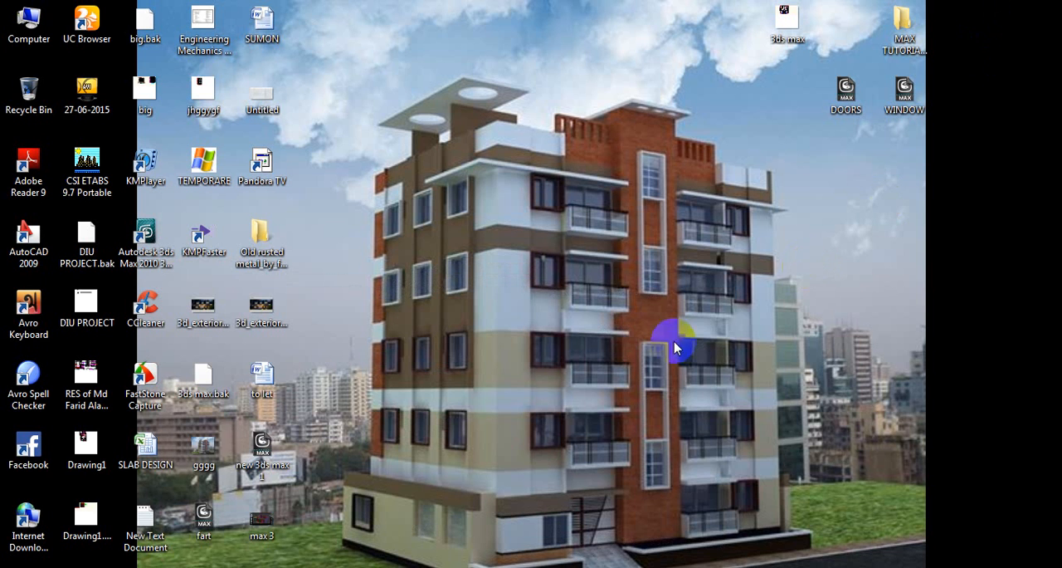
left_click(206, 464)
double_click(206, 466)
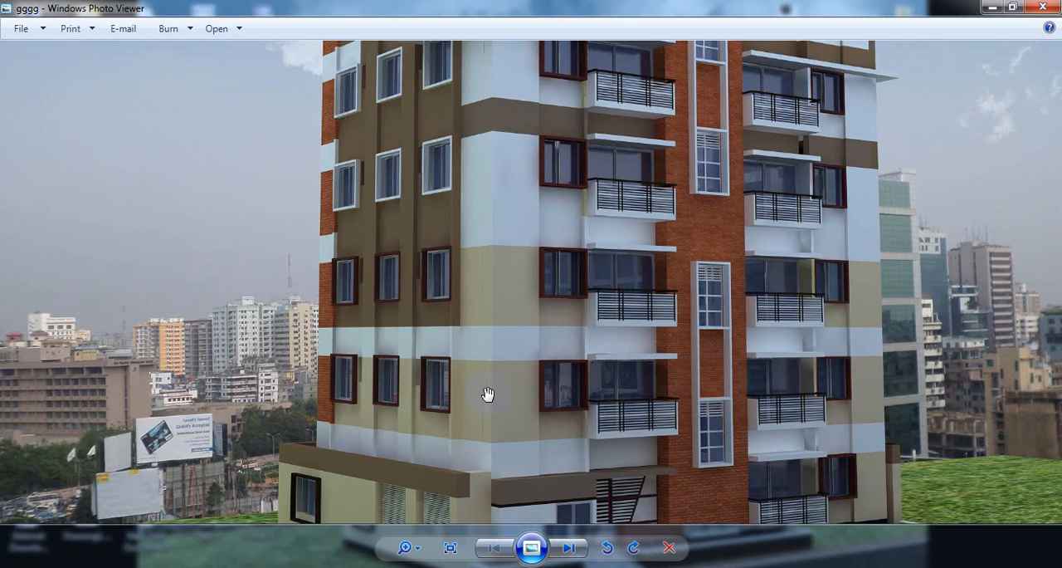
scroll(773, 294, "up", 6)
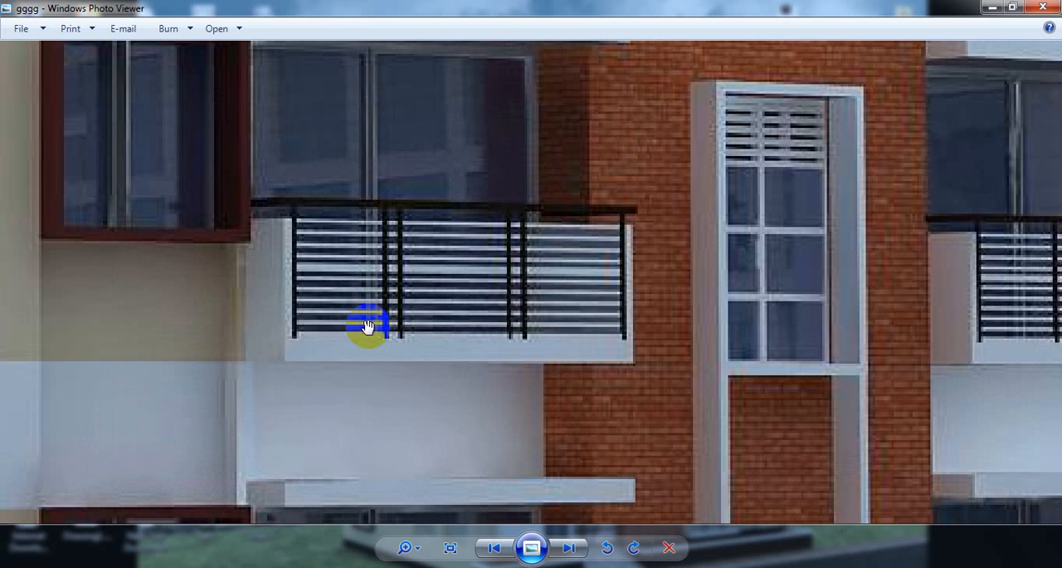
left_click(1044, 8)
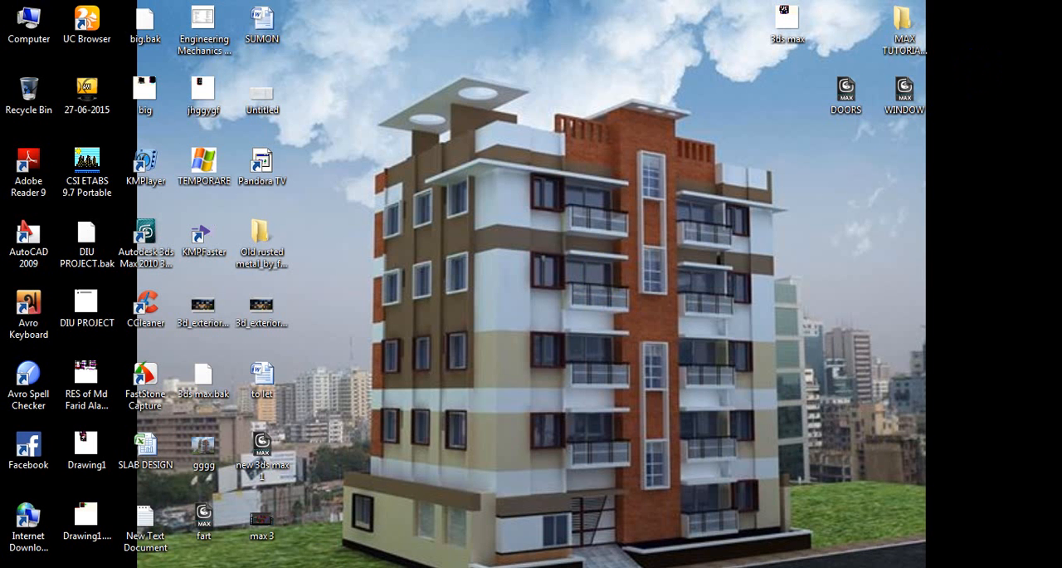
left_click(305, 564)
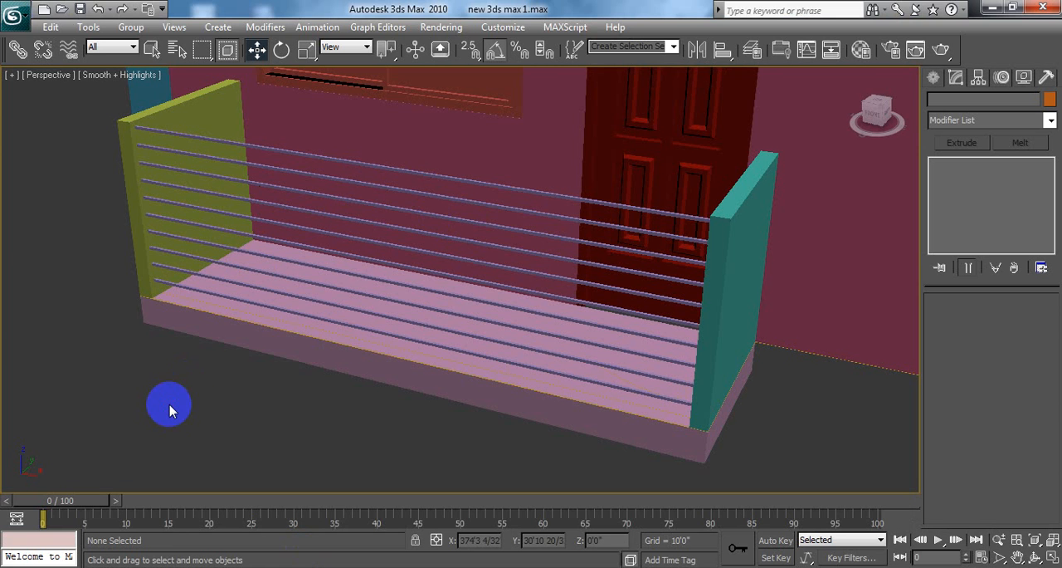
Step: Show the spline creation tools, restore the four-viewport layout and switch the orthographic viewport to Front view
middle_click_drag(141, 315, 144, 340)
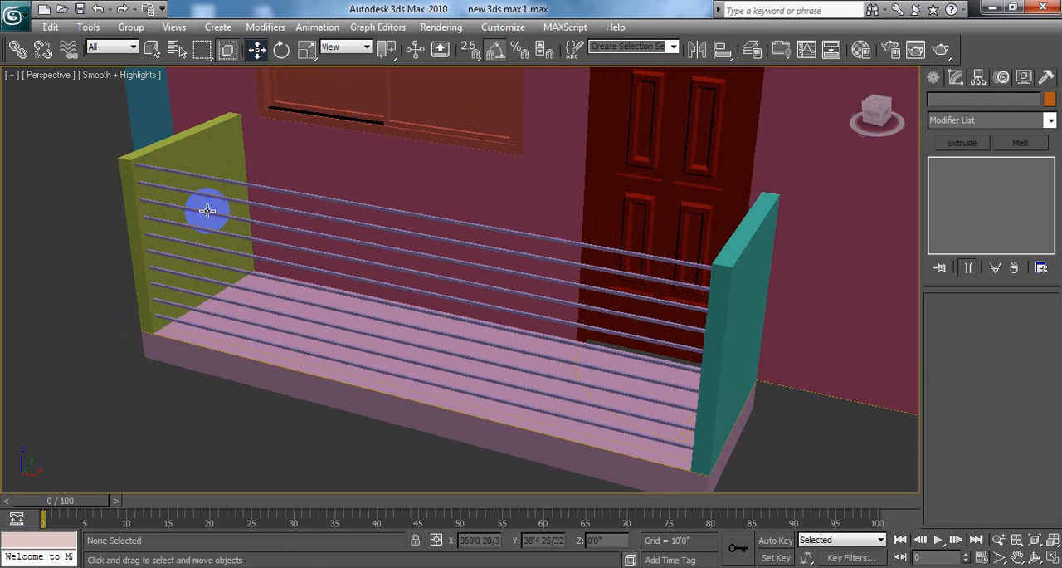
scroll(350, 240, "down", 3)
scroll(348, 240, "up", 3)
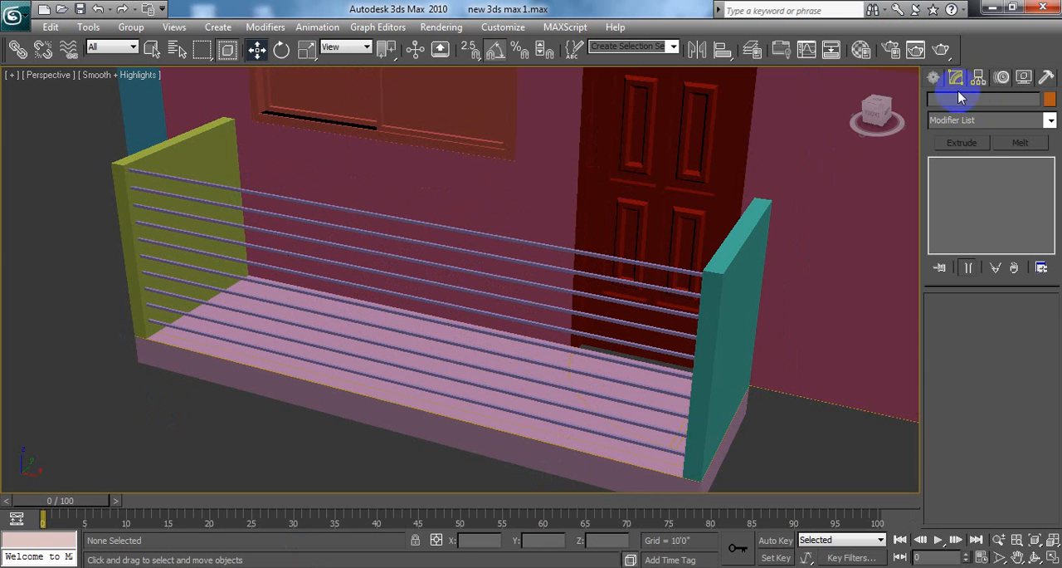
left_click(936, 77)
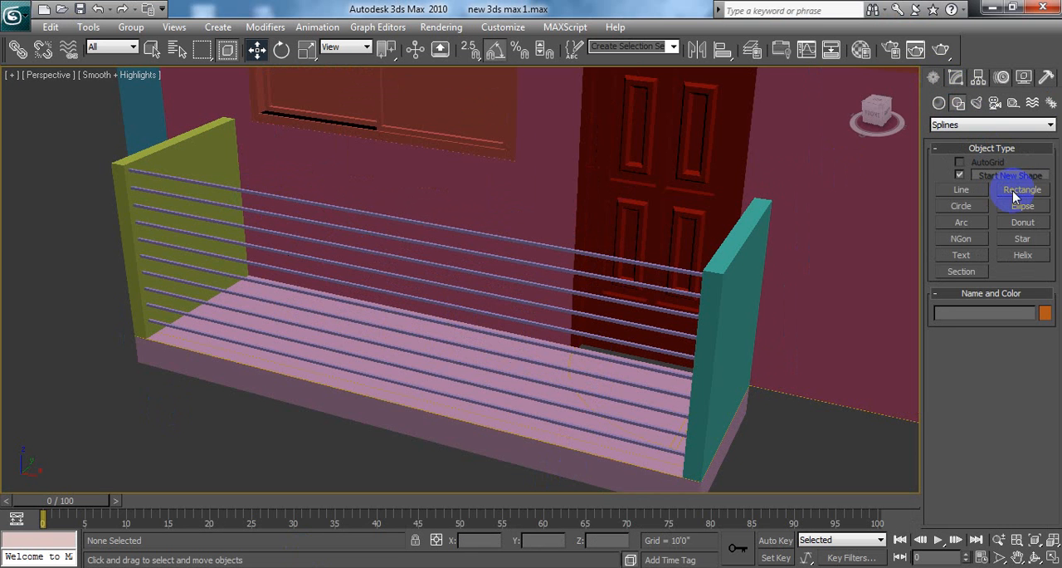
left_click(1047, 557)
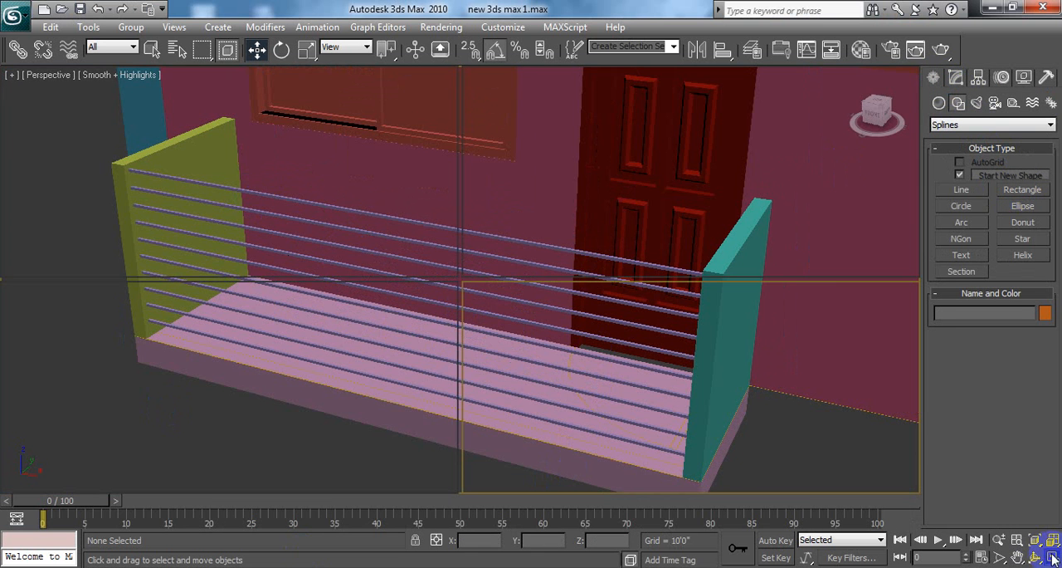
left_click(541, 147)
scroll(614, 189, "down", 6)
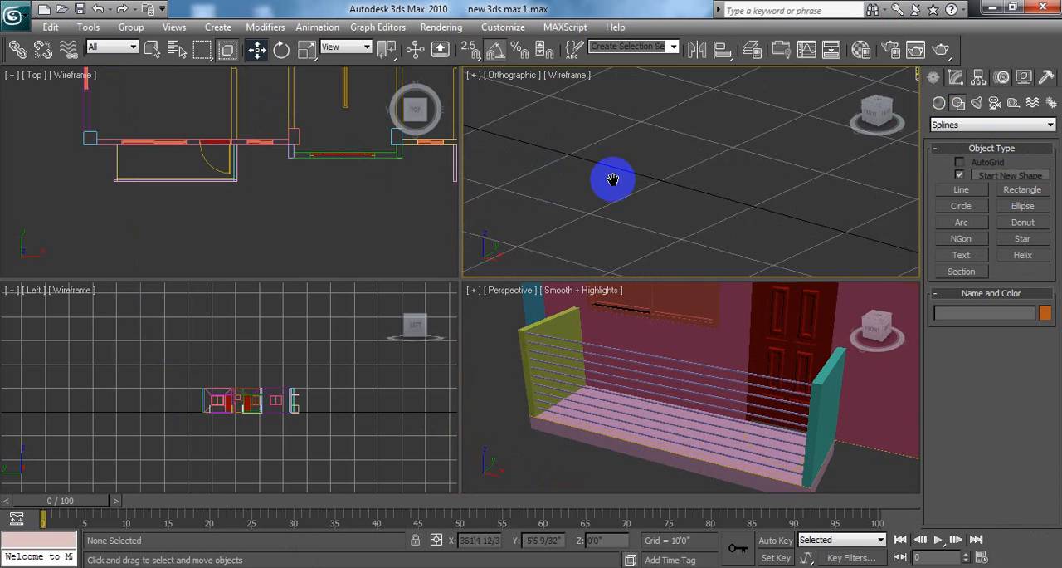
key("f")
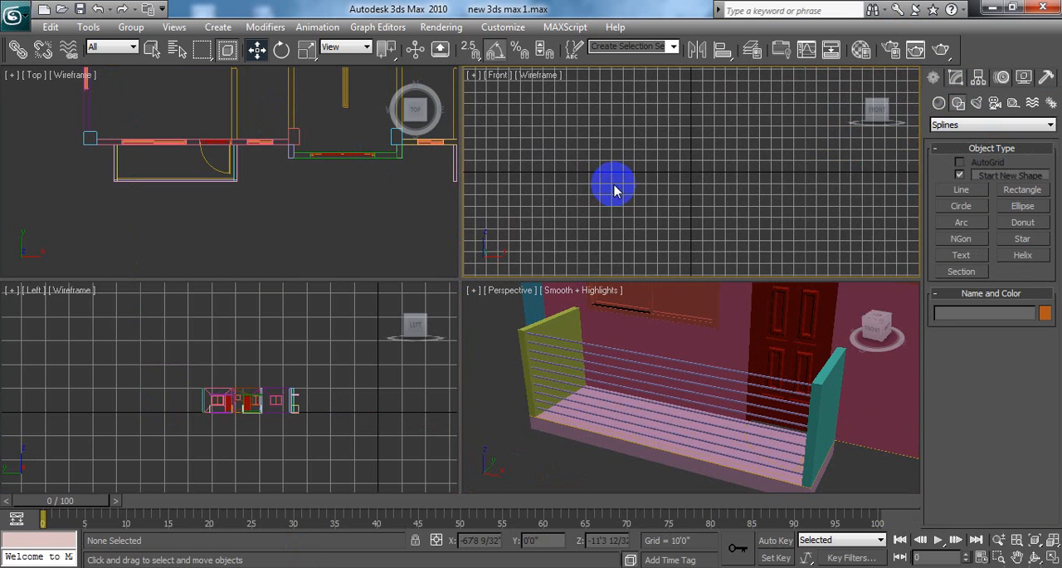
Step: Examine the balcony and its horizontal railing bars in the Front view
scroll(617, 190, "down", 5)
scroll(749, 192, "up", 2)
middle_click_drag(749, 193, 490, 183)
scroll(581, 195, "up", 3)
scroll(693, 210, "up", 1)
middle_click_drag(643, 193, 808, 177)
scroll(728, 182, "up", 3)
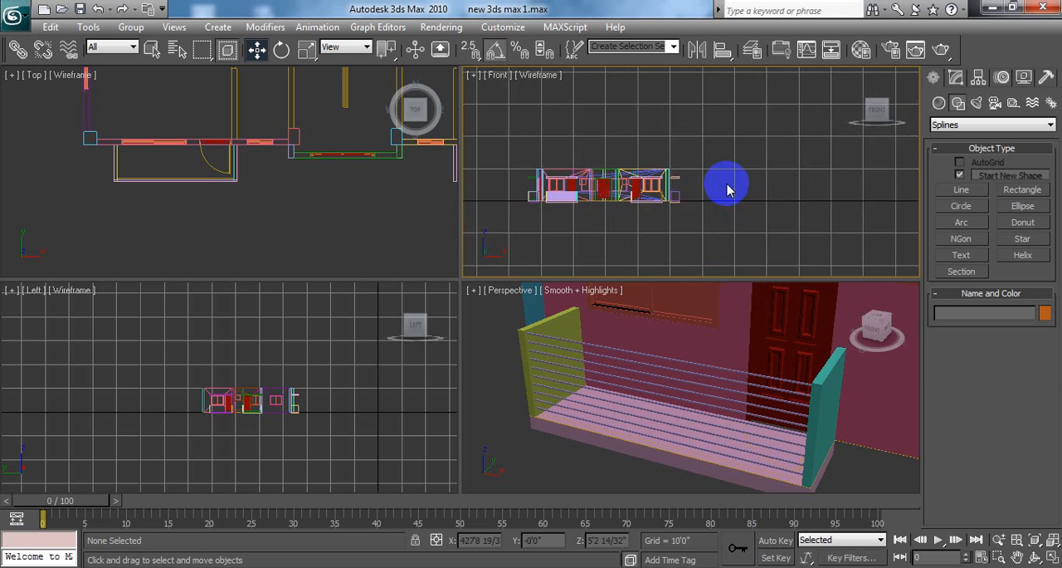
middle_click_drag(663, 183, 789, 166)
scroll(742, 183, "up", 4)
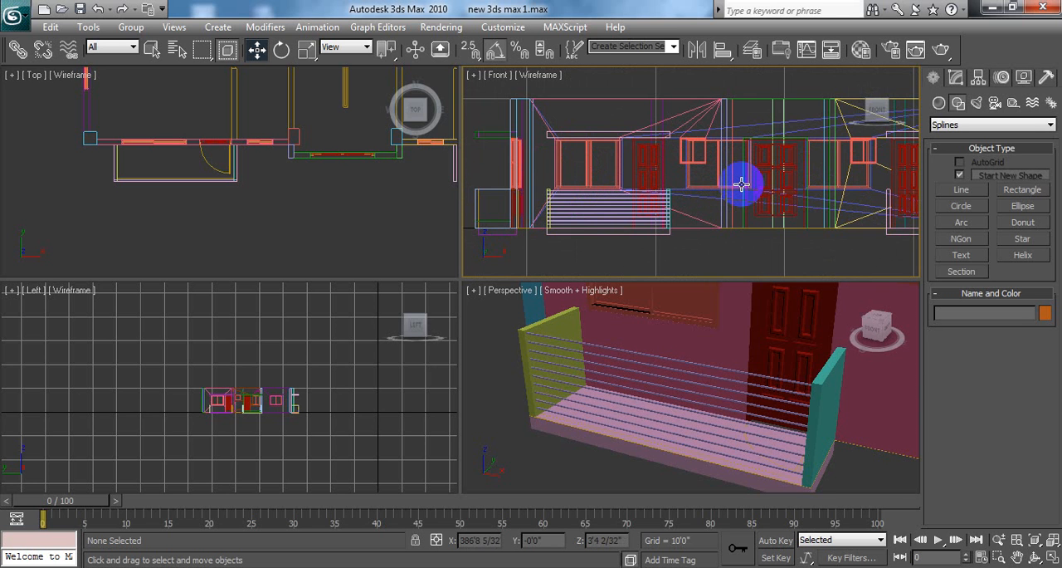
scroll(742, 183, "up", 3)
scroll(707, 185, "down", 3)
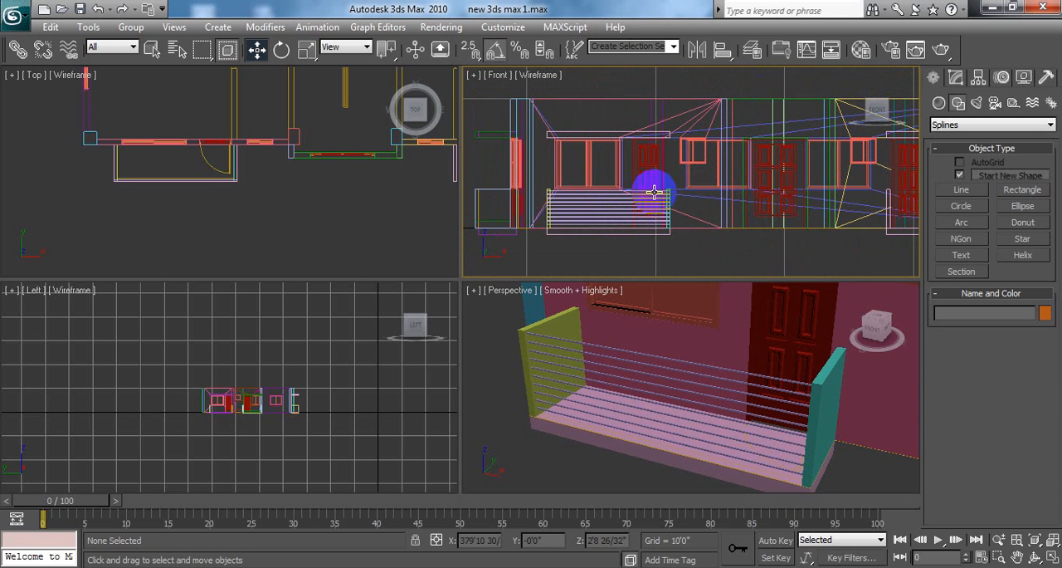
middle_click_drag(654, 191, 697, 178)
scroll(697, 177, "up", 2)
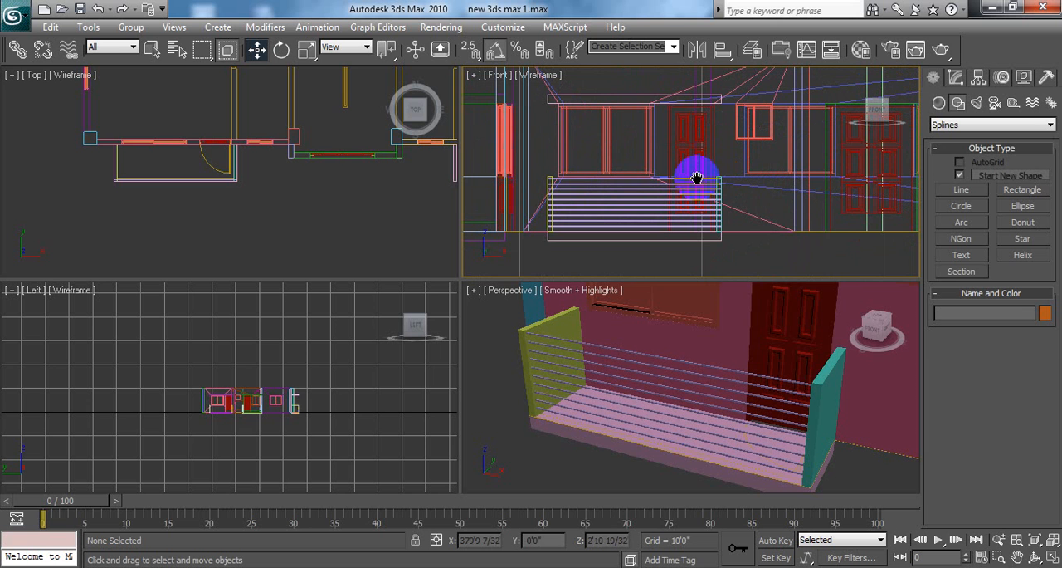
Step: Frame the balcony in the Top view and maximize that viewport
middle_click_drag(232, 201, 276, 204)
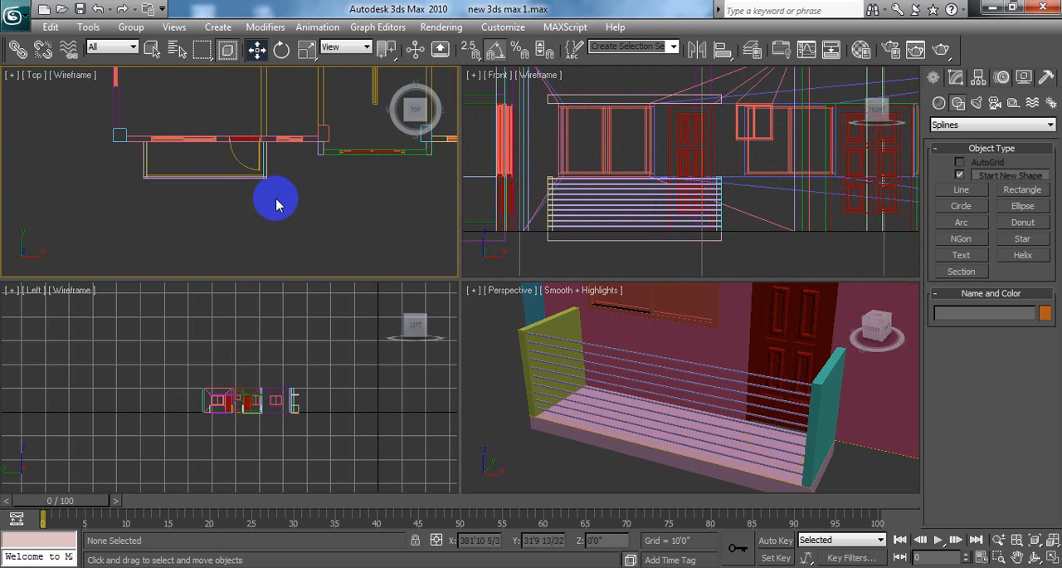
middle_click_drag(593, 190, 623, 190)
middle_click_drag(288, 187, 264, 206)
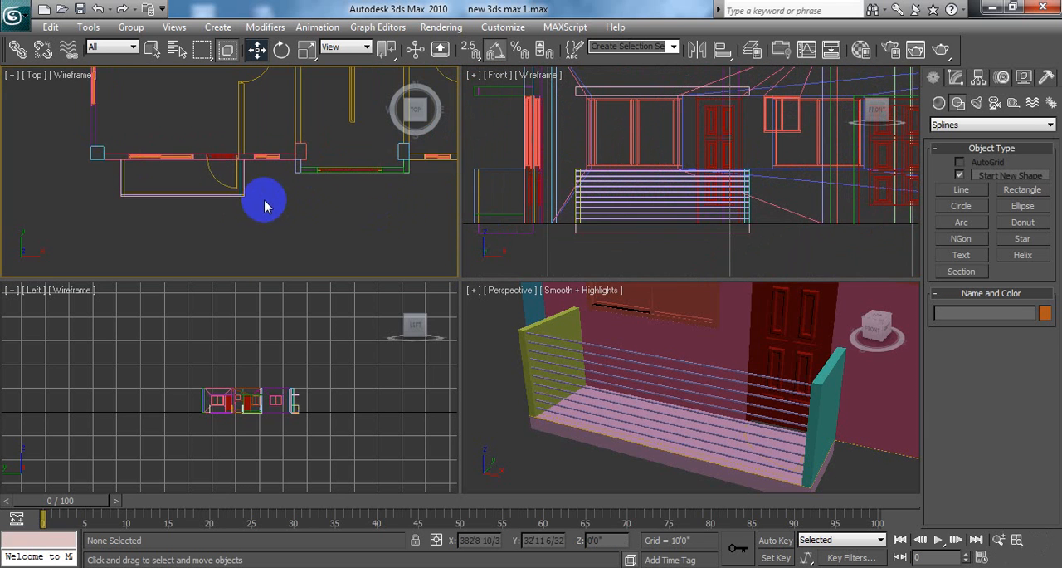
scroll(262, 195, "up", 4)
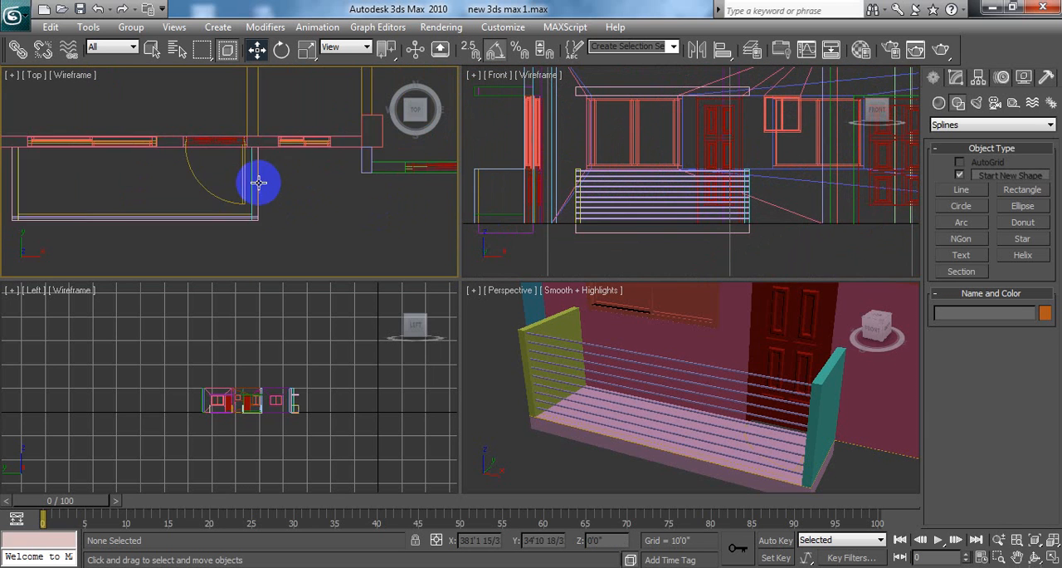
left_click(1052, 557)
middle_click_drag(505, 244, 749, 204)
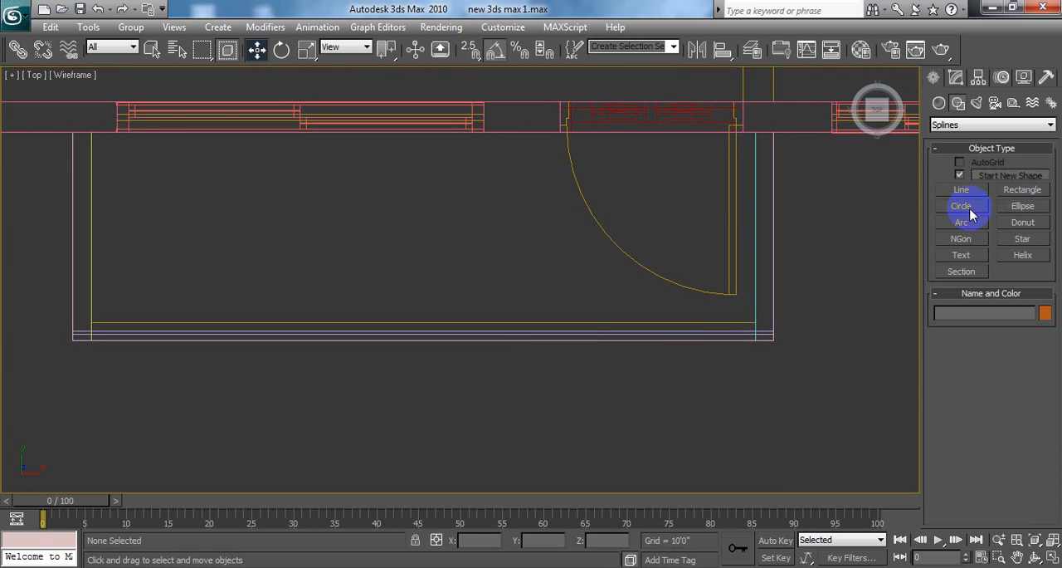
left_click(939, 103)
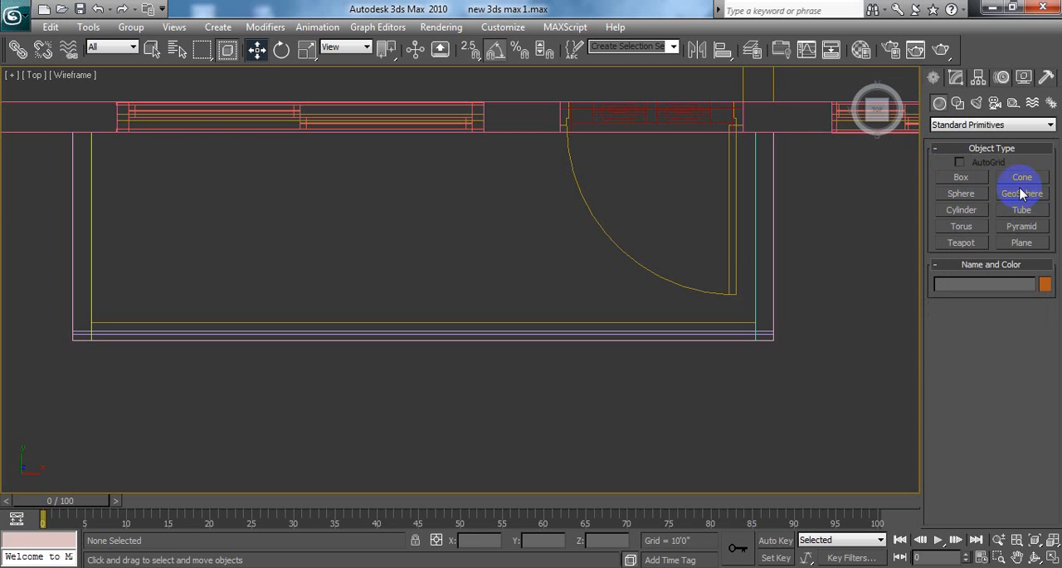
left_click(962, 193)
left_click(1024, 194)
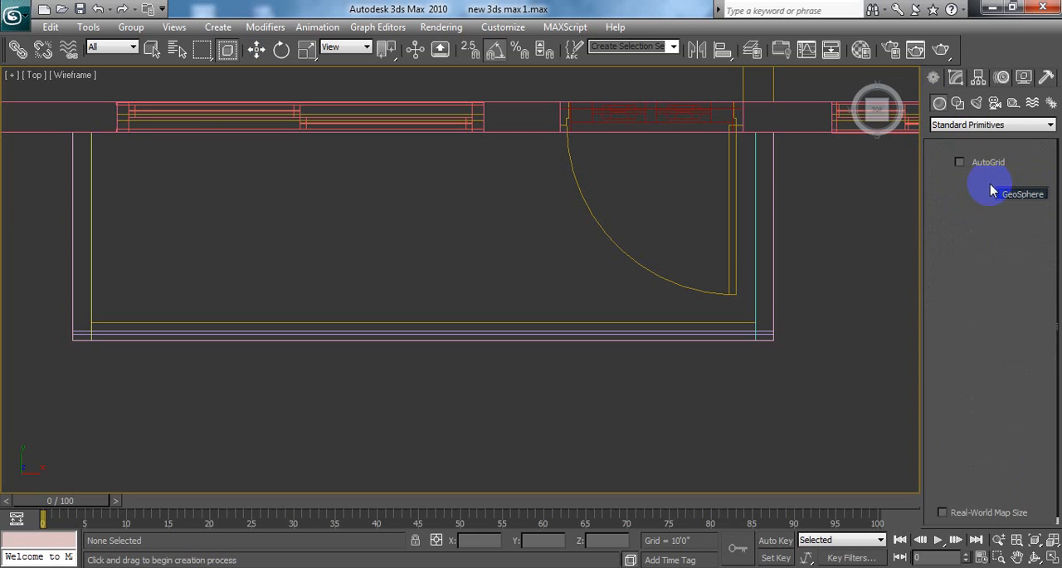
left_click(1004, 177)
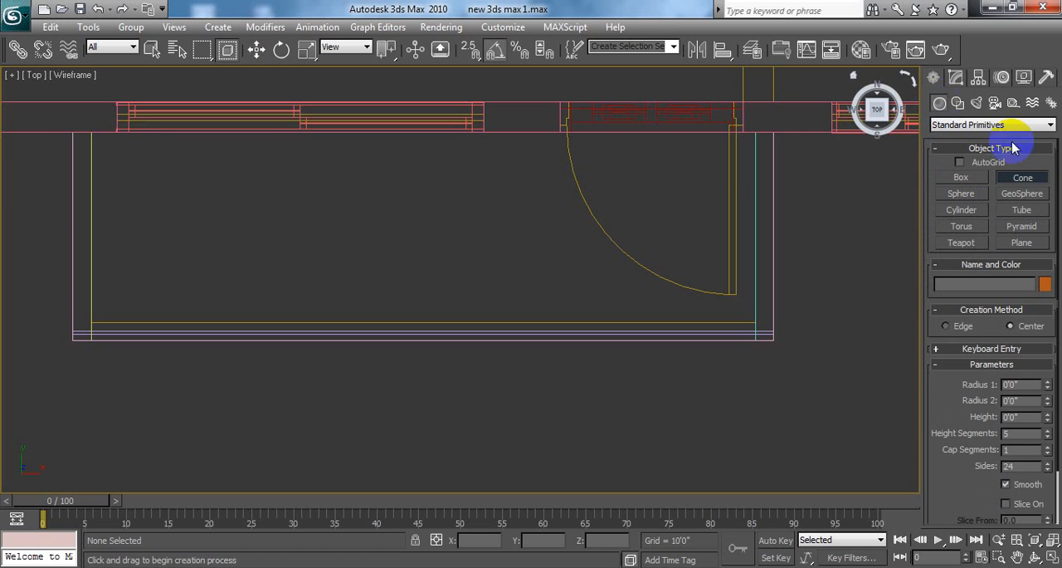
left_click(959, 104)
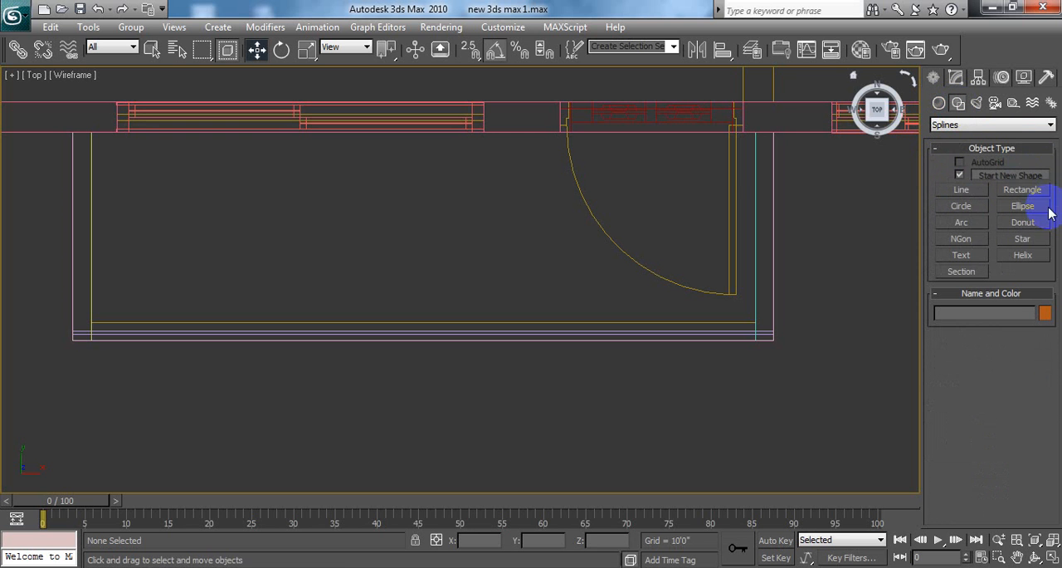
Step: With vertex snapping on, draw a rectangle about 17/32" long and 1 13/32" wide at the bars' end in the balcony's right front corner
left_click(1024, 190)
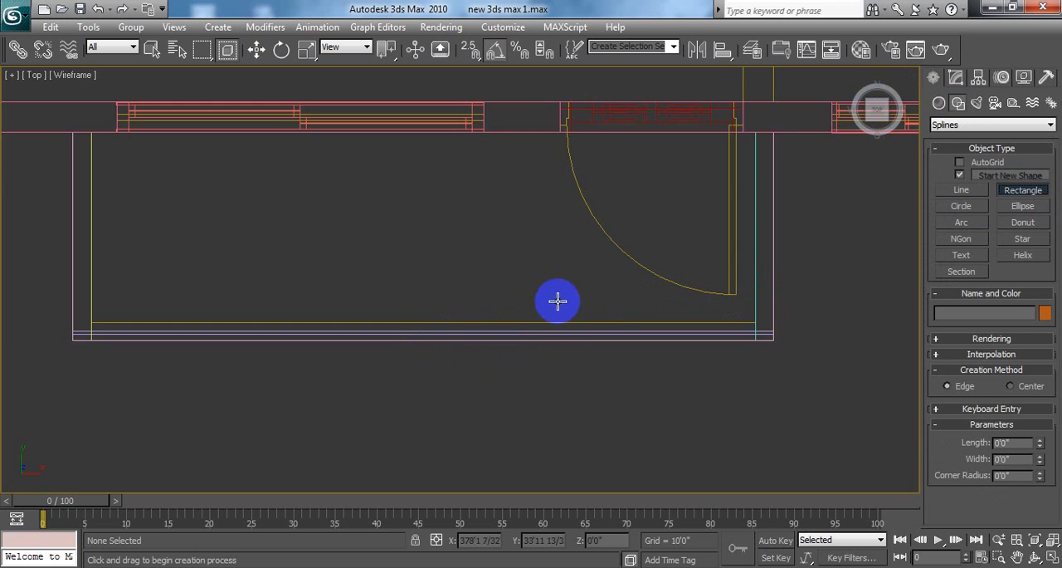
scroll(576, 282, "up", 5)
middle_click_drag(576, 287, 548, 244)
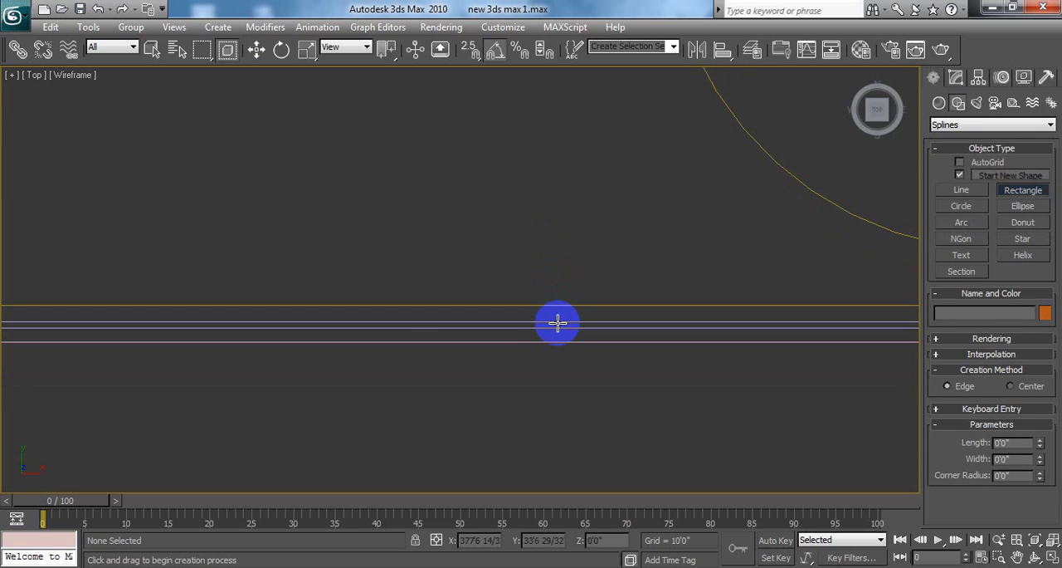
middle_click_drag(705, 318, 451, 316)
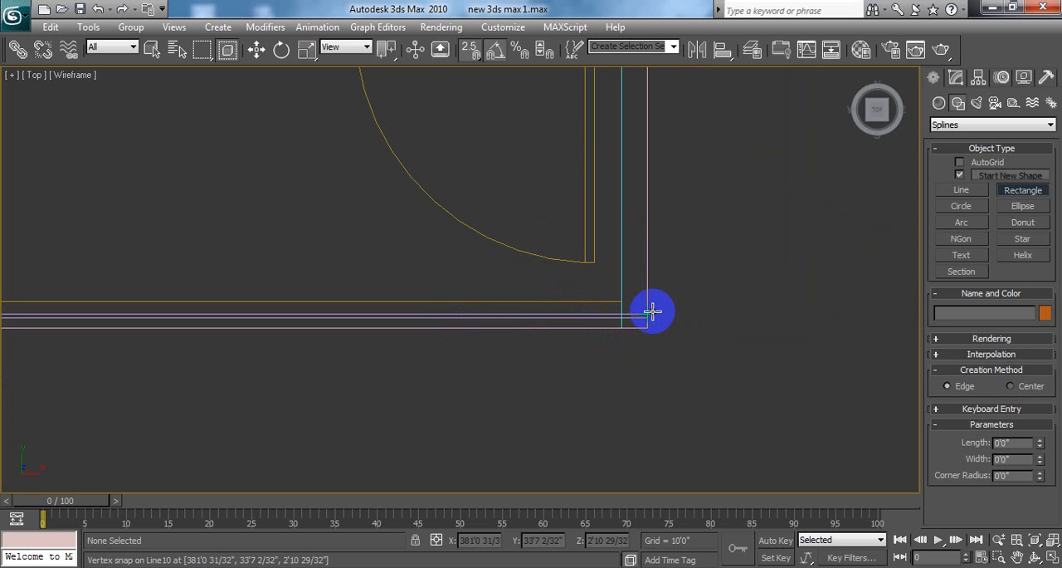
scroll(658, 310, "up", 2)
mouse_move(658, 310)
middle_mouse_down()
mouse_move(677, 301)
mouse_move(461, 269)
middle_mouse_up()
scroll(671, 297, "up", 3)
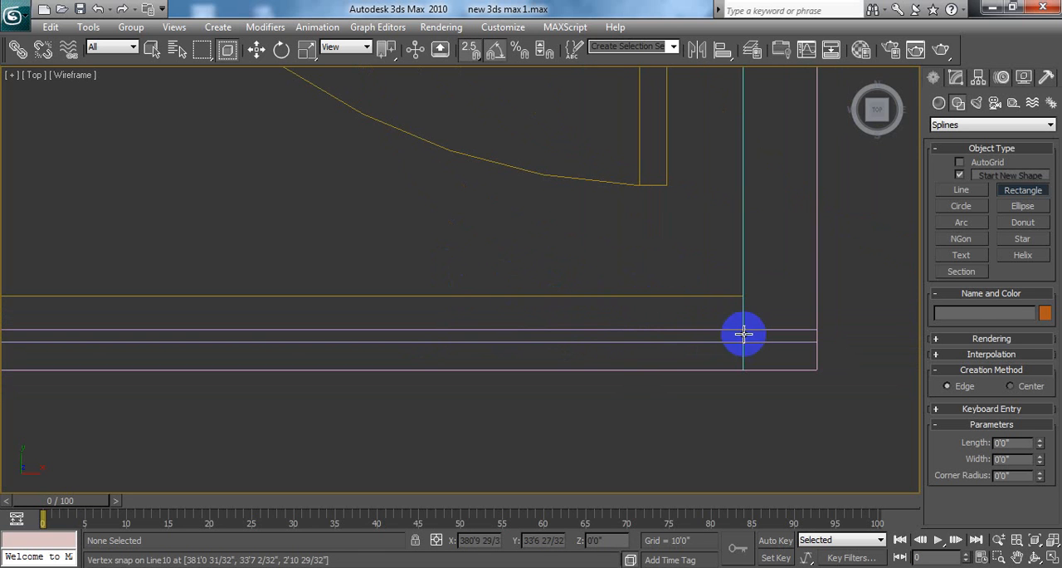
mouse_move(815, 329)
left_mouse_down()
mouse_move(793, 342)
mouse_move(805, 340)
mouse_move(778, 335)
mouse_move(782, 342)
left_mouse_up()
right_click(794, 342)
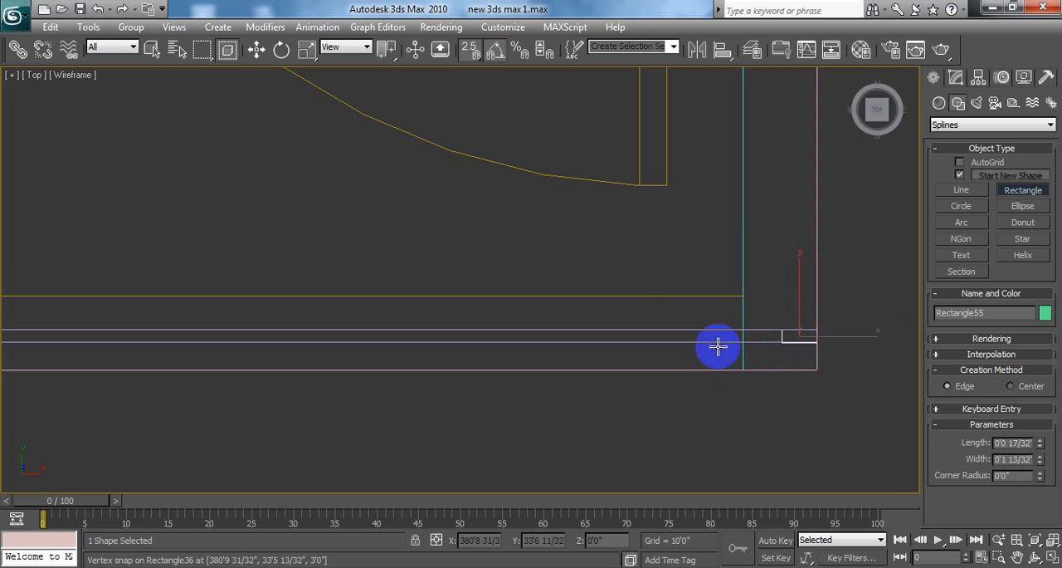
Step: Move the rectangle off the bars' end toward the balcony interior and set its length and width both to 2"
key("w")
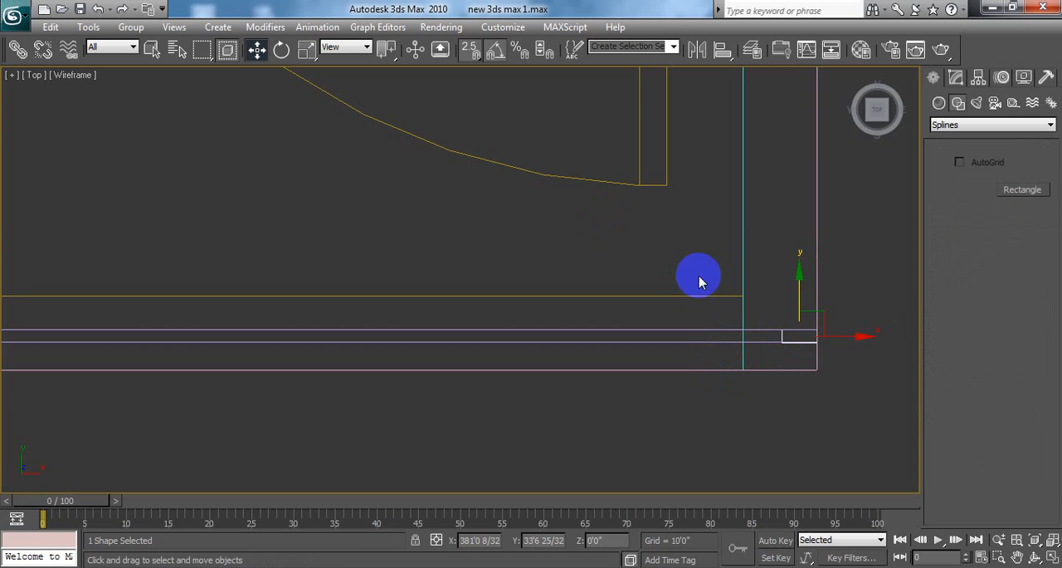
left_click_drag(797, 279, 793, 248)
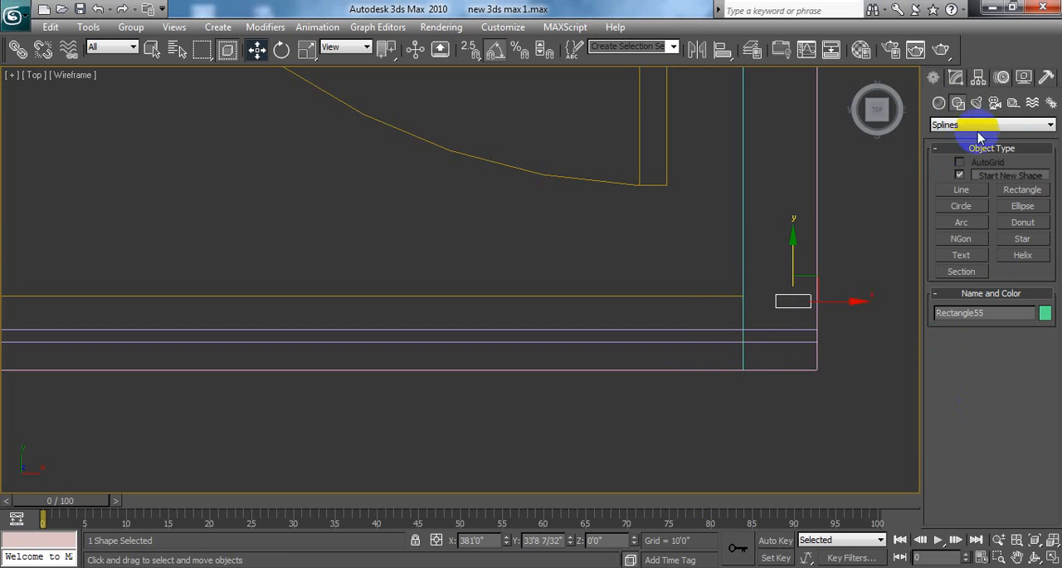
left_click(957, 78)
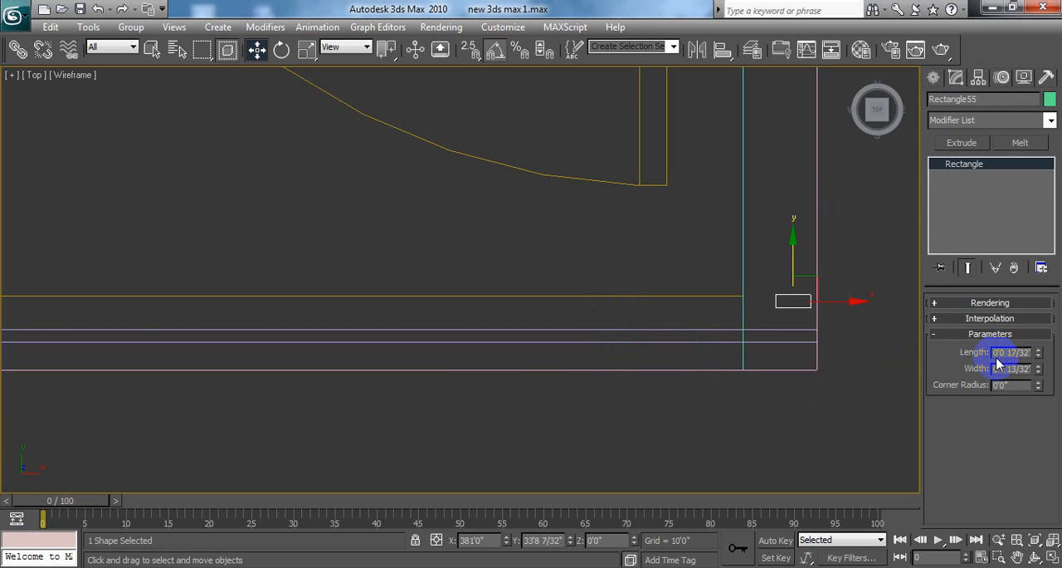
left_click_drag(998, 352, 1056, 356)
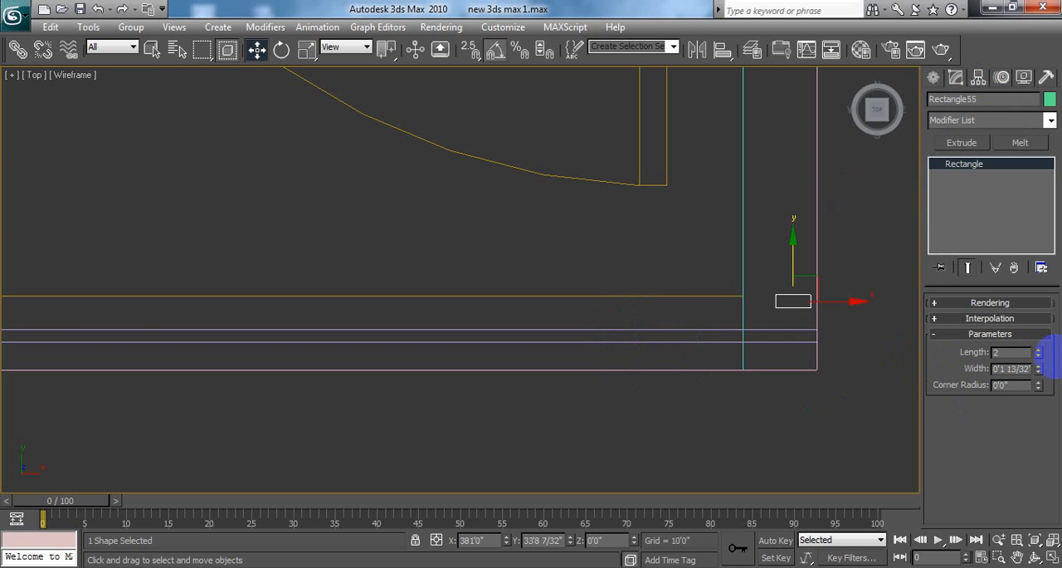
type("2\"")
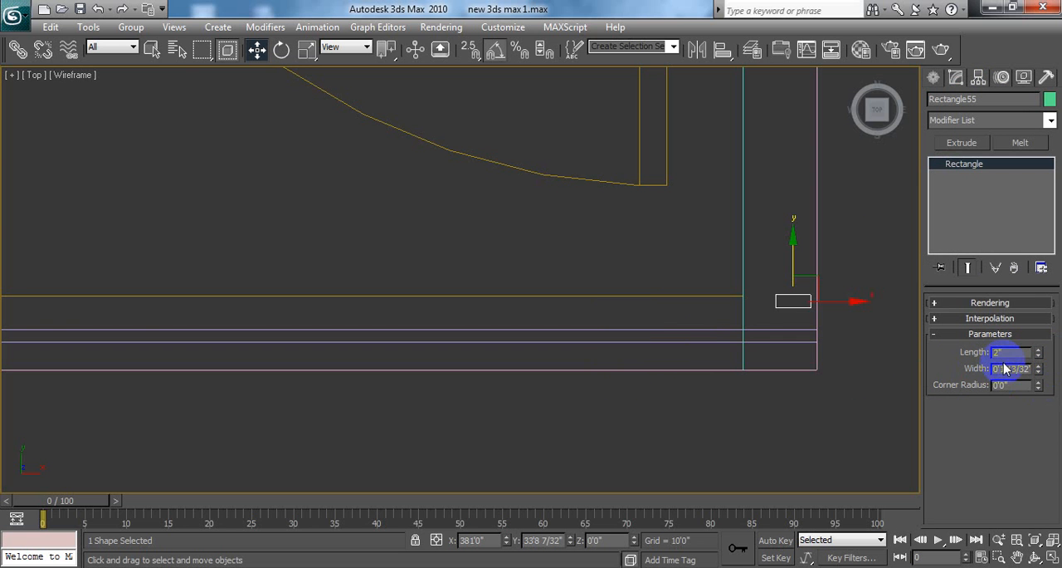
left_click(1004, 370)
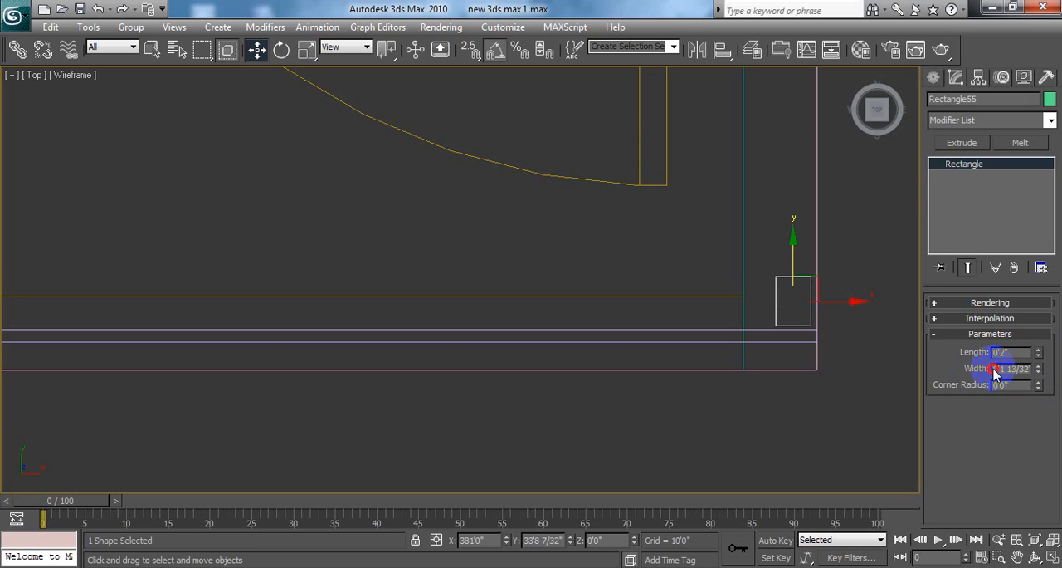
left_click_drag(993, 370, 1027, 369)
left_click_drag(999, 371, 1038, 375)
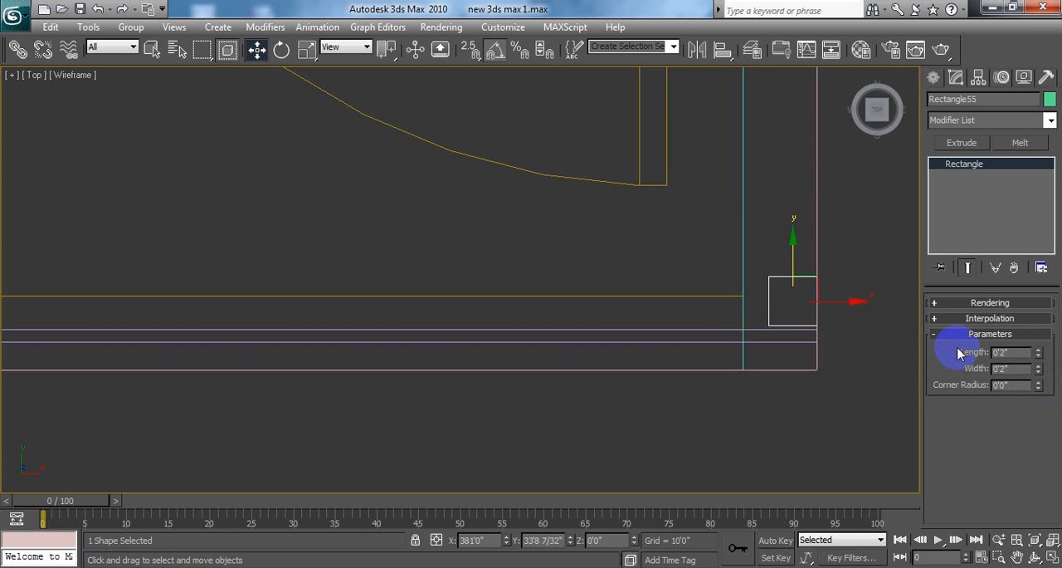
Step: Center the rectangle across the bars just inside the right side wall and extrude it 3'3" as a post
left_click_drag(854, 298, 754, 288)
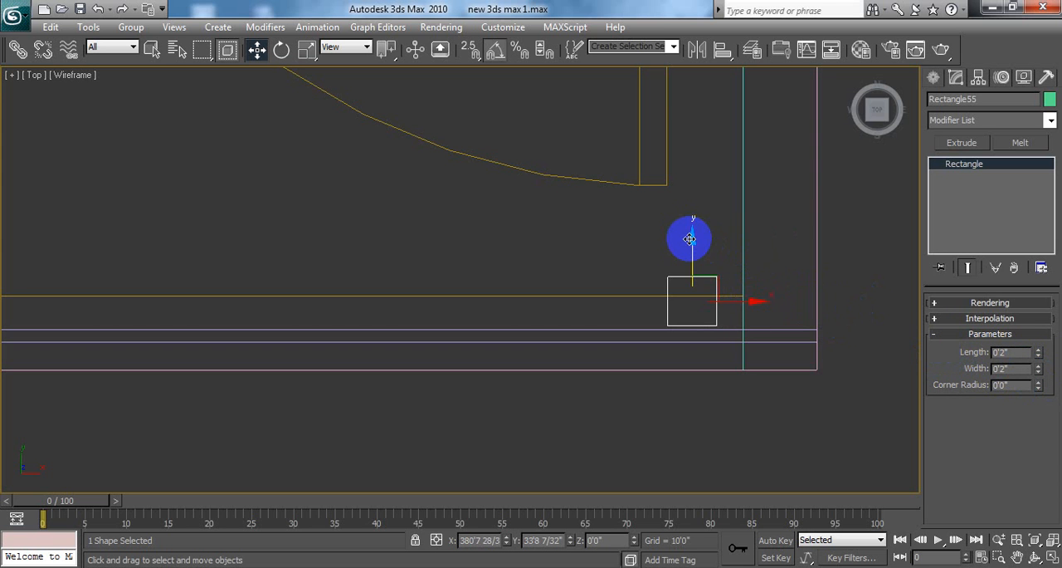
left_click_drag(690, 239, 695, 275)
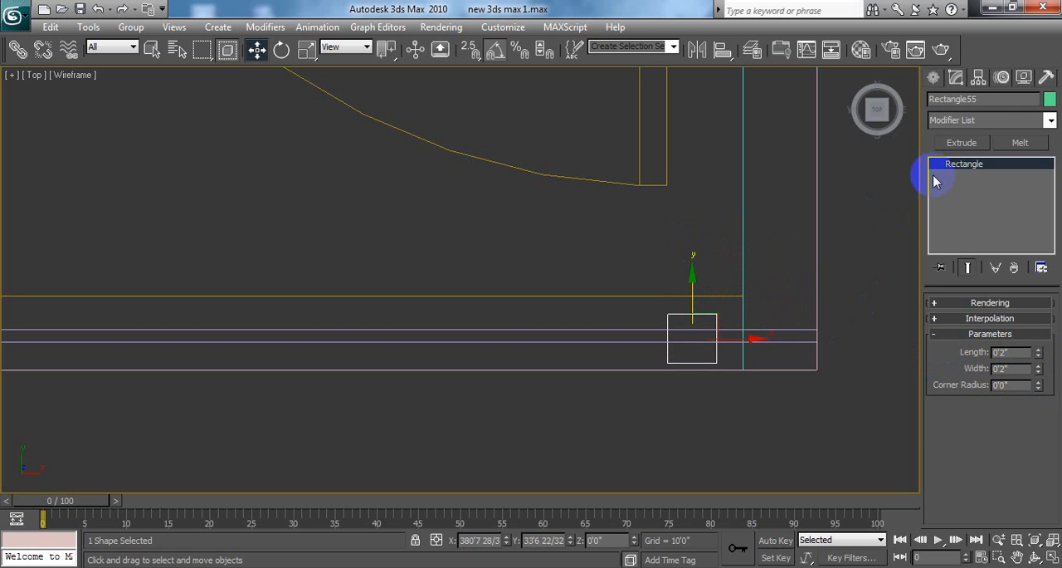
left_click(963, 122)
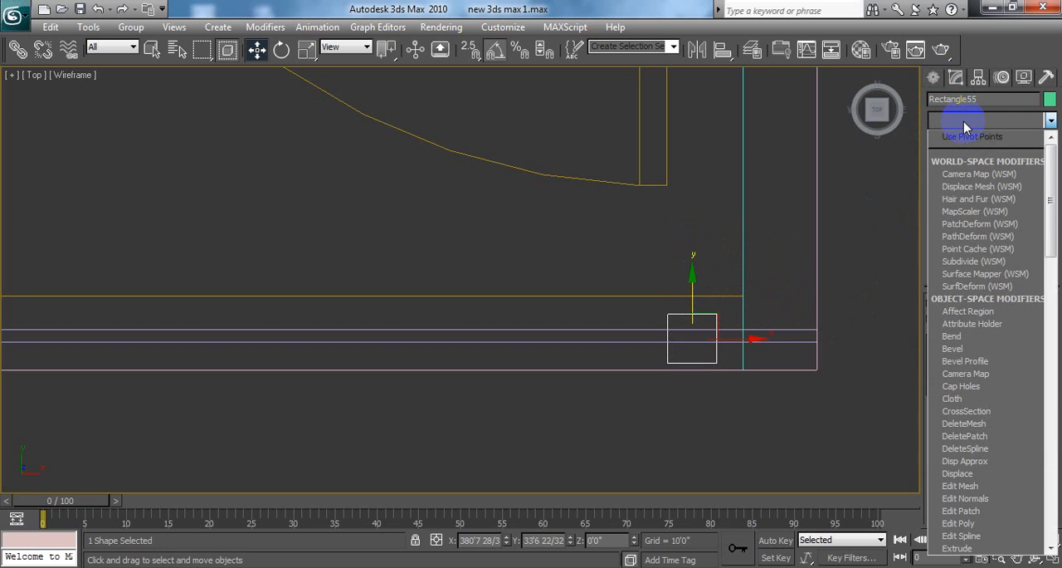
left_click(971, 121)
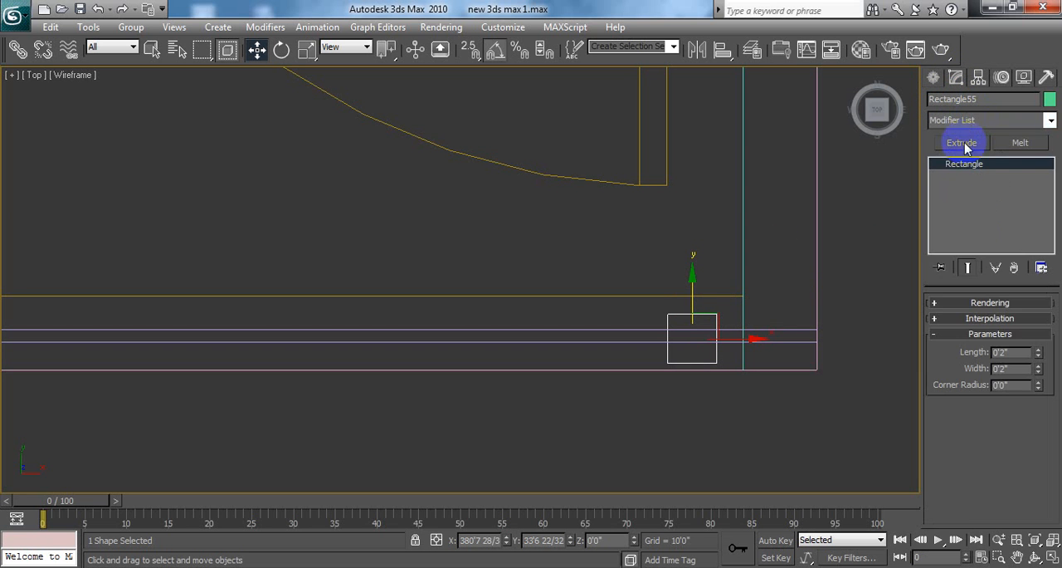
left_click(961, 142)
left_click(1014, 326)
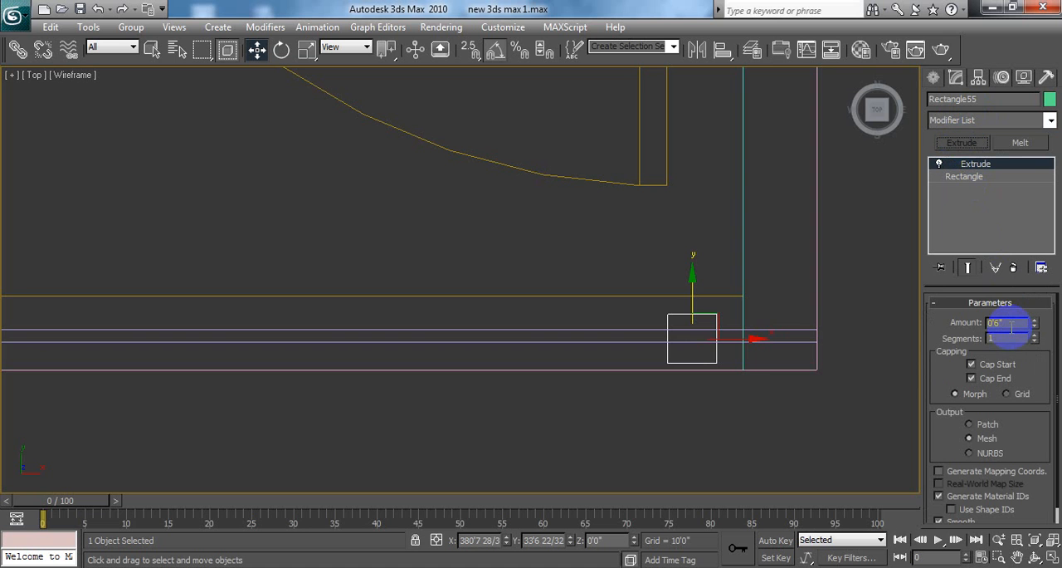
left_click_drag(1008, 325, 978, 324)
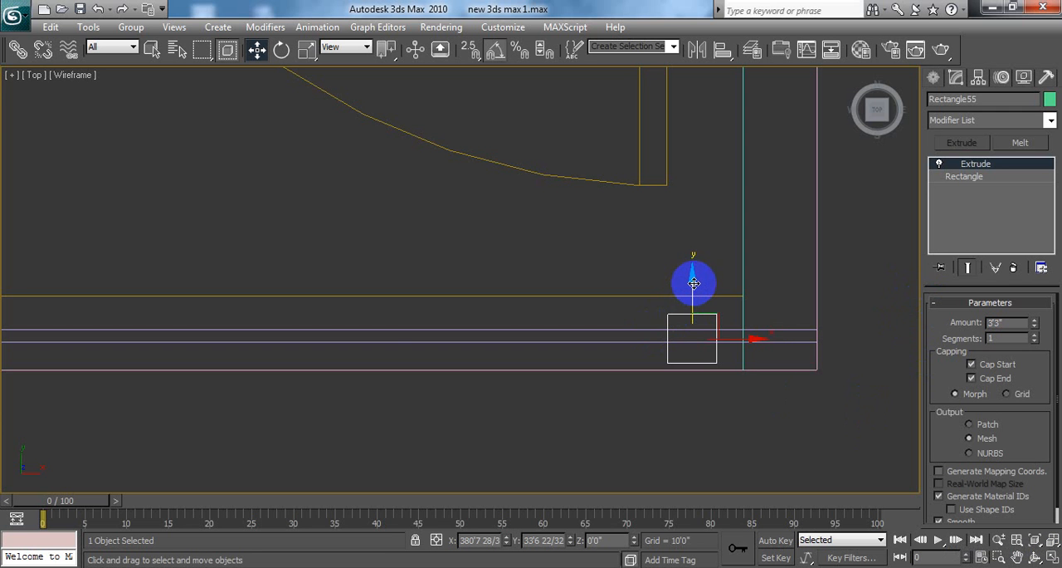
left_click_drag(695, 282, 695, 275)
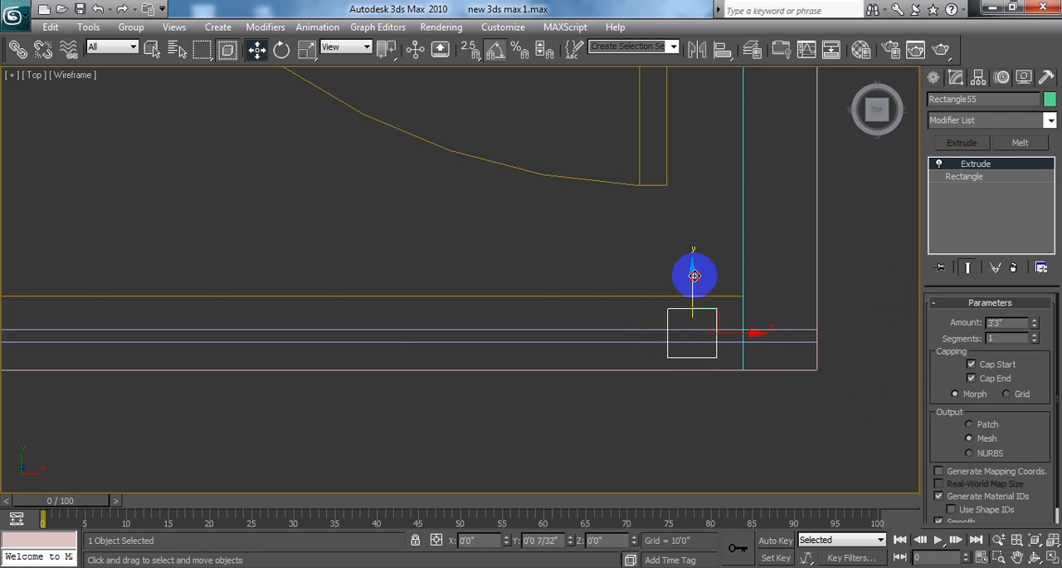
Step: Restore the four-viewport layout, examine the extruded post against the bars in perspective, select it and activate the Top view
left_click(1051, 558)
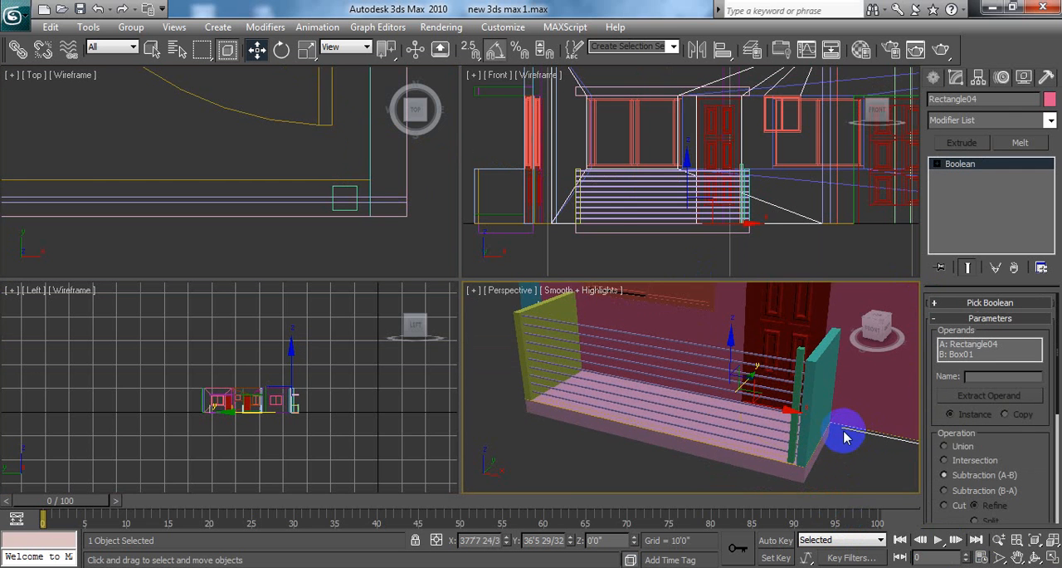
scroll(846, 438, "up", 5)
scroll(845, 432, "down", 1)
scroll(844, 428, "up", 1)
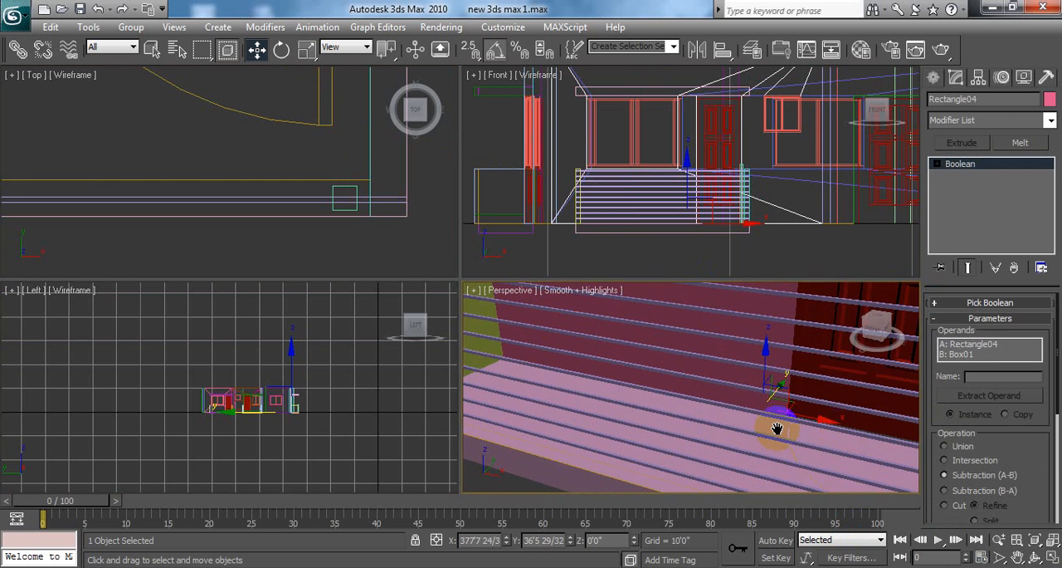
middle_click_drag(777, 428, 719, 421)
scroll(717, 422, "down", 4)
scroll(697, 423, "up", 4)
middle_click_drag(600, 397, 819, 360)
left_click(849, 310)
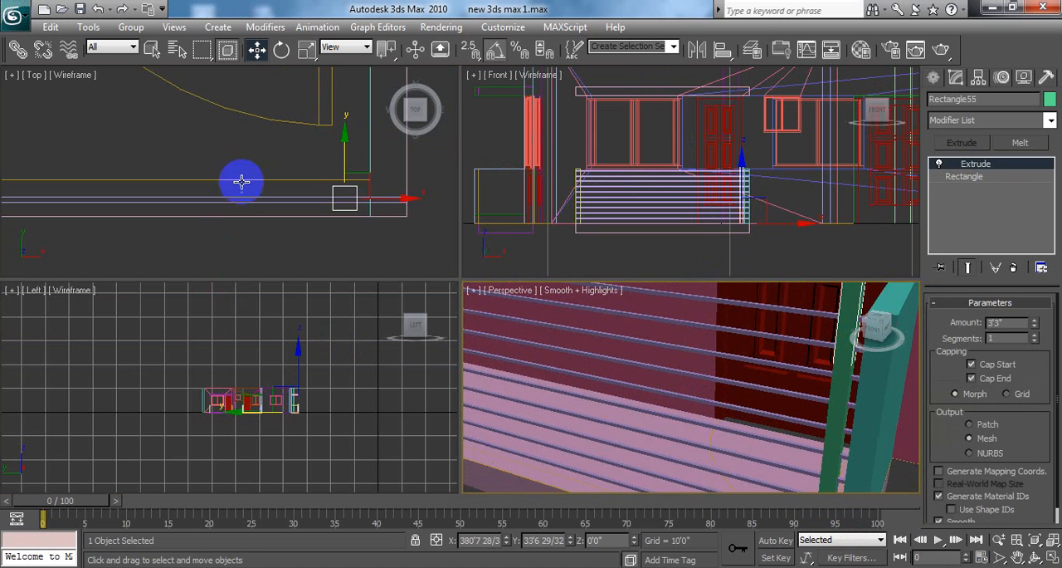
scroll(365, 201, "down", 3)
right_click(377, 208)
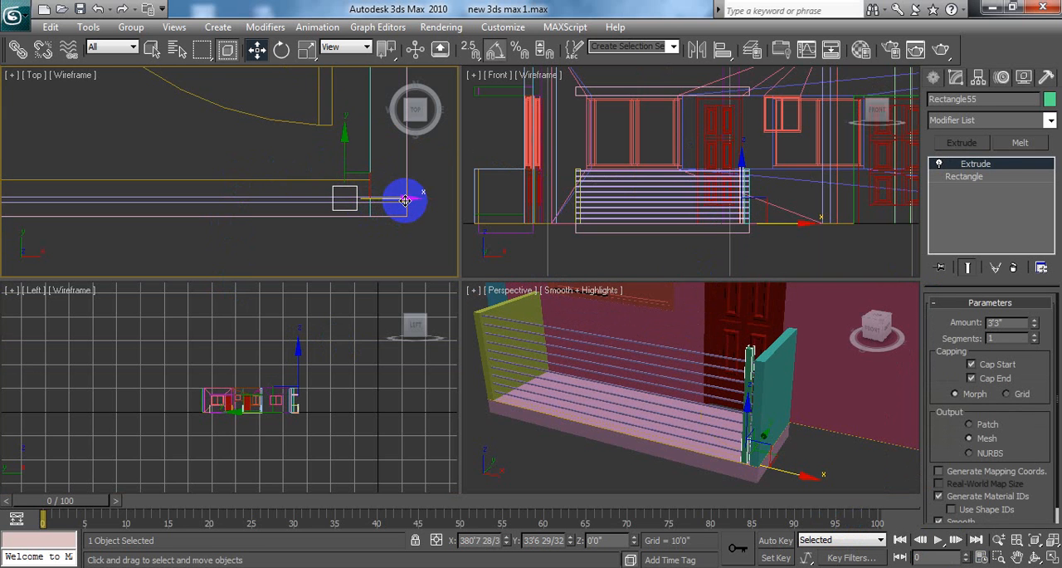
Step: Copy the post once along the bars and shift the copy toward the balcony's left side, at X about 373'10"
left_click_drag(405, 200, 292, 207, "shift")
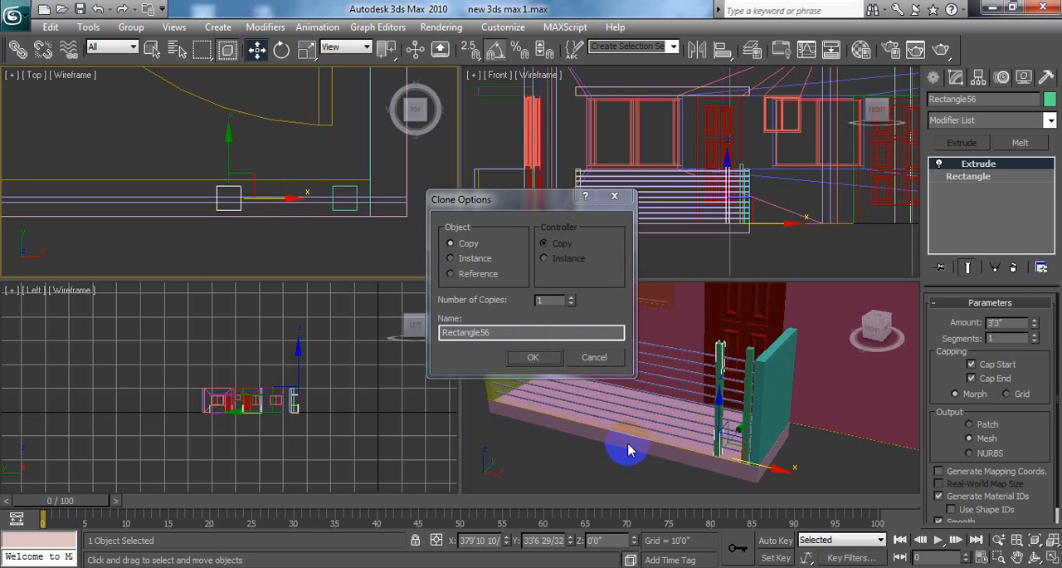
left_click(528, 359)
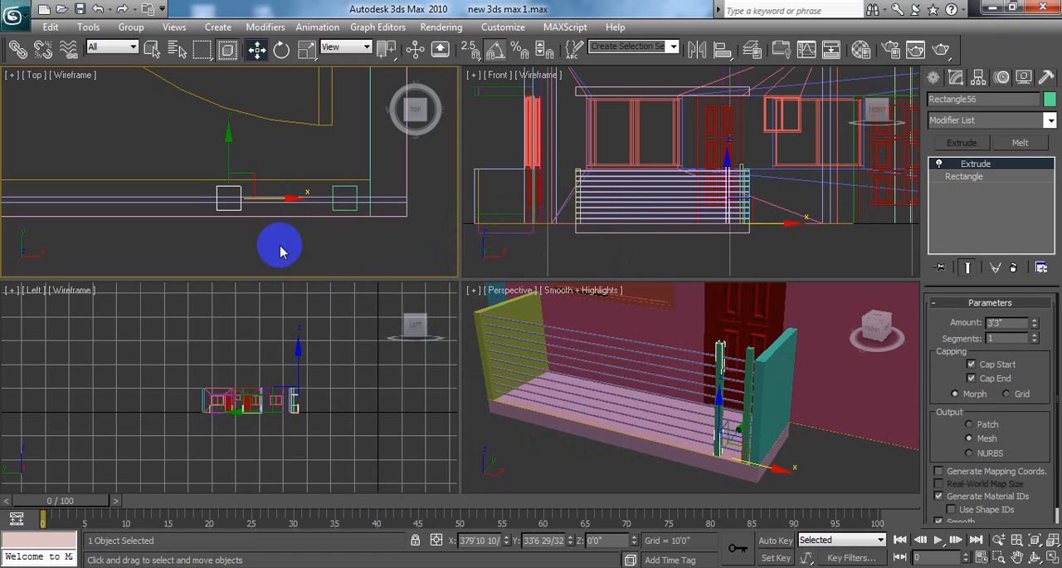
mouse_move(279, 249)
middle_mouse_down()
mouse_move(337, 249)
mouse_move(268, 225)
mouse_move(361, 241)
middle_mouse_up()
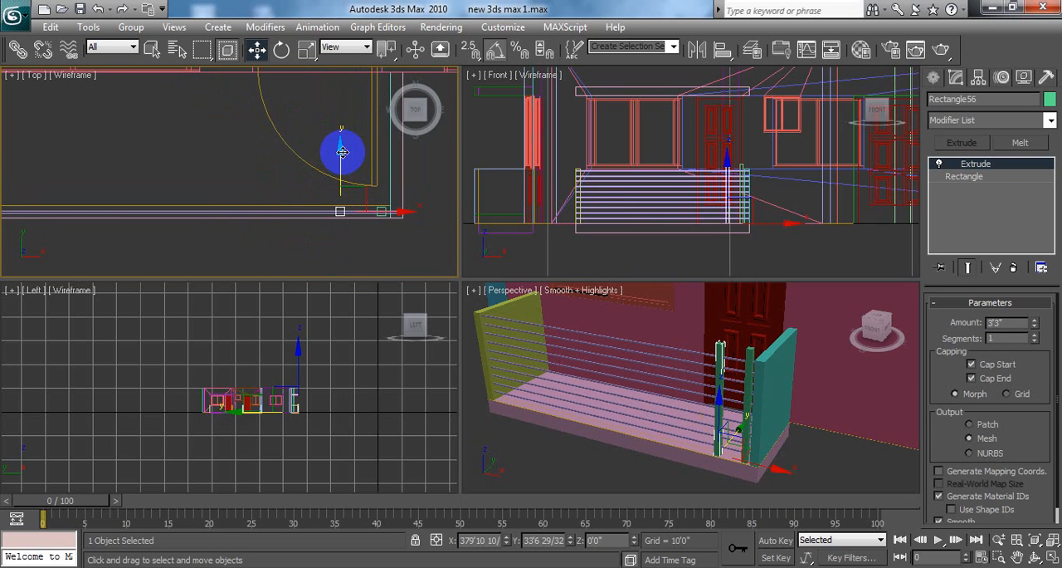
left_click_drag(409, 212, 109, 172)
middle_click_drag(265, 169, 362, 183)
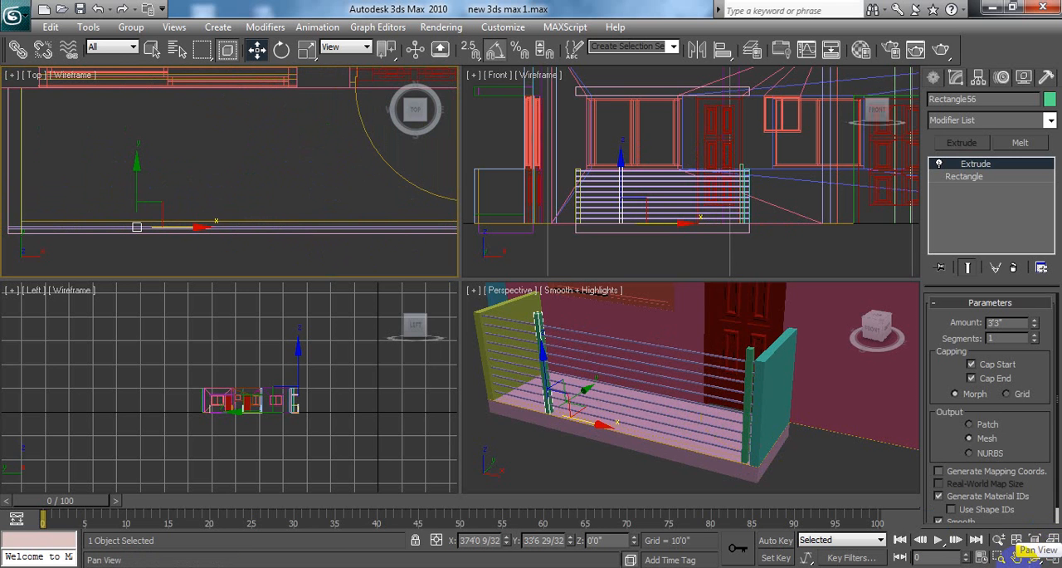
left_click(1050, 560)
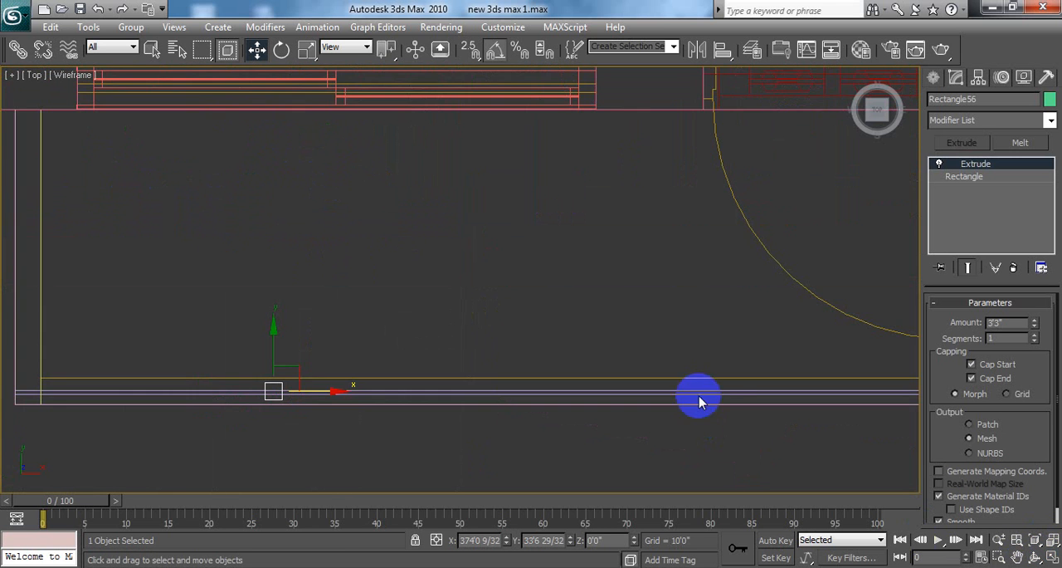
scroll(693, 395, "down", 3)
scroll(479, 316, "up", 2)
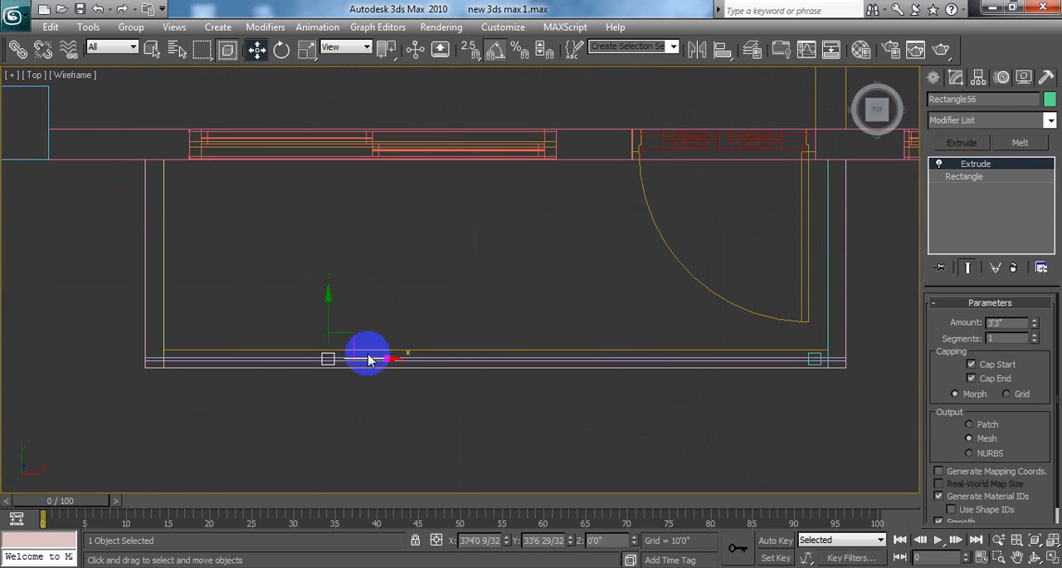
mouse_move(392, 362)
left_mouse_down()
mouse_move(310, 360)
mouse_move(376, 374)
left_mouse_up()
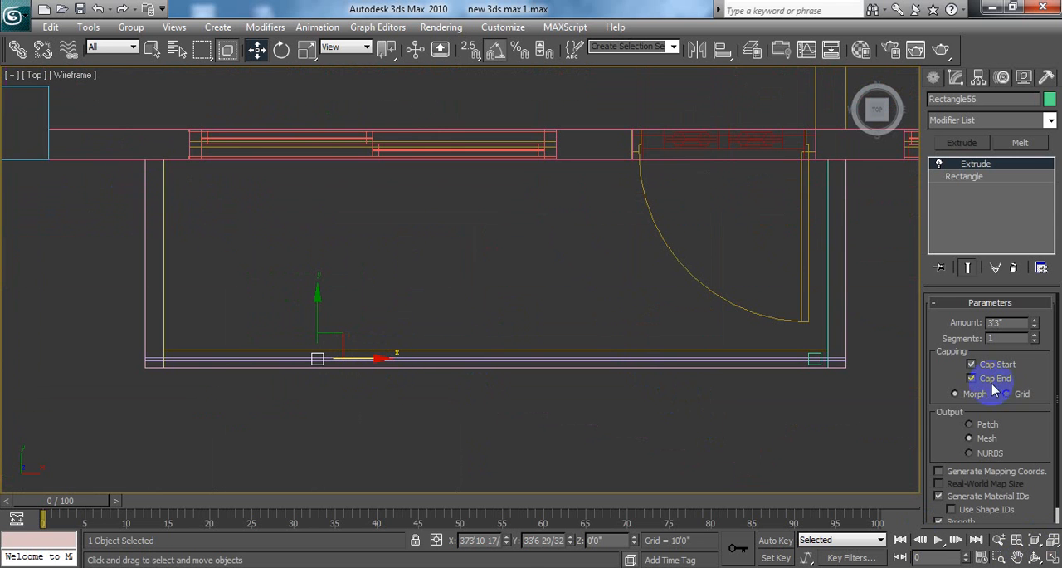
Step: Space the two posts evenly along the bars, placing the right one at X about 377'11" and the left one at about 374'3"
left_click(816, 356)
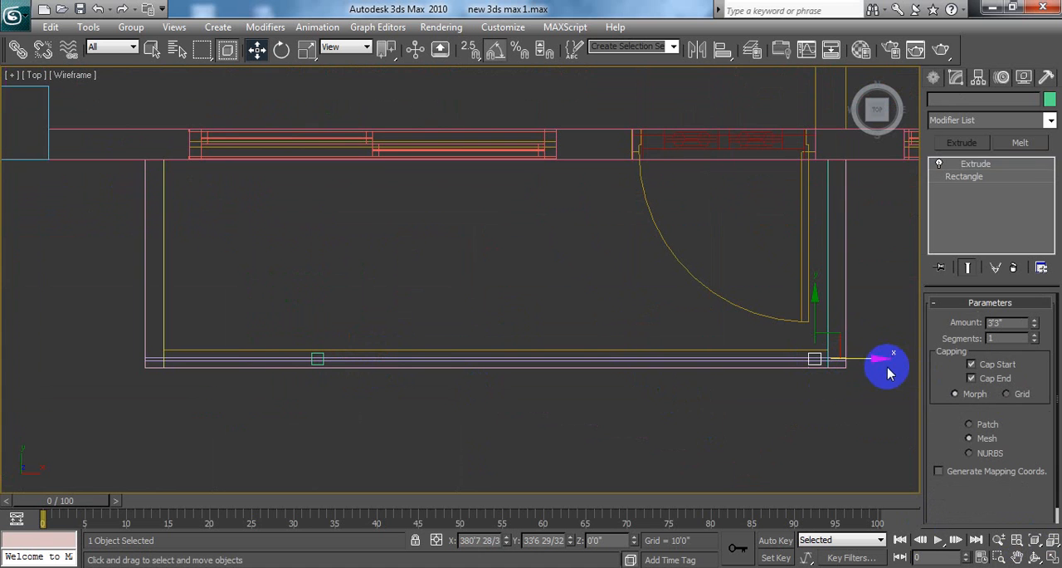
left_click_drag(878, 361, 677, 347)
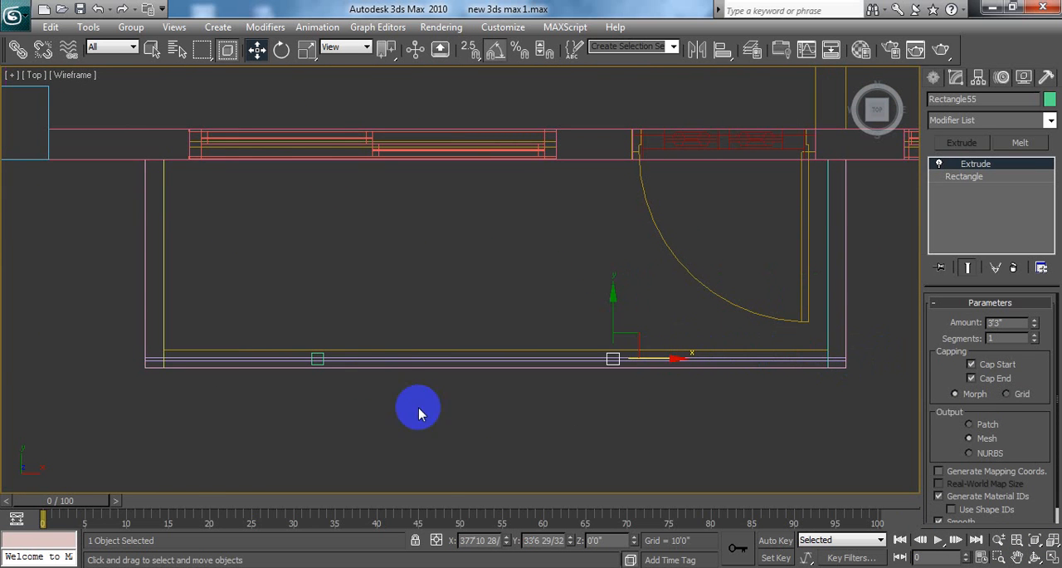
left_click(319, 357)
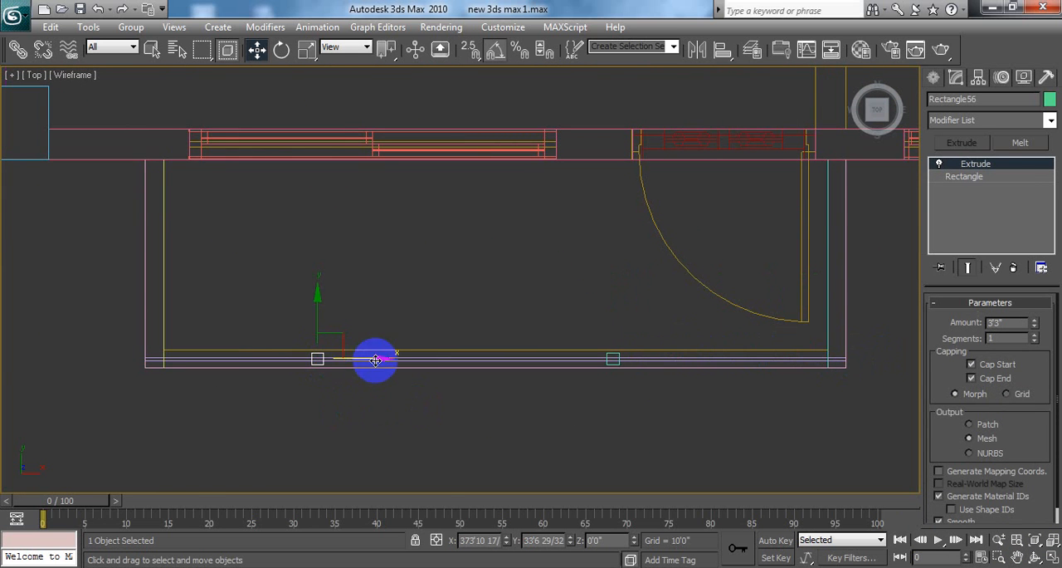
left_click_drag(378, 357, 402, 360)
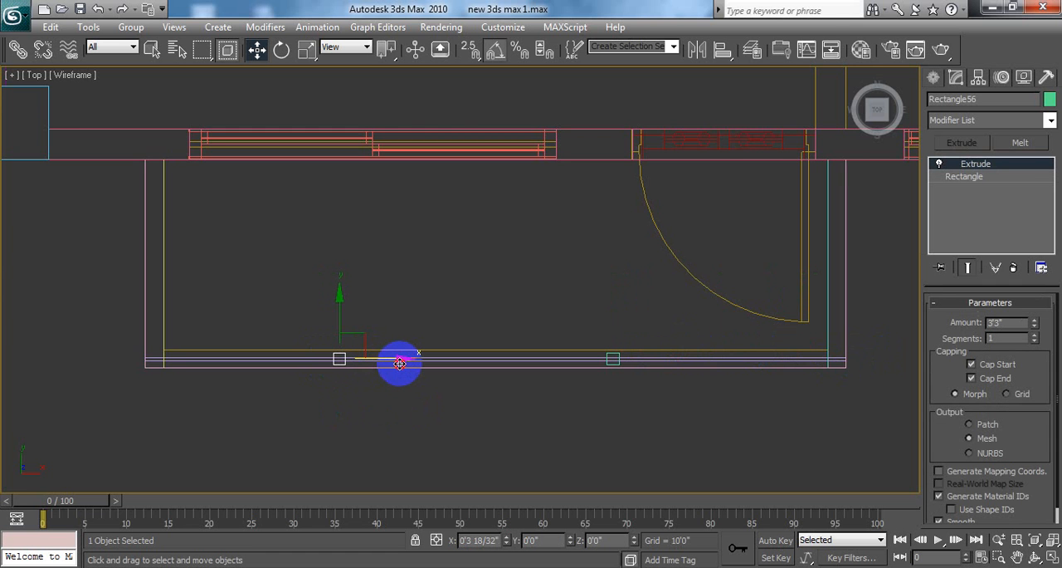
left_click(614, 358)
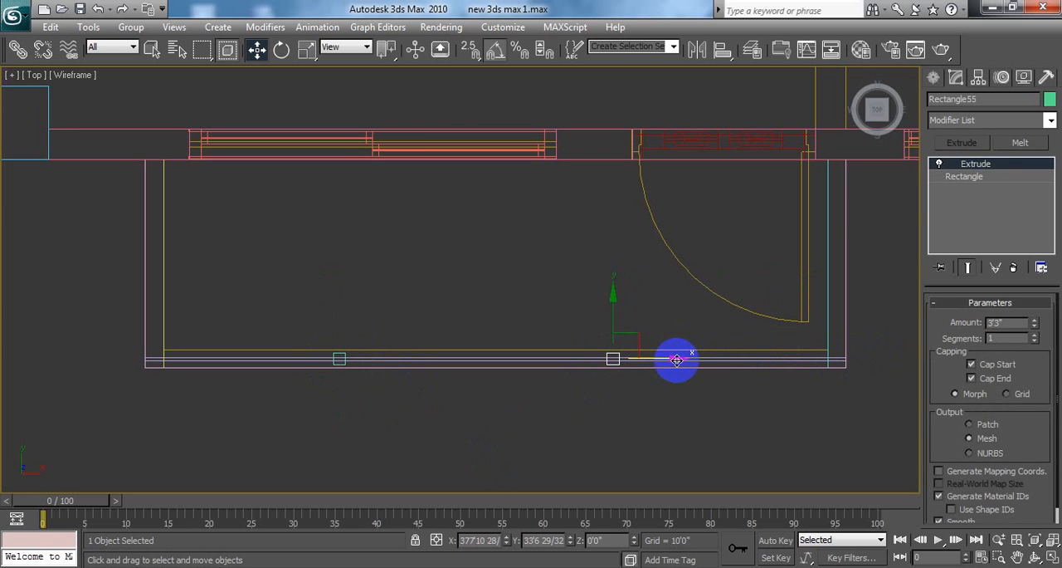
left_click_drag(678, 360, 681, 359)
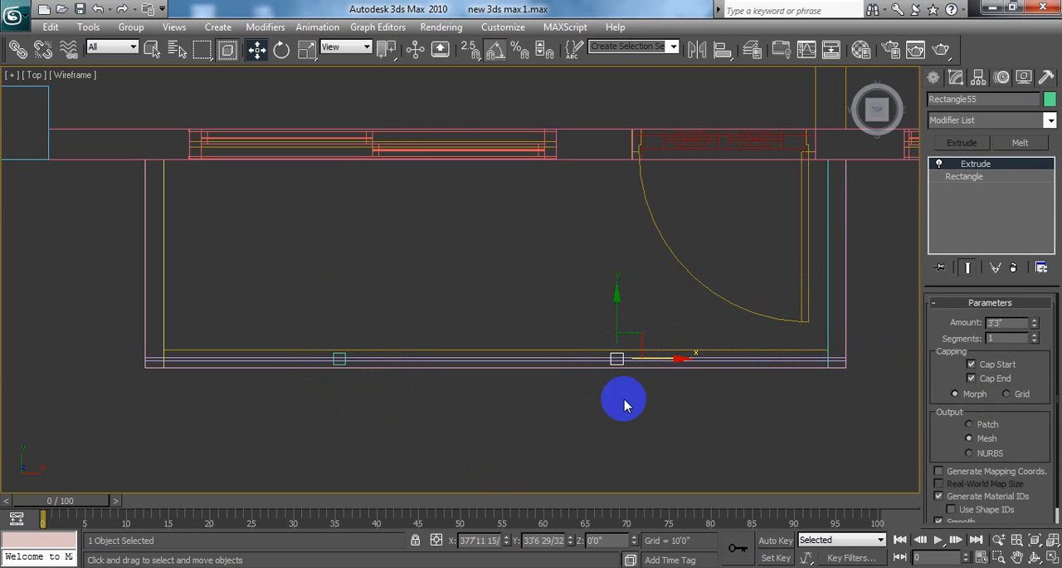
left_click(339, 357)
left_click_drag(398, 358, 410, 361)
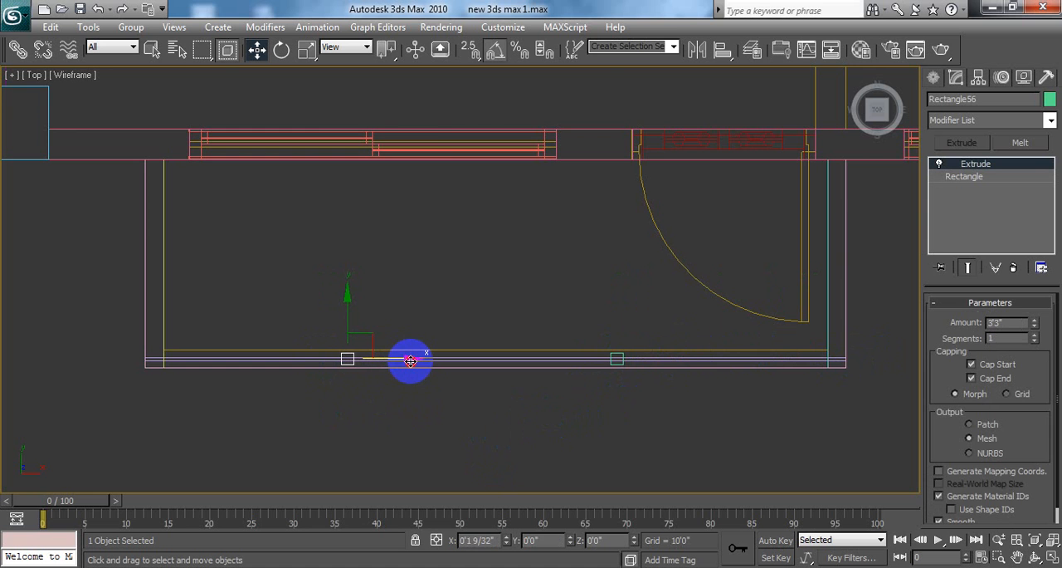
left_click(476, 289)
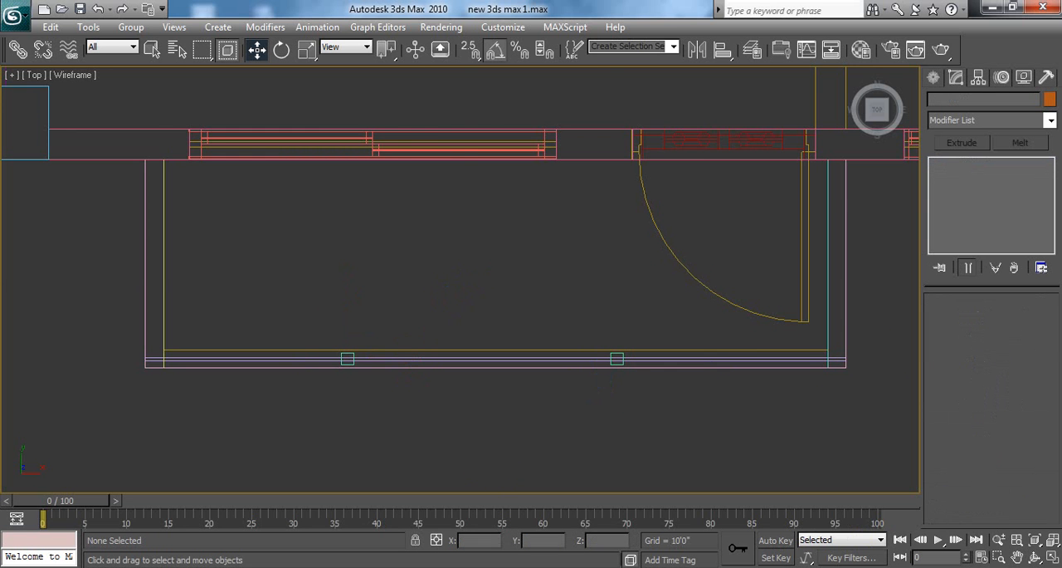
Step: Examine the two posts' spacing along the bars in the four-viewport layout and the enlarged Top view
left_click(1052, 557)
middle_click_drag(807, 449, 673, 402)
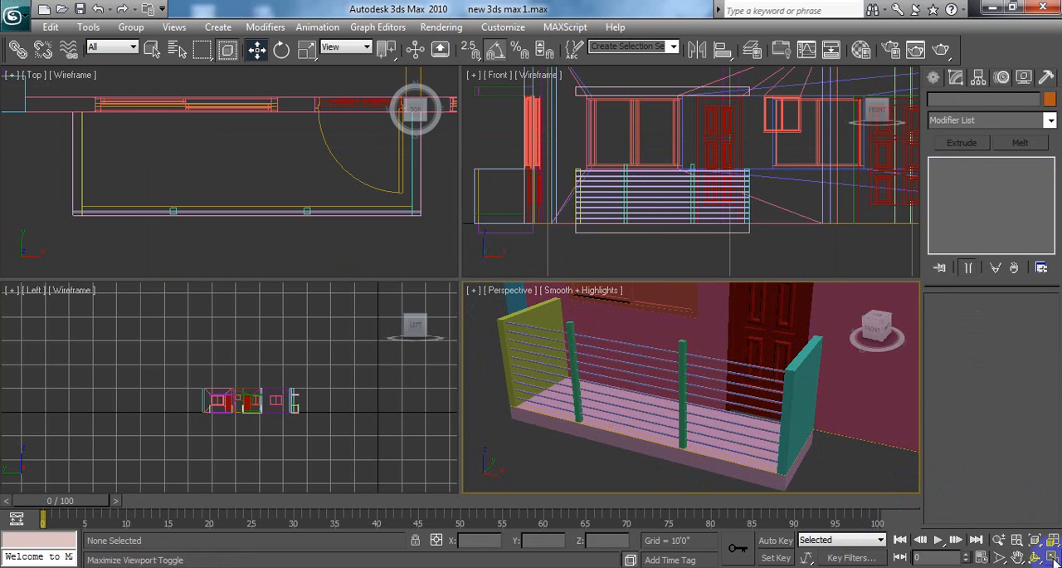
scroll(279, 174, "down", 2)
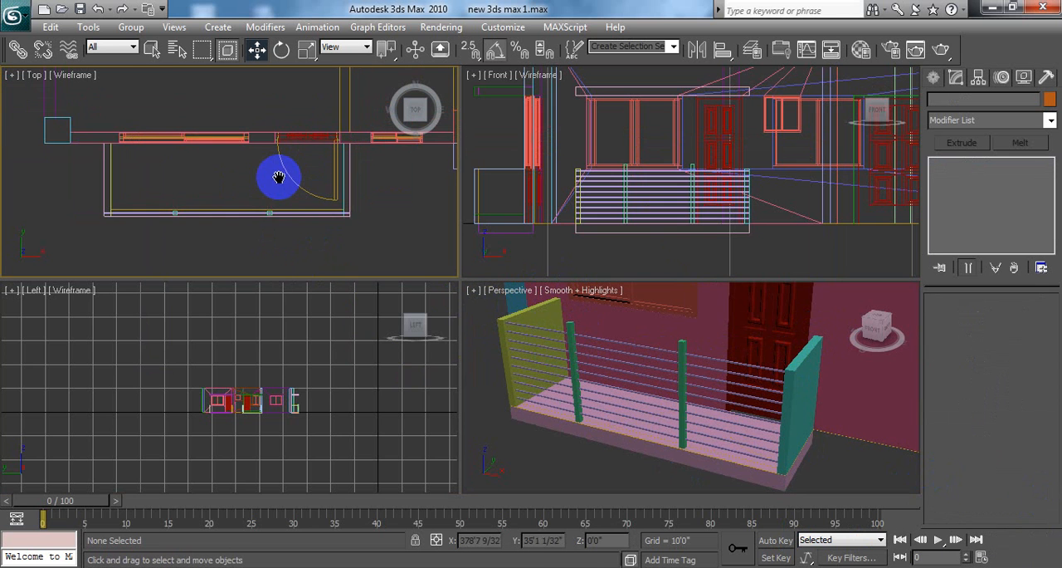
scroll(262, 189, "down", 1)
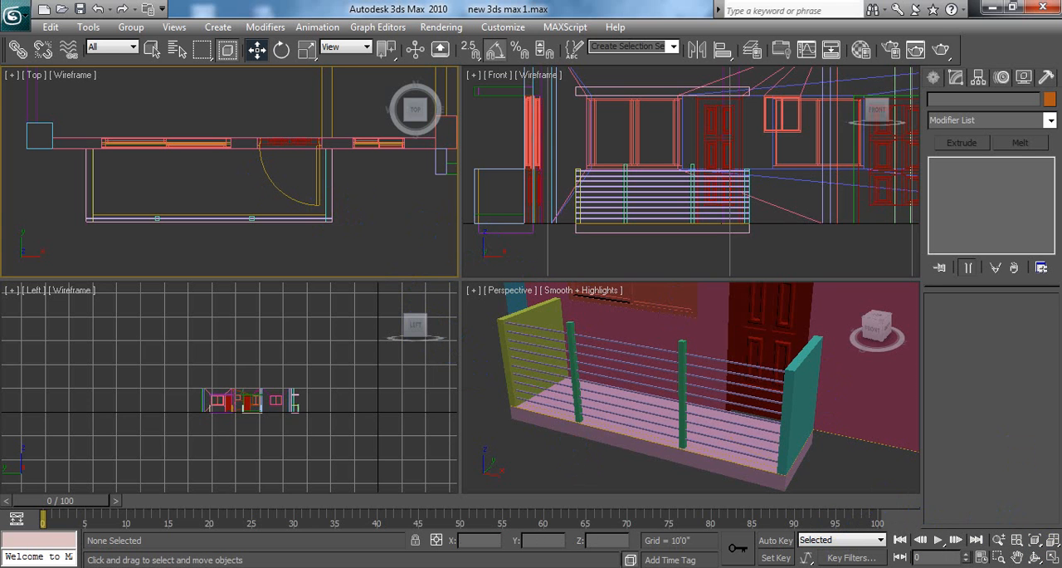
left_click(1053, 558)
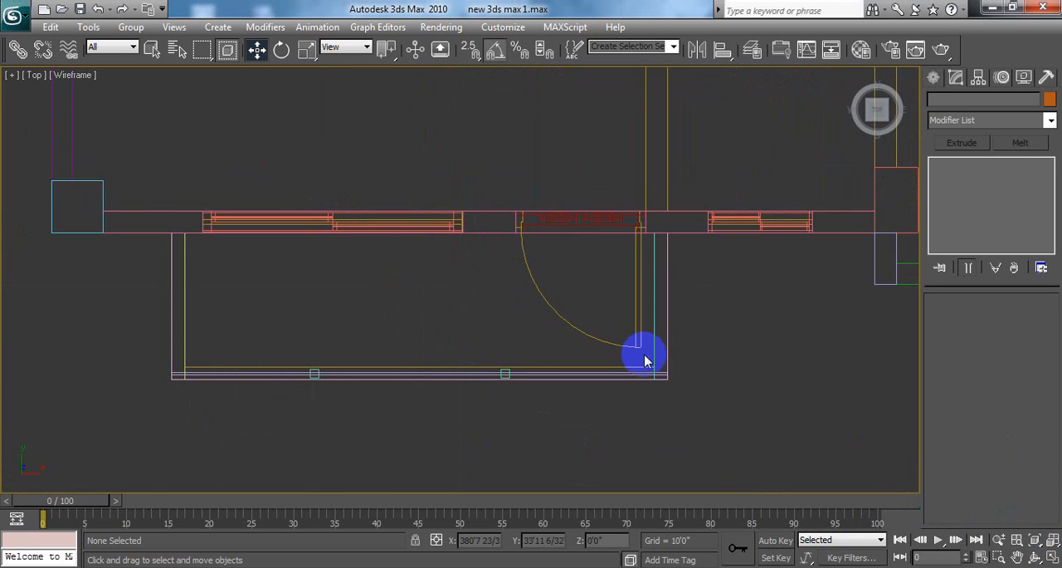
middle_click_drag(645, 357, 640, 359)
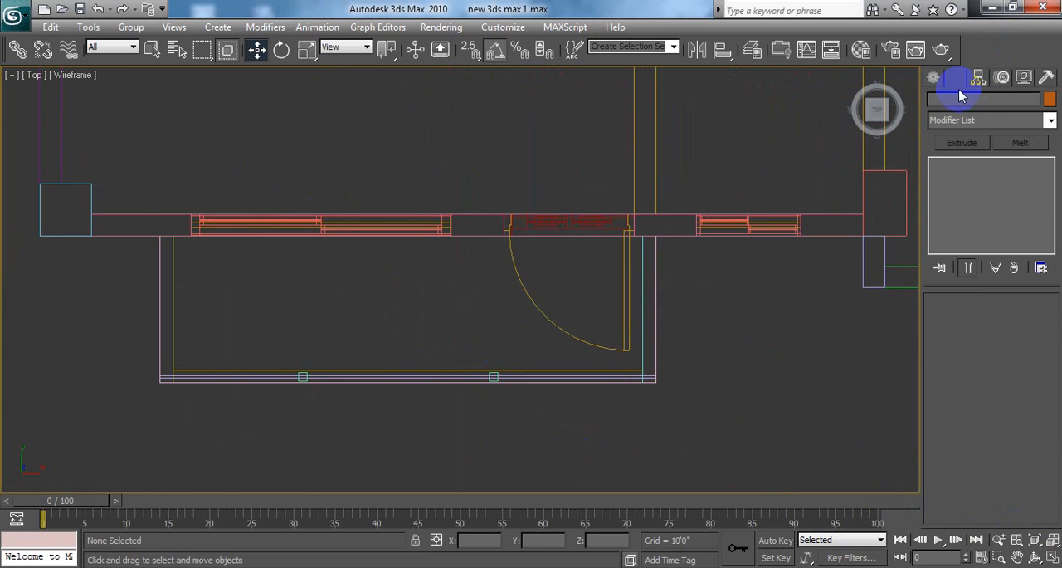
left_click(932, 77)
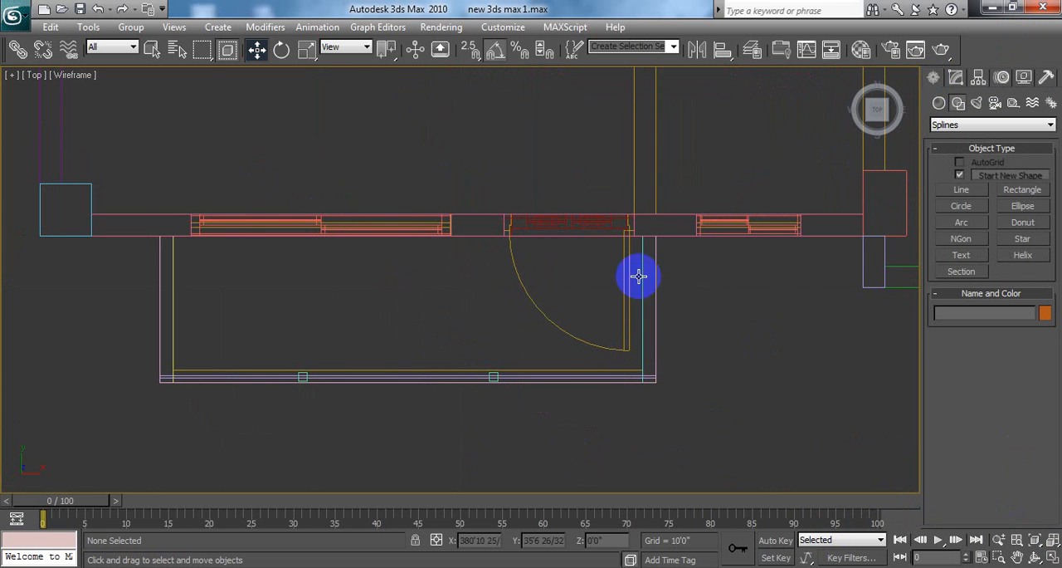
scroll(567, 357, "up", 6)
scroll(622, 251, "down", 3)
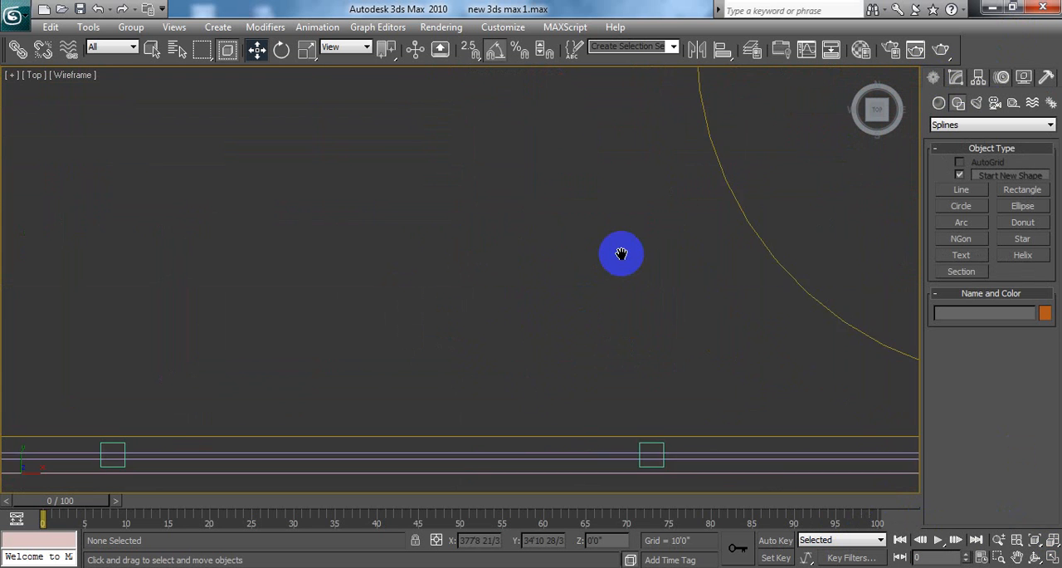
scroll(610, 322, "down", 2)
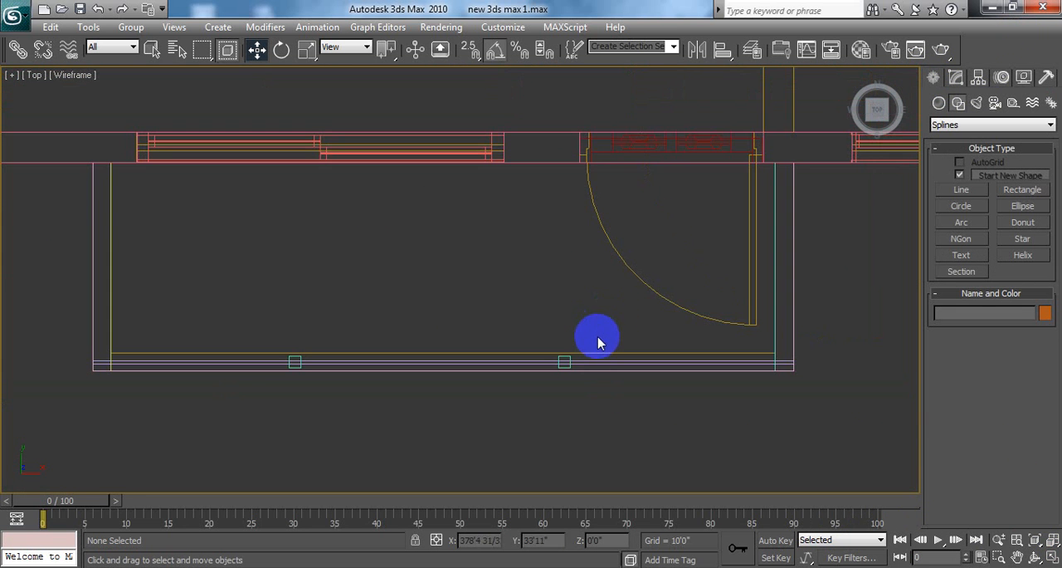
Step: Copy the right-hand post once along the bars onto the front end of the right side wall, at X about 380'11"
left_click(567, 357)
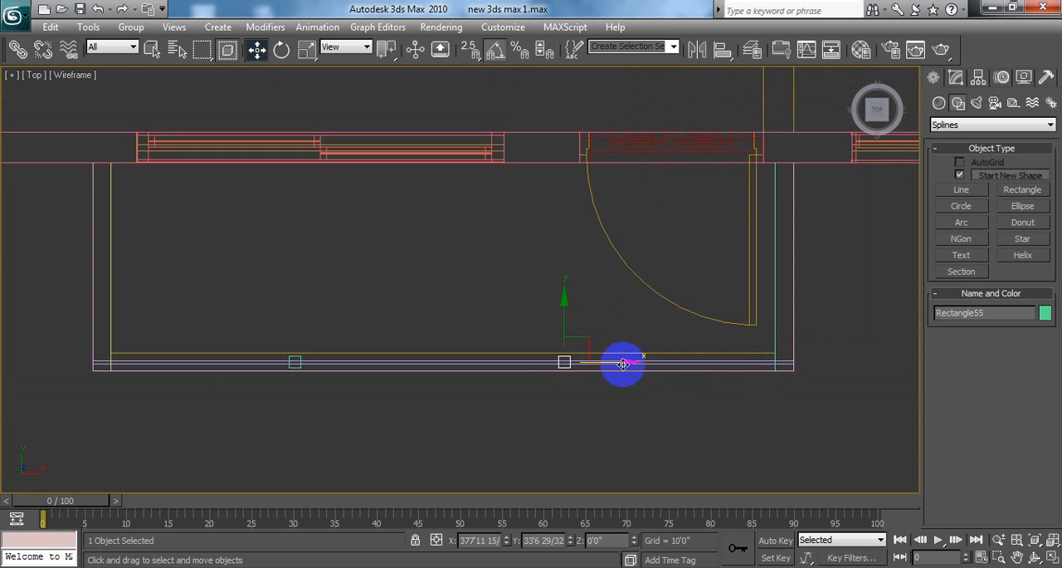
mouse_move(629, 363)
left_mouse_down("shift")
mouse_move(854, 395)
mouse_move(836, 398)
left_mouse_up("shift")
left_click(538, 354)
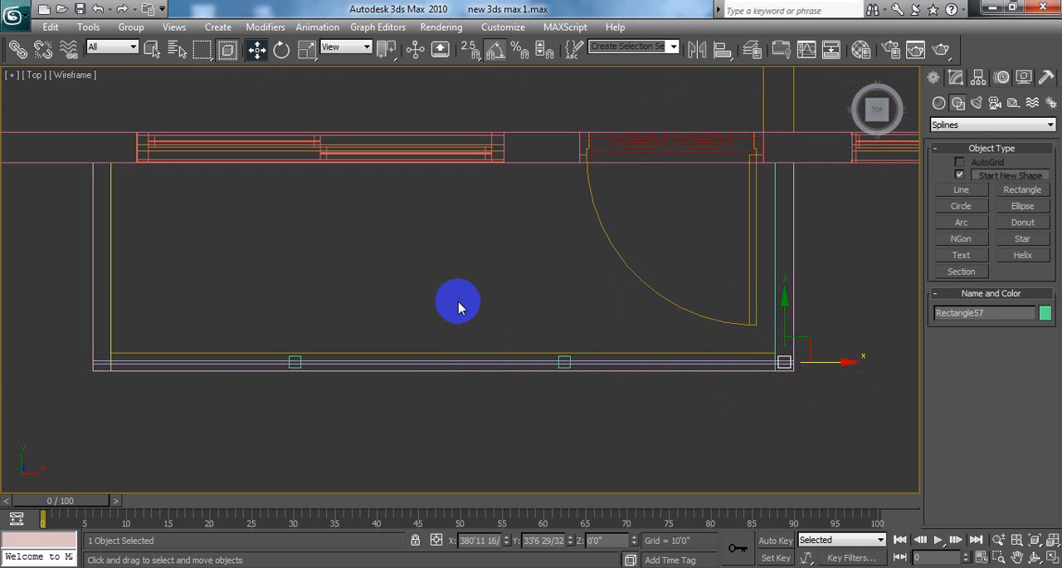
Step: Copy the left-hand post once along the bars onto the front end of the left side wall, at X about 371'7", and deselect it
middle_click_drag(383, 300, 519, 326)
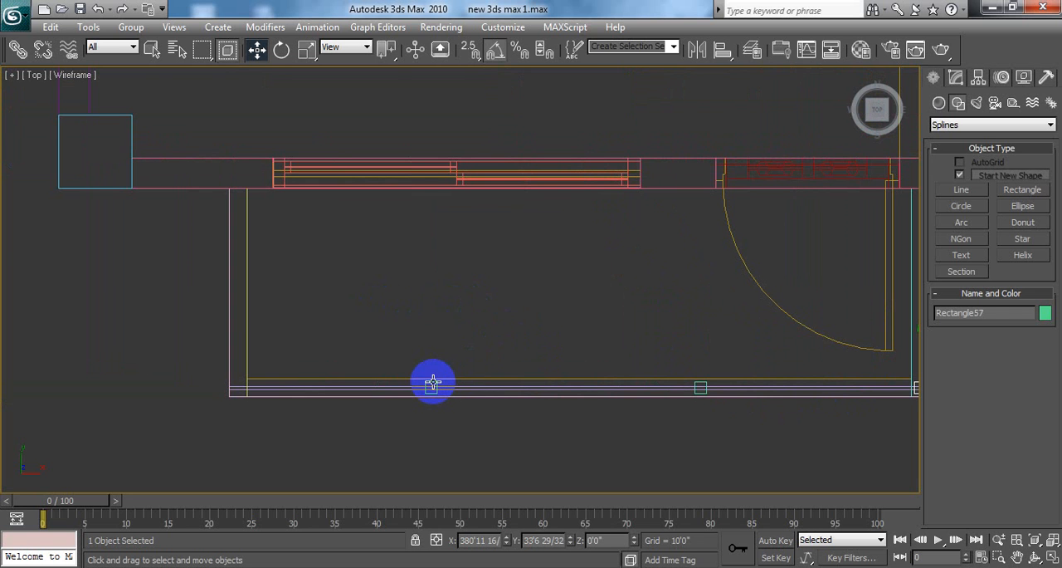
left_click(432, 384)
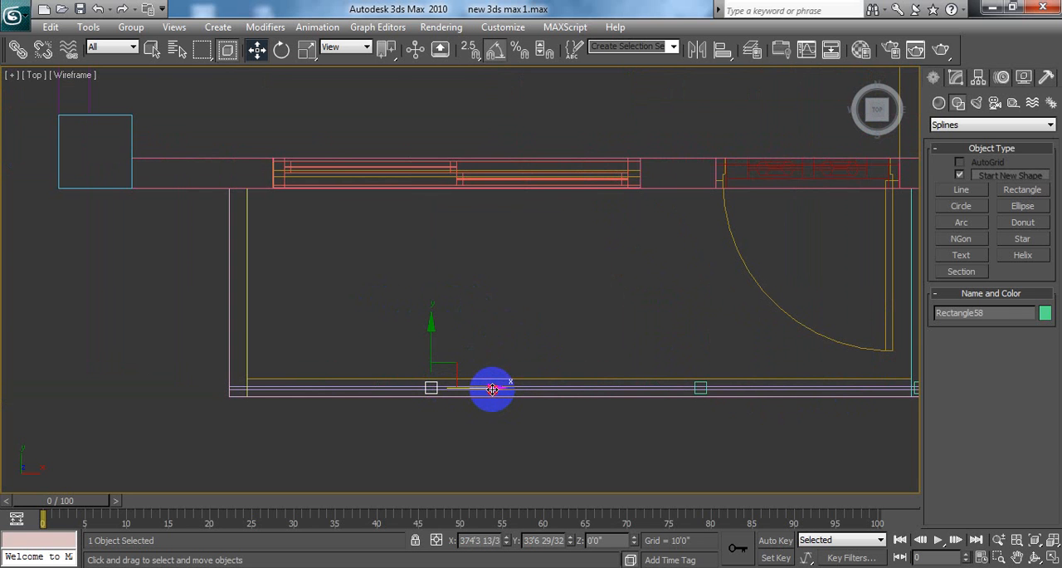
left_click_drag(492, 389, 299, 382)
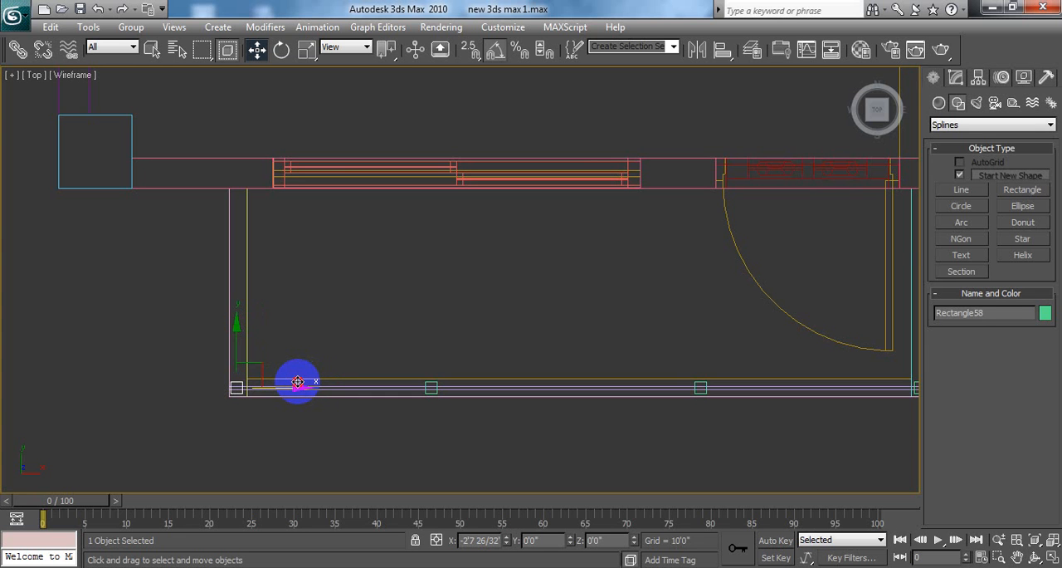
left_click_drag(297, 382, 301, 382)
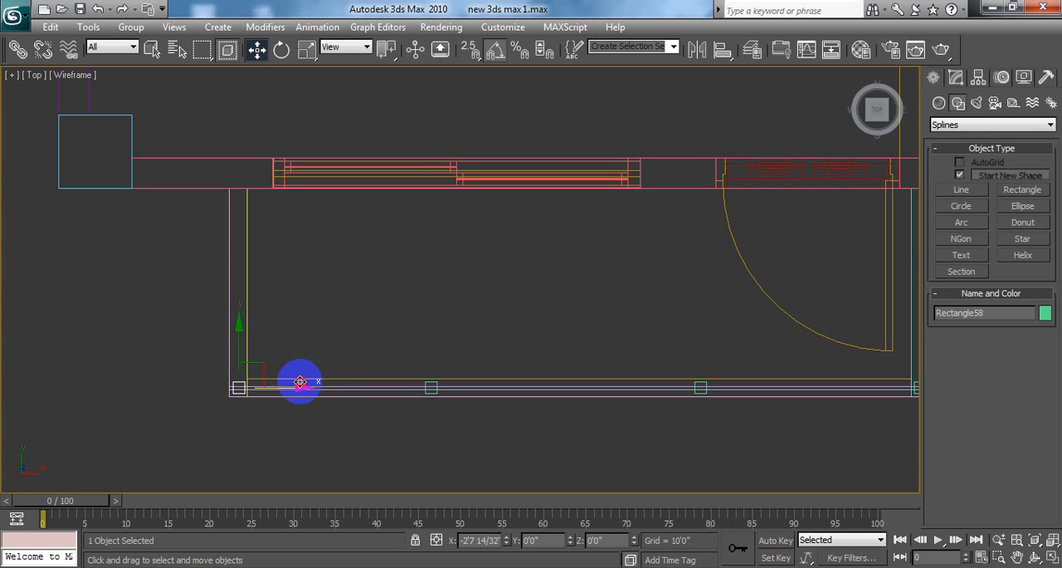
left_click_drag(299, 382, 299, 381, "shift")
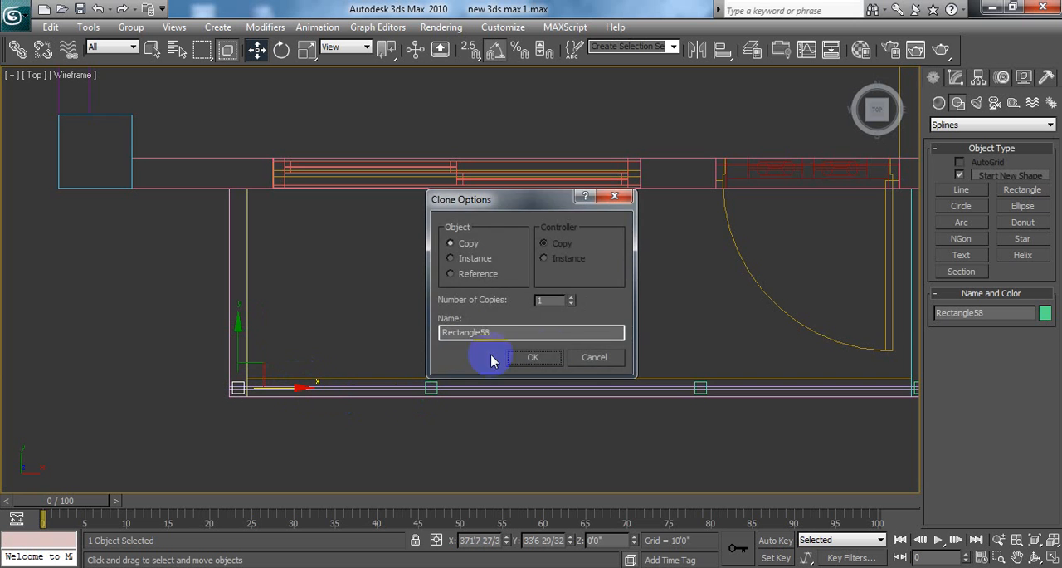
left_click(536, 356)
left_click(435, 316)
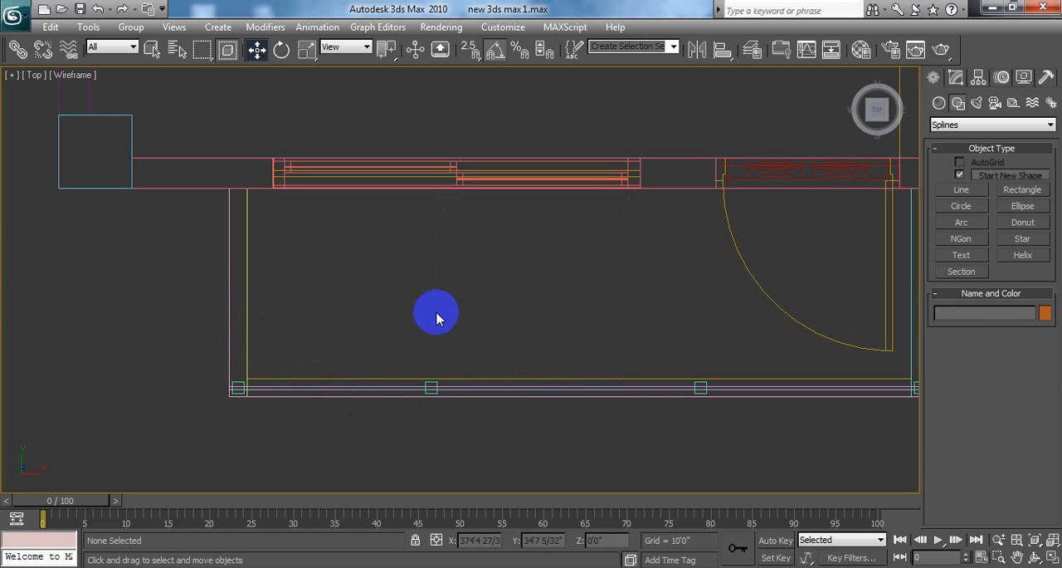
Step: Draw an open three-segment line snapped to the balcony slab's outer corners, from the house wall along the right side, front and left side
left_click(1053, 556)
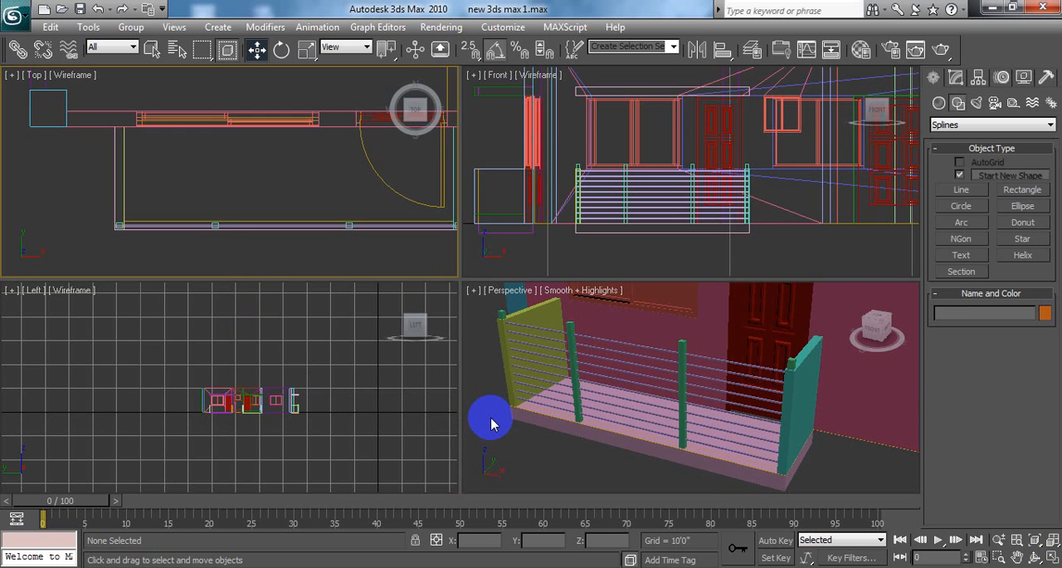
middle_click_drag(315, 194, 290, 199)
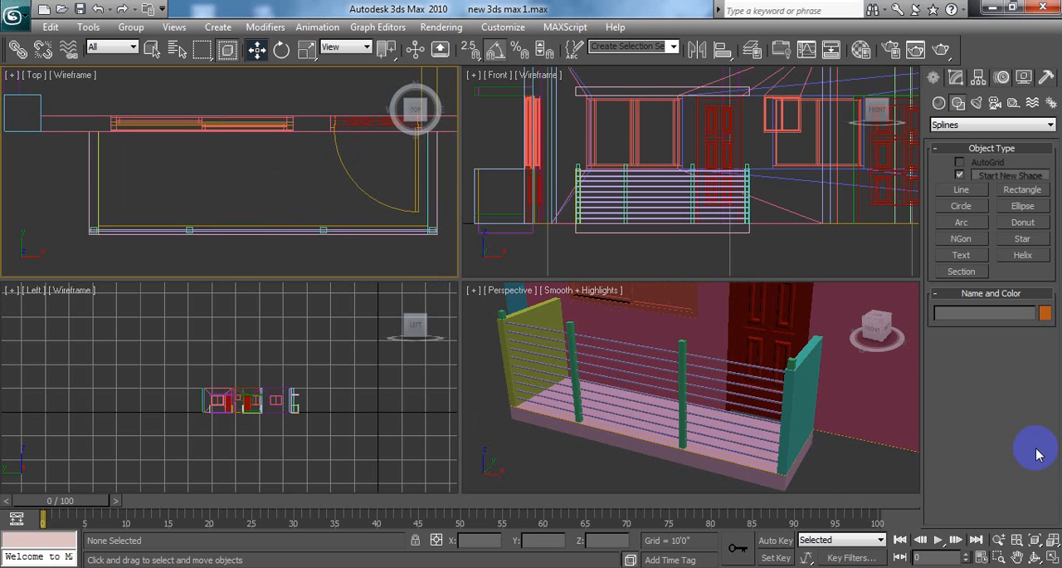
middle_click_drag(524, 279, 491, 288)
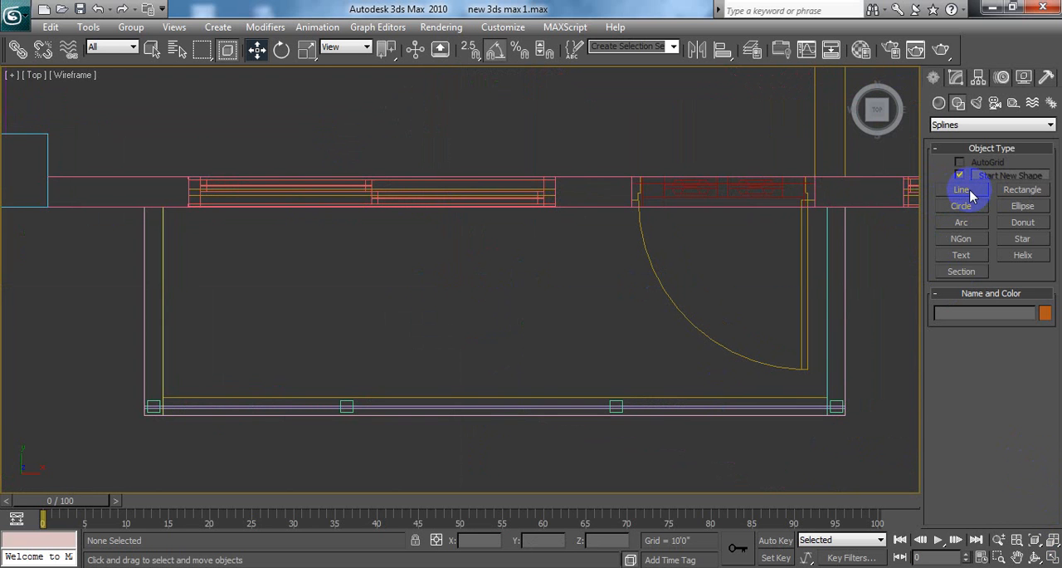
left_click(1023, 190)
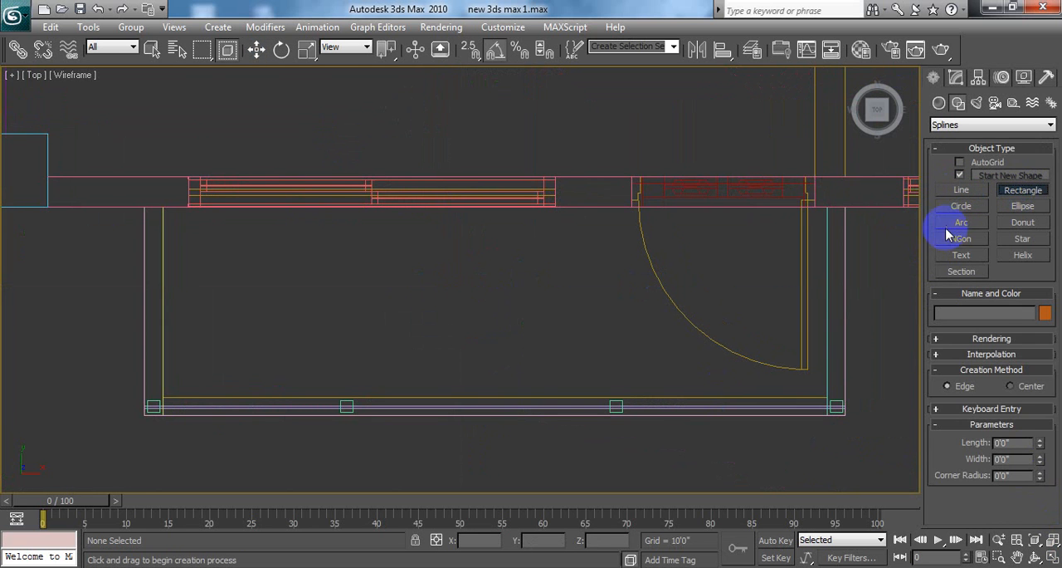
left_click(961, 189)
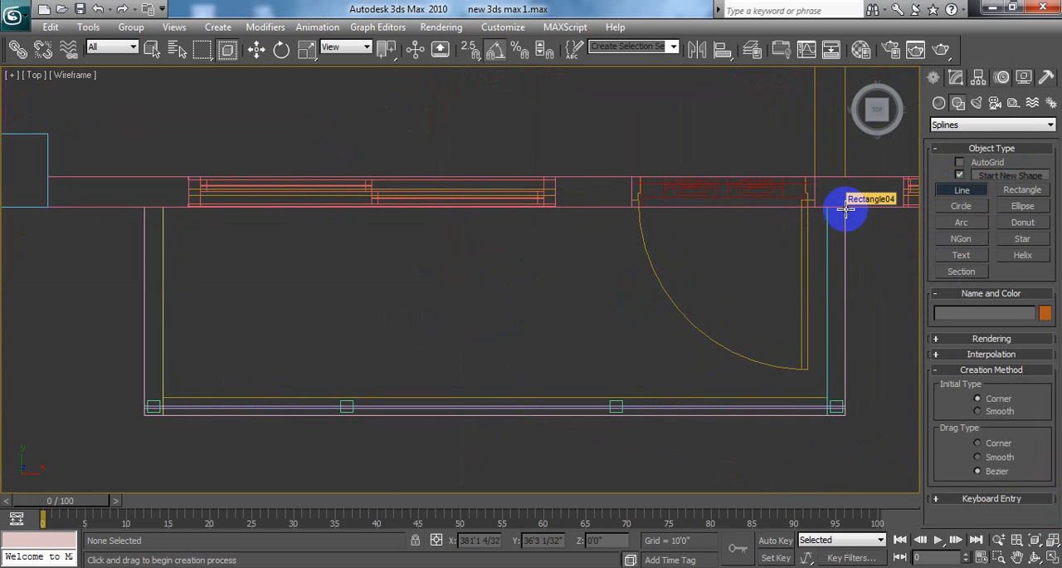
key("s")
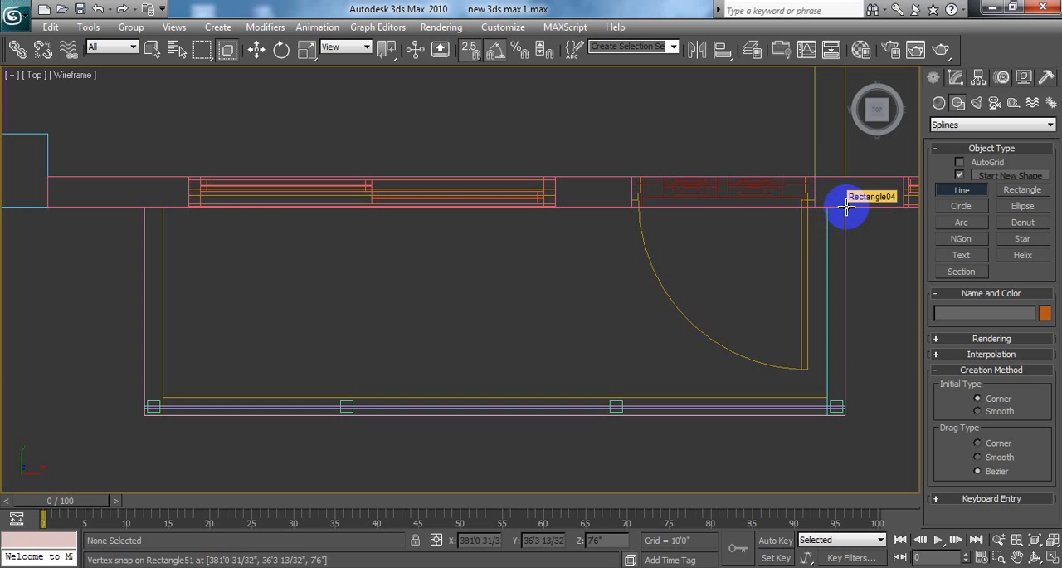
left_click(845, 207)
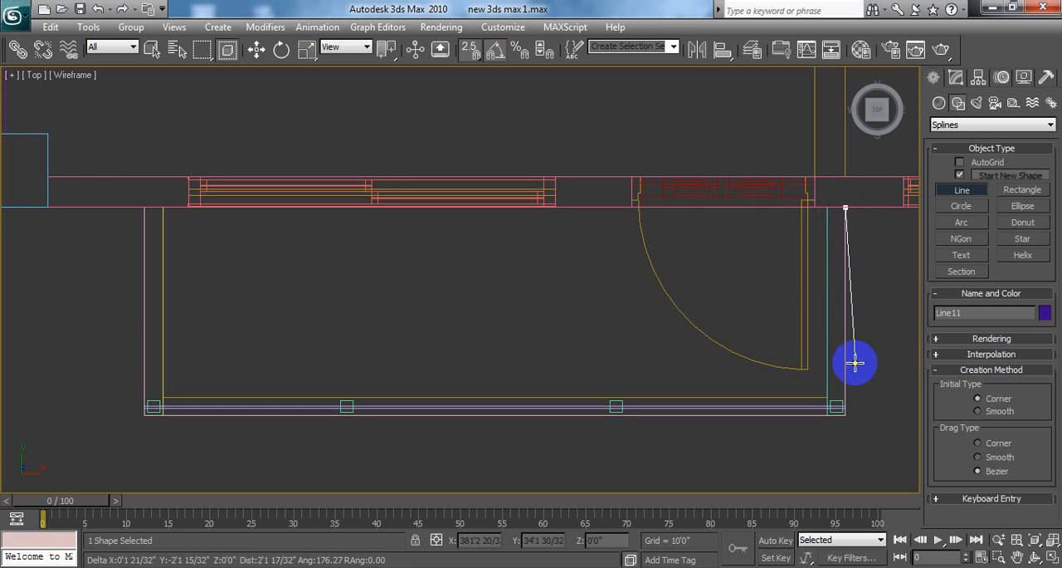
left_click(845, 414)
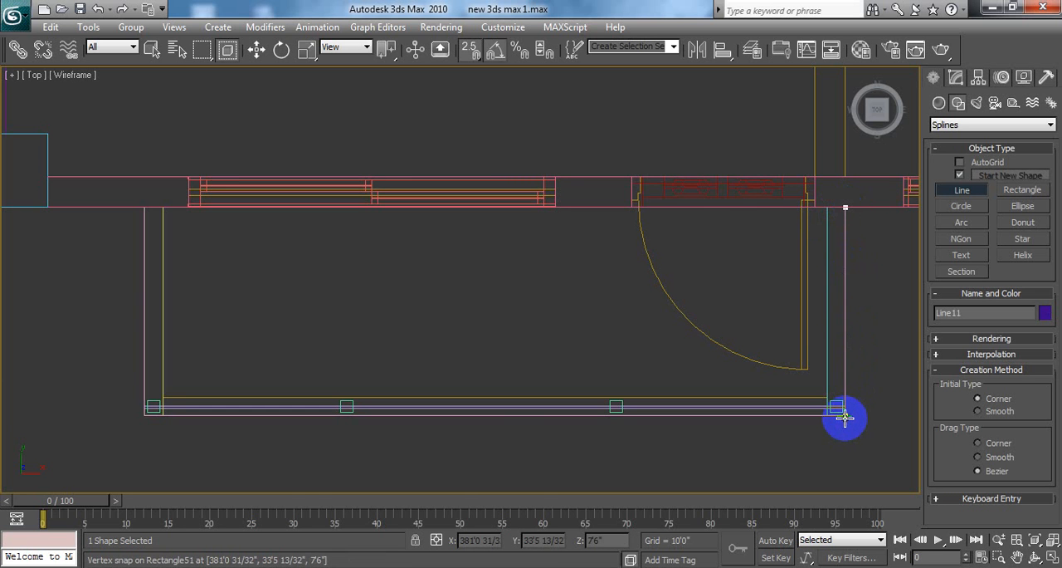
left_click(144, 414)
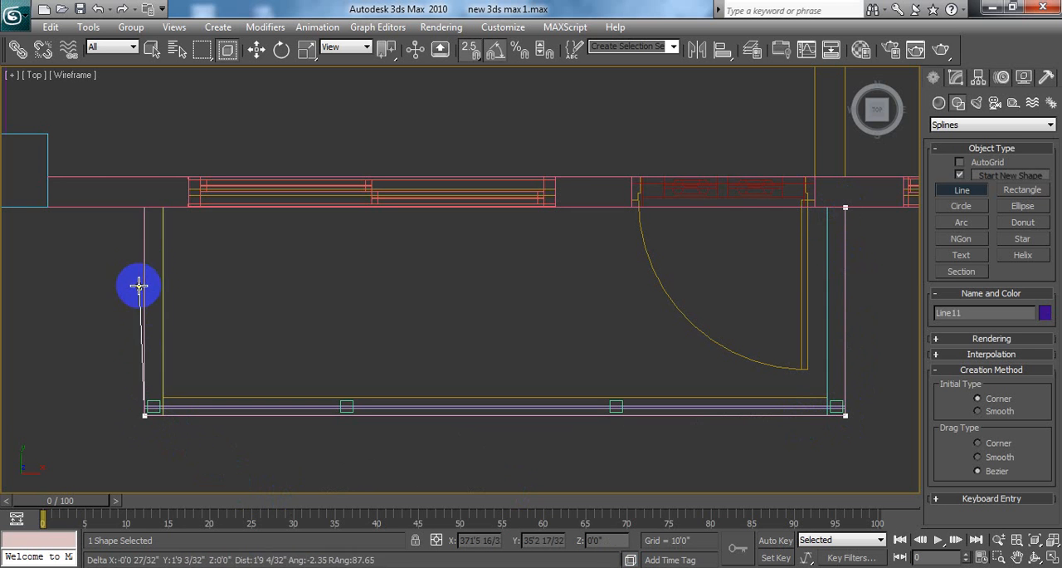
left_click(146, 208)
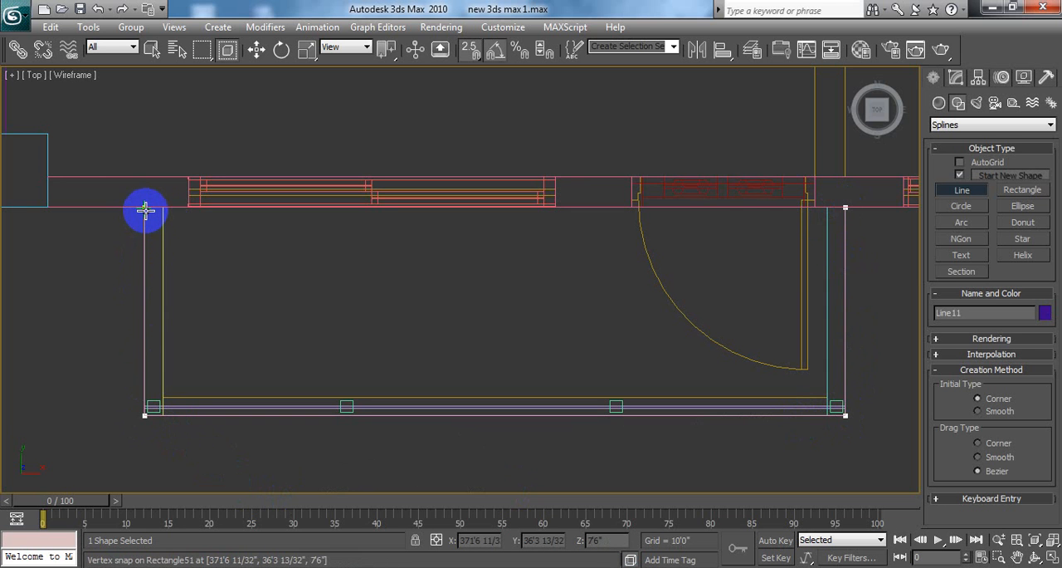
right_click(203, 243)
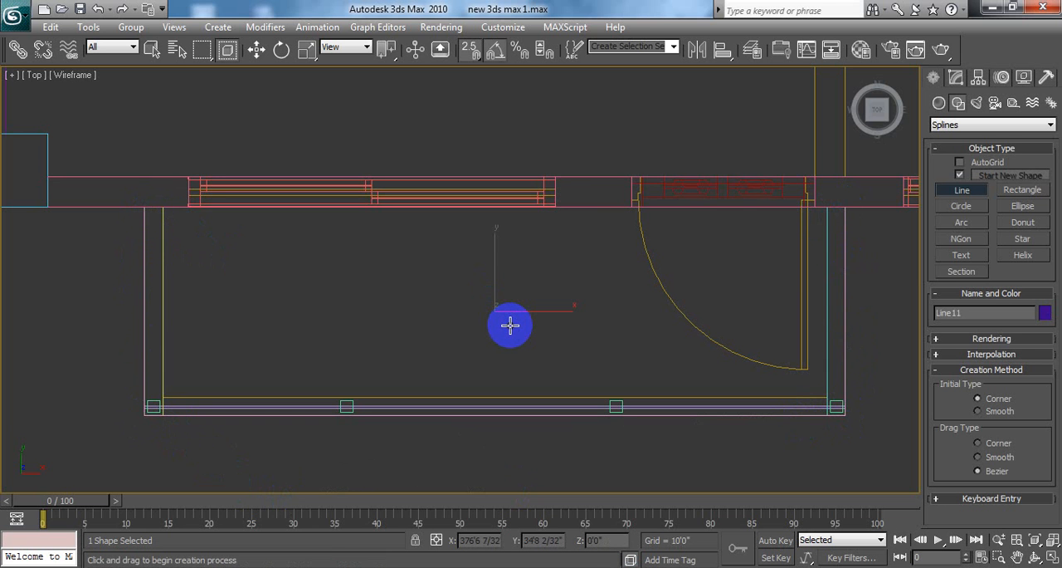
key("w")
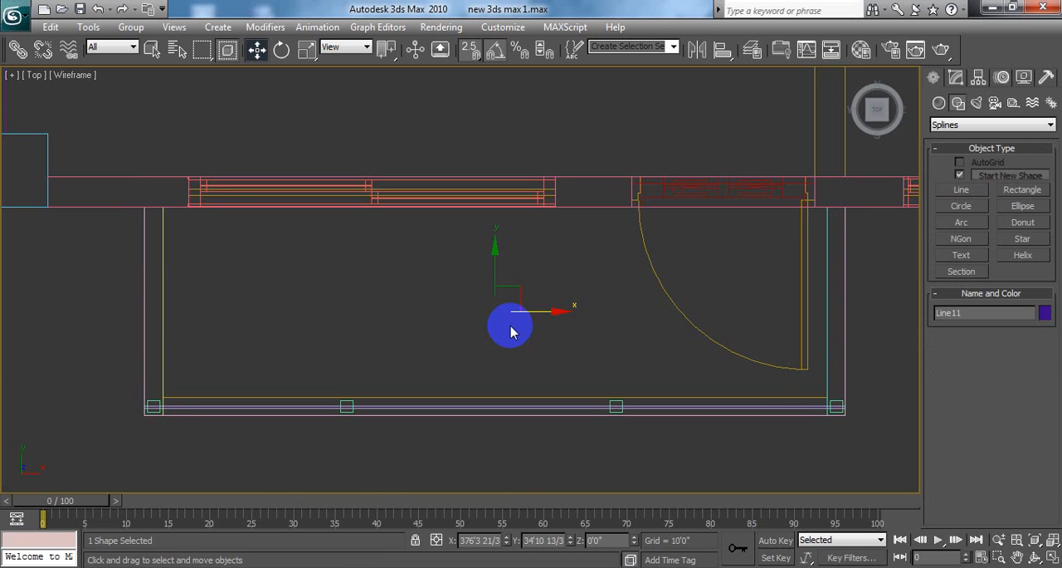
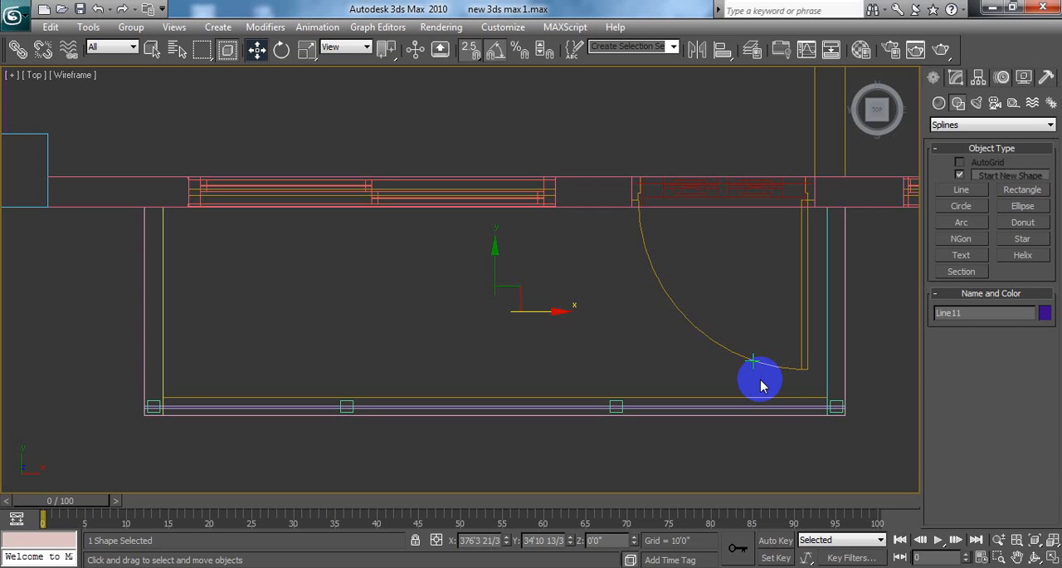
Step: Outline the open balcony line inward to the centres of the corner posts and leave spline editing
middle_click_drag(347, 284, 340, 275)
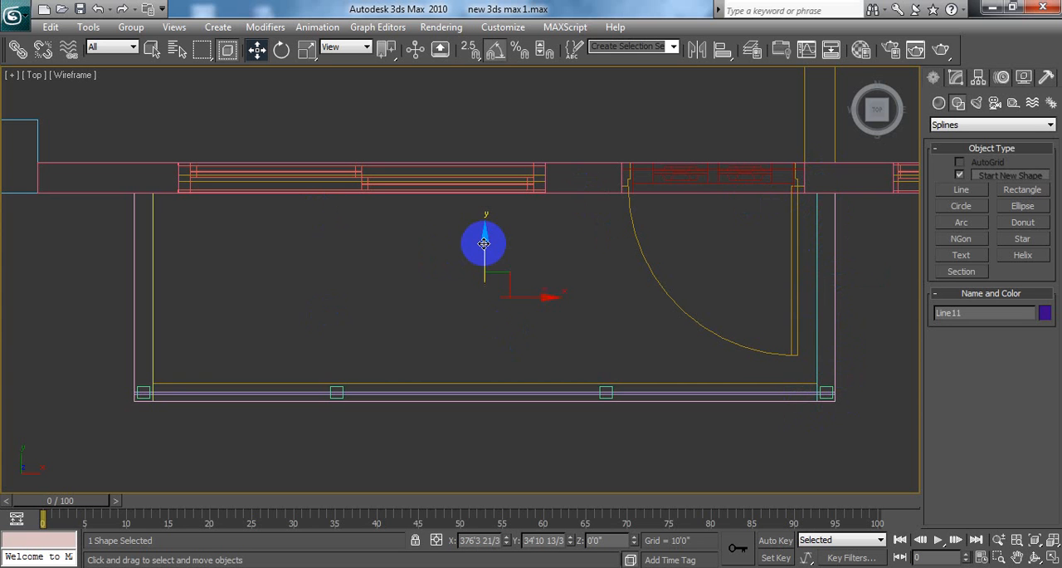
left_click(955, 78)
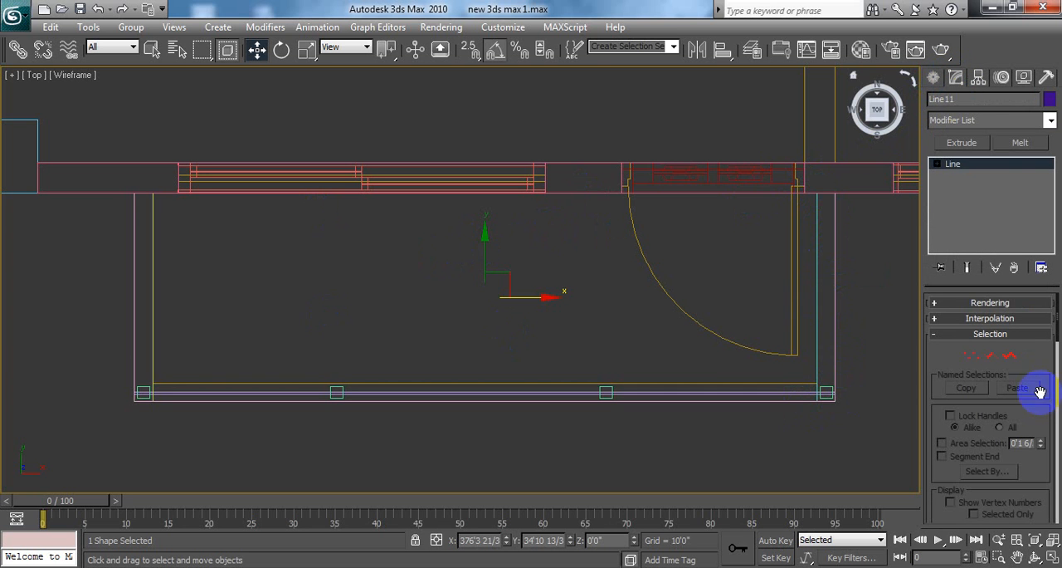
left_click(1012, 357)
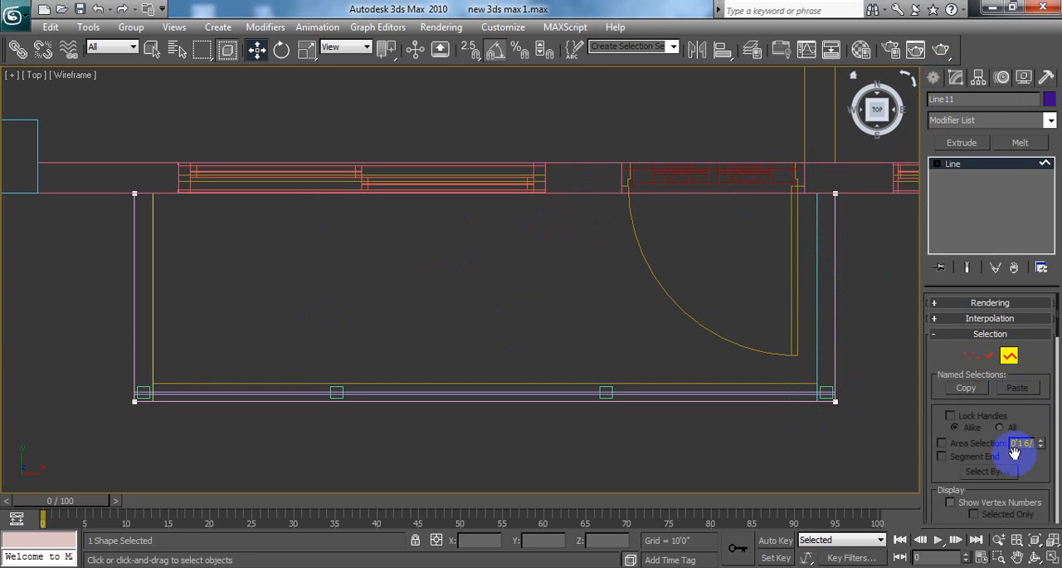
scroll(1041, 429, "down", 10)
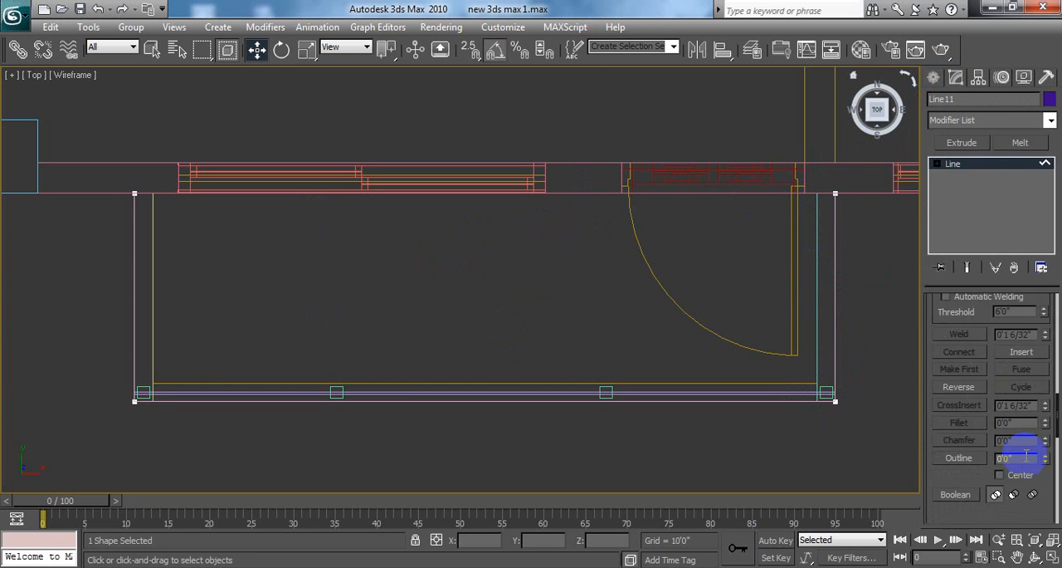
scroll(987, 424, "down", 3)
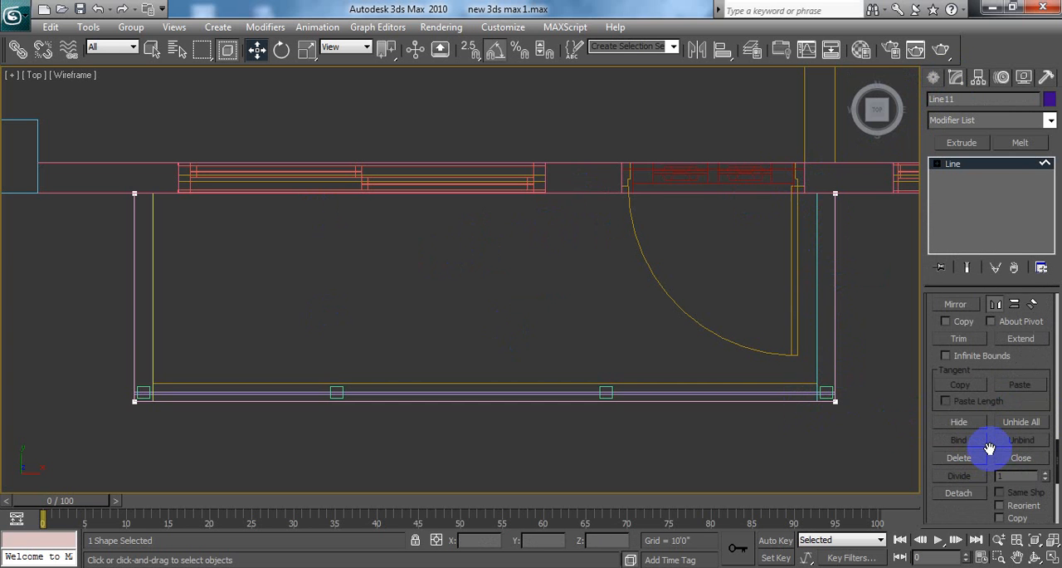
scroll(990, 458, "down", 8)
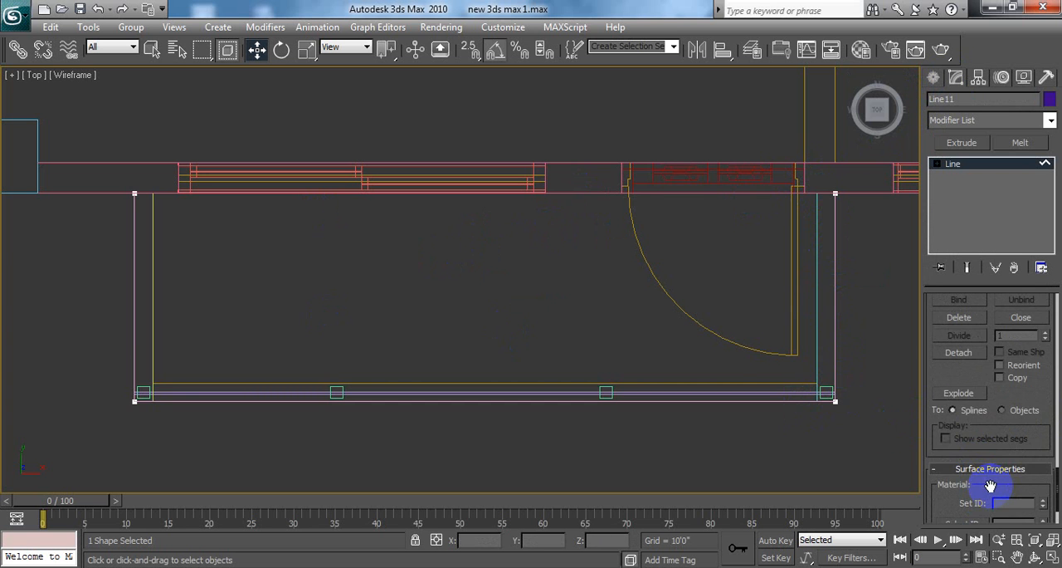
scroll(990, 489, "up", 1)
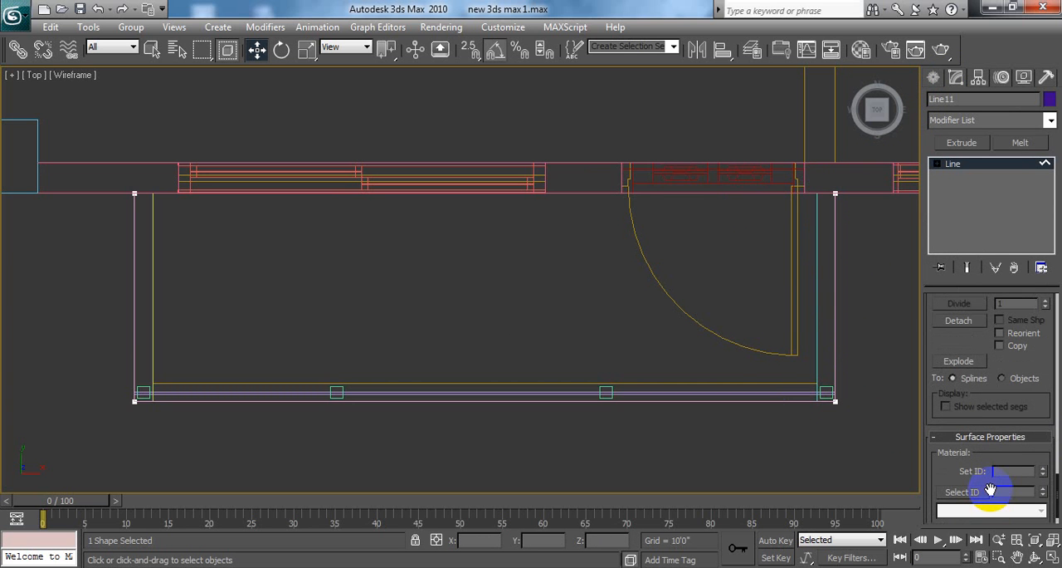
scroll(990, 489, "up", 9)
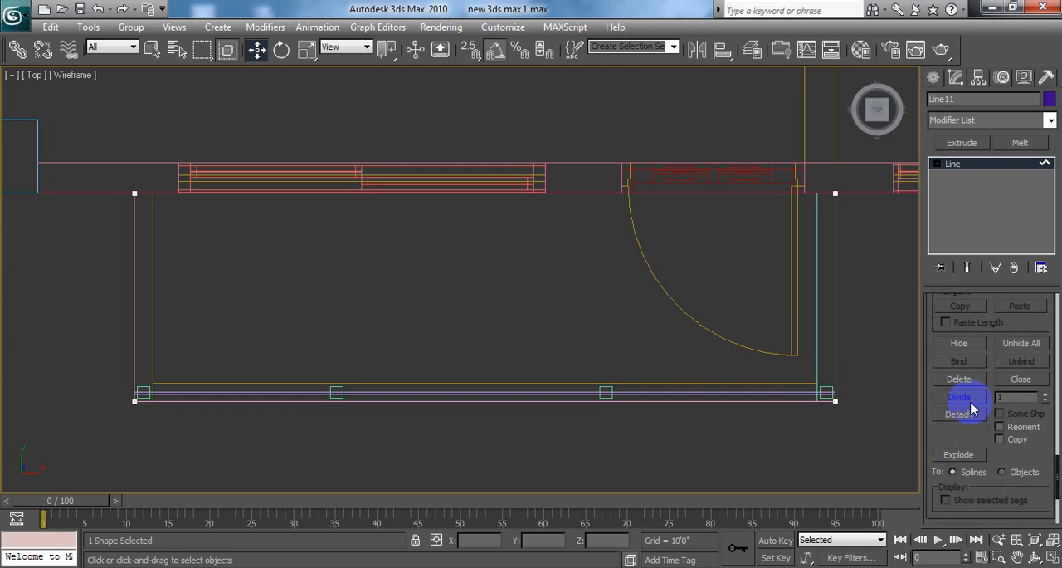
scroll(971, 405, "up", 6)
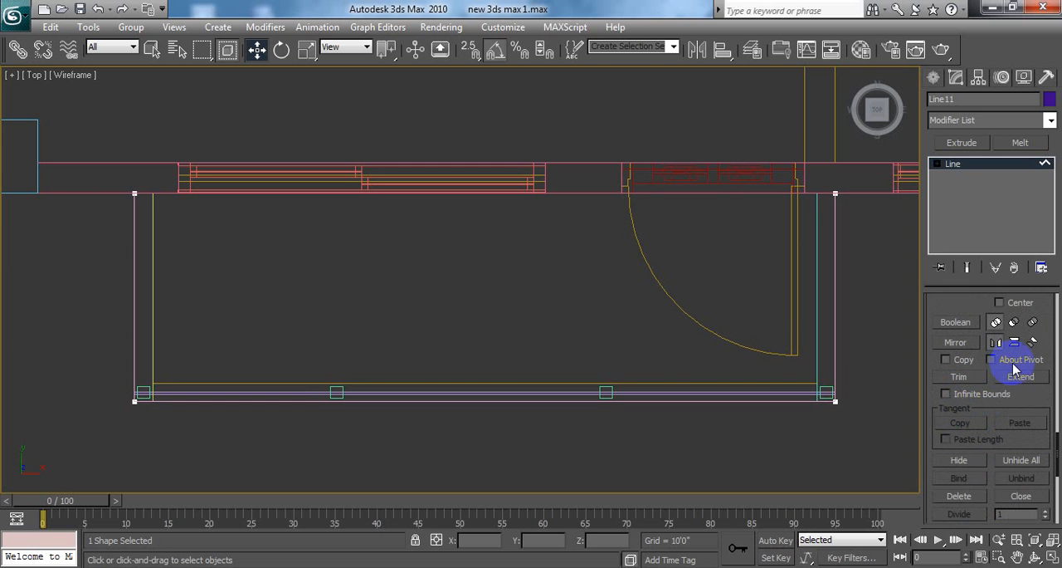
scroll(1014, 365, "down", 2)
scroll(1008, 369, "up", 2)
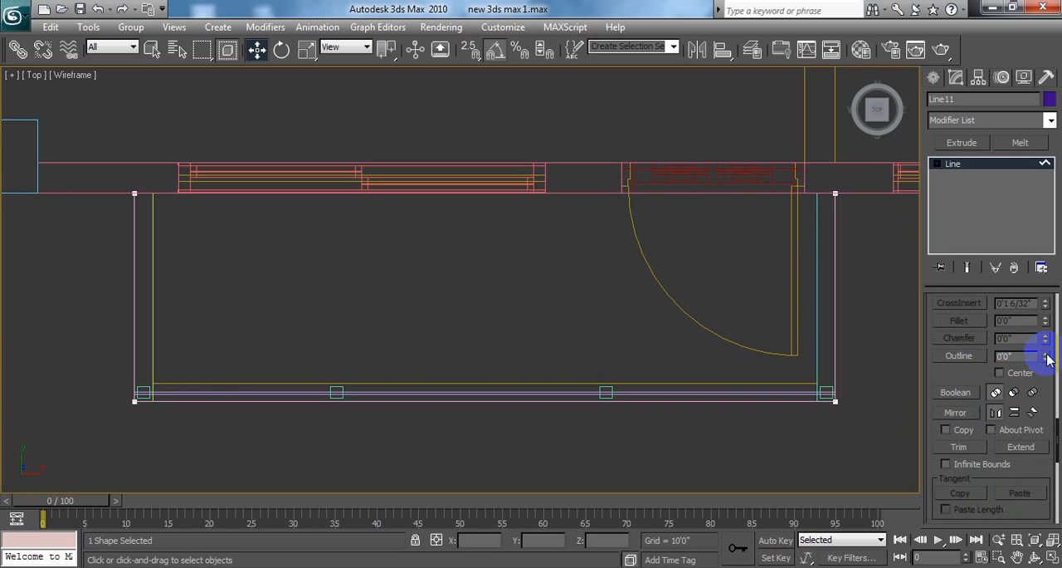
mouse_move(1047, 357)
left_mouse_down()
mouse_move(1035, 327)
mouse_move(1057, 361)
mouse_move(1047, 354)
left_mouse_up()
left_click(973, 357)
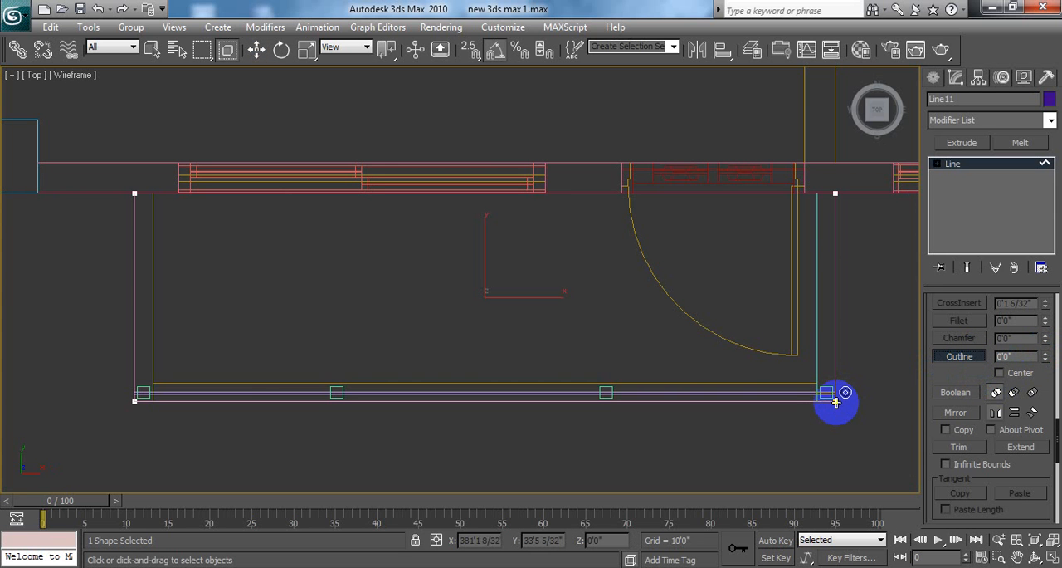
left_click_drag(836, 403, 849, 410)
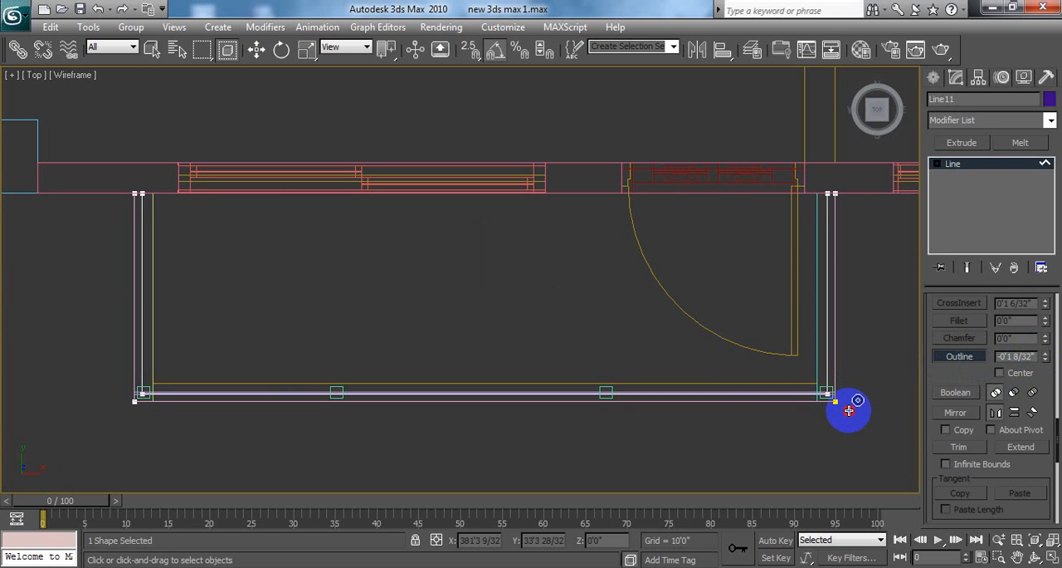
left_click_drag(849, 410, 853, 411)
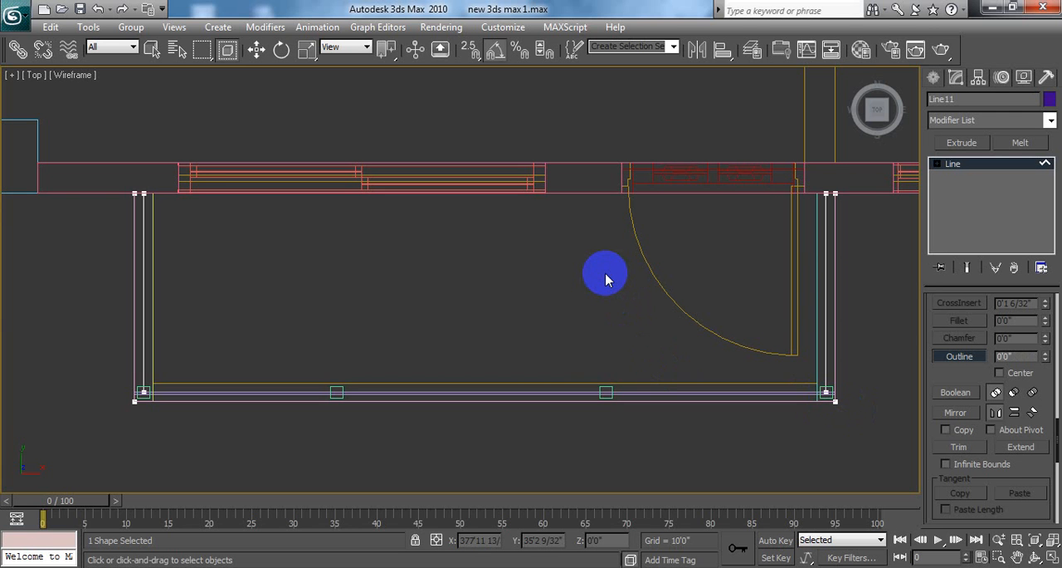
key("w")
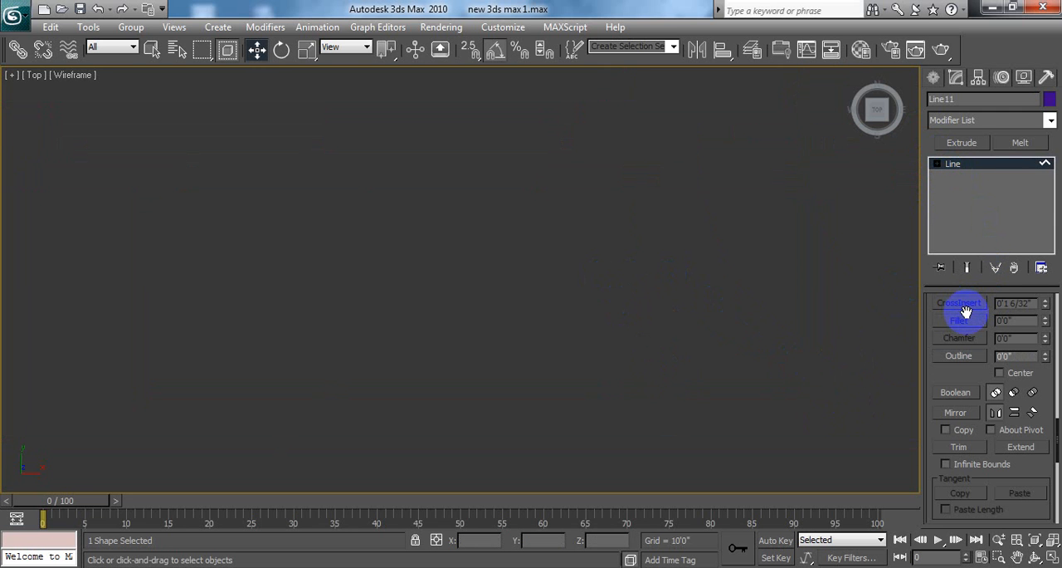
scroll(967, 310, "down", 3)
scroll(973, 312, "up", 10)
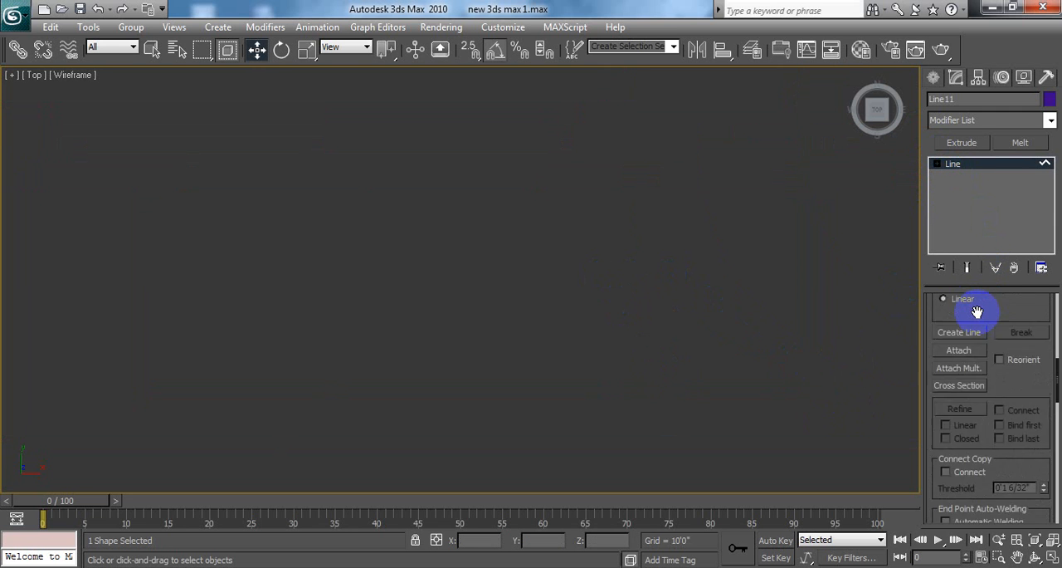
scroll(983, 313, "up", 5)
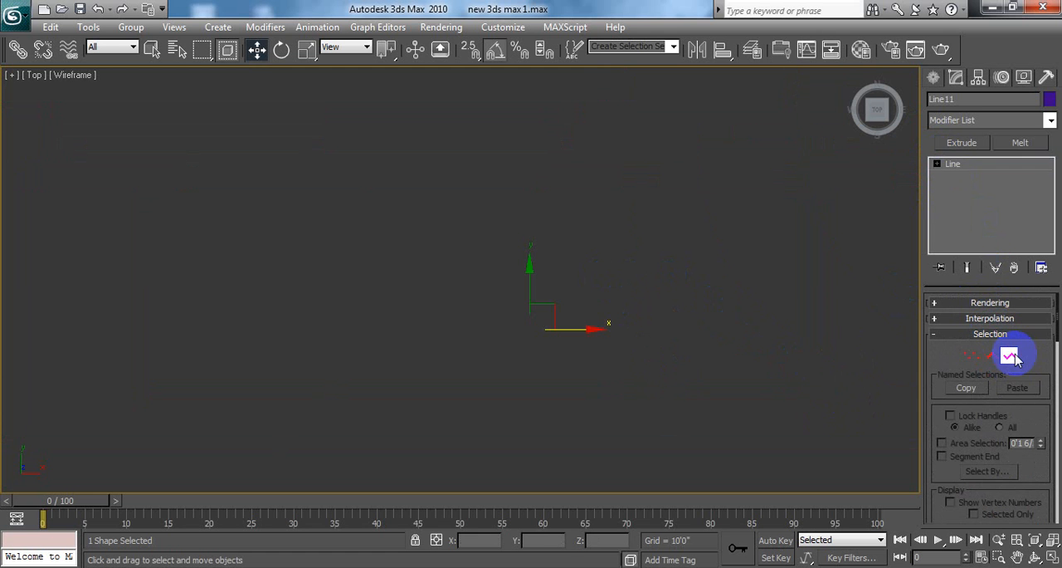
left_click(1011, 356)
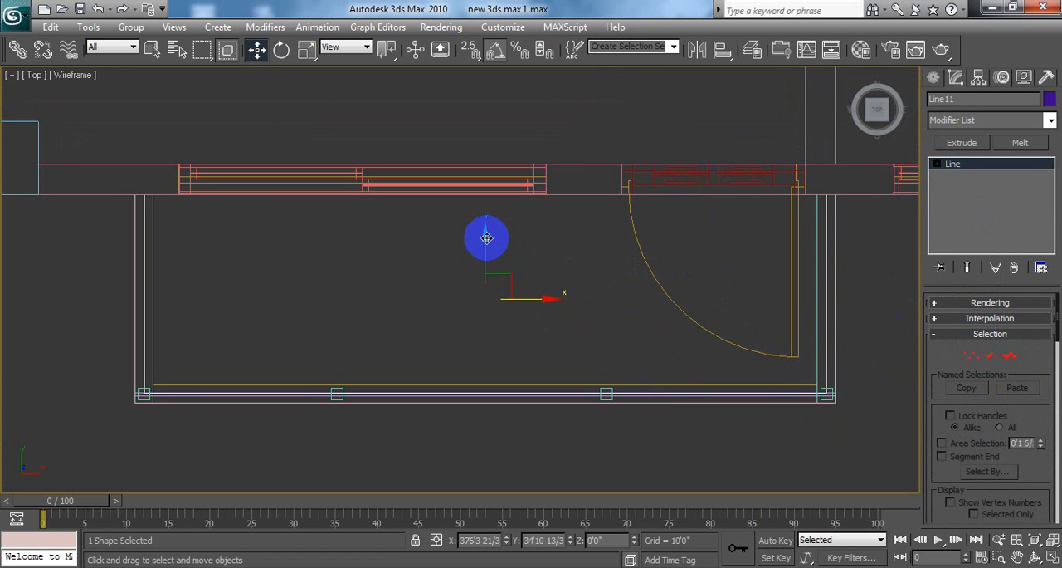
Step: Move the outlined shape along Y past the balcony's front edge, to Y about 34'7"
left_click_drag(486, 238, 494, 219)
left_click_drag(495, 238, 496, 219)
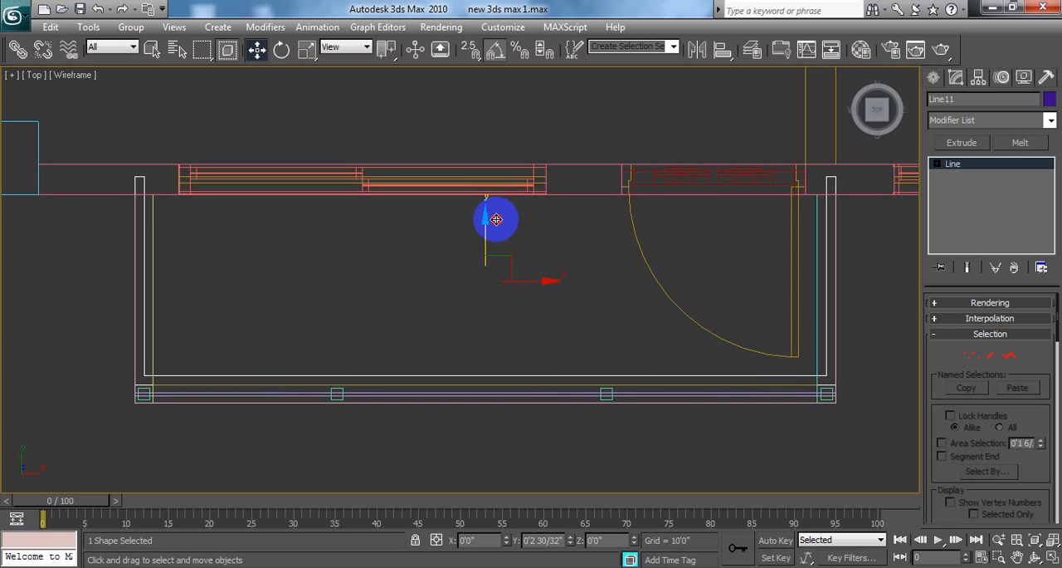
left_click_drag(495, 219, 488, 264)
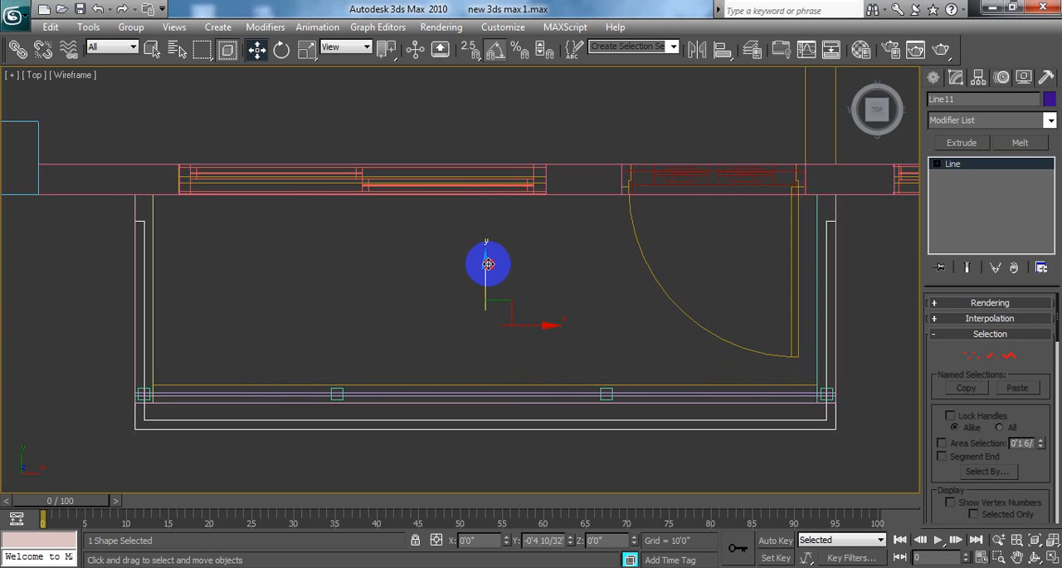
left_click_drag(488, 264, 491, 256)
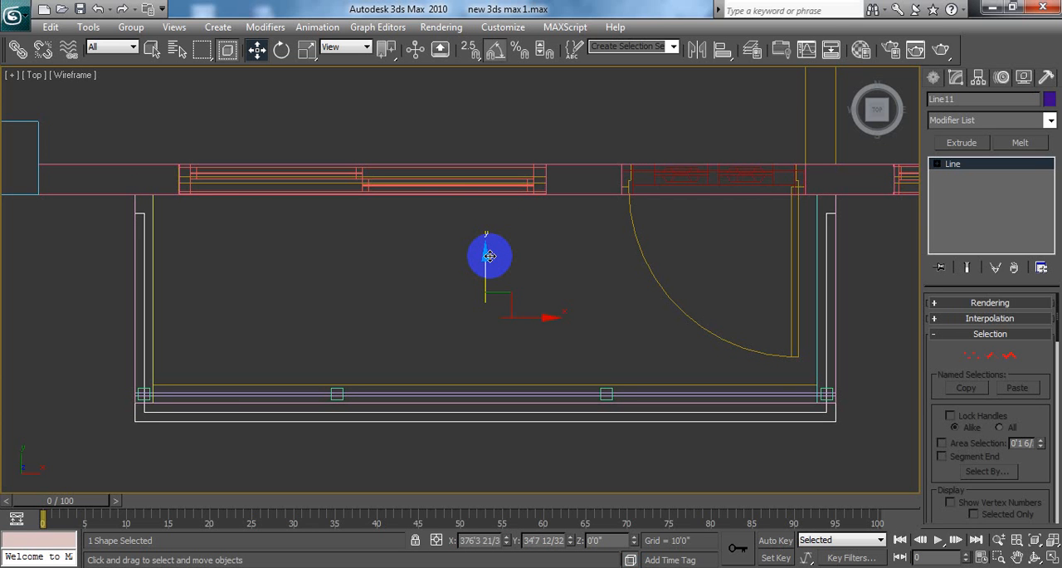
Step: Scale the outlined shape slightly down uniformly and move it along Y back over the front posts, to Y about 34'11"
left_click(307, 51)
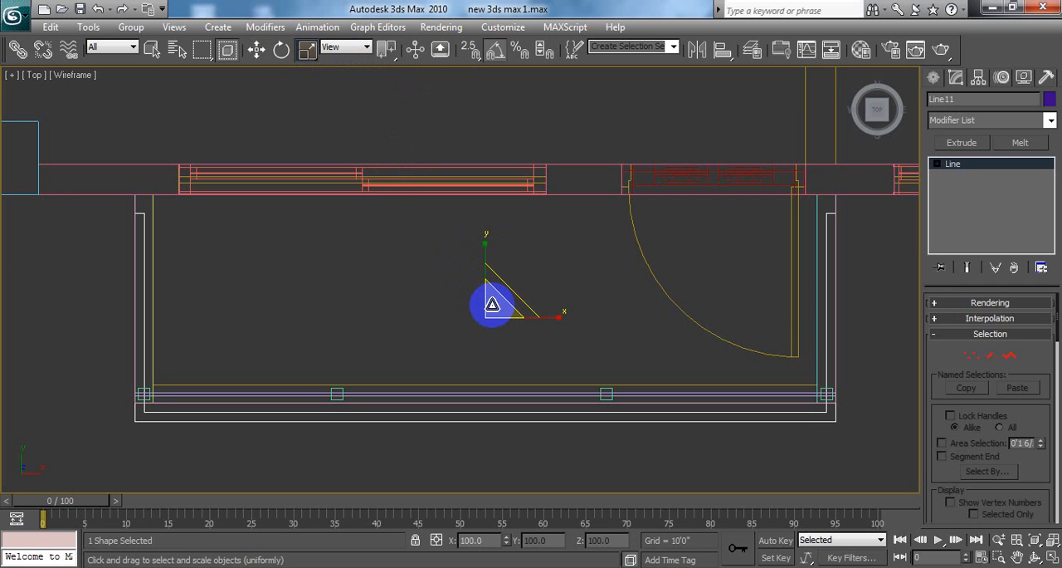
left_click_drag(496, 304, 501, 302)
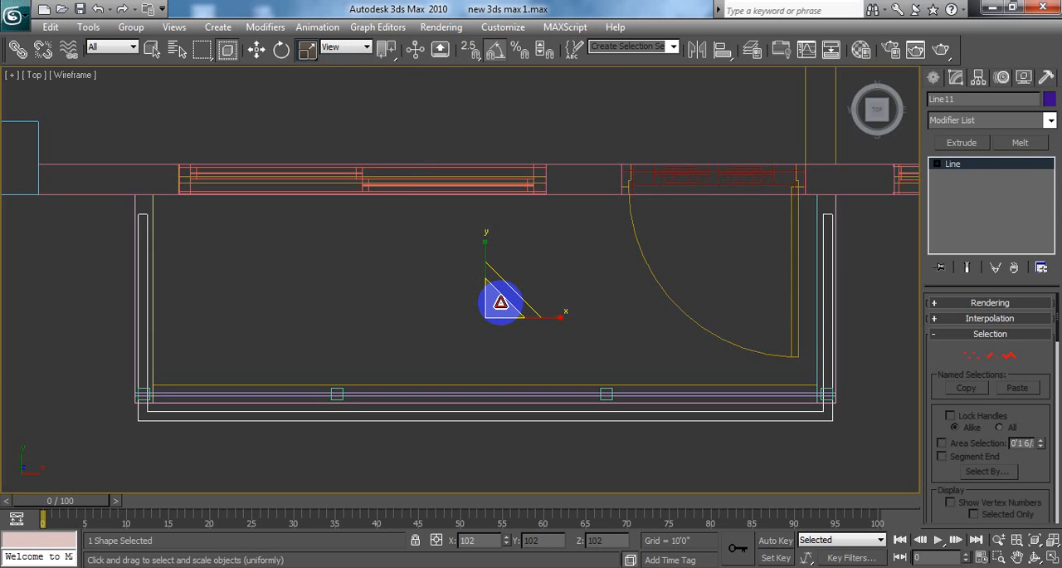
left_click_drag(501, 302, 497, 232)
key("w")
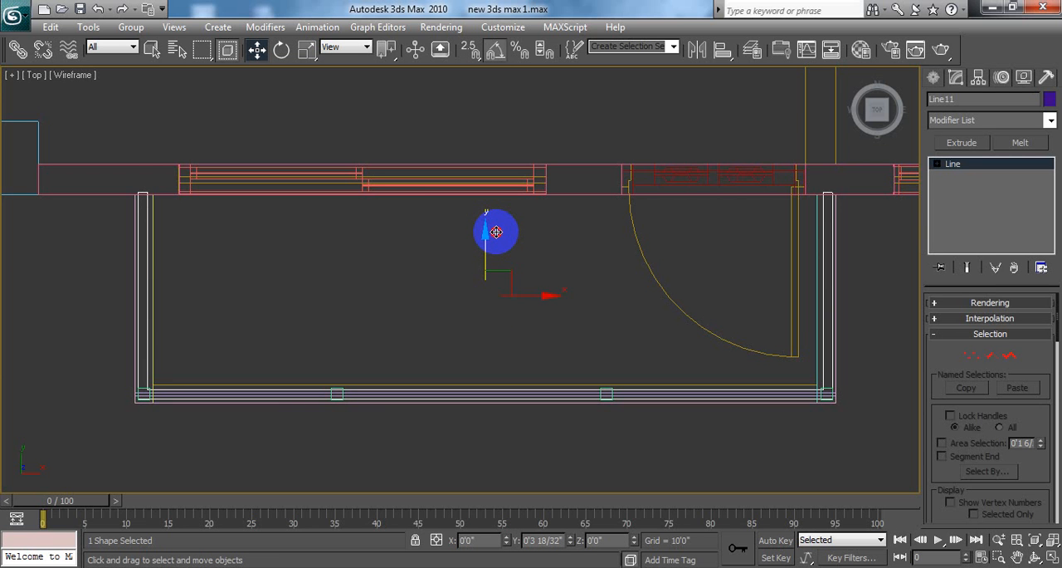
left_click_drag(496, 232, 496, 233)
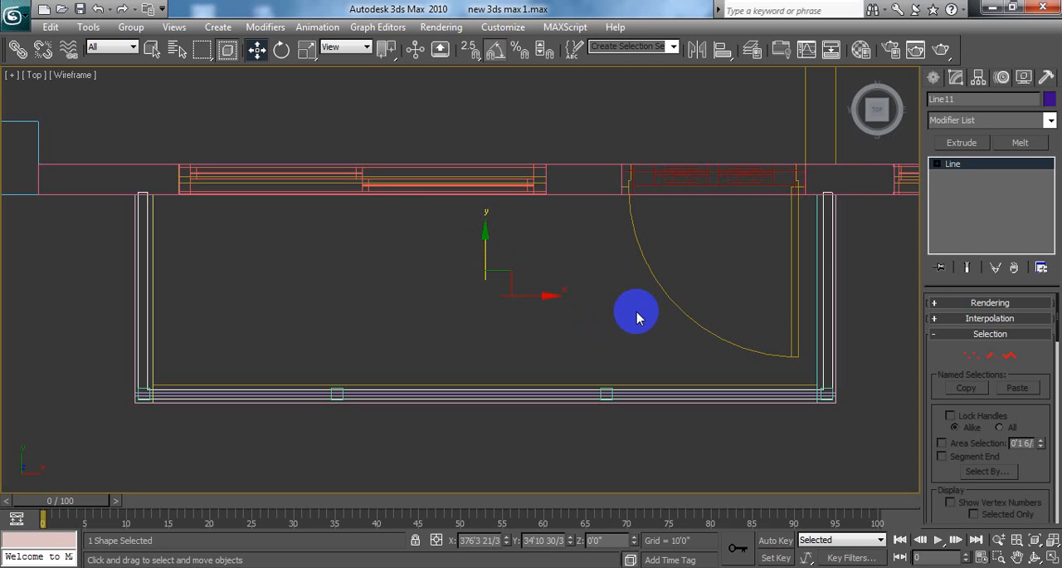
Step: Extrude the outlined shape by 3'3" and show it in the four-viewport layout
left_click(961, 143)
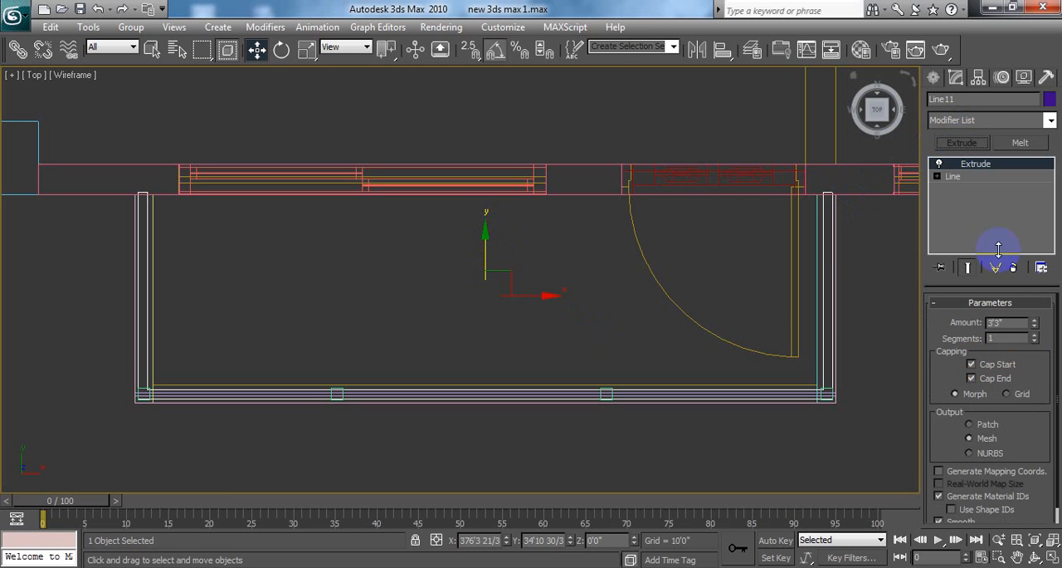
double_click(1000, 323)
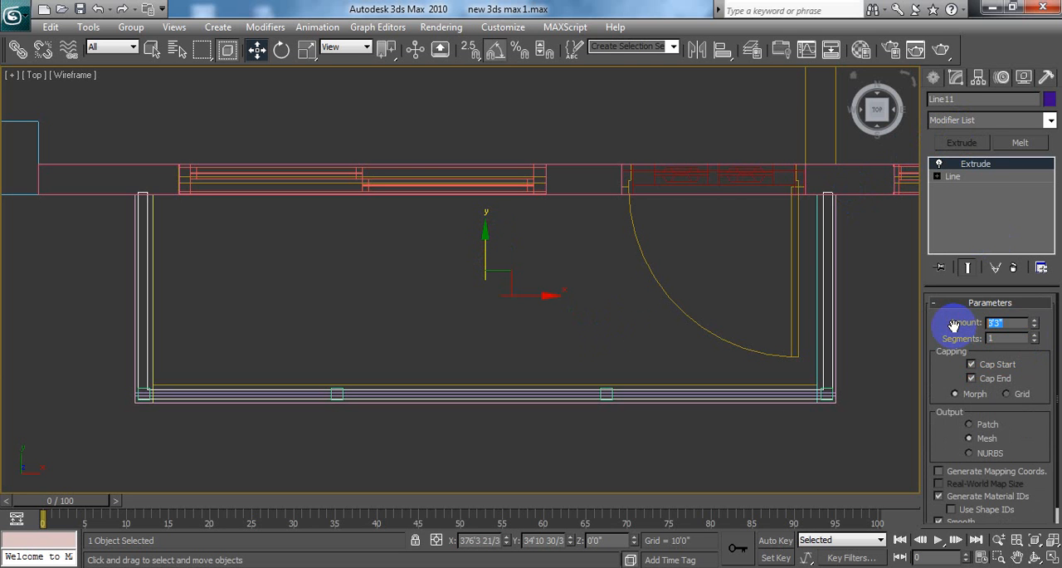
left_click(934, 77)
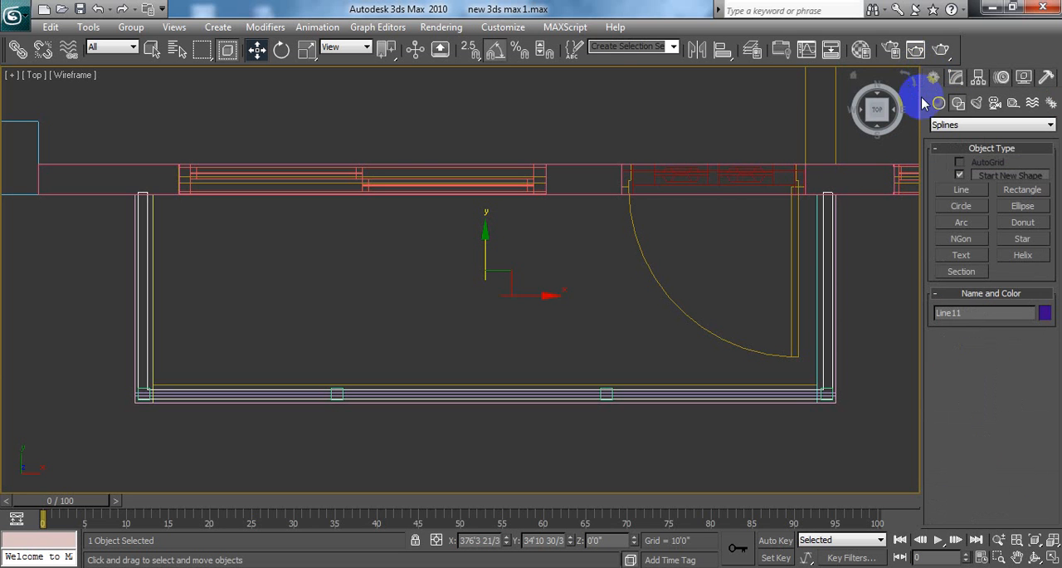
left_click(1050, 558)
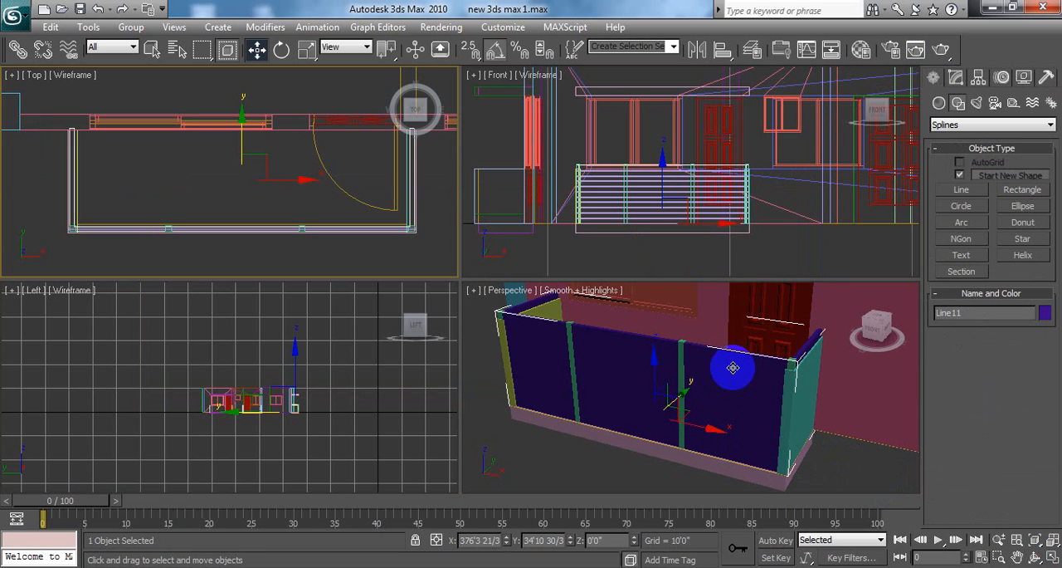
Step: Undo the extrusion and the earlier edits back to the open three-segment line around the balcony
left_click(733, 368)
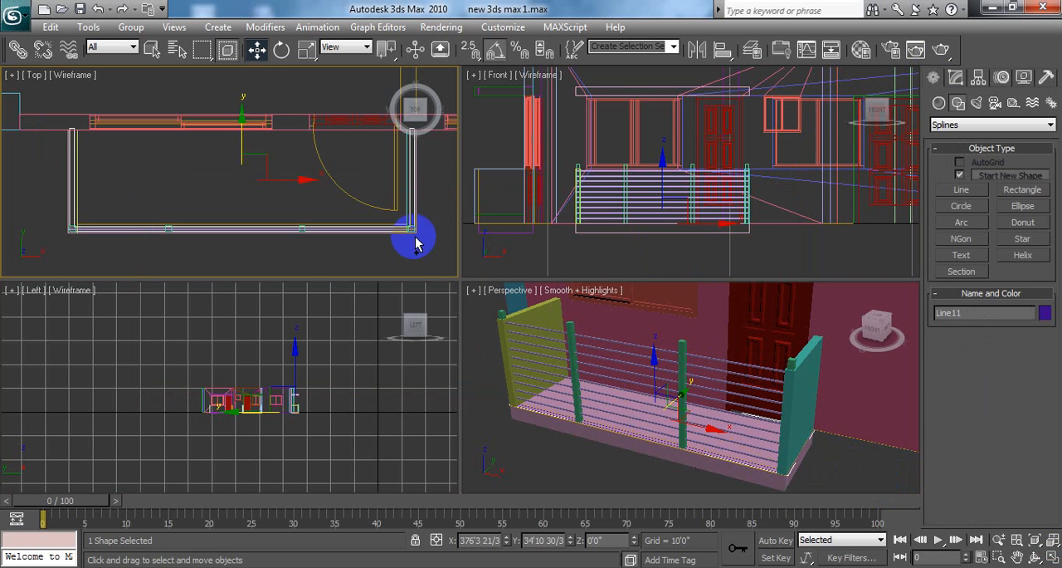
left_click_drag(415, 237, 407, 277)
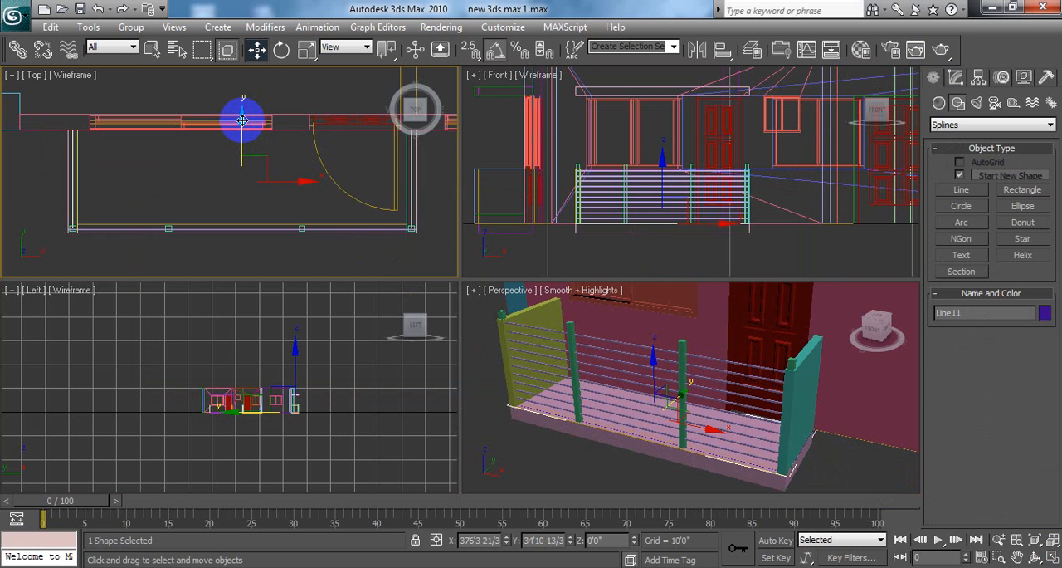
left_click_drag(240, 119, 253, 91)
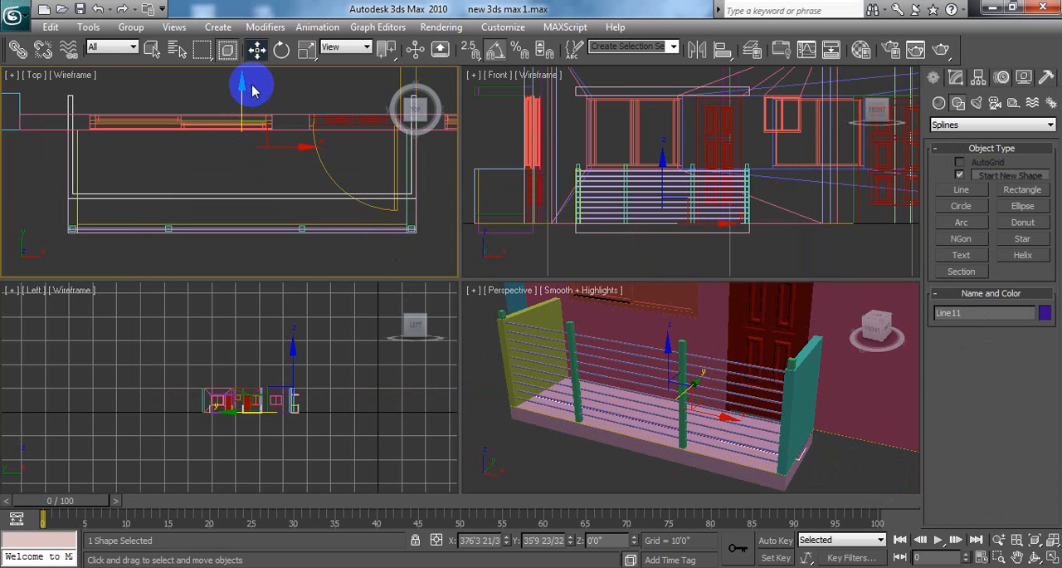
key("ctrl+z")
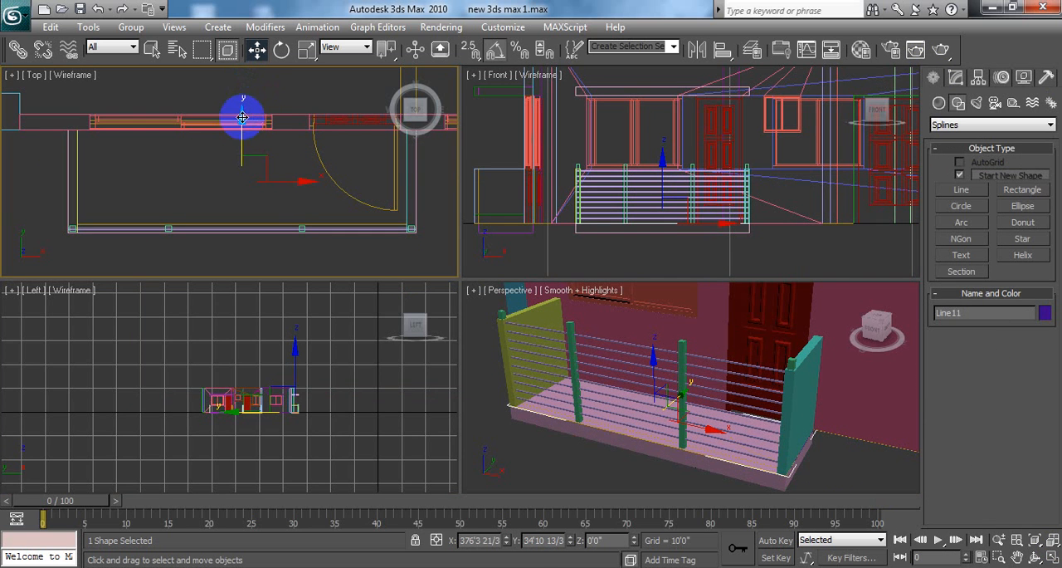
Step: Move the open line along Y toward the house, to Y about 36'3", and enlarge the Top view
left_click_drag(240, 114, 249, 56)
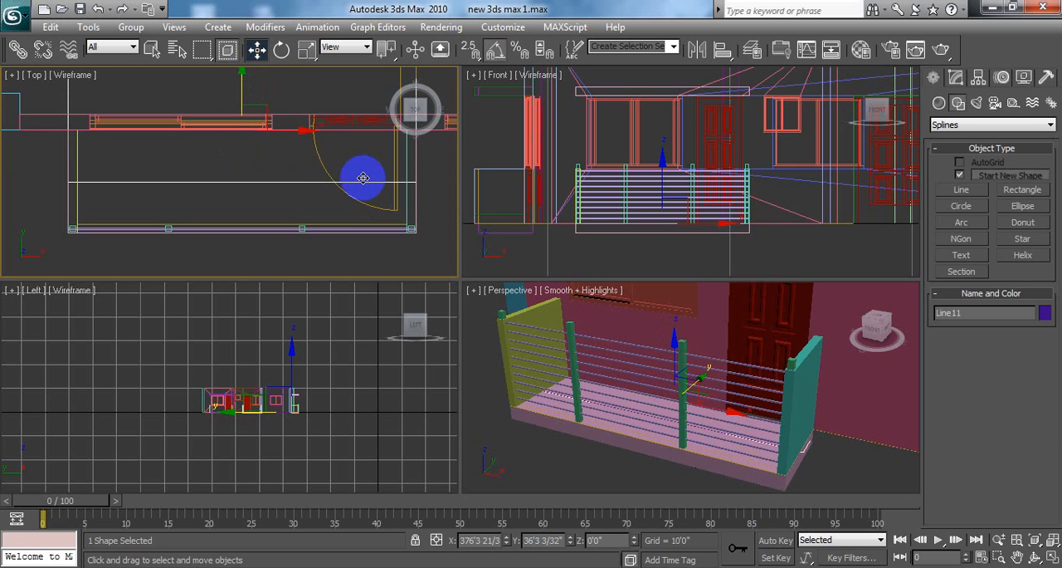
left_click(1054, 563)
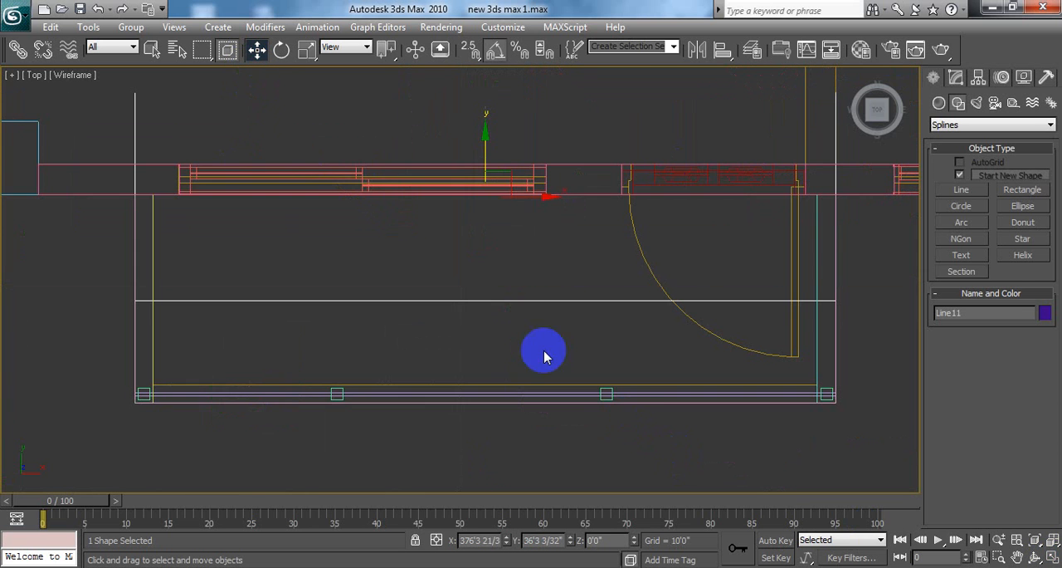
Step: Apply a Sweep modifier to the open three-segment line around the balcony
middle_click_drag(491, 268, 482, 296)
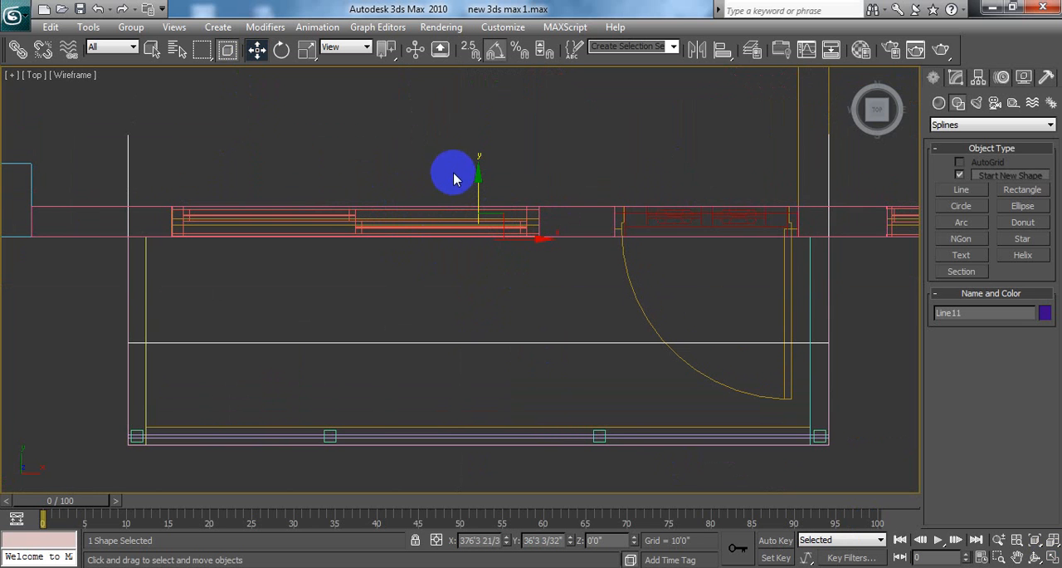
left_click(957, 88)
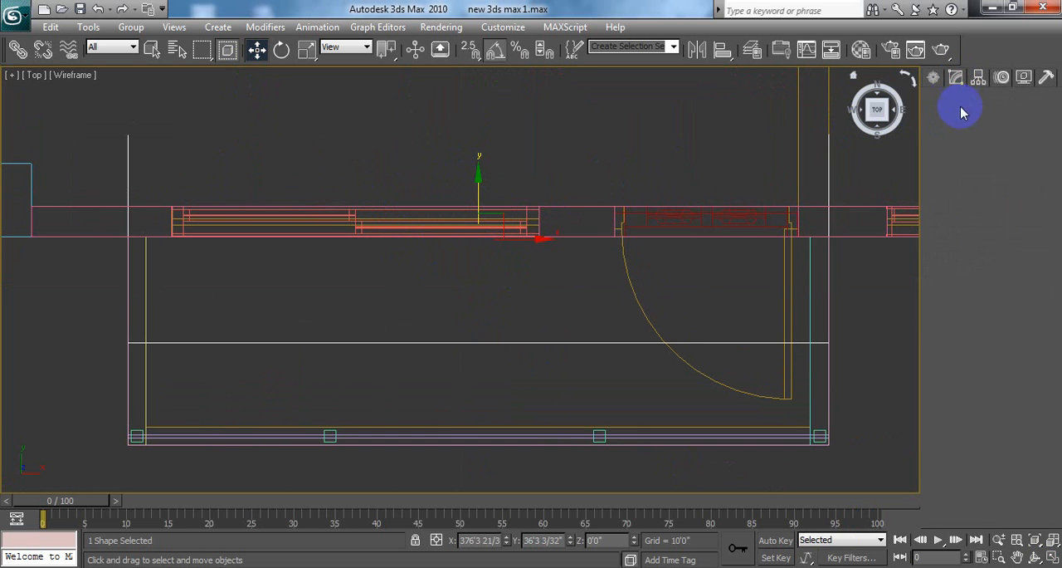
left_click(983, 121)
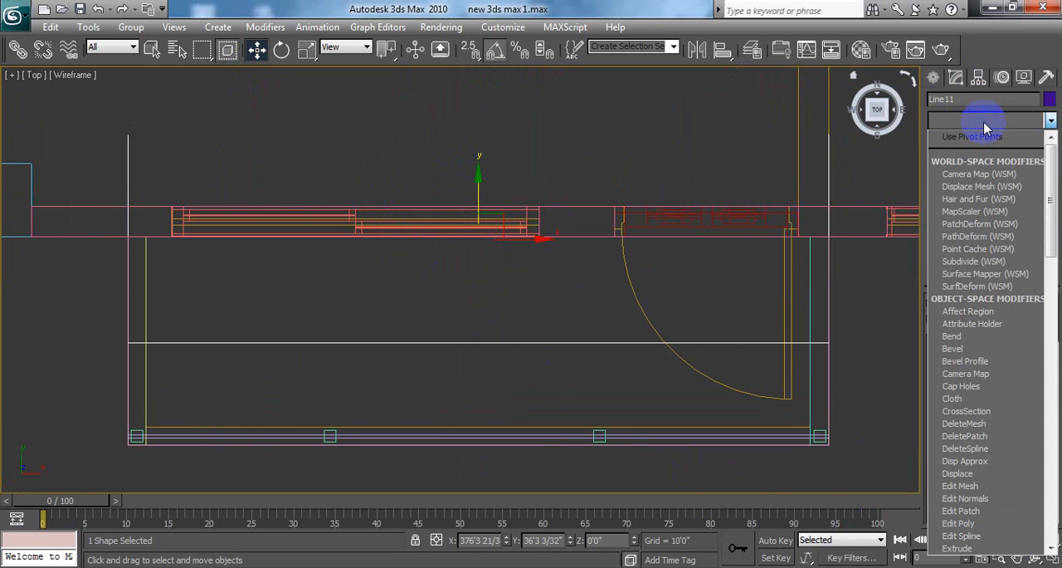
scroll(984, 121, "down", 3)
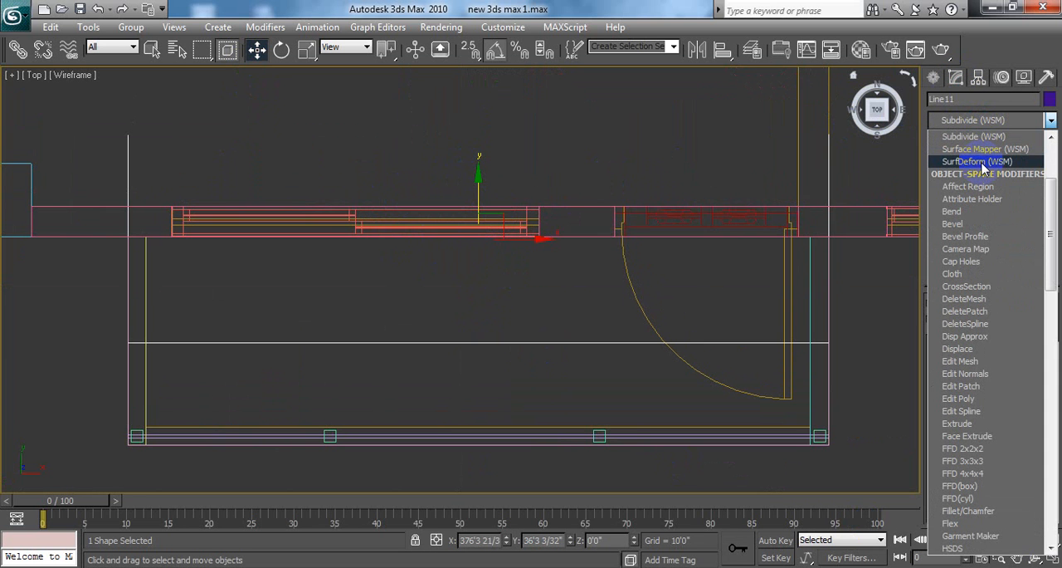
key("w")
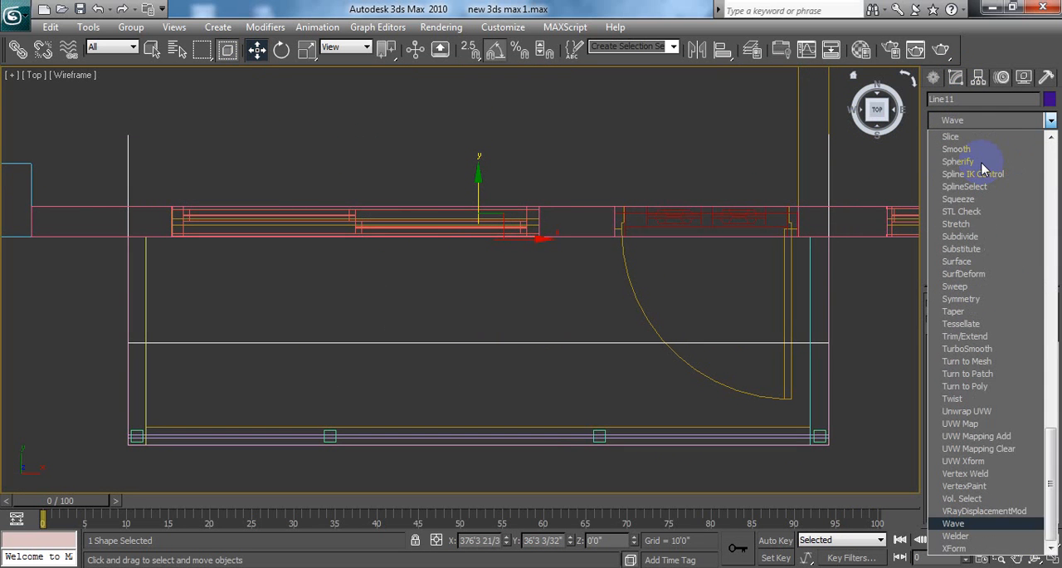
left_click(967, 286)
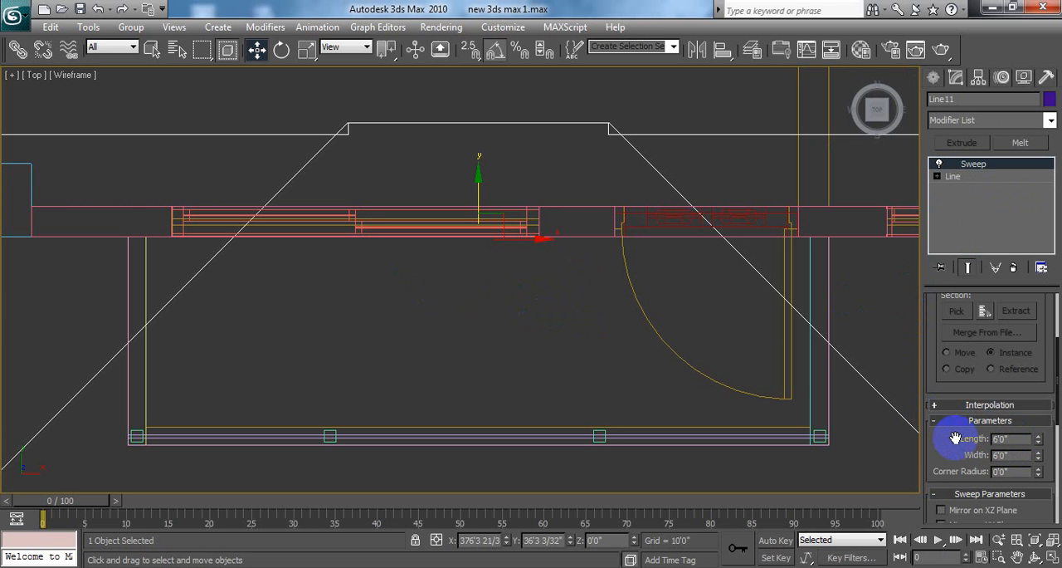
Step: Set the sweep's built-in section to Cylinder
scroll(952, 436, "down", 4)
scroll(954, 437, "up", 8)
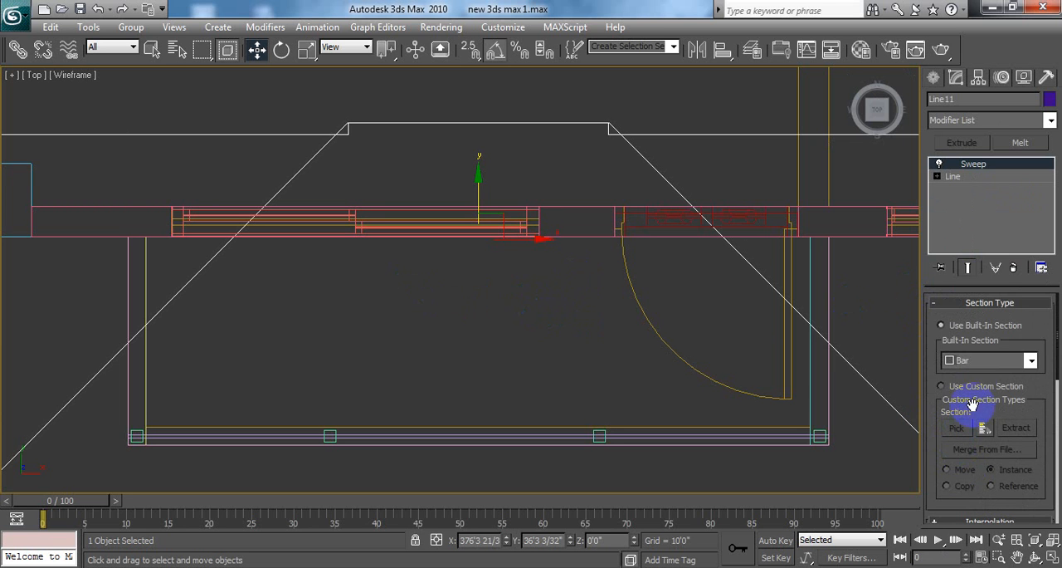
left_click(1029, 360)
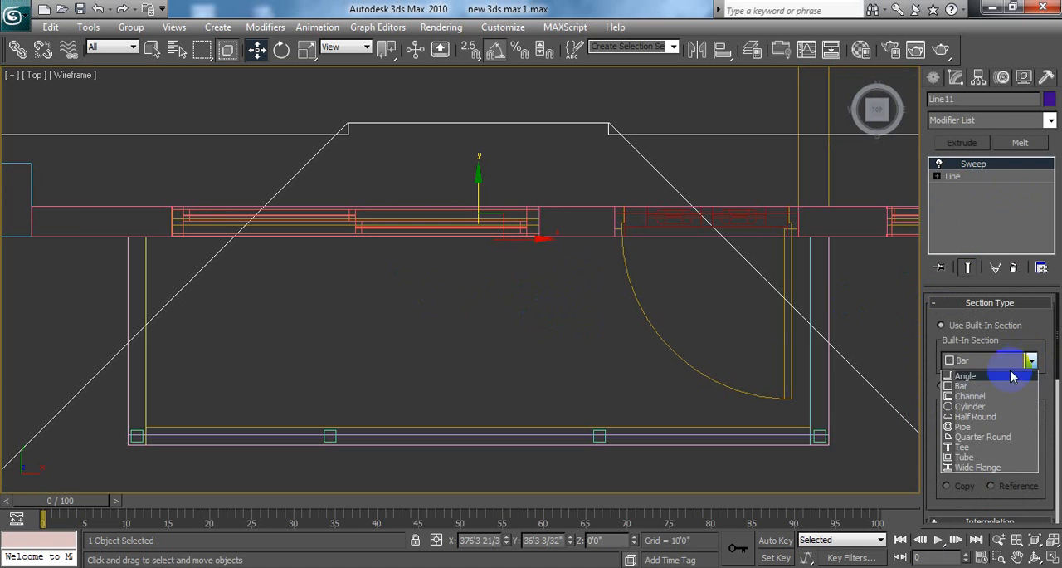
left_click(967, 406)
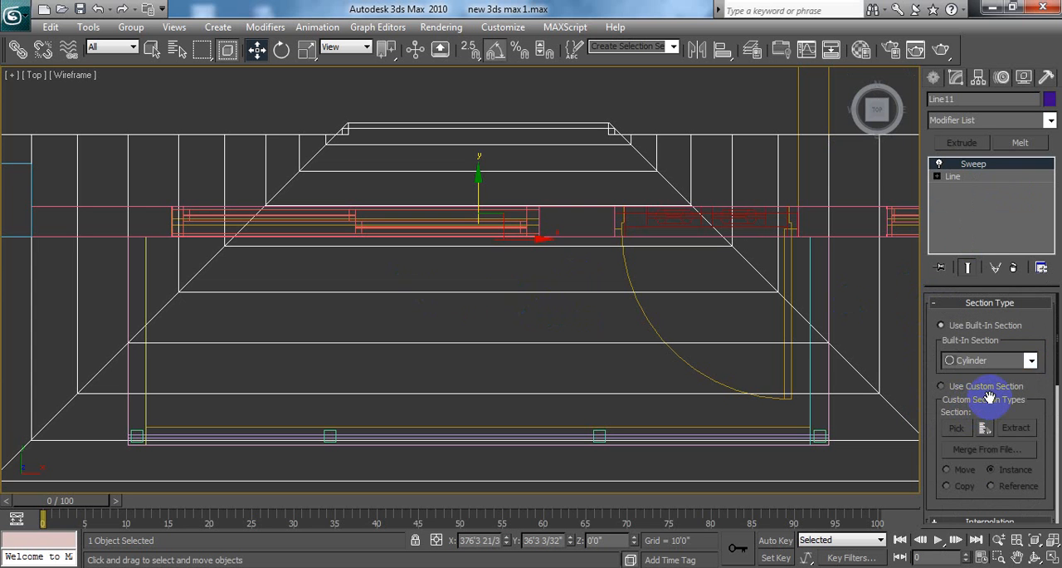
Step: Try a 3" radius for the sweep's cylinder section, and reduce it to 1.5"
scroll(989, 396, "down", 4)
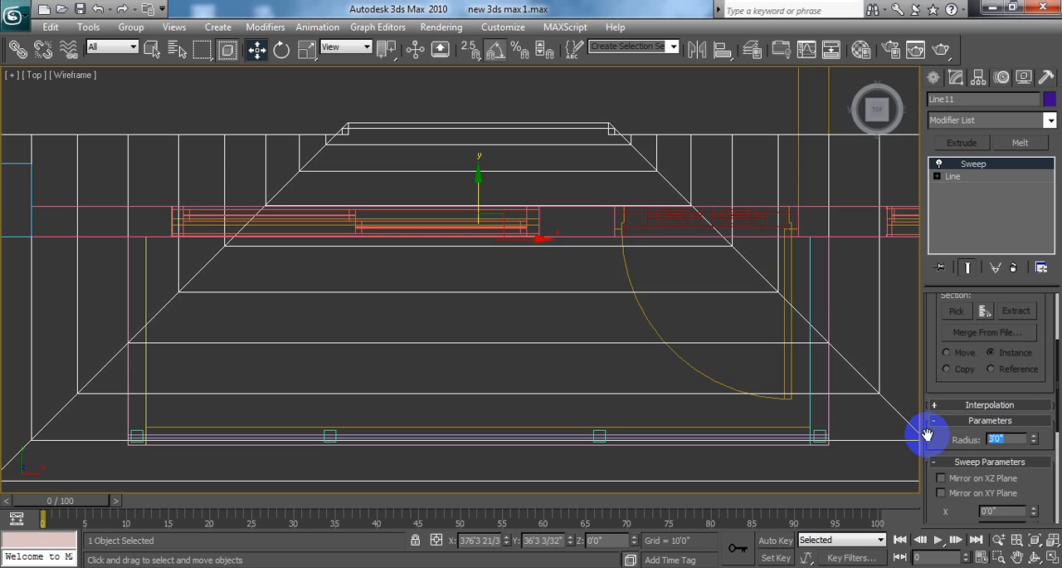
type("3")
type("'")
key("Return")
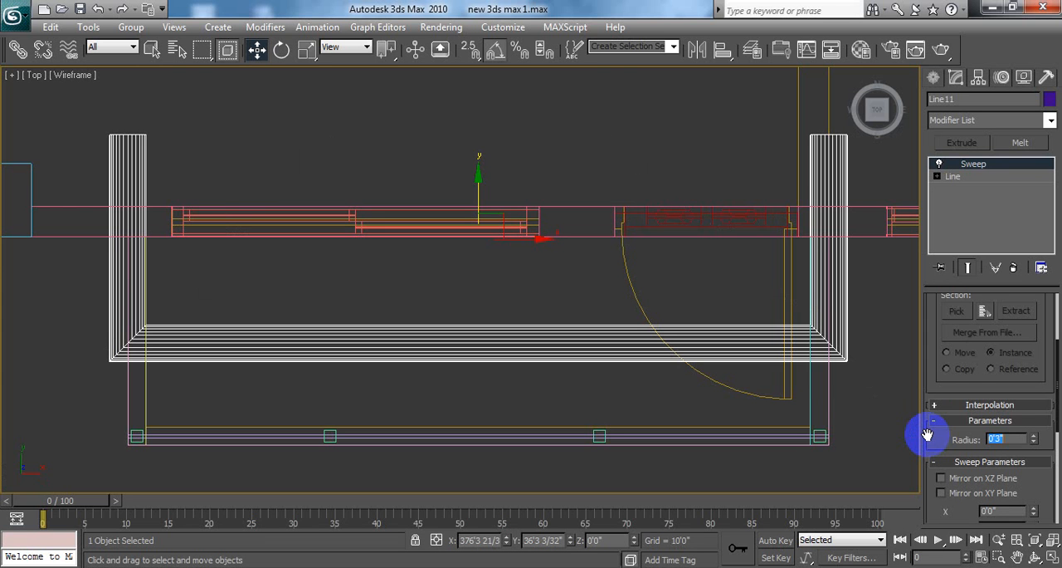
type("1.5\"")
key("Return")
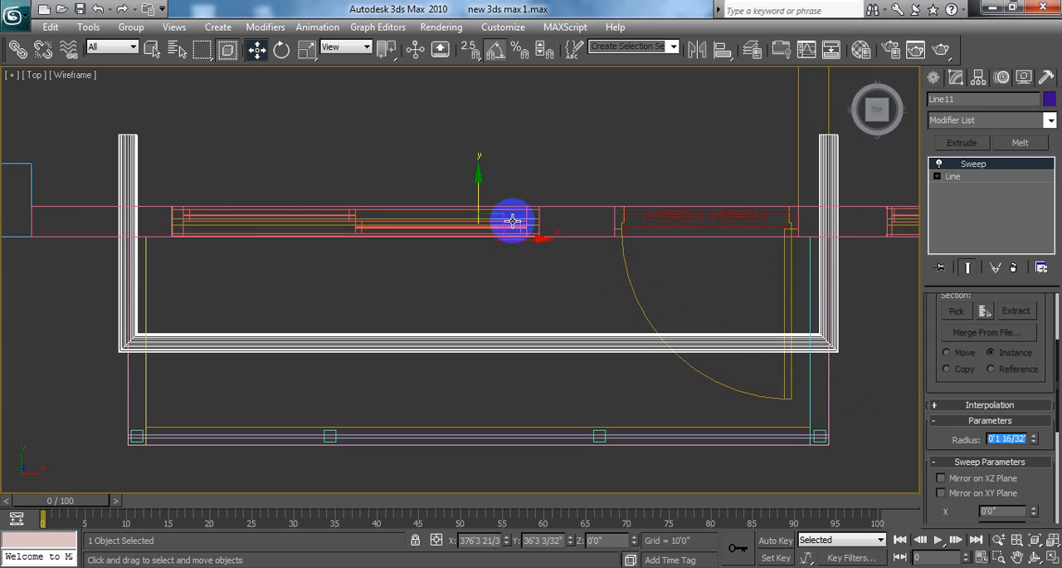
Step: Move the swept handrail along Y over the front posts, to Y about 34'11", and raise it to the post tops, to Z about 3'2"
left_click_drag(478, 176, 484, 267)
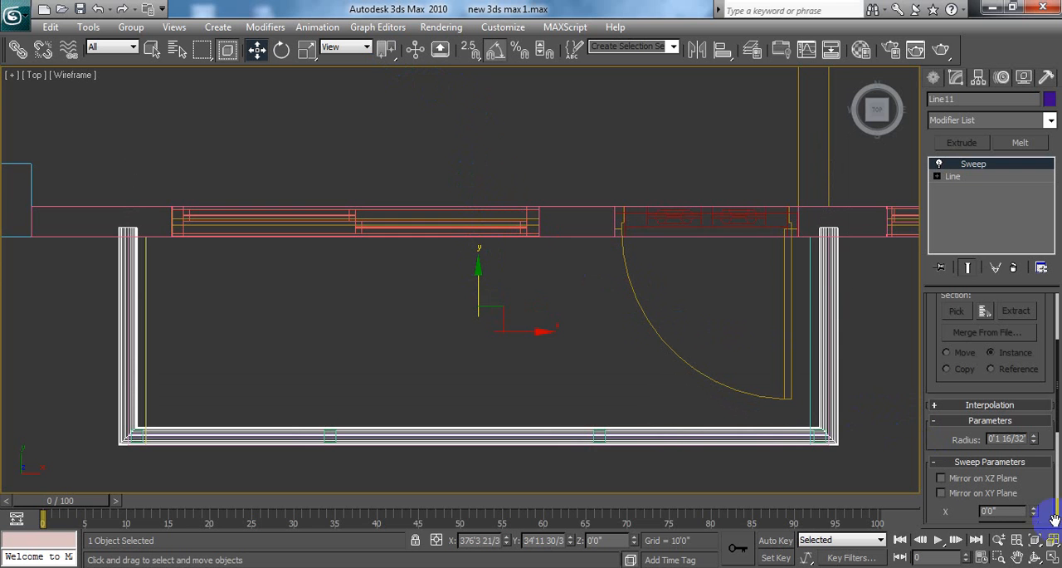
left_click(1051, 561)
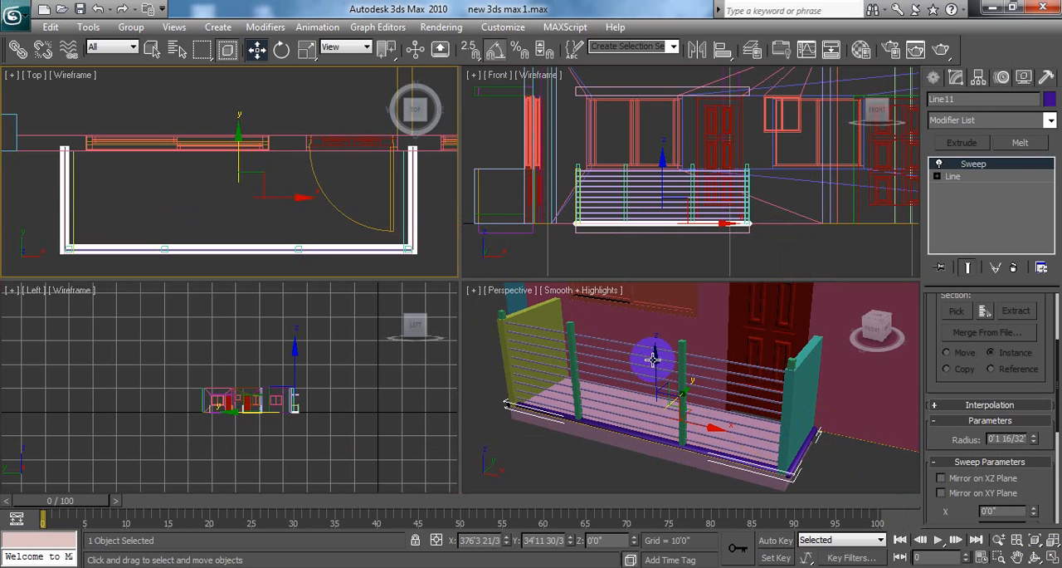
left_click(510, 450)
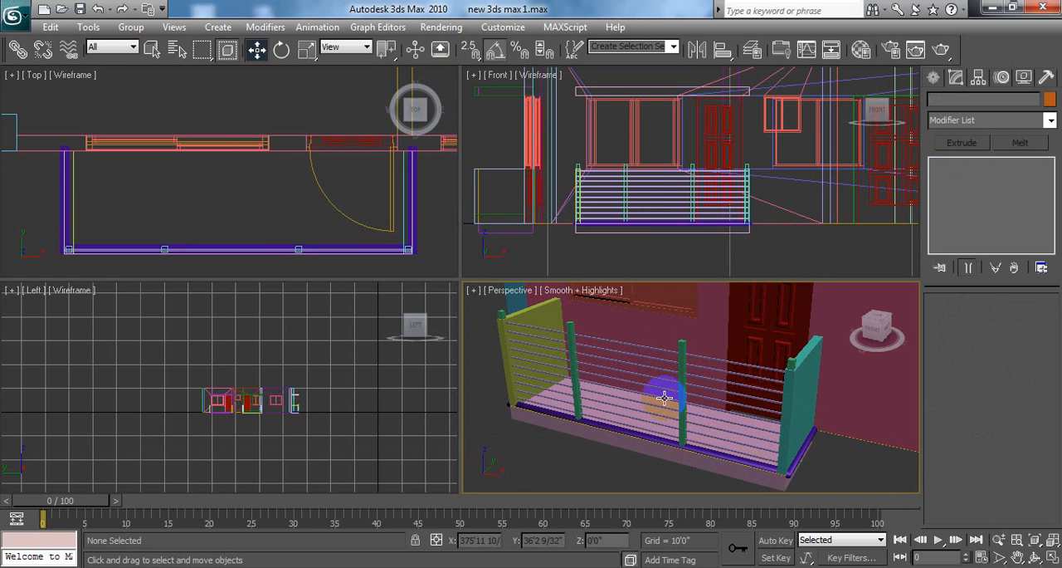
left_click(641, 432)
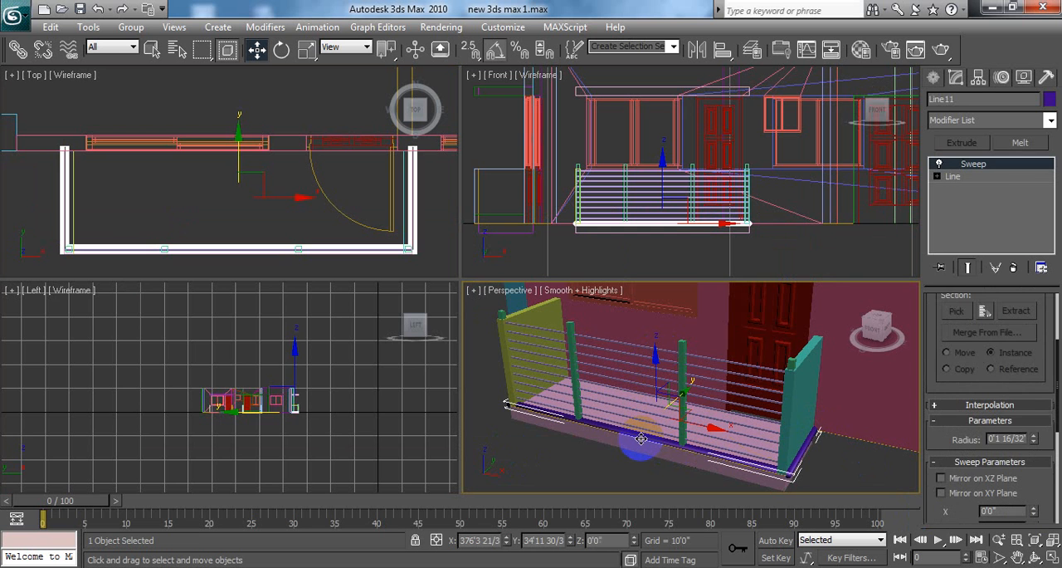
left_click(807, 462)
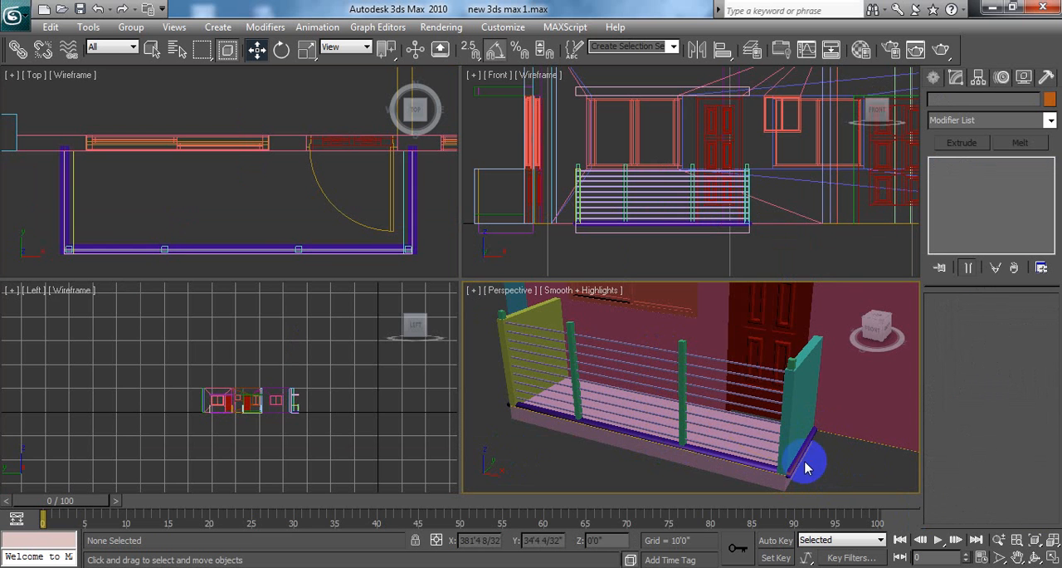
left_click(799, 457)
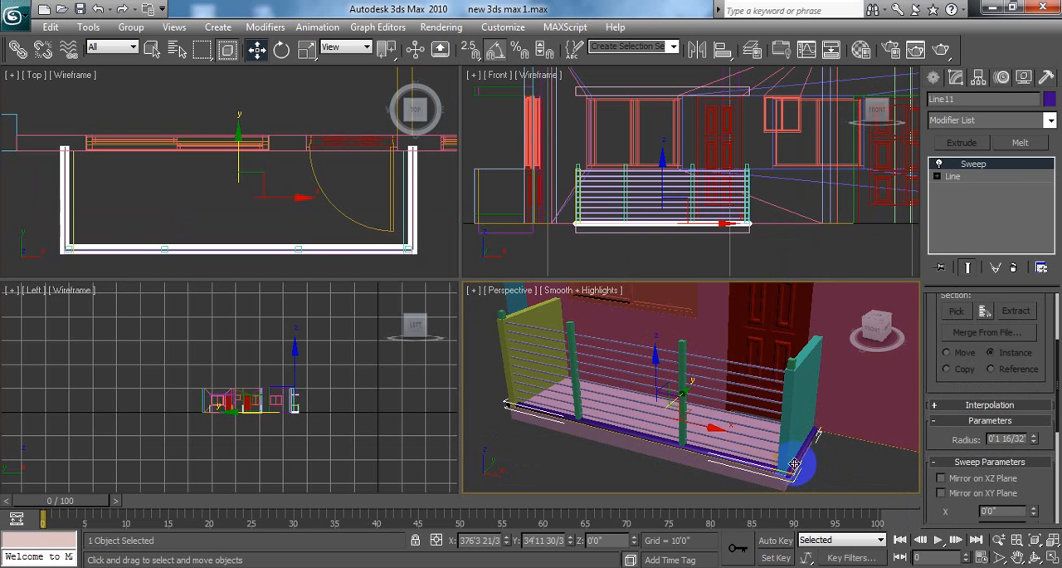
left_click_drag(653, 357, 688, 273)
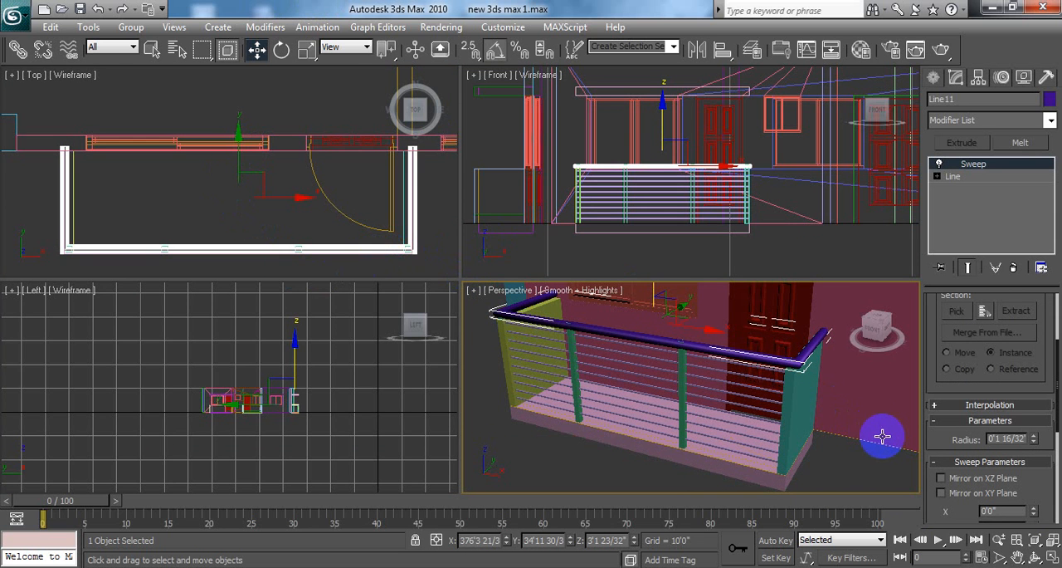
Step: Scale the handrail along X only to about 97% in the Top view to match the balcony's width
middle_click_drag(885, 444, 873, 407)
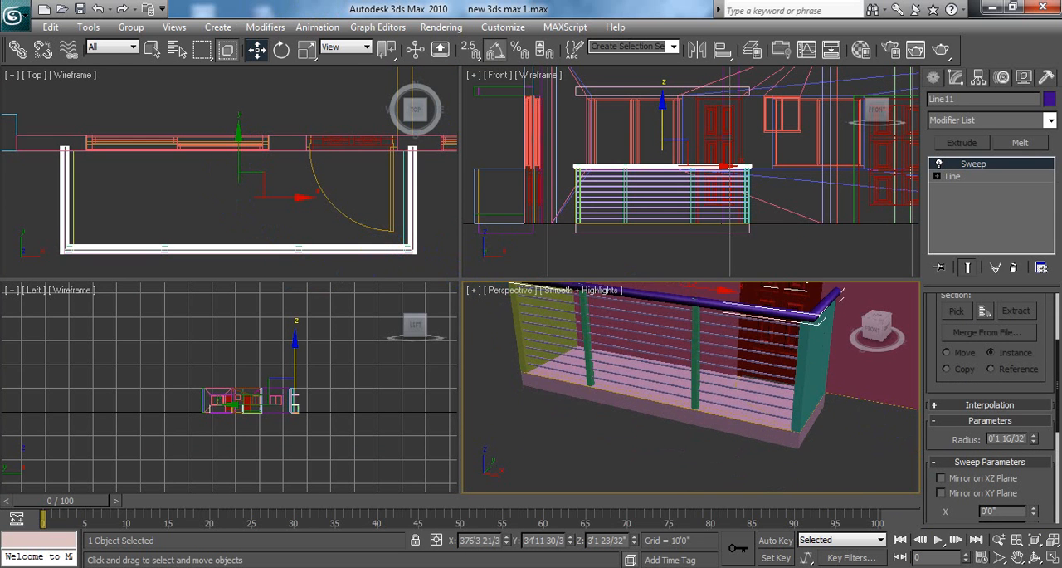
left_click(1052, 557)
mouse_move(838, 368)
middle_mouse_down()
mouse_move(751, 413)
mouse_move(693, 390)
middle_mouse_up()
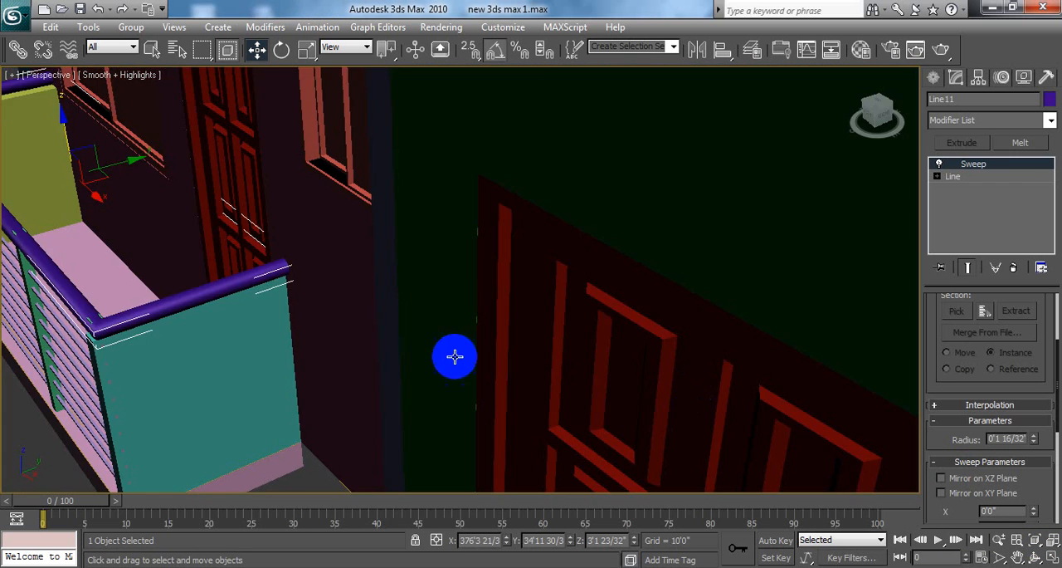
middle_click_drag(453, 356, 425, 330, "alt")
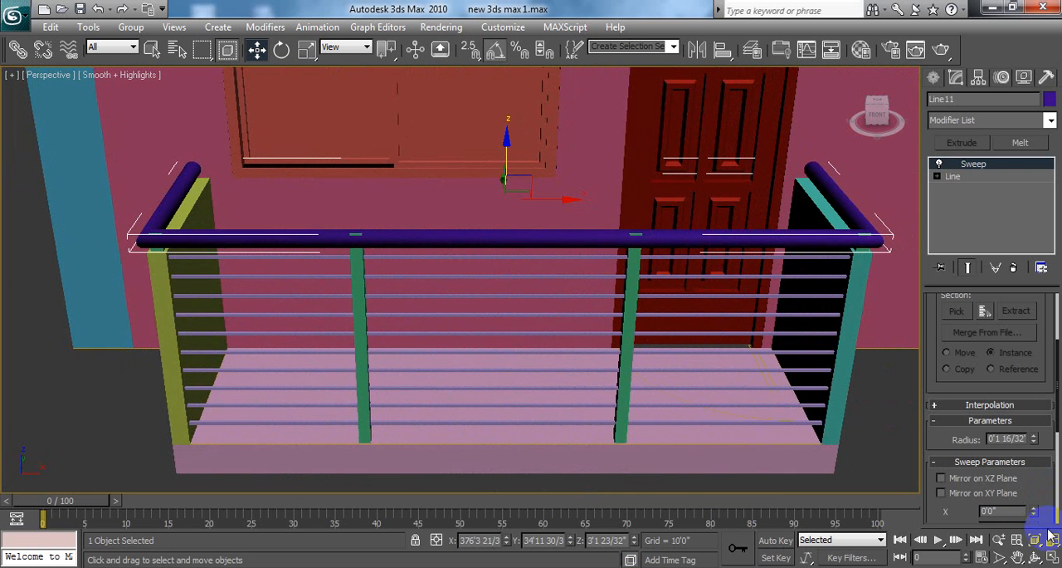
left_click(1051, 558)
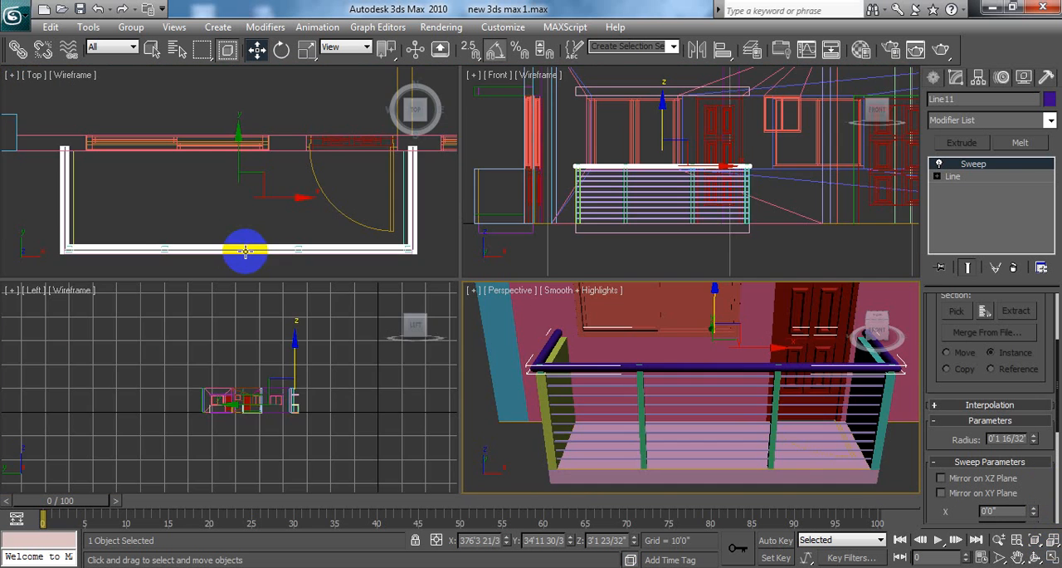
left_click(245, 251)
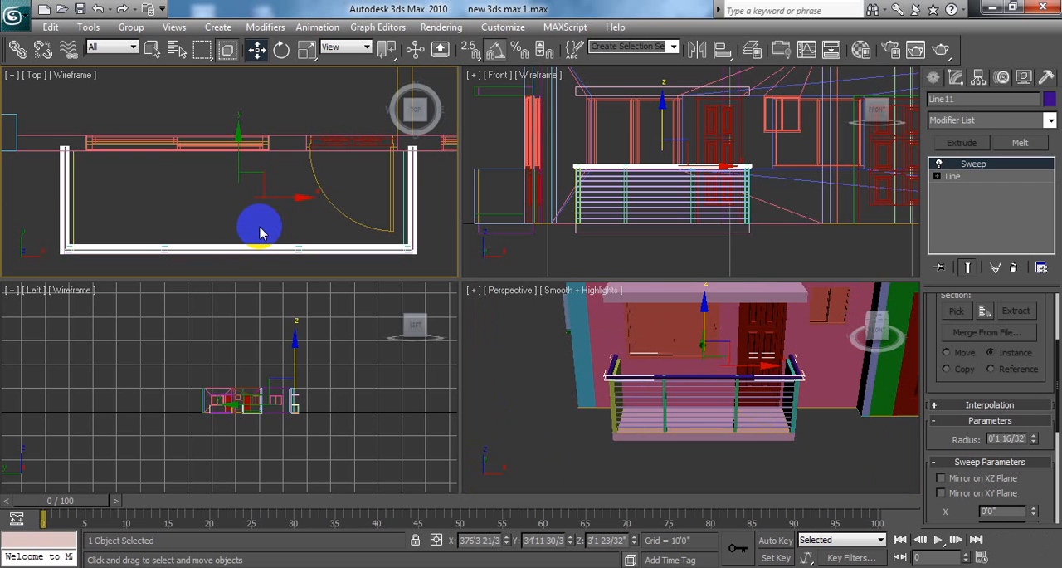
left_click(241, 133)
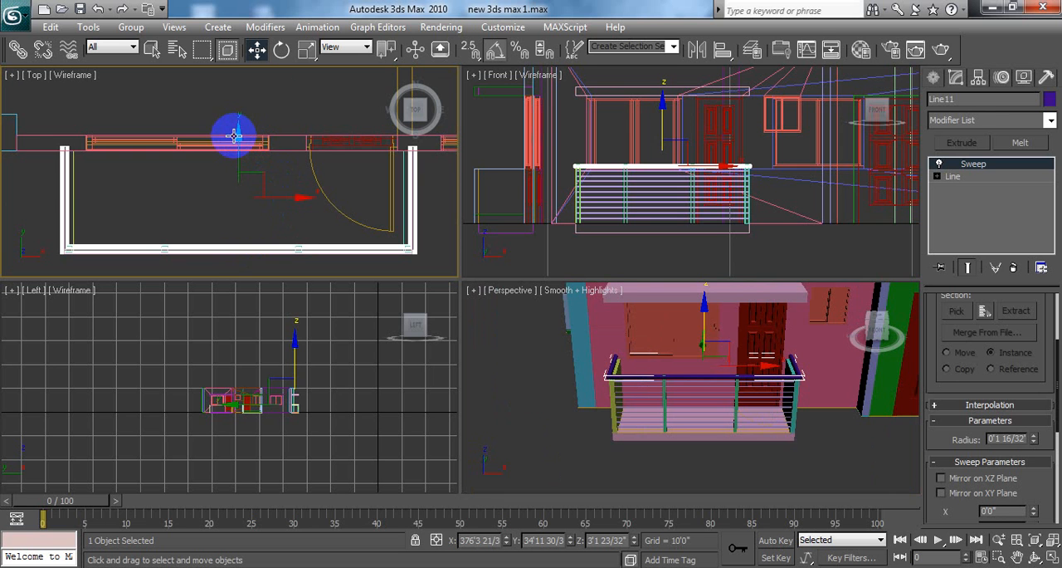
left_click(305, 50)
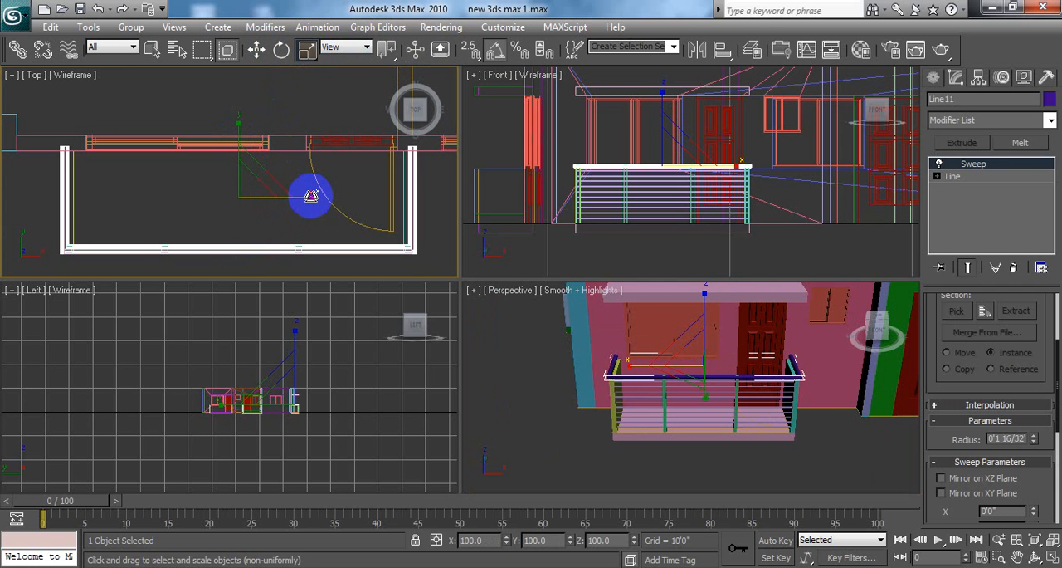
left_click_drag(309, 195, 308, 196)
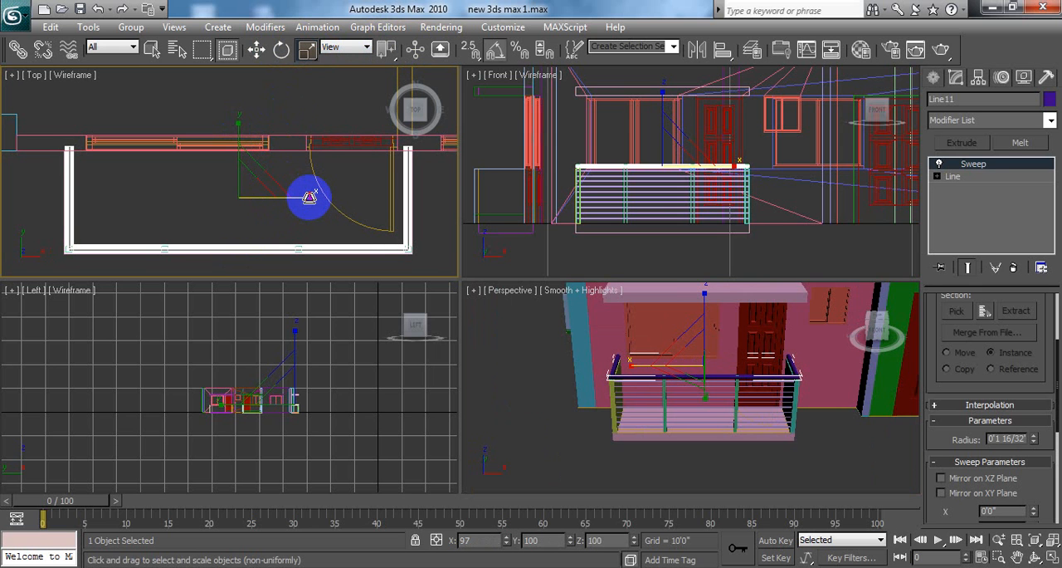
Step: Raise the handrail slightly in the Front view to sit on the posts, to Z about 3'4", and deselect it in the enlarged Perspective view
left_click(256, 50)
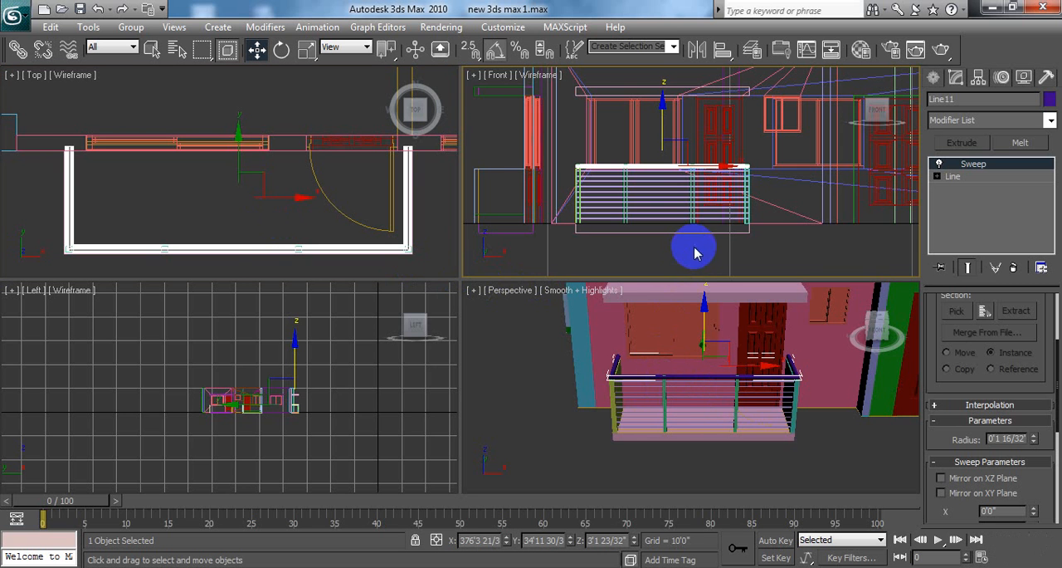
middle_click_drag(695, 253, 696, 262)
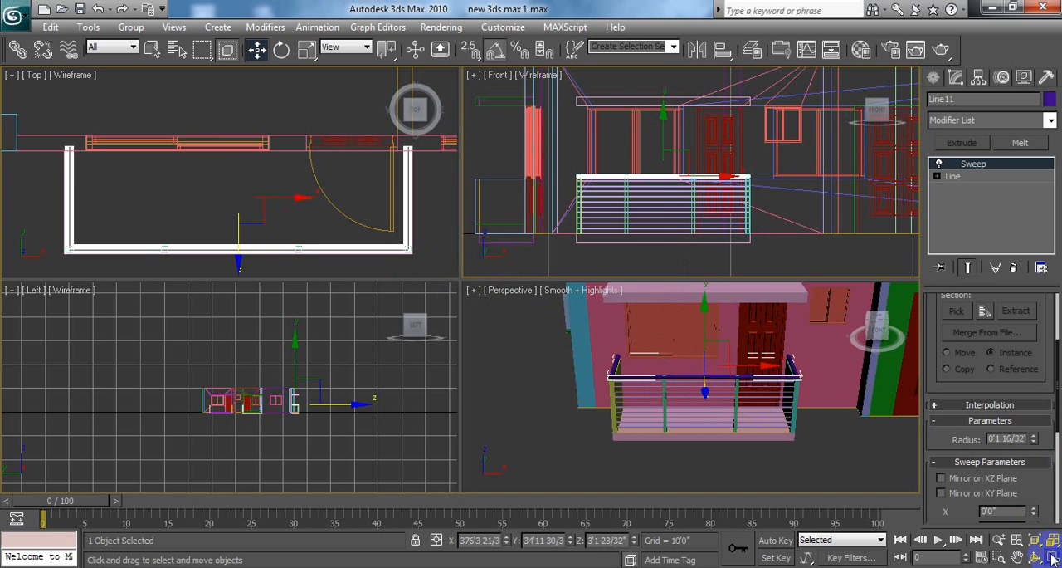
left_click(1052, 558)
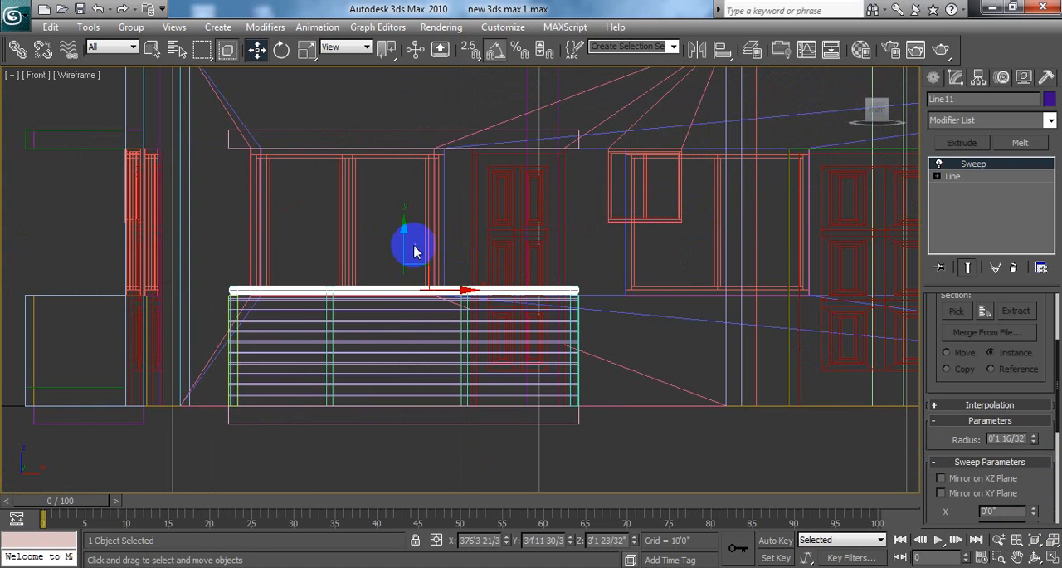
mouse_move(402, 226)
left_mouse_down()
mouse_move(406, 208)
mouse_move(408, 220)
left_mouse_up()
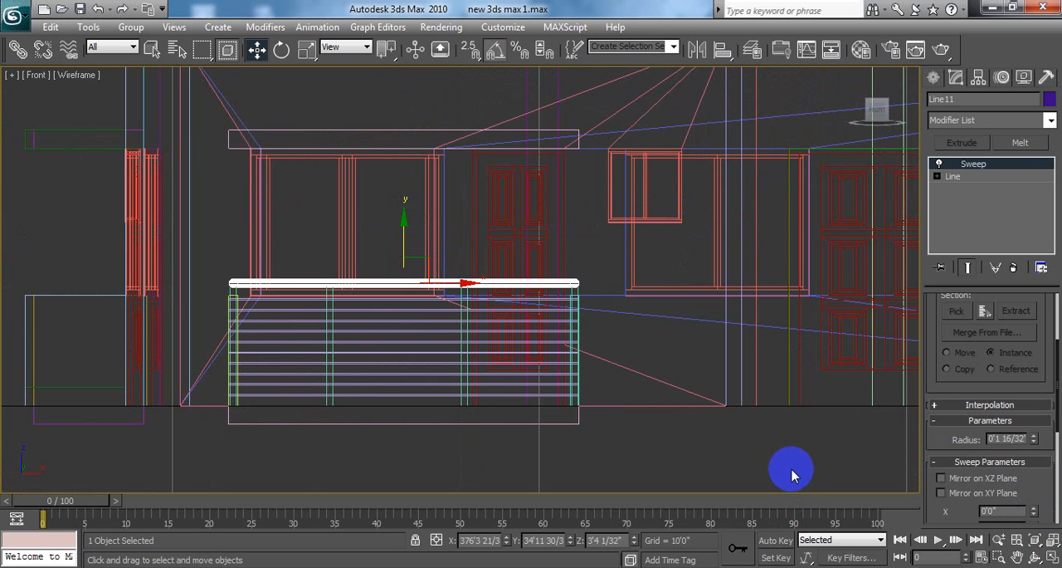
left_click(1052, 558)
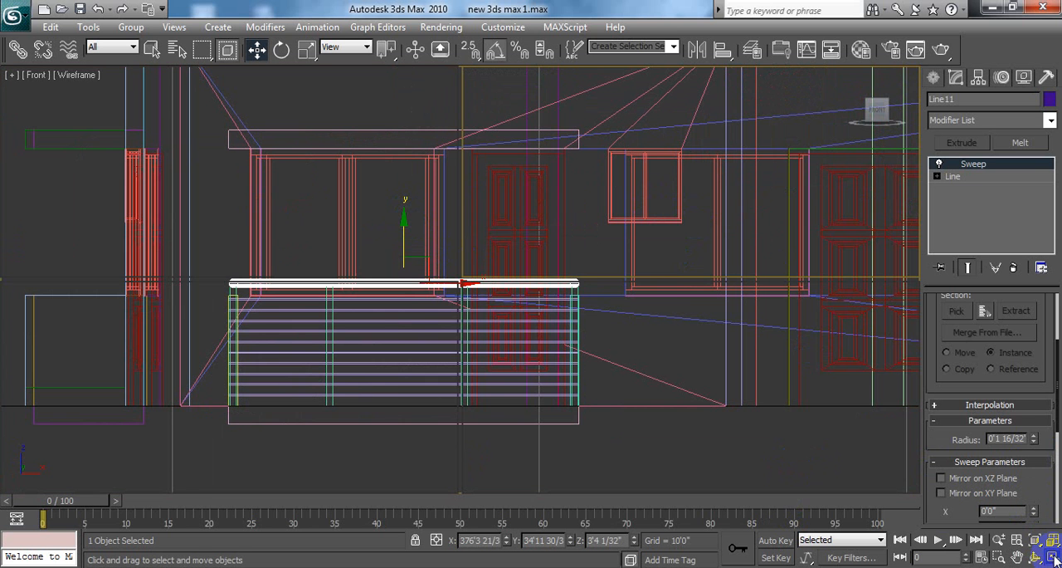
left_click(844, 452)
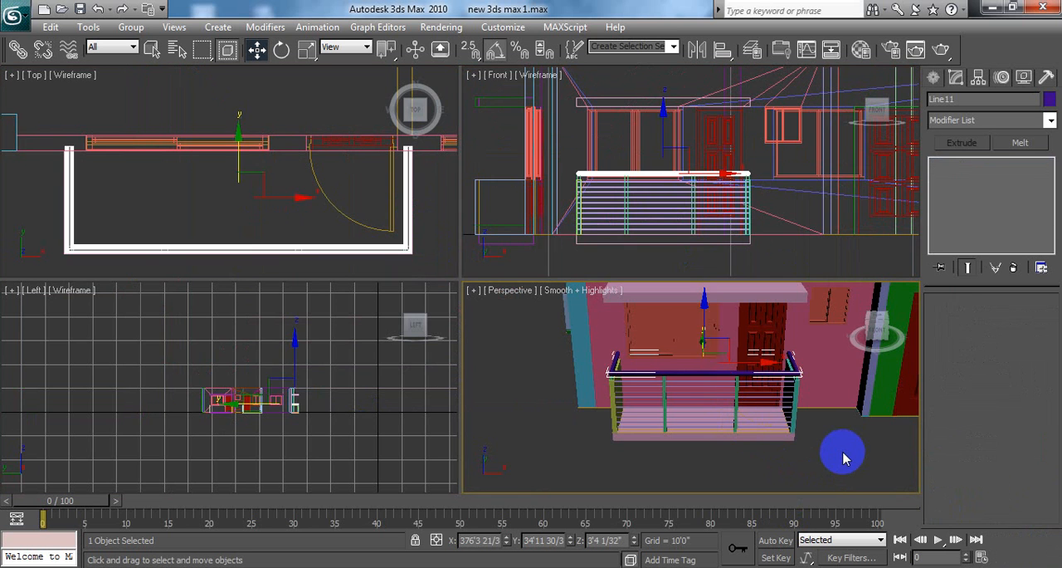
left_click(1052, 558)
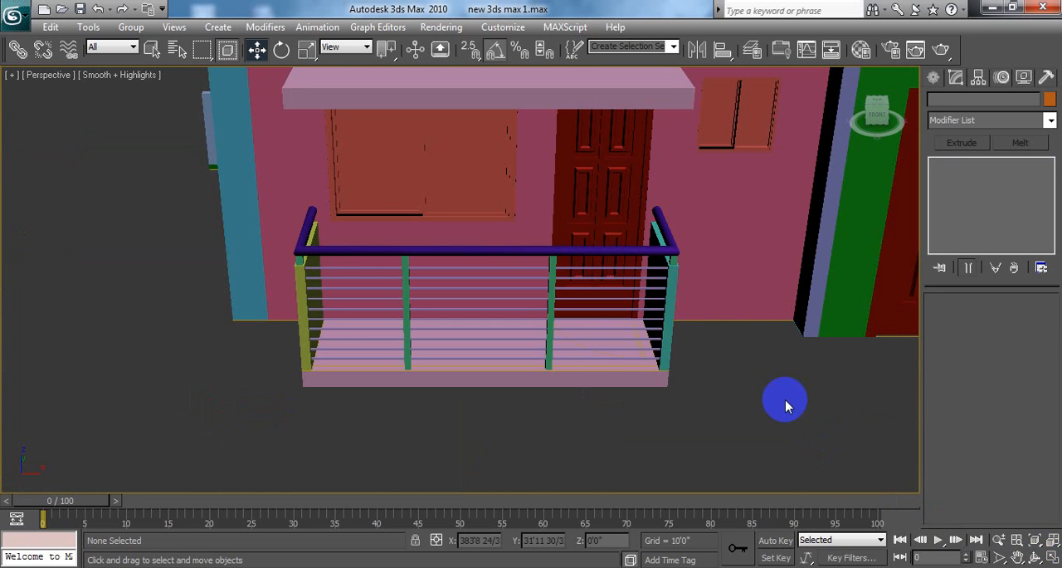
middle_click_drag(809, 404, 785, 416, "alt")
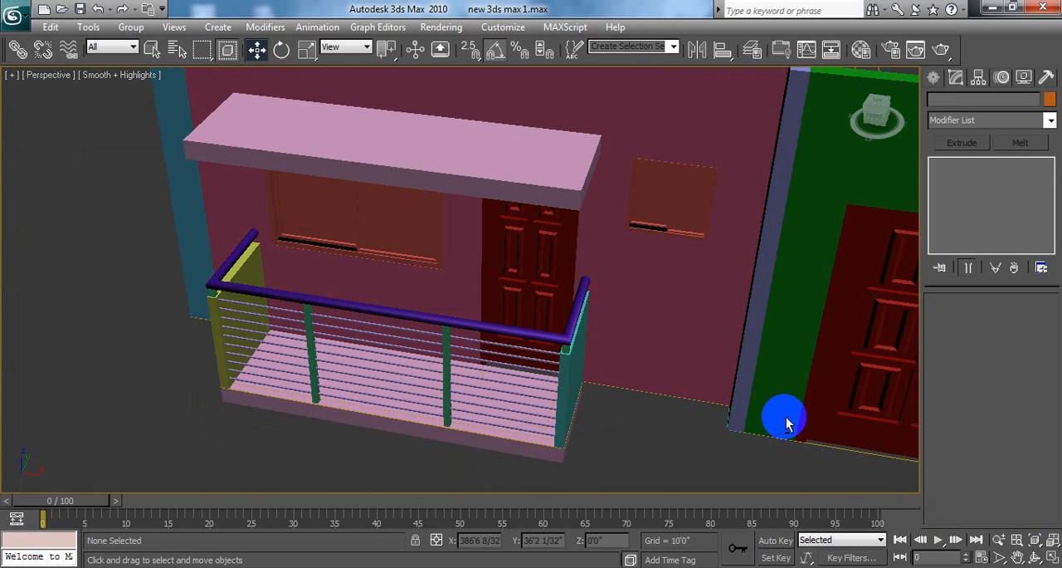
Step: Examine the balcony's handrail, posts and bars from several angles in the enlarged Perspective view
scroll(672, 392, "up", 5)
middle_click_drag(673, 388, 701, 265)
scroll(701, 265, "down", 8)
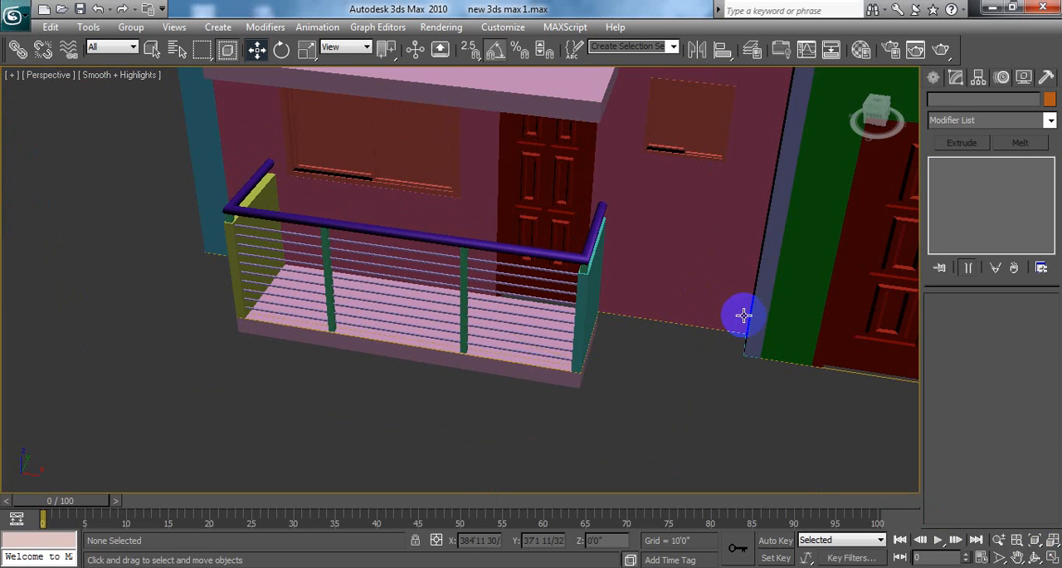
scroll(673, 330, "up", 2)
scroll(670, 315, "up", 6)
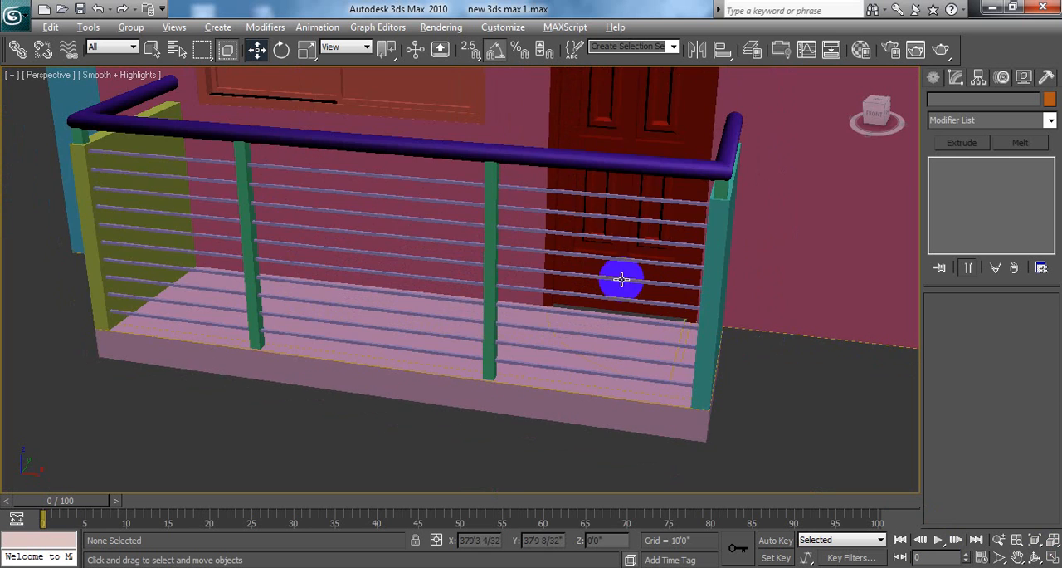
middle_click_drag(622, 279, 530, 264, "alt")
scroll(530, 265, "down", 3)
middle_click_drag(327, 247, 519, 325, "alt")
scroll(398, 251, "up", 5)
middle_click_drag(144, 244, 255, 255)
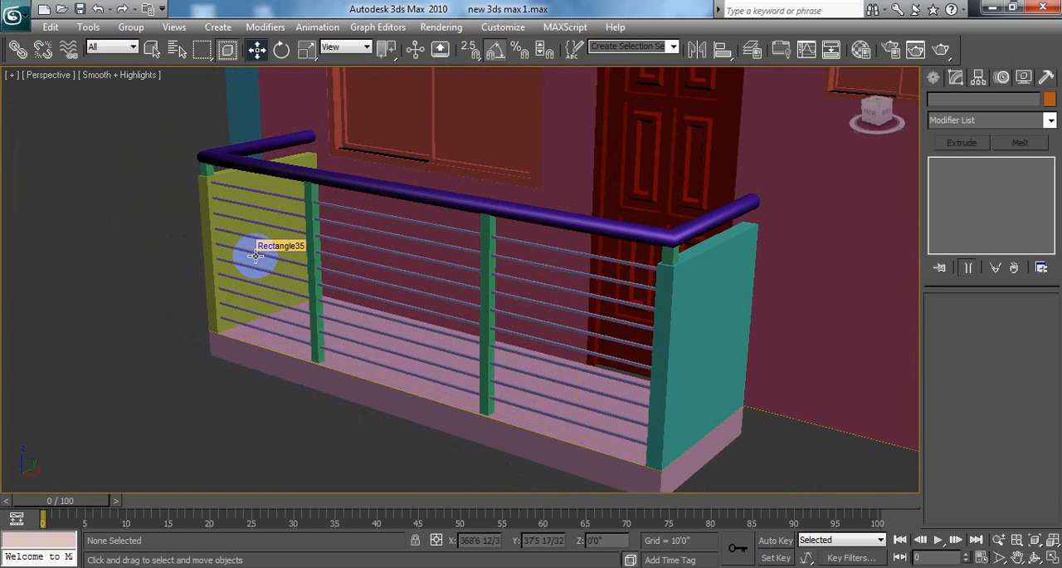
middle_click_drag(307, 278, 318, 293)
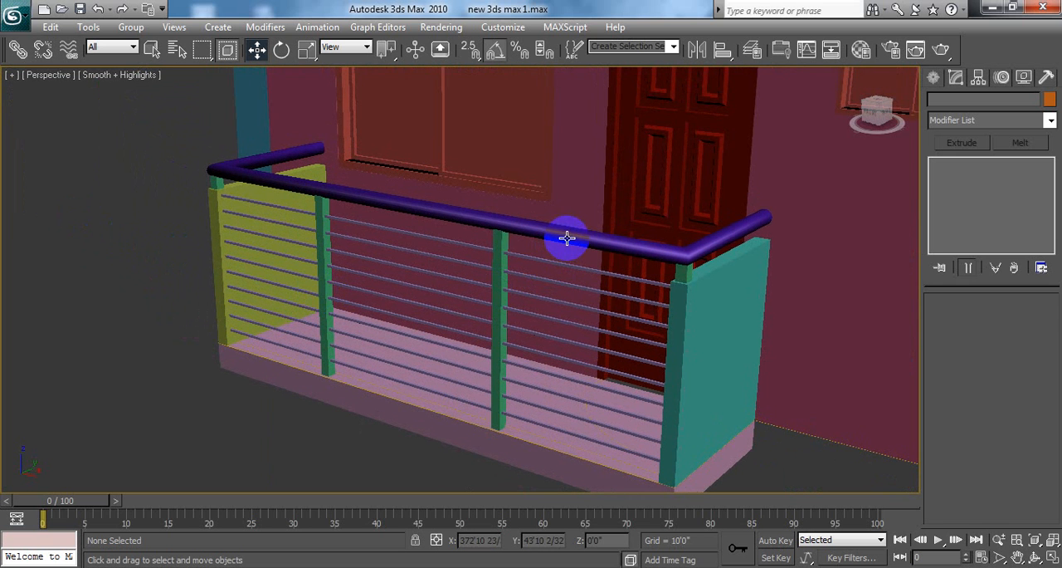
left_click(482, 215)
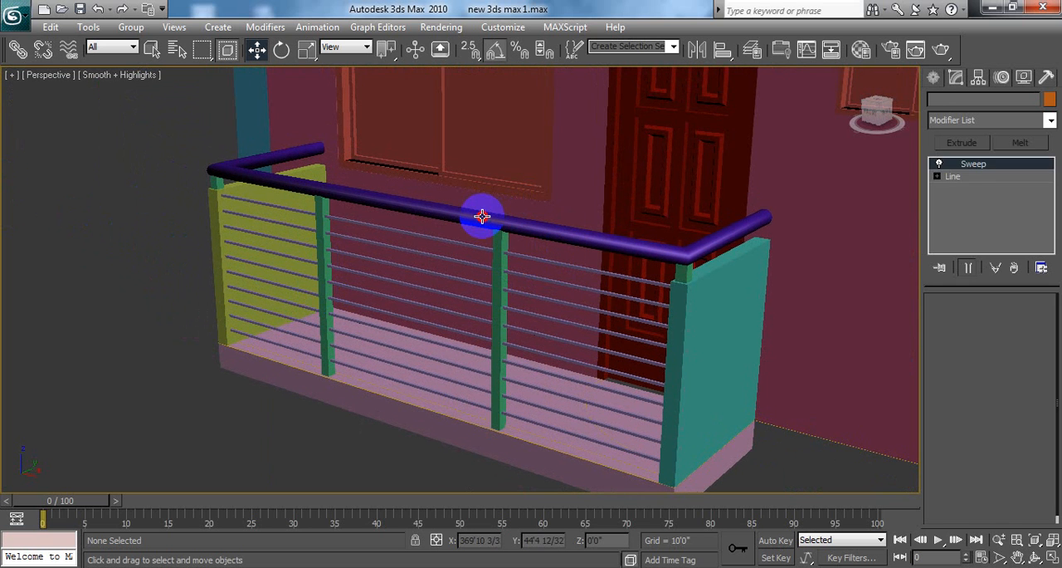
left_click(368, 227)
left_click(136, 168)
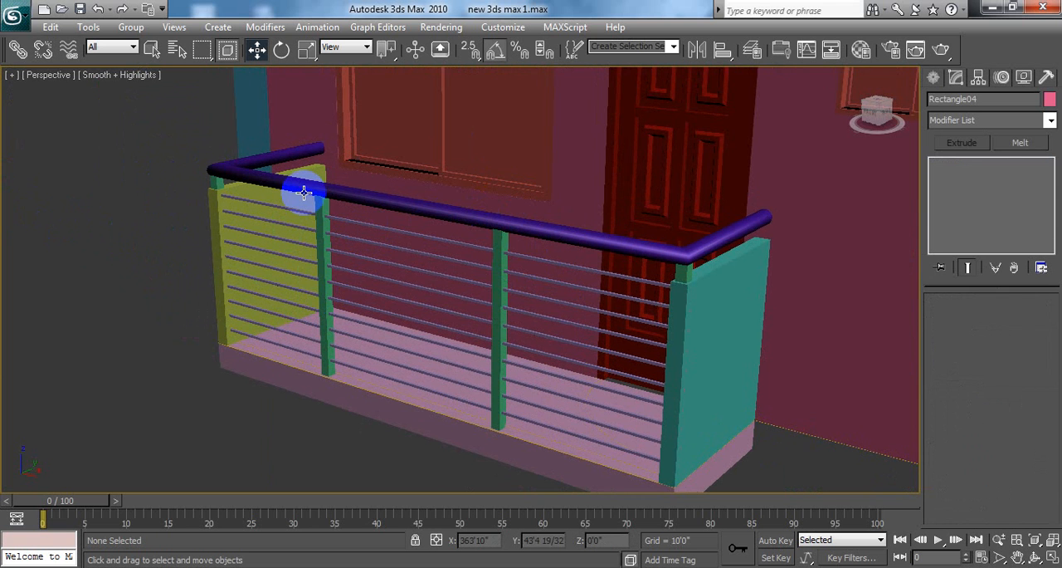
left_click(308, 192)
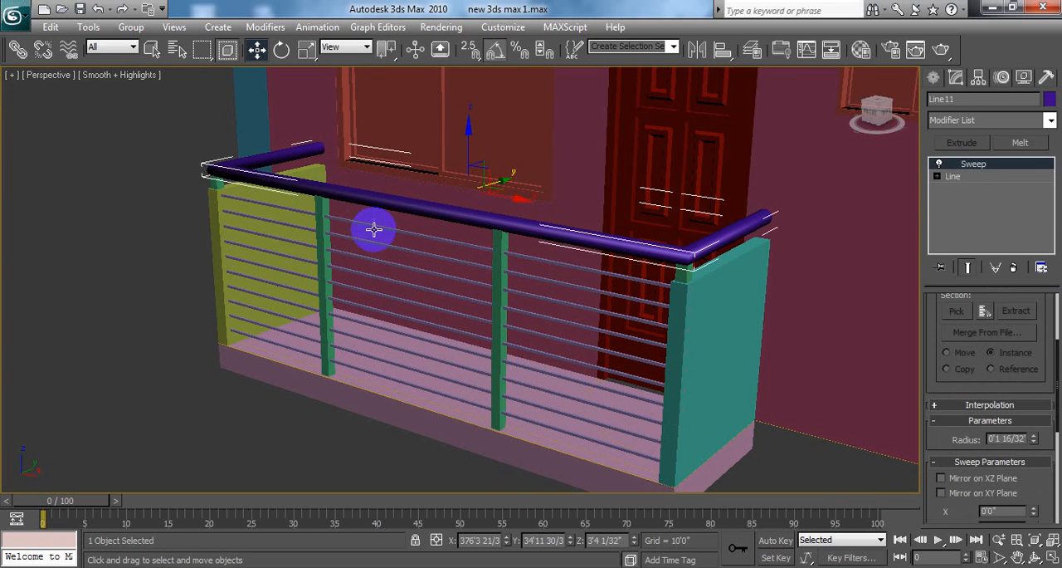
left_click(373, 228, "ctrl")
left_click(381, 247, "ctrl")
left_click(379, 258, "ctrl")
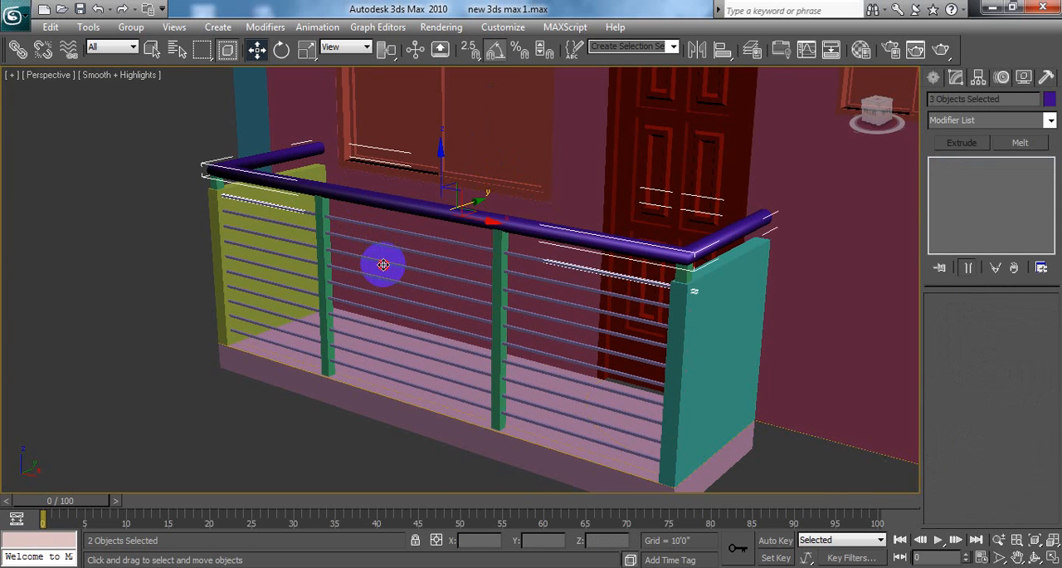
left_click(390, 282, "ctrl")
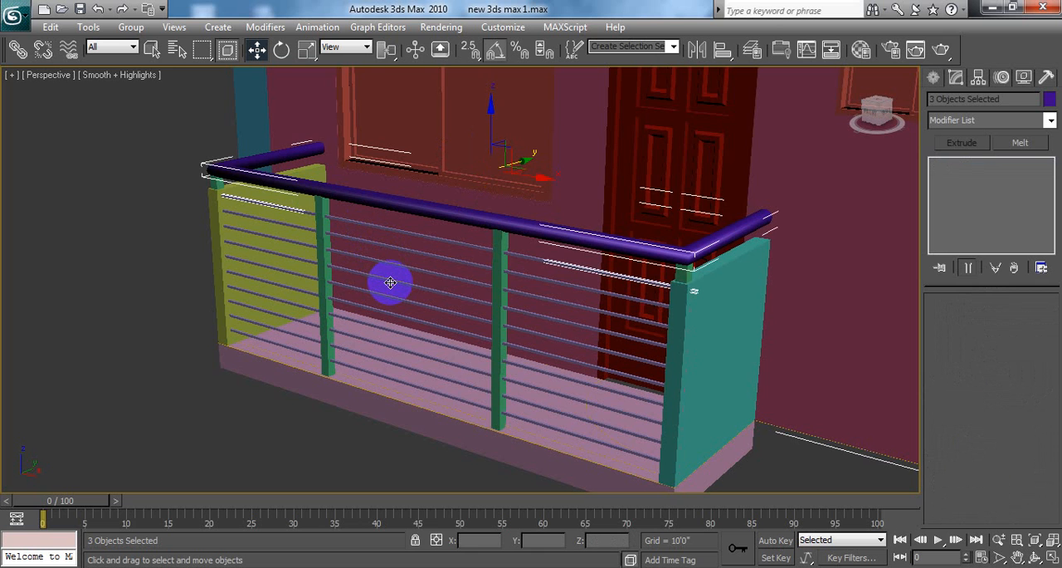
left_click(108, 229)
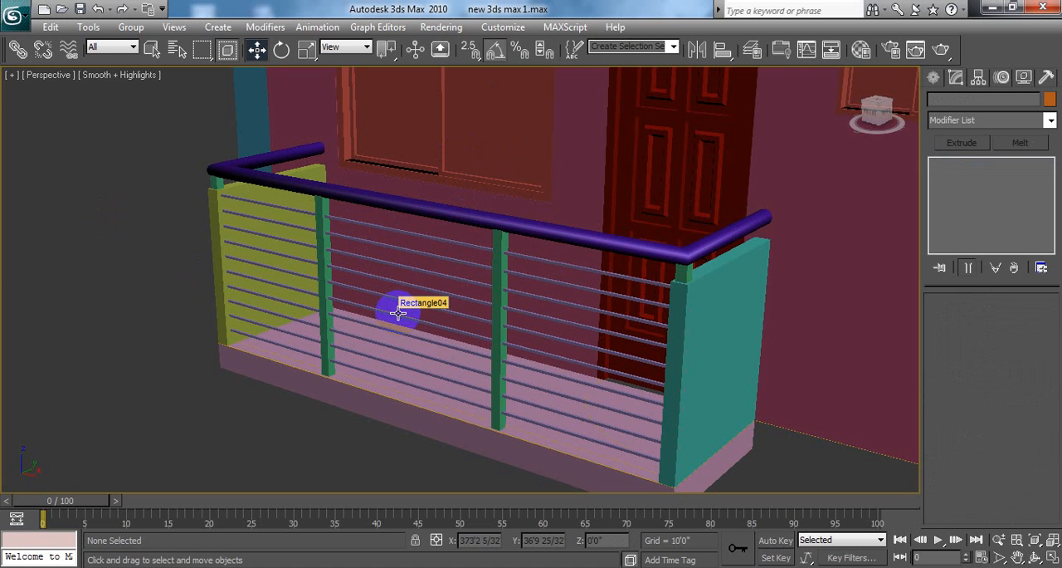
Step: Restore the four-viewport layout and examine the balcony outline and its surrounding walls in the Top view
left_click(1054, 557)
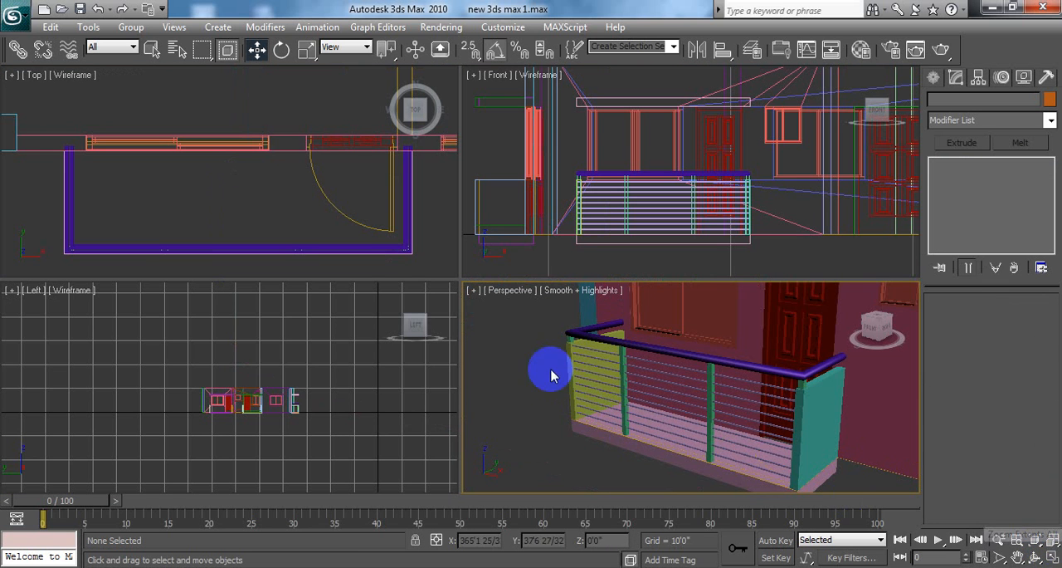
scroll(357, 236, "down", 2)
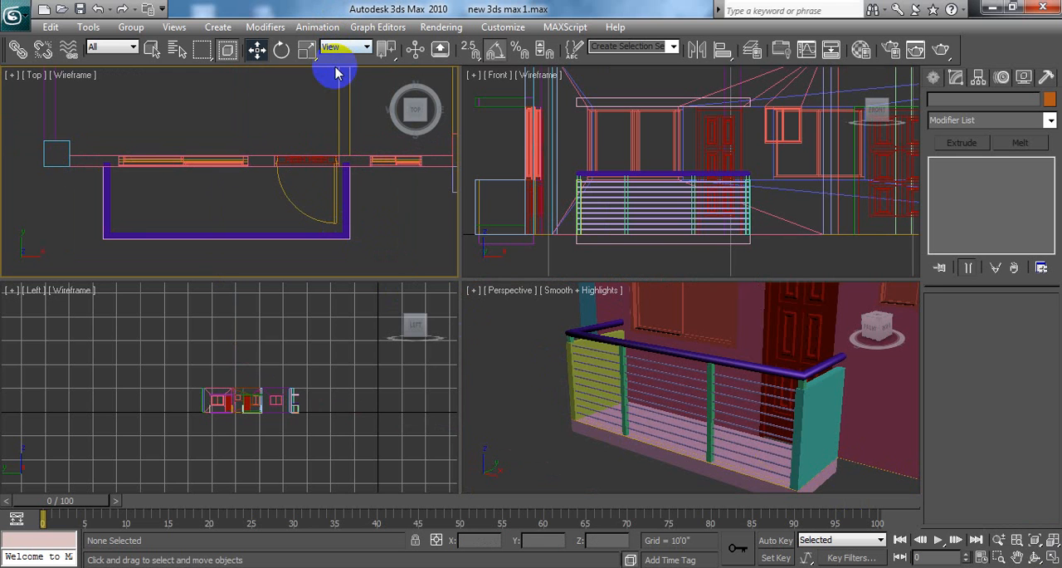
scroll(316, 108, "down", 2)
scroll(316, 108, "down", 2)
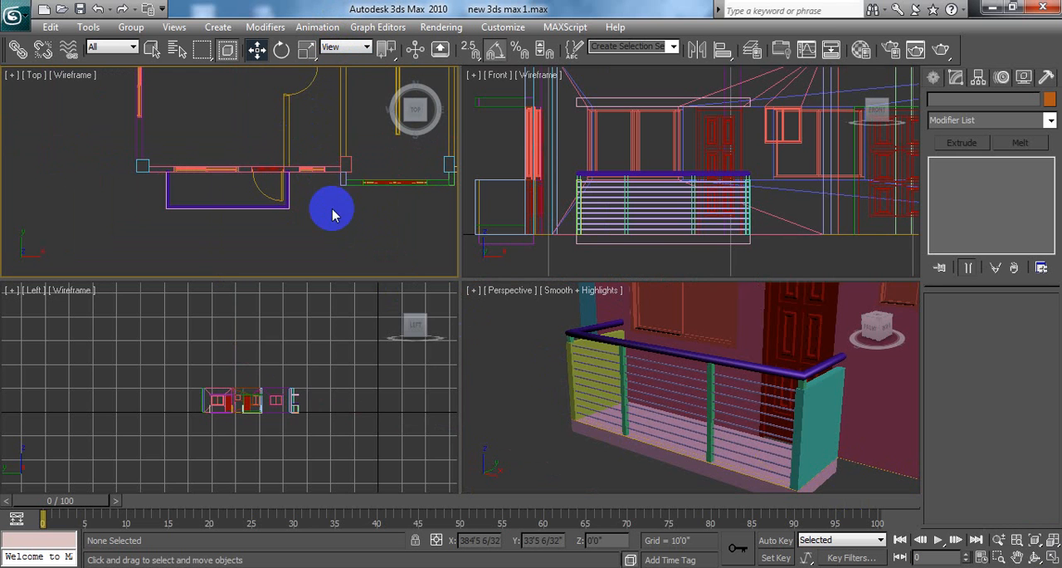
middle_click_drag(310, 207, 335, 181)
scroll(268, 178, "up", 2)
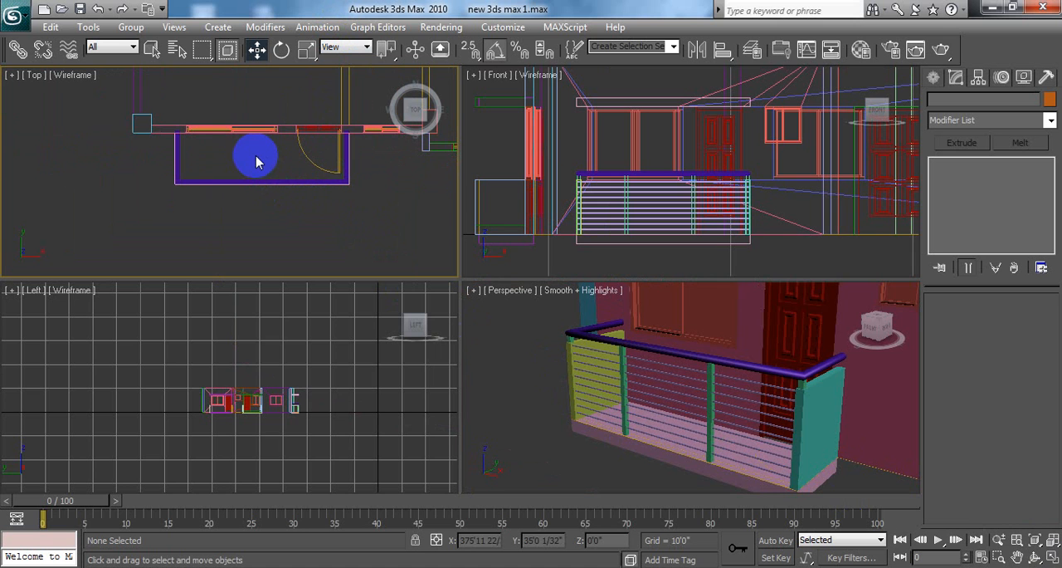
left_click_drag(255, 155, 279, 193)
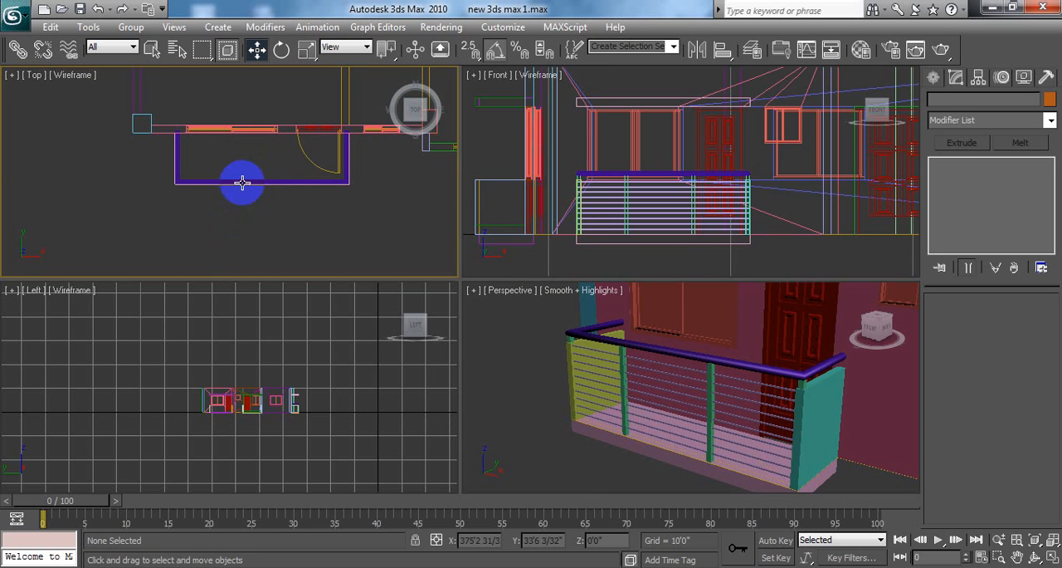
left_click_drag(245, 171, 260, 183)
left_click(177, 209)
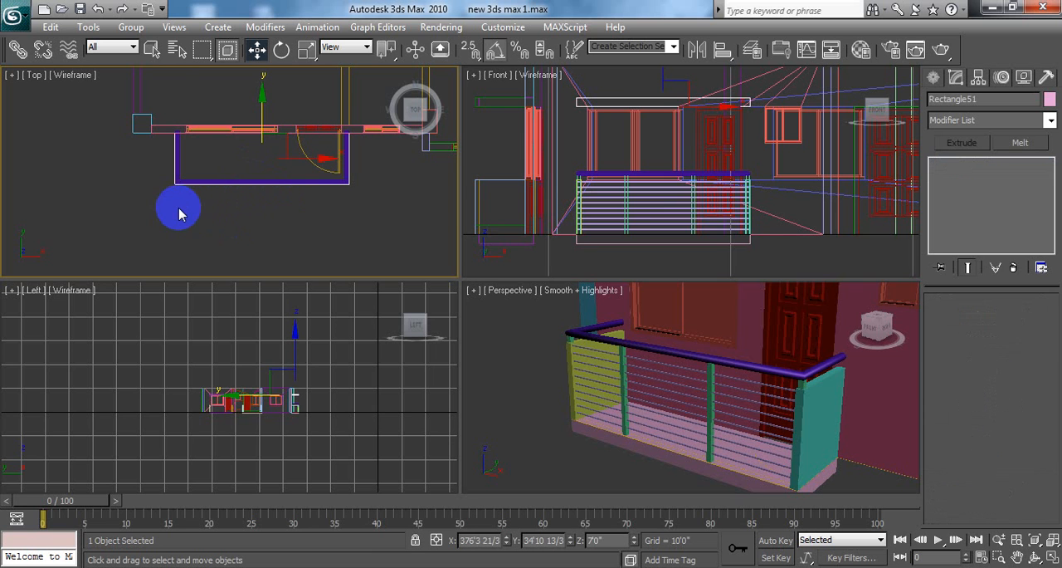
left_click_drag(227, 149, 264, 181)
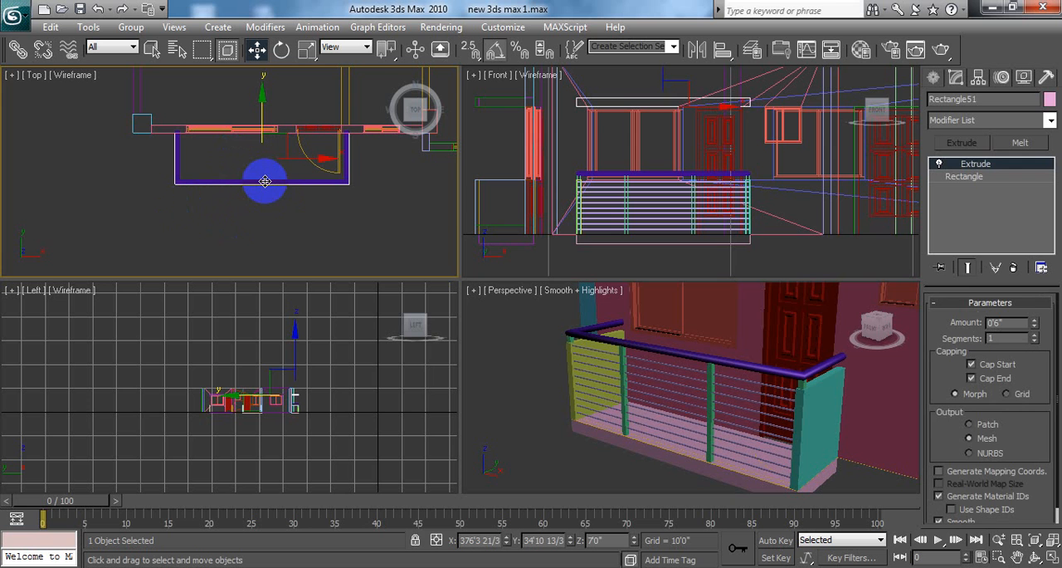
left_click(336, 221)
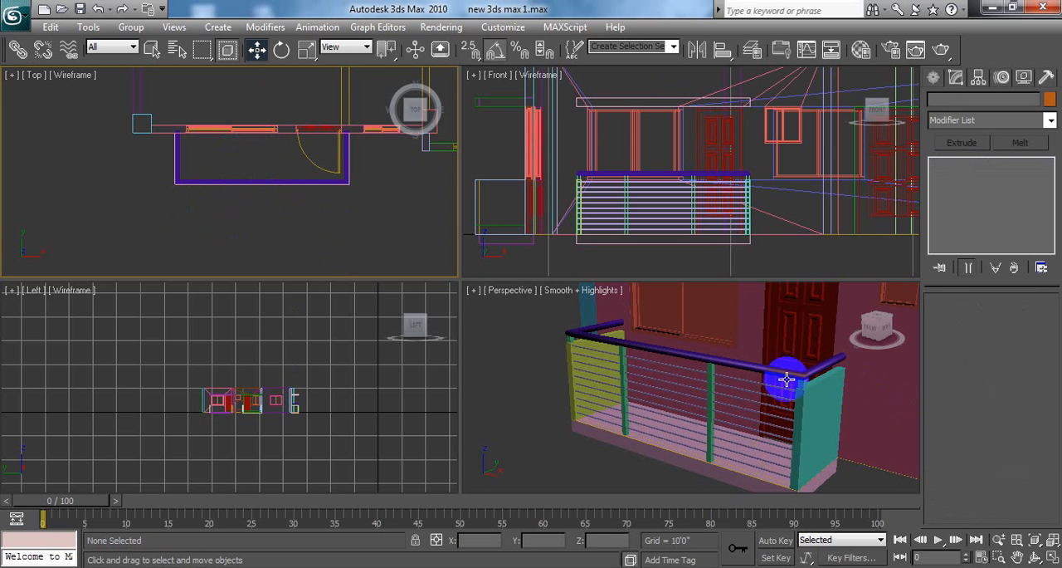
Step: Enlarge the Top view, tilt it into an orthographic view of the balcony front, and return to the four-viewport layout
left_click(1051, 556)
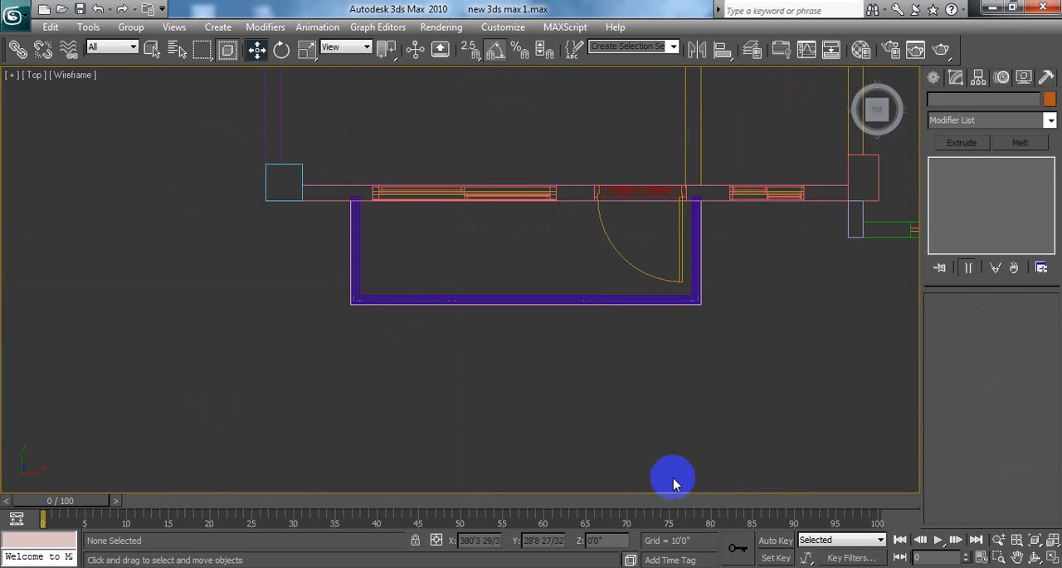
middle_click_drag(675, 485, 694, 470)
middle_click_drag(651, 348, 660, 275, "alt")
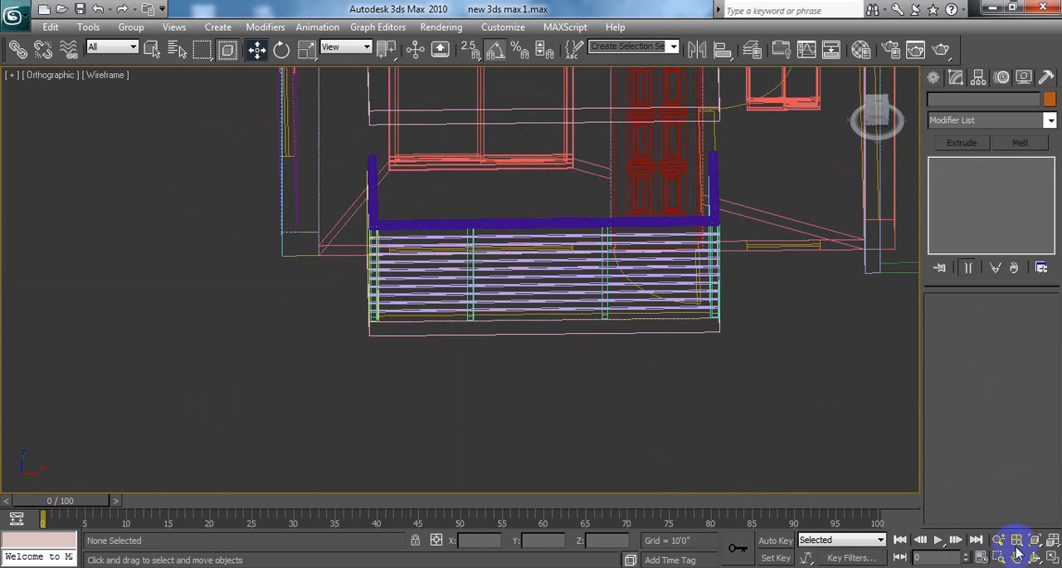
left_click(1053, 560)
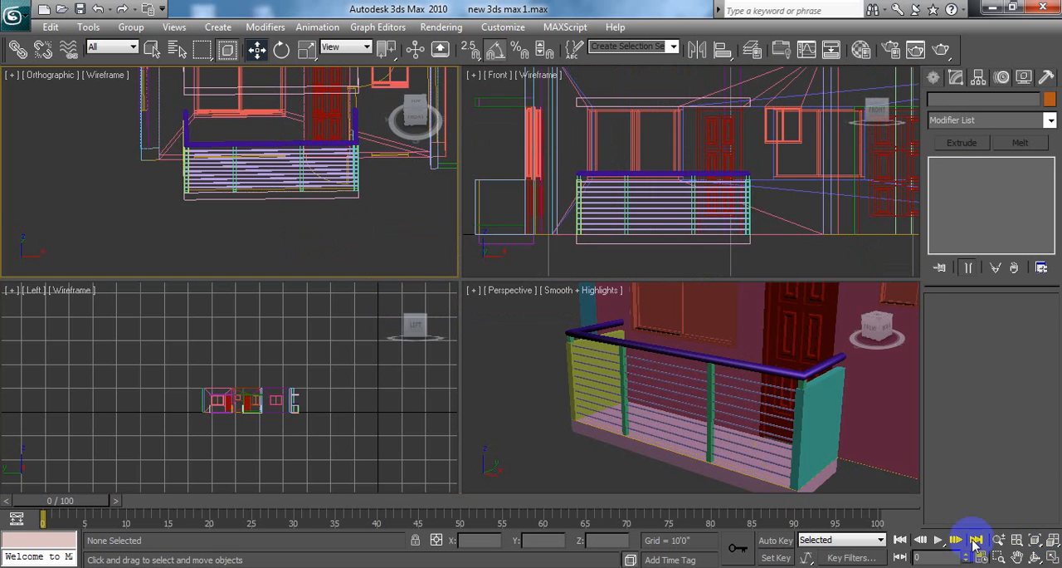
left_click(551, 434)
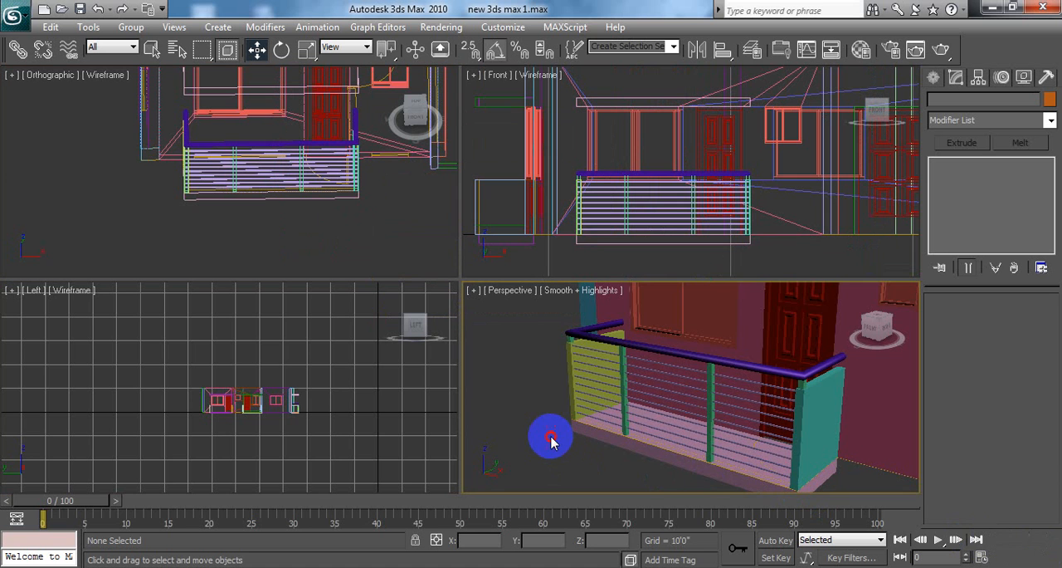
left_click(676, 365)
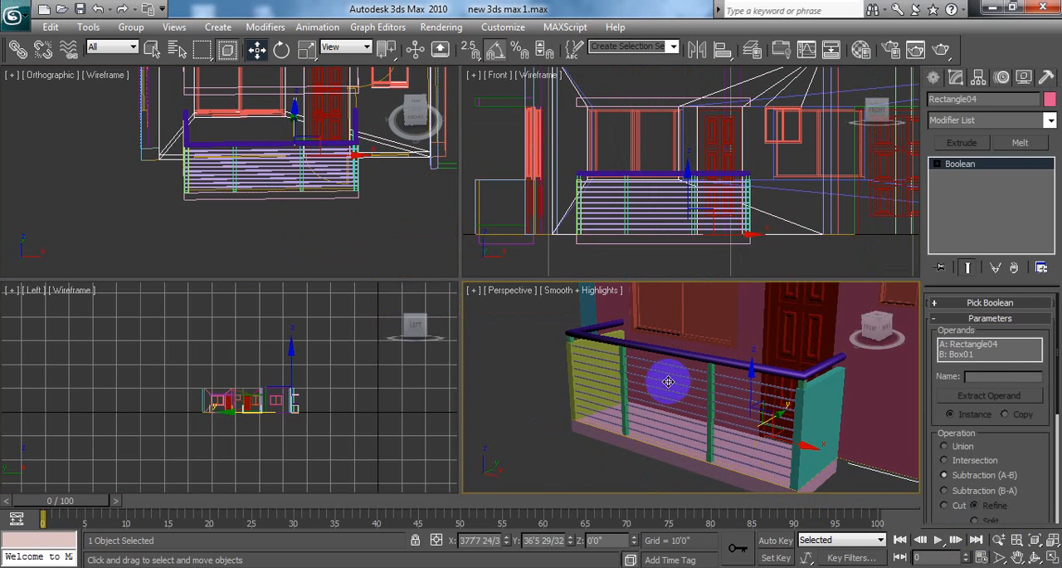
left_click(569, 437)
left_click(530, 408)
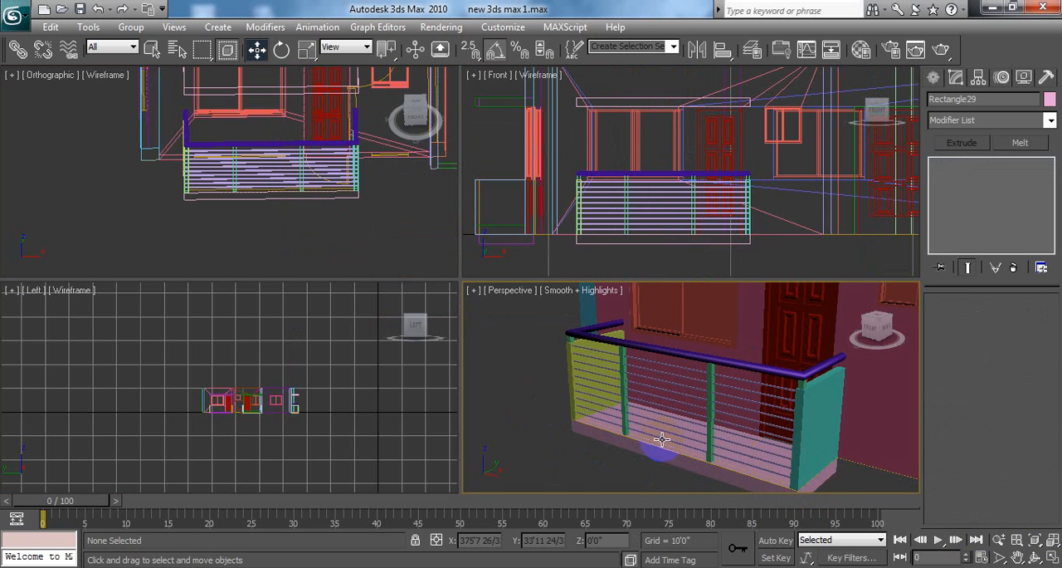
middle_click_drag(869, 459, 856, 451, "alt")
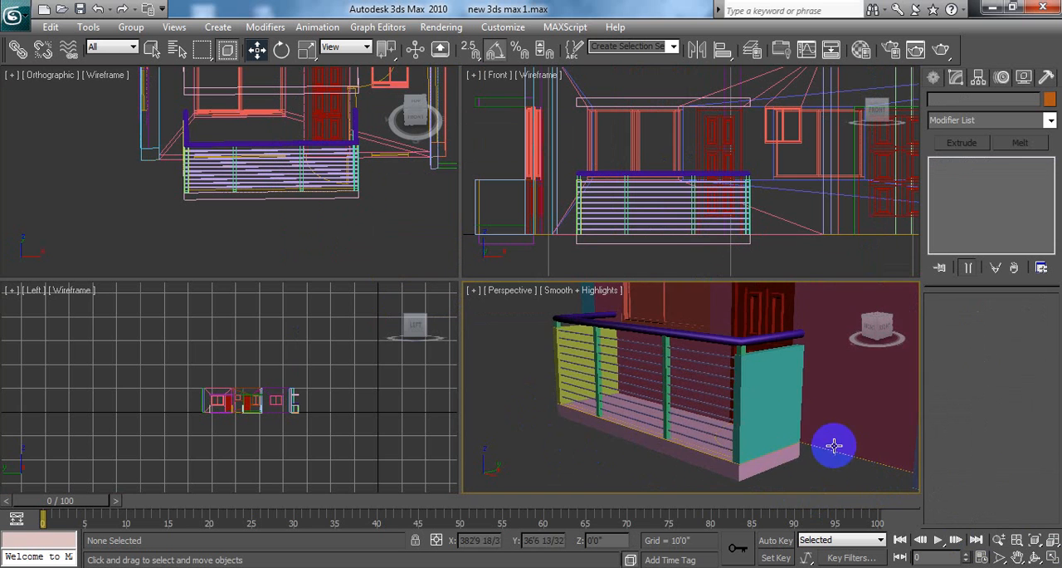
middle_click_drag(793, 381, 771, 393)
scroll(740, 402, "up", 5)
scroll(741, 403, "down", 5)
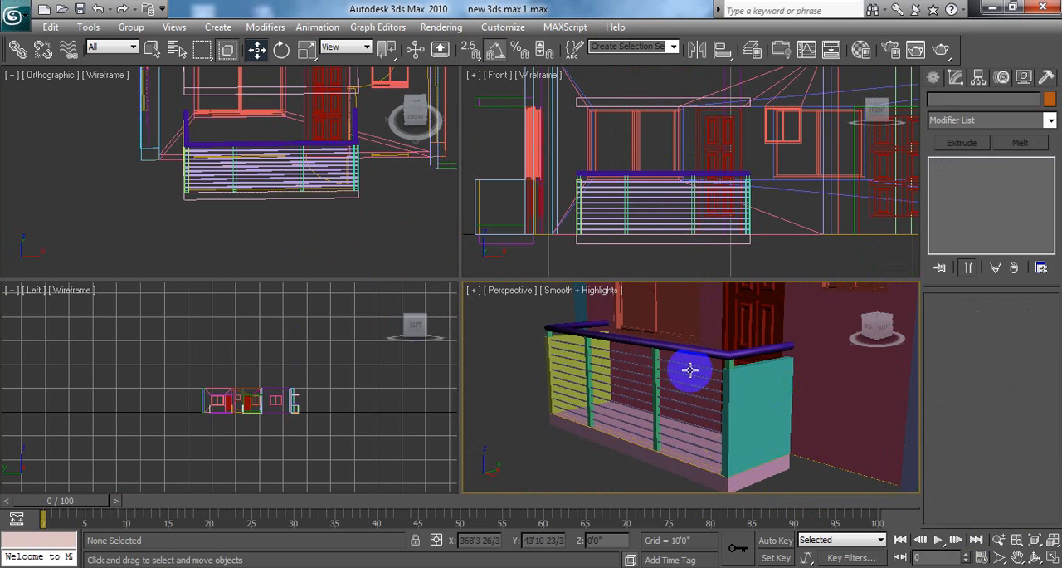
left_click(685, 348)
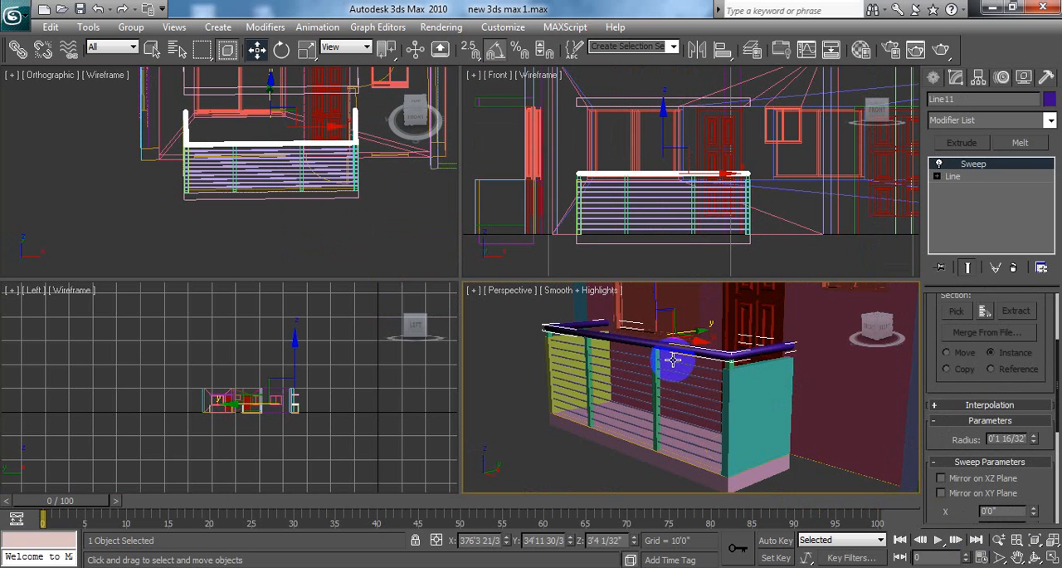
left_click(676, 365, "ctrl")
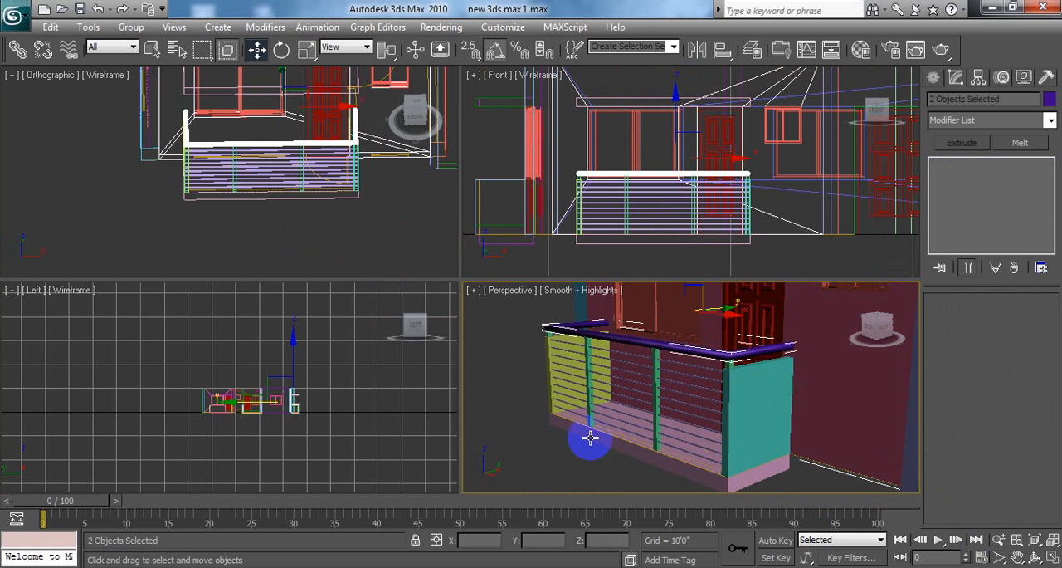
left_click(517, 431)
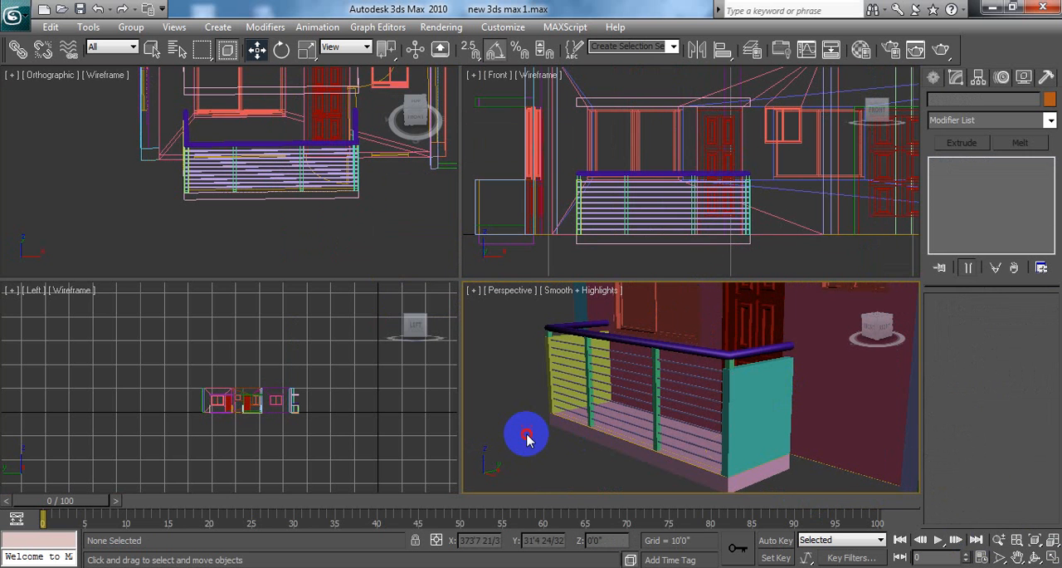
Step: Examine the handrail corner, side panel and balcony front in the Perspective view, selecting individual parts to inspect them
middle_click_drag(706, 394, 631, 428)
scroll(673, 410, "down", 2)
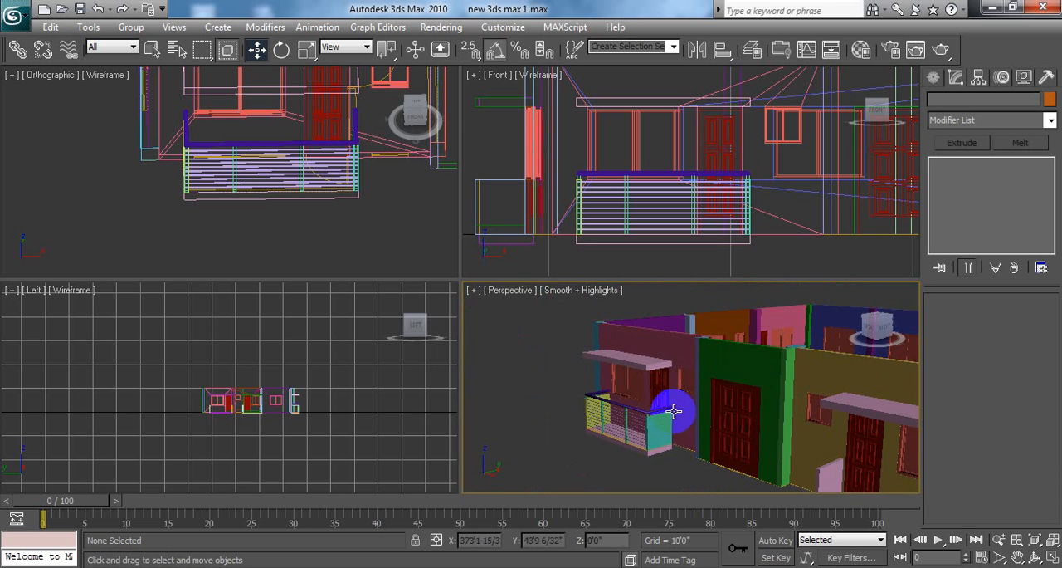
scroll(677, 409, "up", 2)
middle_click_drag(694, 411, 715, 389)
right_click(706, 344)
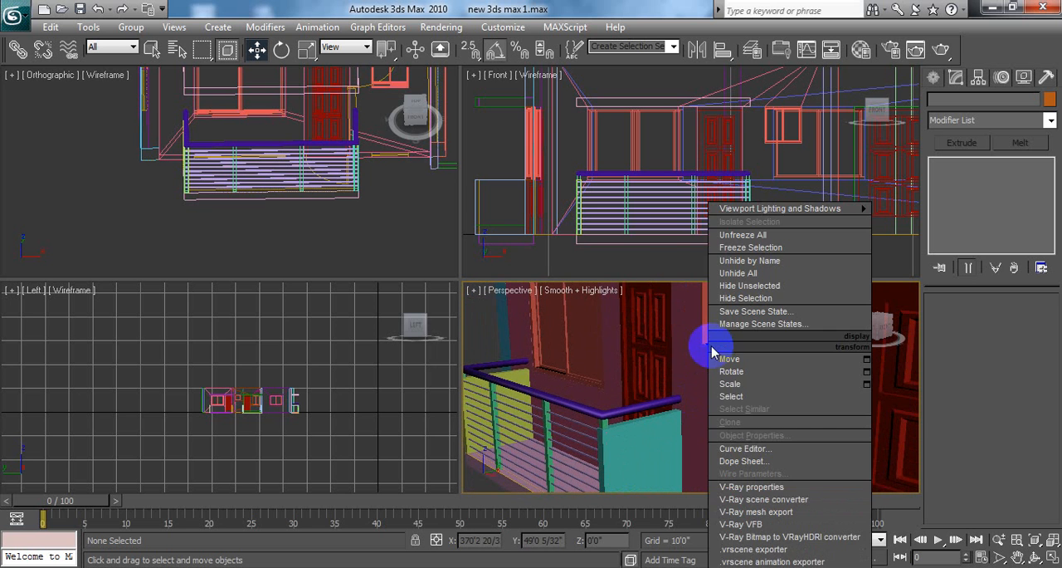
left_click(588, 411)
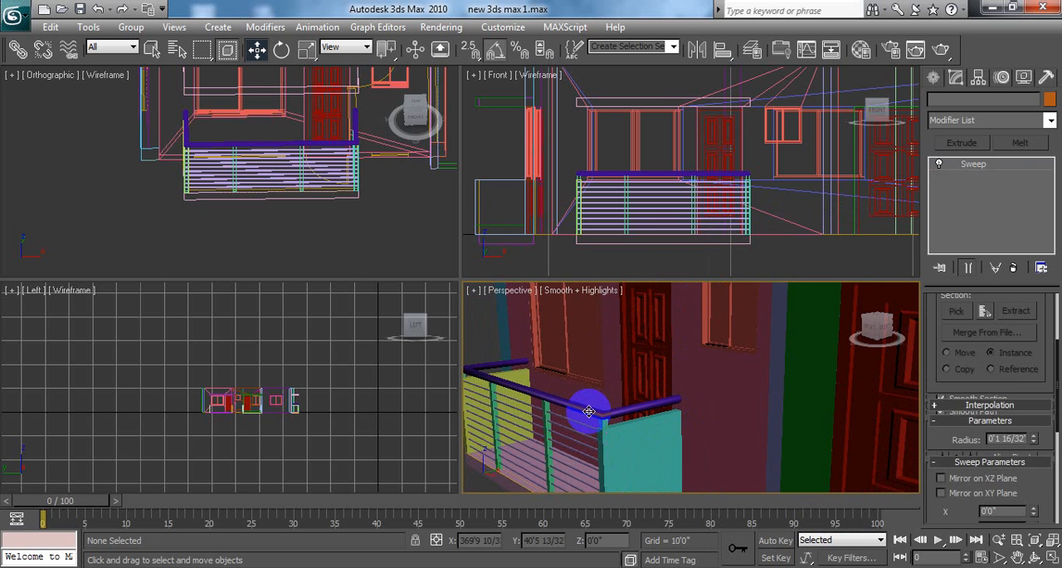
left_click(727, 396)
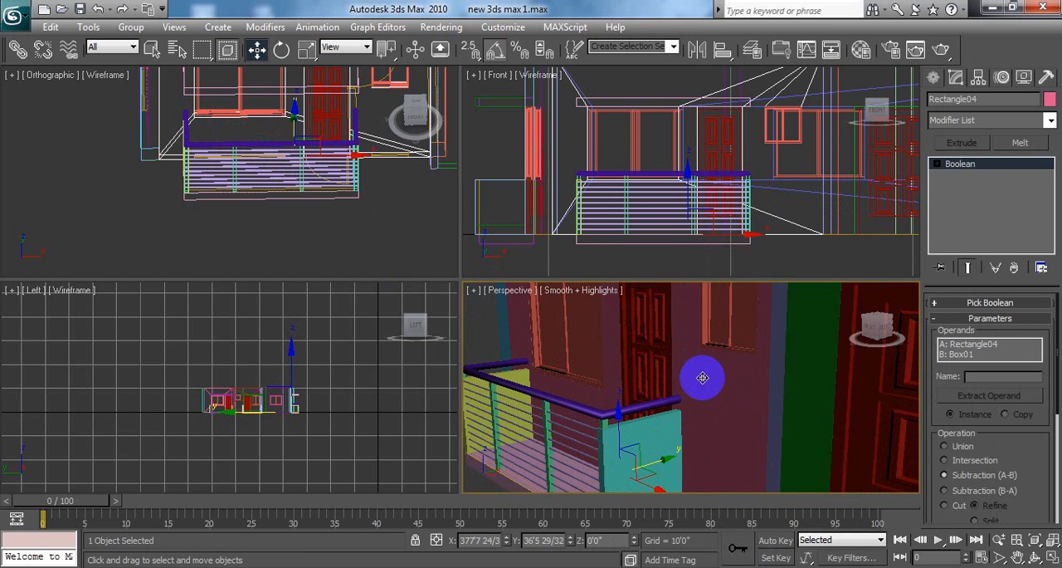
left_click(676, 424)
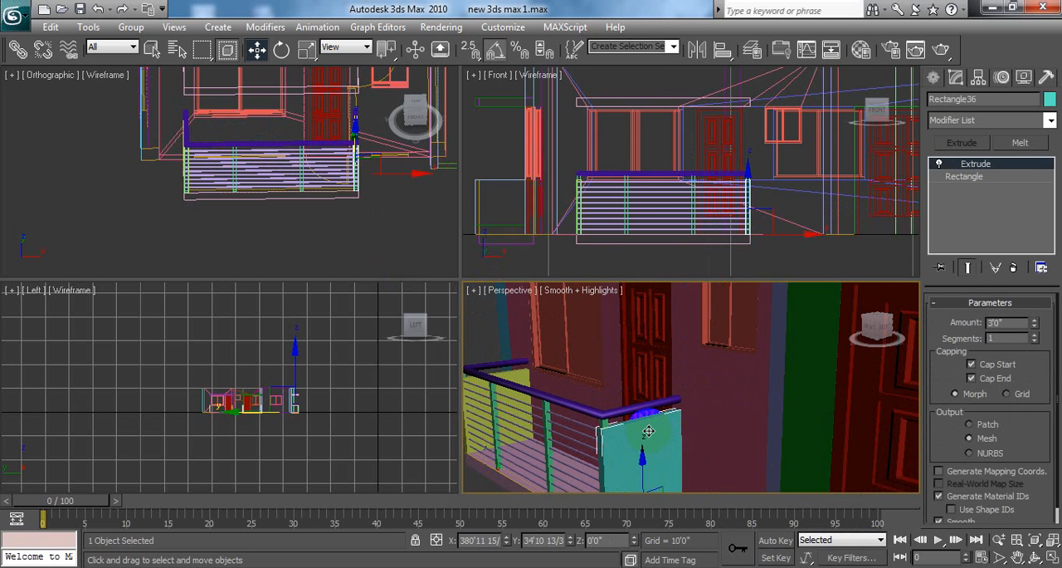
middle_click_drag(697, 370, 730, 276, "alt")
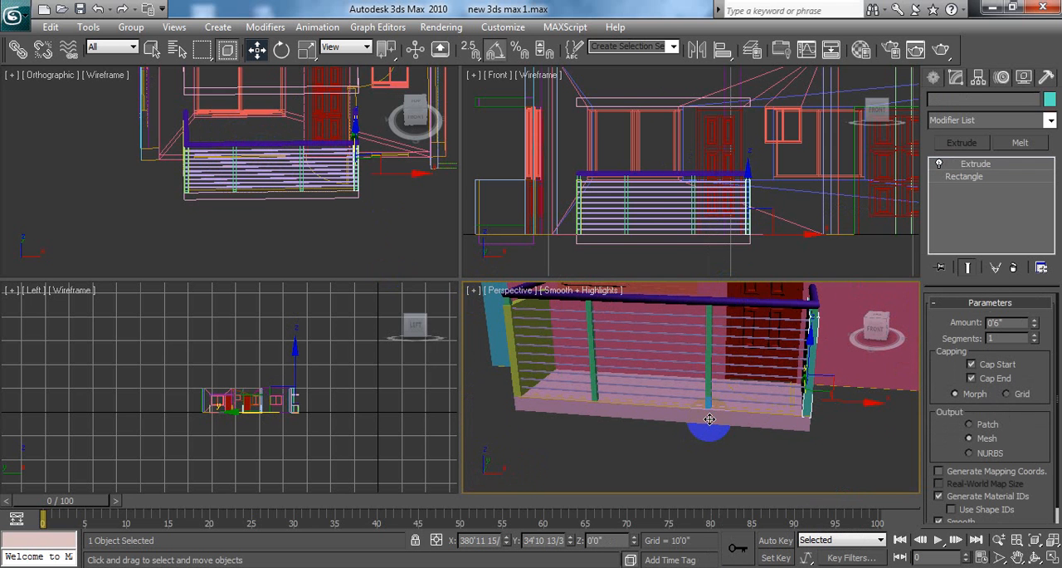
Step: Hide the balcony floor slab beneath the railing
left_click(710, 419)
right_click(706, 419)
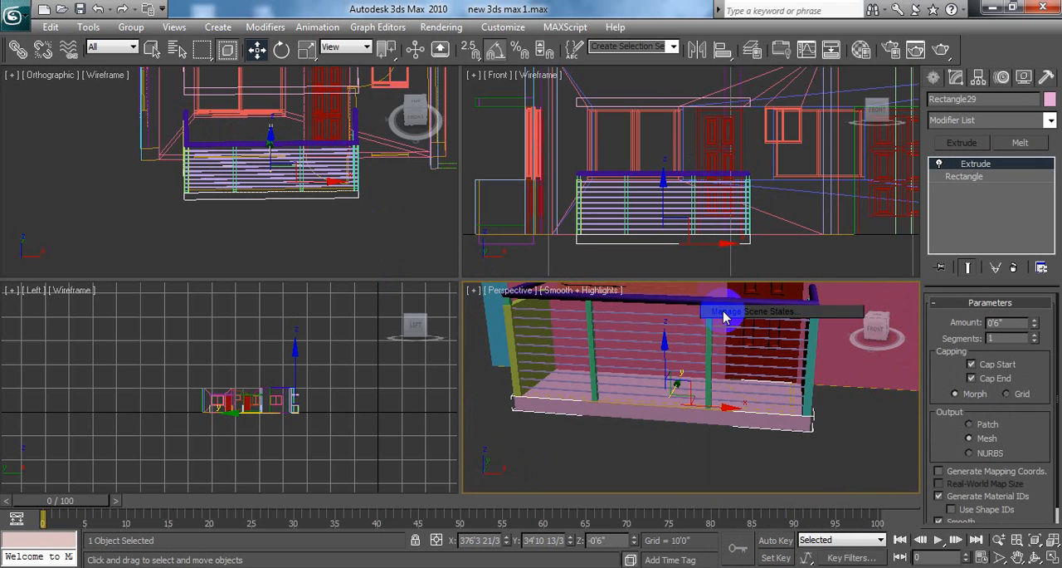
left_click(683, 419)
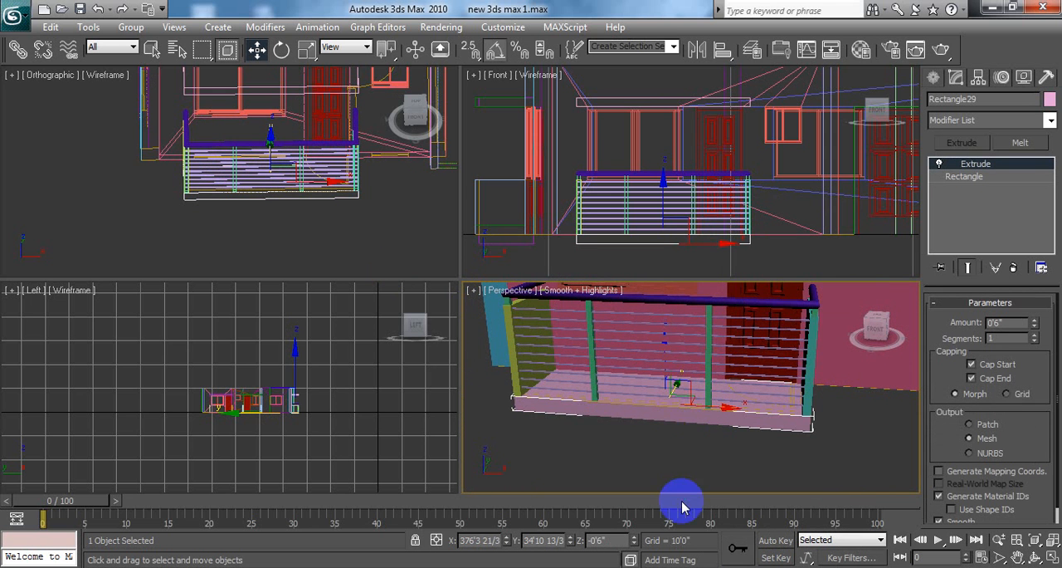
right_click(702, 334)
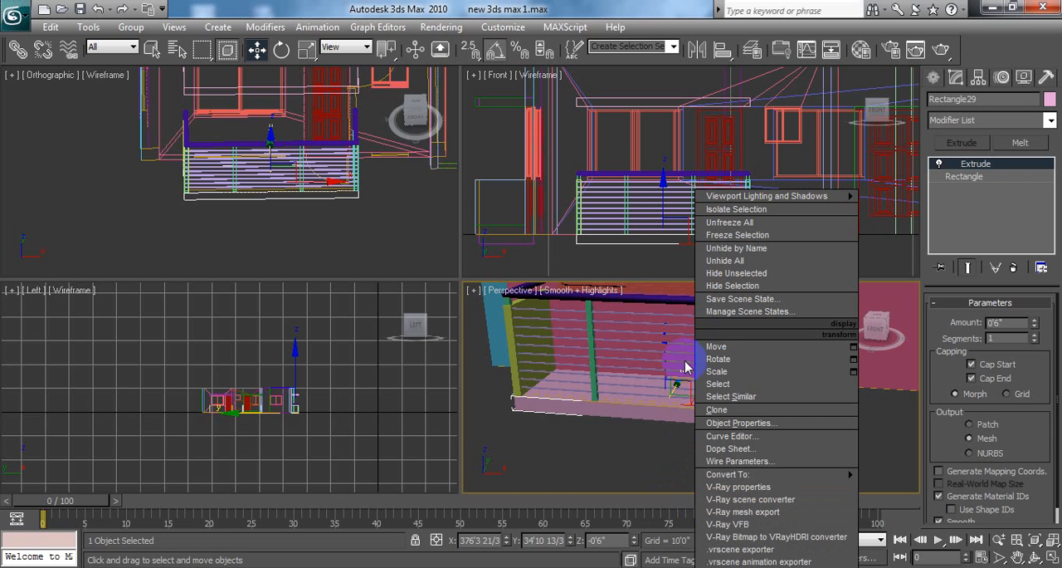
left_click(729, 291)
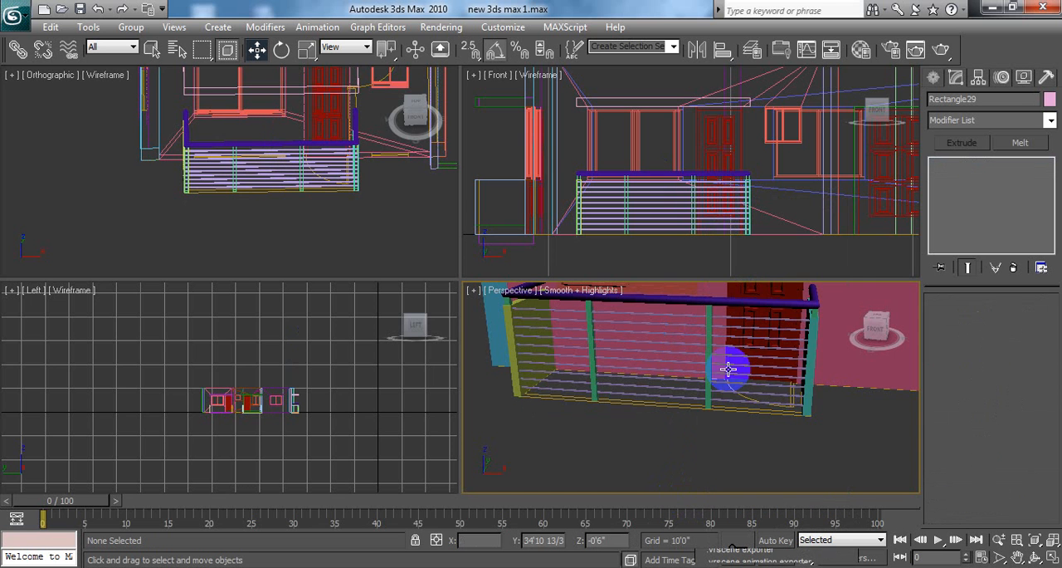
Step: Hide the two extruded side panels at the ends of the balcony
left_click(812, 357)
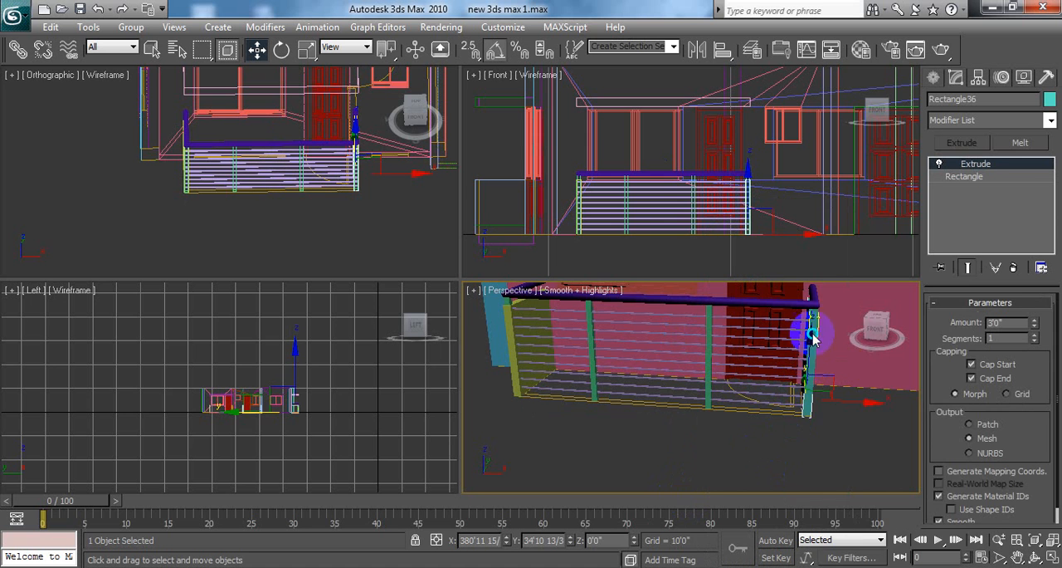
right_click(813, 336)
left_click(845, 286)
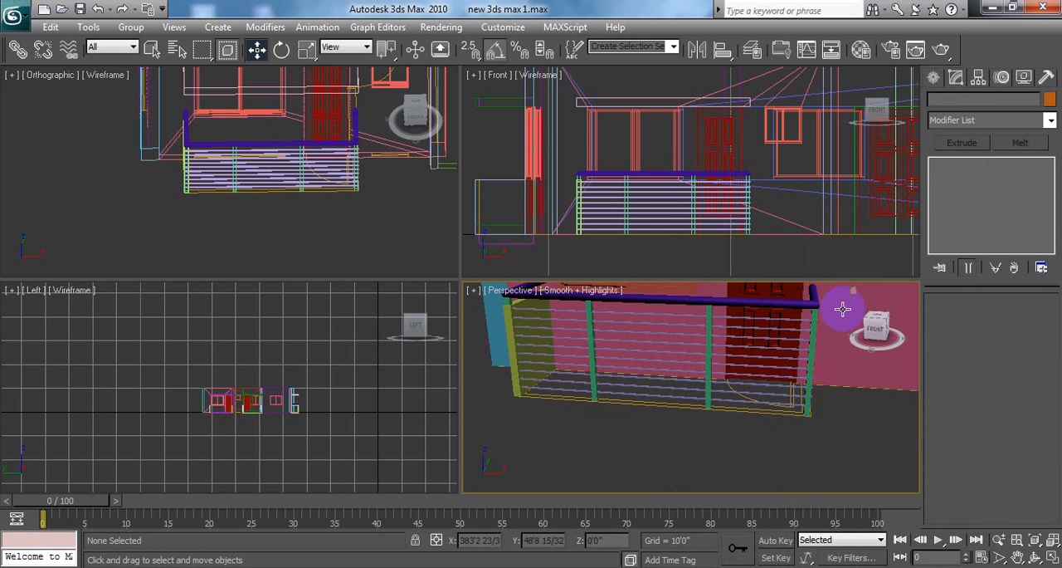
left_click(510, 332)
right_click(510, 332)
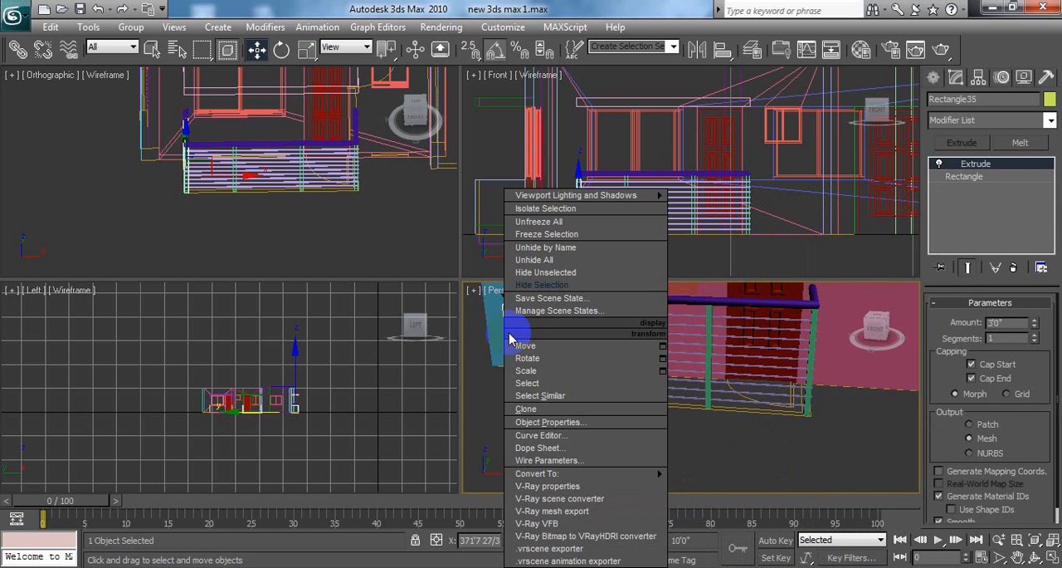
left_click(541, 285)
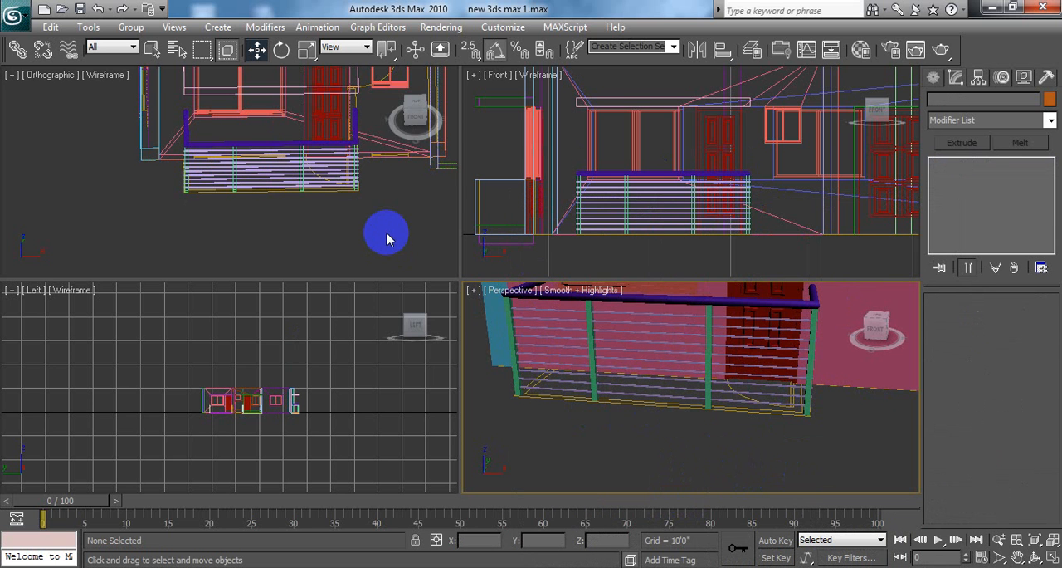
Step: Try selecting the railing bars with a window in the Orthographic view and moving them up, undo the move and clear the selection
middle_click_drag(386, 232, 346, 250)
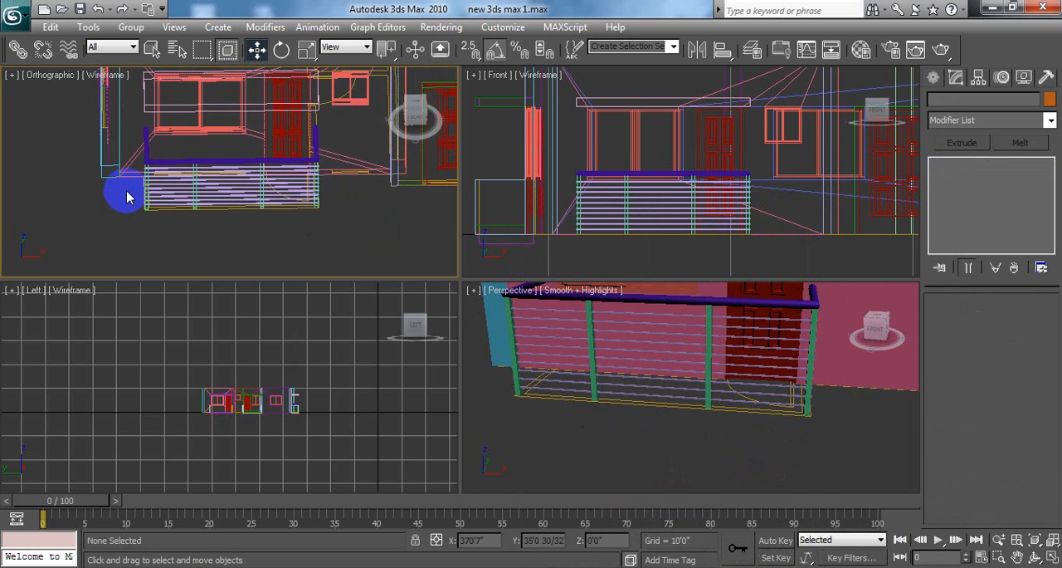
left_click_drag(131, 196, 339, 226)
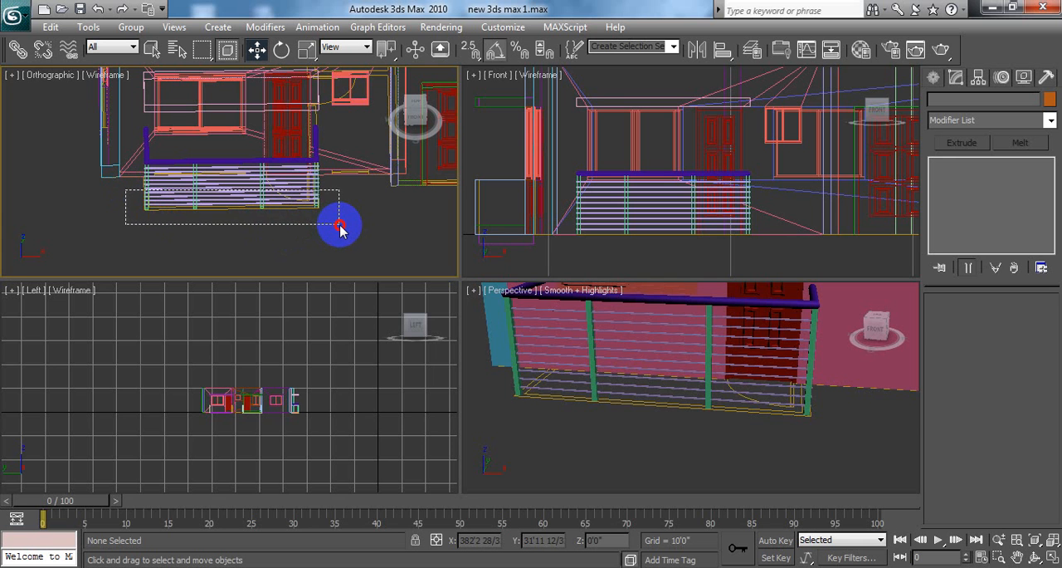
left_click_drag(340, 229, 341, 229)
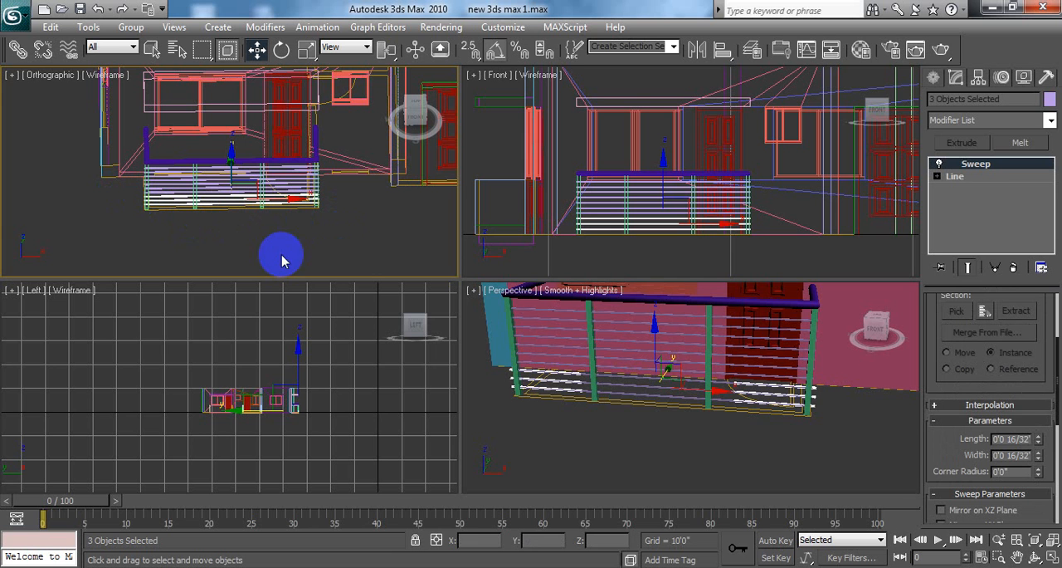
middle_click_drag(642, 381, 638, 413)
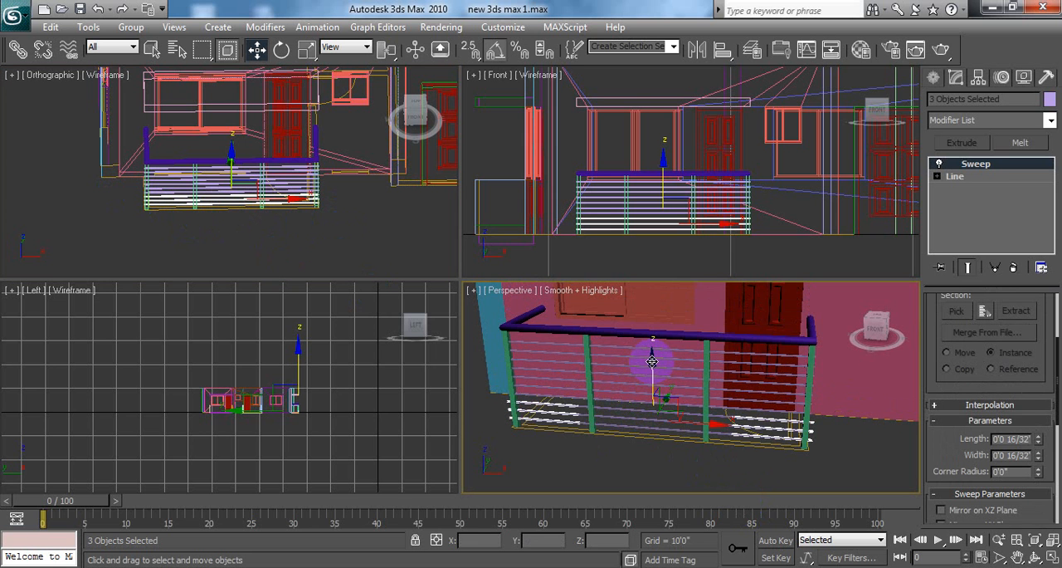
left_click_drag(653, 361, 654, 310)
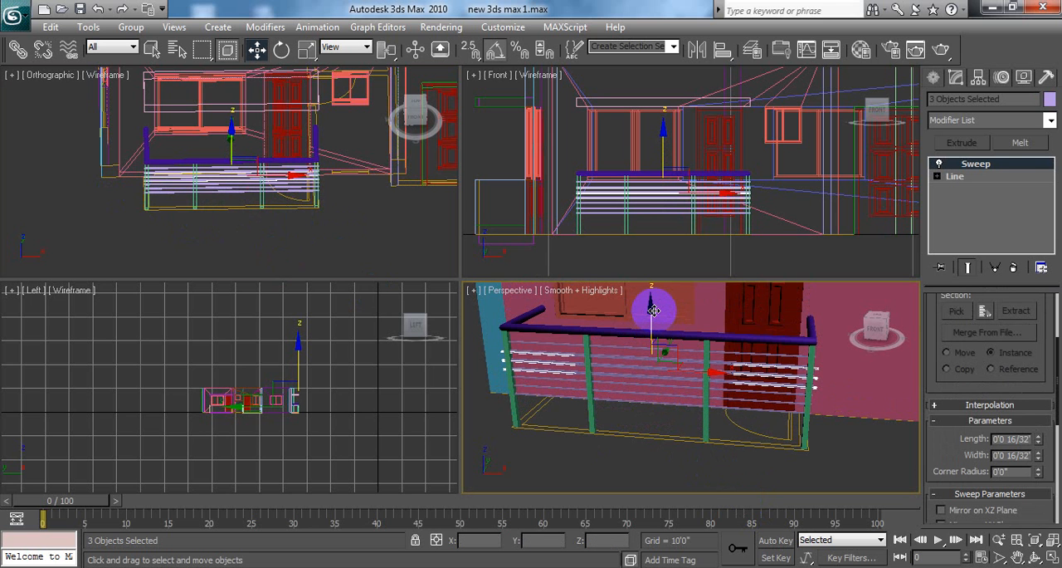
key("ctrl+z")
left_click(131, 232)
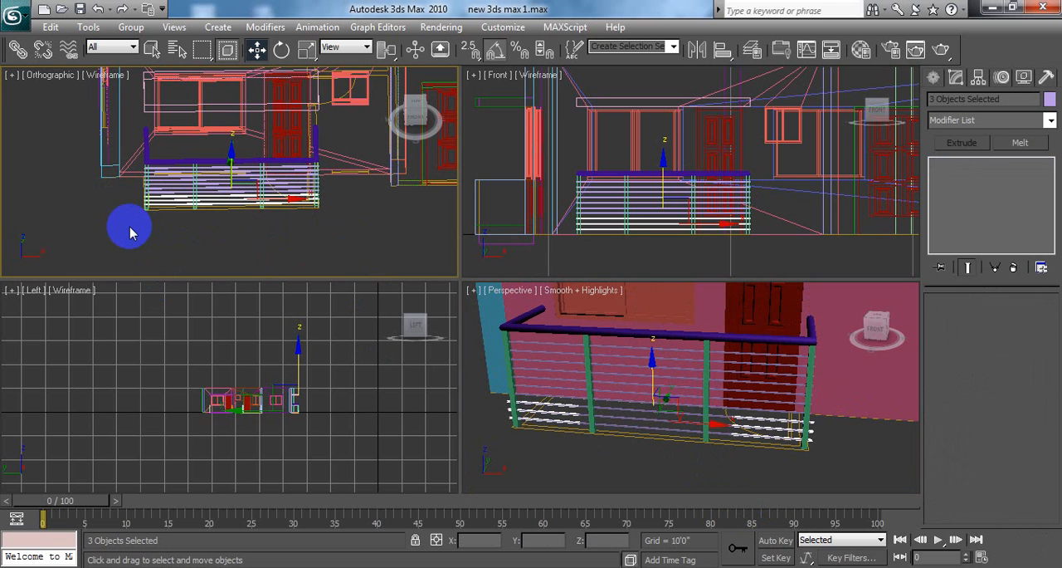
middle_click_drag(319, 227, 310, 228)
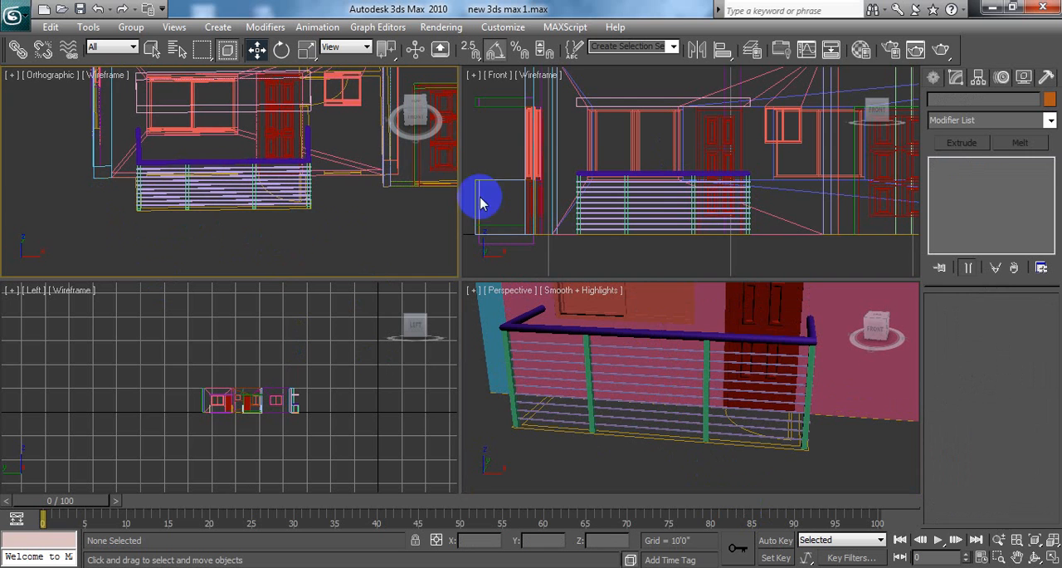
Step: Switch the Orthographic viewport to the Top view and select the railing's bars and posts with a window around the balcony outline
left_click(611, 190)
scroll(612, 182, "down", 2)
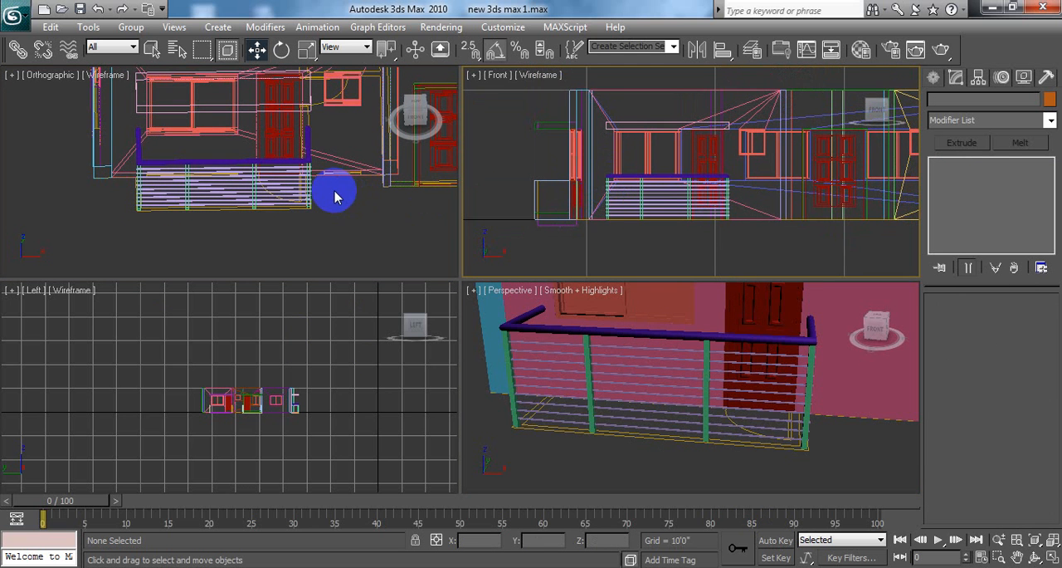
middle_click_drag(309, 184, 297, 207)
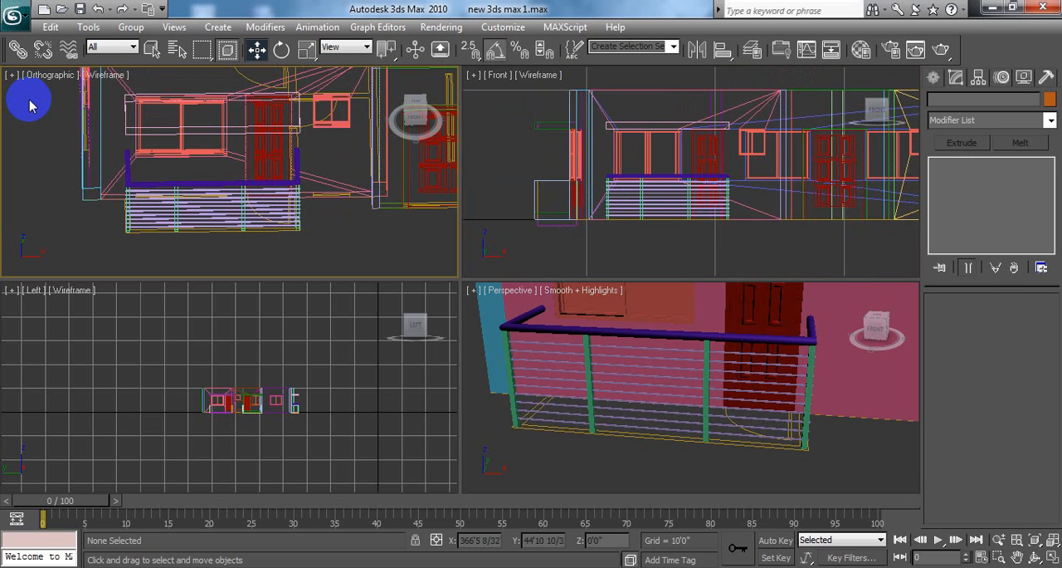
key("t")
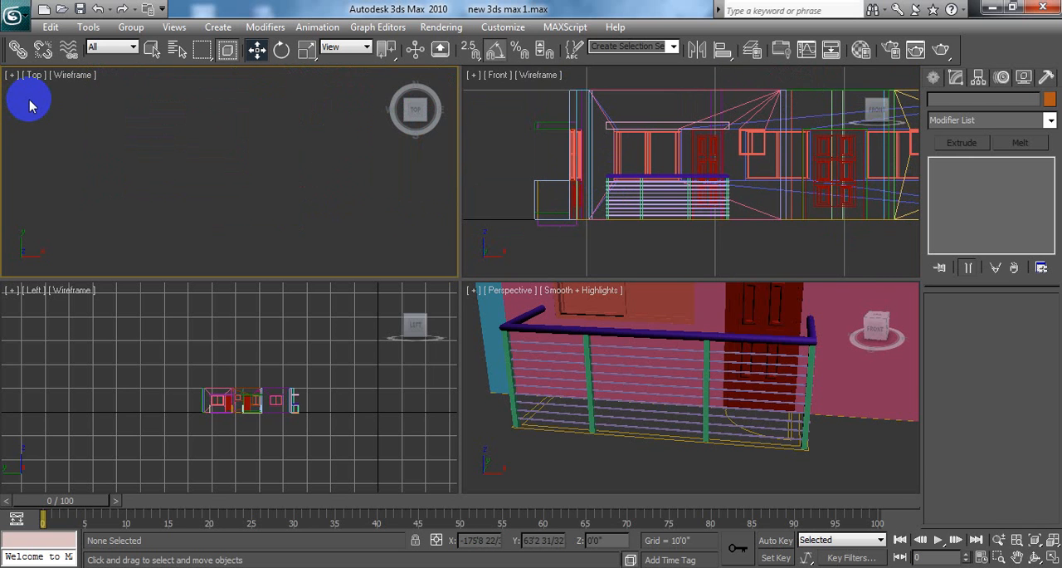
scroll(124, 124, "down", 8)
middle_click_drag(304, 178, 244, 175)
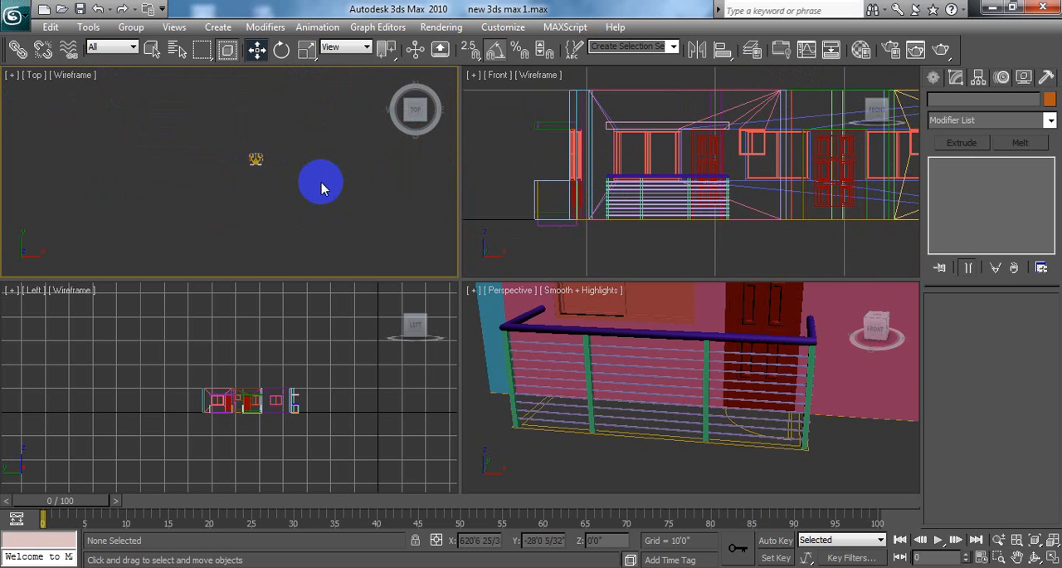
scroll(322, 183, "up", 5)
middle_click_drag(319, 168, 230, 205)
scroll(305, 184, "up", 9)
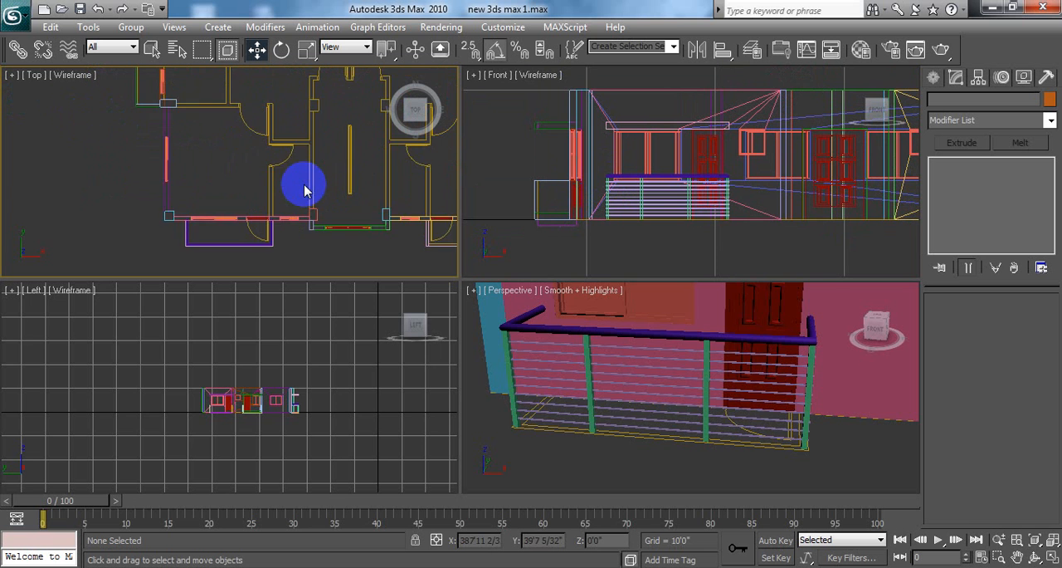
middle_click_drag(306, 185, 244, 144)
scroll(257, 248, "up", 4)
middle_click_drag(265, 232, 315, 199)
left_click_drag(35, 177, 280, 226)
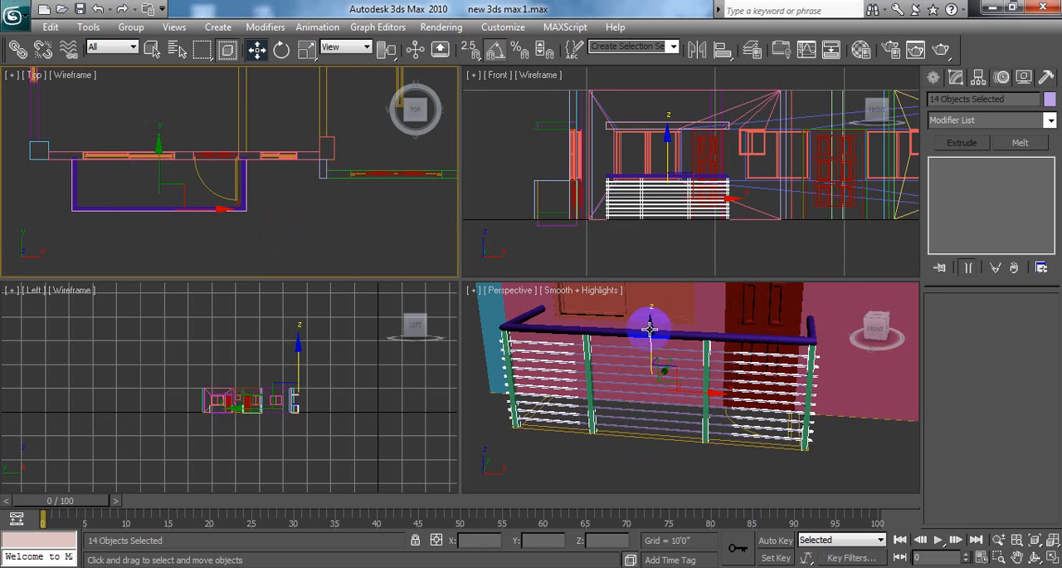
Step: Try moving the selected bars and posts down and back, and restore their original position with the selection intact
right_click(882, 476)
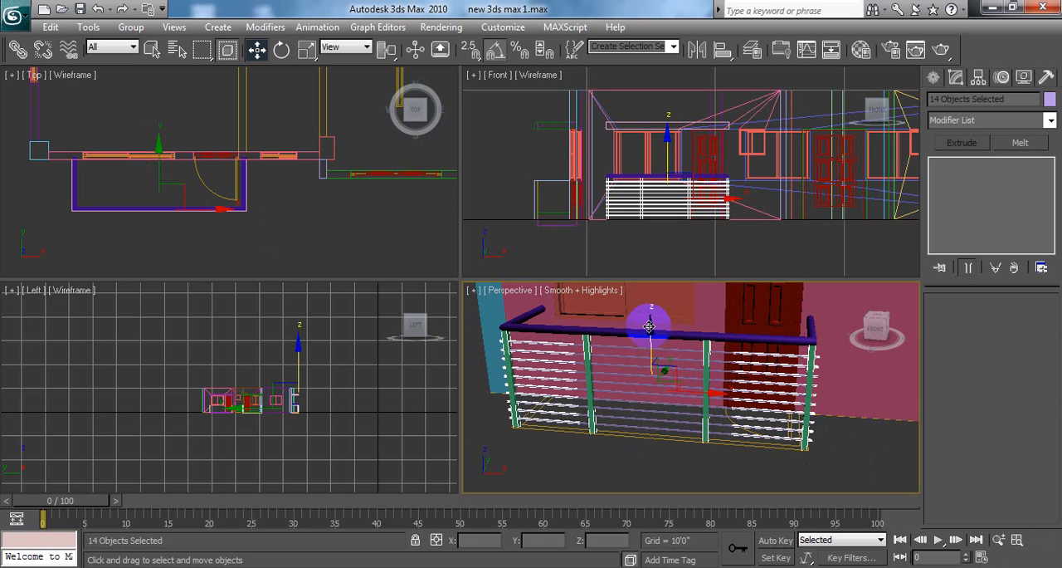
left_click_drag(649, 326, 658, 368)
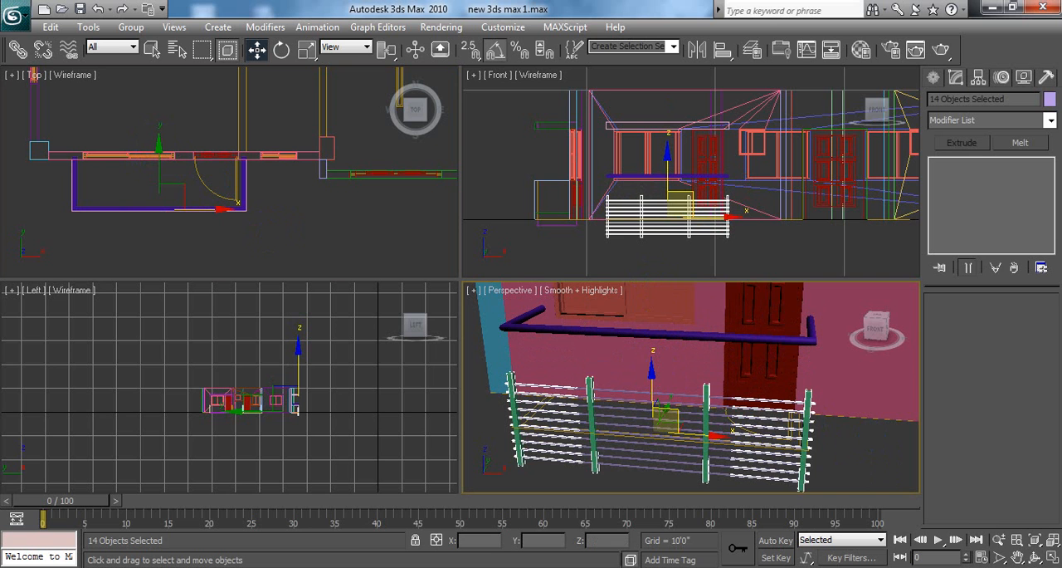
left_click_drag(666, 419, 664, 375)
key("ctrl+d")
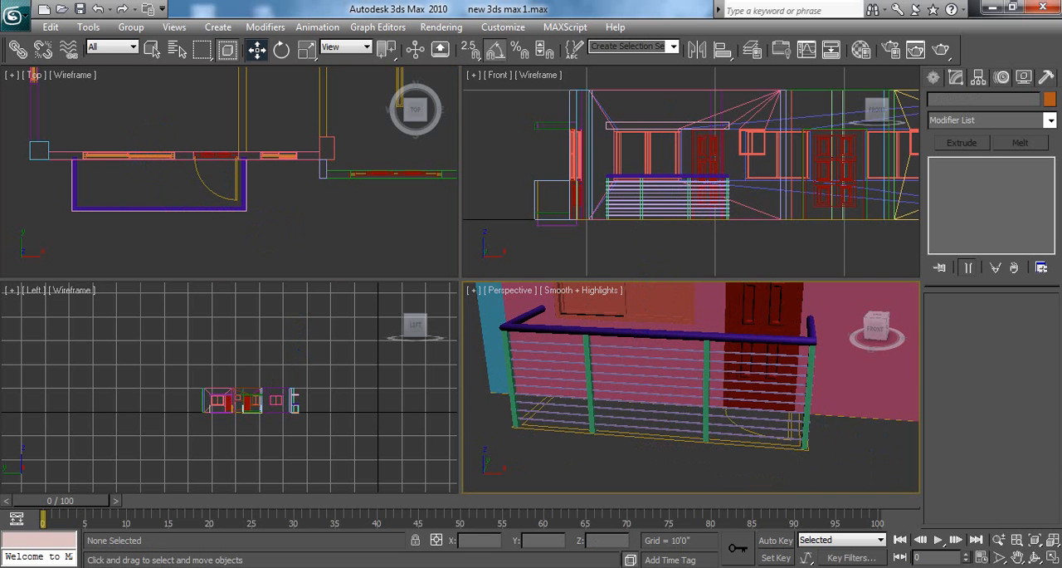
key("ctrl+z")
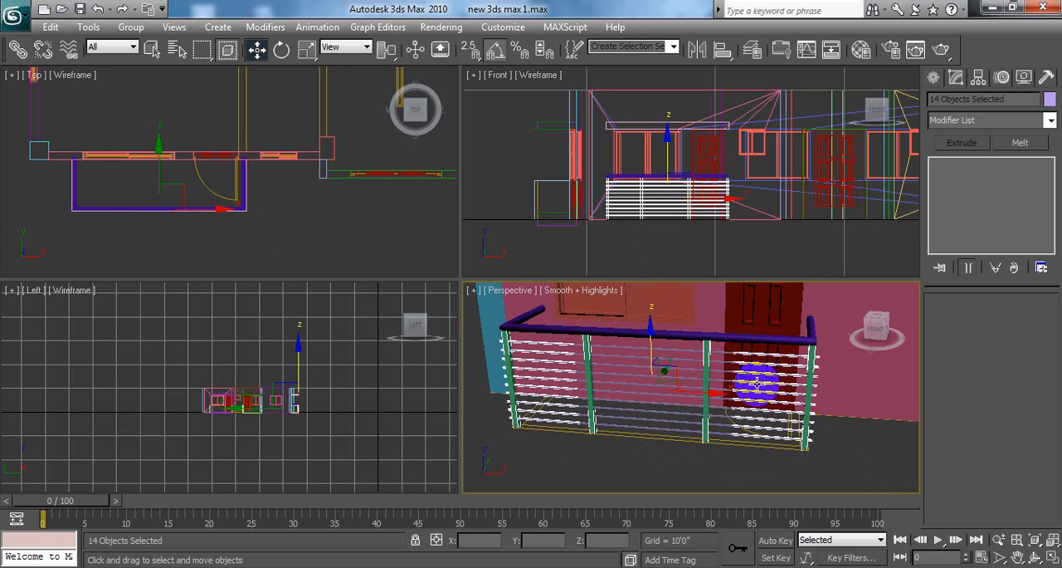
Step: Add the round handrail to the selected bars and posts, and test the selection with an upward move that is undone
left_click(749, 341, "ctrl")
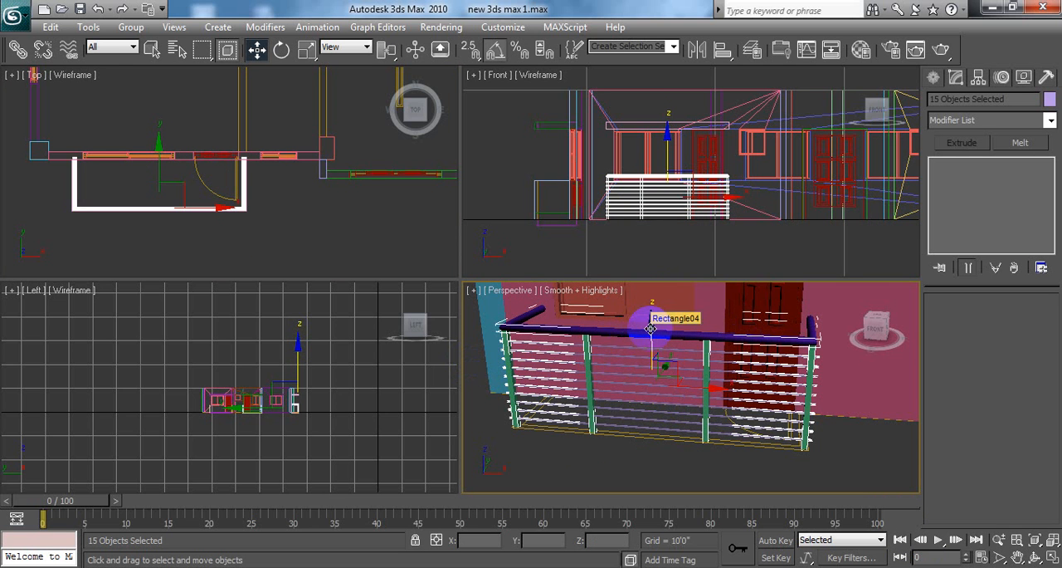
left_click_drag(652, 325, 658, 261)
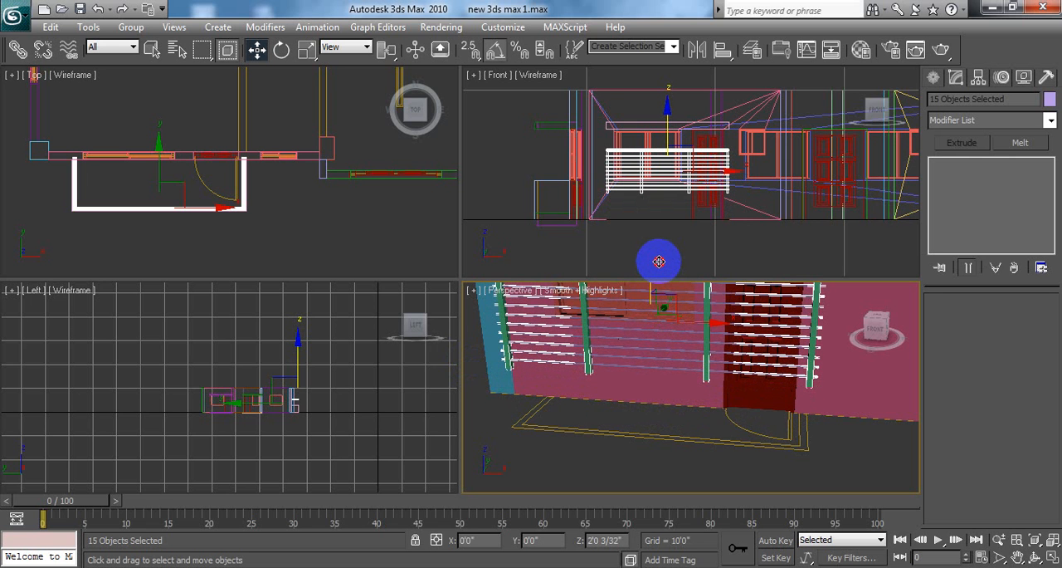
key("ctrl+z")
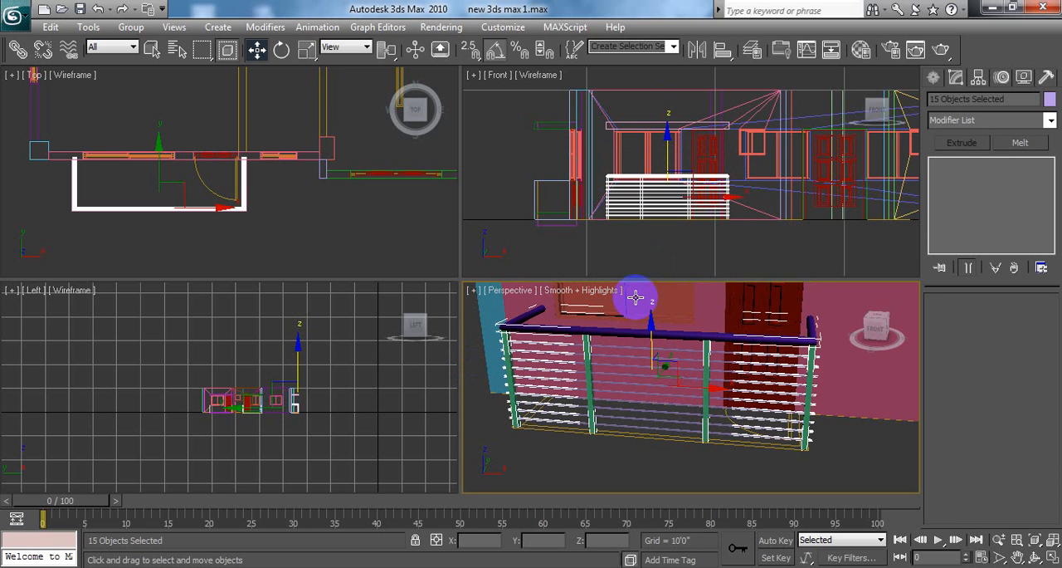
Step: Save the scene and group the selected bars, posts and handrail under the name "grill"
key("ctrl+s")
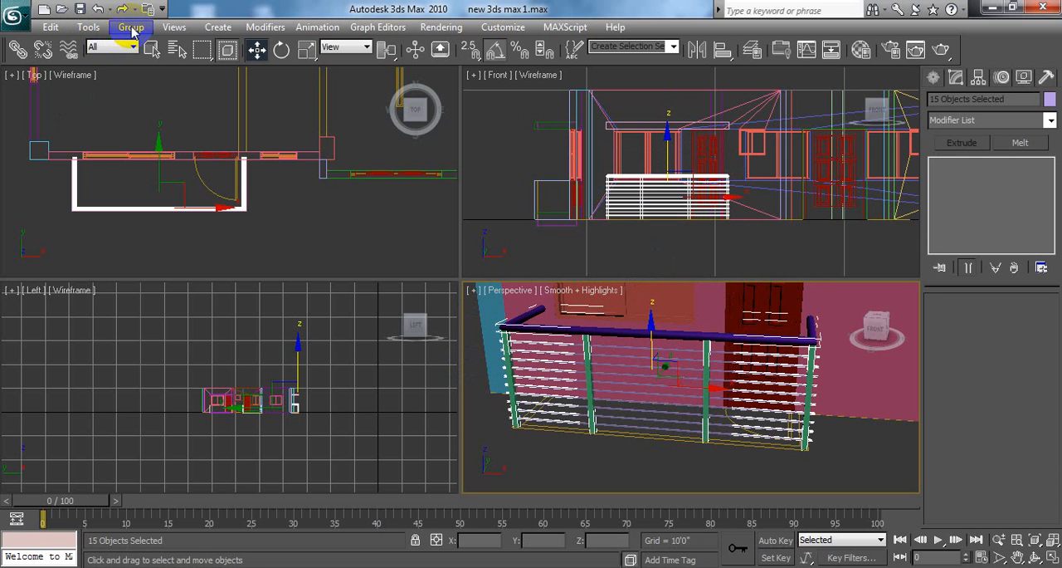
left_click(130, 27)
left_click(143, 41)
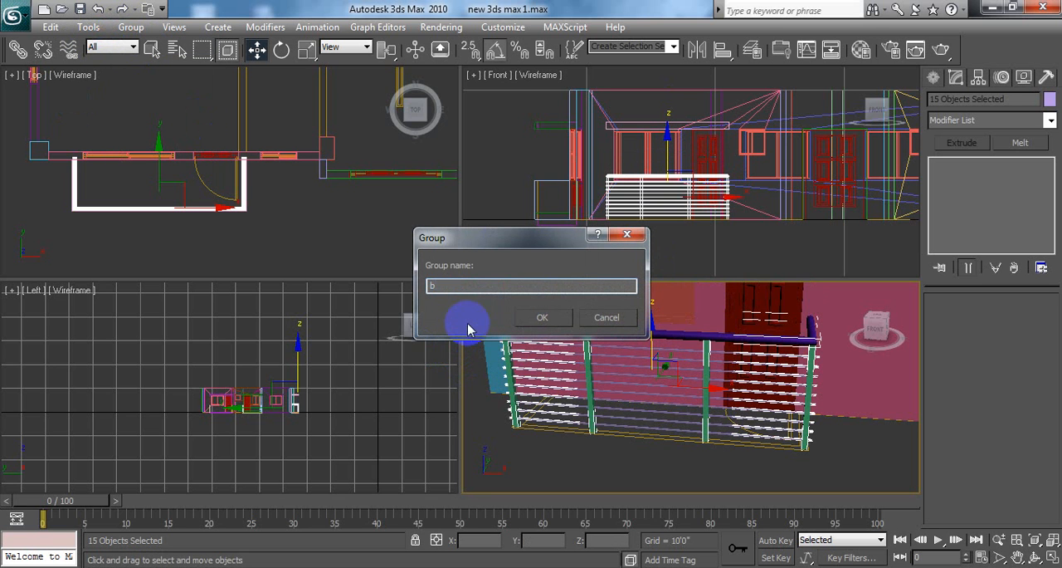
type("b")
left_click_drag(451, 285, 382, 288)
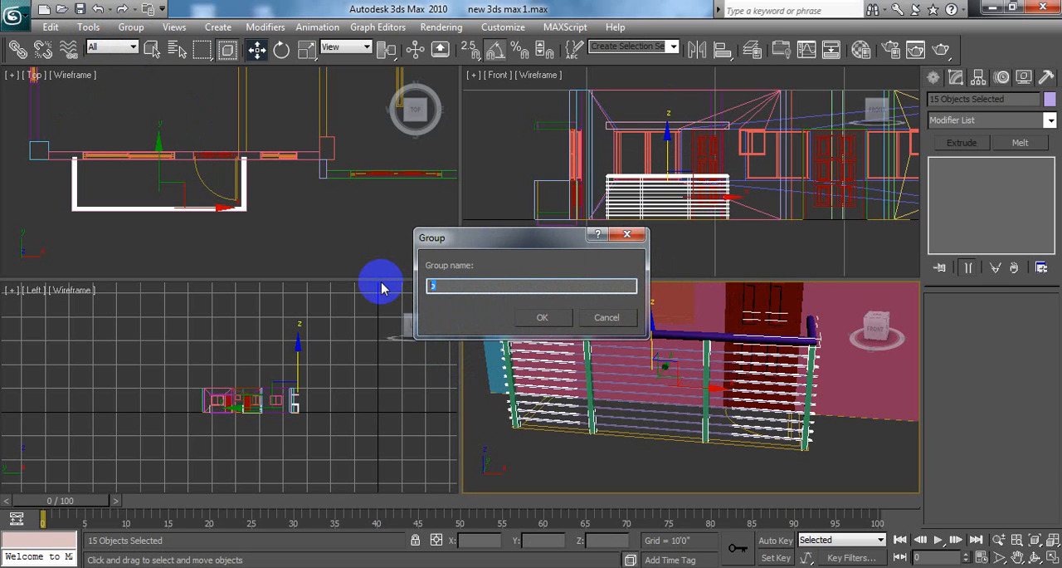
type("grill")
left_click(540, 317)
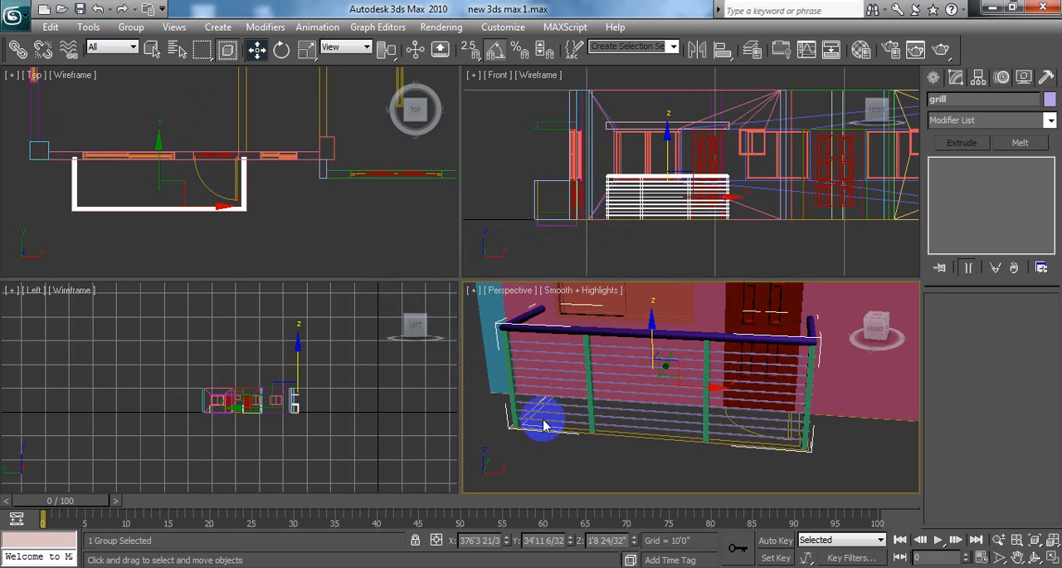
Step: Deselect the grill group in the Perspective viewport
left_click(577, 471)
right_click(629, 353)
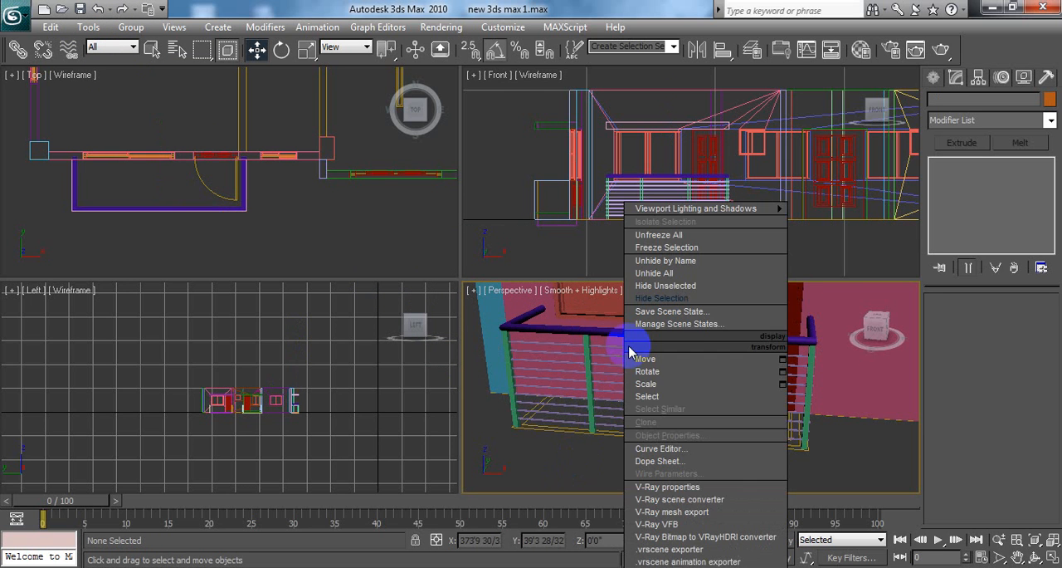
left_click(674, 297)
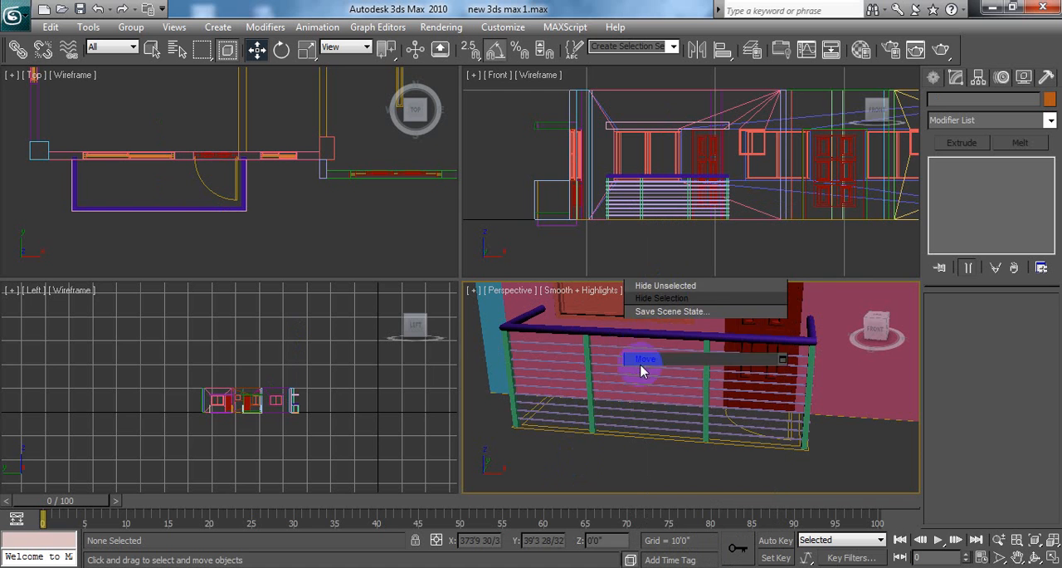
right_click(783, 342)
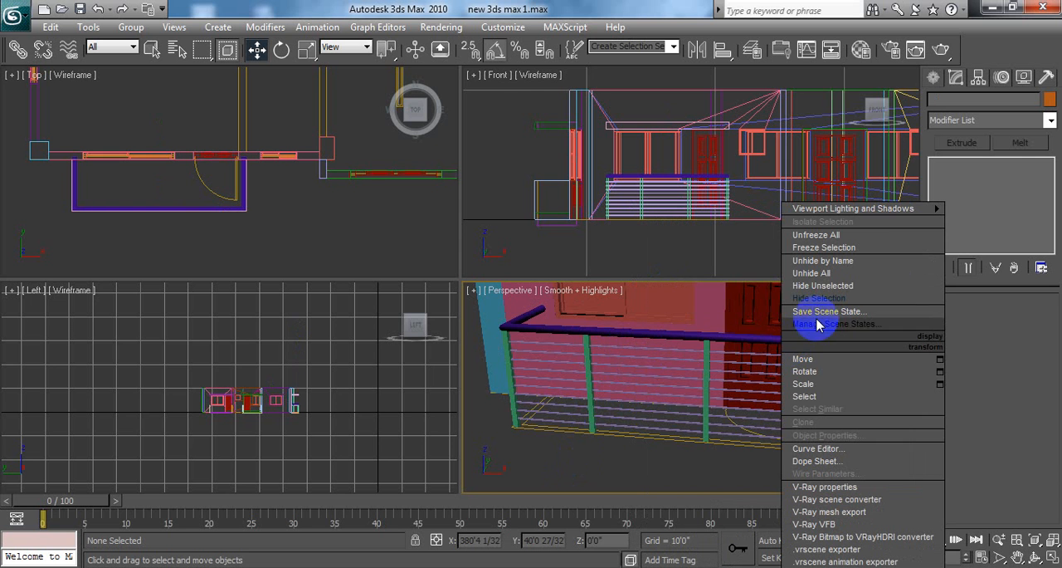
left_click(817, 274)
right_click(780, 342)
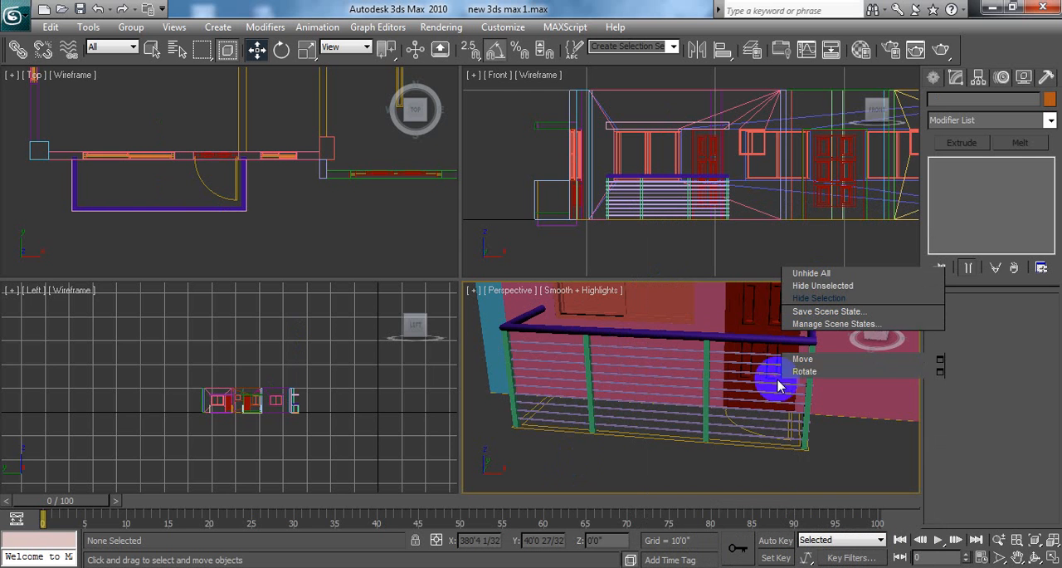
left_click(734, 419)
right_click(675, 347)
left_click(674, 347)
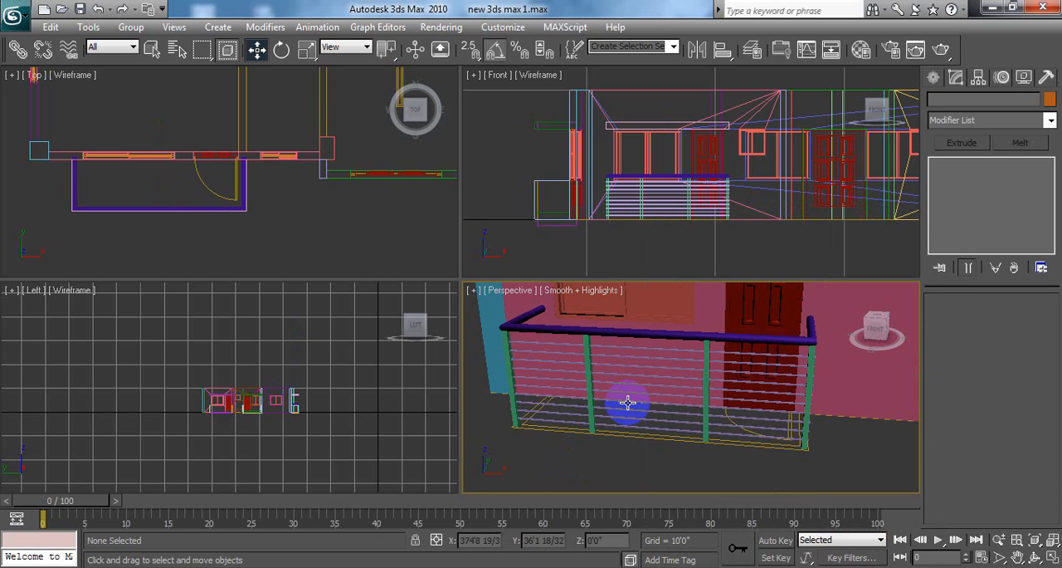
right_click(671, 346)
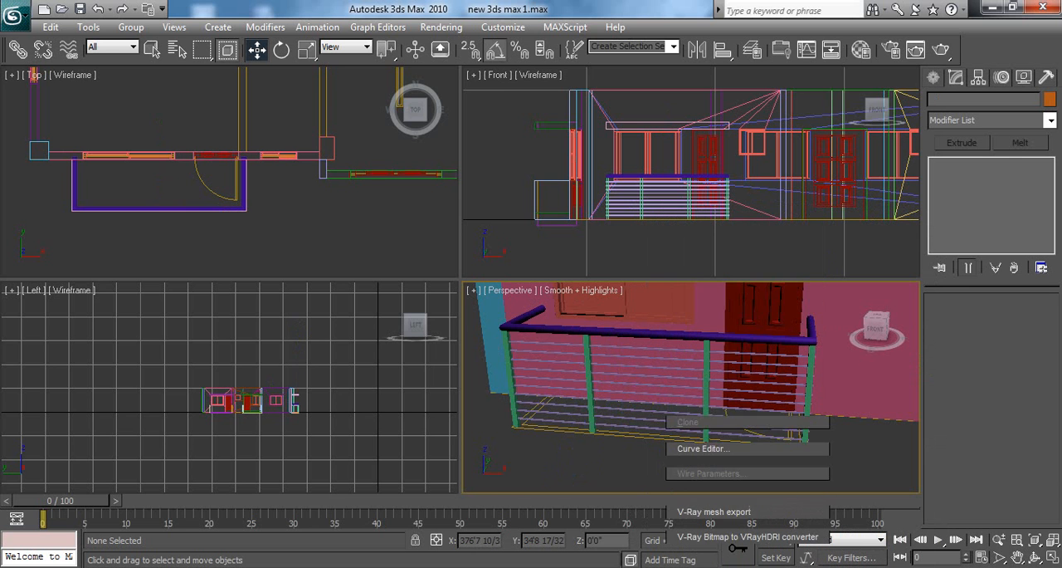
left_click(495, 506)
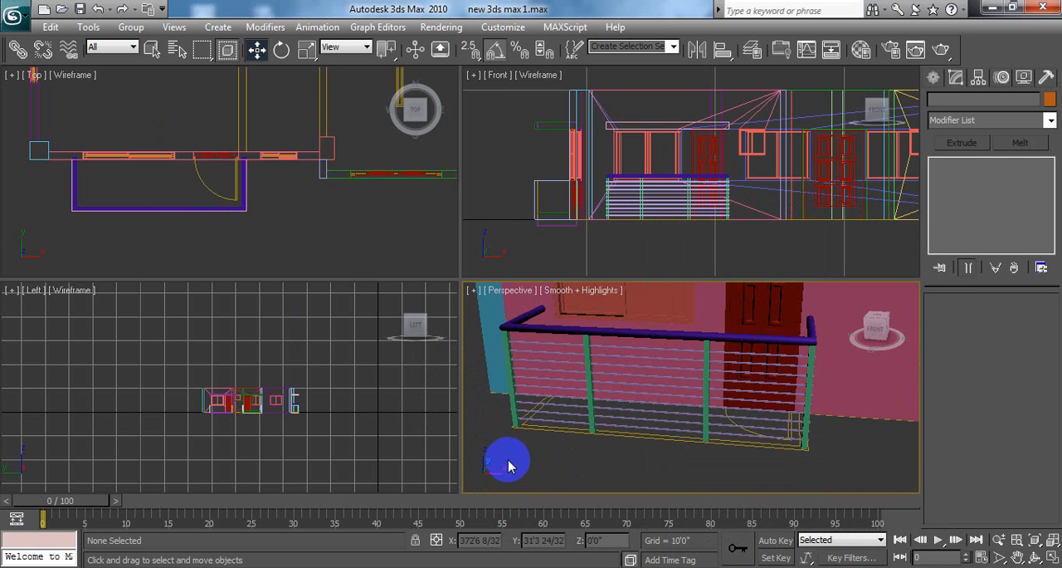
left_click(18, 24)
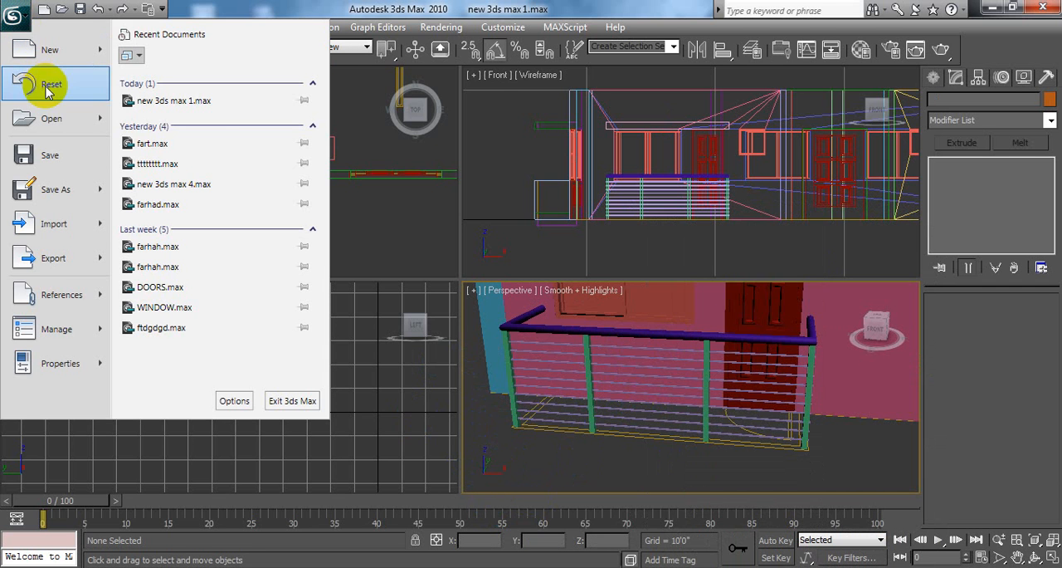
left_click(408, 176)
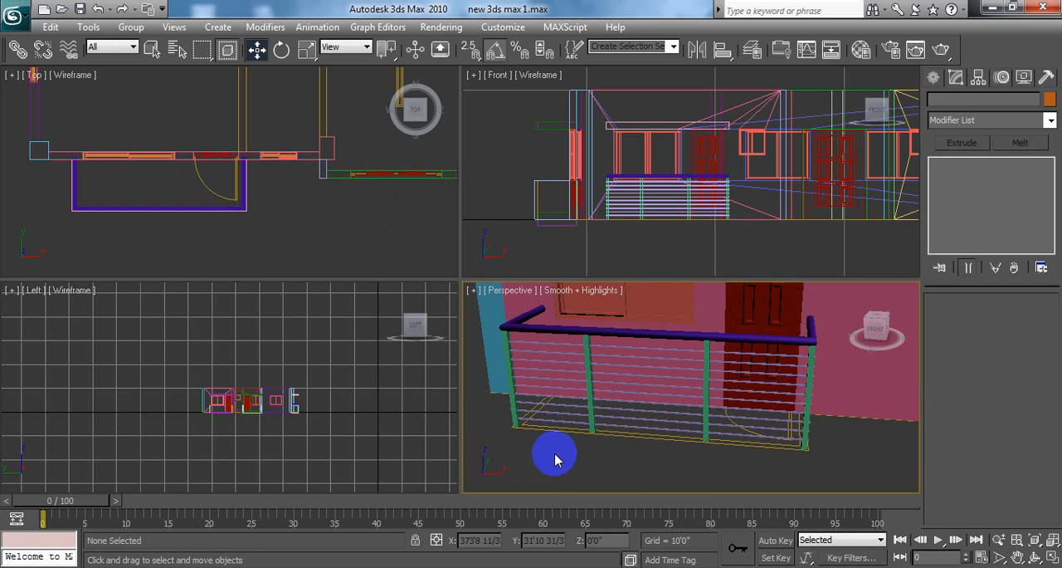
right_click(556, 347)
left_click(584, 310)
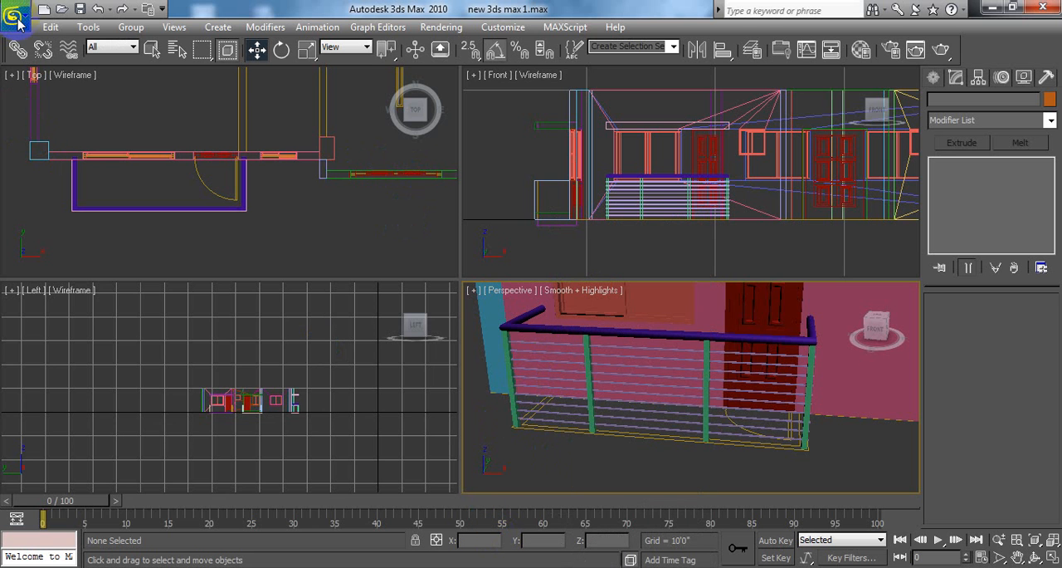
right_click(314, 217)
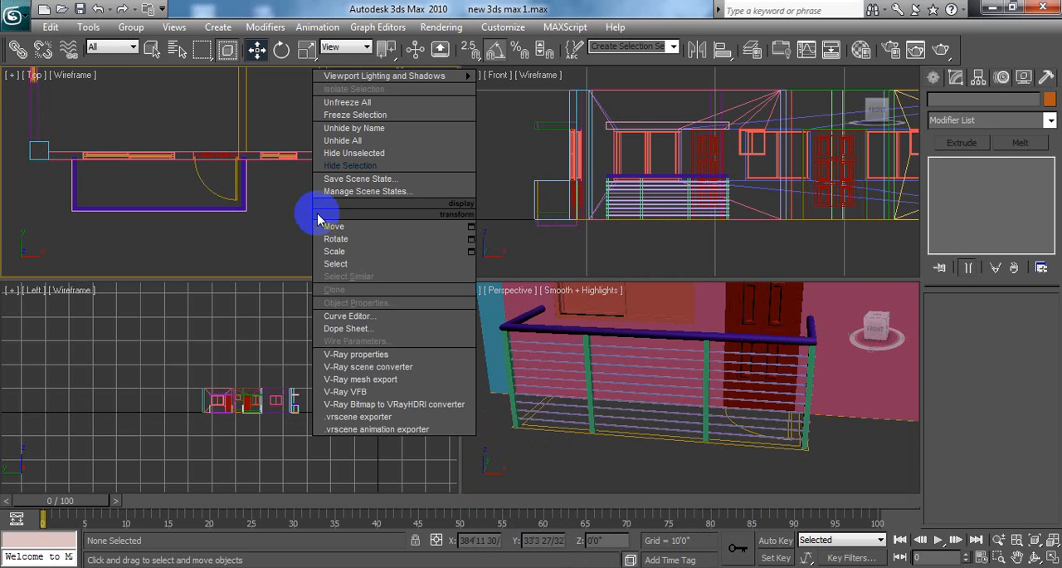
left_click(350, 169)
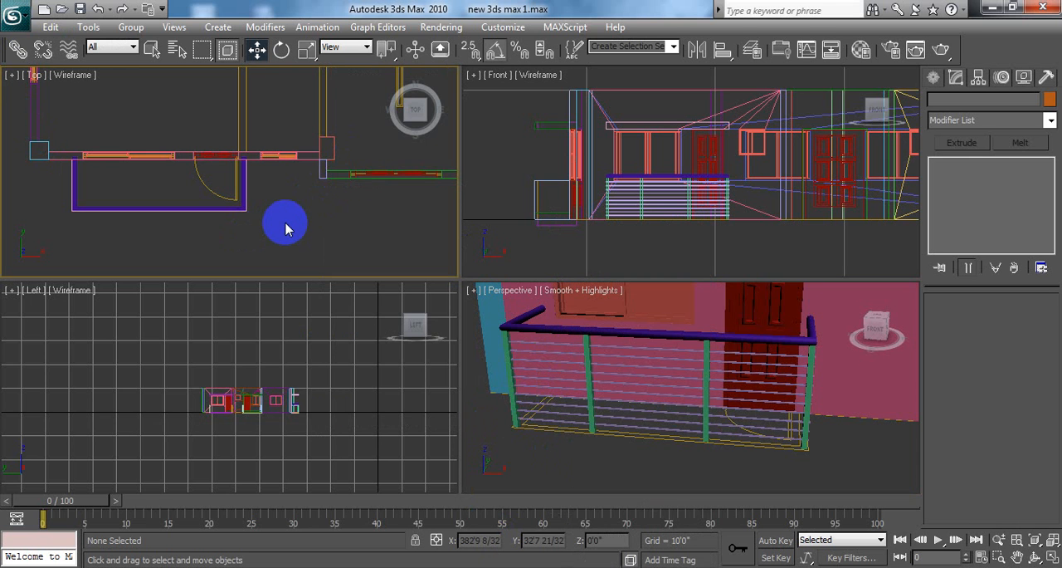
right_click(287, 224)
left_click(314, 195)
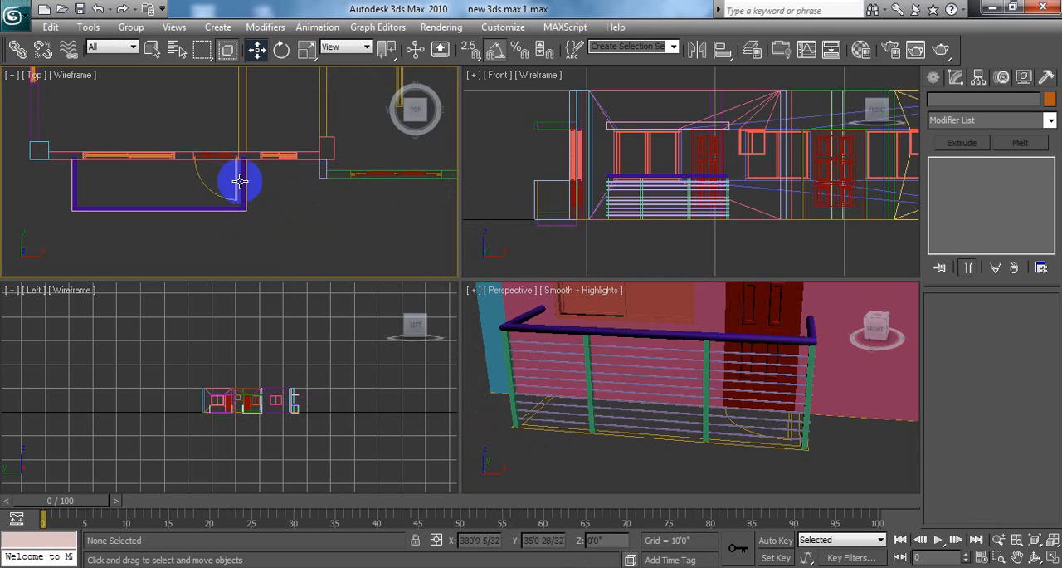
right_click(181, 146)
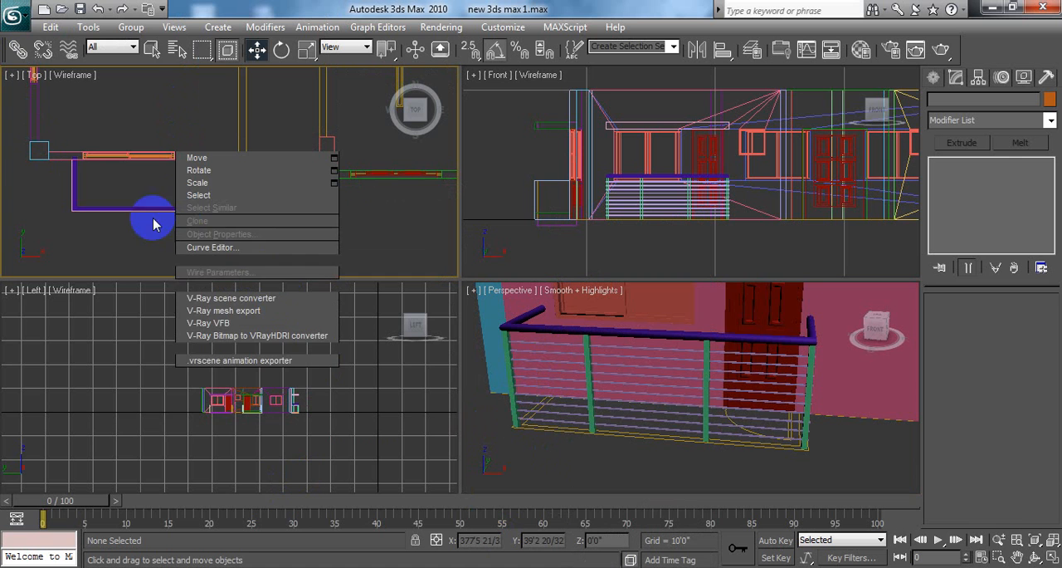
left_click(113, 112)
Step: Save the current scene file with the grouped balcony railing
left_click(17, 15)
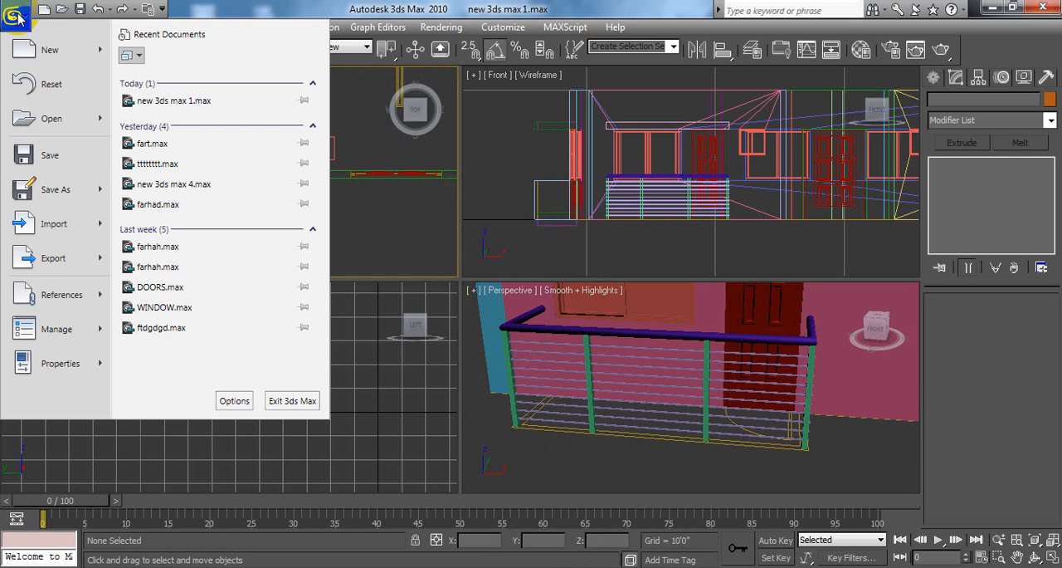
mouse_move(55, 188)
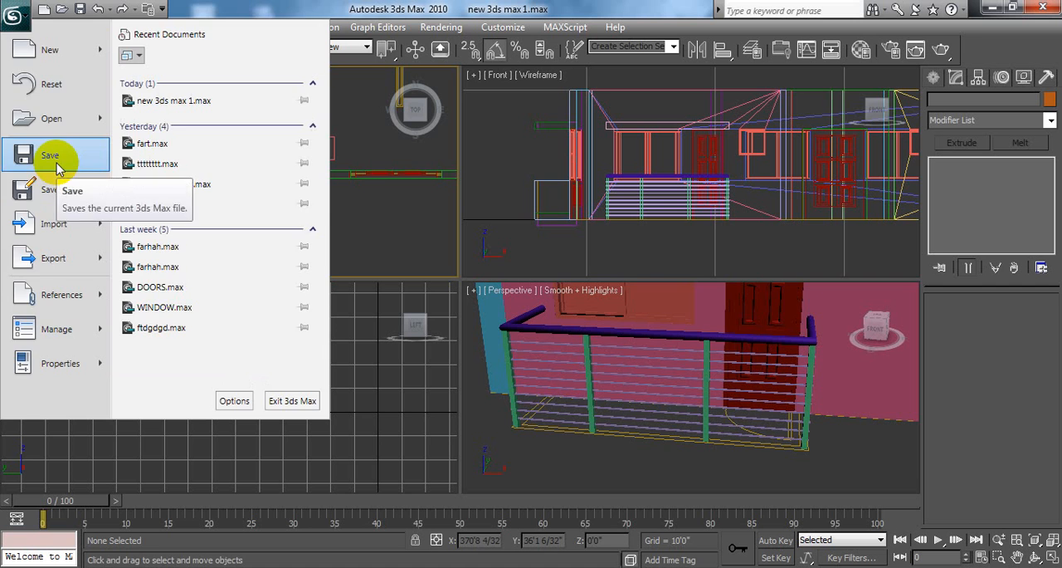
left_click(57, 165)
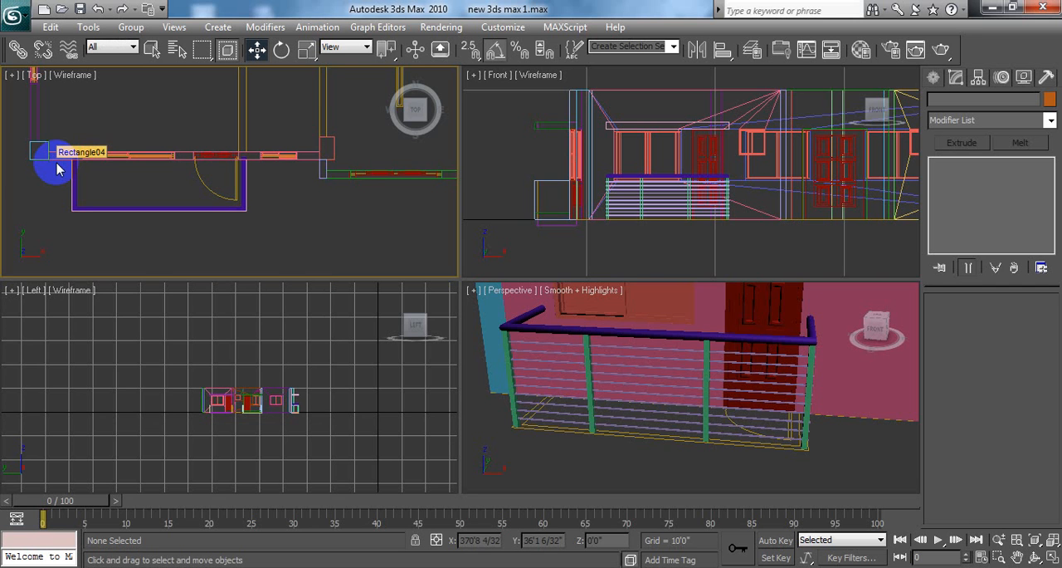
right_click(287, 223)
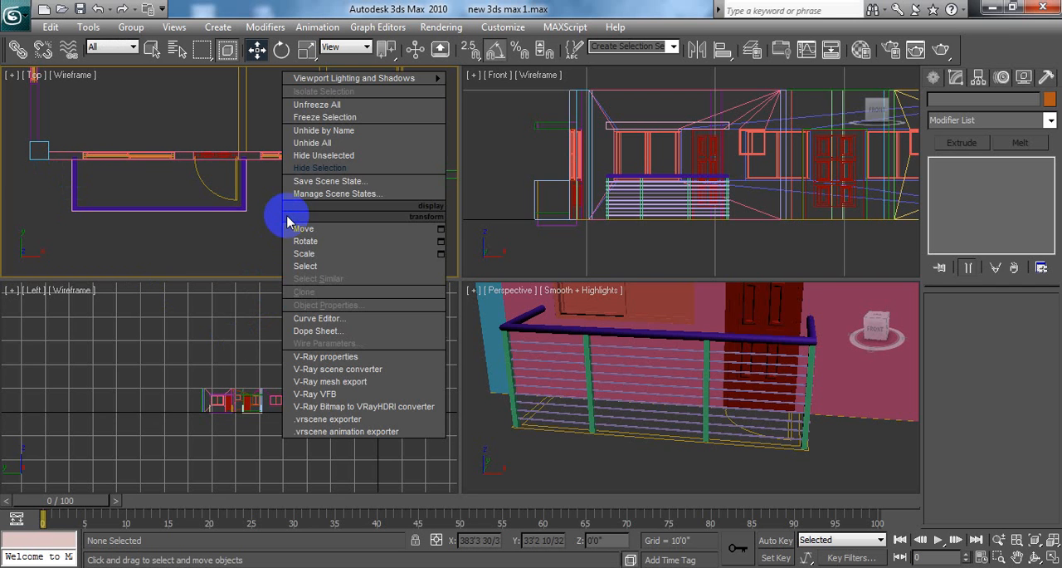
left_click(326, 146)
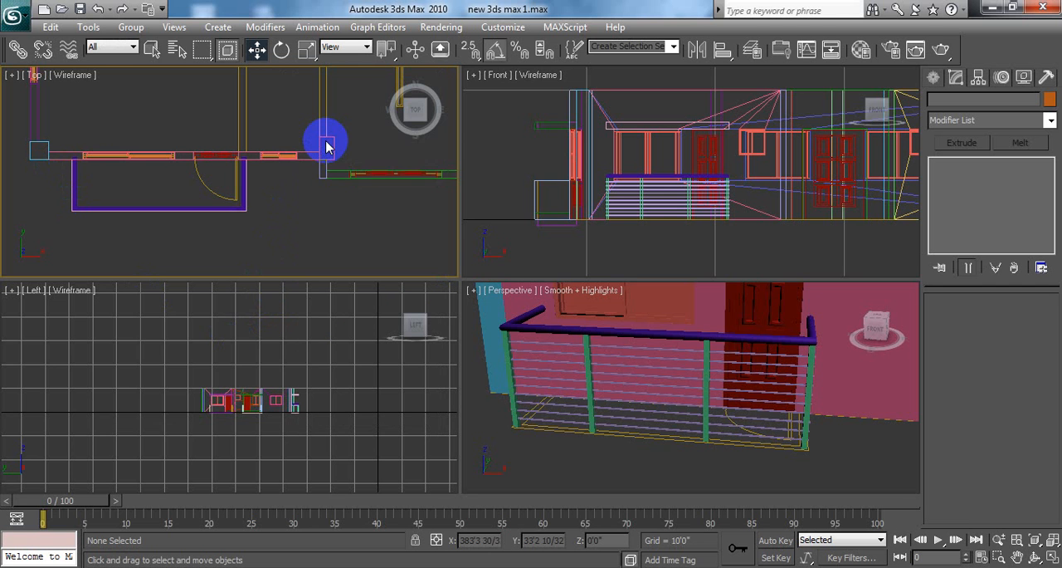
right_click(284, 221)
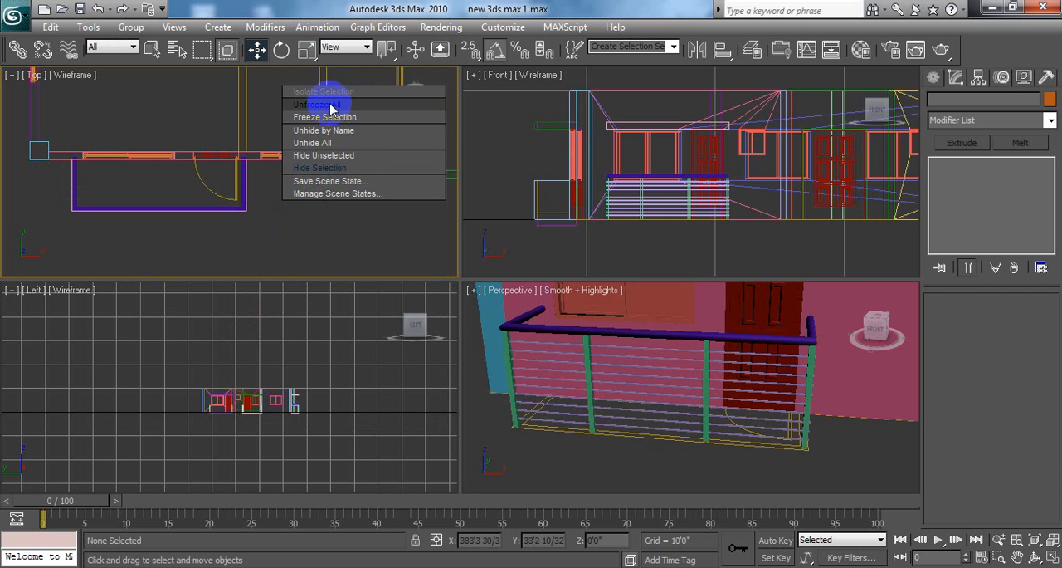
left_click(326, 145)
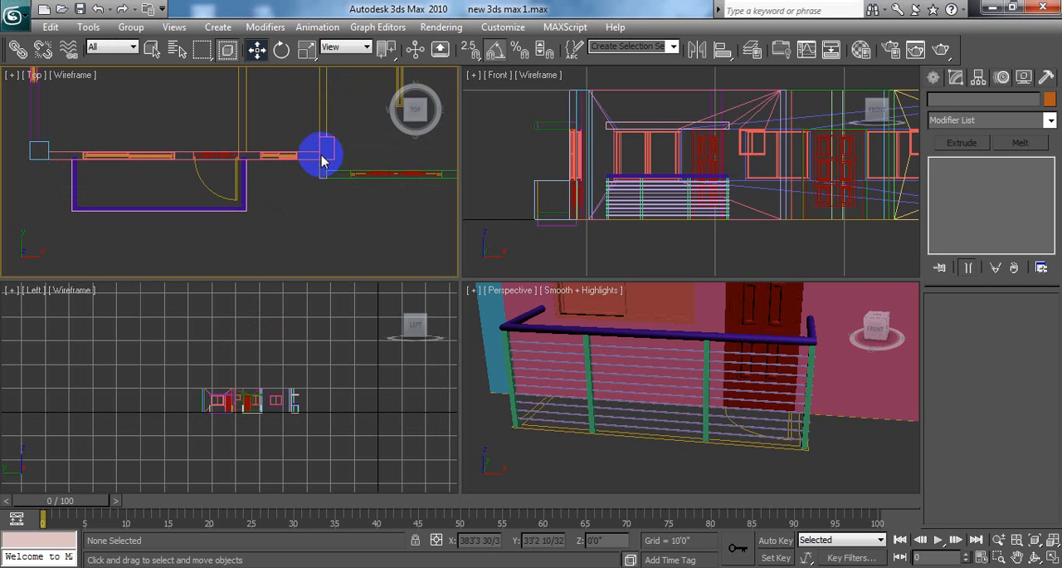
right_click(317, 139)
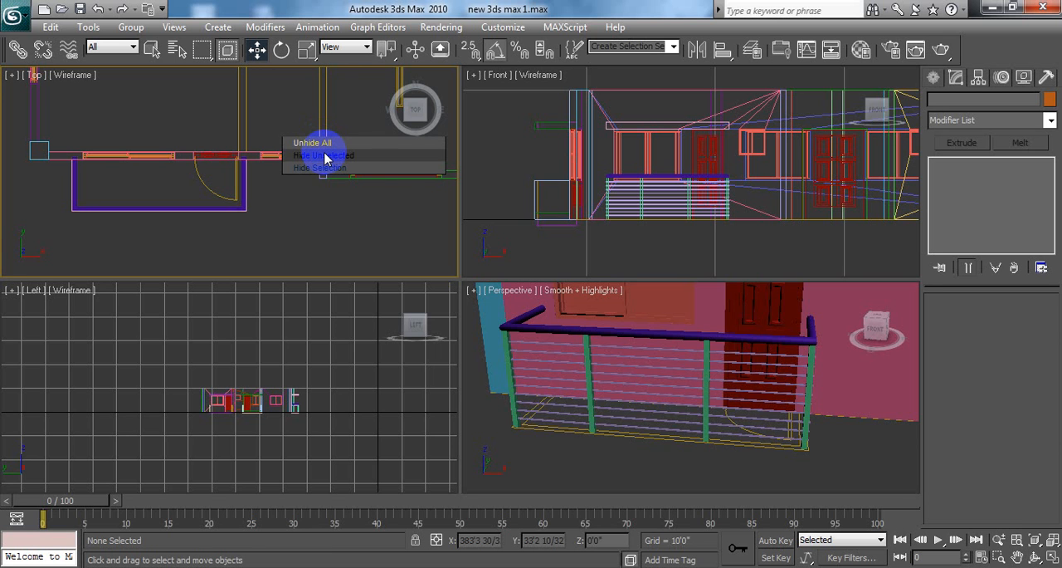
left_click(324, 156)
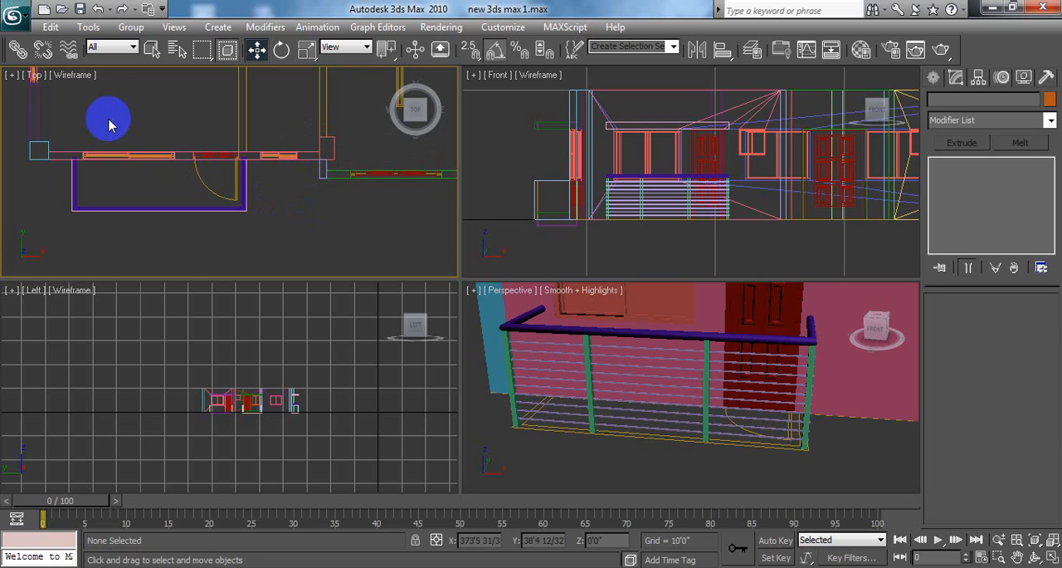
left_click(994, 7)
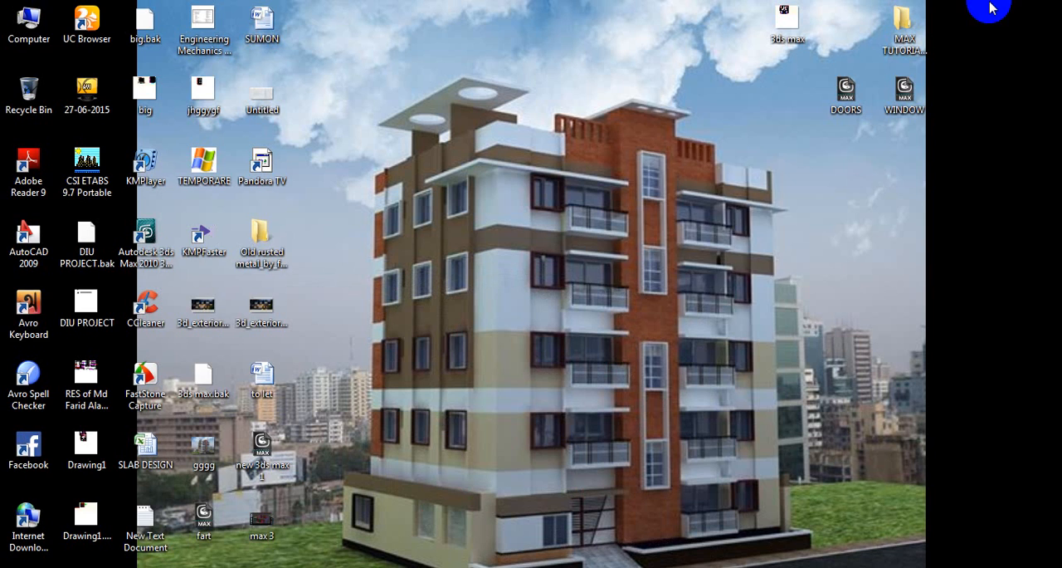
right_click(642, 109)
left_click(672, 152)
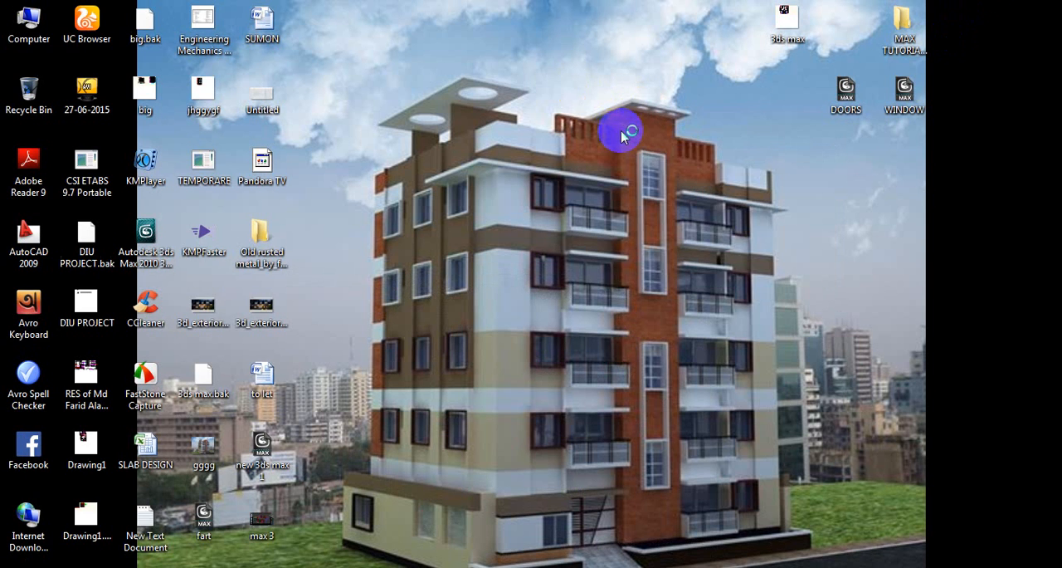
right_click(572, 90)
left_click(628, 131)
right_click(453, 56)
left_click(493, 100)
right_click(412, 42)
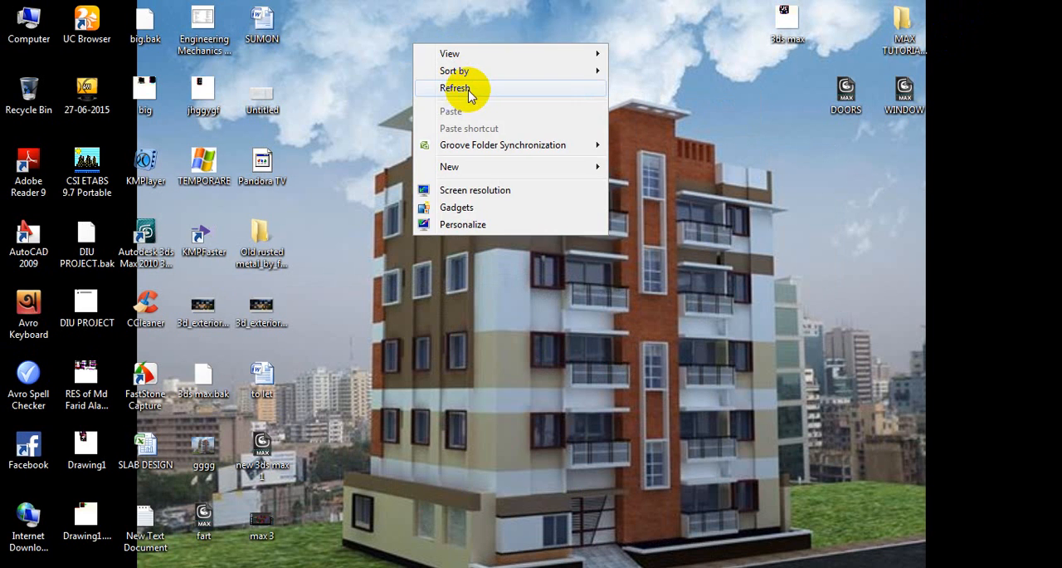
left_click(465, 86)
right_click(379, 39)
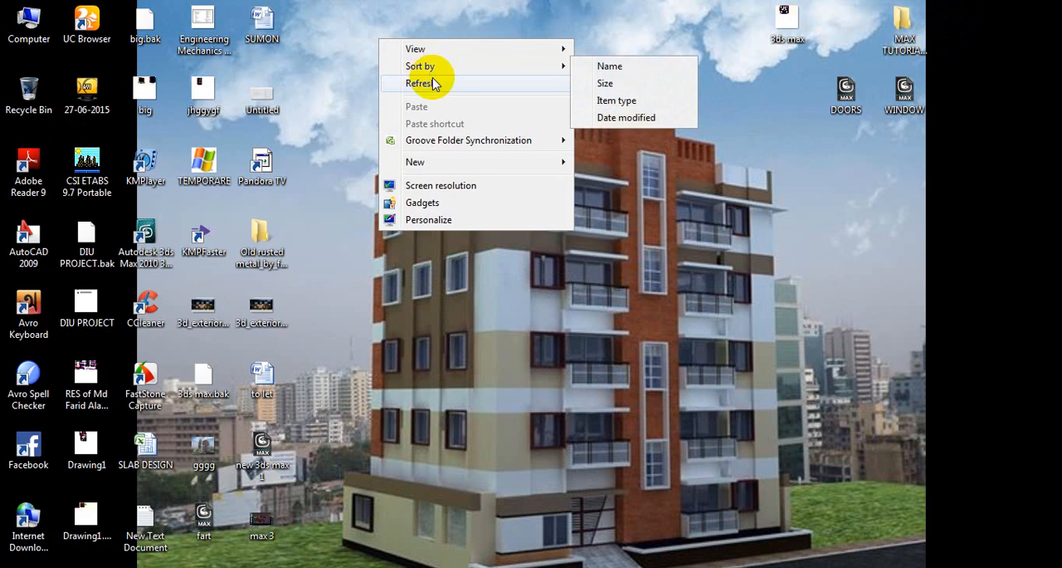
left_click(433, 83)
right_click(394, 40)
left_click(432, 83)
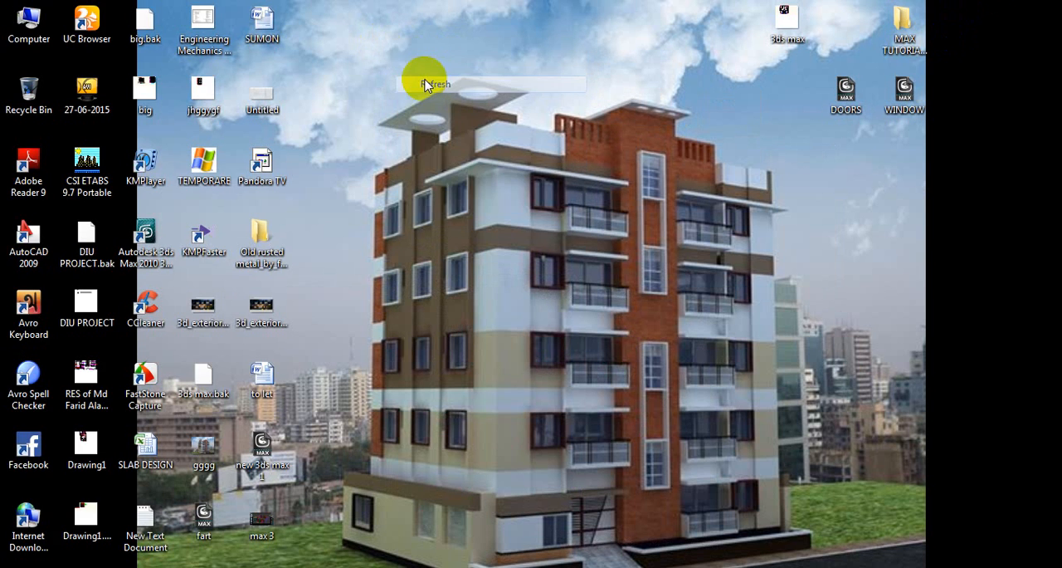
right_click(386, 55)
left_click(433, 100)
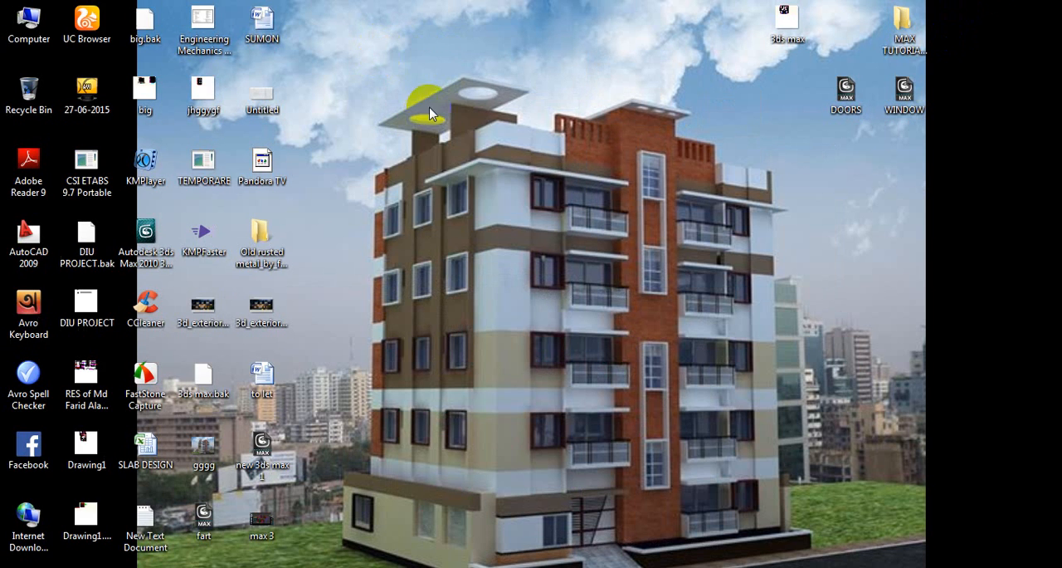
right_click(376, 62)
left_click(433, 100)
right_click(515, 210)
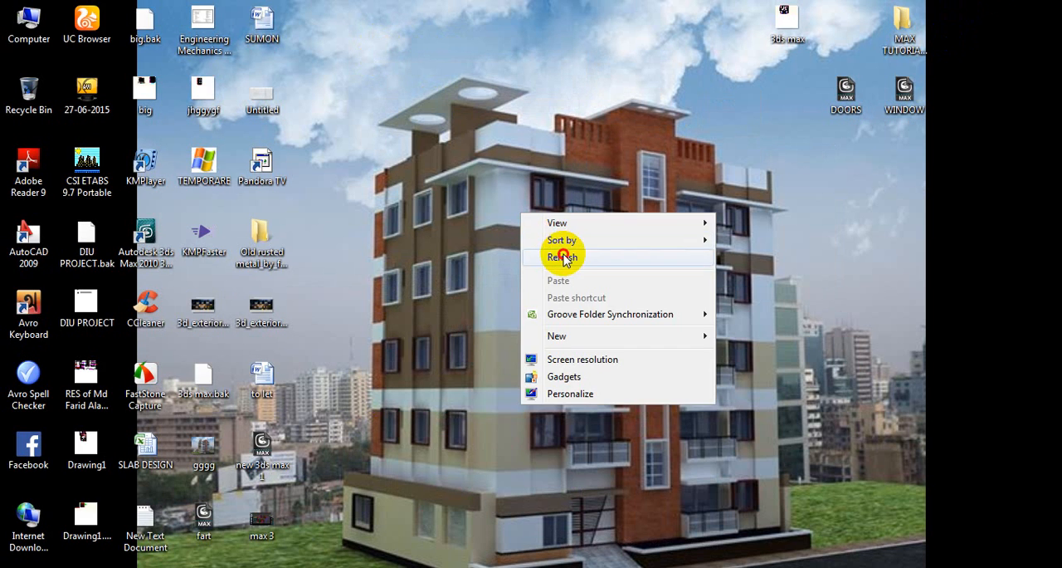
left_click(561, 254)
right_click(453, 147)
left_click(499, 188)
right_click(404, 158)
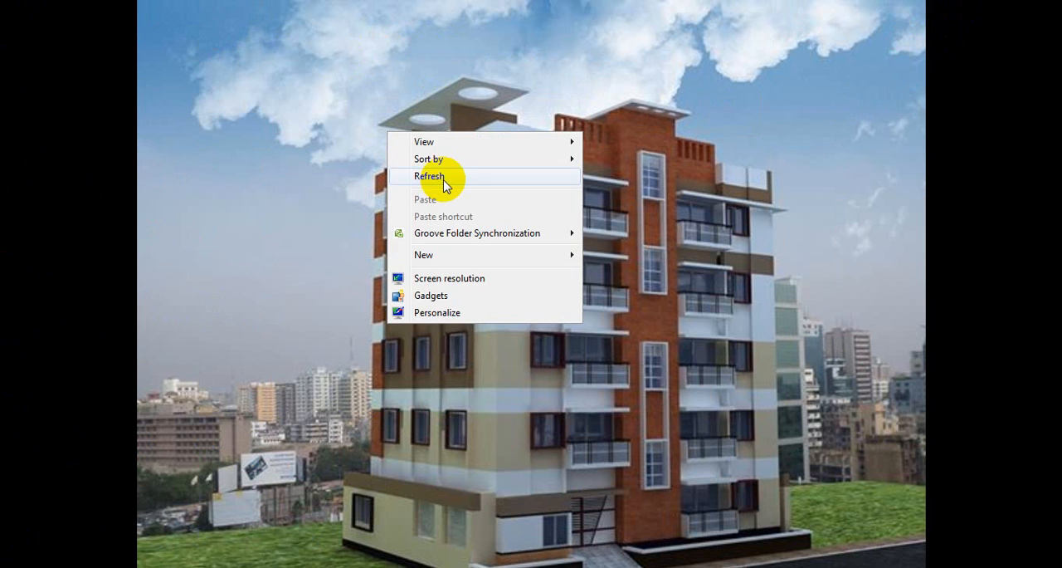
left_click(452, 174)
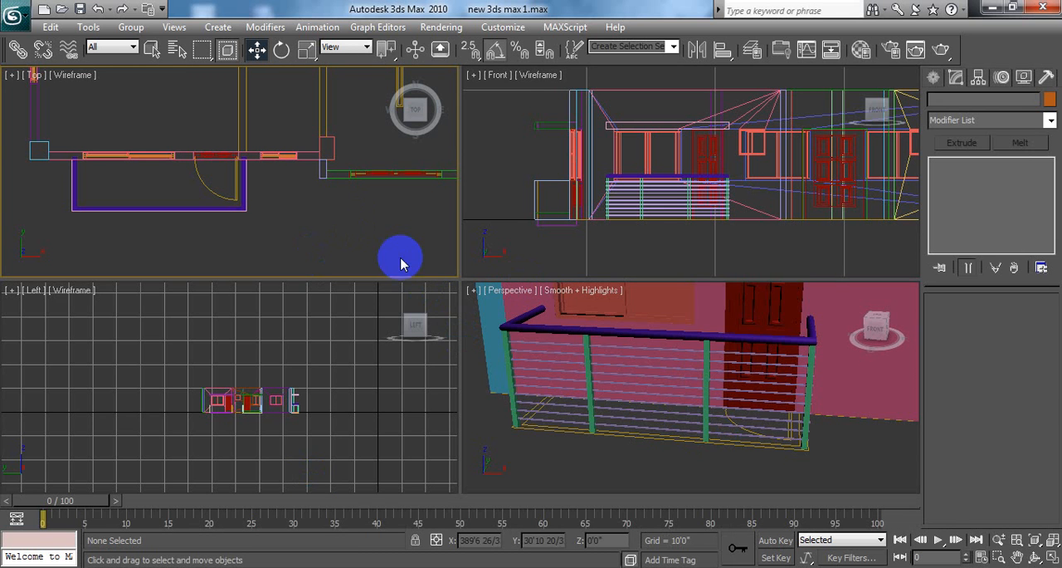
left_click(383, 210)
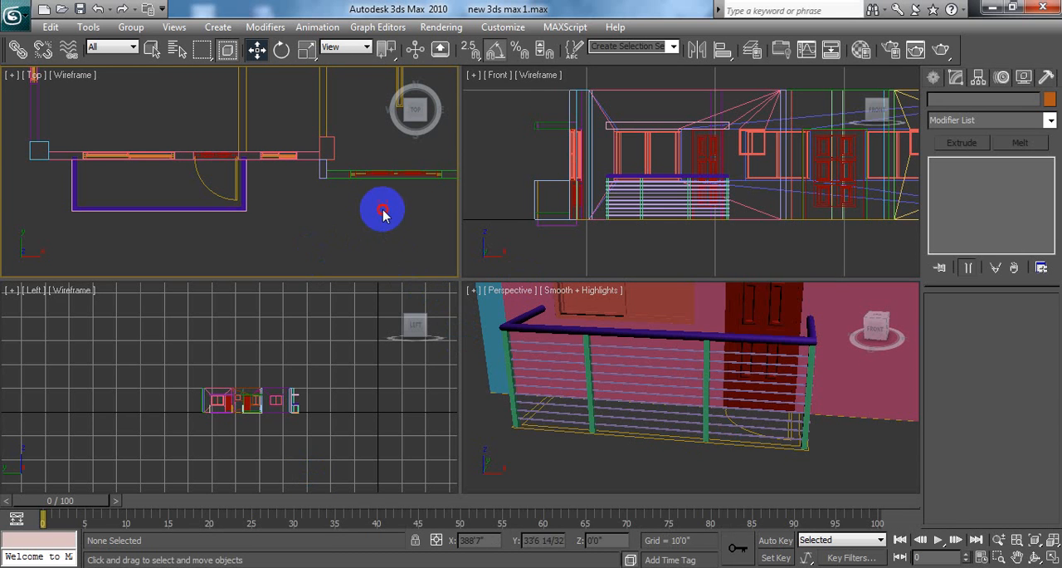
right_click(330, 217)
left_click(366, 153)
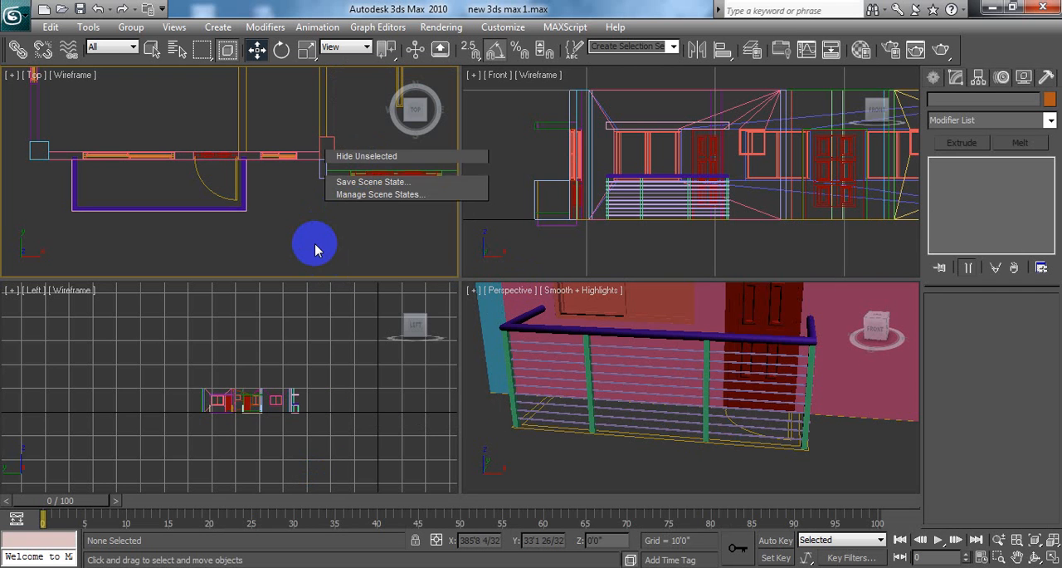
right_click(330, 228)
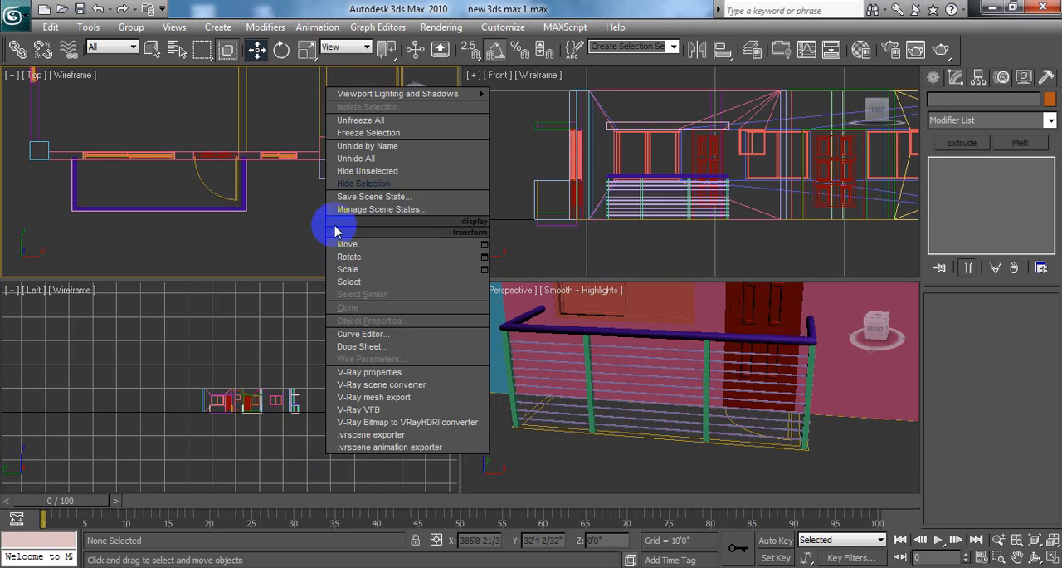
Step: Unhide all hidden objects of the house model and save the scene file
left_click(368, 158)
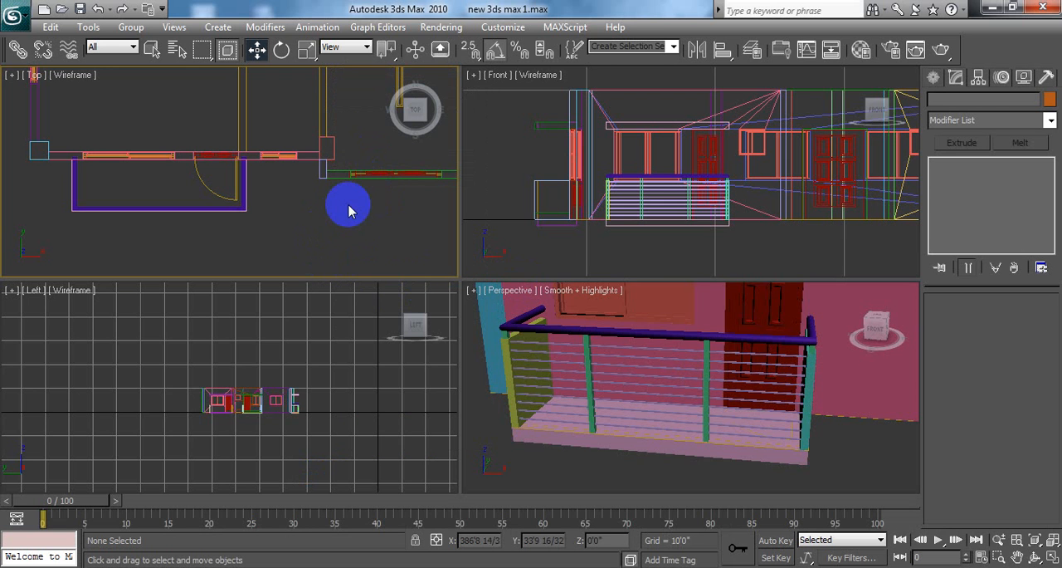
scroll(674, 481, "down", 3)
left_click(675, 482)
scroll(726, 452, "down", 4)
scroll(746, 436, "down", 4)
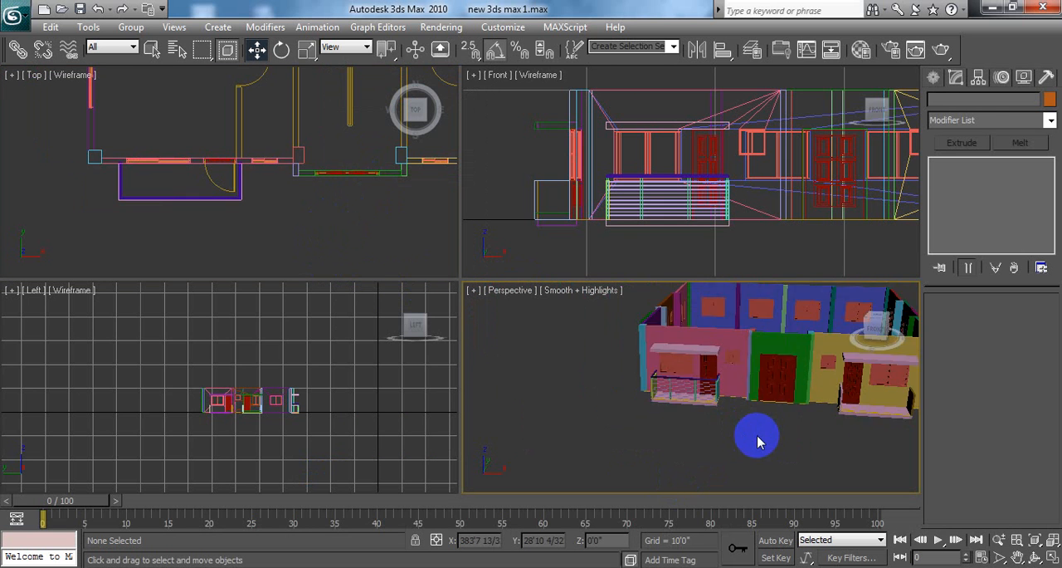
scroll(663, 406, "up", 2)
middle_click_drag(539, 363, 504, 337, "alt")
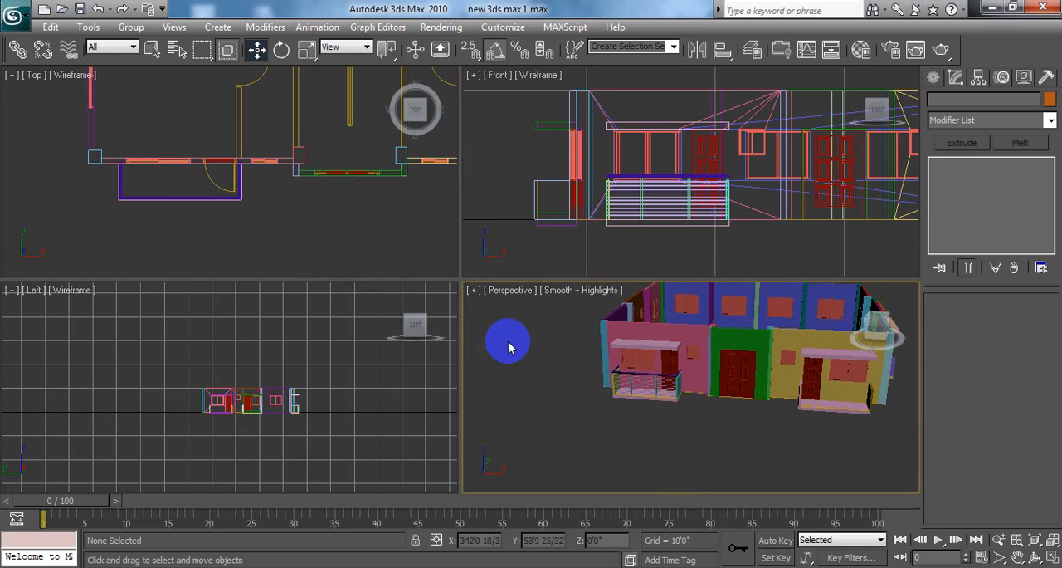
left_click(15, 21)
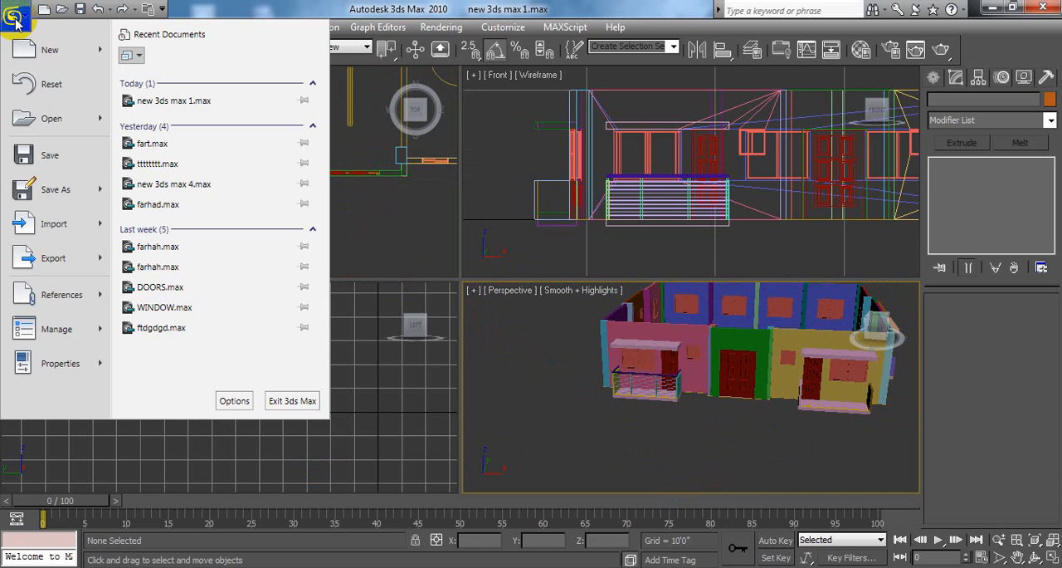
left_click(56, 152)
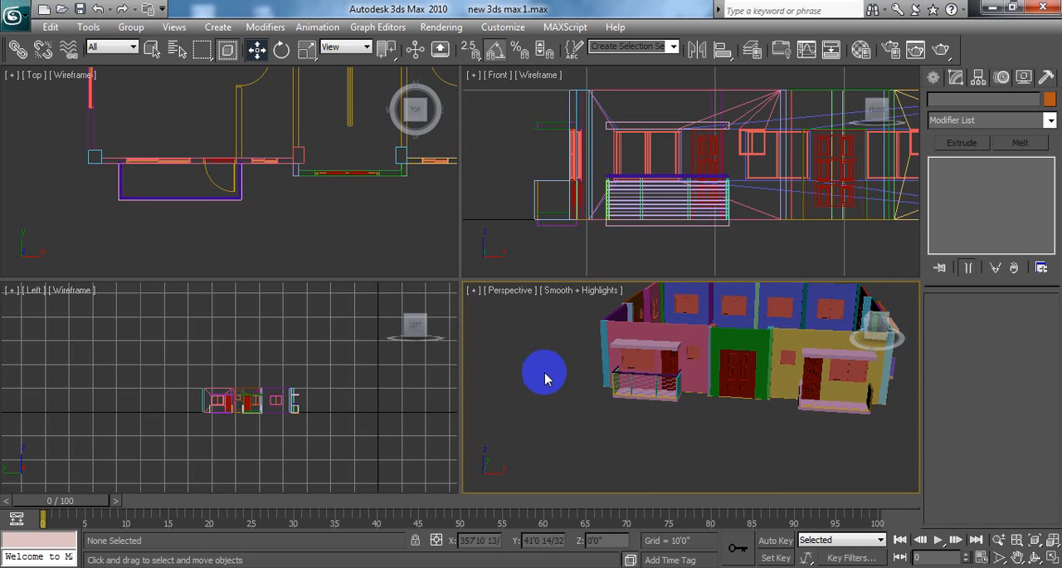
Step: Test the grill group in the maximized Perspective viewport with an upward move along Z, undo that move and deselect the group
middle_click_drag(813, 490, 835, 487, "alt")
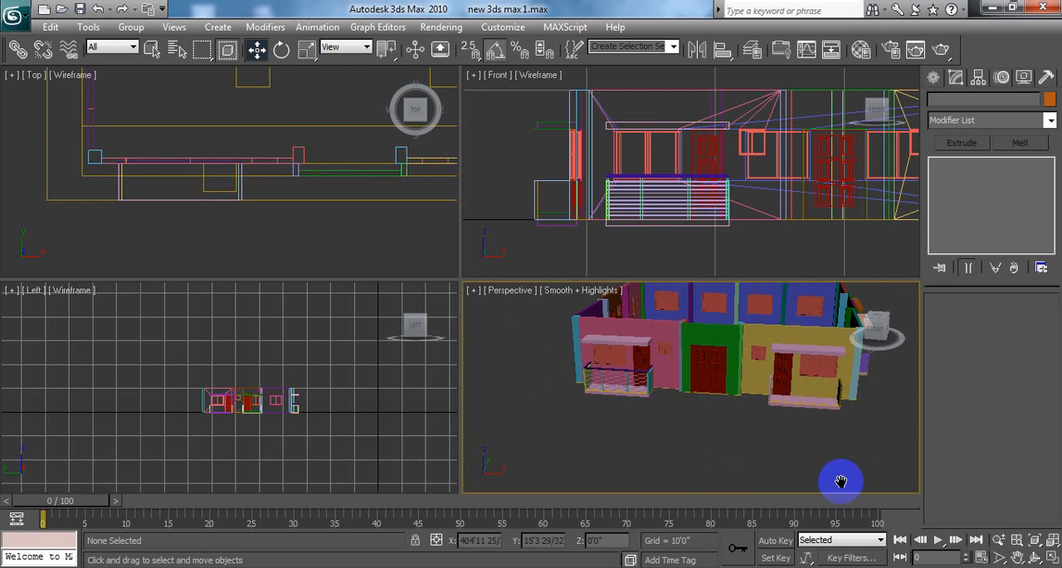
left_click(1051, 558)
middle_click_drag(521, 415, 518, 421)
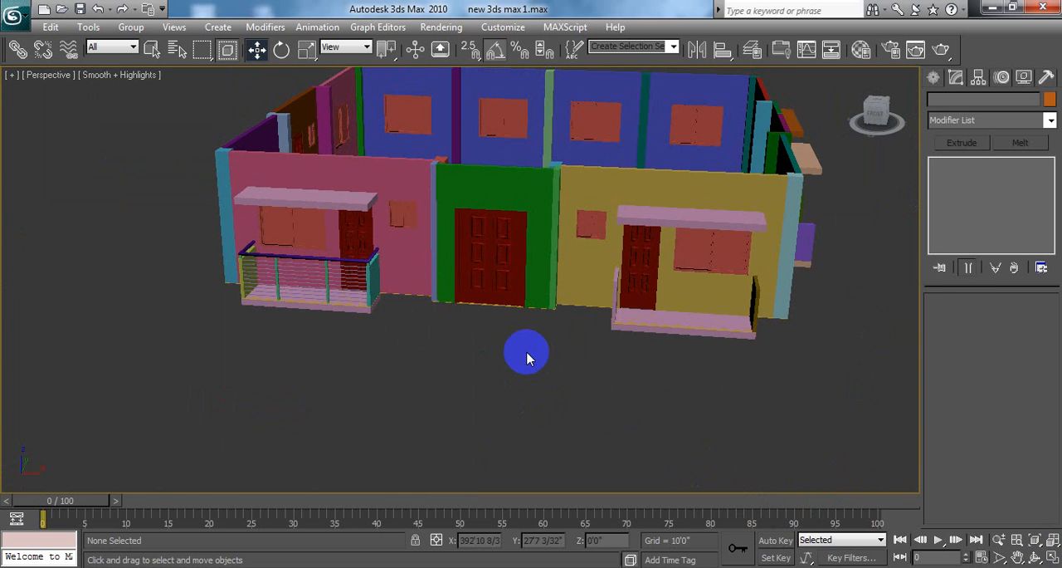
scroll(526, 357, "up", 10)
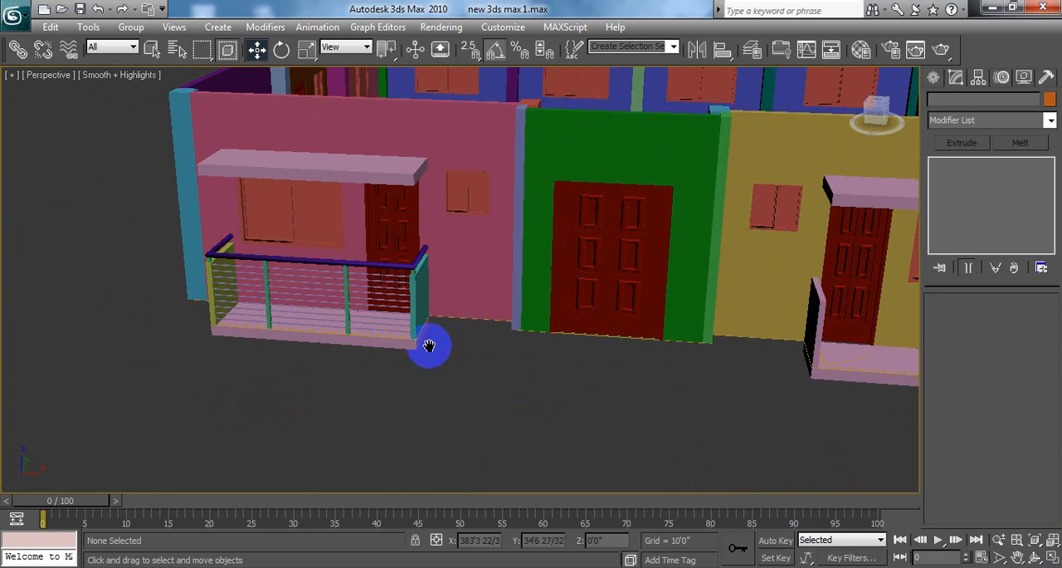
scroll(413, 347, "down", 6)
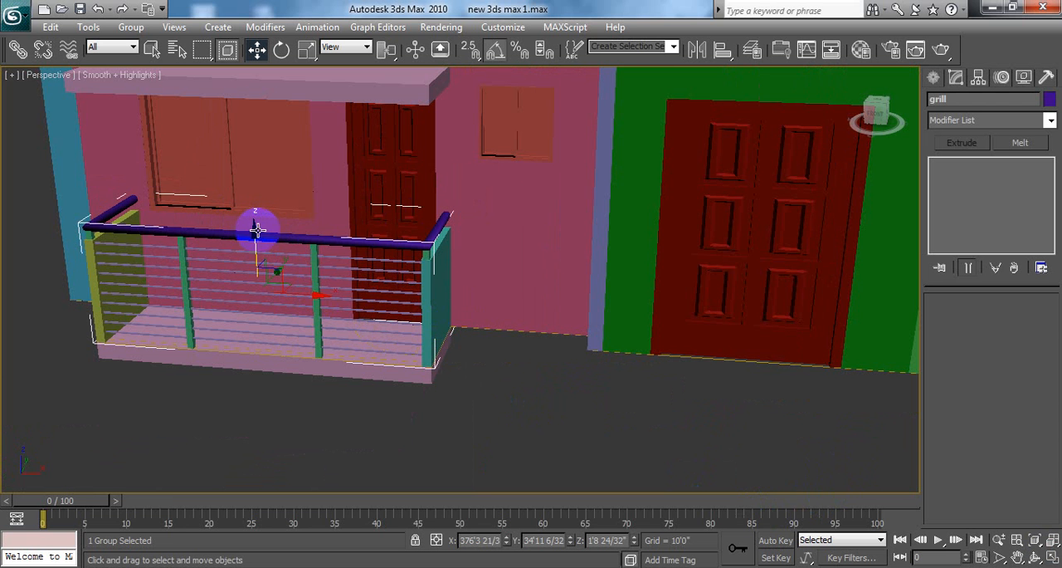
left_click_drag(254, 230, 264, 95)
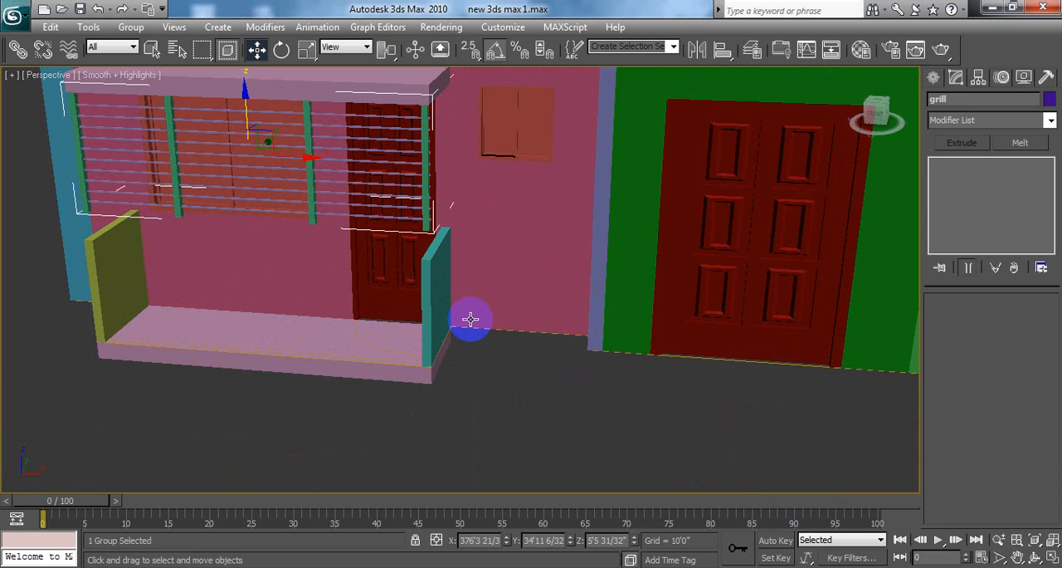
key("ctrl+z")
left_click(499, 415)
Step: Return to the four-viewport layout and maximize the Top viewport over the two front balconies
middle_click_drag(508, 400, 374, 435)
scroll(494, 409, "down", 5)
scroll(494, 409, "down", 3)
scroll(498, 414, "up", 3)
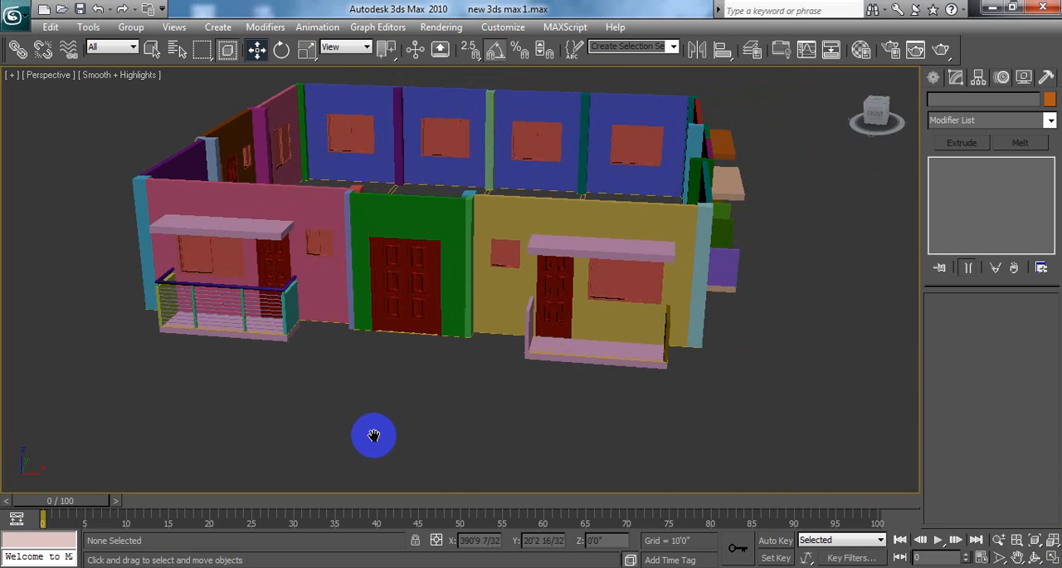
left_click(1052, 558)
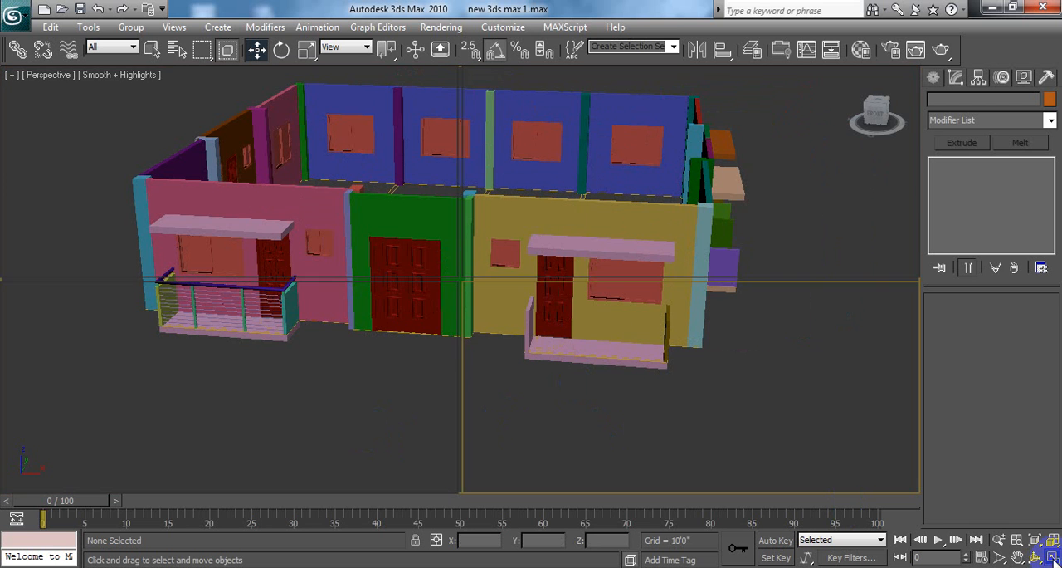
right_click(237, 194)
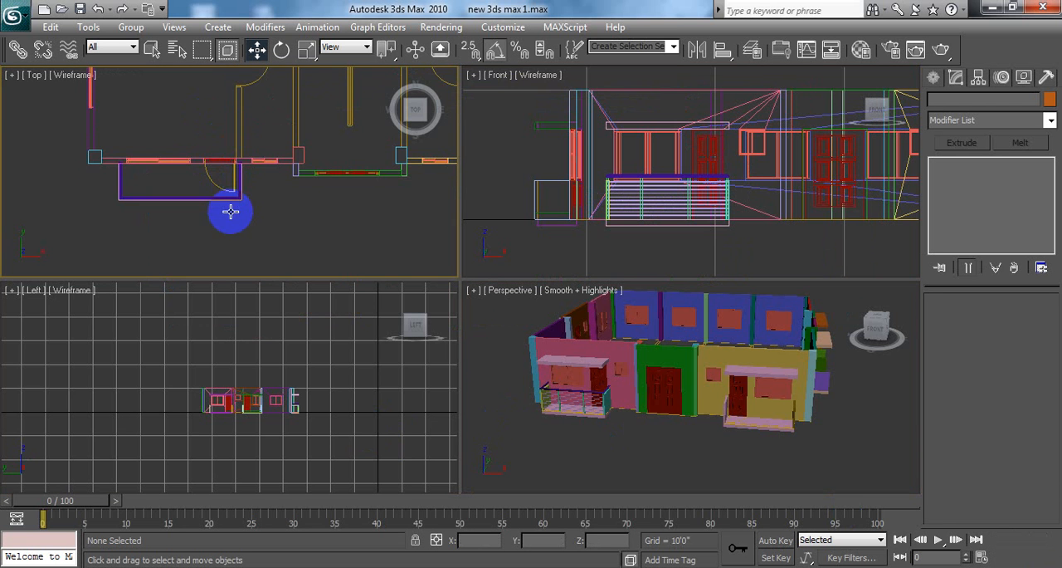
scroll(230, 211, "down", 2)
middle_click_drag(227, 200, 181, 189)
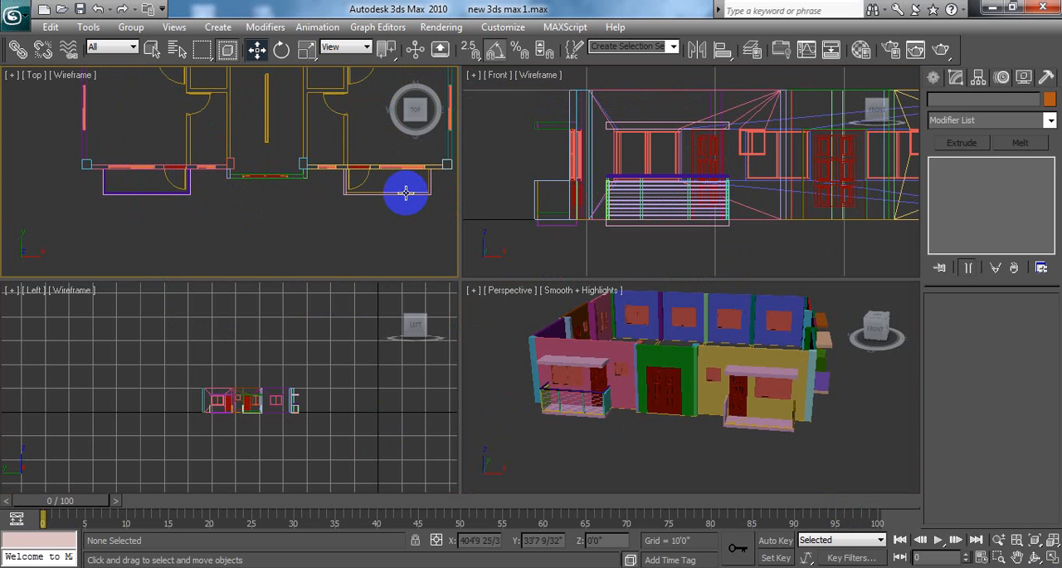
left_click(1052, 560)
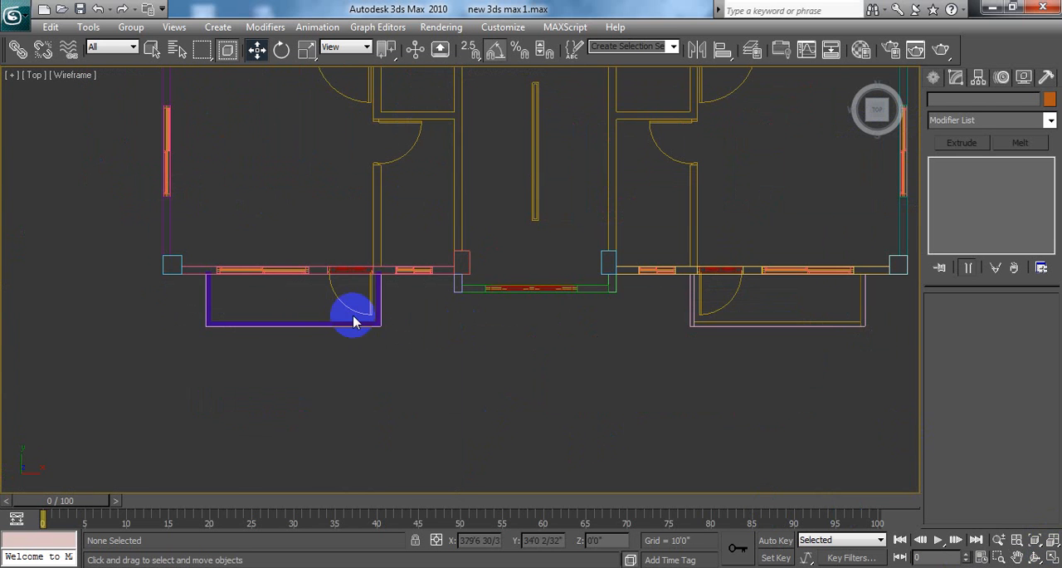
Step: Copy the 0'6" canopy slab of the railed front balcony along X onto the other front balcony, as one Copy
middle_click_drag(356, 316, 374, 386)
scroll(388, 373, "down", 3)
scroll(391, 310, "down", 4)
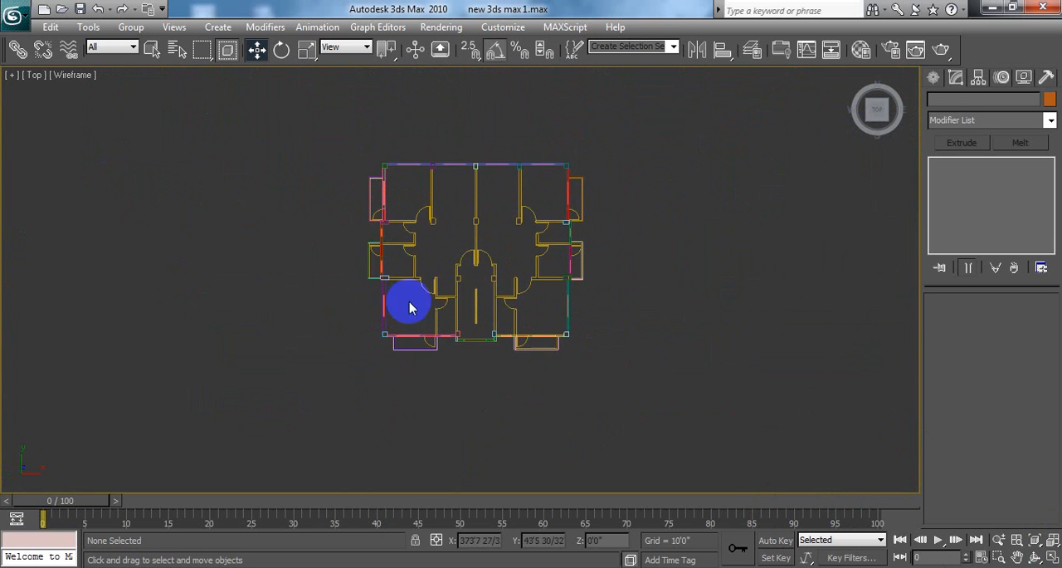
scroll(450, 304, "up", 2)
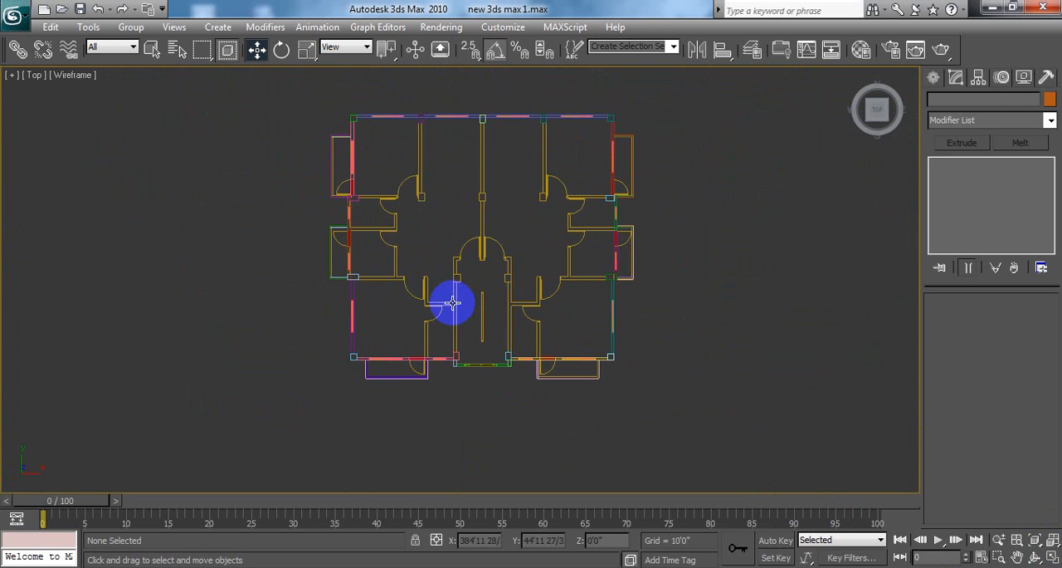
left_click(396, 378)
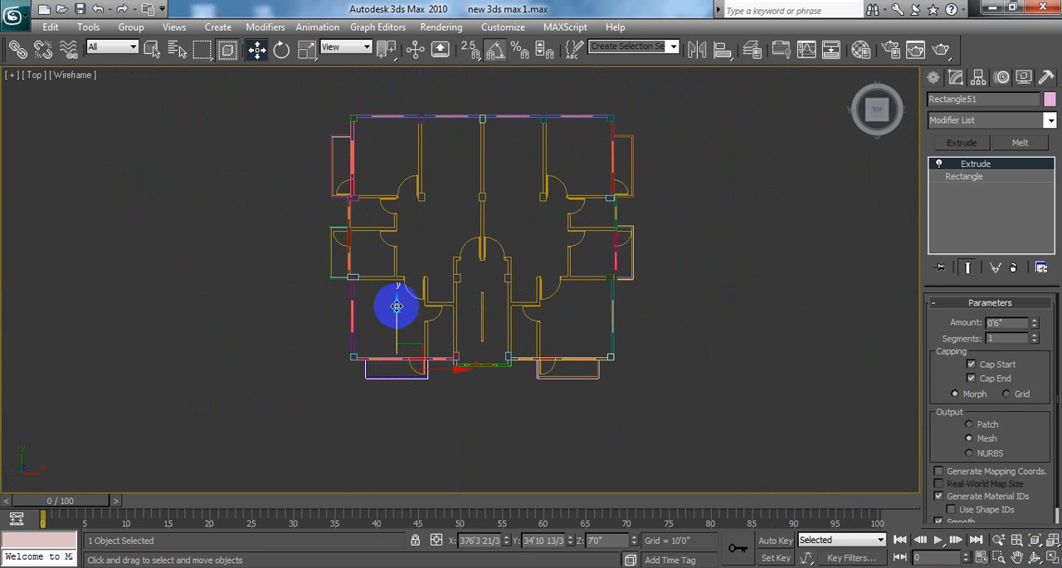
left_click_drag(397, 307, 397, 297, "shift")
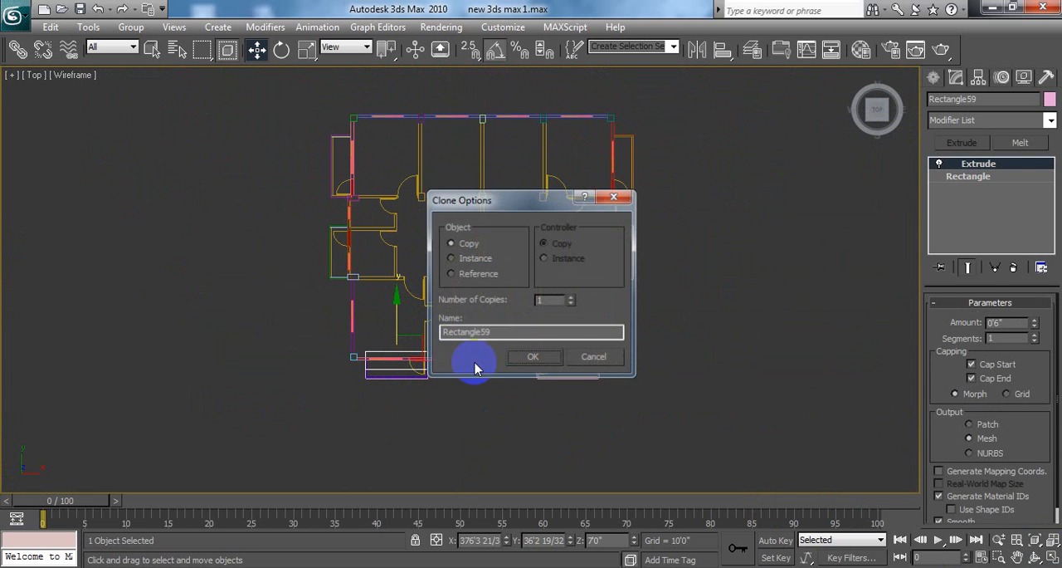
left_click(592, 356)
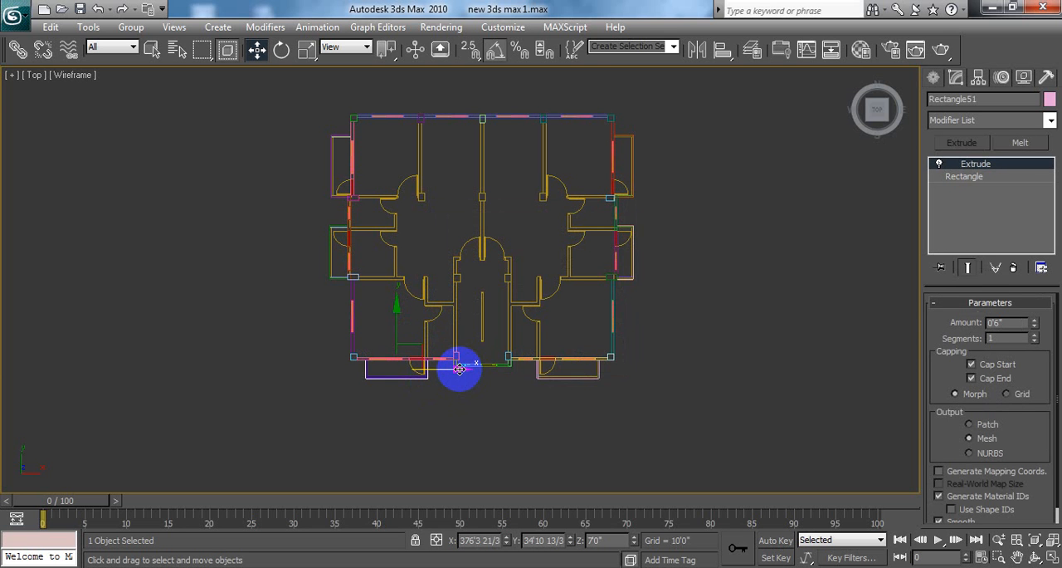
mouse_move(459, 369)
left_mouse_down("shift")
mouse_move(634, 388)
mouse_move(621, 391)
left_mouse_up("shift")
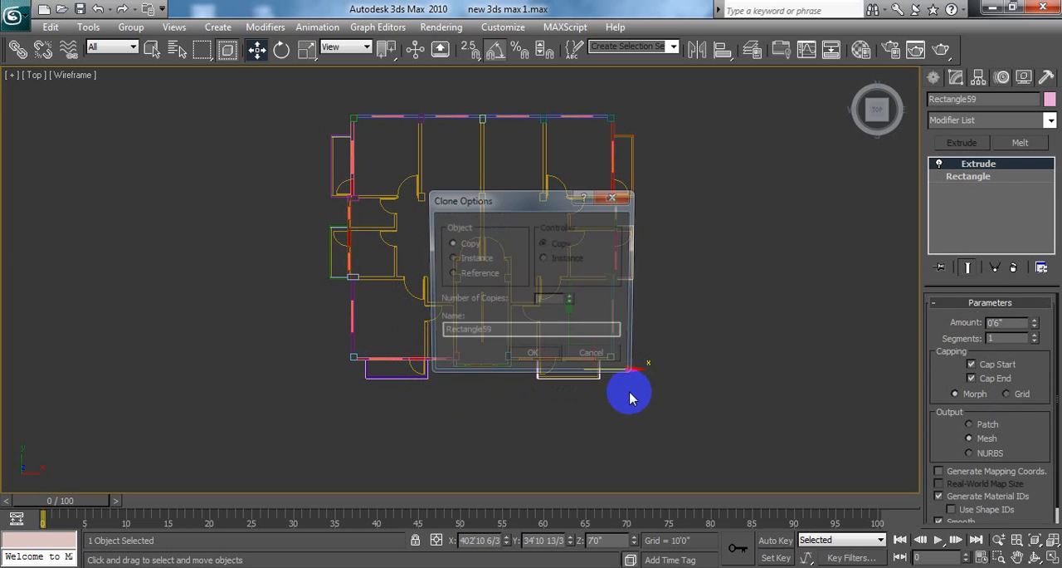
left_click(536, 356)
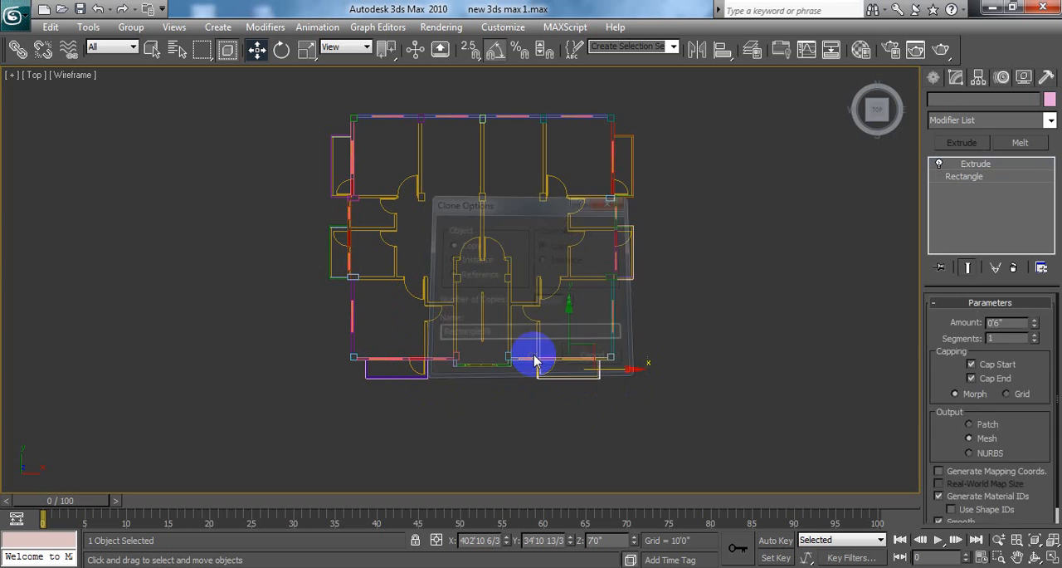
Step: Restore the four-viewport layout, check the copied canopy slab in the Perspective viewport and deselect it
left_click(1051, 557)
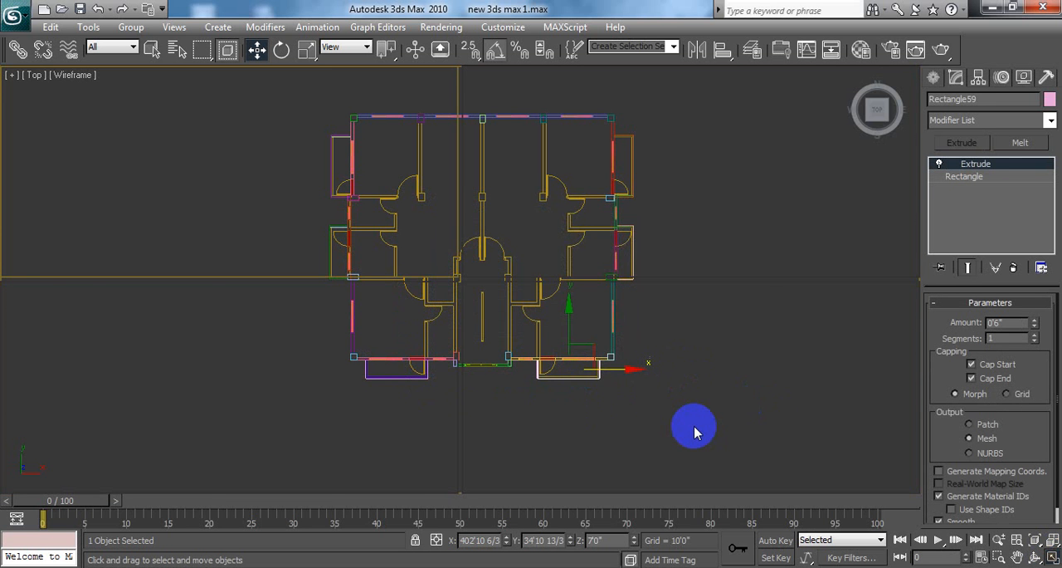
middle_click_drag(822, 441, 822, 424)
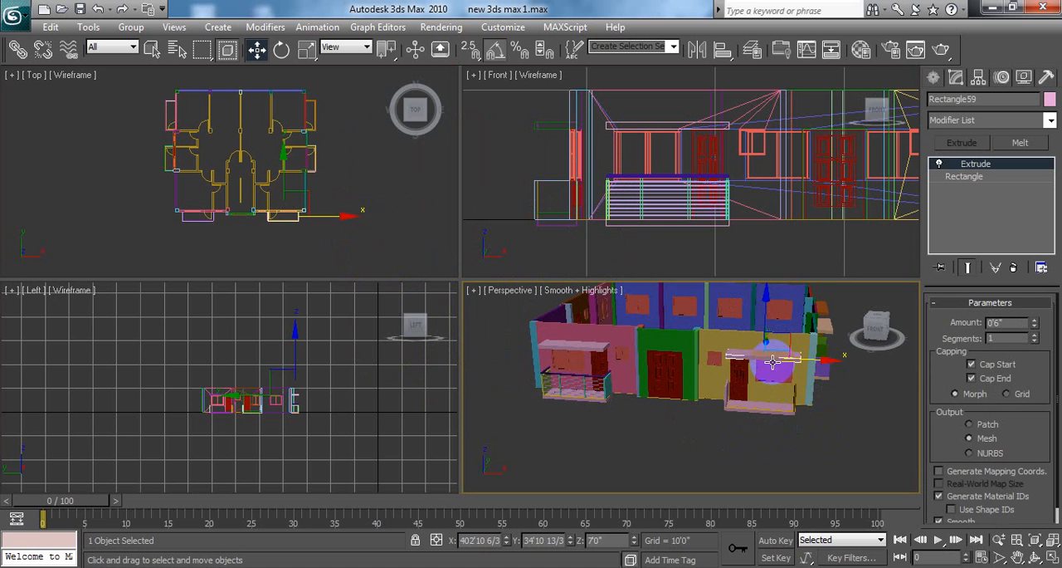
middle_click_drag(806, 423, 776, 437)
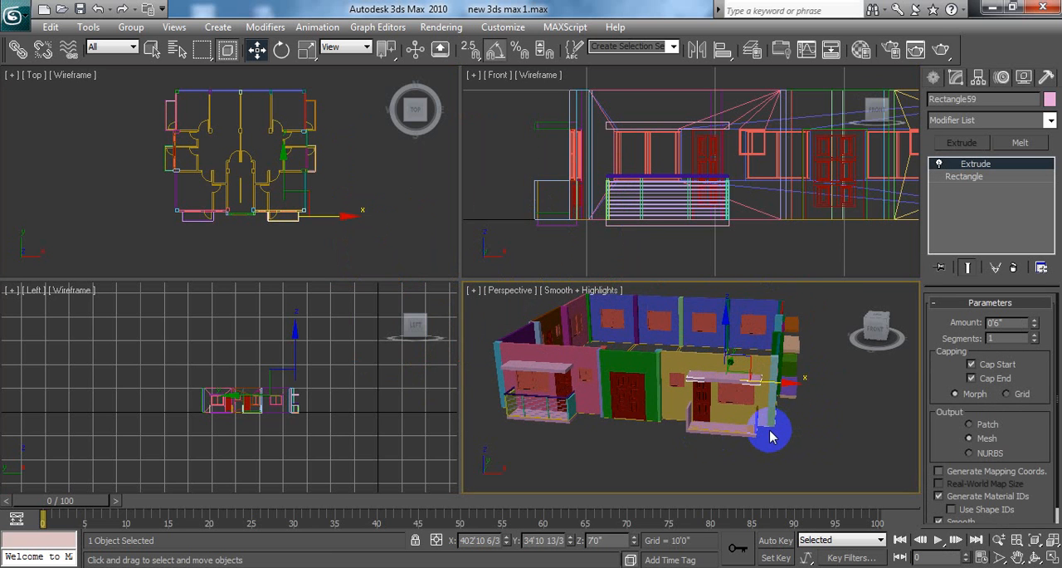
scroll(770, 438, "up", 3)
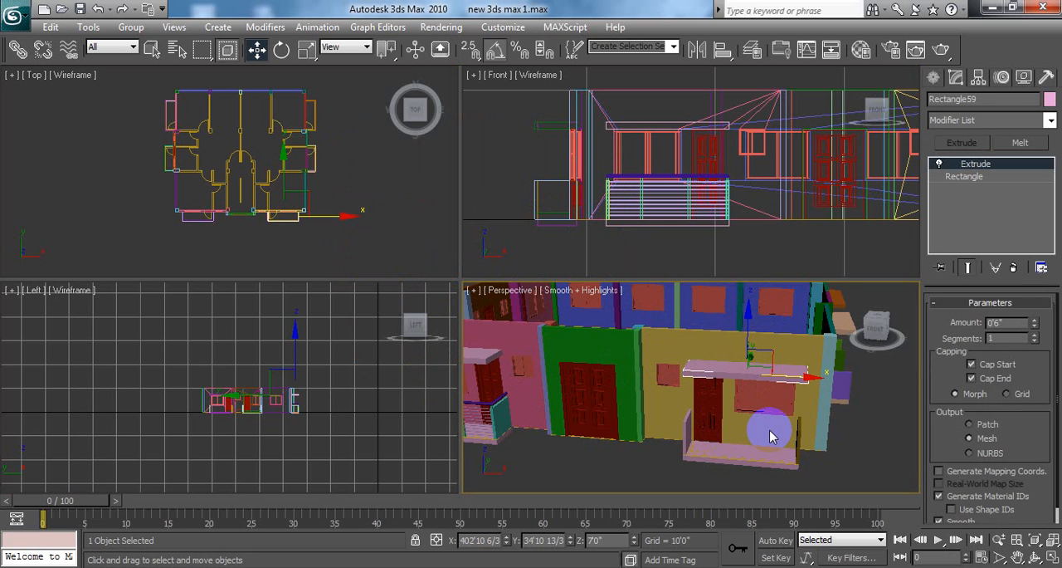
key("ctrl+d")
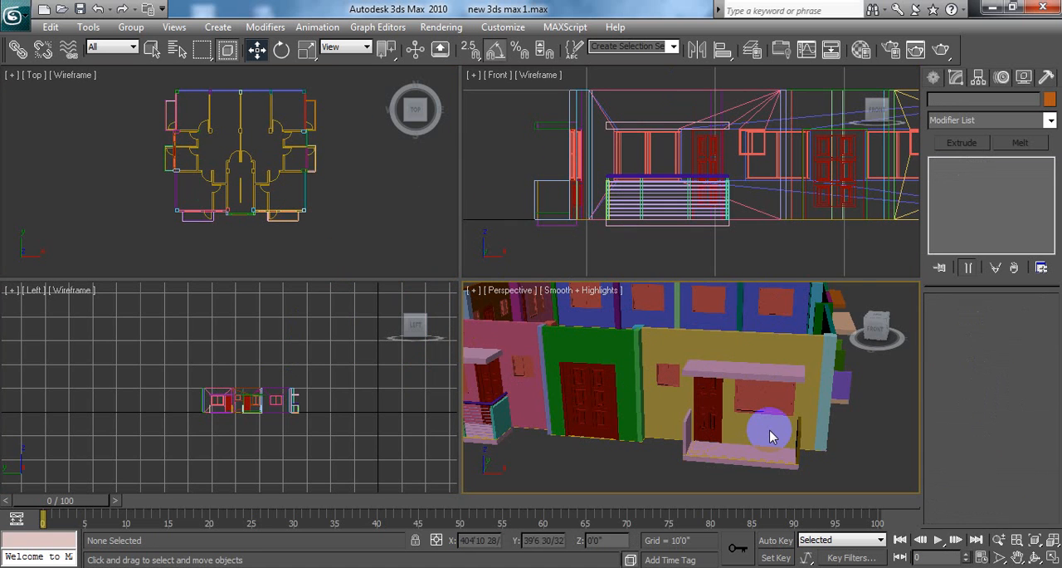
Step: Copy the grill group along X onto the front balcony at the yellow wall, as one Copy named grill01
middle_click_drag(681, 400, 732, 394)
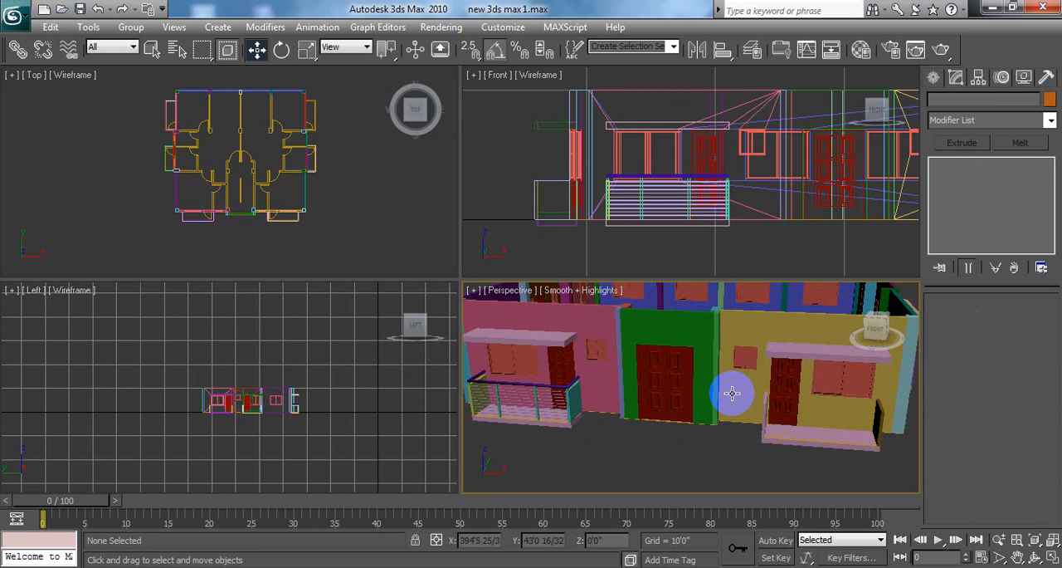
left_click(573, 400)
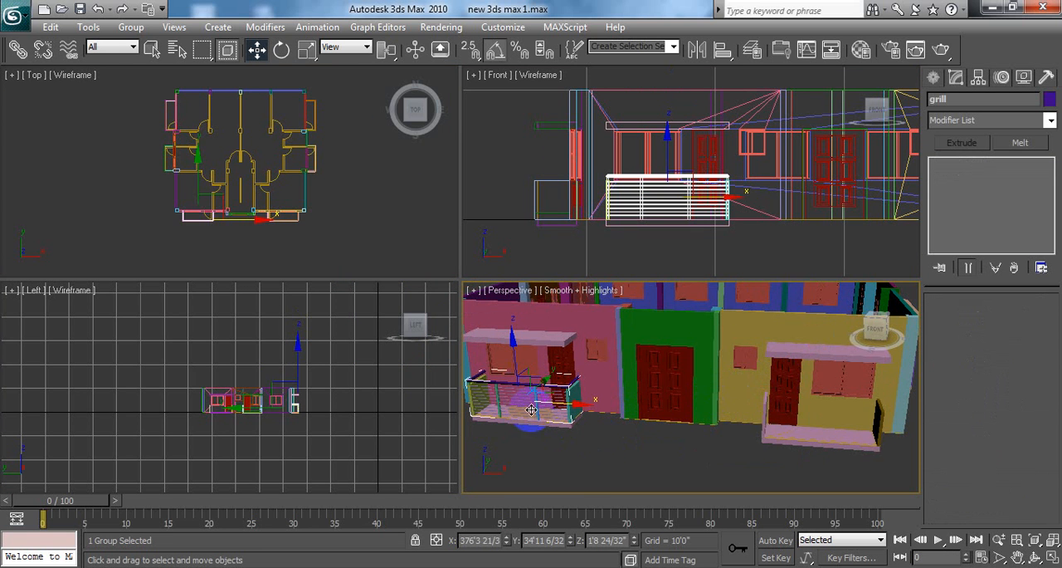
left_click(585, 453)
left_click(520, 388)
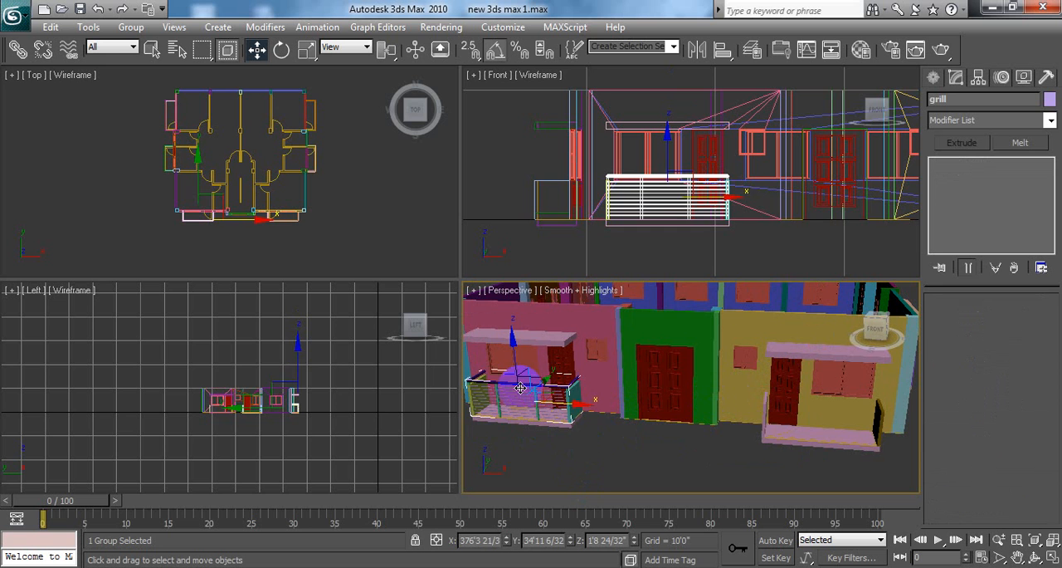
mouse_move(579, 406)
left_mouse_down()
mouse_move(626, 419)
mouse_move(592, 414)
left_mouse_up()
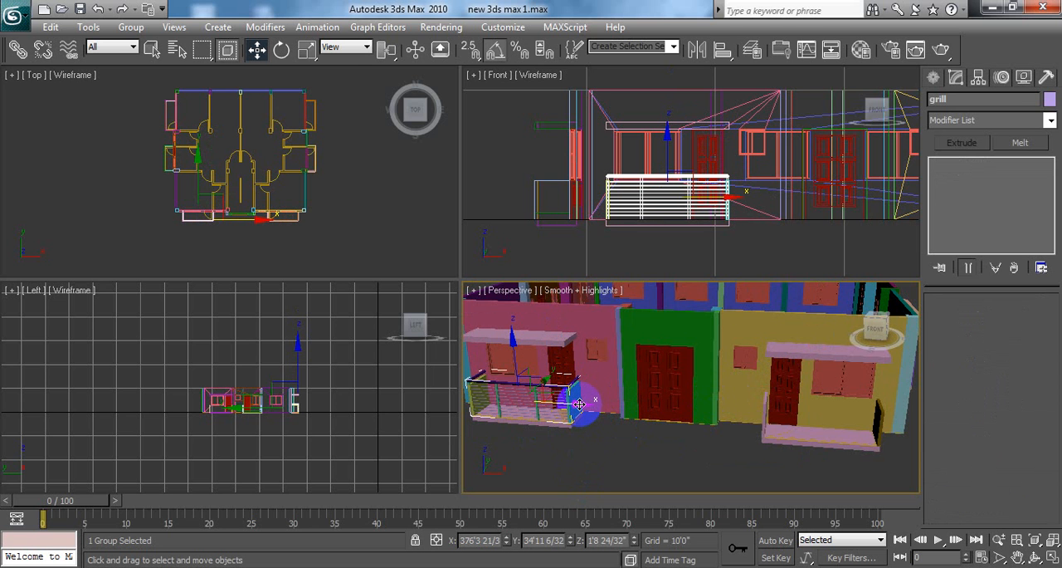
middle_click_drag(421, 209, 416, 209)
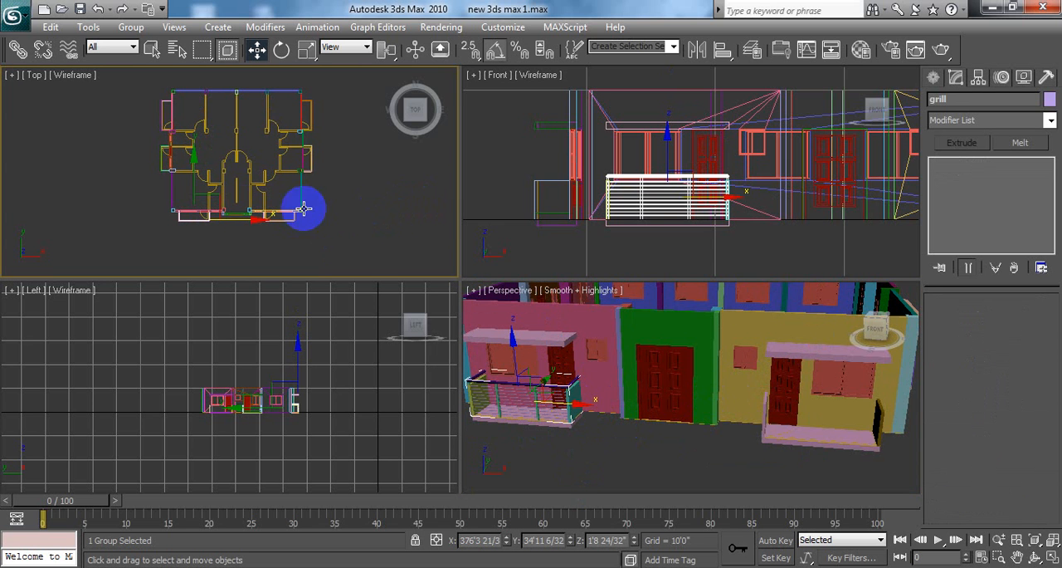
left_click_drag(259, 217, 351, 240, "shift")
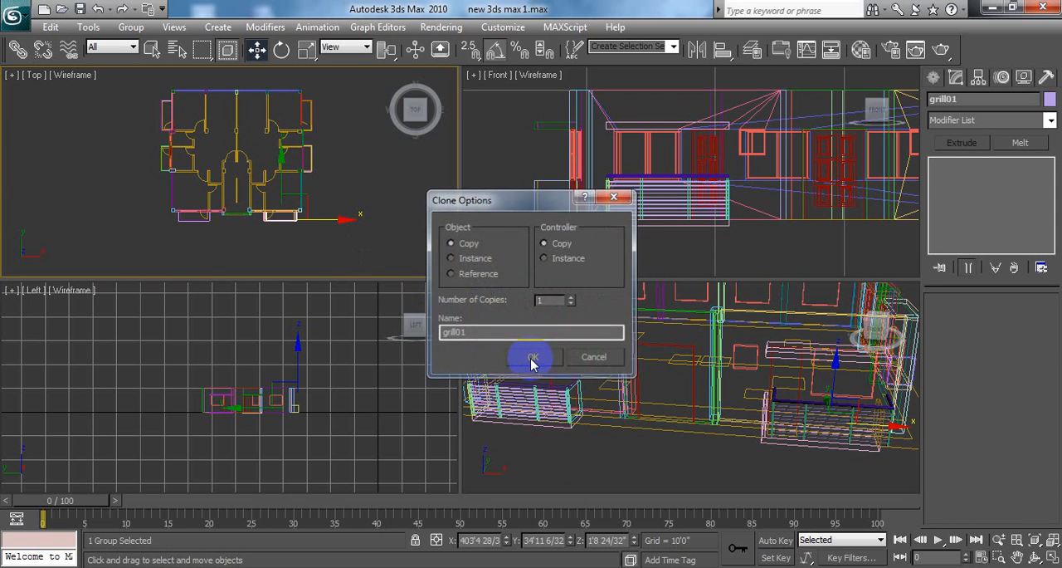
left_click(532, 361)
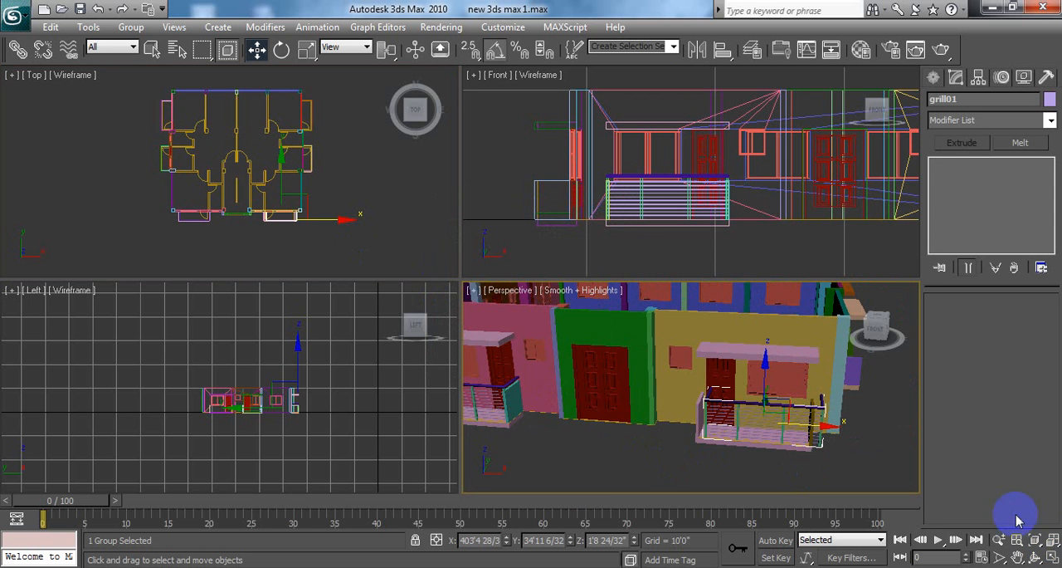
Step: In the maximized Top viewport, move the copied grill group about 8.7 inches in negative X onto the yellow-wall balcony's slab outline and deselect it
right_click(393, 229)
middle_click_drag(391, 224, 394, 222)
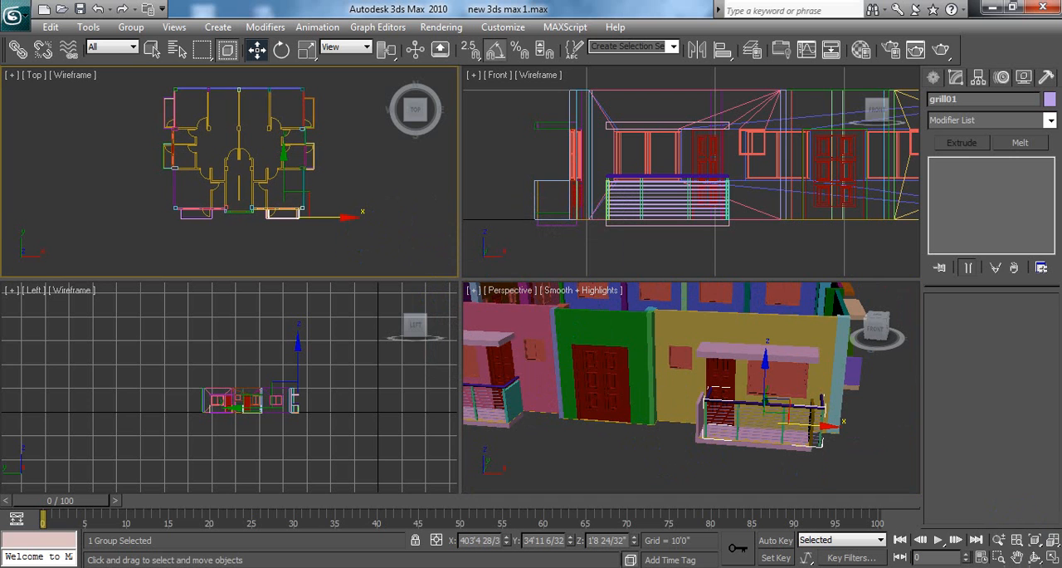
left_click(1049, 559)
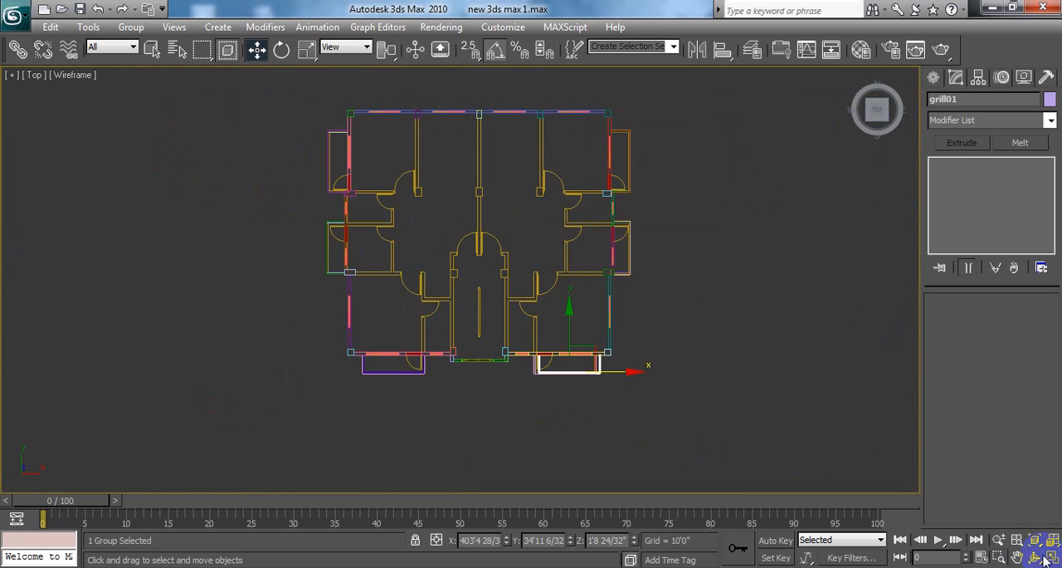
middle_click_drag(691, 364, 722, 365)
scroll(741, 372, "up", 4)
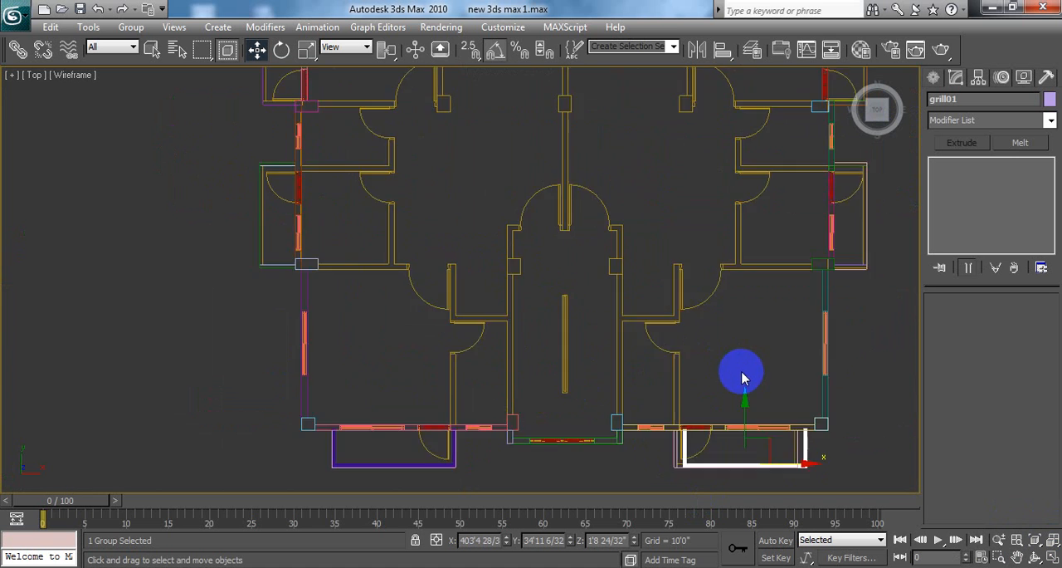
scroll(747, 377, "up", 1)
middle_click_drag(877, 458, 640, 310)
scroll(656, 332, "up", 1)
middle_click_drag(723, 331, 667, 297)
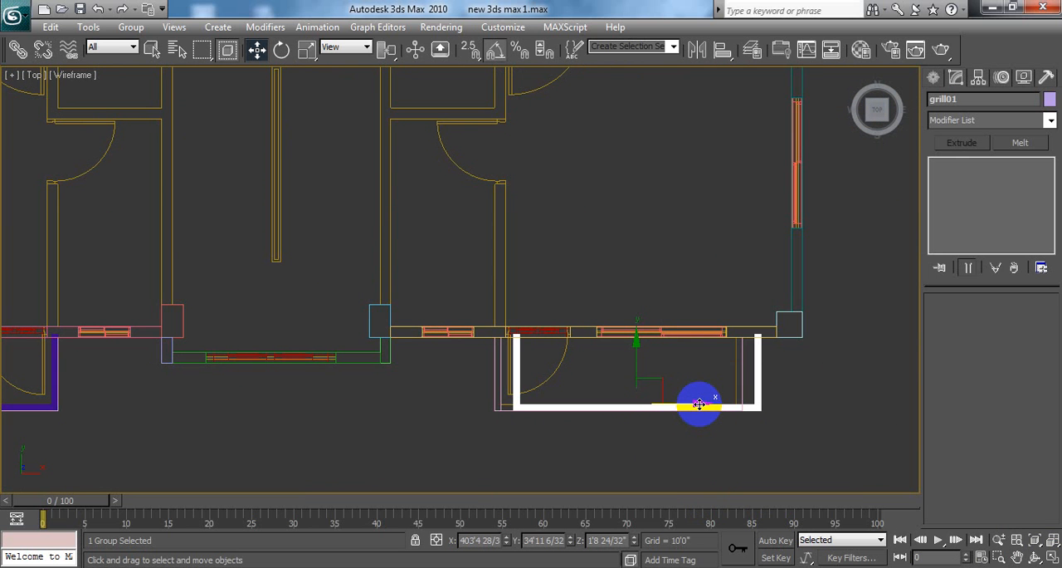
left_click_drag(699, 404, 682, 405)
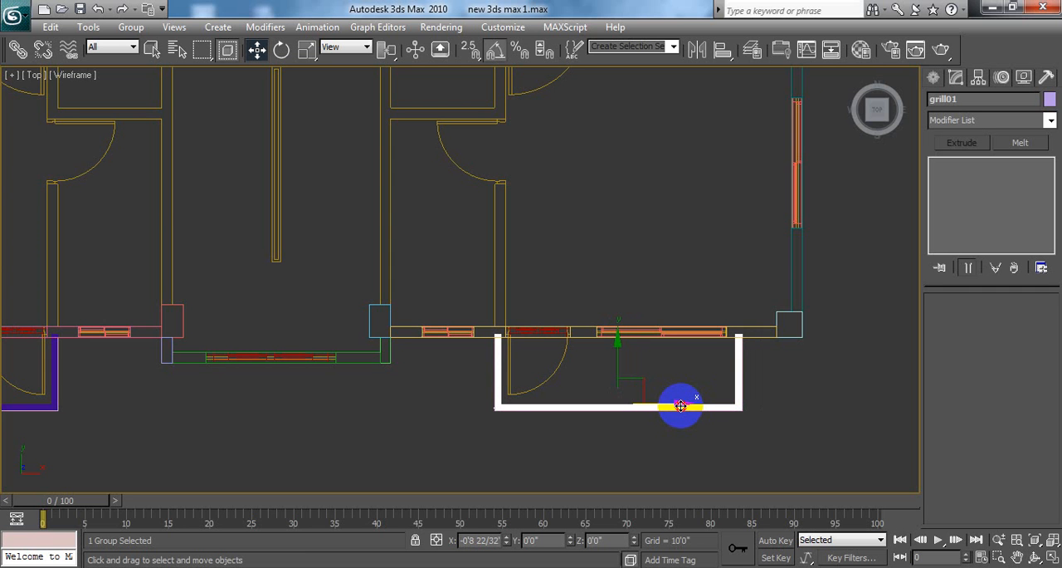
left_click_drag(680, 405, 683, 368)
left_click(683, 371)
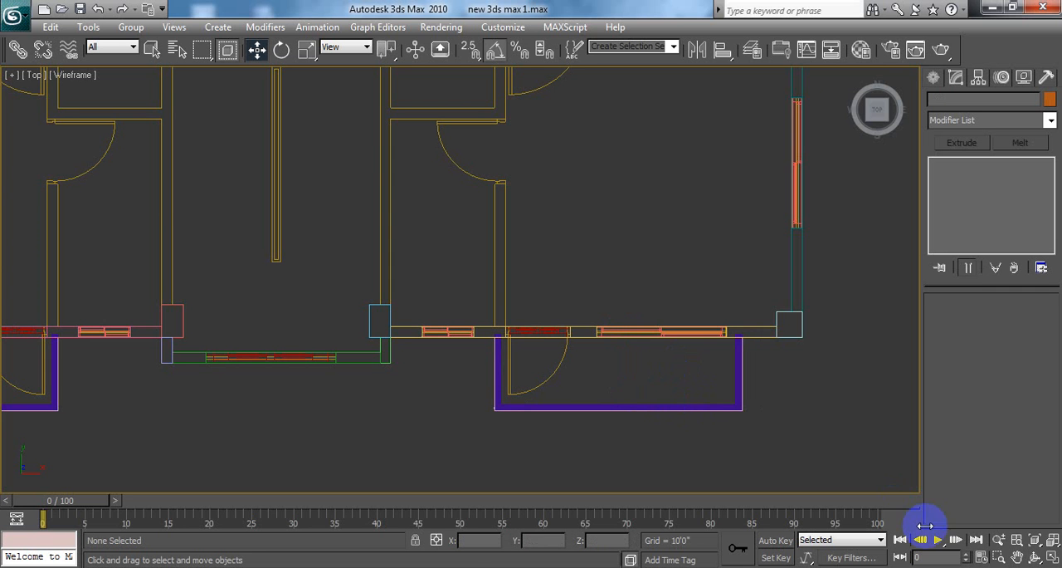
Step: Restore the four-viewport layout and inspect the fit of the moved railing on its balcony in the Perspective viewport
left_click(1052, 560)
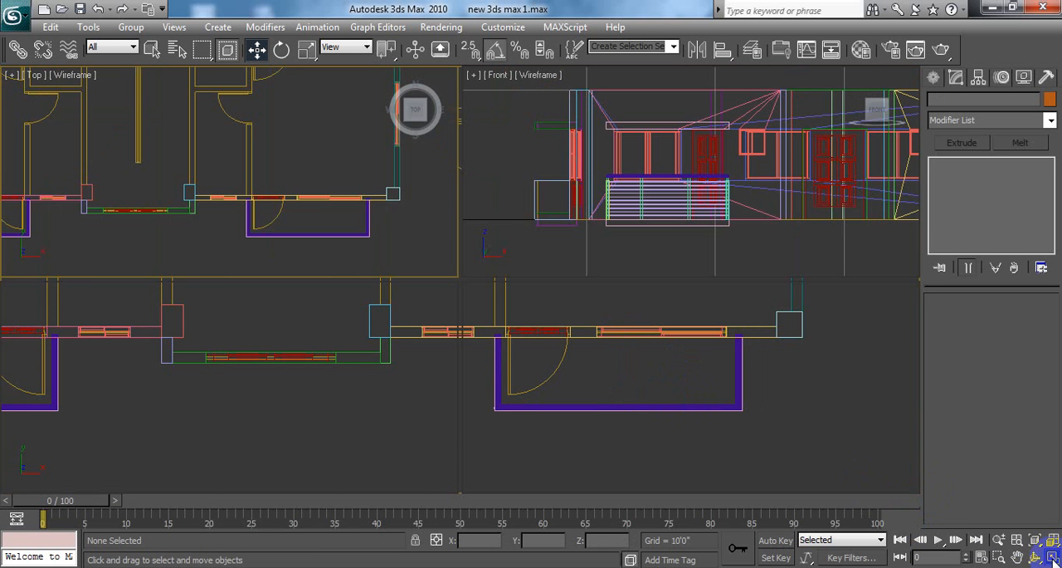
left_click(847, 456)
scroll(838, 448, "up", 8)
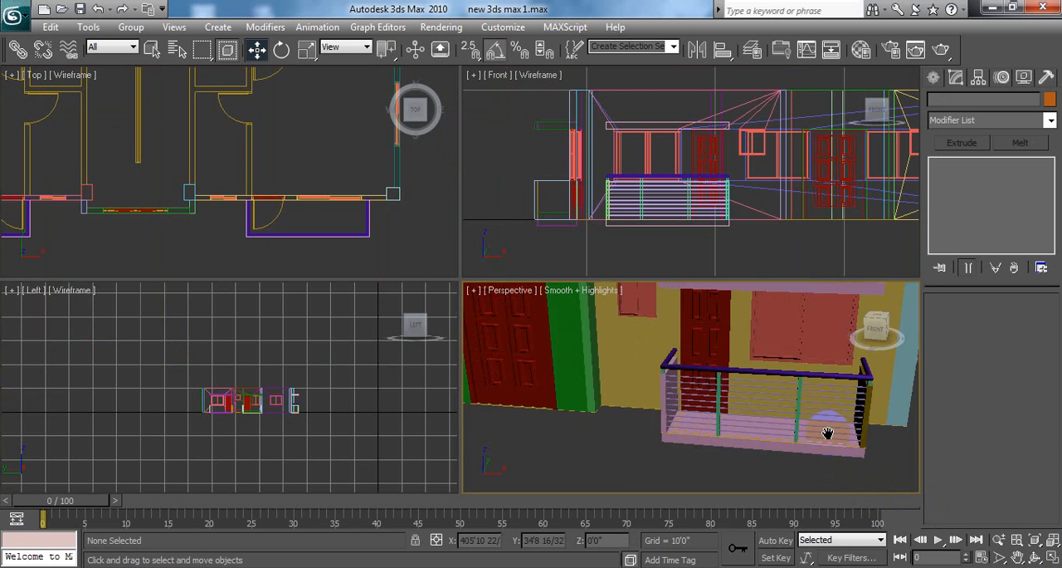
scroll(771, 411, "down", 5)
scroll(768, 407, "down", 1)
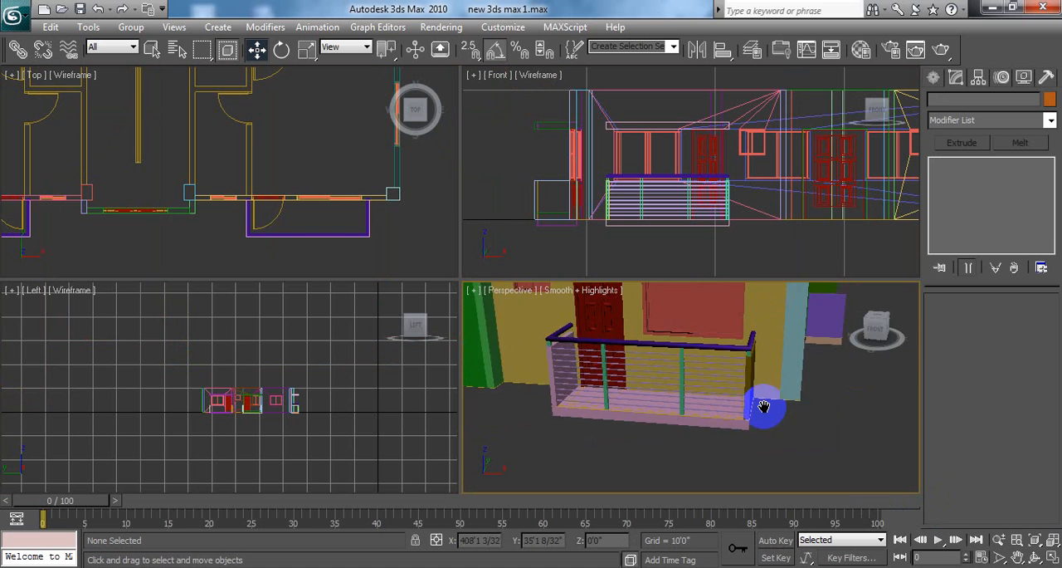
scroll(766, 403, "up", 5)
scroll(766, 403, "down", 5)
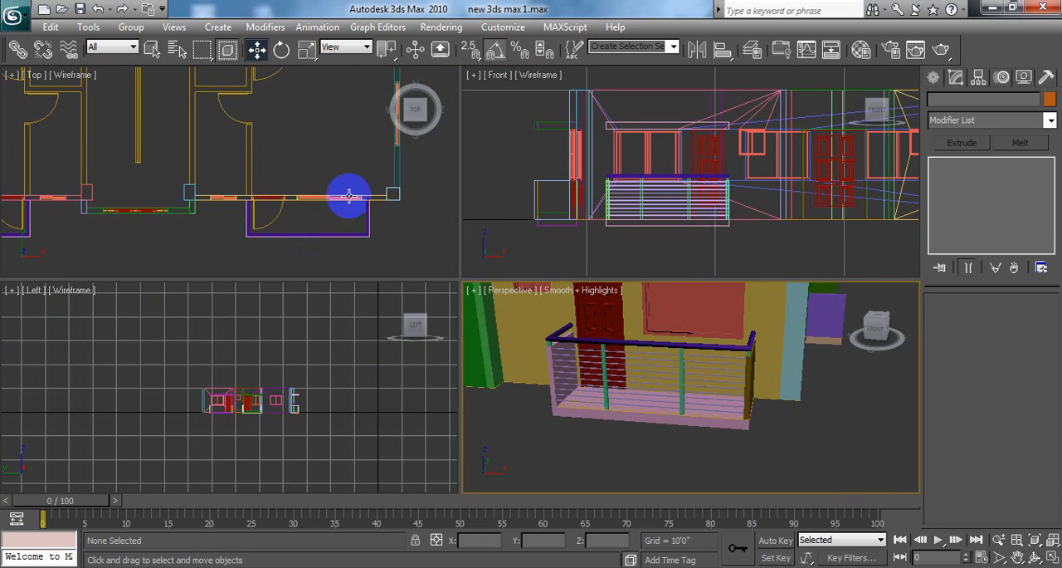
Step: Maximize the Top viewport and select the grill01 group on the front balcony at the yellow wall
left_click(315, 145)
scroll(324, 159, "down", 6)
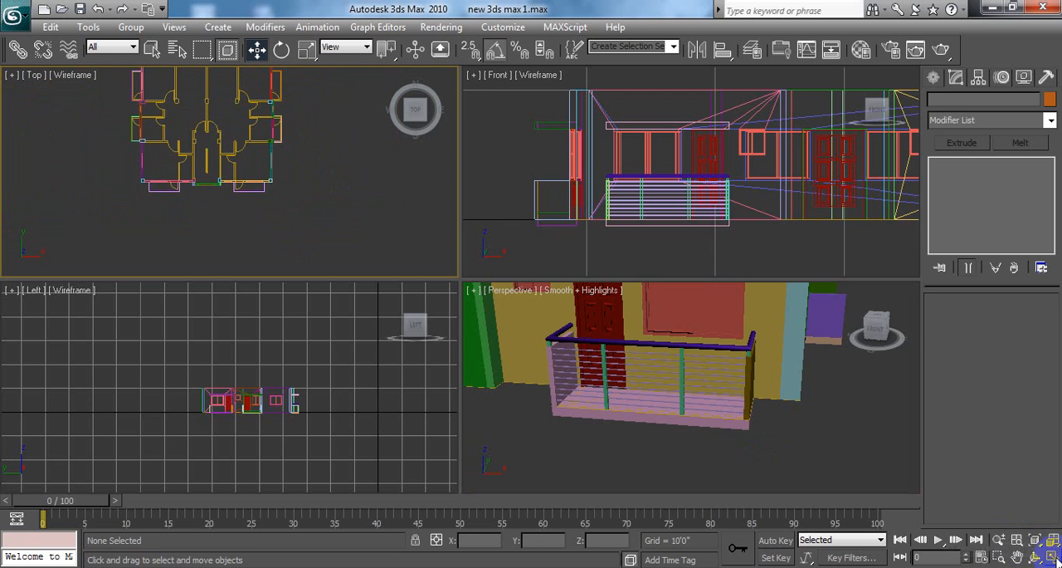
left_click(1051, 558)
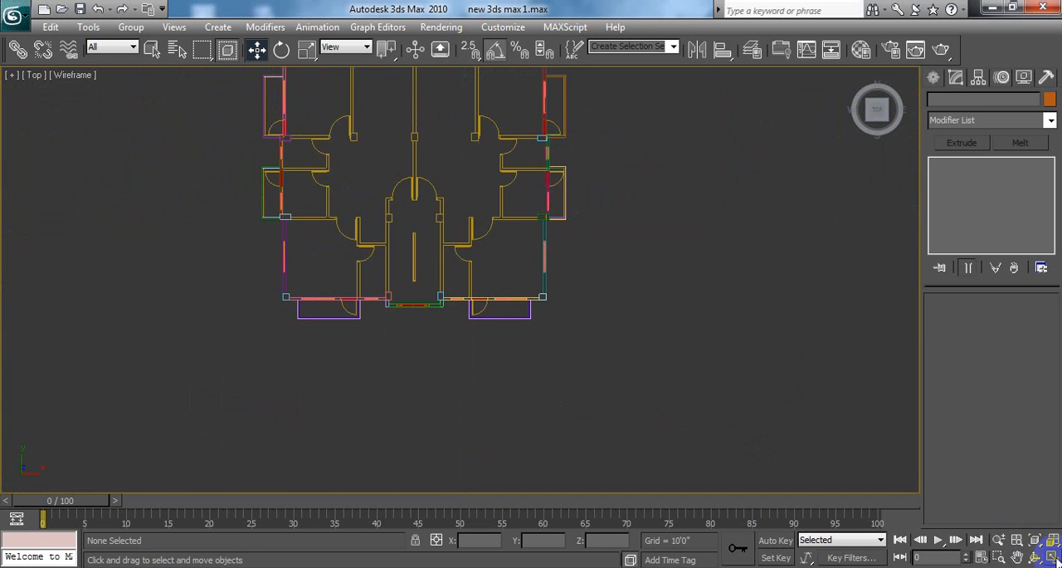
scroll(645, 292, "down", 2)
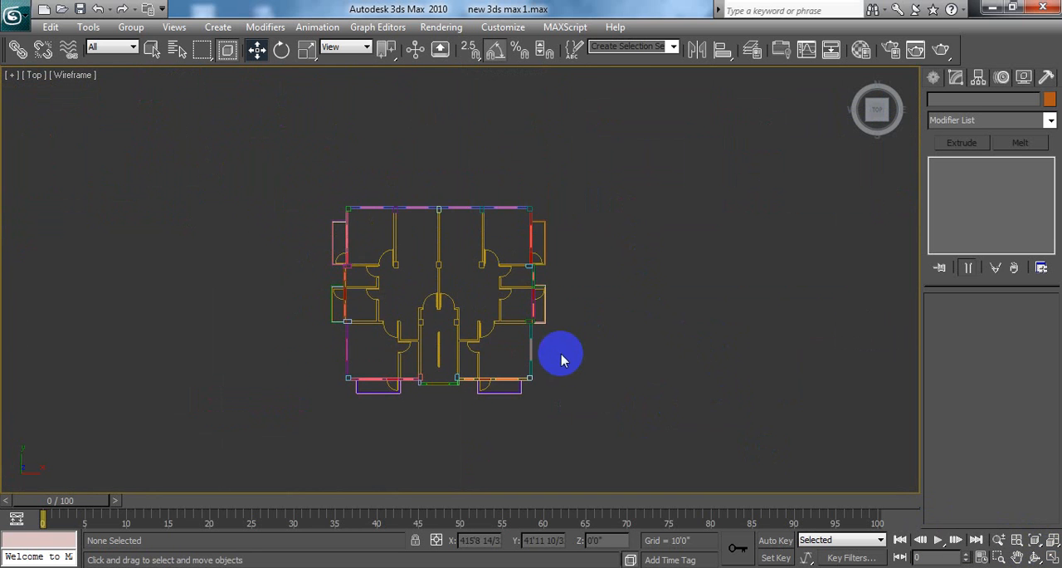
scroll(581, 349, "up", 3)
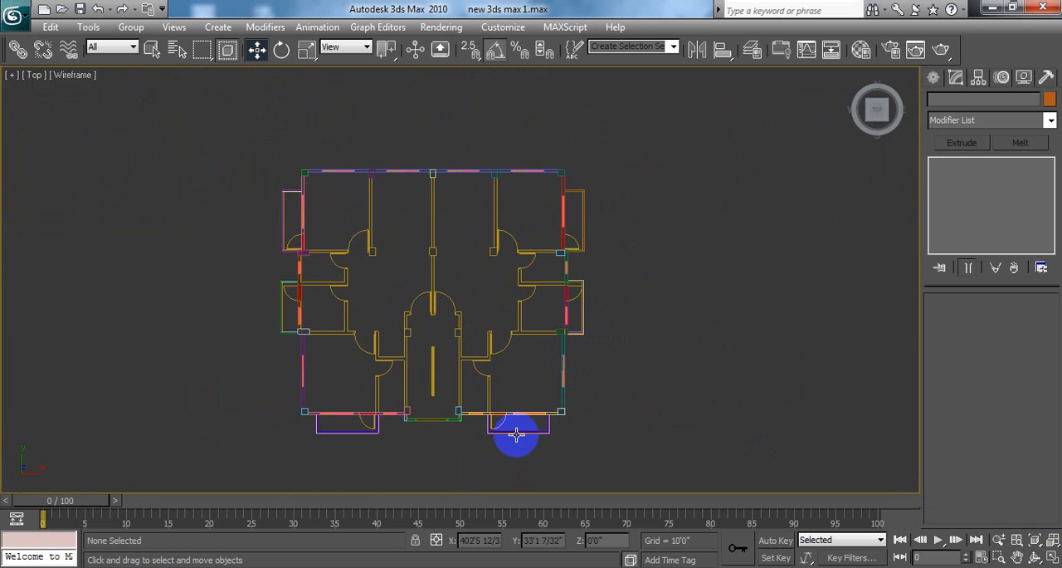
scroll(652, 397, "up", 3)
middle_click_drag(652, 397, 644, 230)
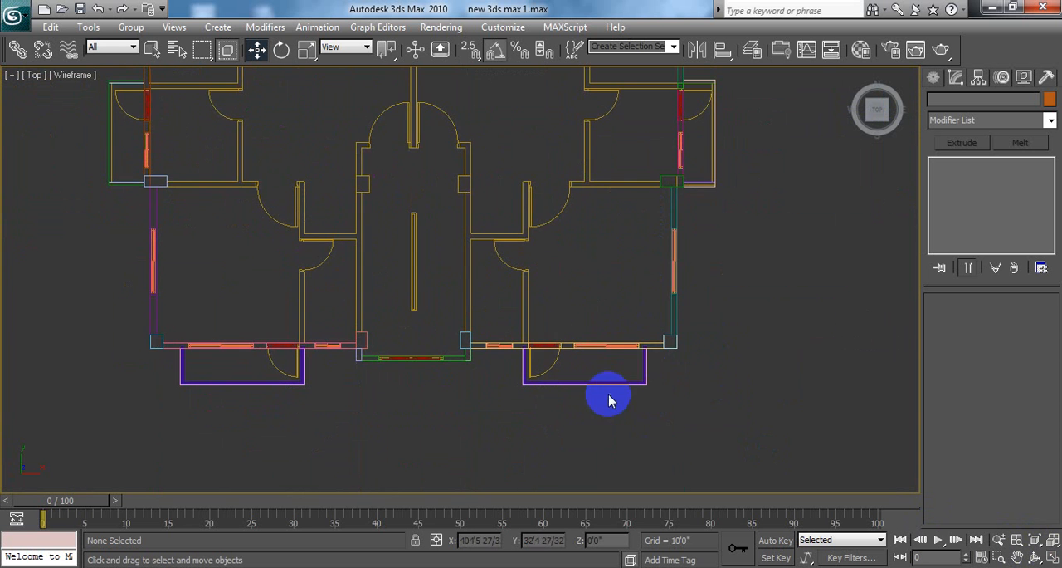
scroll(610, 395, "up", 2)
middle_click_drag(591, 278, 542, 148)
scroll(603, 263, "up", 4)
middle_click_drag(576, 297, 284, 178)
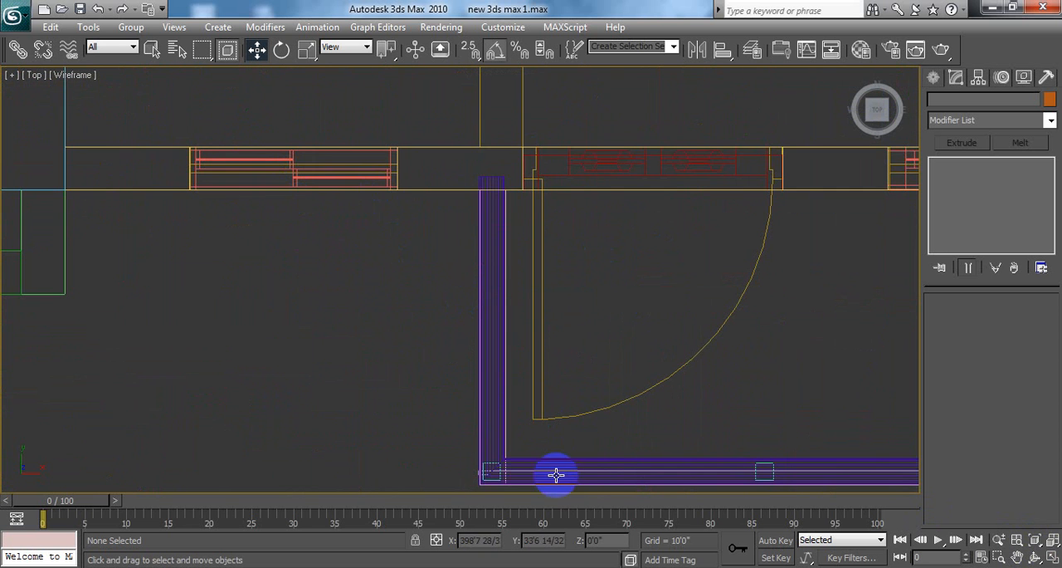
left_click(608, 464)
scroll(750, 403, "down", 8)
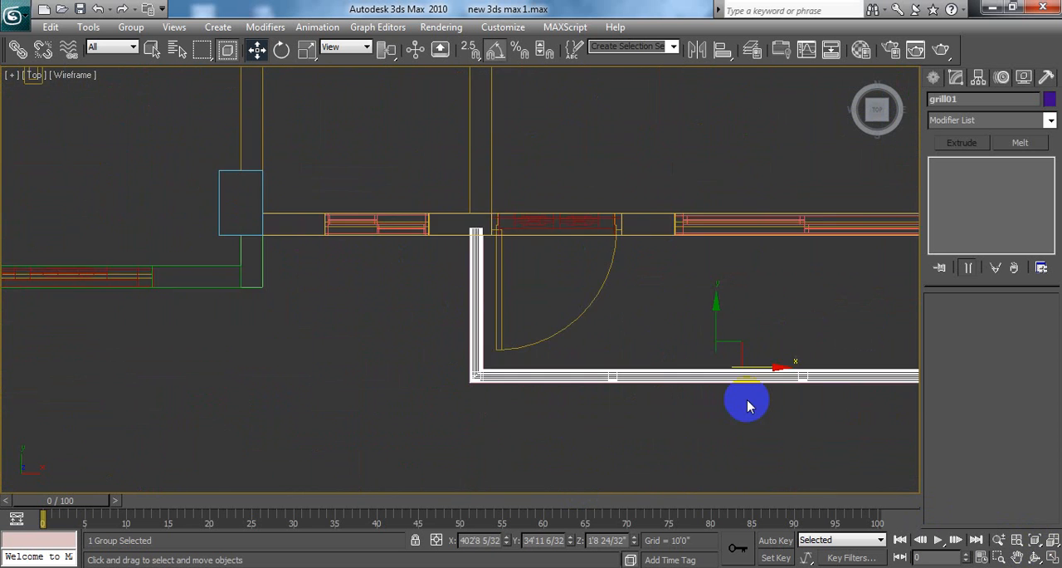
scroll(647, 290, "down", 6)
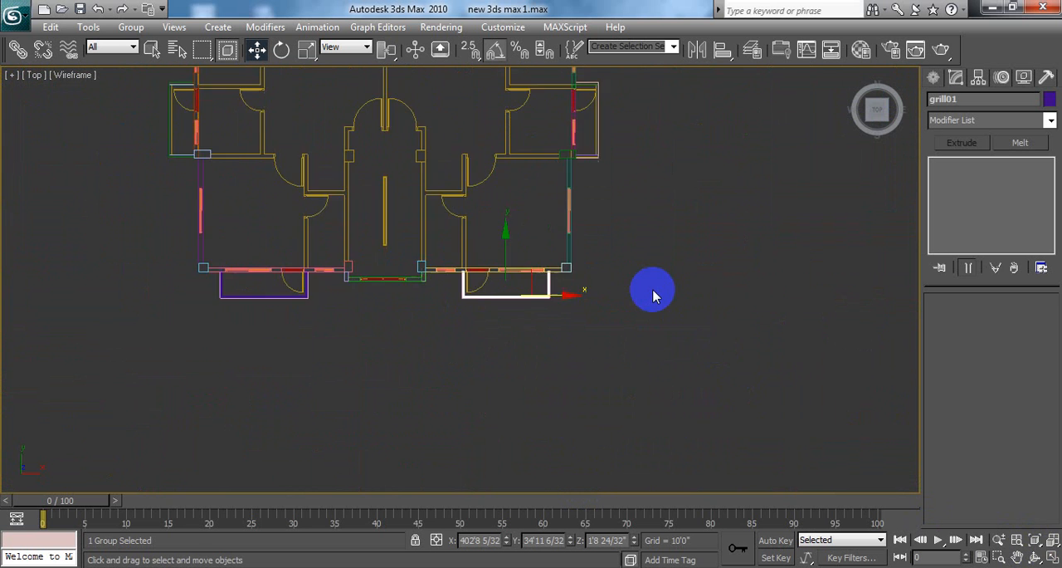
middle_click_drag(671, 343, 679, 407)
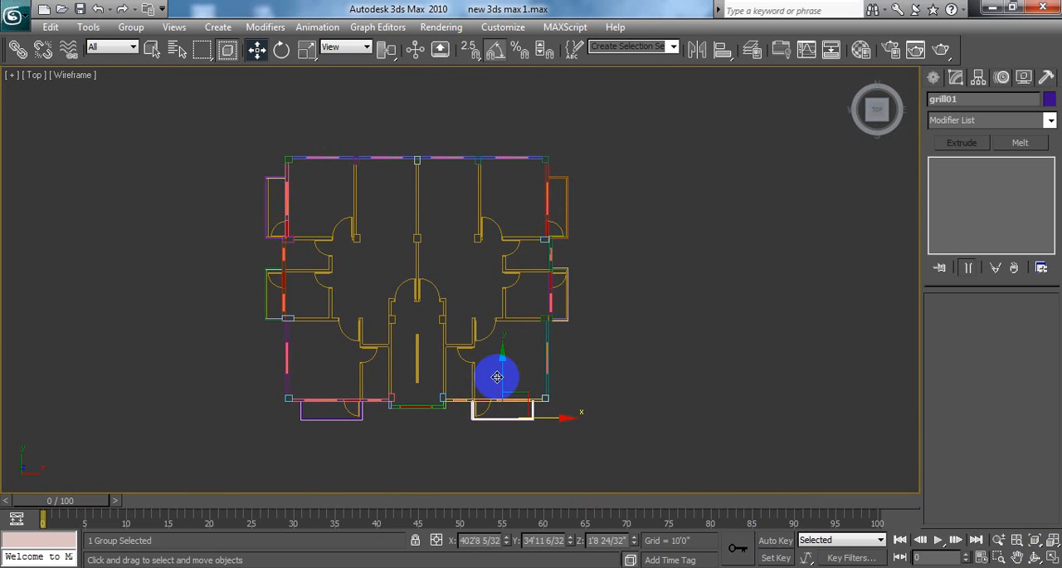
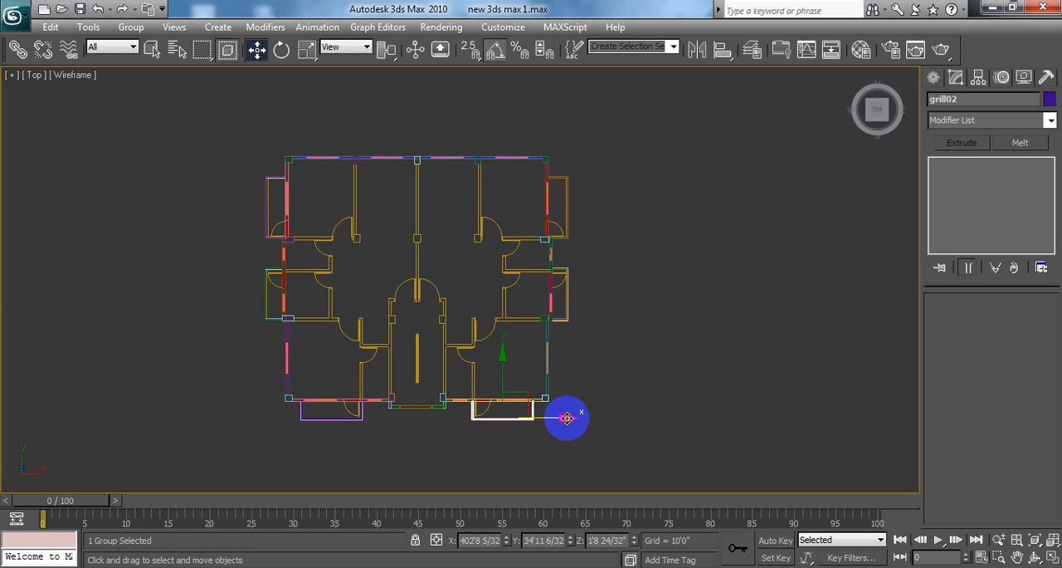
Step: Copy the selected grill group along X as one Copy named grill02 and set its Z rotation to 90 degrees
left_click_drag(567, 418, 691, 417, "shift")
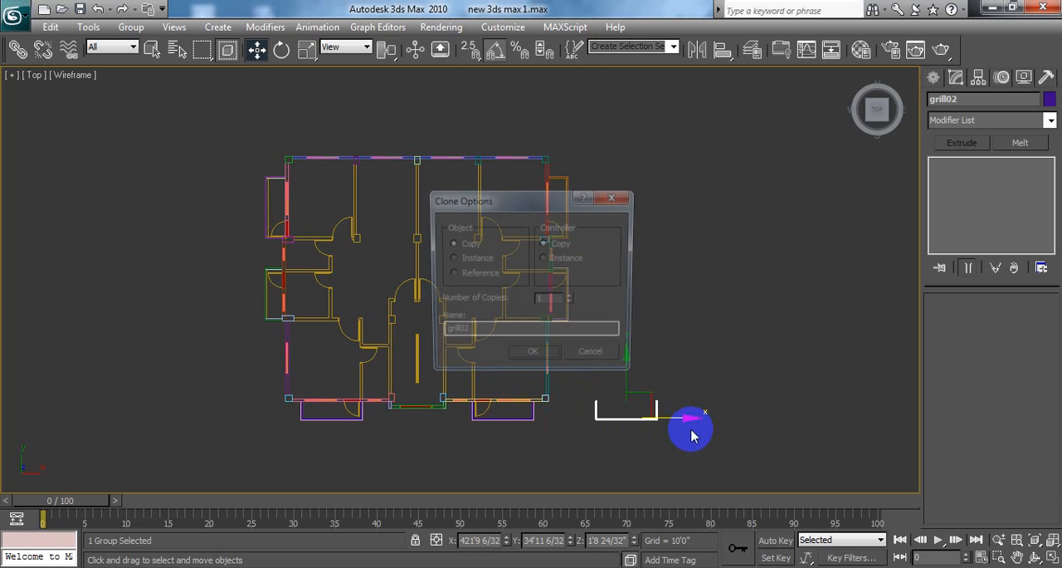
left_click(535, 357)
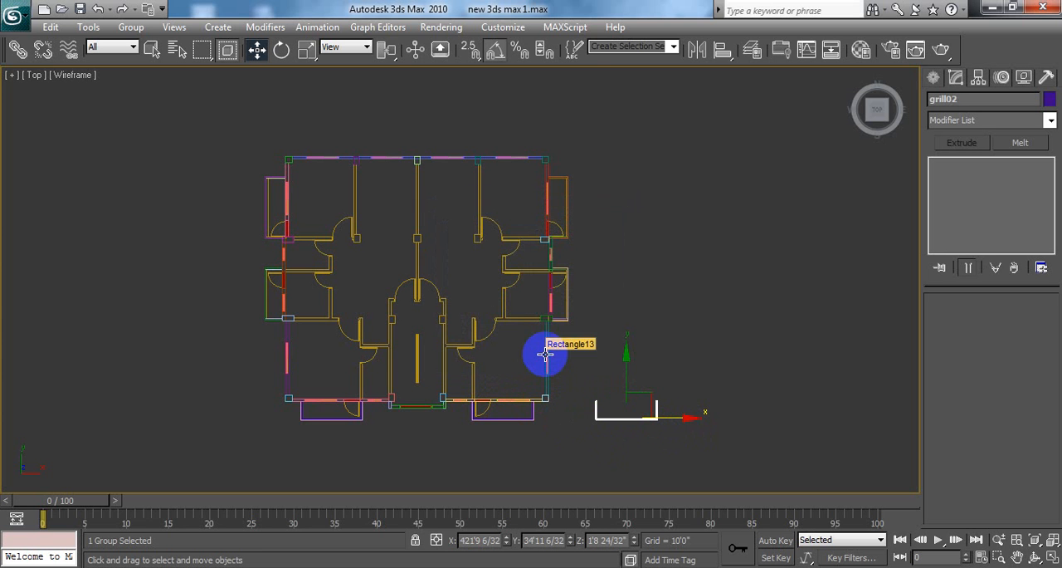
right_click(282, 50)
left_click(622, 336)
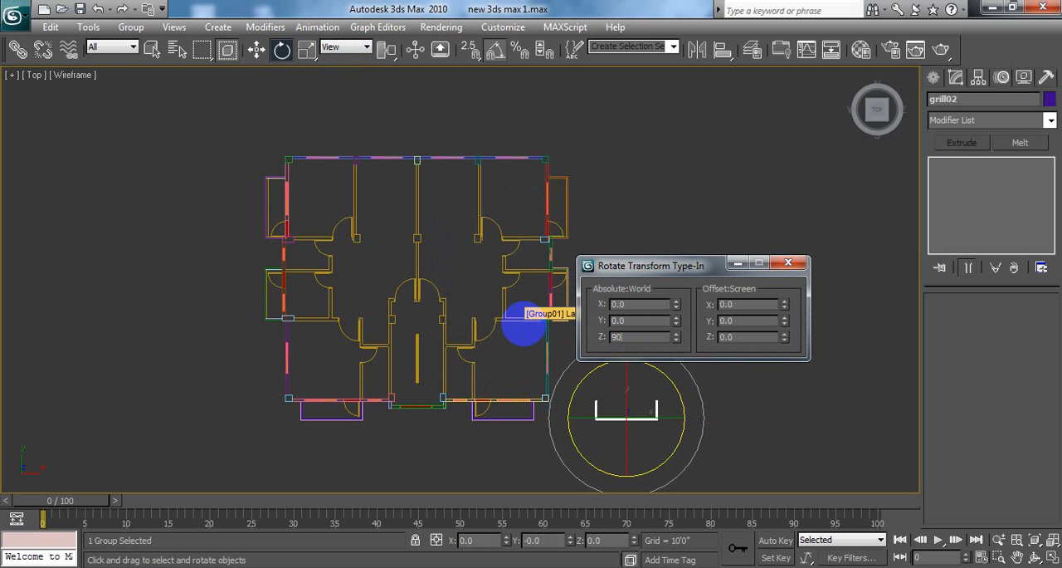
key("Return")
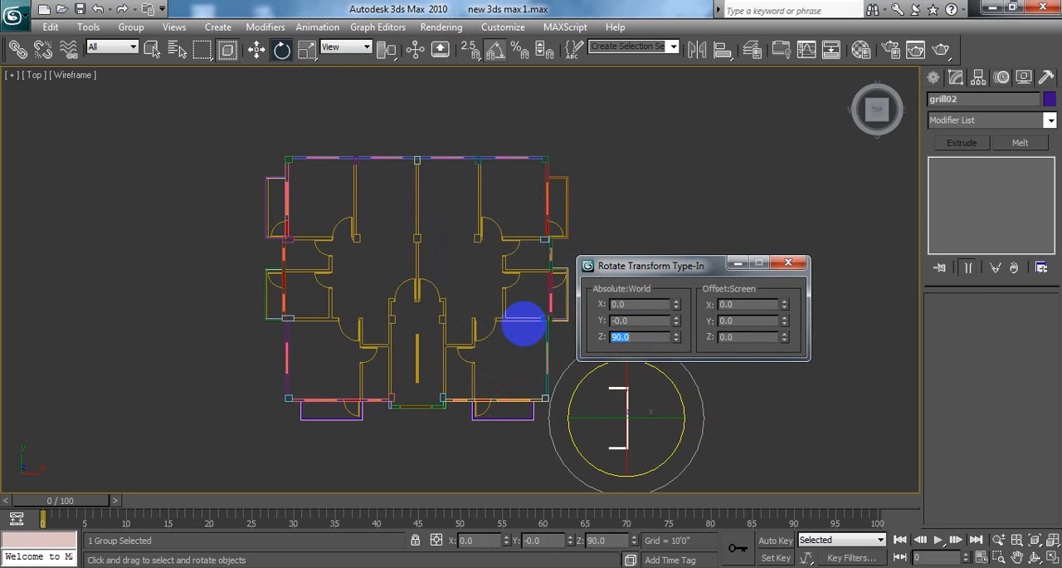
left_click(785, 264)
key("w")
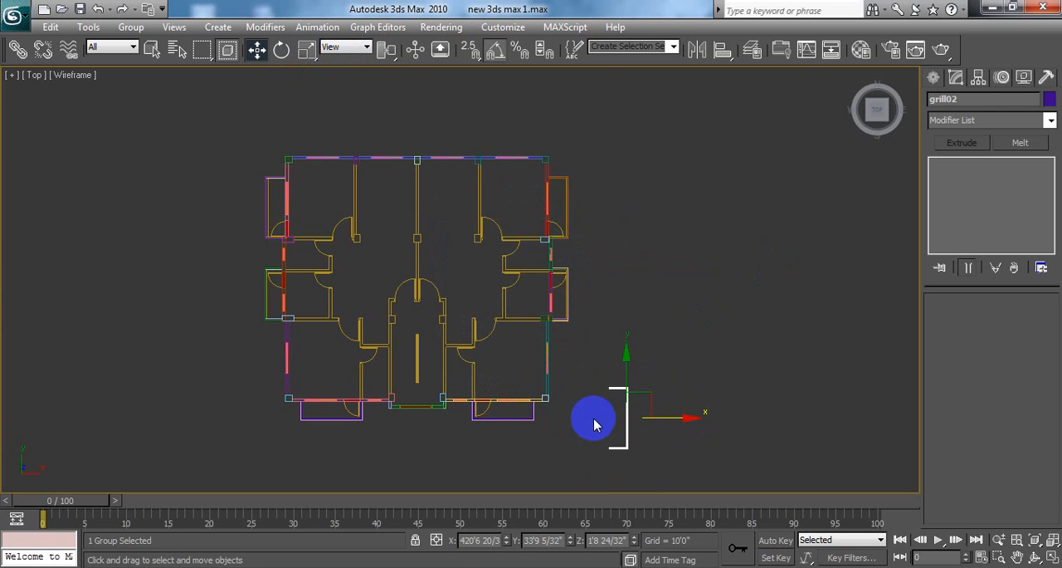
Step: Move the rotated grill02 railing in Y and X to just outside the rear balcony on the house's right side, at about X 415'3", Y 66'4"
left_click_drag(627, 355, 660, 170)
left_click_drag(695, 207, 660, 219)
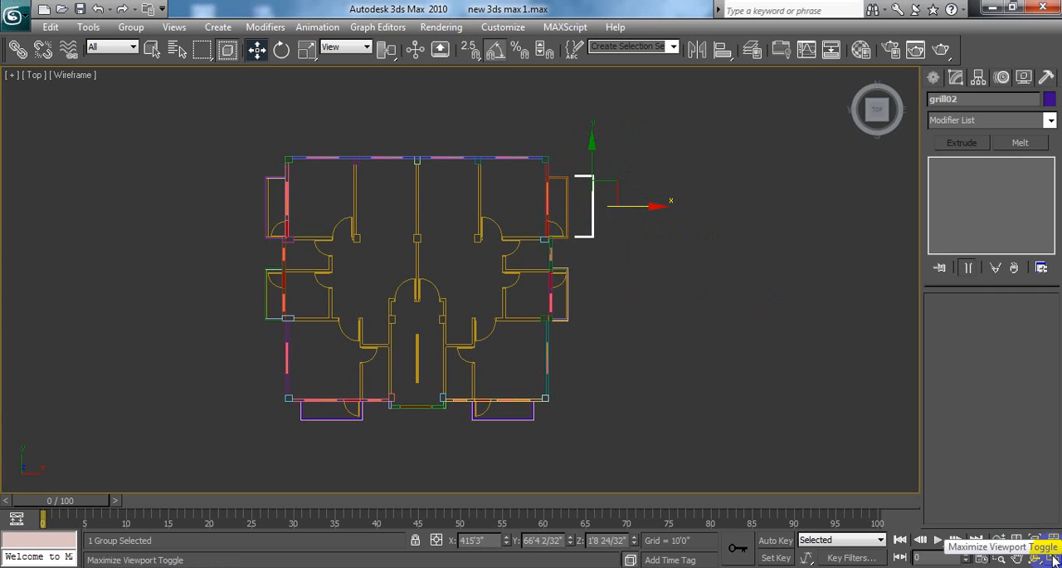
middle_click_drag(737, 312, 536, 392)
scroll(737, 326, "up", 4)
scroll(595, 304, "up", 4)
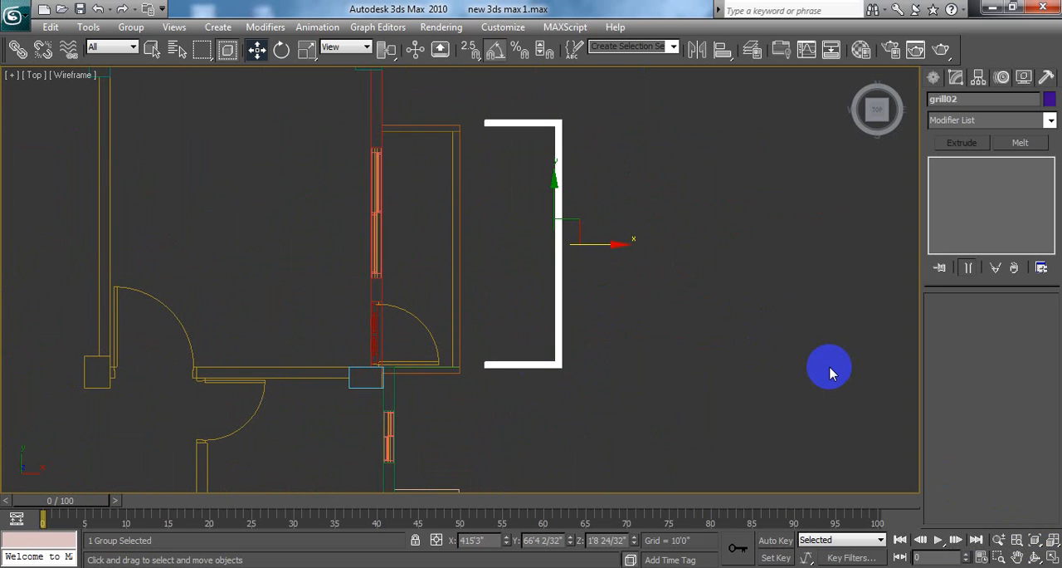
middle_click_drag(830, 370, 763, 284, "alt")
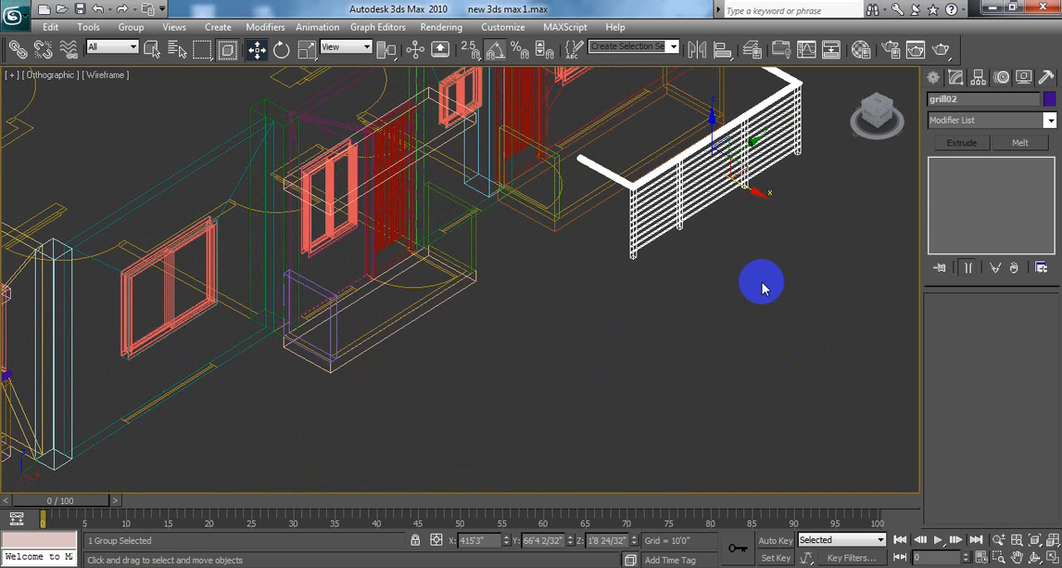
key("t")
scroll(592, 282, "down", 10)
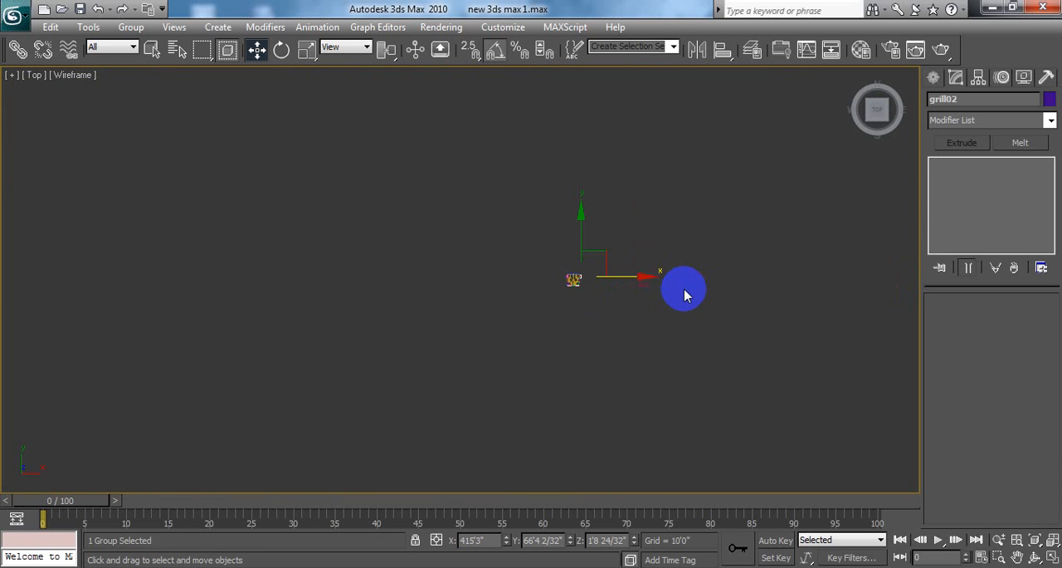
scroll(685, 295, "up", 10)
middle_click_drag(640, 299, 385, 288)
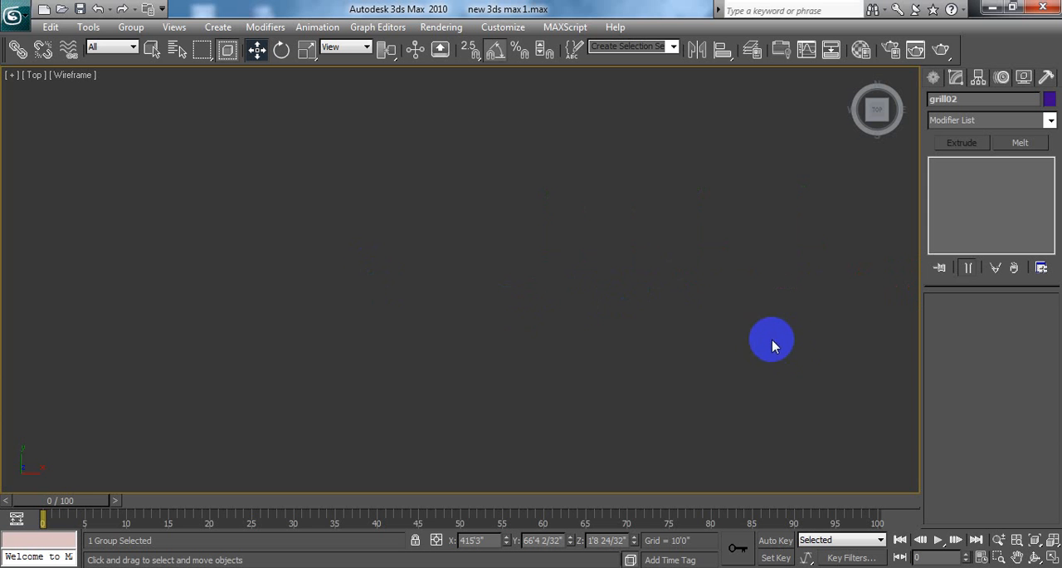
scroll(738, 342, "down", 5)
middle_click_drag(811, 341, 484, 356)
scroll(639, 320, "up", 5)
scroll(620, 311, "up", 2)
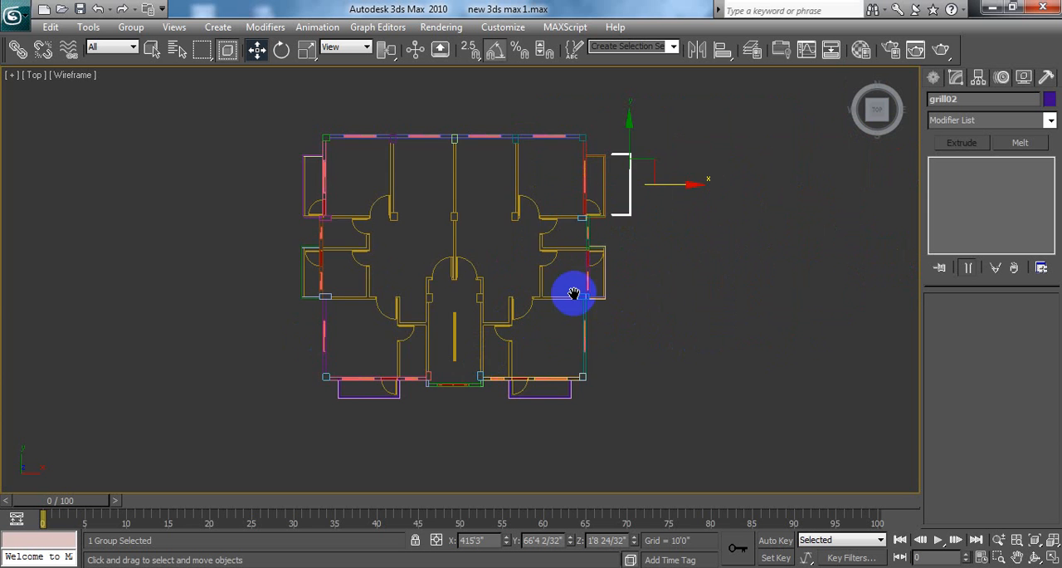
Step: Move grill02 about 3'6" in negative X and about 2.8 inches in negative Y onto the rear right balcony's slab outline
middle_click_drag(572, 291, 502, 369)
scroll(558, 332, "up", 8)
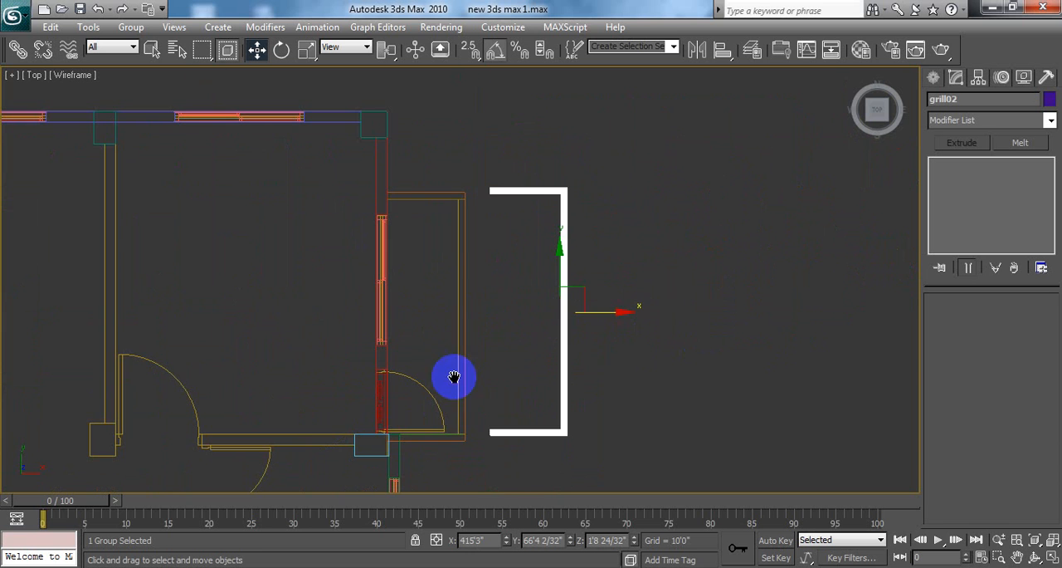
left_click_drag(617, 312, 526, 309)
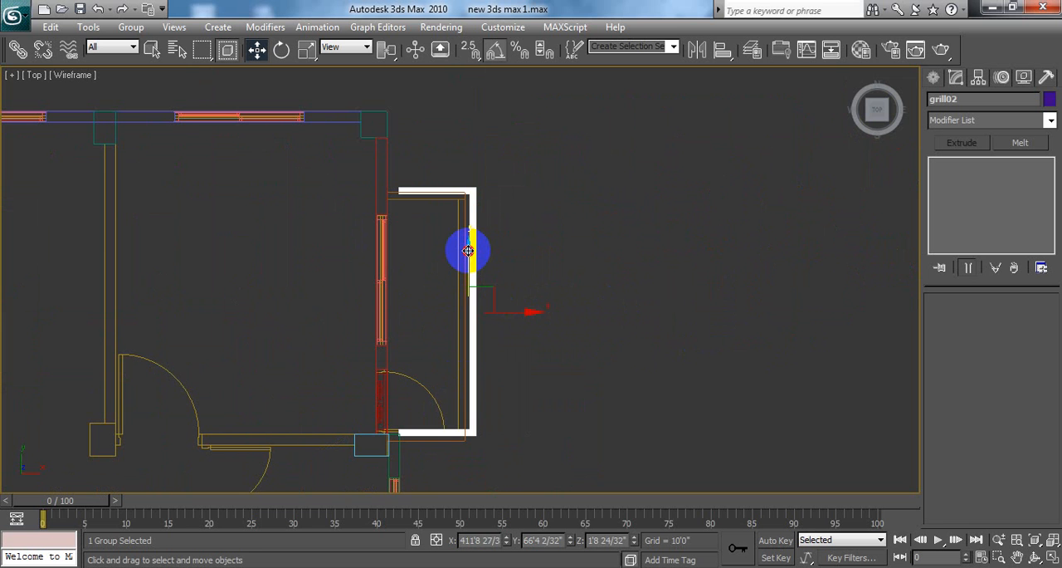
mouse_move(468, 250)
left_mouse_down()
mouse_move(468, 265)
mouse_move(469, 256)
left_mouse_up()
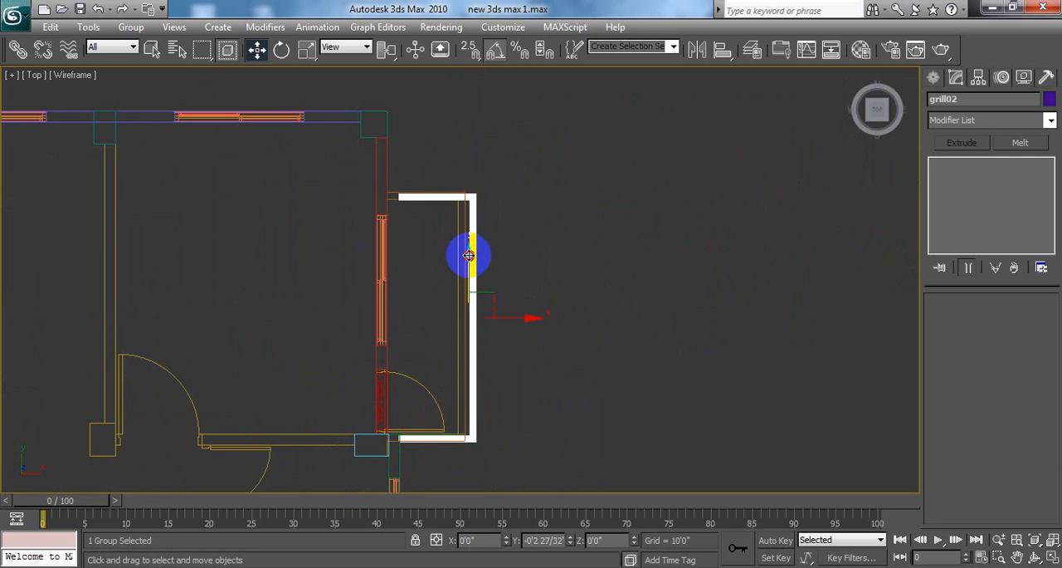
Step: Nudge grill02 about 0.25 inch in positive Y and about 5.3 inches in negative X to align with the slab edges, and deselect it
middle_click_drag(576, 230, 683, 173)
scroll(651, 248, "up", 3)
scroll(690, 182, "down", 2)
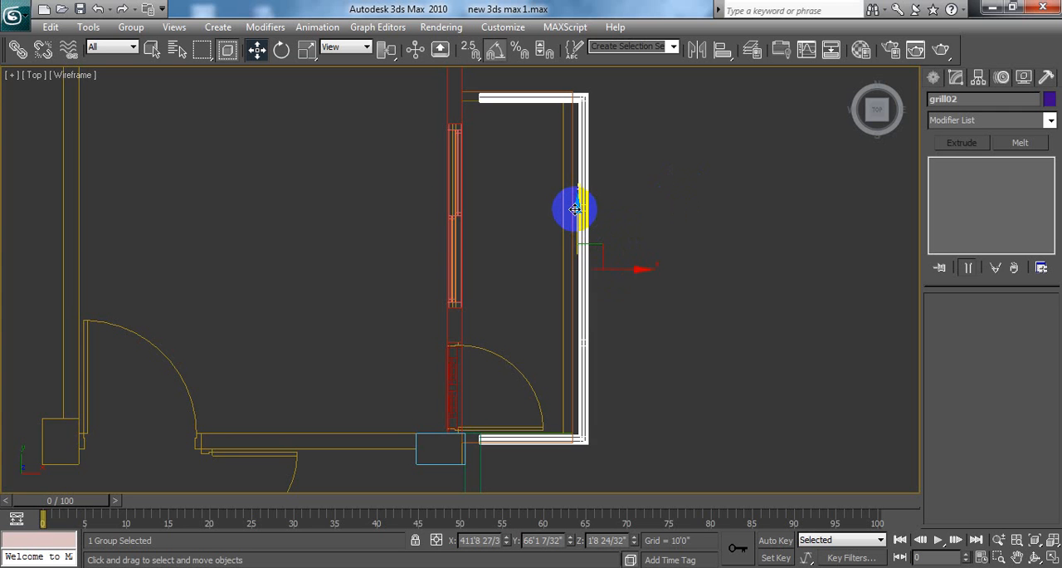
mouse_move(576, 209)
left_mouse_down()
mouse_move(575, 220)
mouse_move(576, 208)
left_mouse_up()
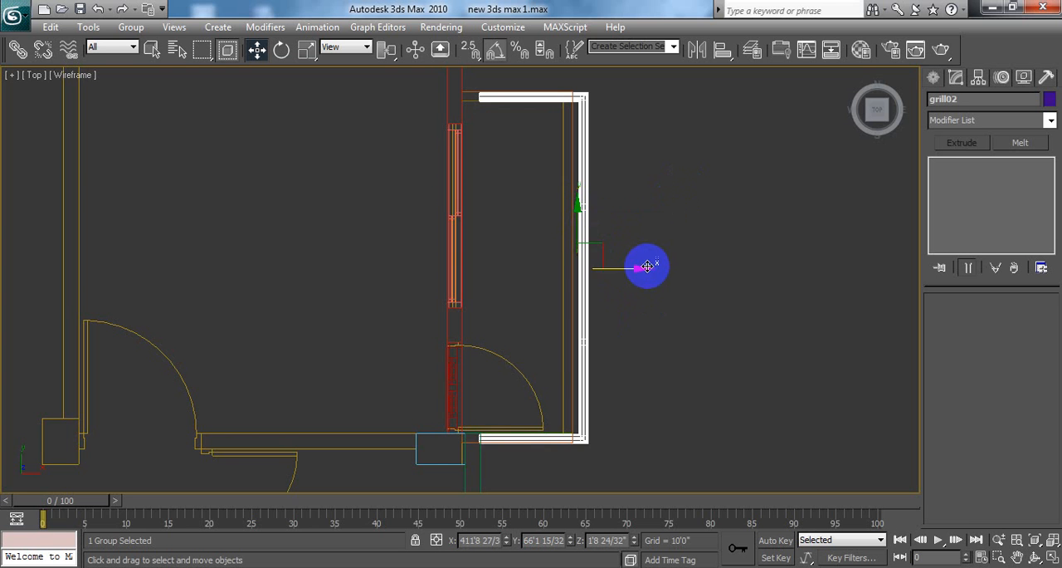
left_click_drag(639, 269, 616, 266)
left_click_drag(623, 266, 623, 266)
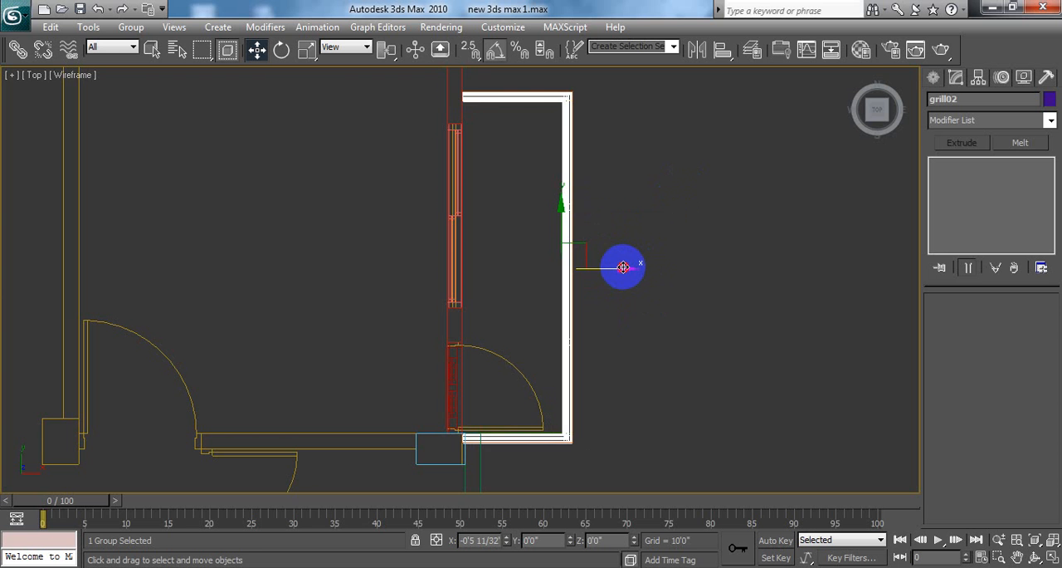
left_click(720, 307)
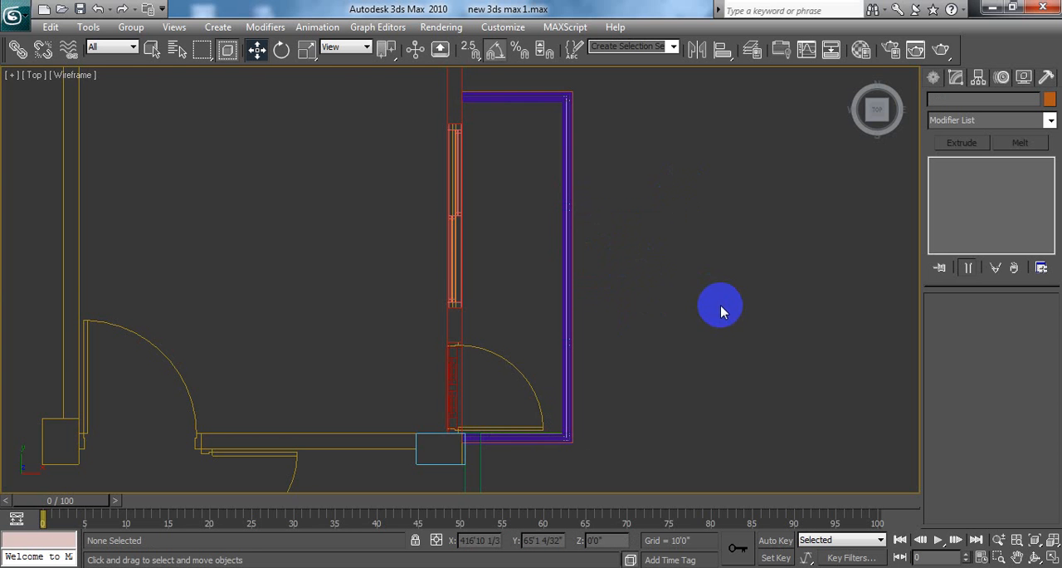
Step: Restore the four-viewport layout and examine how the rotated railing meets the side walls and slab of its balcony in the Perspective viewport
left_click(1052, 557)
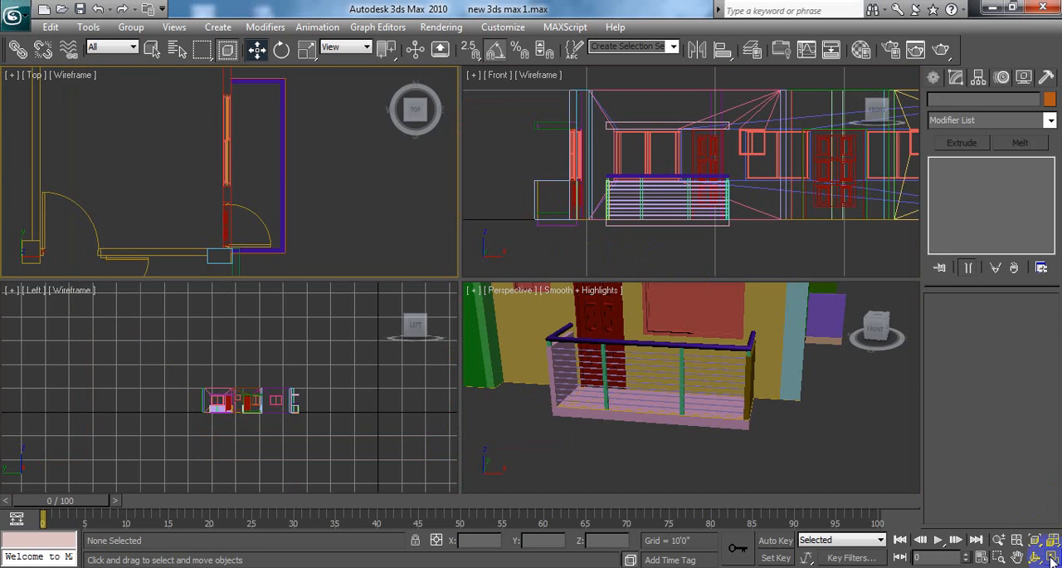
left_click(864, 425)
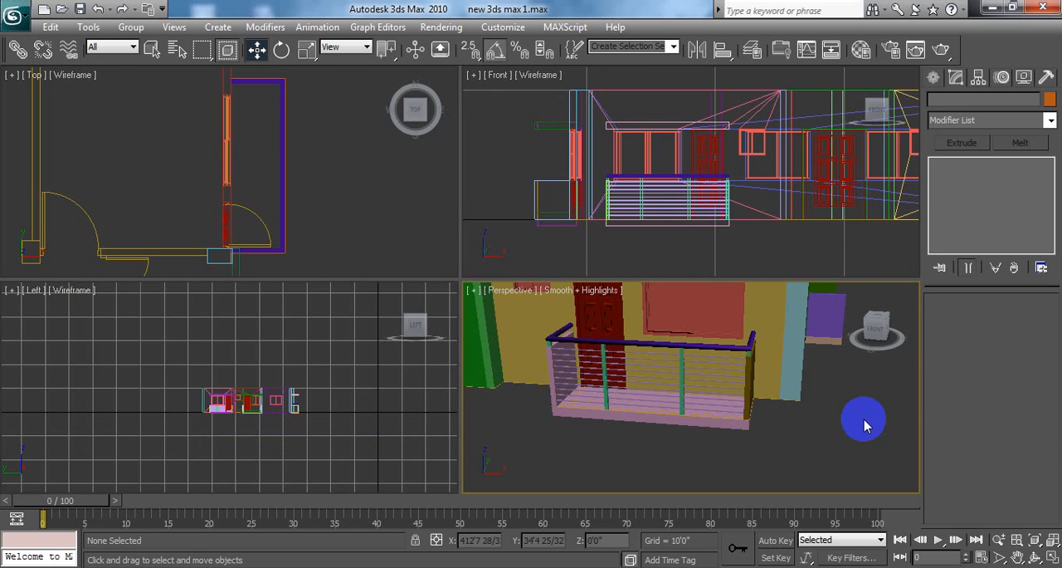
middle_click_drag(863, 419, 782, 410, "alt")
scroll(763, 433, "down", 5)
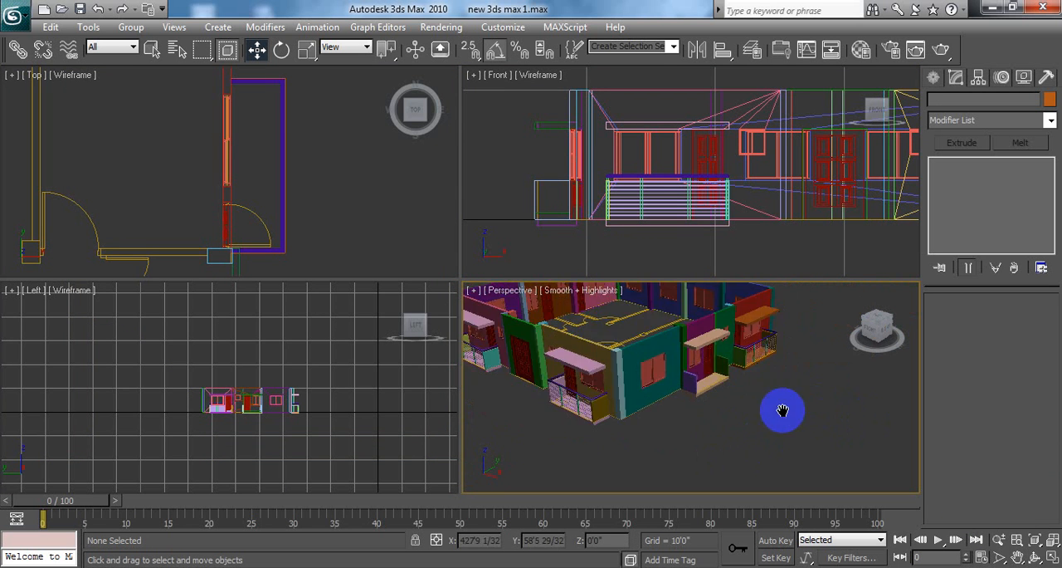
scroll(782, 410, "up", 10)
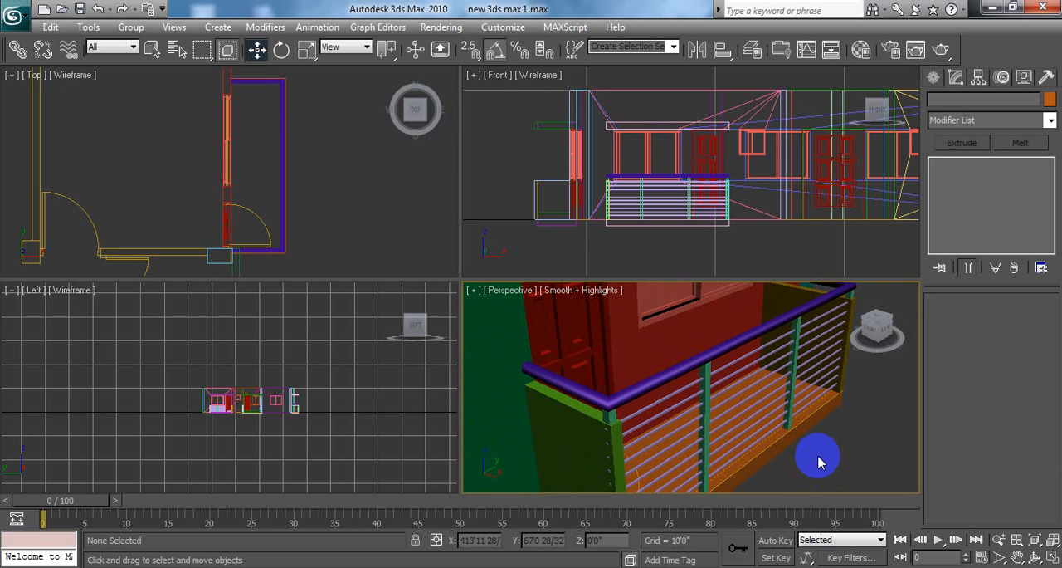
middle_click_drag(818, 463, 813, 413)
scroll(808, 425, "down", 4)
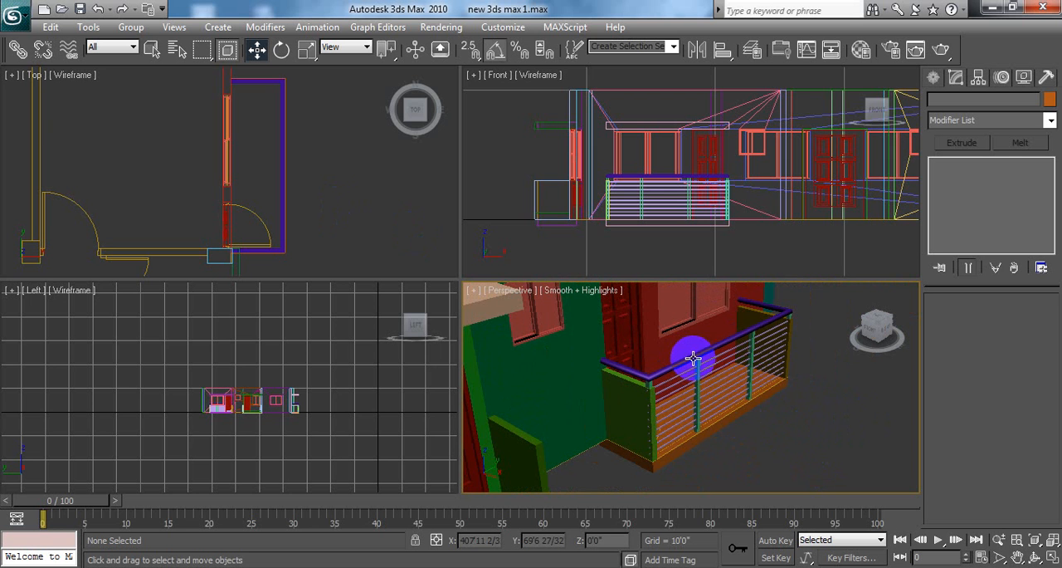
scroll(730, 419, "up", 5)
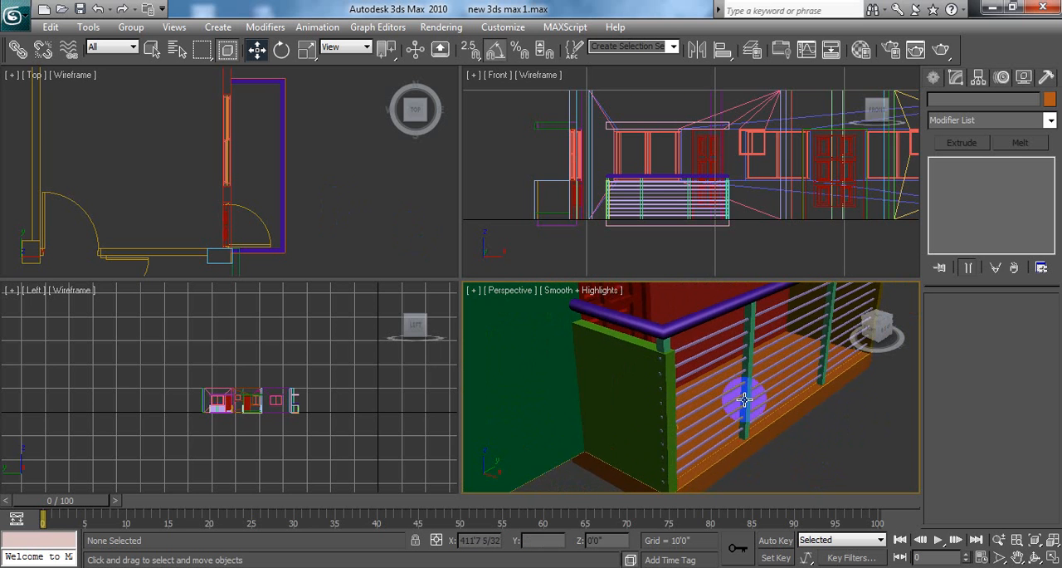
scroll(744, 399, "up", 2)
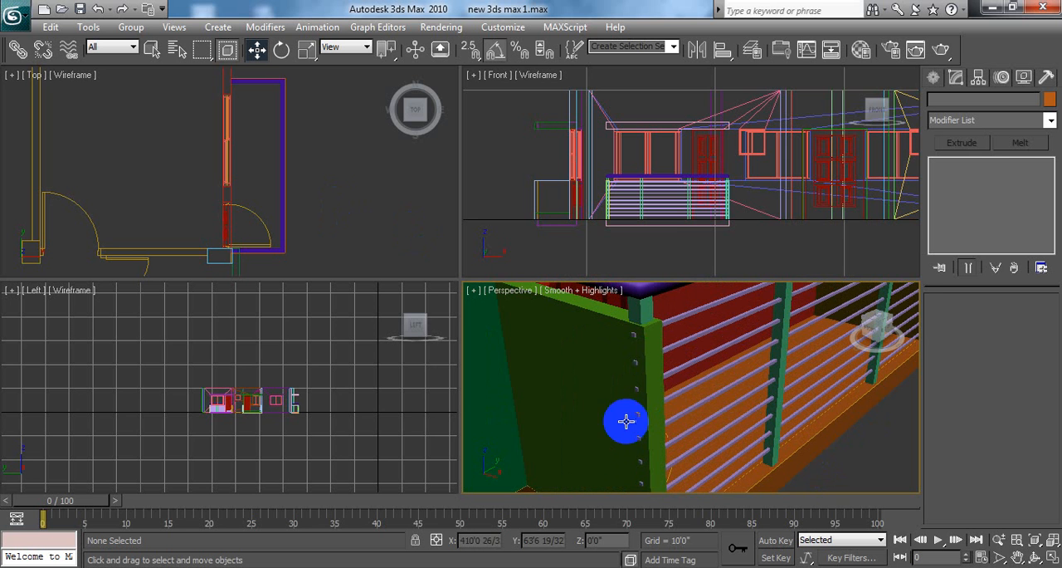
scroll(841, 421, "down", 8)
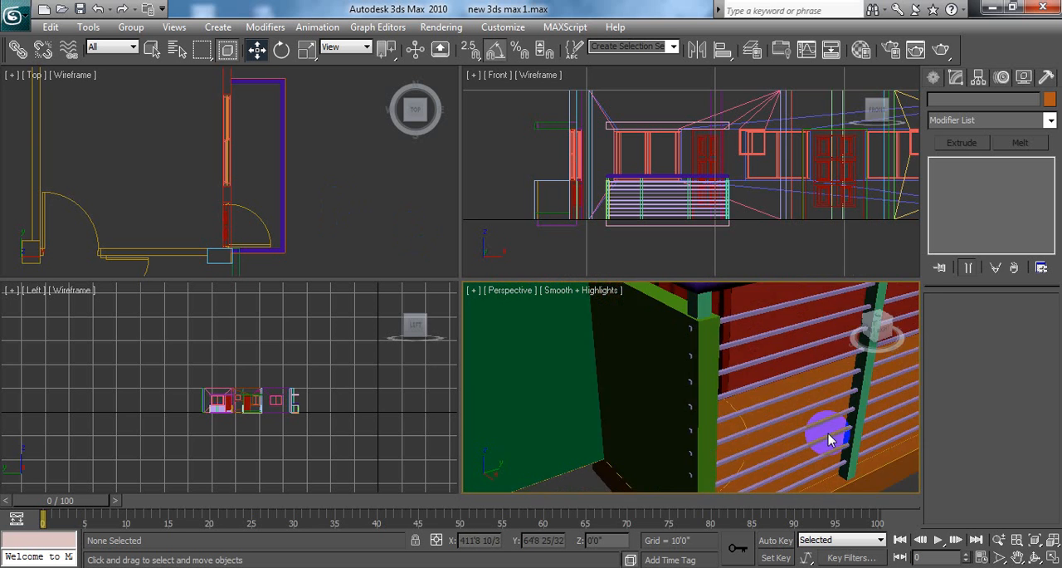
scroll(739, 423, "down", 2)
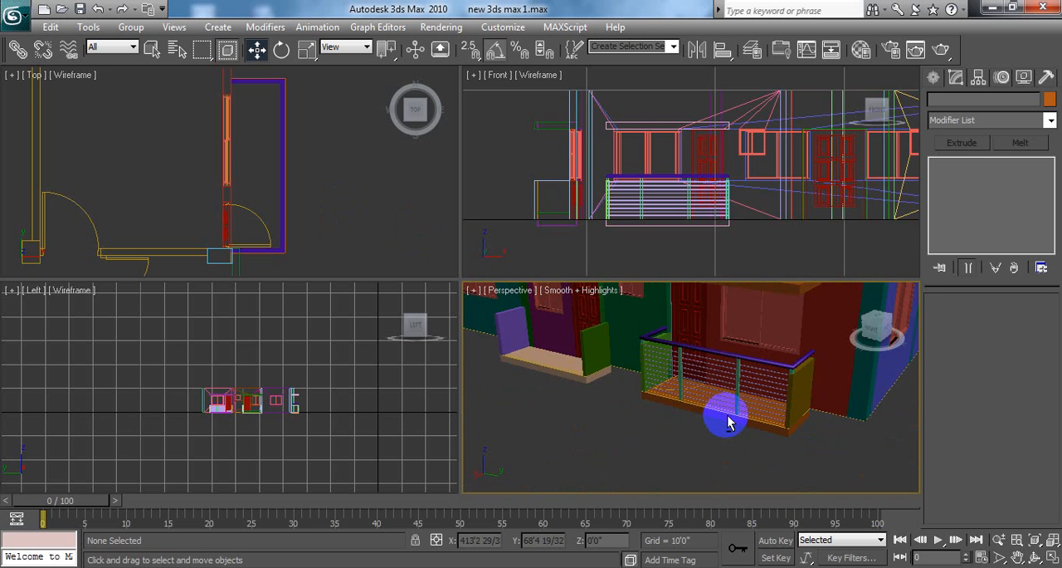
Step: Select the grill02 railing in the Perspective viewport and move it about 1 inch in positive Y between the balcony's side walls
scroll(780, 419, "up", 6)
middle_click_drag(783, 419, 822, 432, "alt")
left_click(651, 352)
middle_click_drag(651, 351, 702, 379, "alt")
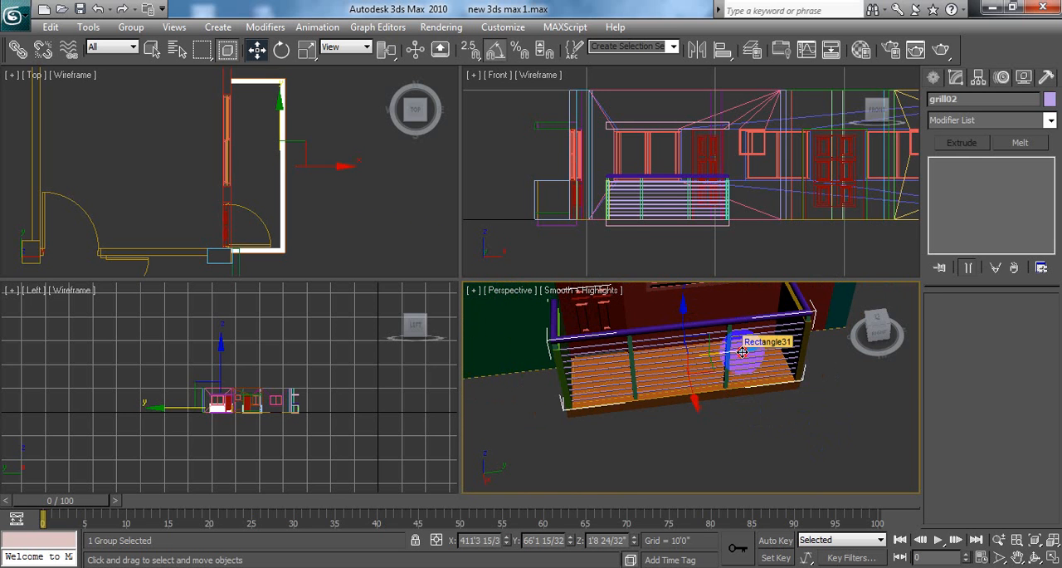
left_click_drag(742, 352, 745, 352)
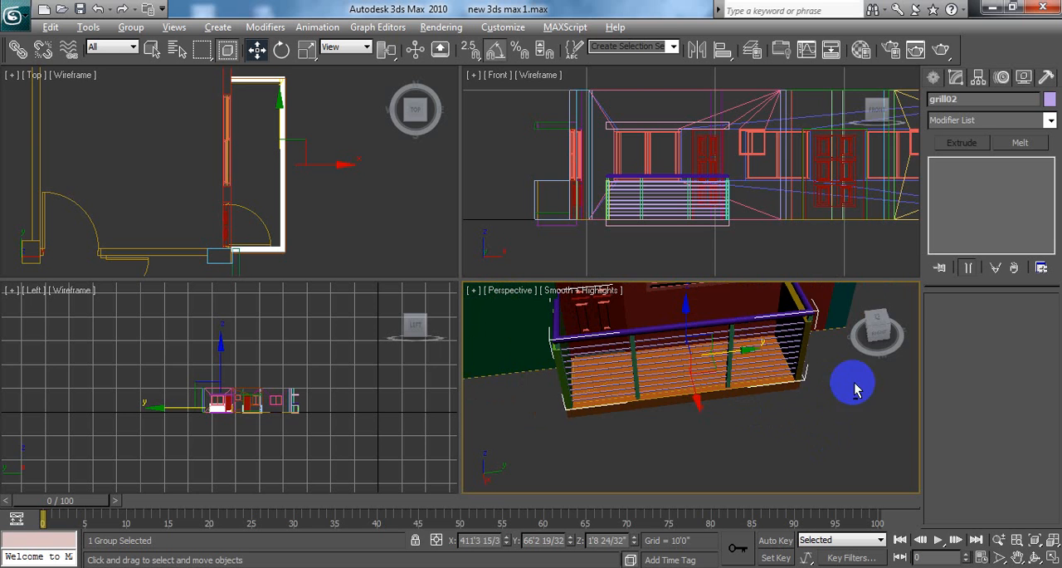
middle_click_drag(849, 380, 812, 390, "alt")
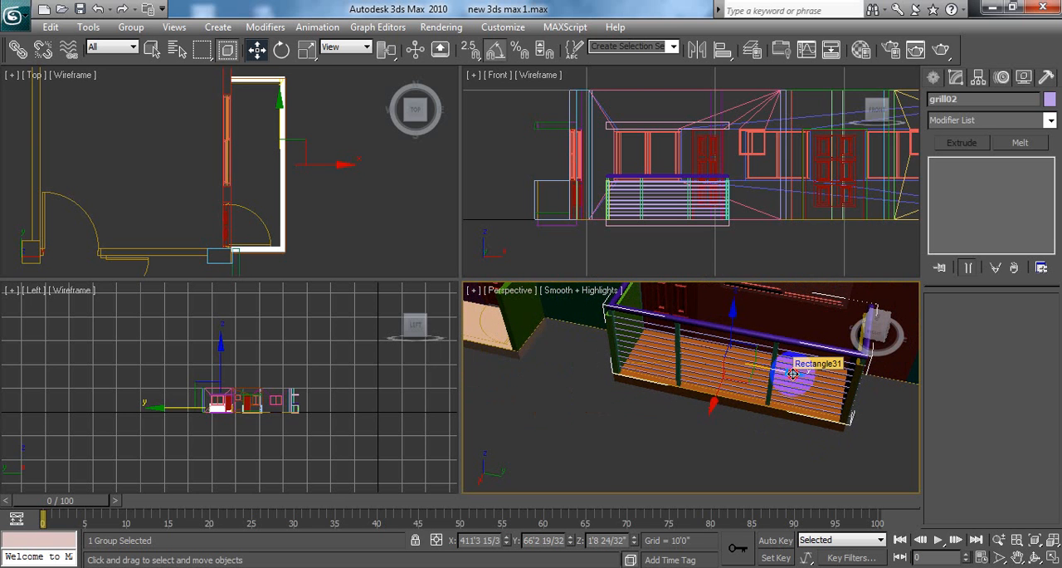
left_click_drag(793, 375, 794, 371)
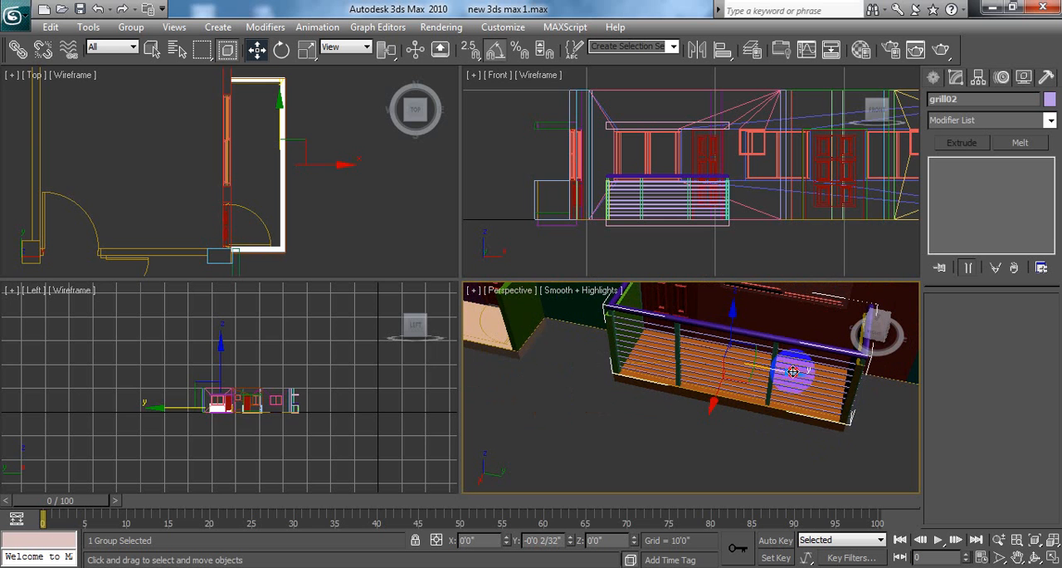
Step: Fine-tune the railing's position along Y between the side walls, settling it at Y 66'2 10/32"
middle_click_drag(706, 372, 730, 395, "alt")
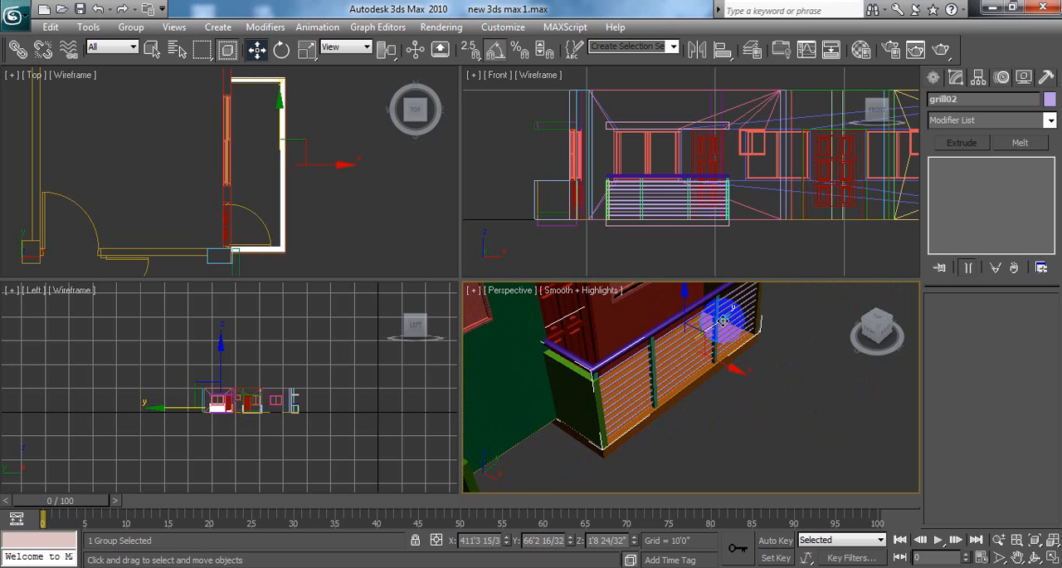
left_click_drag(723, 322, 723, 323)
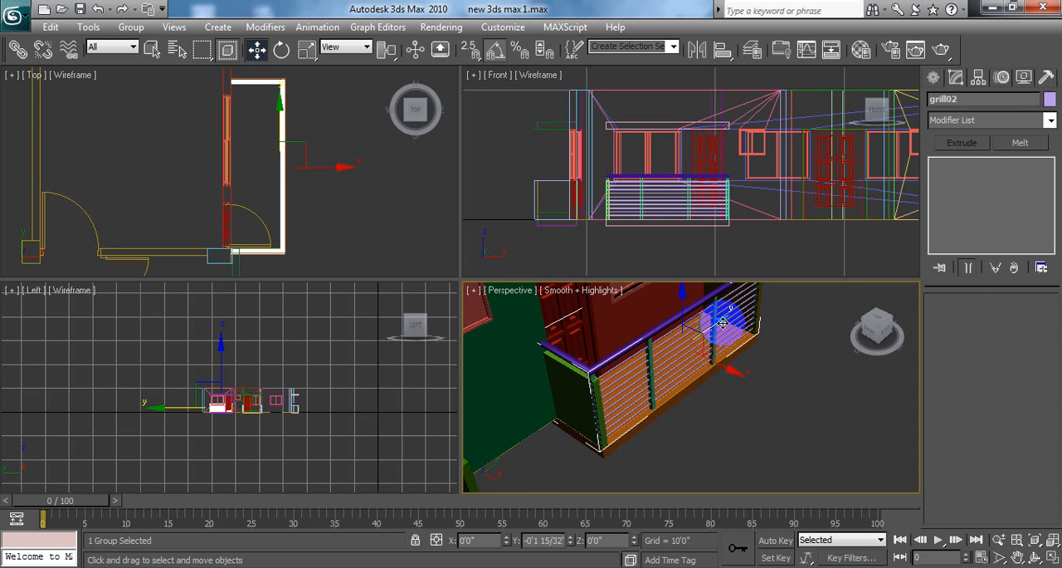
middle_click_drag(779, 402, 673, 346, "alt")
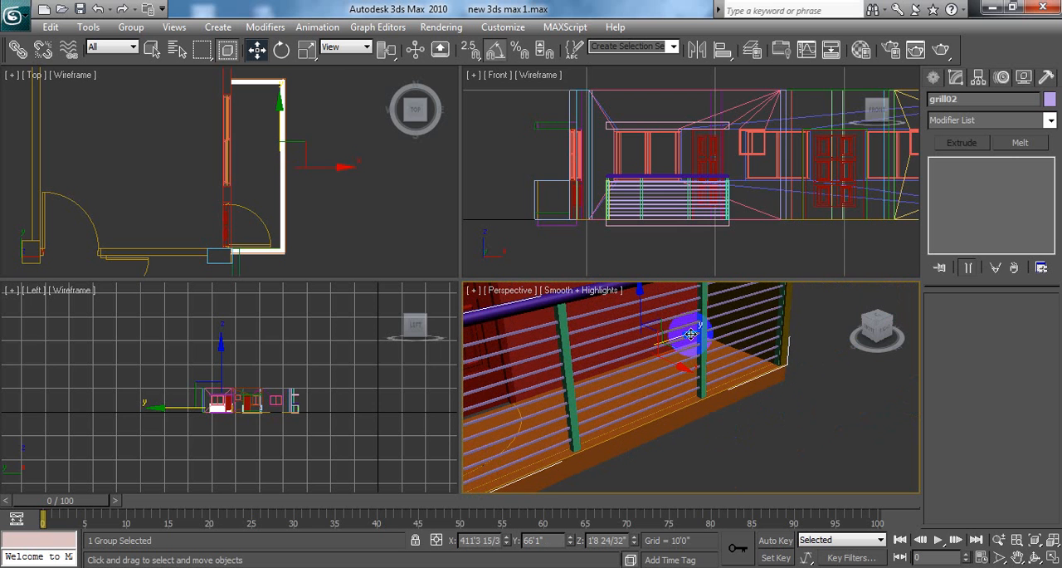
left_click_drag(691, 334, 694, 336)
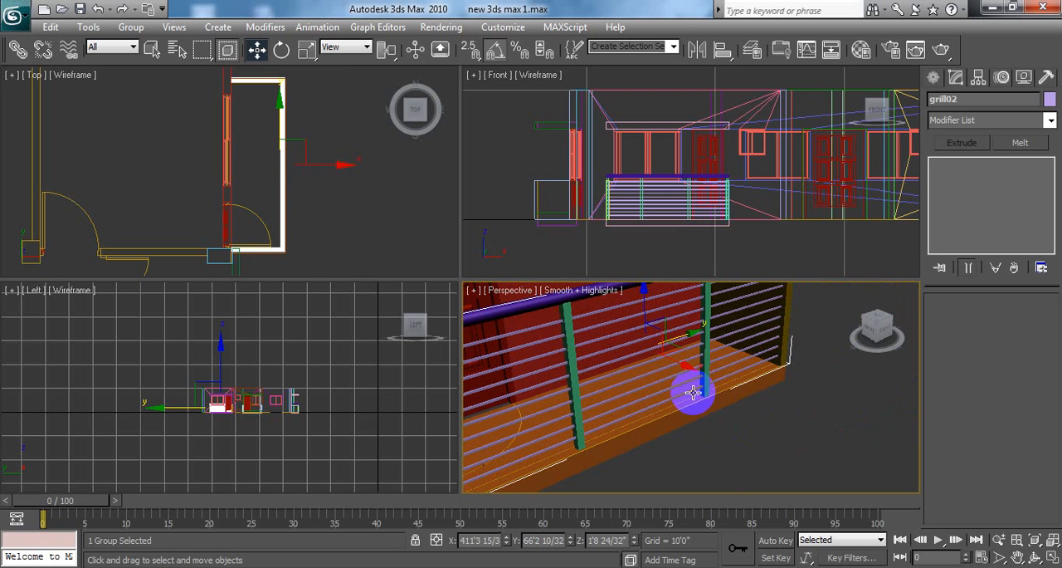
Step: Shift grill02 along Y in the enlarged Left viewport to fit between the slab ends, settling at Y 66'1 22/32", and deselect it
scroll(736, 220, "down", 4)
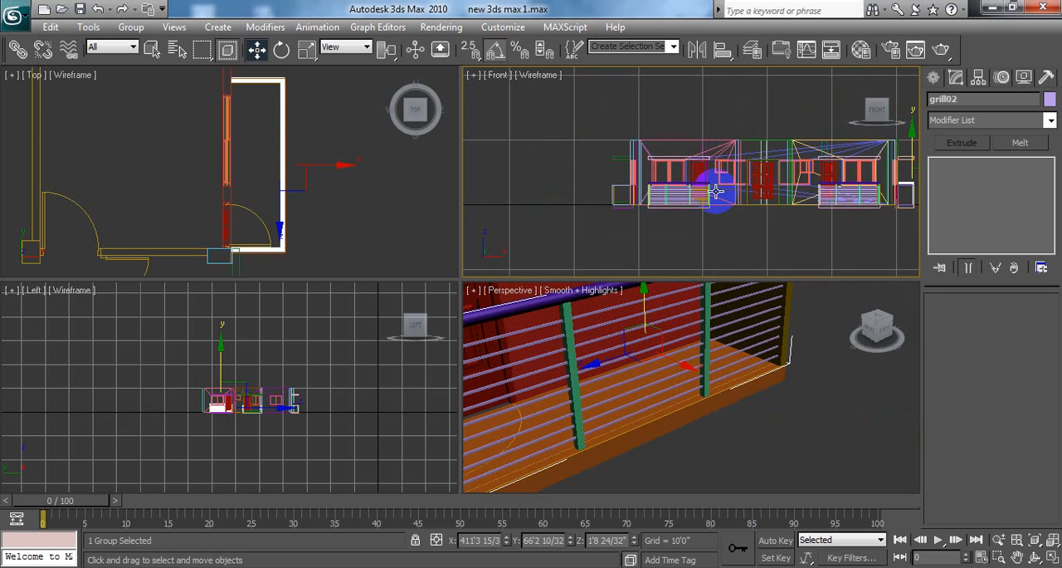
middle_click_drag(748, 199, 666, 224)
right_click(398, 366)
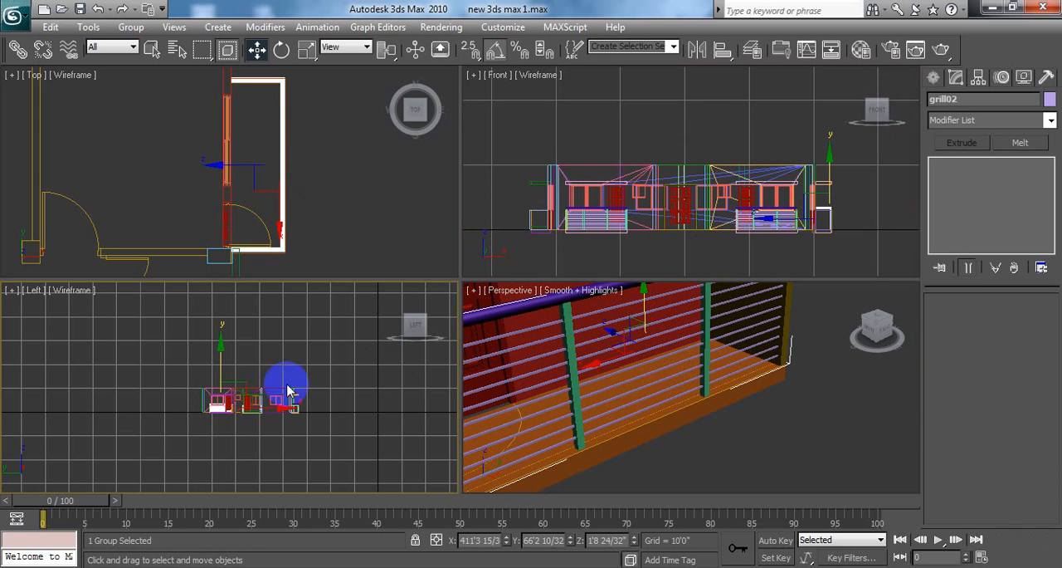
middle_click_drag(286, 390, 341, 393)
scroll(356, 389, "up", 8)
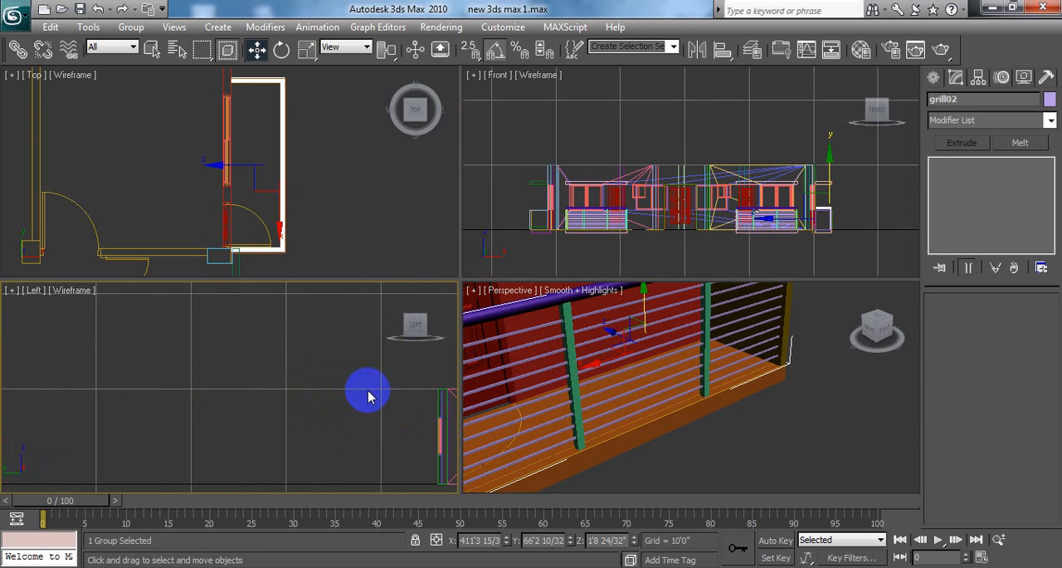
middle_click_drag(369, 390, 161, 362)
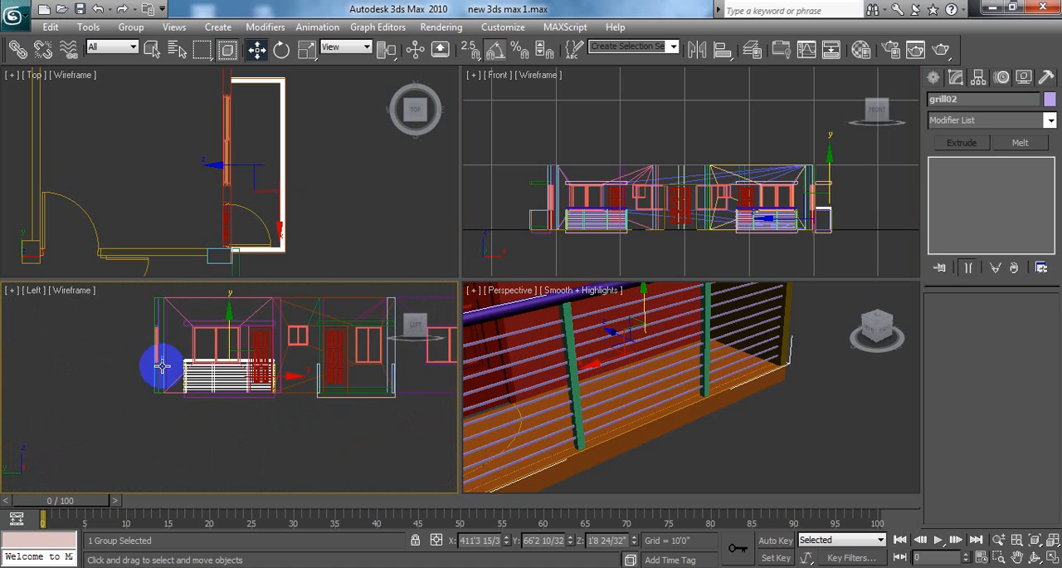
left_click(1052, 542)
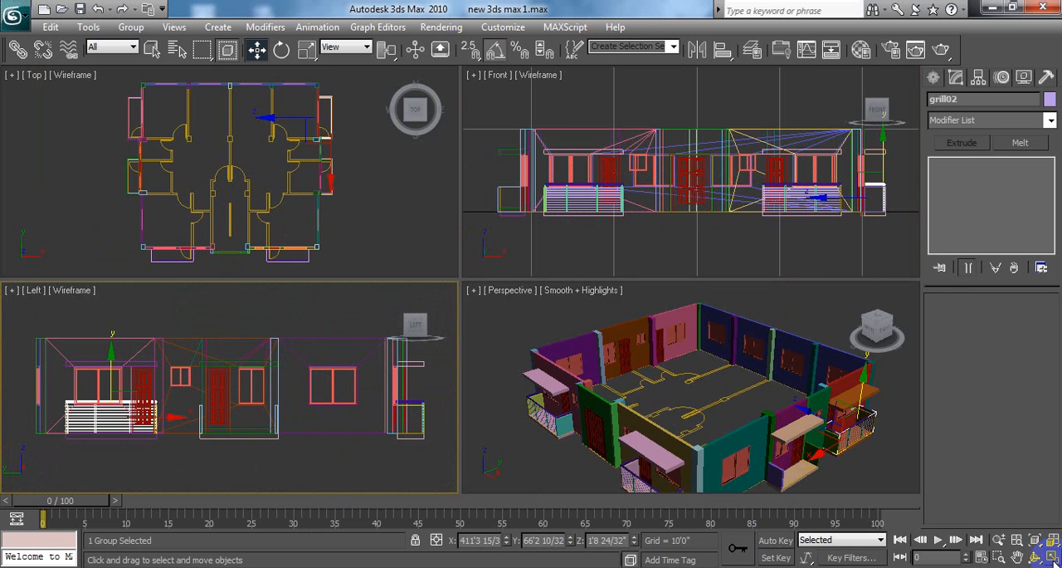
left_click(1051, 557)
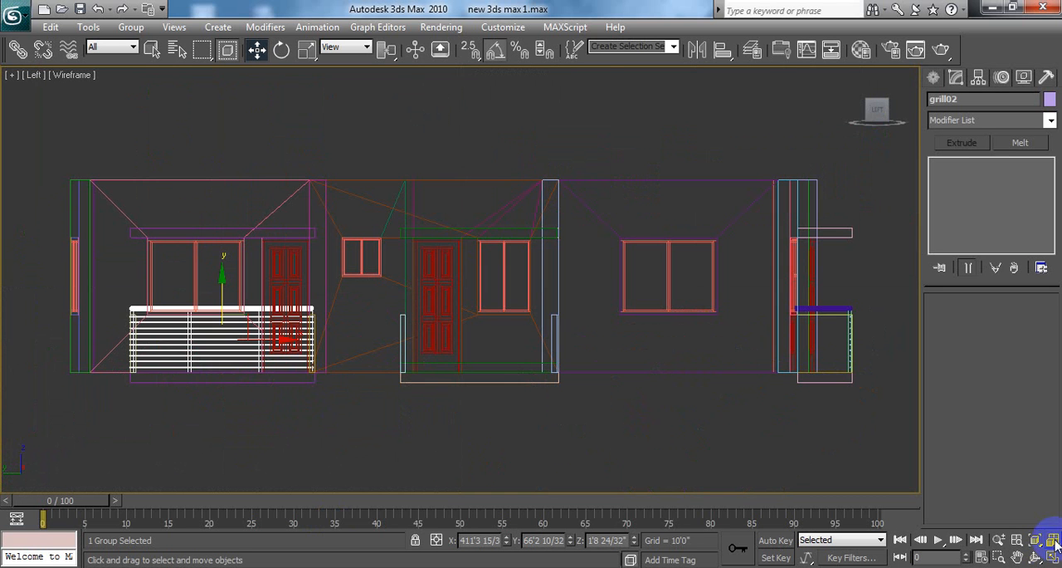
middle_click_drag(572, 382, 731, 422)
scroll(424, 357, "up", 3)
middle_click_drag(476, 332, 536, 278)
scroll(536, 285, "up", 3)
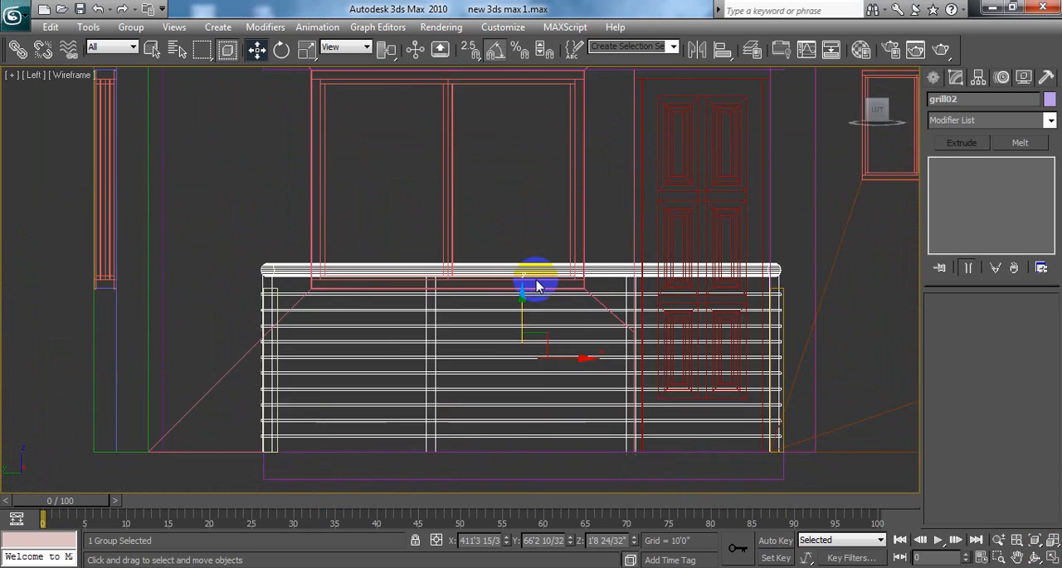
scroll(434, 352, "up", 3)
scroll(626, 396, "up", 3)
middle_click_drag(626, 396, 569, 322)
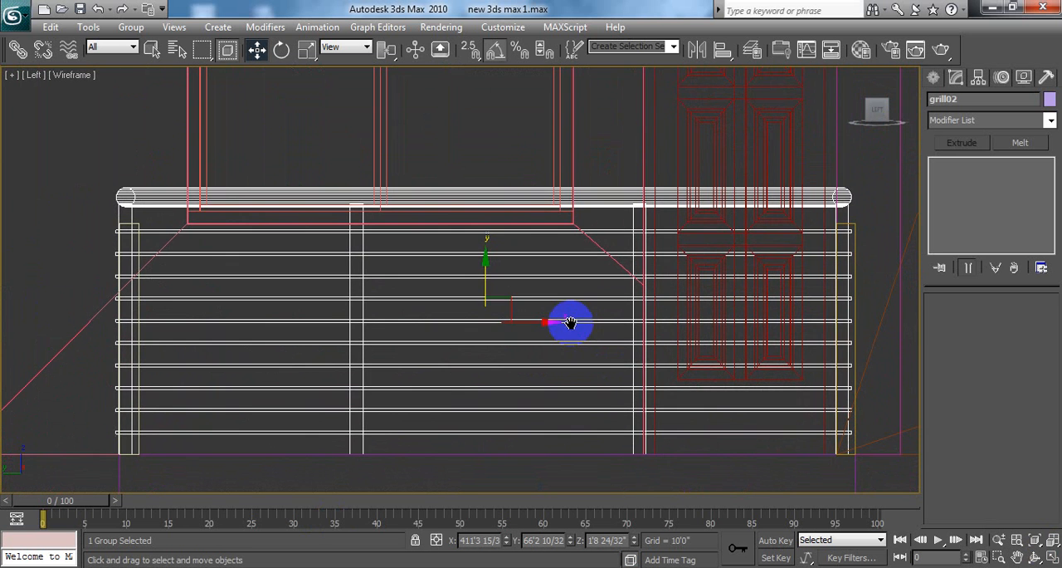
left_click_drag(552, 322, 554, 321)
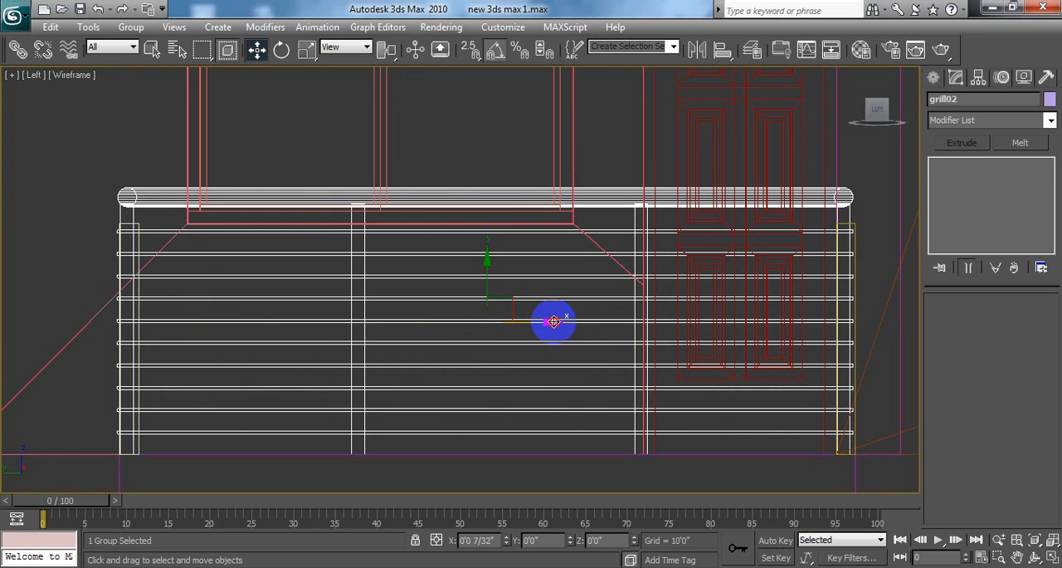
left_click_drag(554, 321, 556, 323)
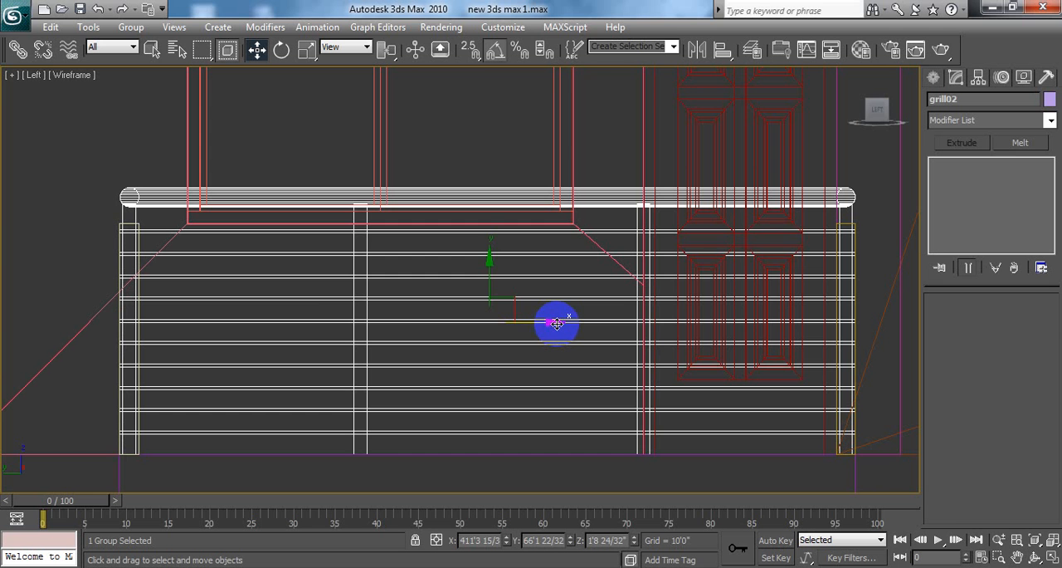
left_click(19, 225)
Step: Show the whole house in a maximized Perspective viewport and save the scene
left_click(1052, 558)
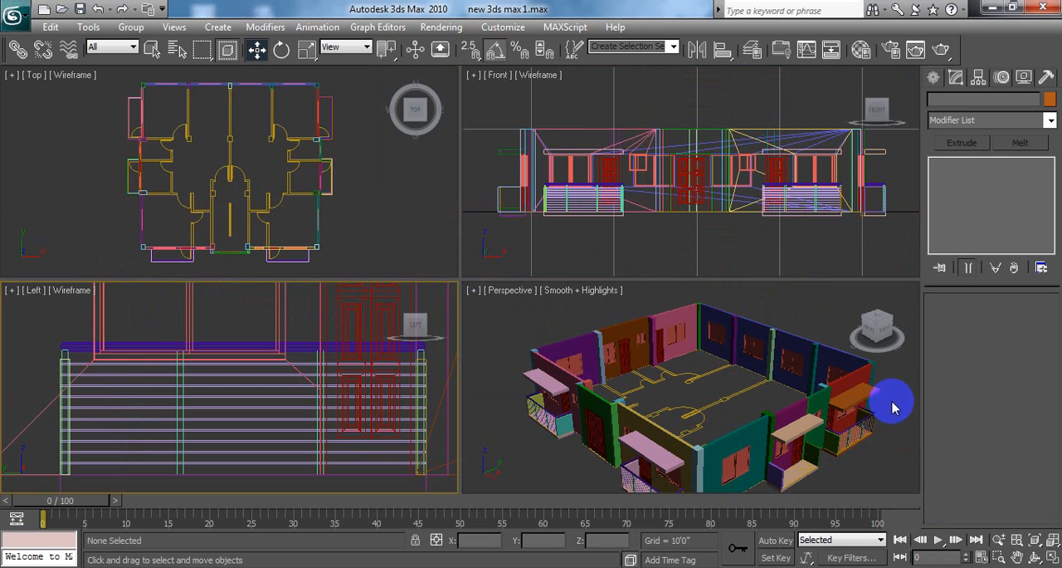
left_click(894, 398)
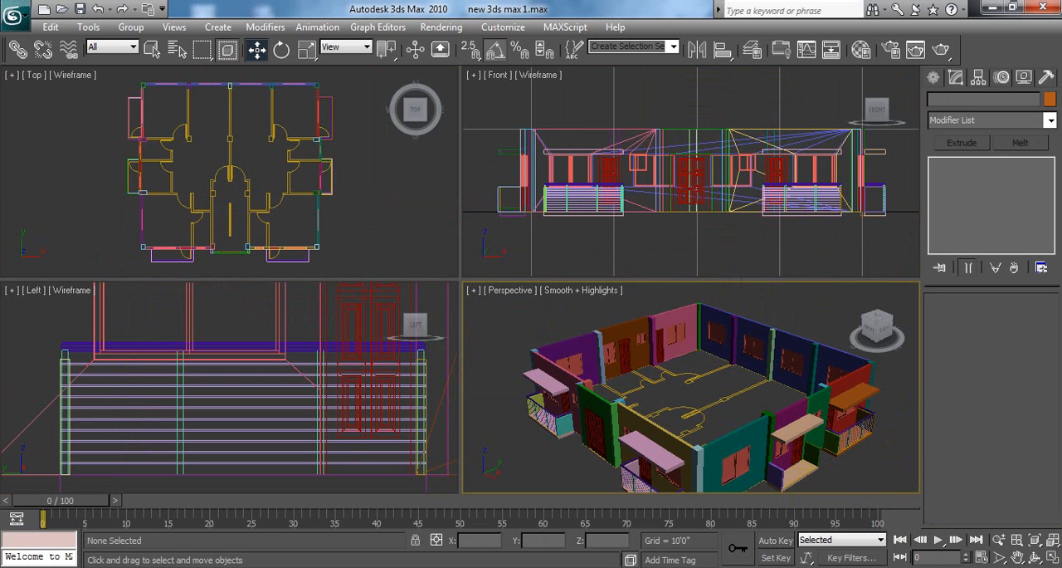
left_click(1051, 558)
middle_click_drag(811, 395, 743, 377)
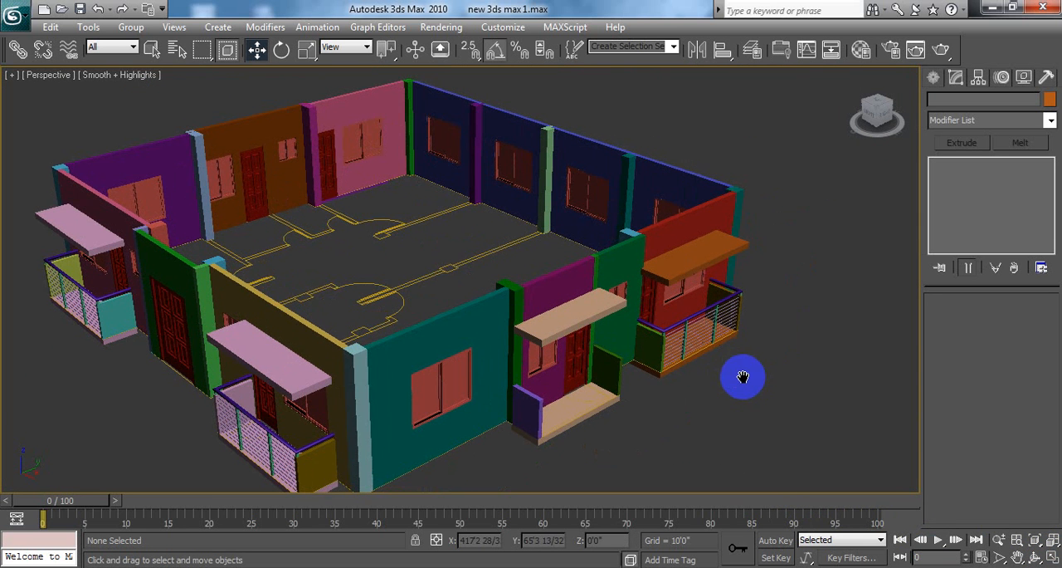
key("ctrl+s")
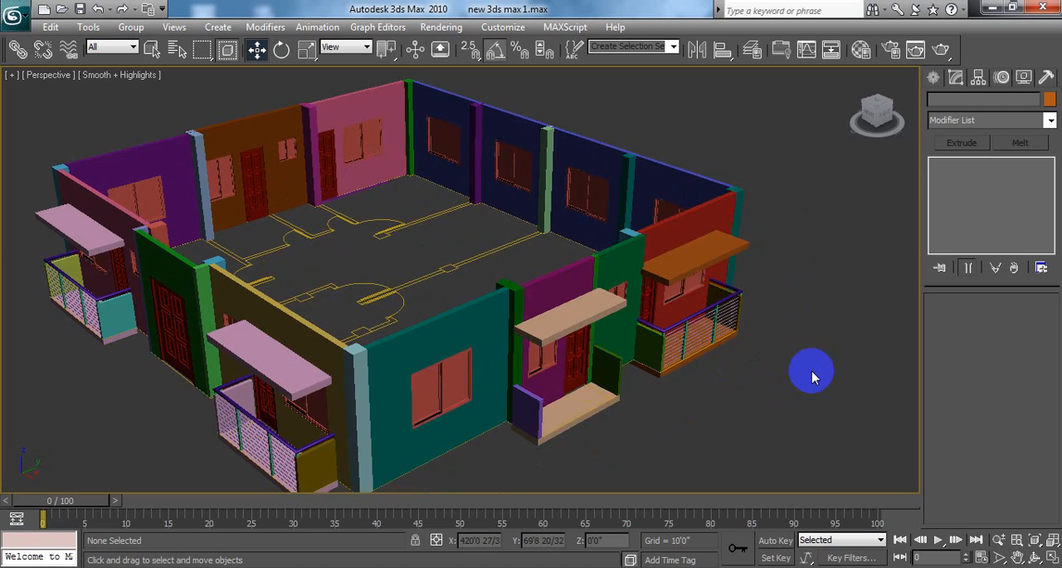
Step: Examine the side balcony's railing and how it meets the side walls and slab from several angles in the Perspective viewport
middle_click_drag(812, 376, 618, 369, "alt")
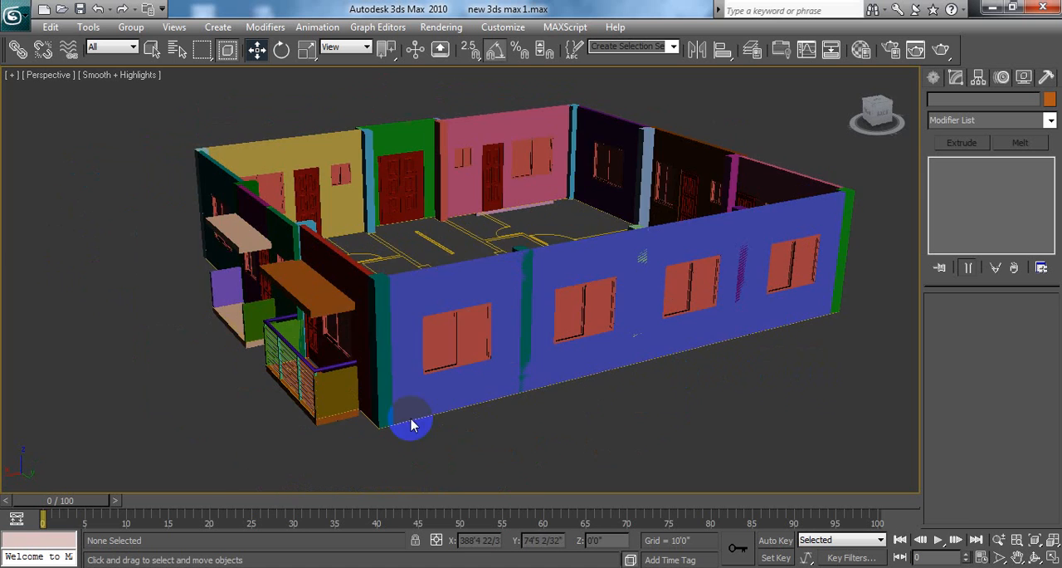
scroll(332, 410, "up", 4)
middle_click_drag(332, 410, 526, 327)
scroll(504, 394, "up", 6)
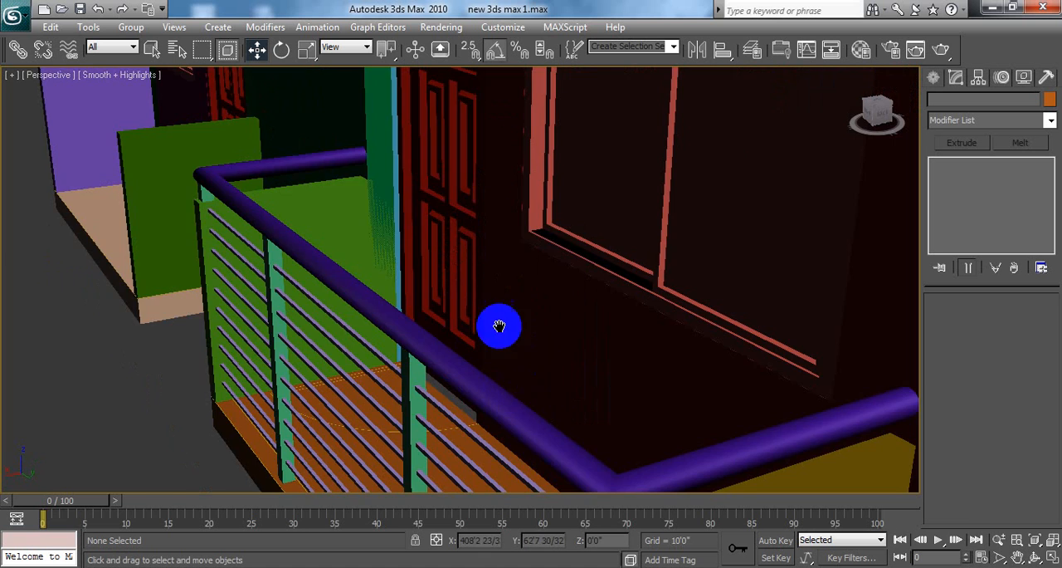
scroll(498, 324, "up", 3)
scroll(557, 396, "up", 3)
scroll(497, 336, "up", 3)
scroll(523, 350, "up", 2)
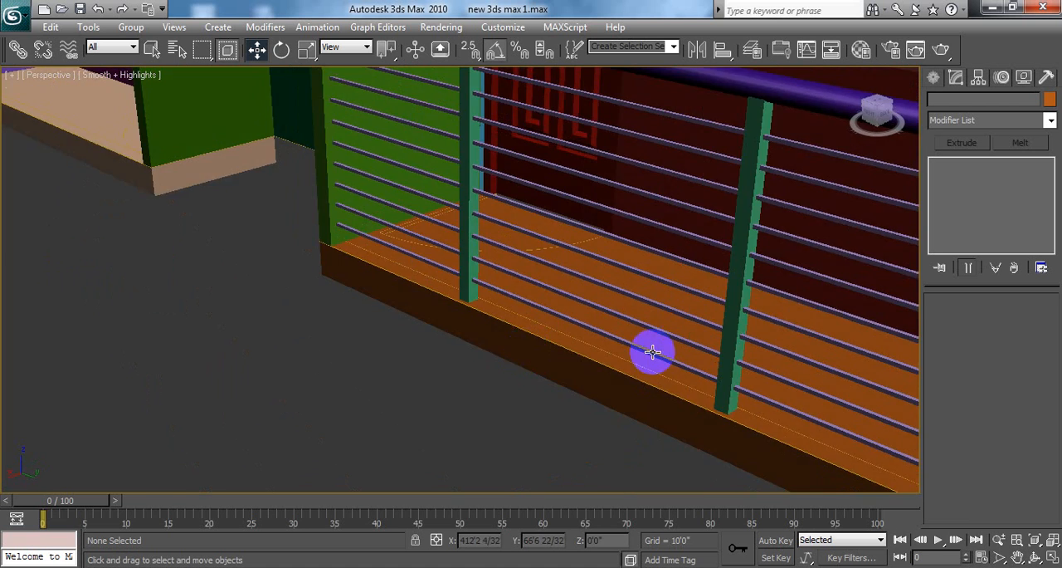
scroll(332, 285, "up", 3)
scroll(311, 335, "up", 3)
scroll(314, 331, "down", 12)
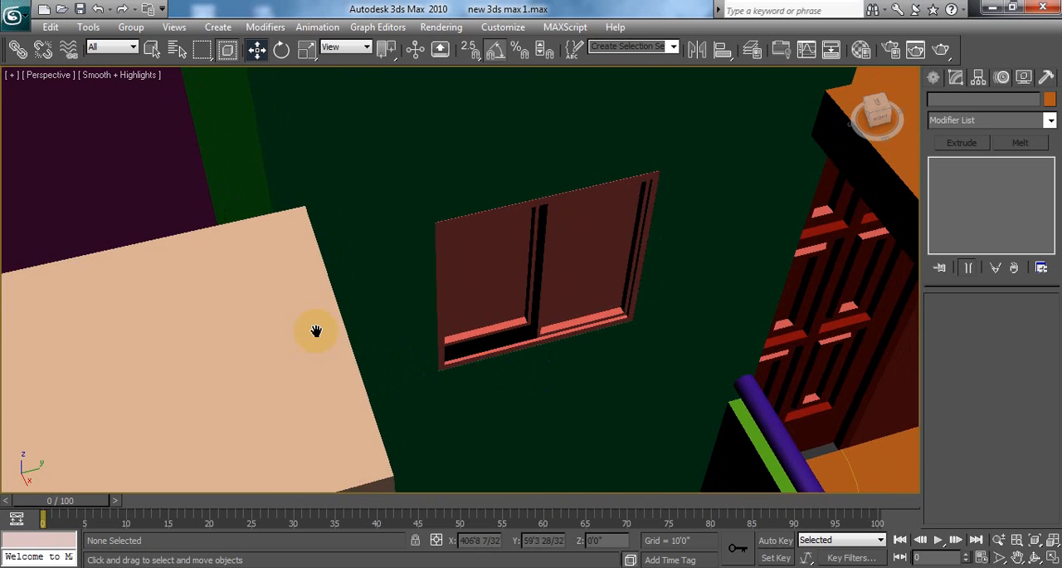
scroll(589, 340, "up", 3)
scroll(507, 337, "up", 3)
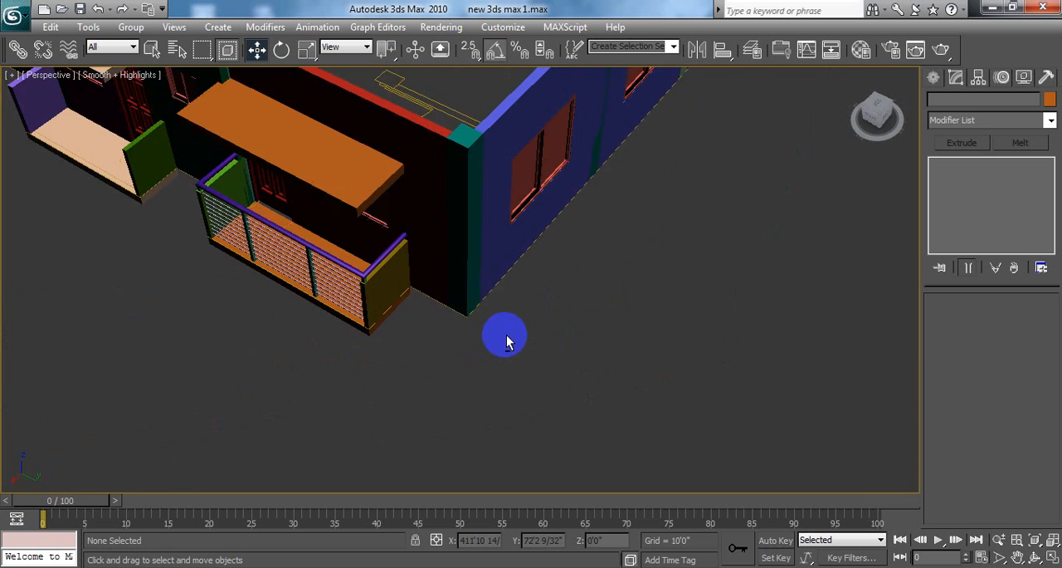
scroll(477, 325, "up", 2)
scroll(374, 306, "up", 2)
scroll(490, 340, "up", 3)
scroll(490, 340, "down", 3)
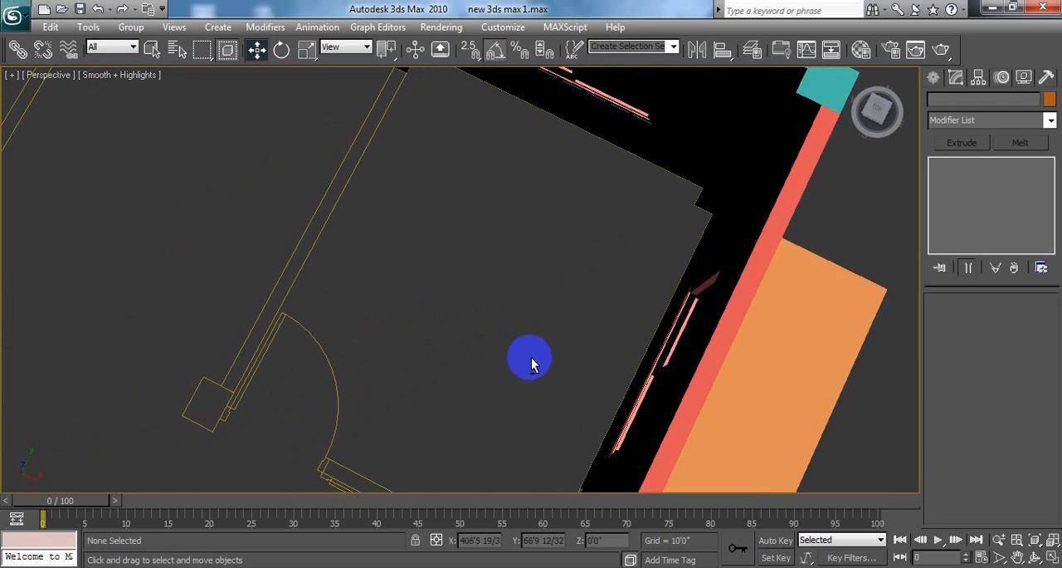
scroll(534, 360, "down", 3)
scroll(427, 334, "down", 3)
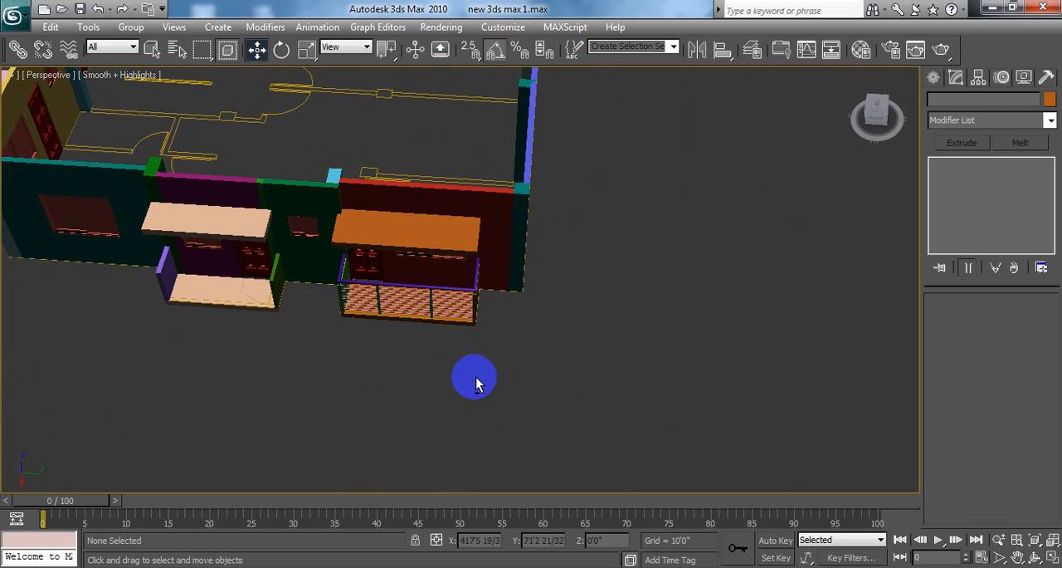
Step: Select grill02 on the side balcony and scale it non-uniformly along the balcony's length to 97.25 percent
left_click(441, 301)
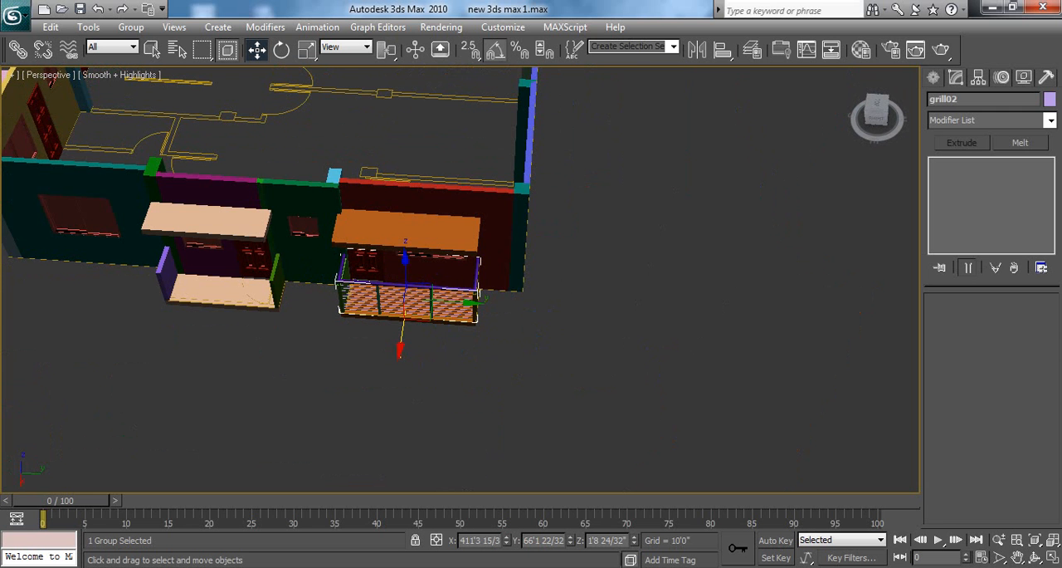
left_click(1052, 559)
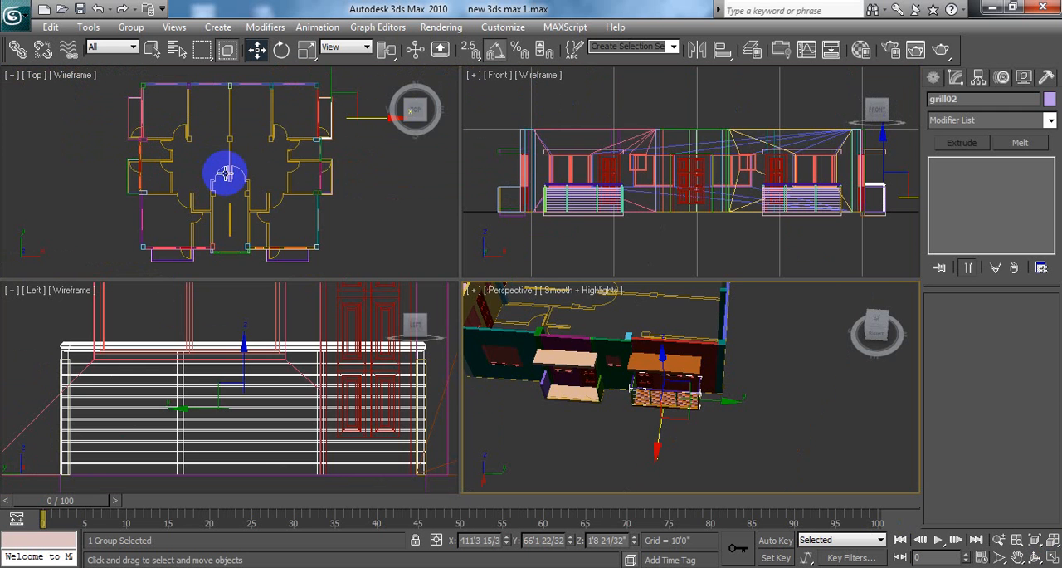
middle_click_drag(353, 197, 325, 154)
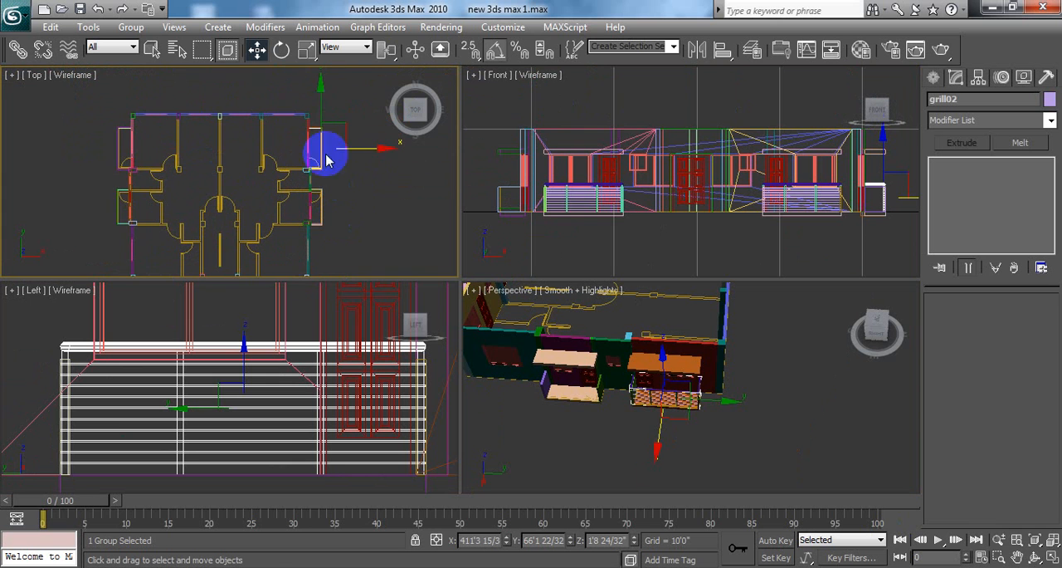
left_click(307, 51)
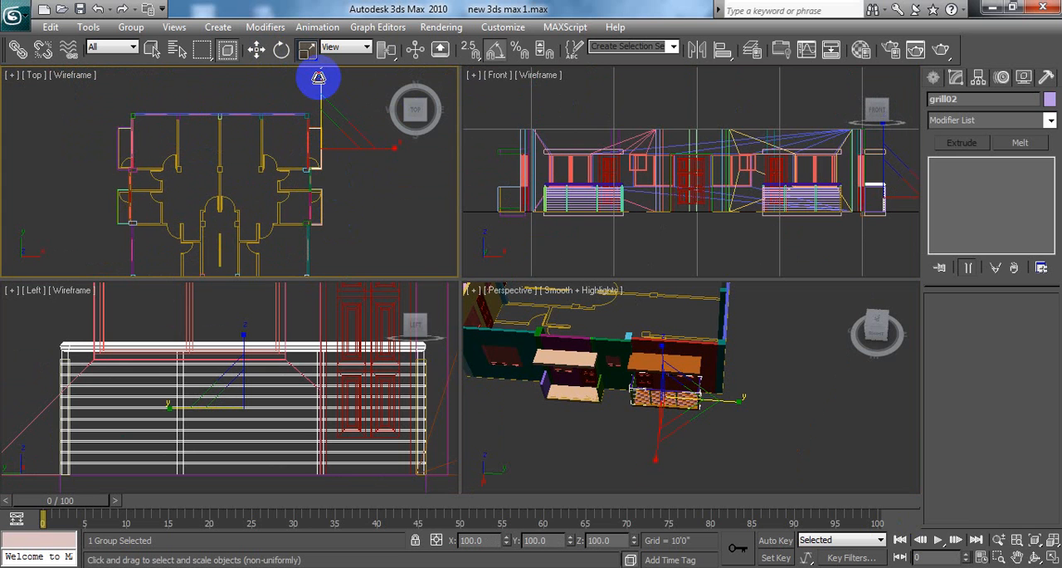
left_click_drag(318, 77, 319, 81)
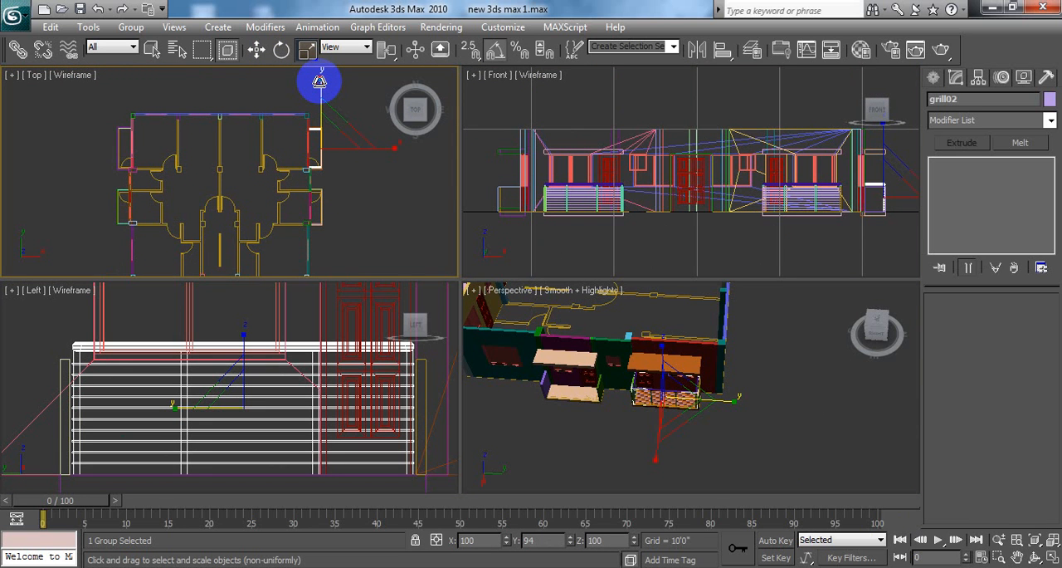
left_click_drag(320, 82, 321, 78)
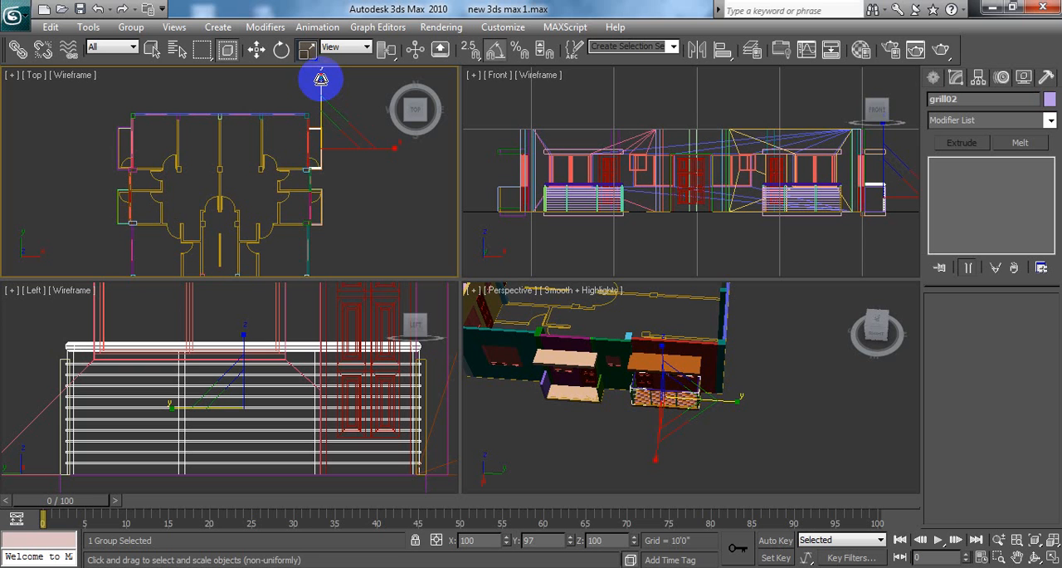
Step: Deselect grill02 and examine the ends of the scaled railing against the balcony's side walls in the Perspective viewport
left_click(376, 198)
middle_click_drag(793, 442, 702, 386, "alt")
scroll(676, 371, "up", 4)
middle_click_drag(608, 360, 692, 454)
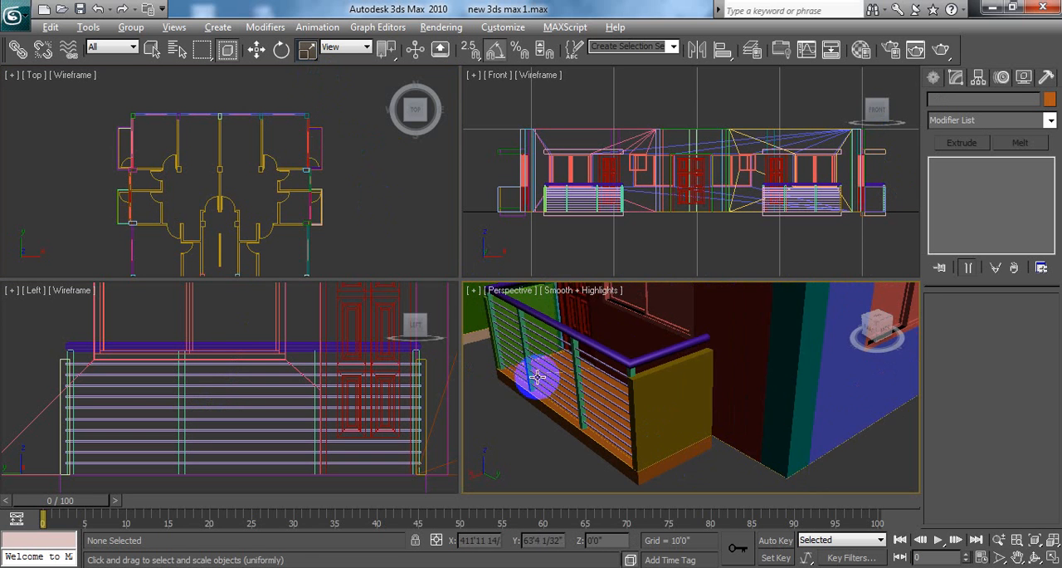
middle_click_drag(534, 374, 629, 379, "alt")
Step: Select grill02 on the side balcony in the Top viewport, undo its last scaling along the balcony's length, and deselect it
left_click(363, 206)
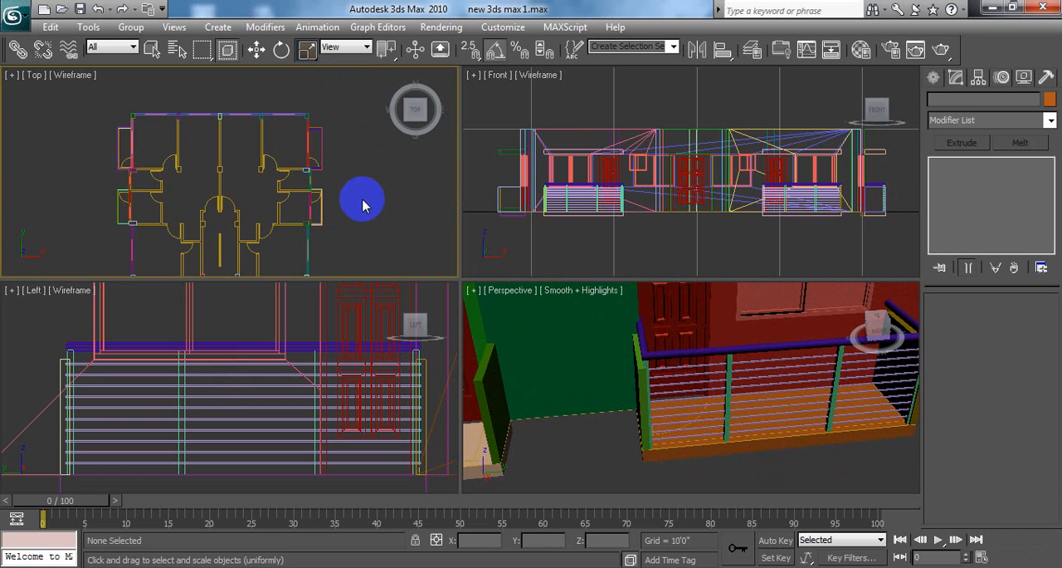
scroll(370, 133, "up", 3)
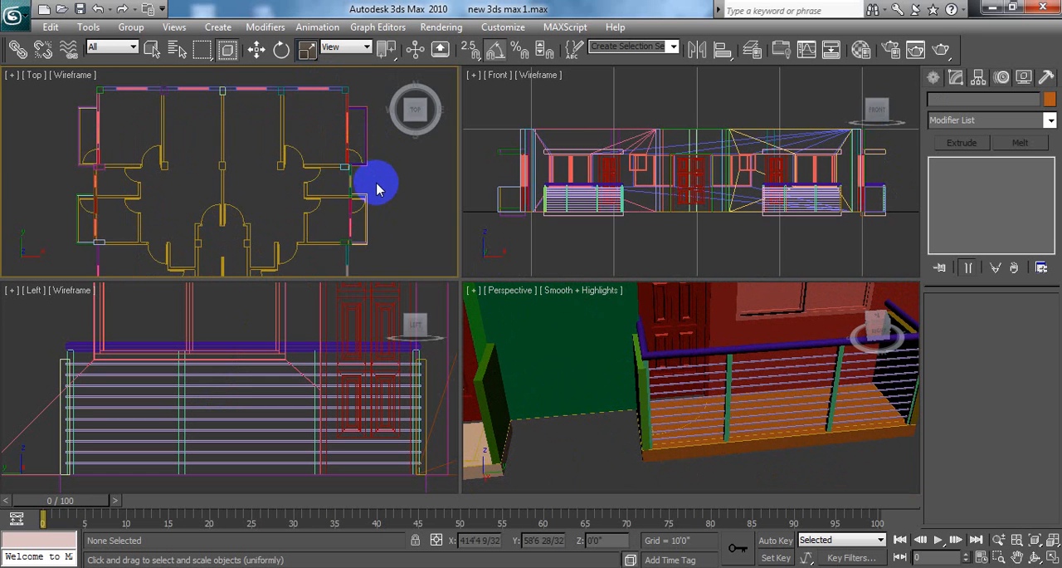
scroll(378, 189, "up", 6)
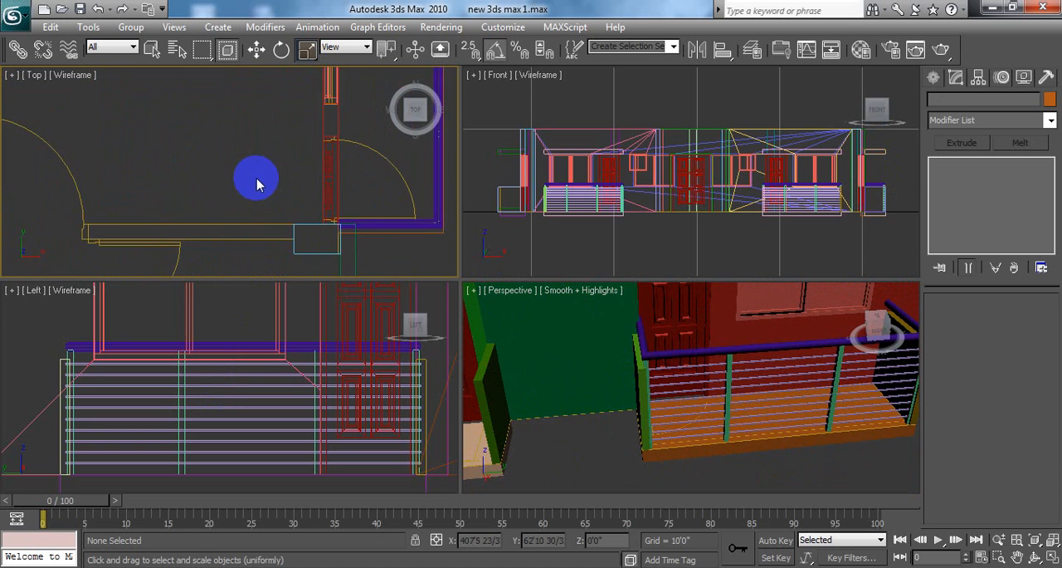
middle_click_drag(256, 184, 83, 178)
left_click(266, 184)
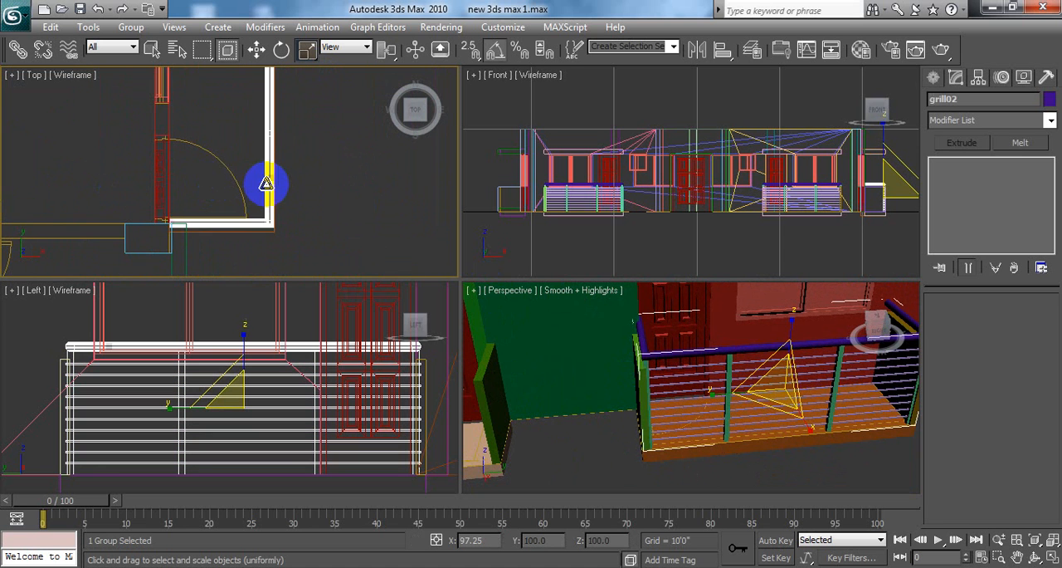
scroll(268, 230, "down", 4)
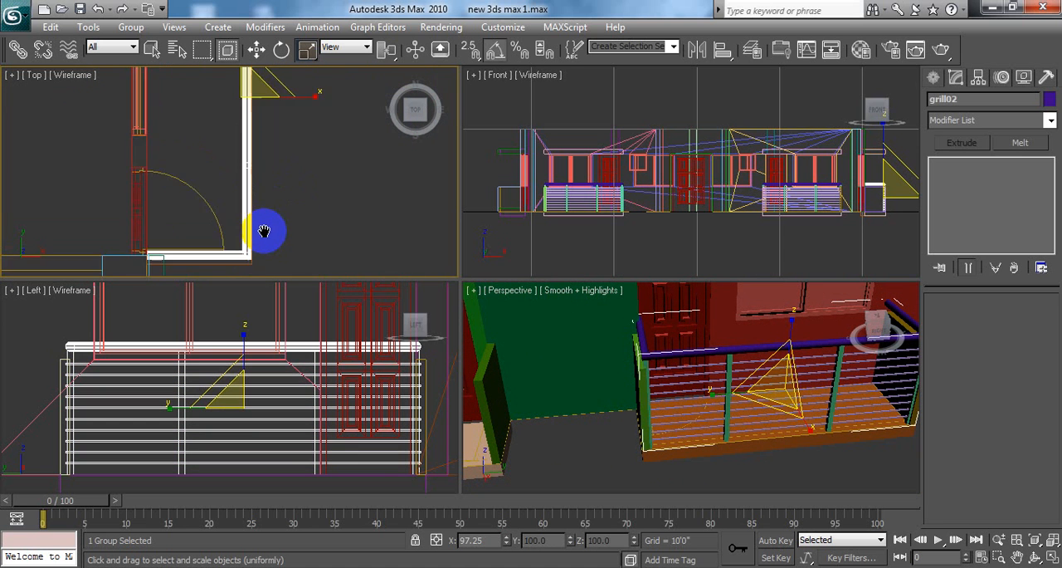
left_click(256, 49)
middle_click_drag(295, 212, 293, 239)
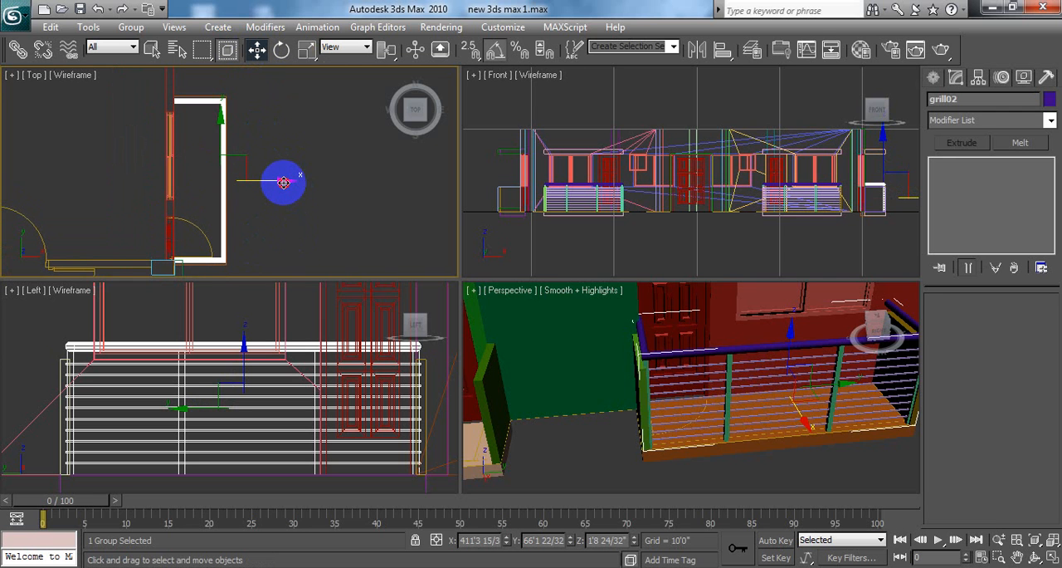
left_click(236, 146)
left_click(236, 146)
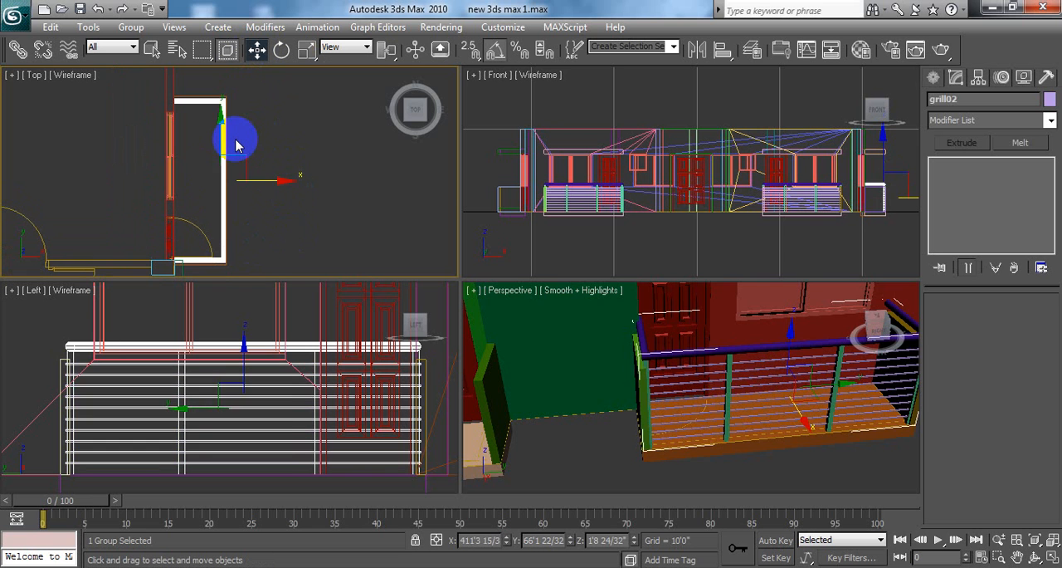
left_click(287, 100)
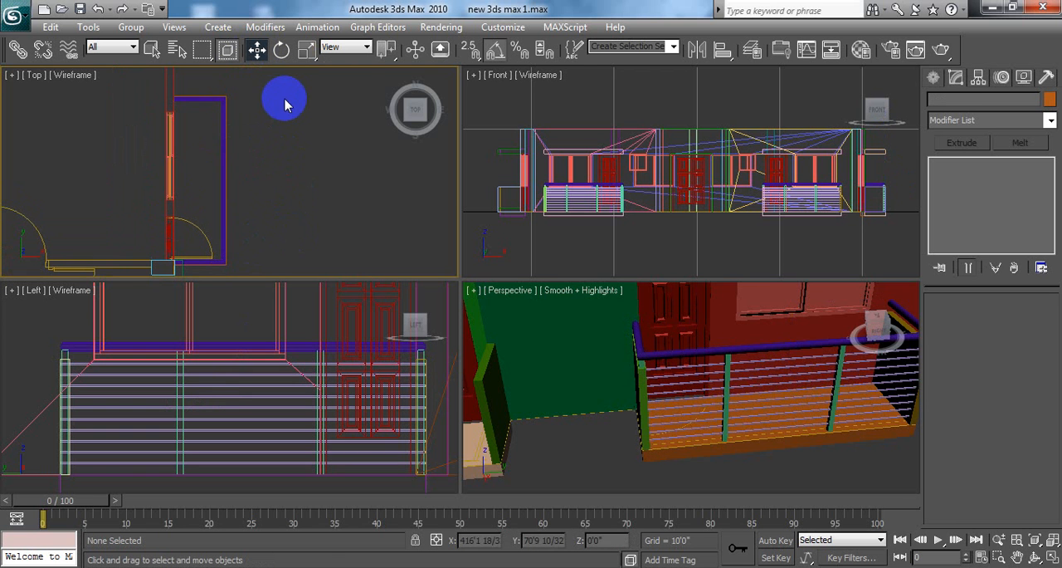
Step: Examine how grill02 meets the side balcony's walls and slab in the Perspective viewport, up close and with the surrounding balconies in view
middle_click_drag(750, 451, 635, 398)
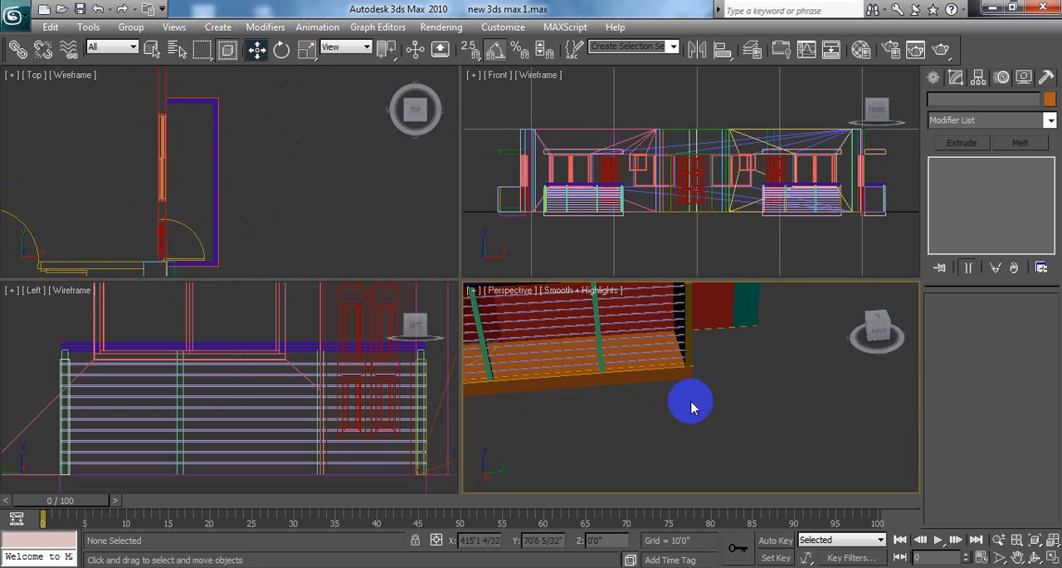
middle_click_drag(733, 415, 678, 419, "alt")
middle_click_drag(598, 382, 633, 348)
scroll(617, 404, "up", 3)
scroll(650, 368, "down", 3)
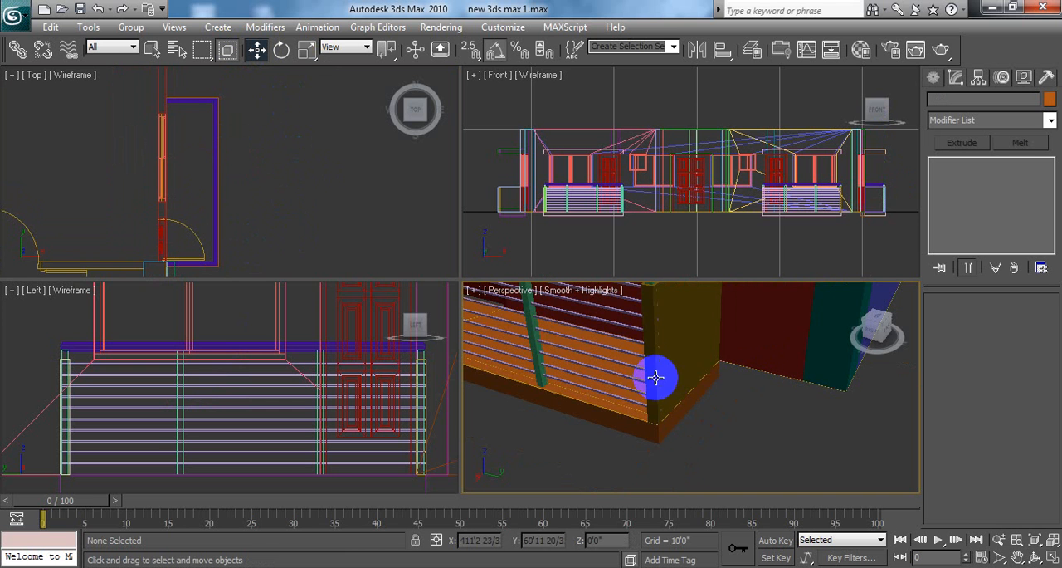
scroll(661, 375, "up", 8)
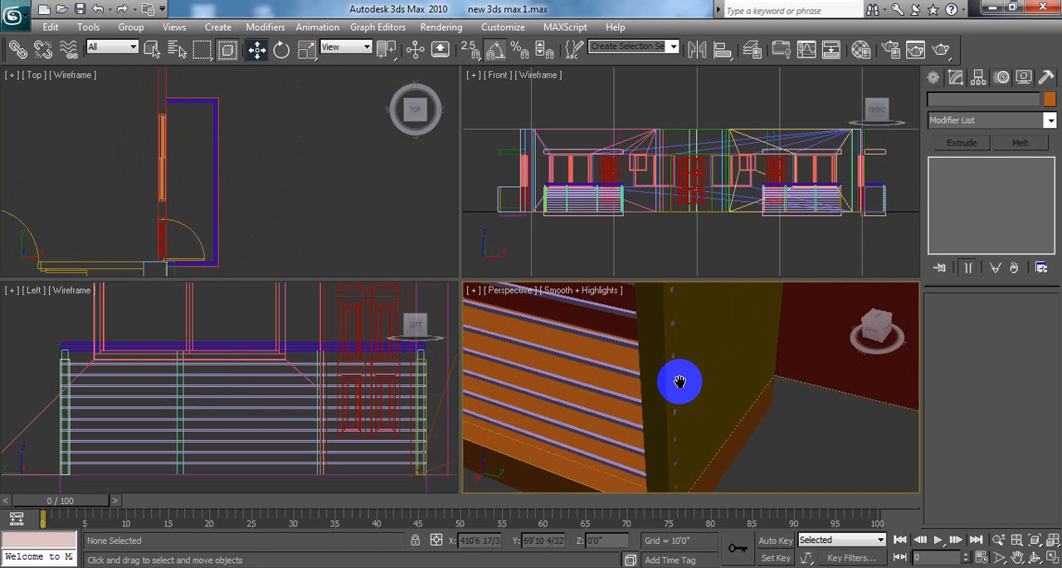
scroll(675, 357, "down", 4)
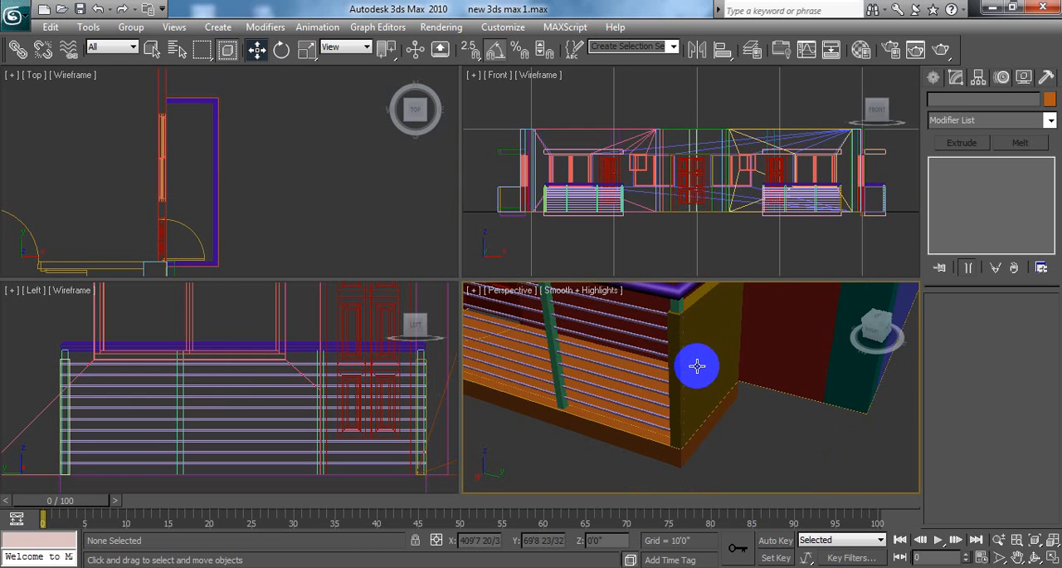
scroll(690, 365, "up", 2)
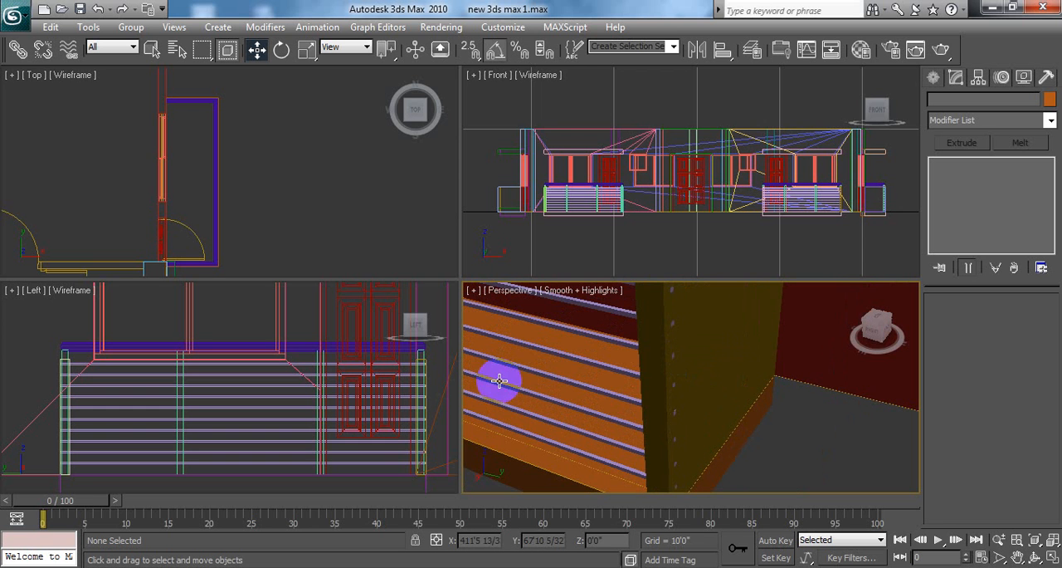
scroll(638, 366, "up", 4)
scroll(638, 366, "down", 4)
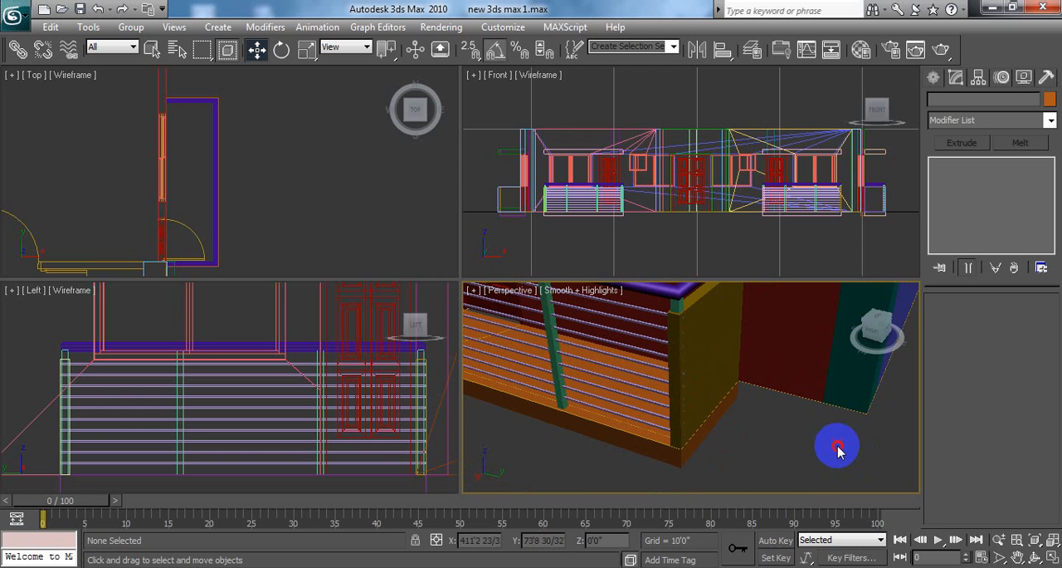
middle_click_drag(732, 480, 778, 462, "alt")
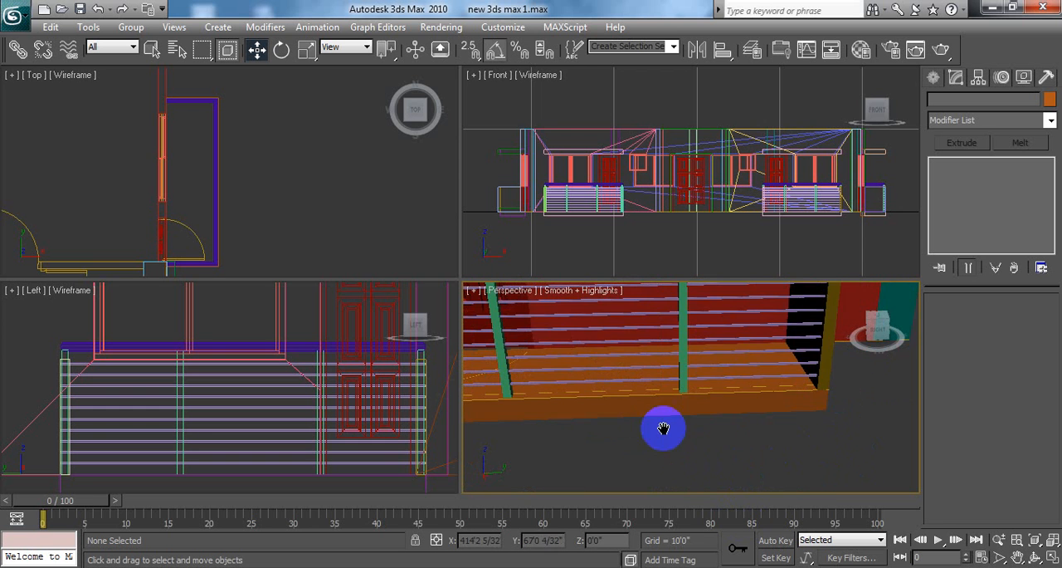
middle_click_drag(663, 427, 789, 374, "alt")
scroll(749, 408, "down", 5)
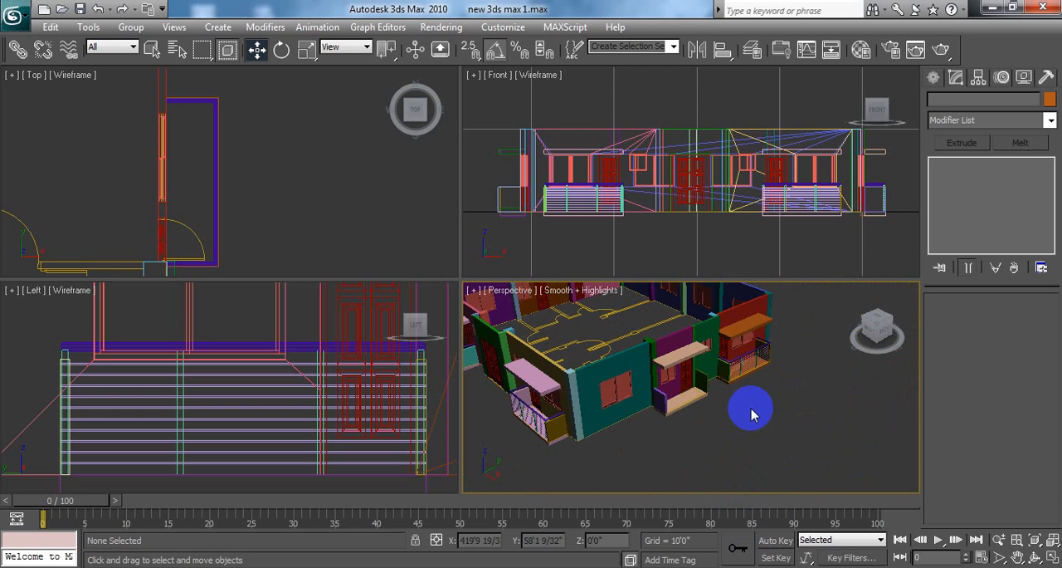
middle_click_drag(719, 405, 655, 399, "alt")
scroll(378, 216, "down", 4)
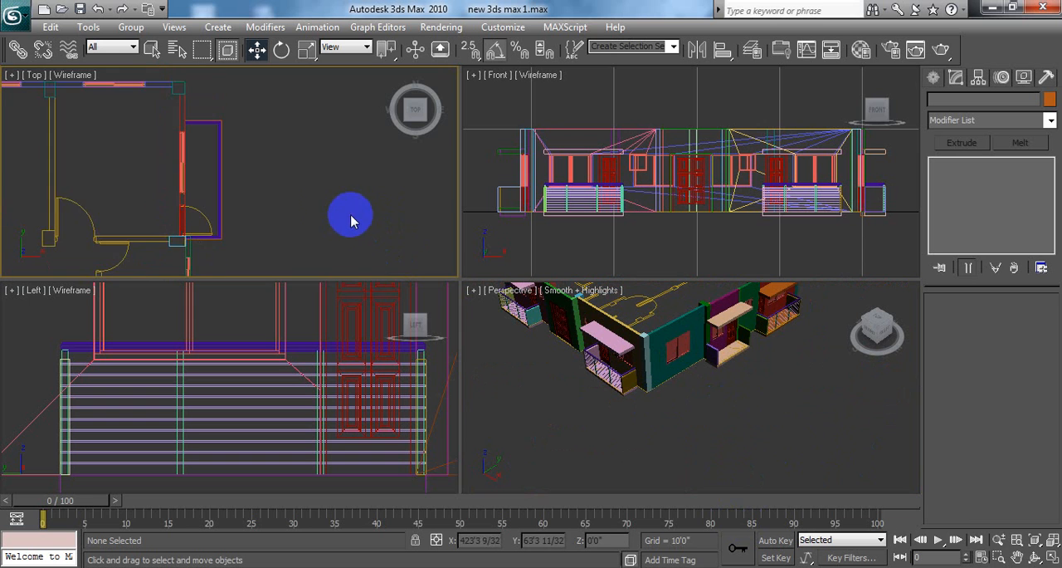
Step: Copy grill02 about 13'6" along negative Y in a maximized Top viewport, onto the neighbouring side balcony, as one independent copy named grill03
left_click(1050, 557)
scroll(481, 306, "down", 2)
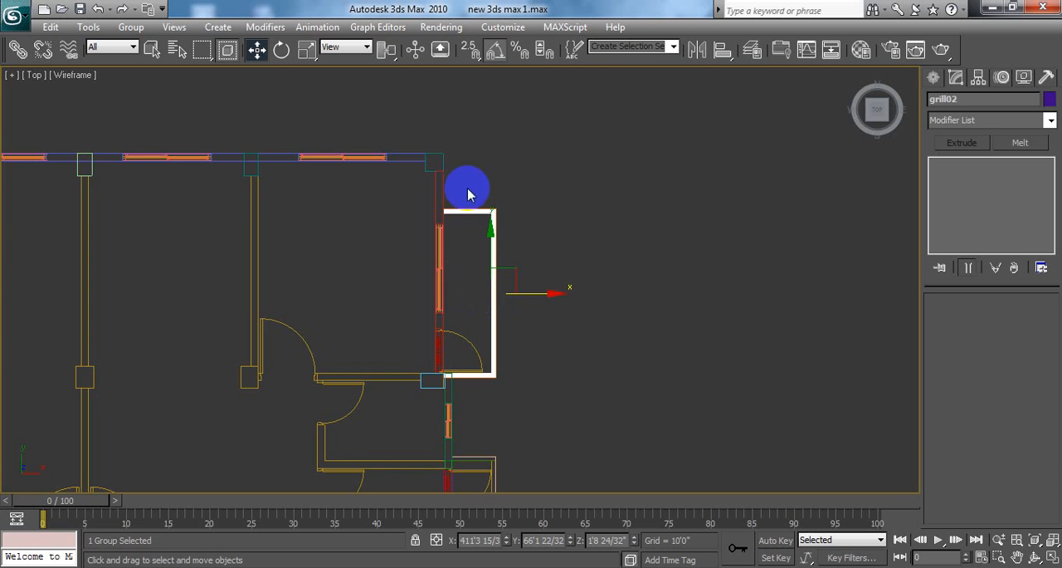
scroll(600, 107, "down", 3)
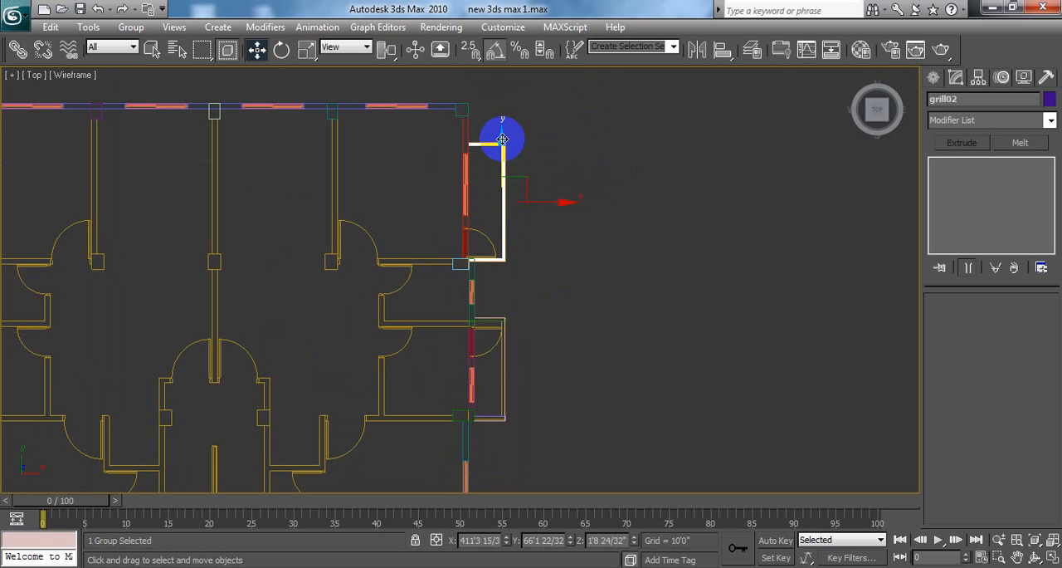
mouse_move(502, 139)
left_mouse_down("shift")
mouse_move(508, 384)
mouse_move(517, 308)
left_mouse_up("shift")
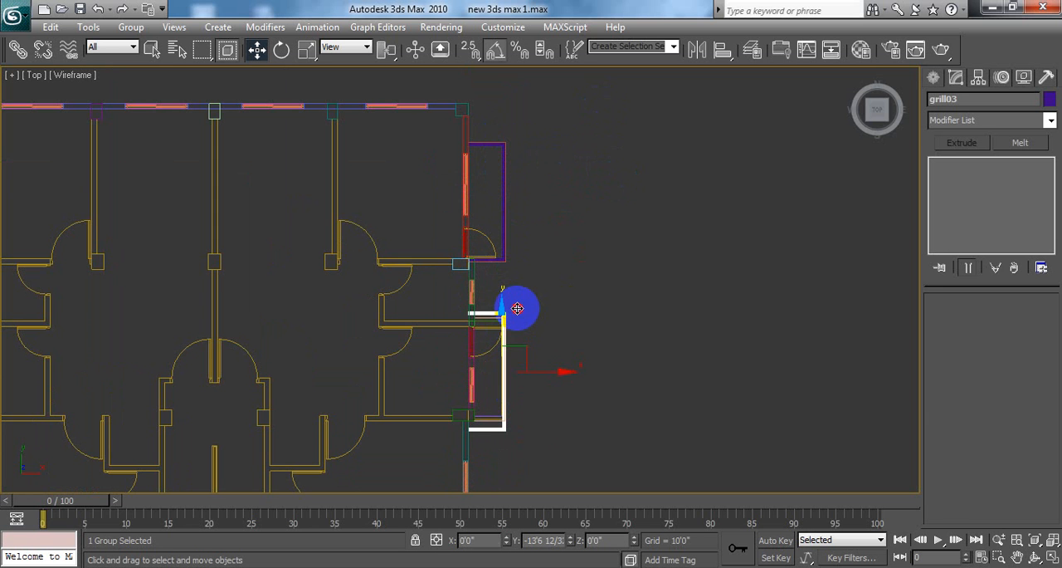
left_click_drag(517, 308, 521, 308, "shift")
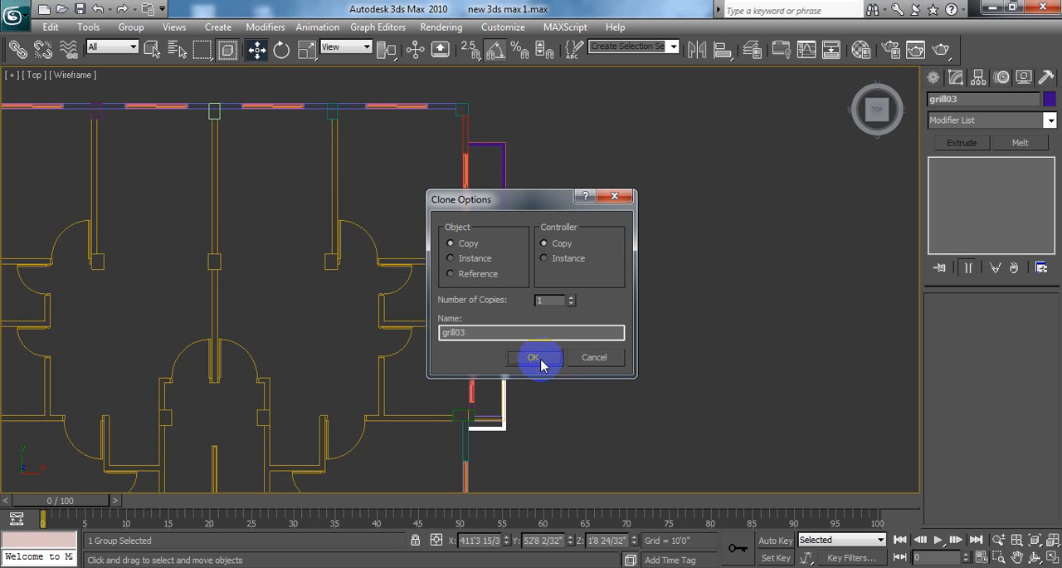
mouse_move(519, 206)
left_mouse_down()
mouse_move(702, 180)
mouse_move(623, 214)
mouse_move(629, 182)
left_mouse_up()
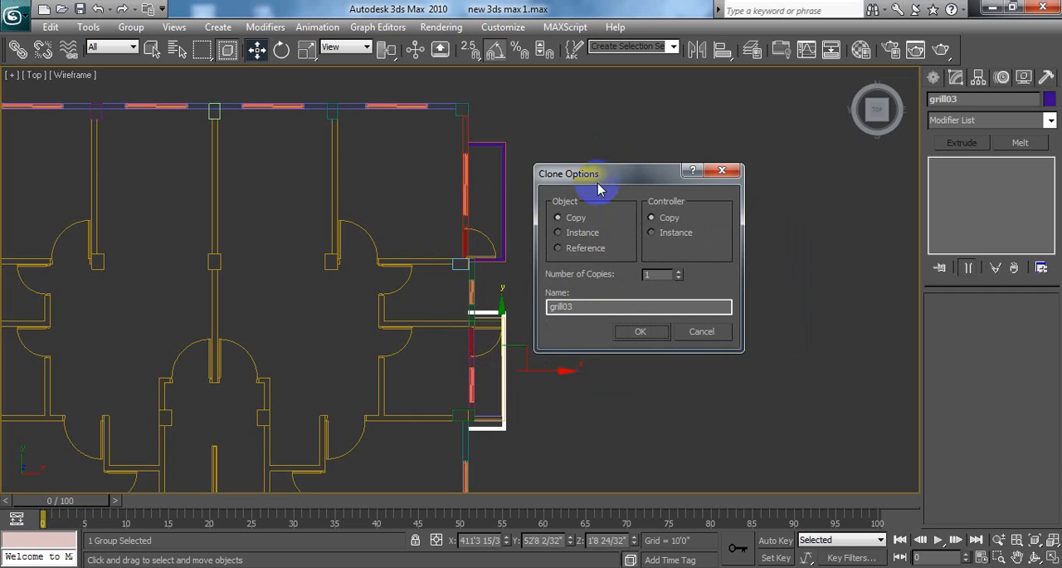
mouse_move(609, 174)
left_mouse_down()
mouse_move(616, 148)
mouse_move(591, 130)
left_mouse_up()
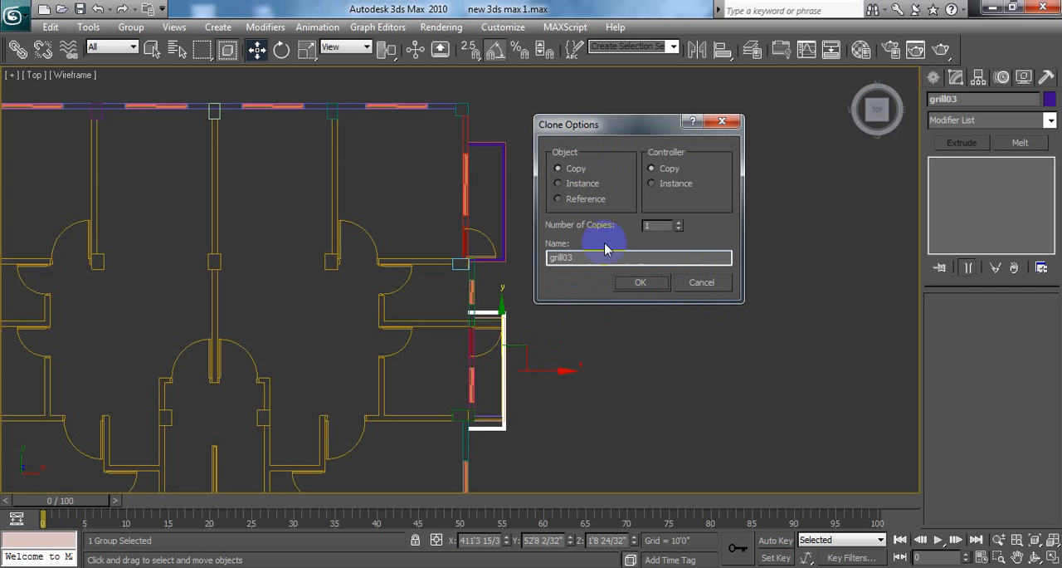
left_click(641, 283)
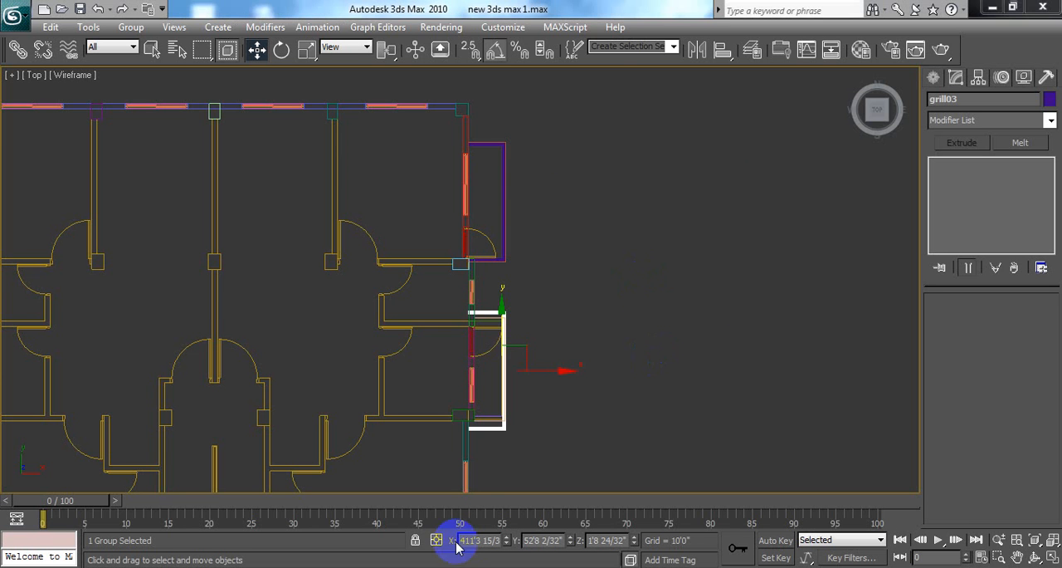
Step: Examine grill03 against the smaller side balcony's walls and slab in the maximized Perspective viewport
middle_click_drag(593, 332, 611, 297)
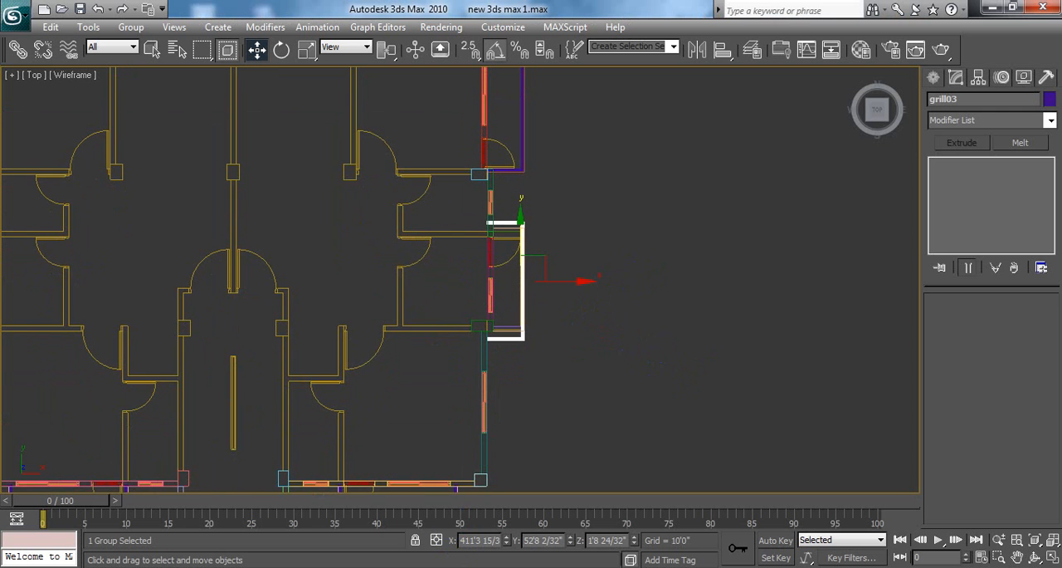
left_click(1052, 557)
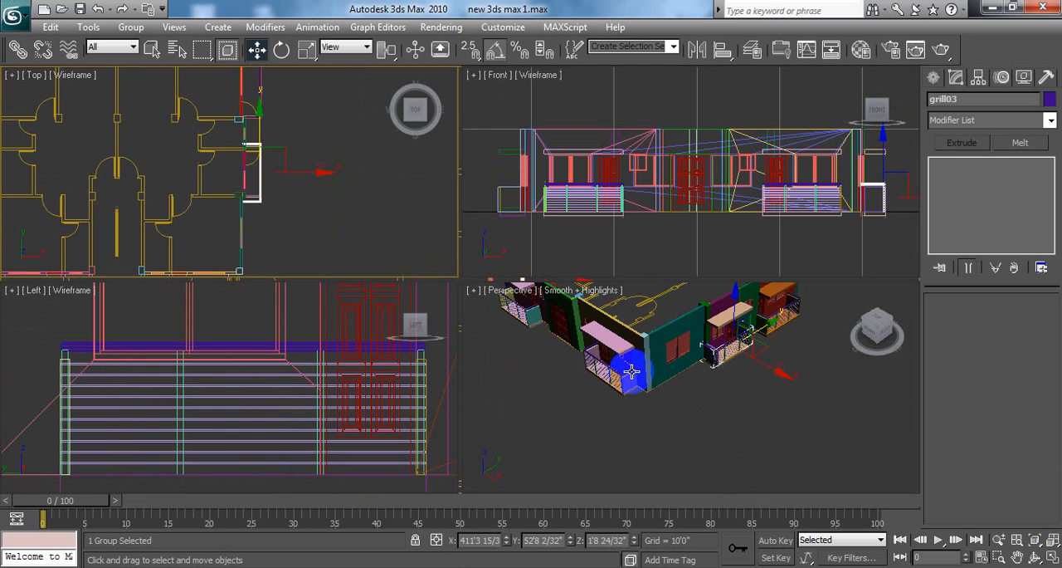
right_click(759, 423)
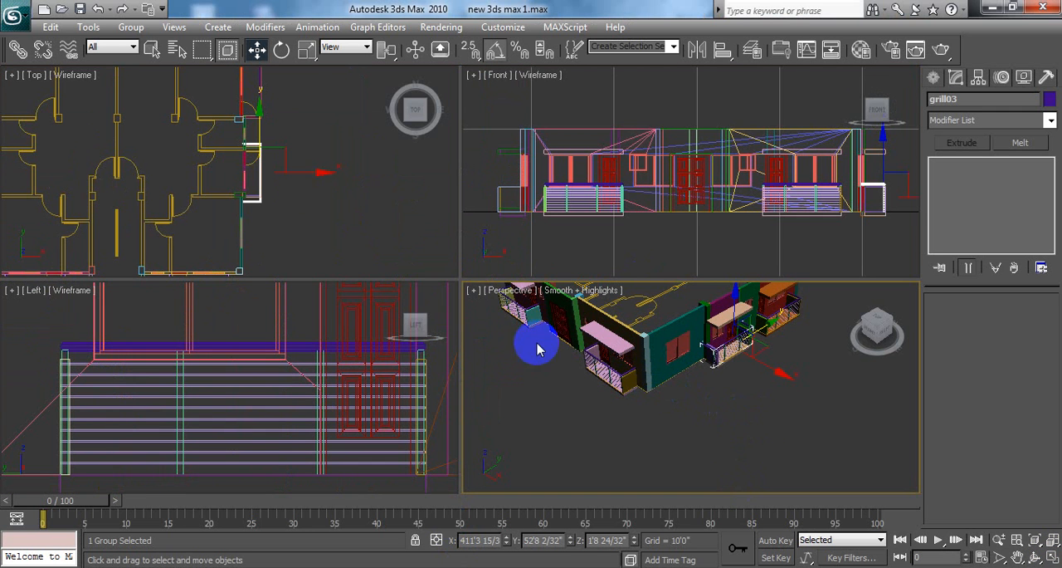
right_click(353, 202)
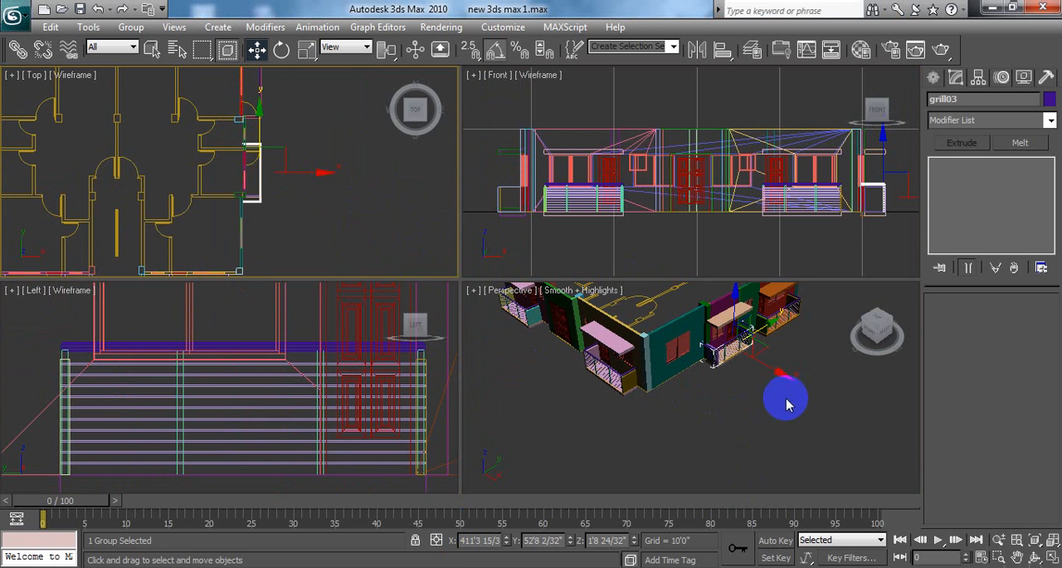
right_click(782, 409)
scroll(780, 407, "up", 3)
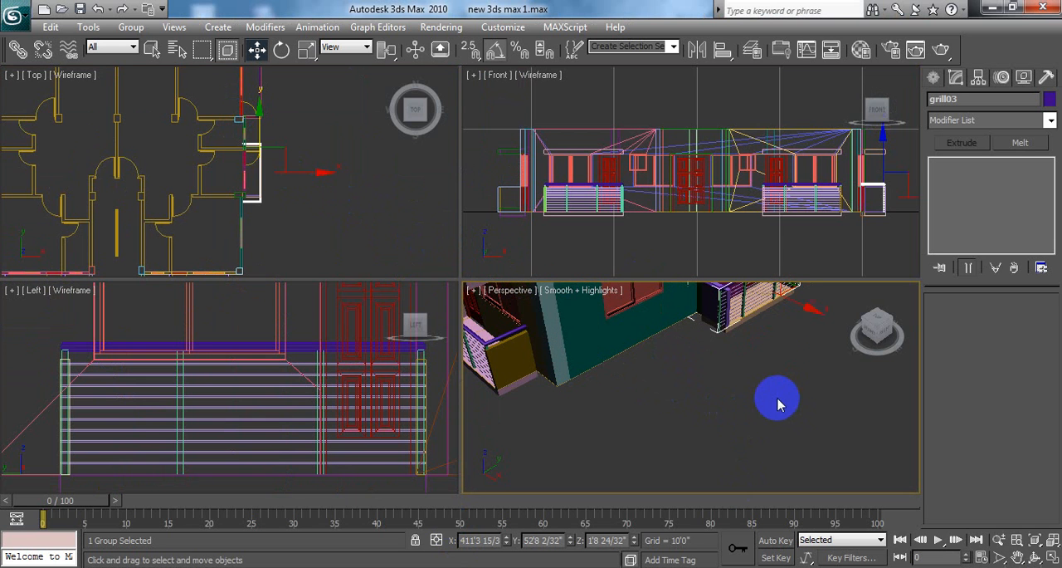
left_click(1052, 561)
scroll(640, 221, "up", 2)
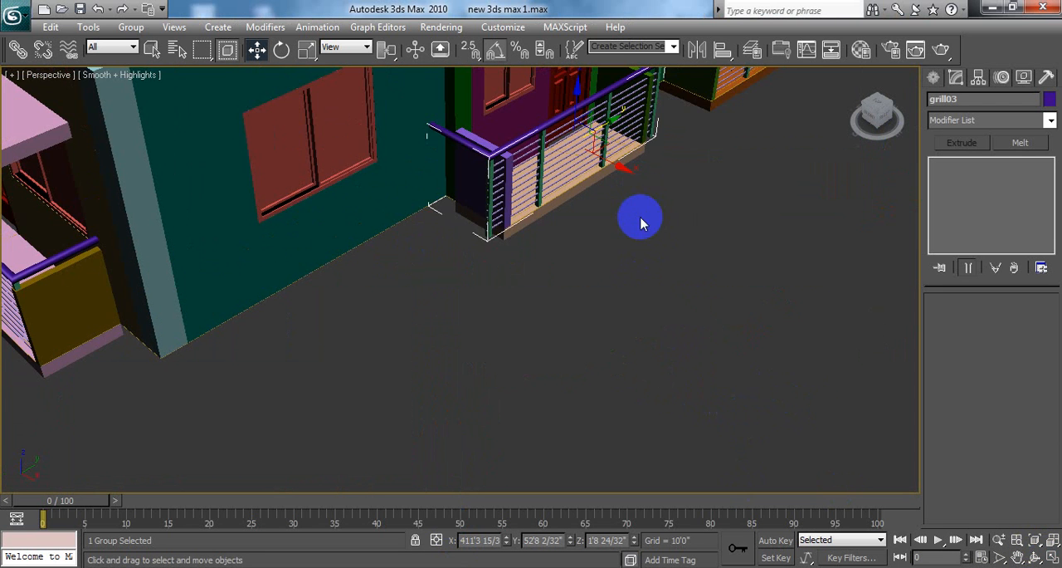
scroll(645, 288, "up", 2)
scroll(647, 288, "up", 3)
middle_click_drag(649, 290, 610, 327)
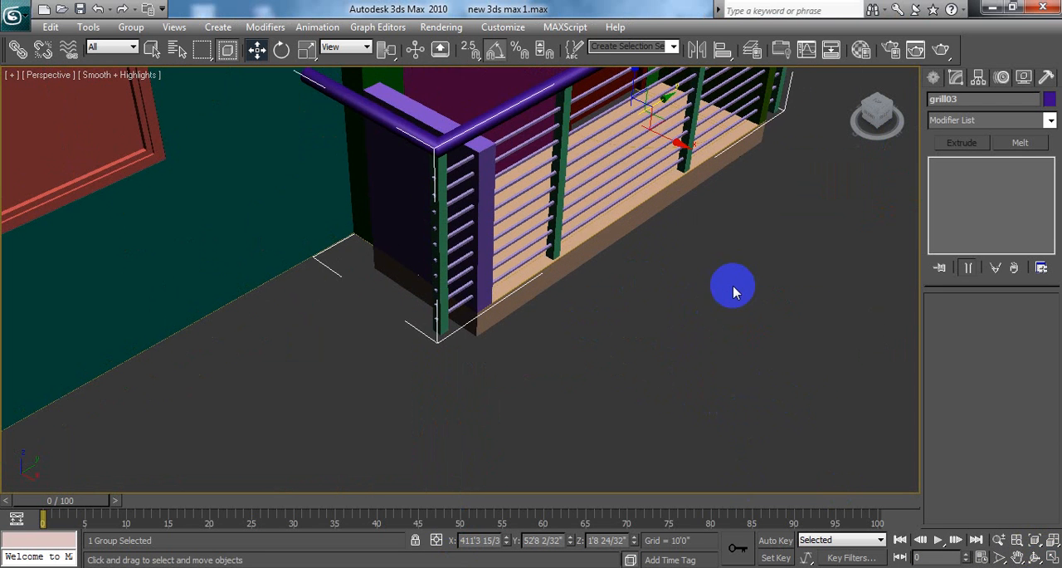
middle_click_drag(735, 292, 618, 303, "alt")
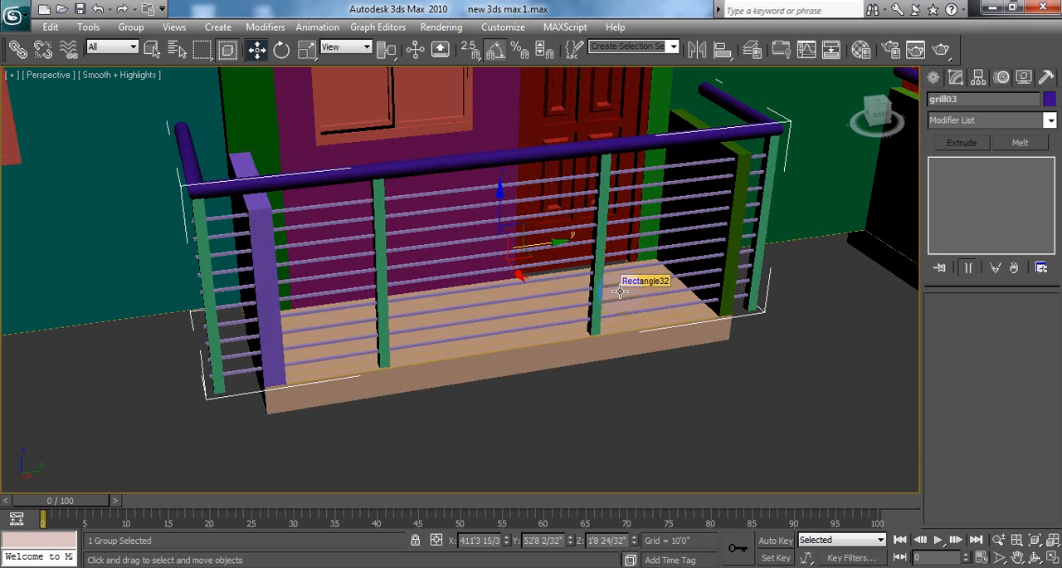
Step: Scale grill03 down to about 83% along the smaller side balcony's length in a maximized Top viewport
left_click(542, 157)
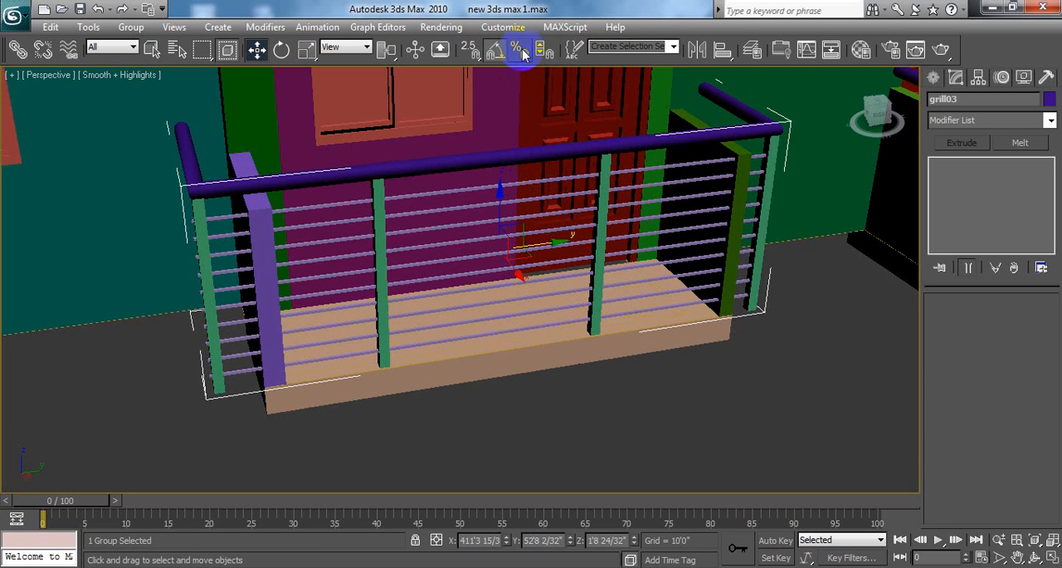
left_click(307, 50)
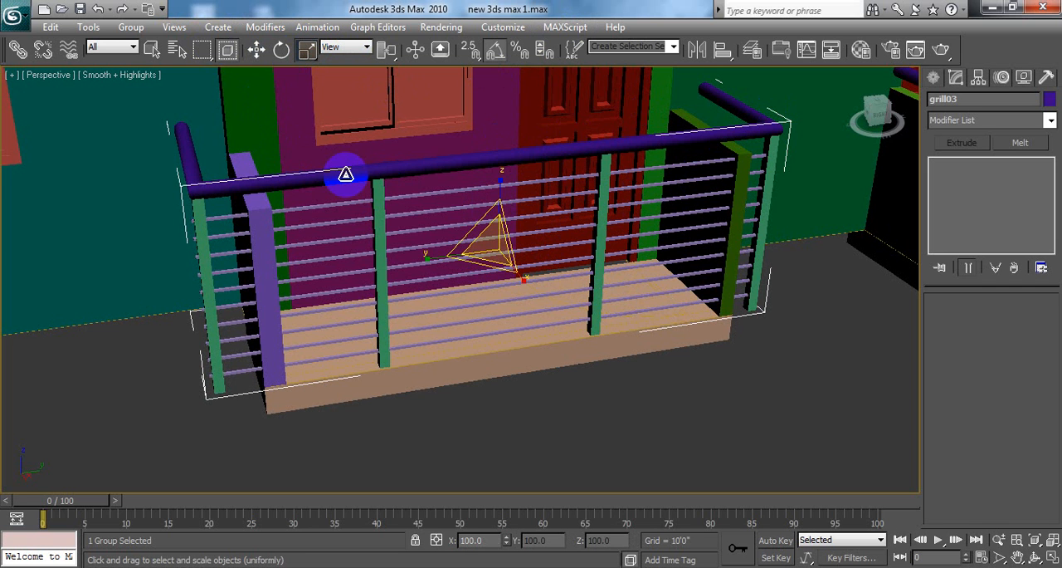
left_click(1050, 556)
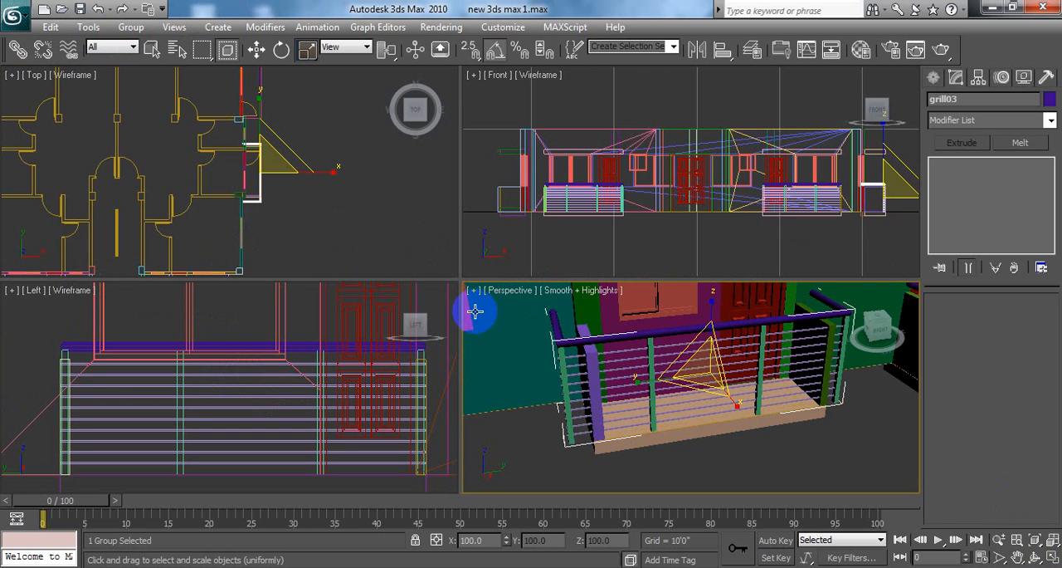
right_click(337, 224)
scroll(324, 166, "down", 4)
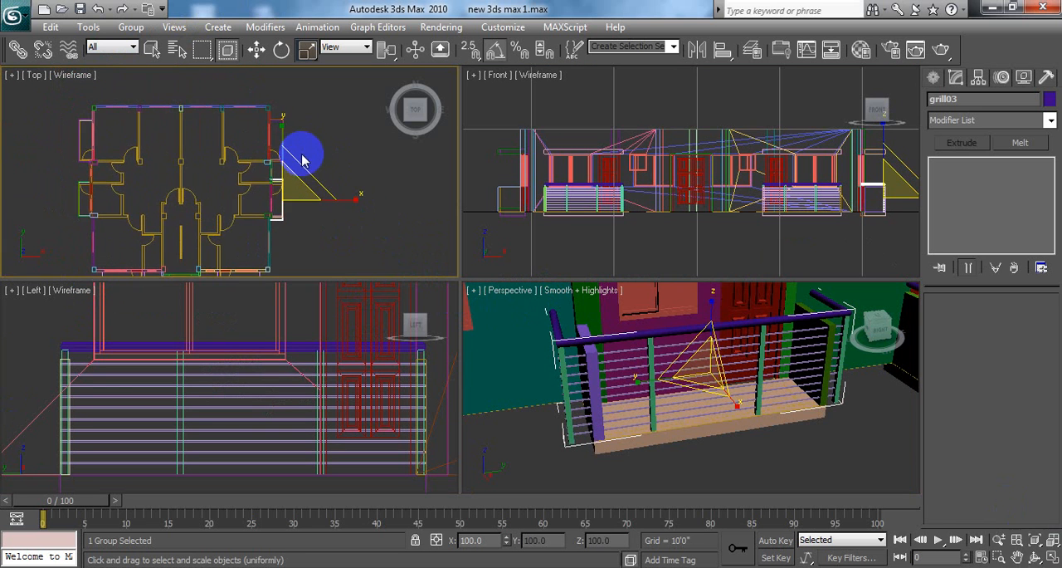
left_click(1052, 558)
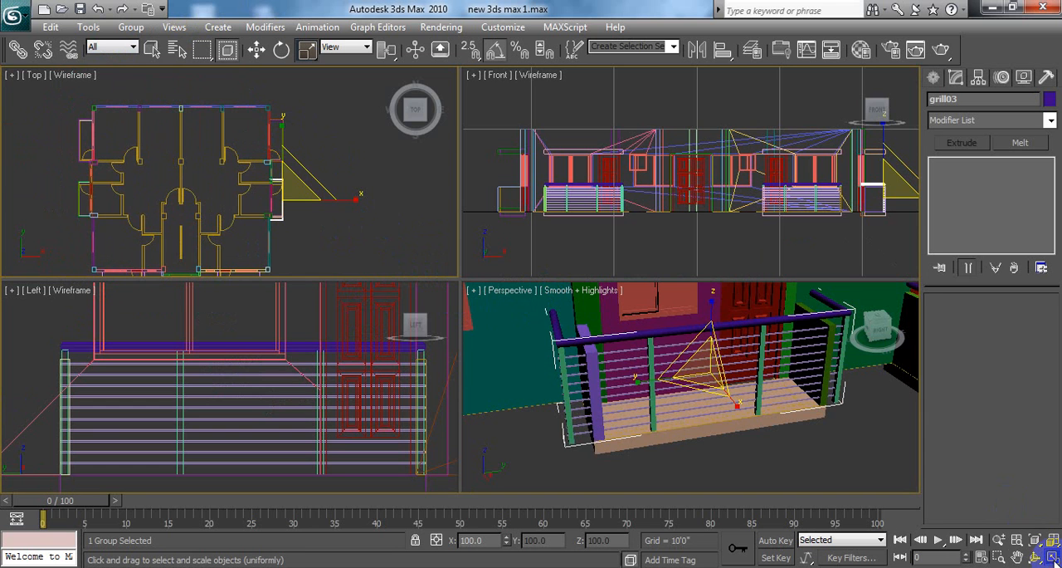
middle_click_drag(642, 290, 609, 218)
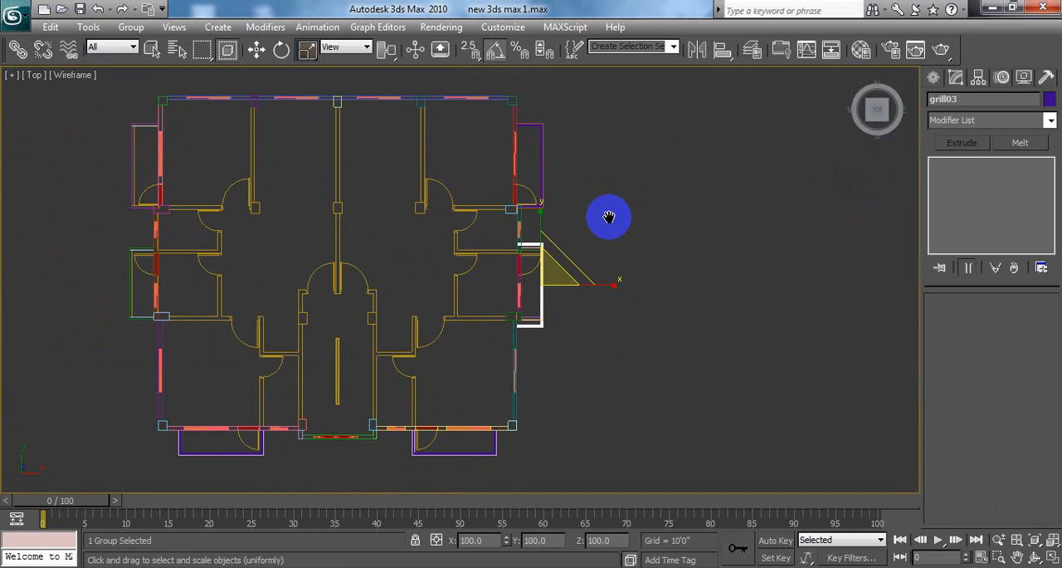
left_click_drag(541, 214, 541, 225)
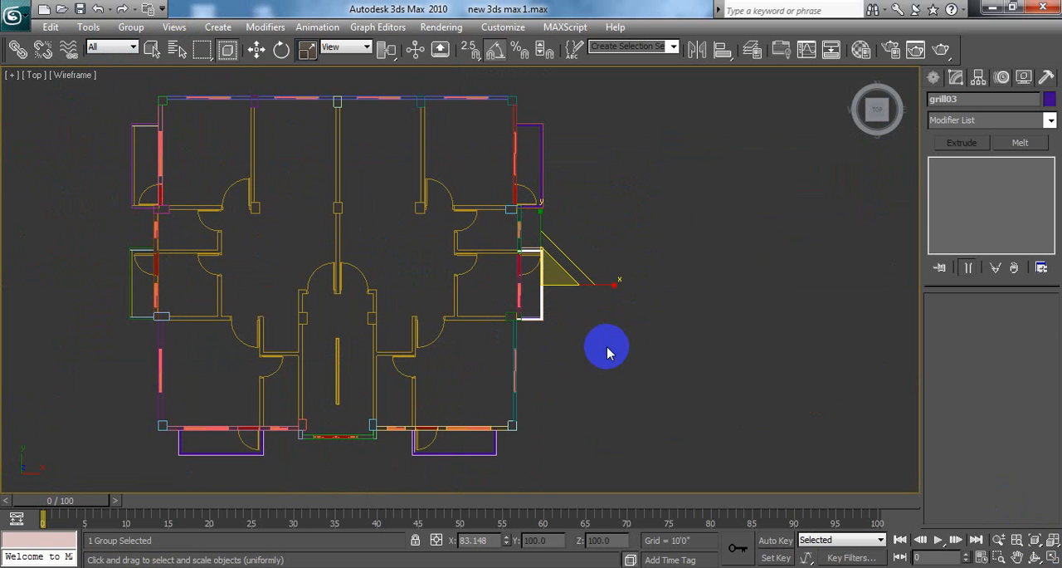
Step: Shift grill03 about 2" along negative Y in the Top viewport and stretch it to about 103% along Y
middle_click_drag(607, 346, 615, 347)
left_click(998, 557)
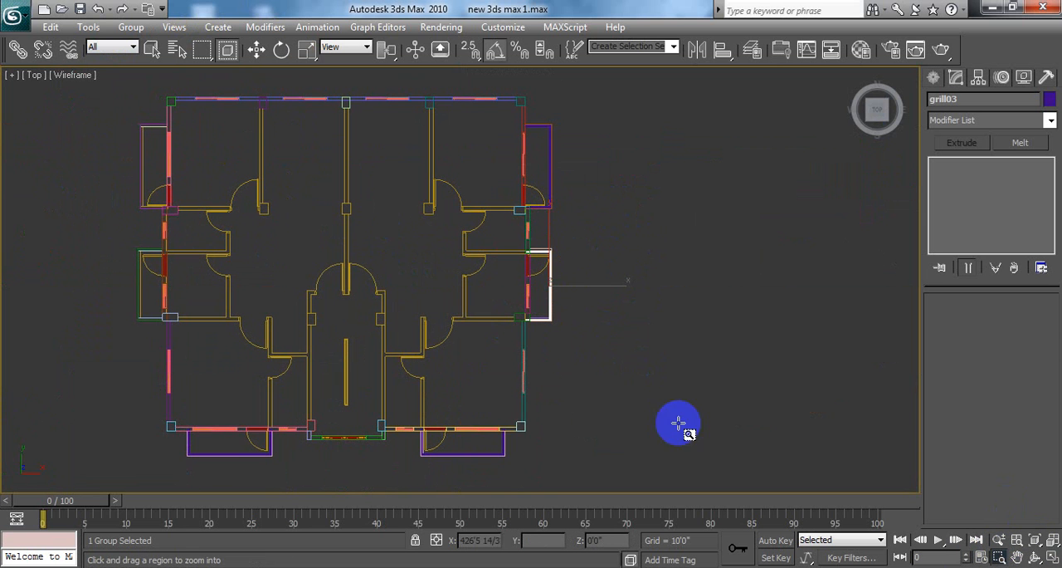
left_click_drag(510, 224, 581, 343)
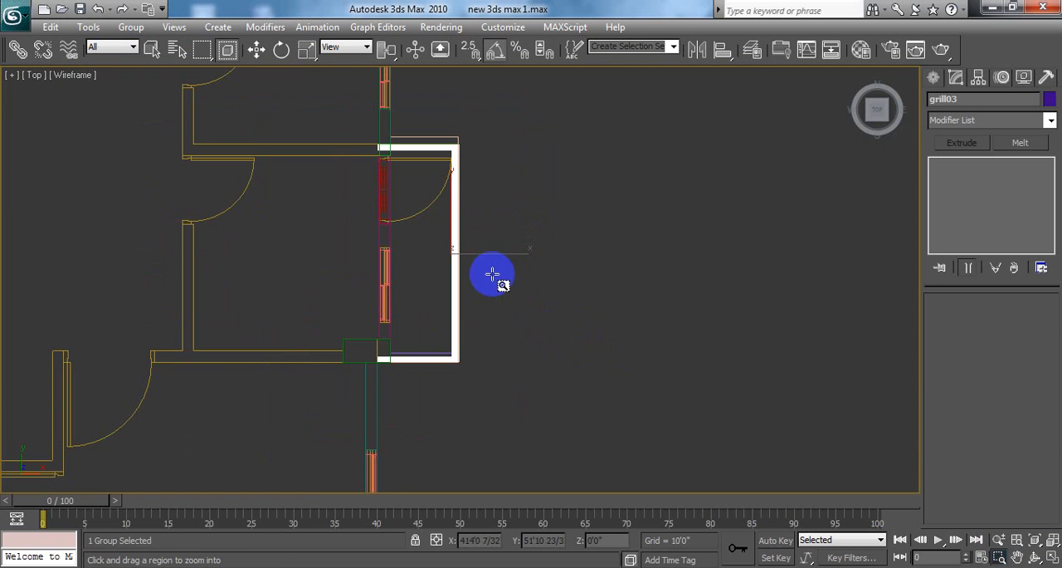
left_click_drag(366, 141, 474, 356)
mouse_move(616, 216)
middle_mouse_down()
mouse_move(617, 240)
mouse_move(604, 237)
middle_mouse_up()
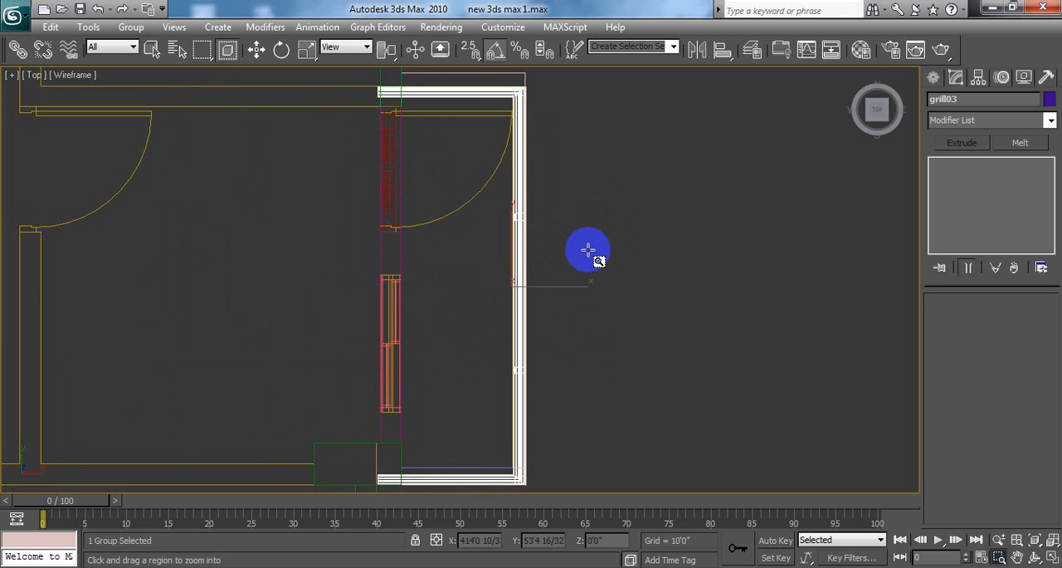
key("w")
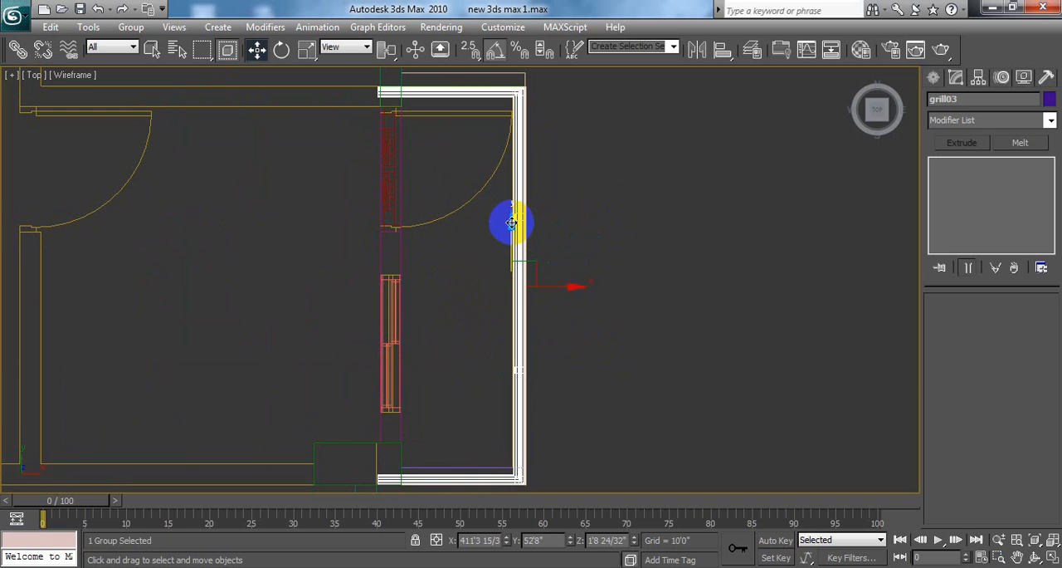
mouse_move(511, 222)
left_mouse_down()
mouse_move(512, 298)
mouse_move(522, 308)
mouse_move(556, 180)
mouse_move(555, 202)
mouse_move(496, 220)
left_mouse_up()
scroll(563, 207, "down", 2)
left_click(306, 50)
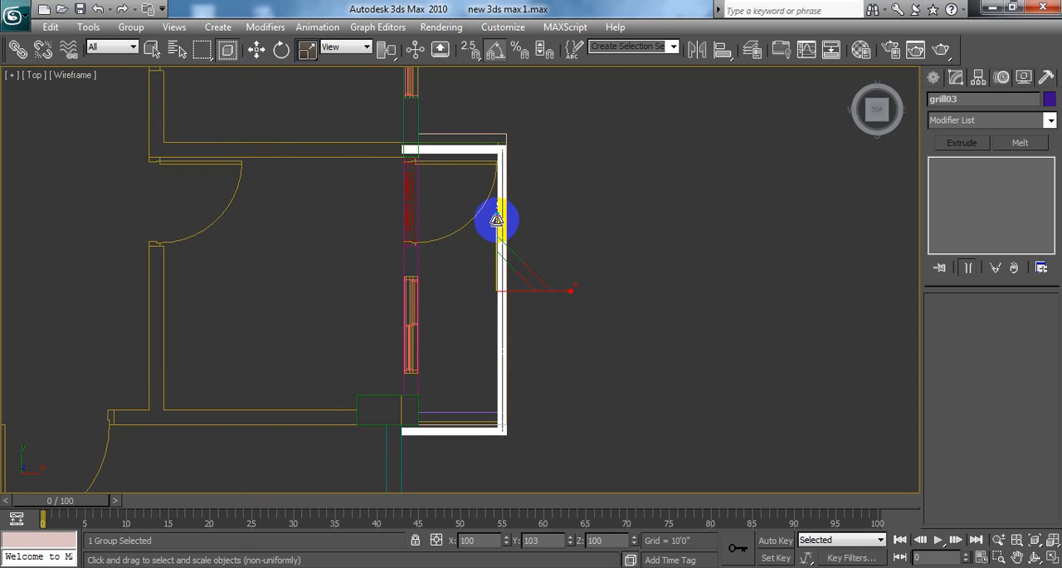
Step: Move grill03 about 4" along positive Y to line up with the smaller side balcony's outline, and deselect it
key("w")
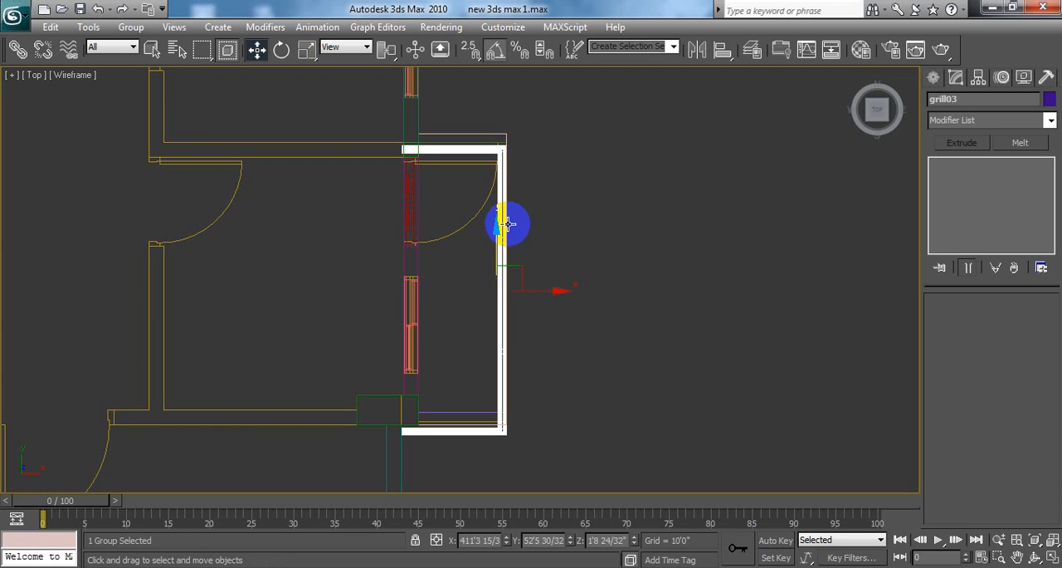
left_click_drag(496, 227, 503, 216)
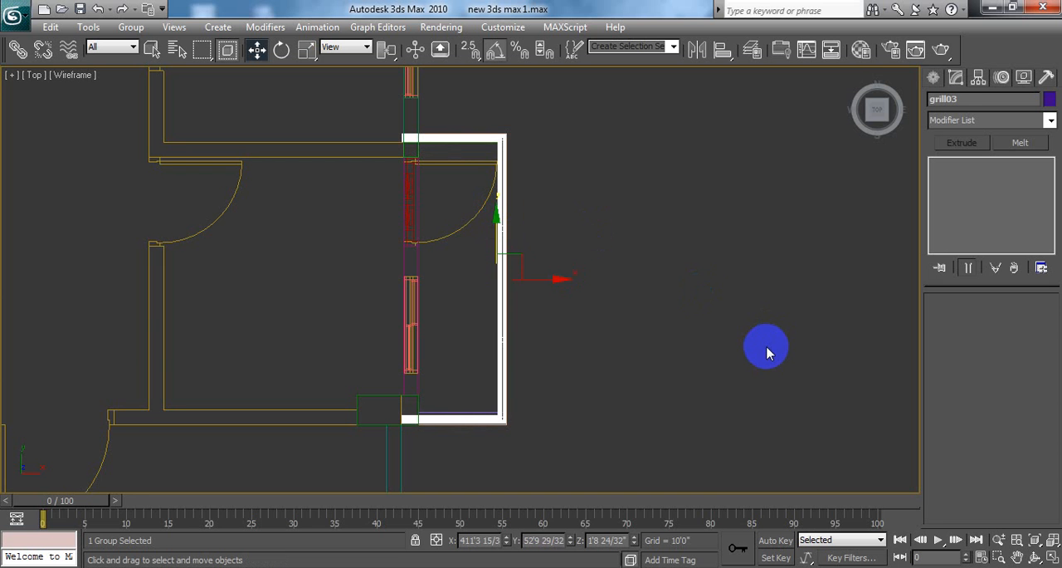
left_click(767, 353)
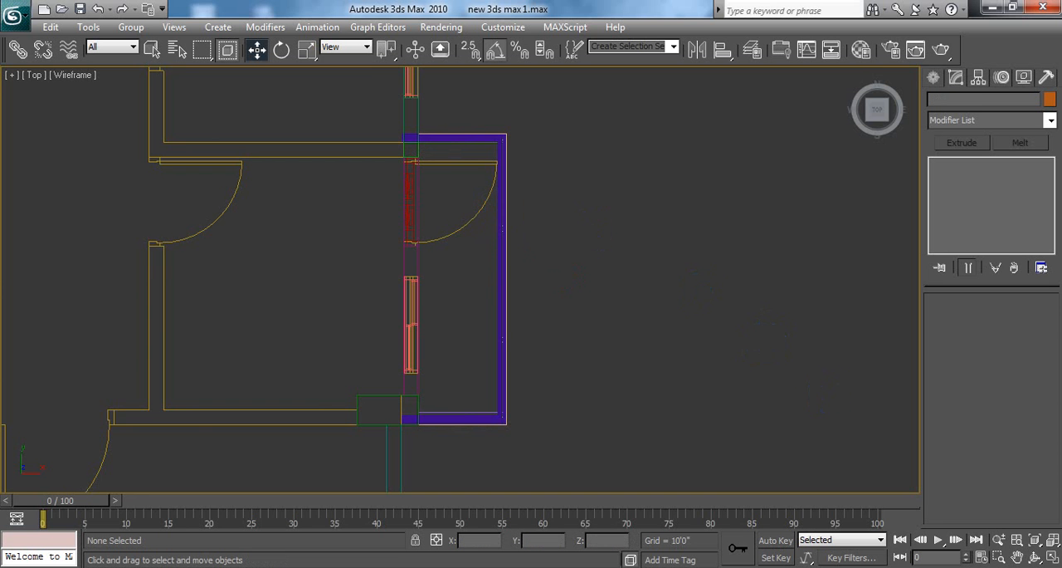
Step: Examine how grill03 fits the smaller side balcony's walls, slab and corners in the Perspective viewport
left_click(1052, 561)
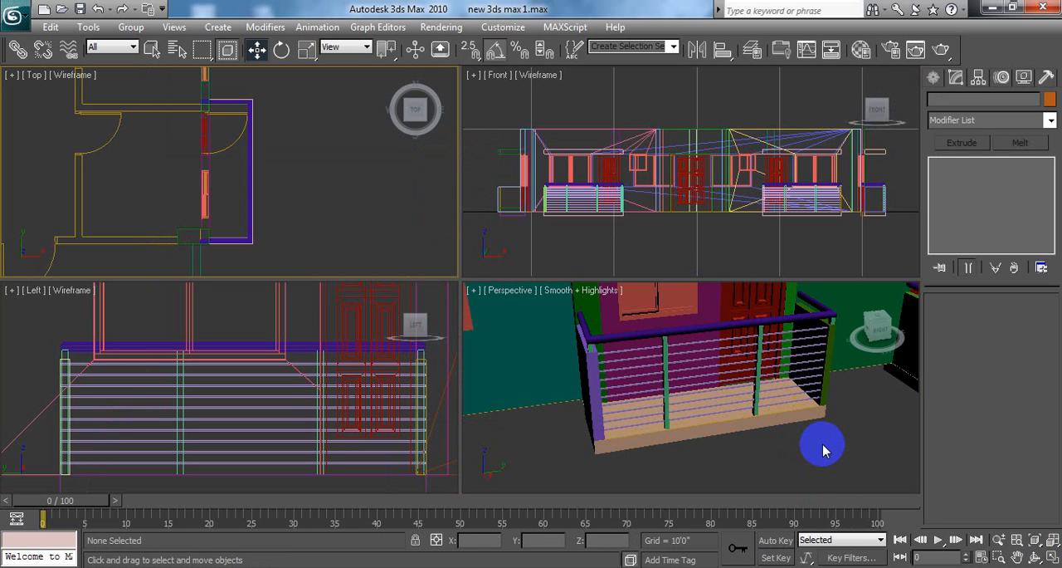
middle_click_drag(824, 448, 764, 454)
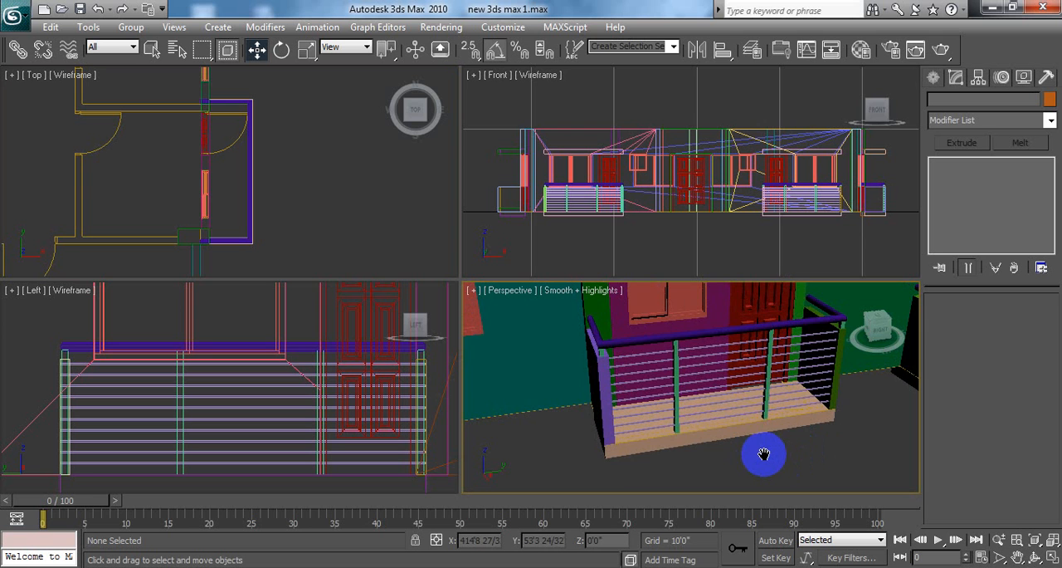
scroll(764, 453, "up", 2)
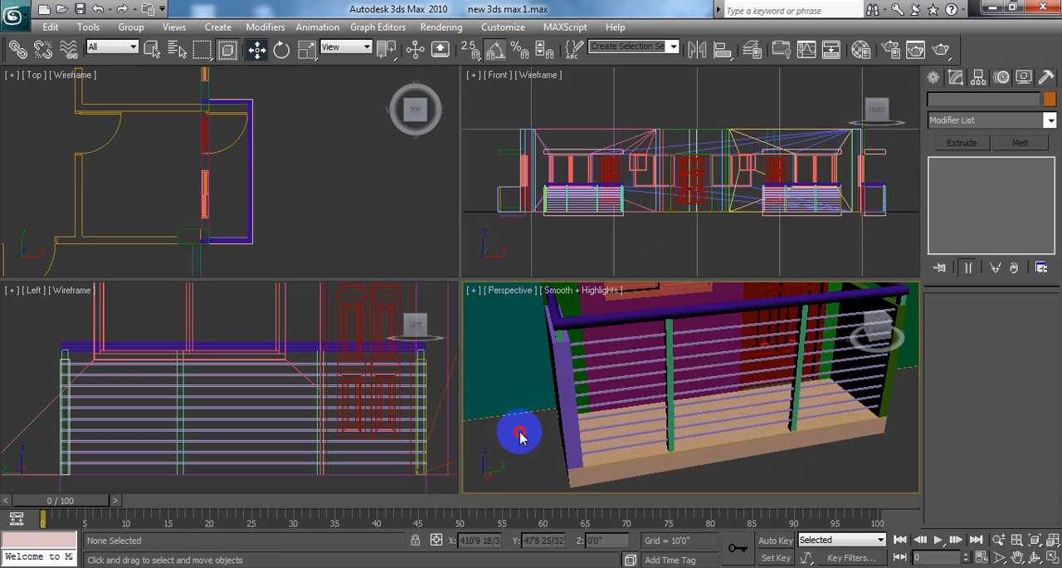
middle_click_drag(542, 432, 606, 423)
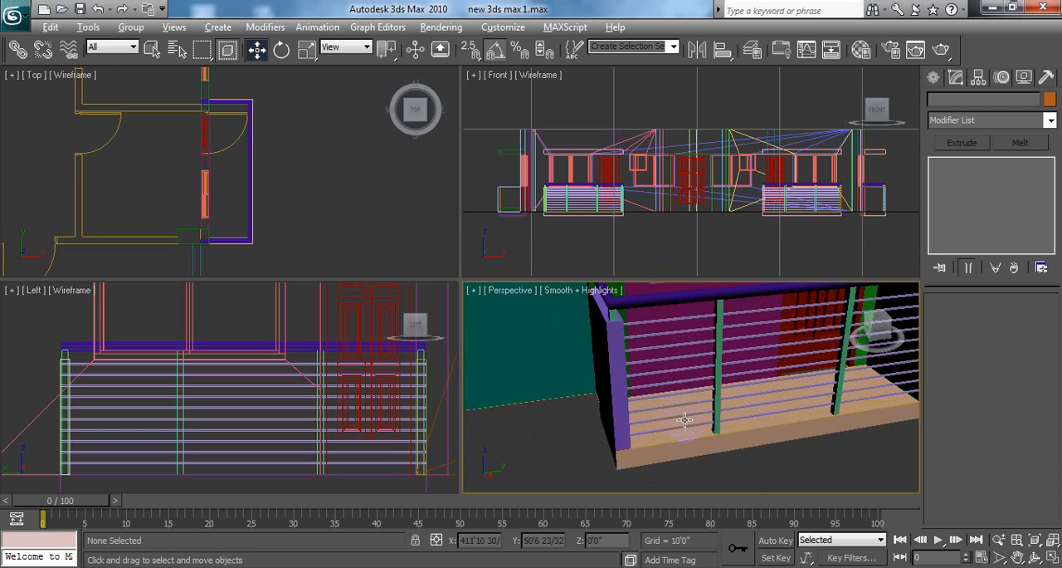
middle_click_drag(678, 413, 799, 436, "alt")
scroll(677, 426, "down", 2)
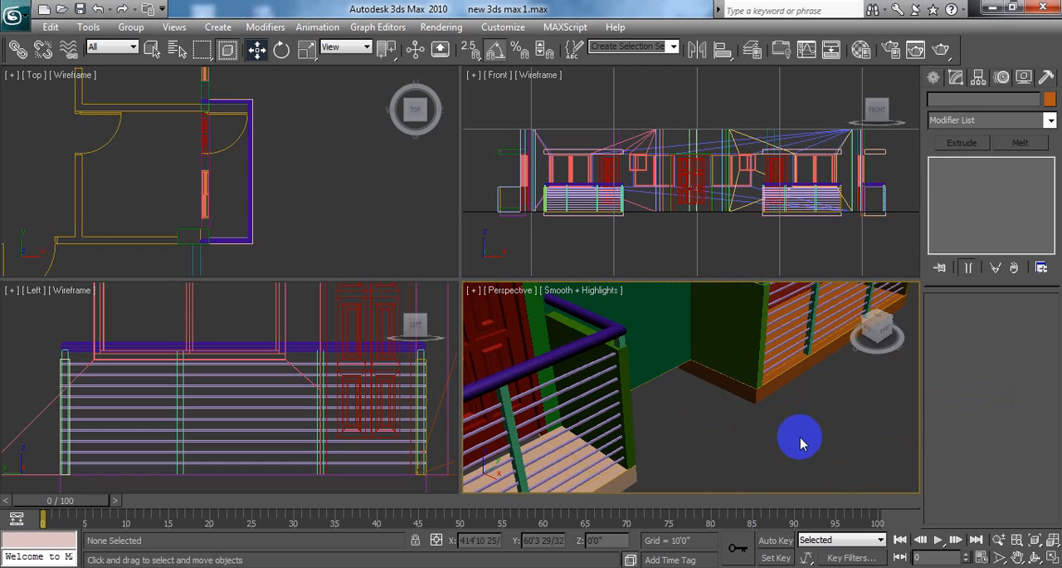
Step: Select both side balcony railings and copy them along negative X past the opposite side of the plan, as one independent copy named grill04
left_click(1052, 559)
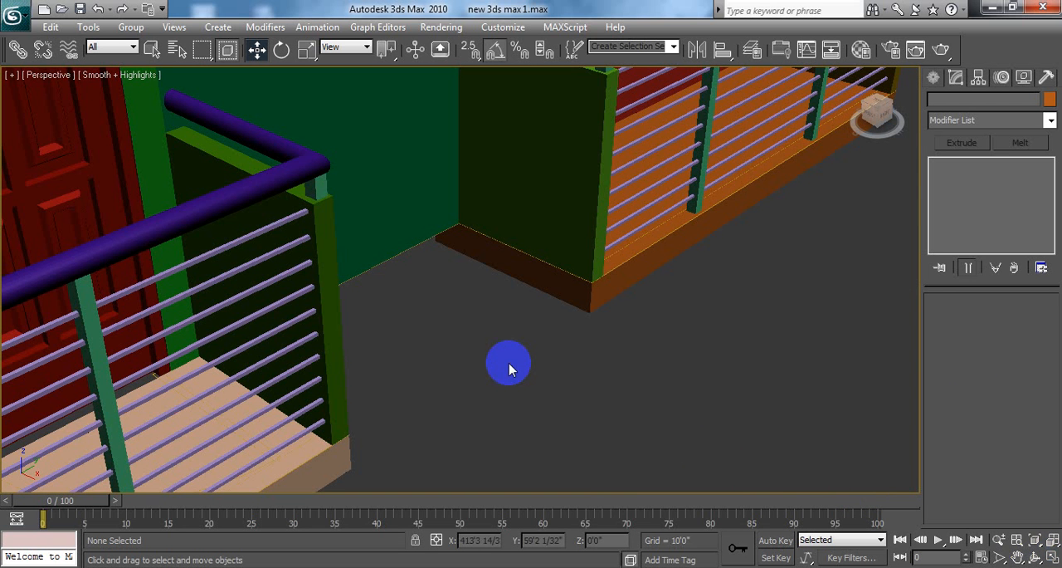
left_click(96, 263)
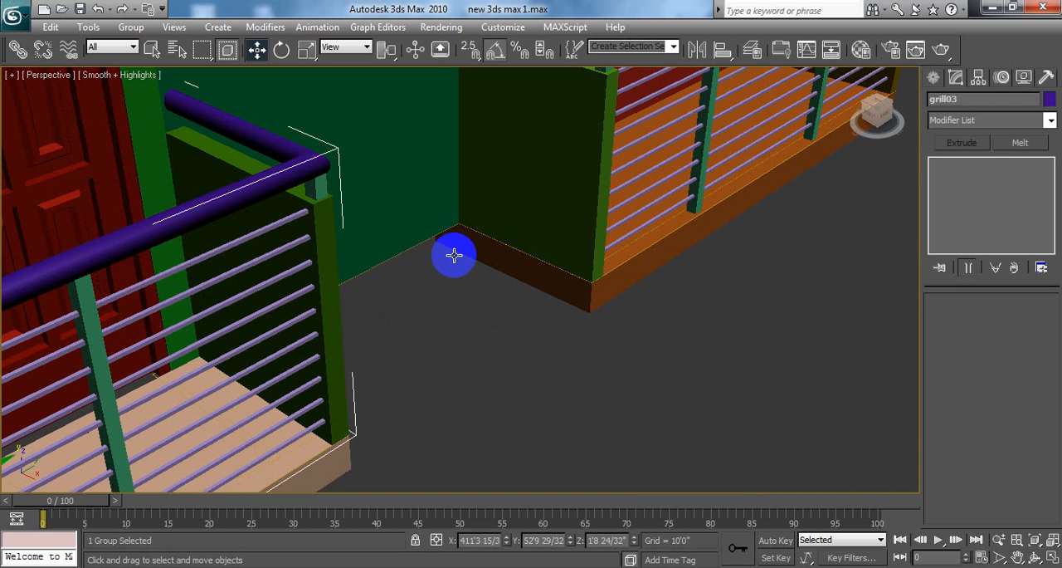
left_click(705, 117, "ctrl")
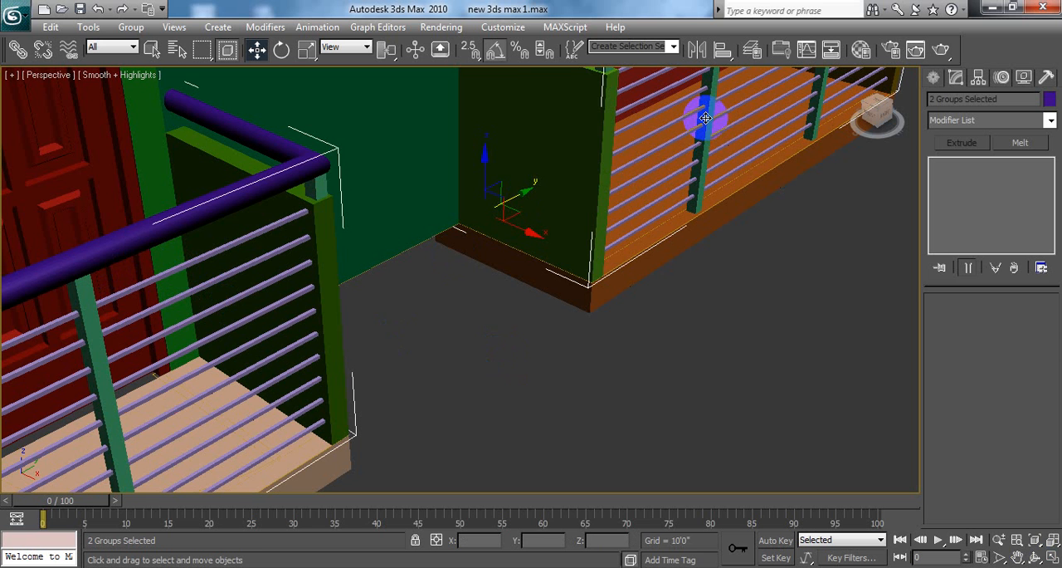
middle_click_drag(385, 327, 738, 414)
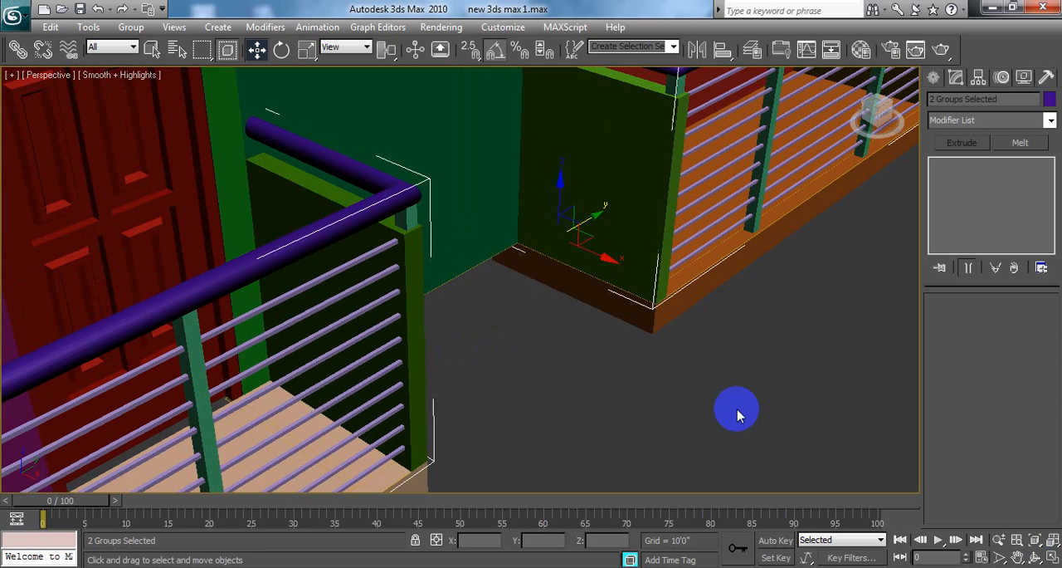
left_click(1052, 558)
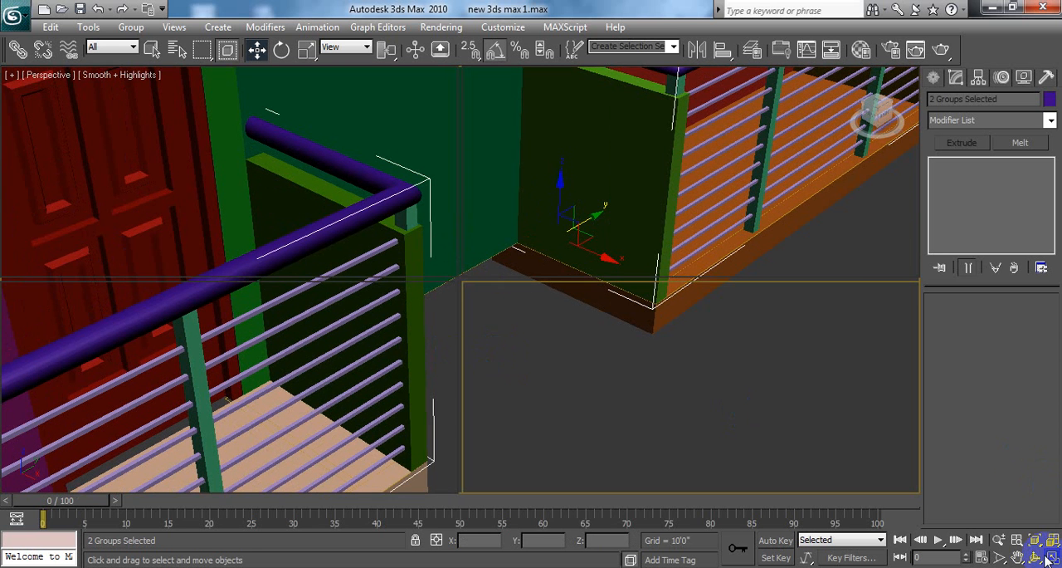
scroll(346, 203, "down", 5)
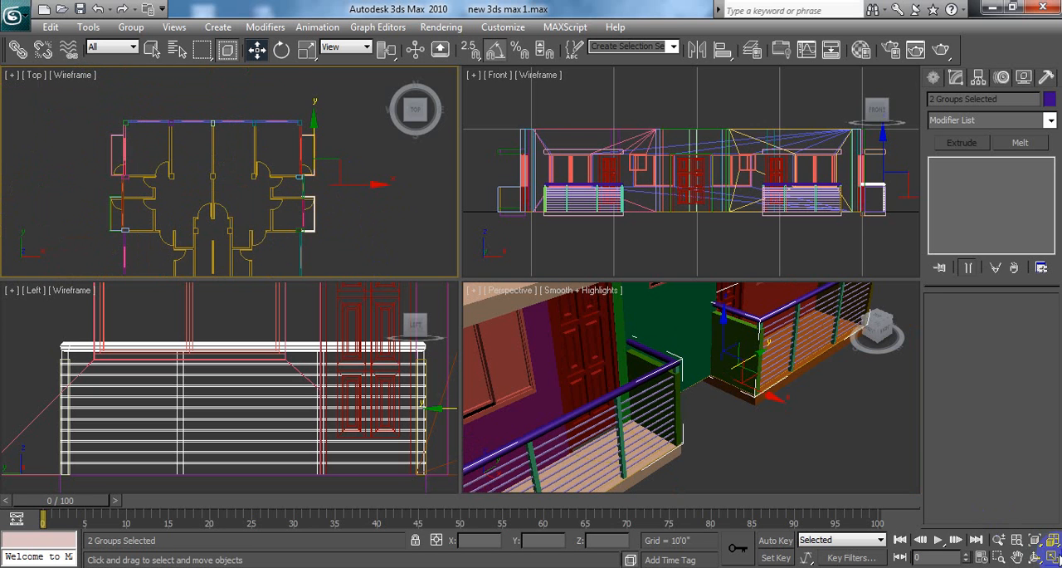
left_click(1052, 556)
middle_click_drag(570, 458, 735, 385)
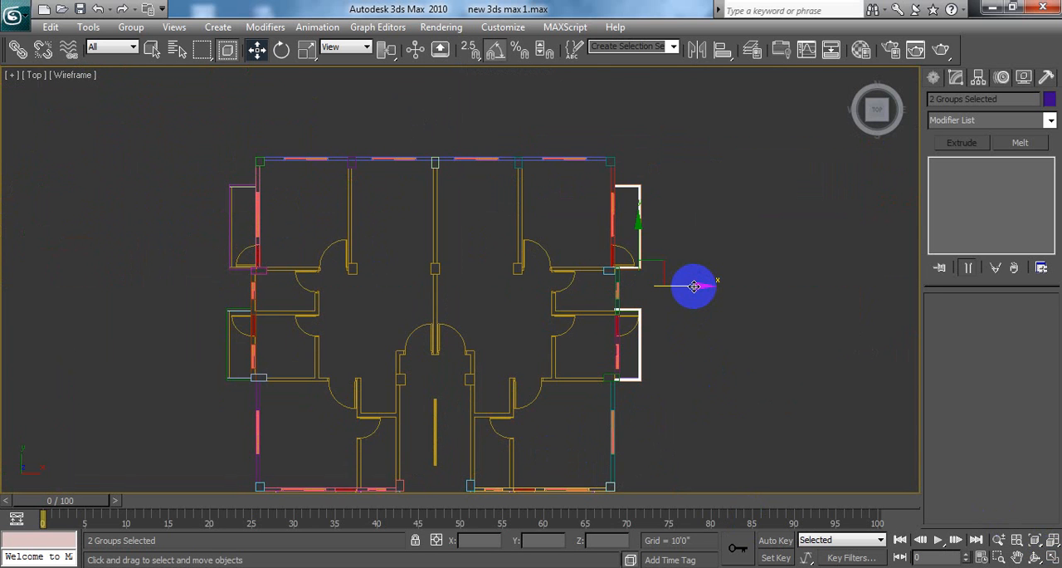
mouse_move(701, 286)
left_mouse_down()
mouse_move(157, 294)
mouse_move(184, 293)
left_mouse_up()
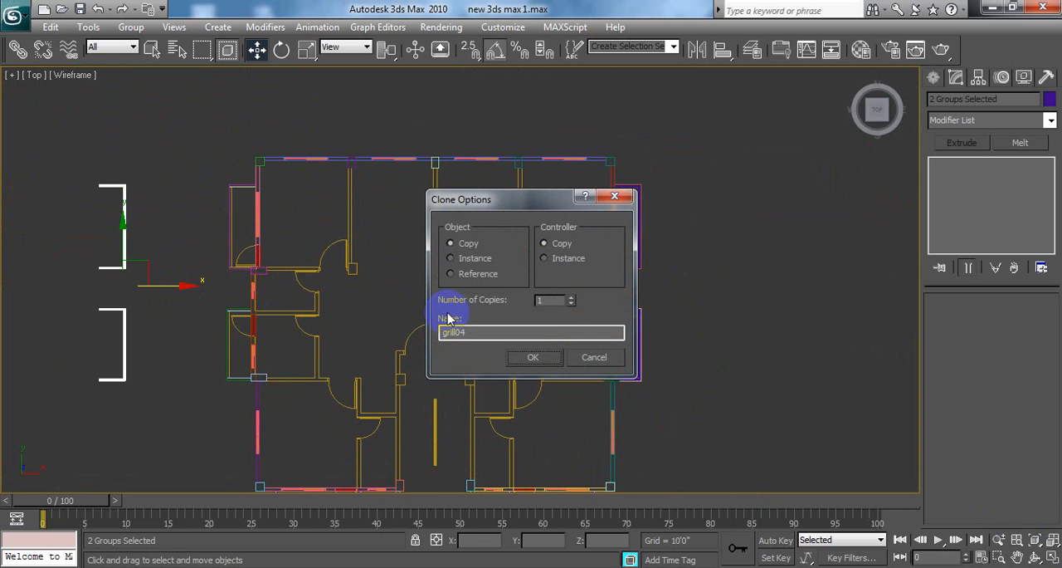
left_click_drag(497, 213, 506, 182)
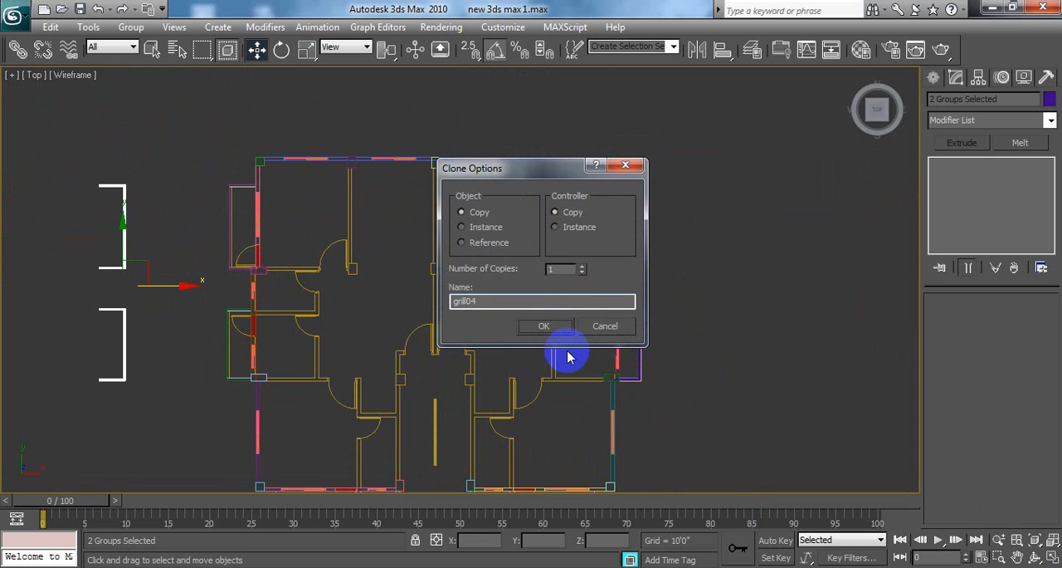
left_click(548, 326)
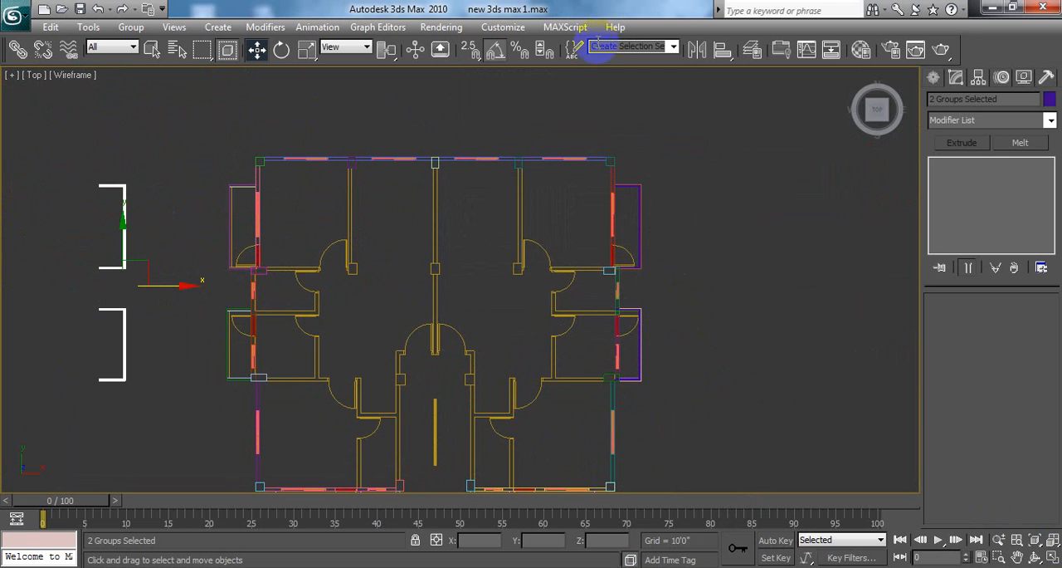
Step: Mirror the two copied railings about X with No Clone, and move them along X onto the opposite side balconies
left_click(697, 49)
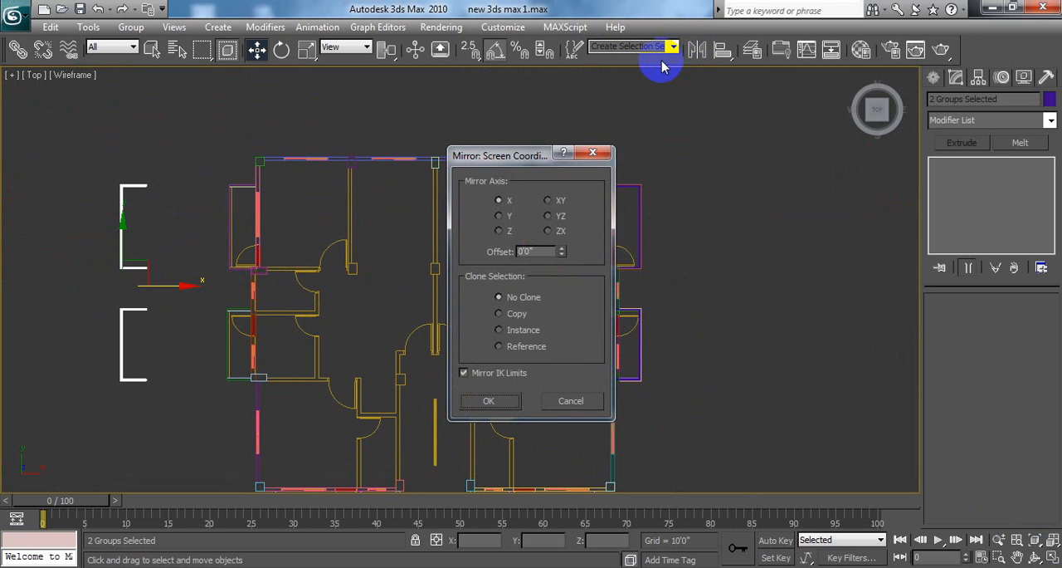
left_click(489, 402)
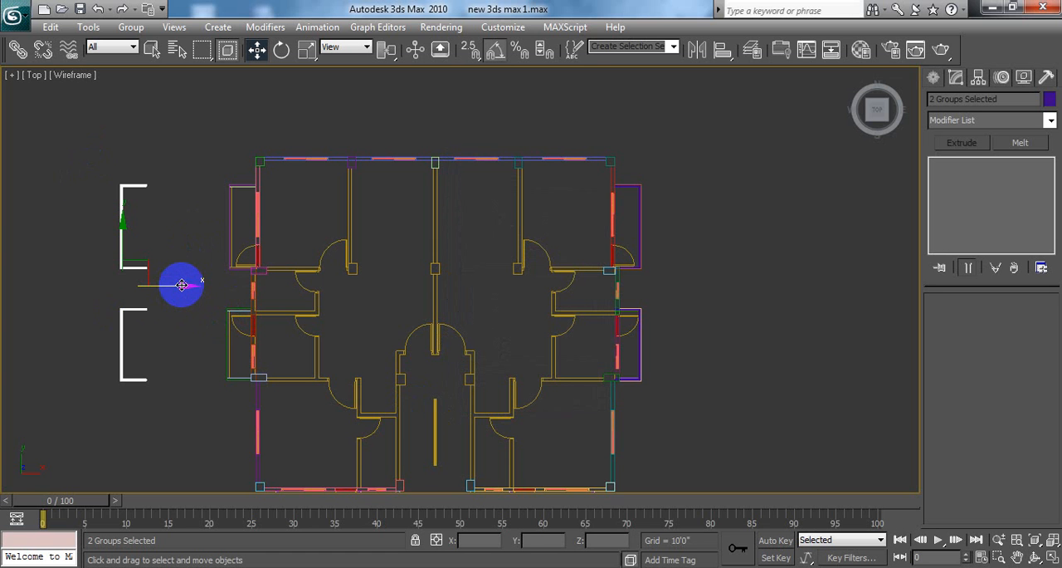
left_click_drag(182, 285, 287, 306)
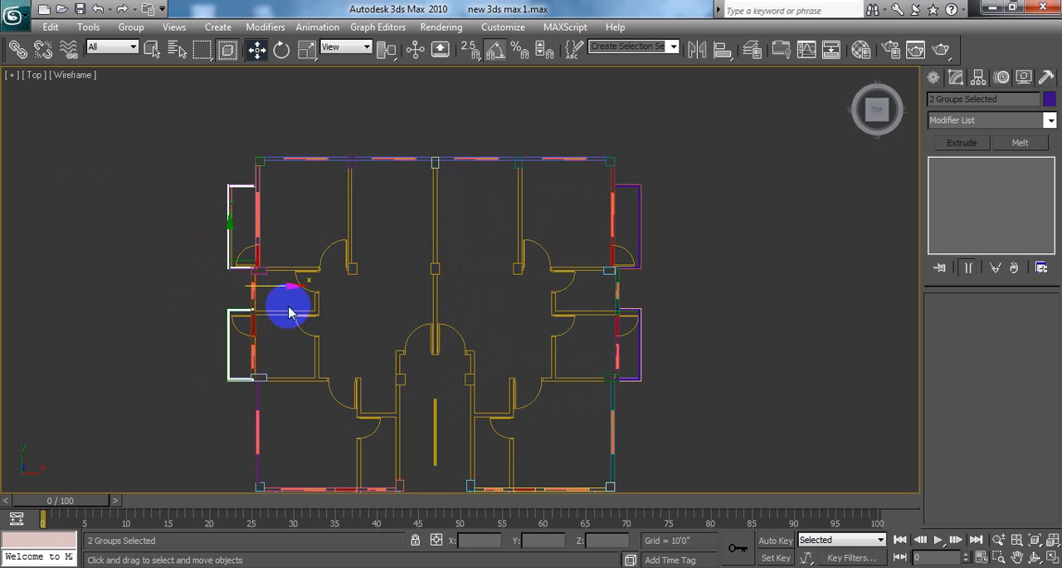
scroll(521, 319, "up", 5)
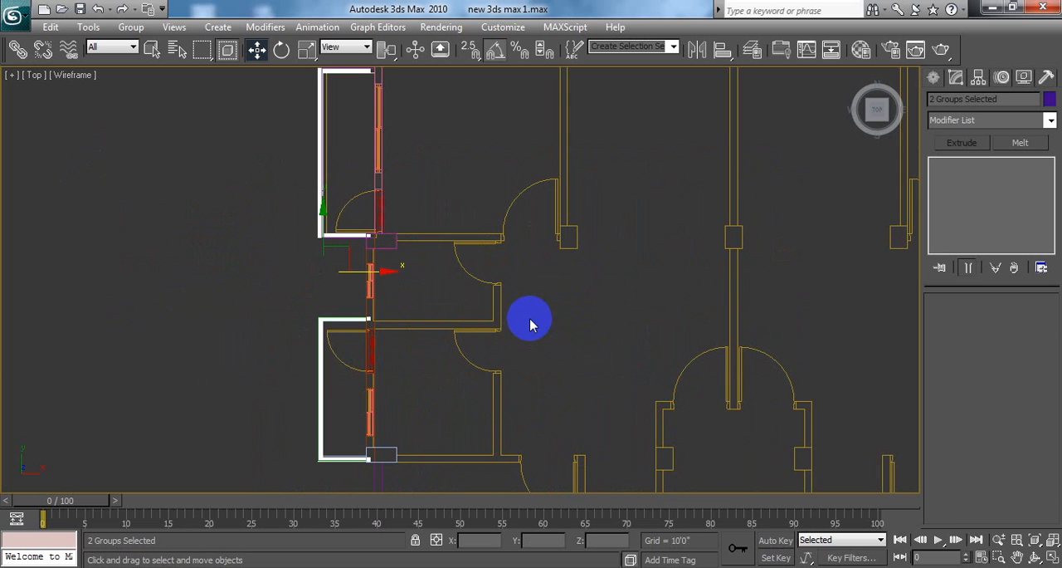
middle_click_drag(529, 318, 609, 329)
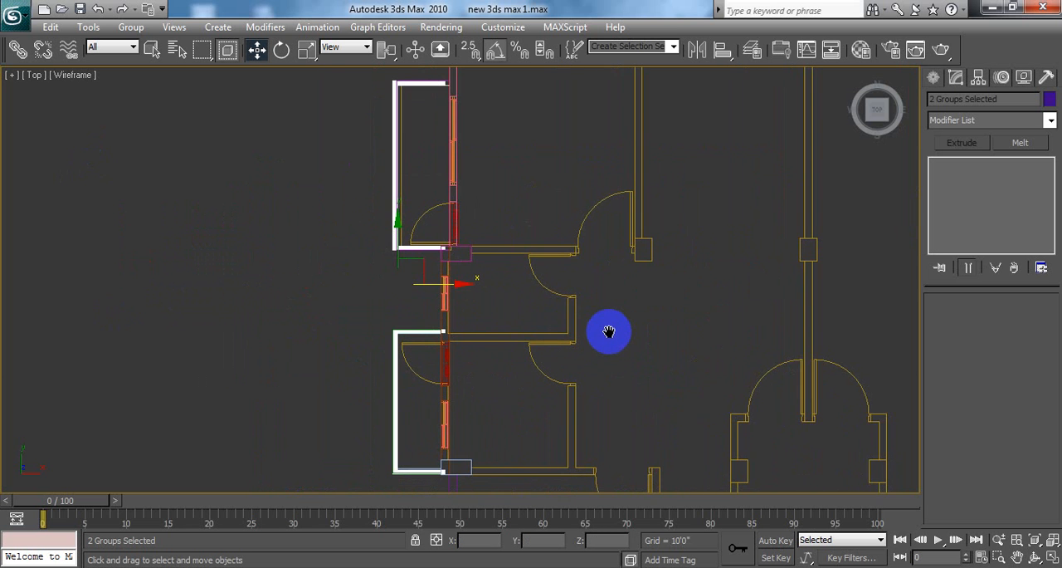
Step: Move both mirrored railings about 3" along positive X, and move only the smaller balcony's grill04 about 3" back along negative X
left_click_drag(429, 283, 466, 289)
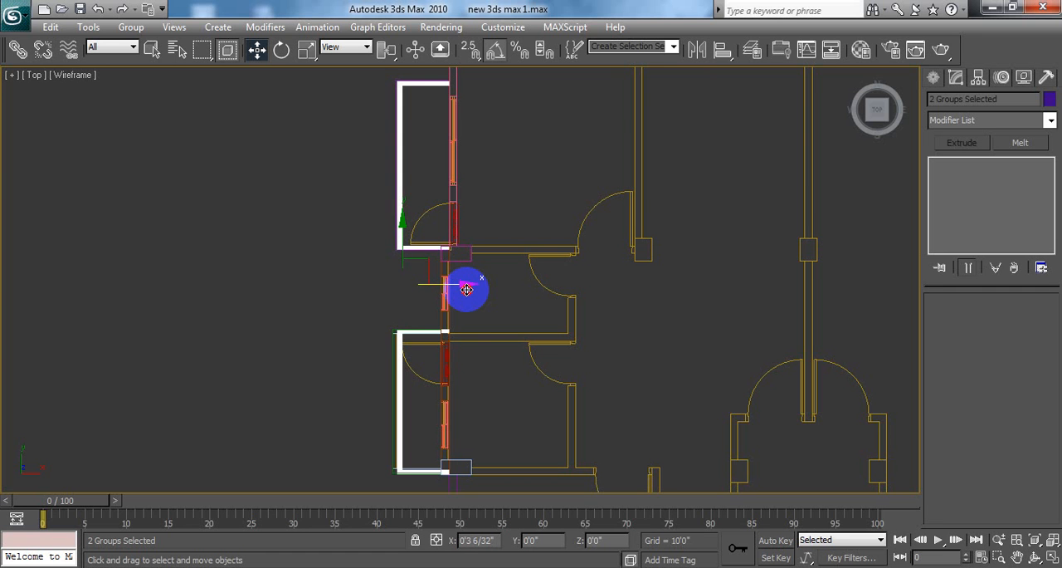
left_click_drag(467, 289, 467, 289)
left_click(406, 404)
left_click(399, 397)
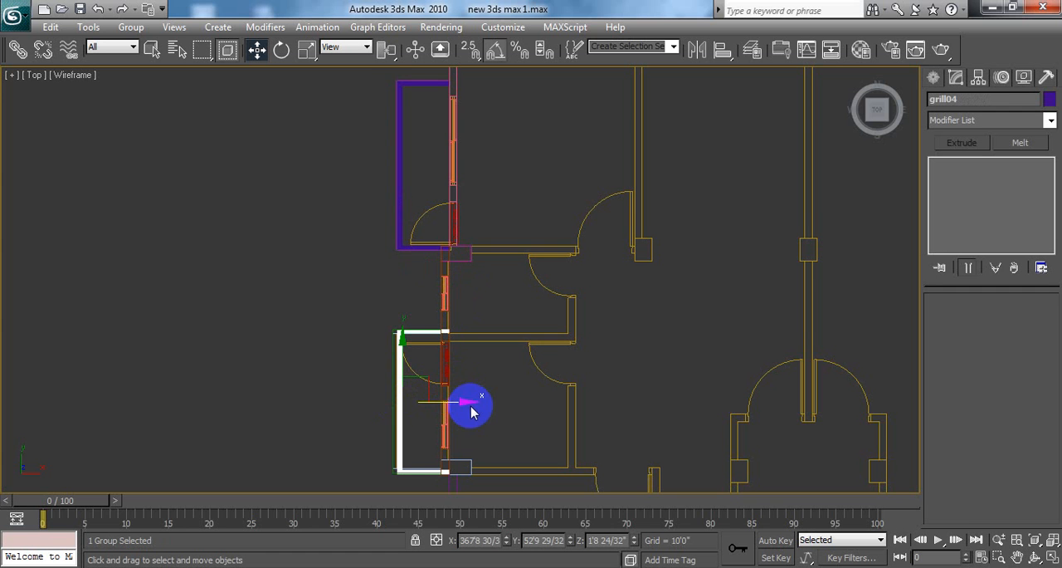
left_click_drag(468, 400, 465, 400)
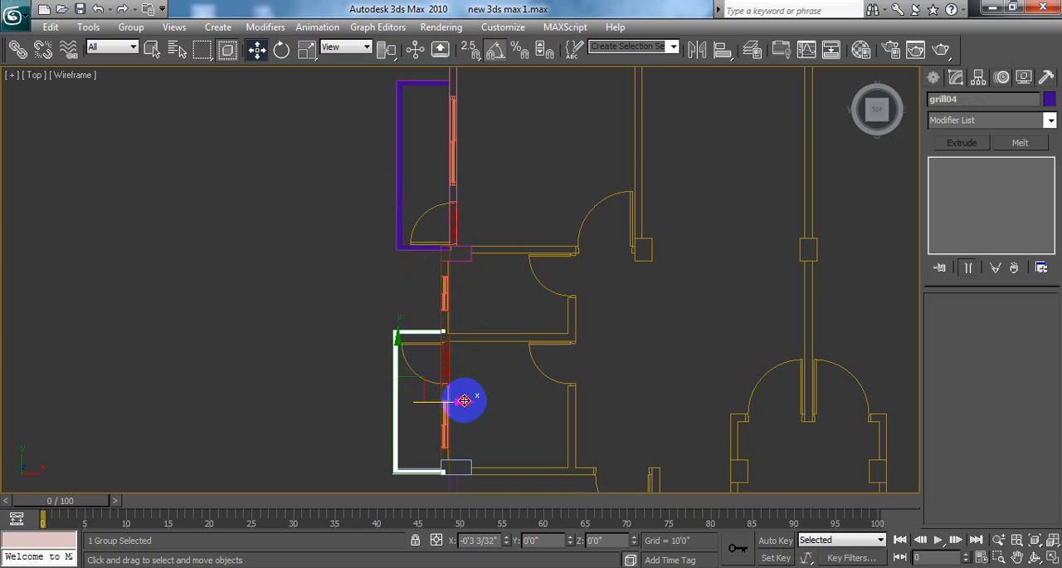
left_click(520, 135)
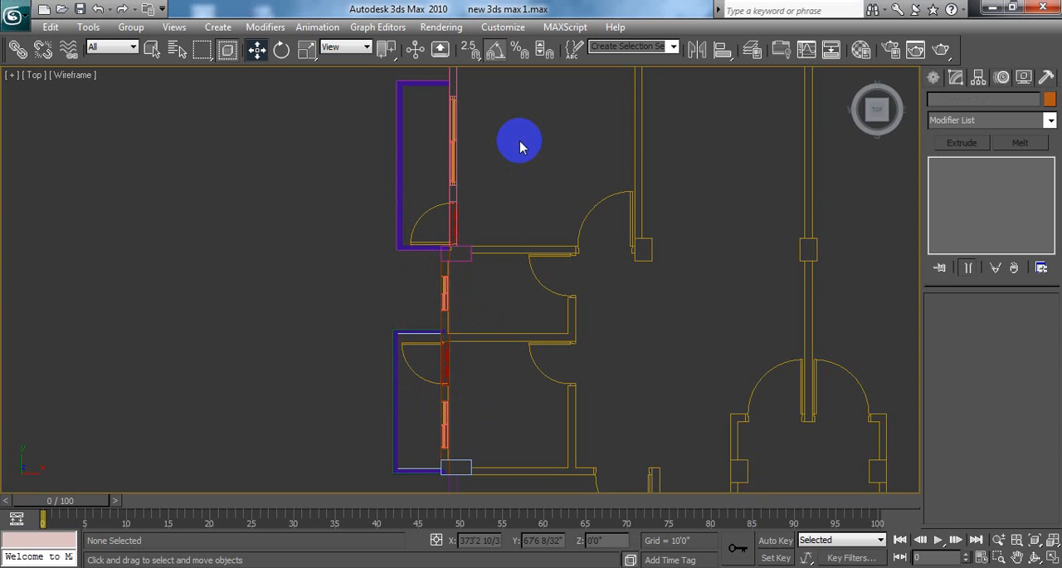
Step: Examine in the Perspective viewport how the mirrored railings sit on the walls and slabs of the two side balconies
left_click(1052, 558)
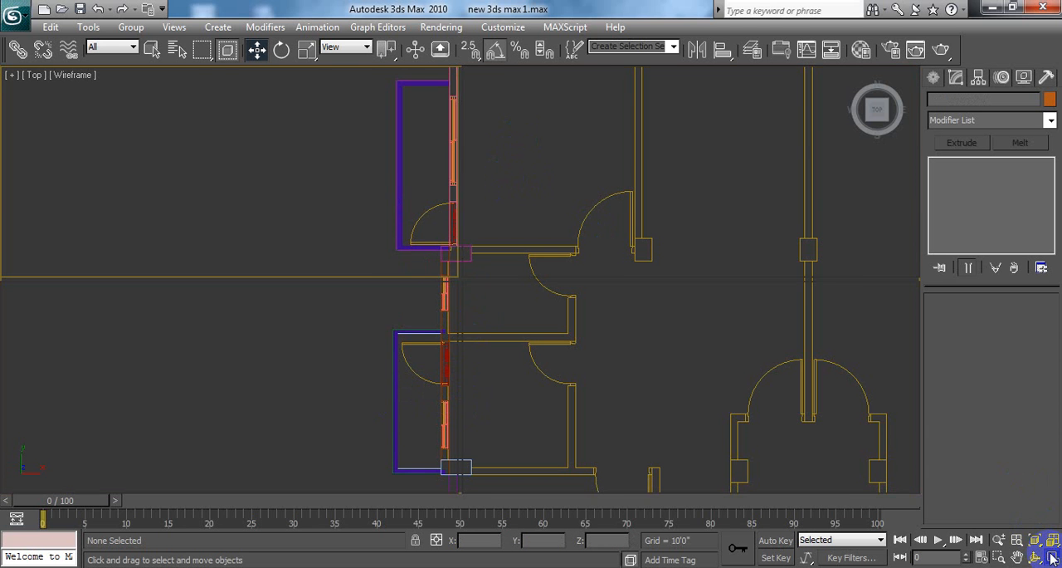
left_click(835, 410)
middle_click_drag(835, 410, 797, 418, "alt")
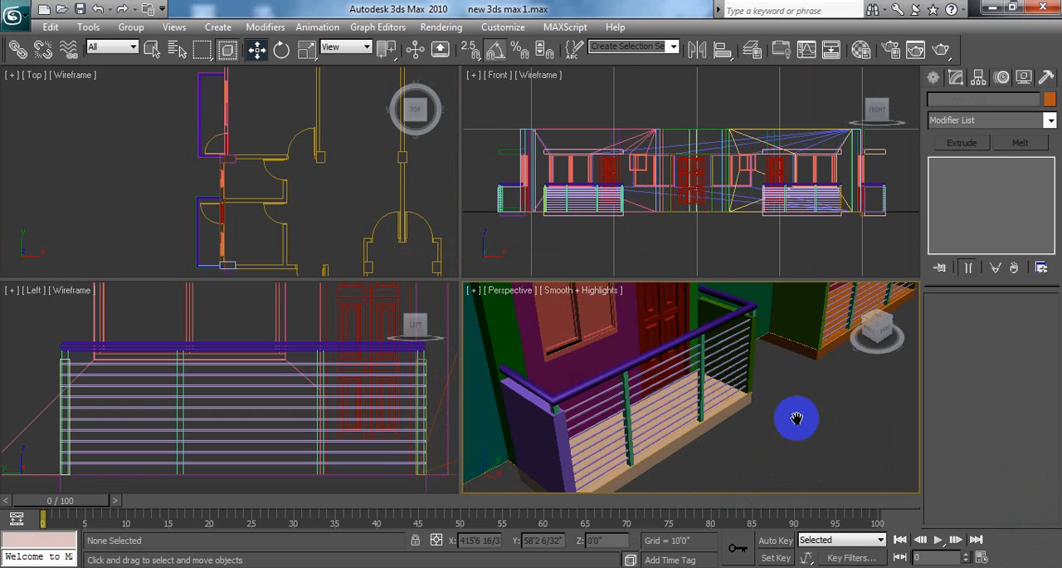
scroll(713, 440, "down", 10)
middle_click_drag(688, 440, 846, 479, "alt")
scroll(661, 437, "up", 6)
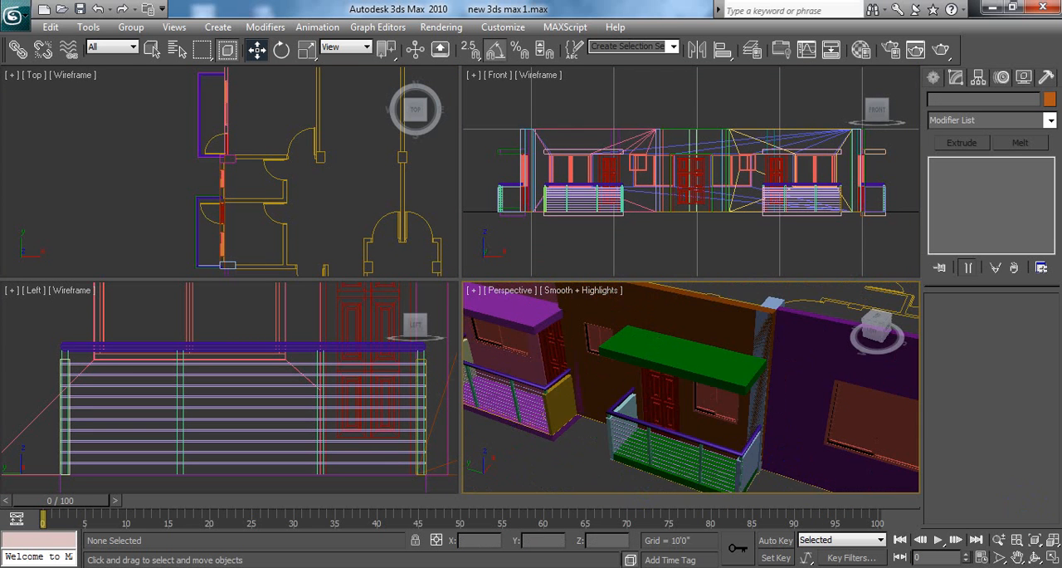
left_click(1052, 557)
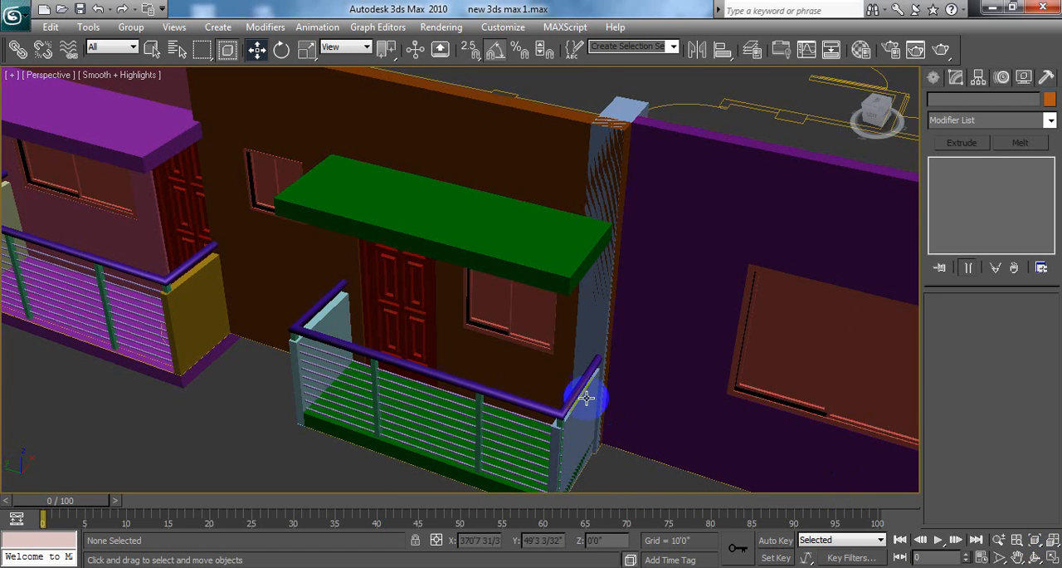
middle_click_drag(667, 304, 668, 292, "alt")
middle_click_drag(672, 439, 658, 422, "alt")
mouse_move(408, 301)
middle_mouse_down("alt")
mouse_move(484, 317)
mouse_move(505, 299)
mouse_move(534, 307)
mouse_move(408, 311)
middle_mouse_up("alt")
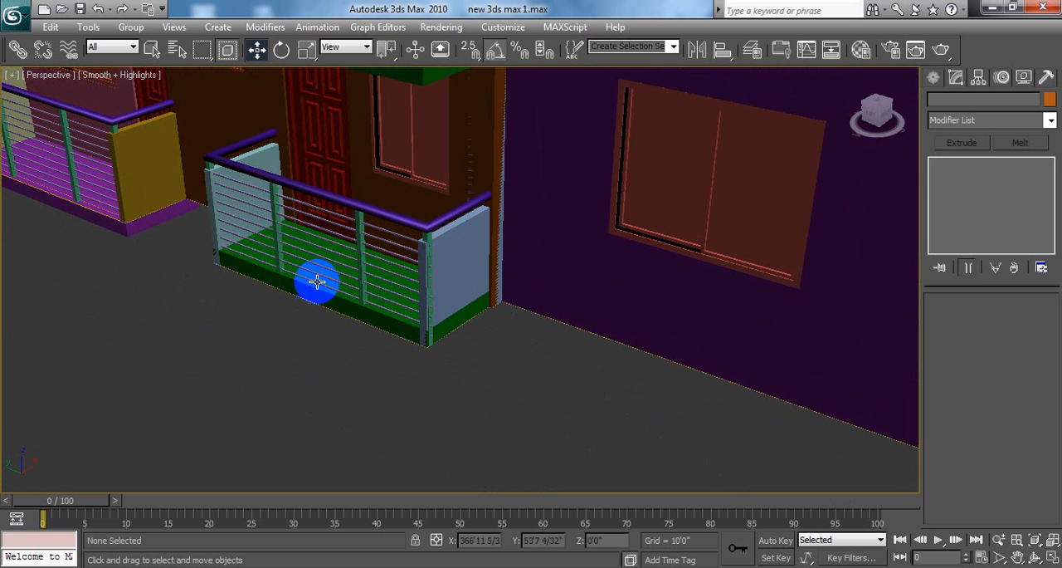
mouse_move(317, 282)
middle_mouse_down("alt")
mouse_move(407, 295)
mouse_move(377, 290)
middle_mouse_up("alt")
Step: Select grill04 on the smaller side balcony and move it about 0.6" along positive Y in the Perspective viewport
left_click(765, 212)
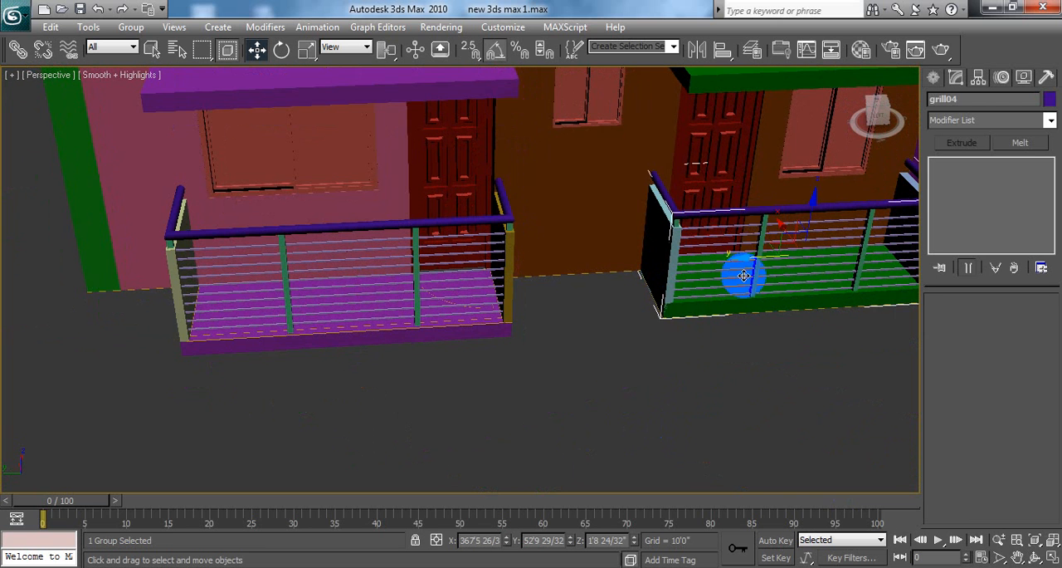
mouse_move(744, 353)
middle_mouse_down("alt")
mouse_move(631, 371)
mouse_move(663, 358)
mouse_move(519, 357)
mouse_move(538, 360)
middle_mouse_up("alt")
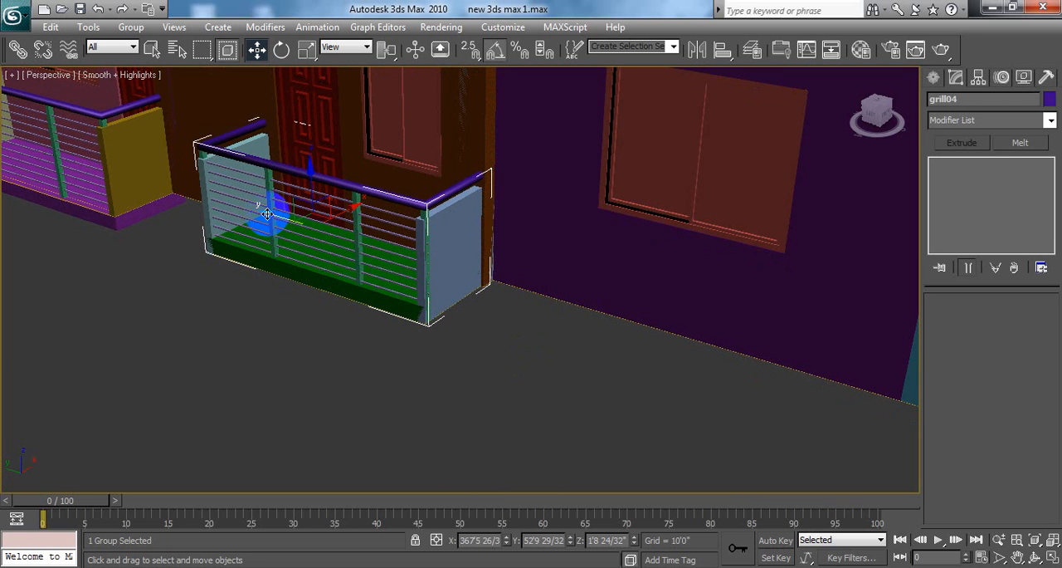
left_click_drag(264, 213, 263, 213)
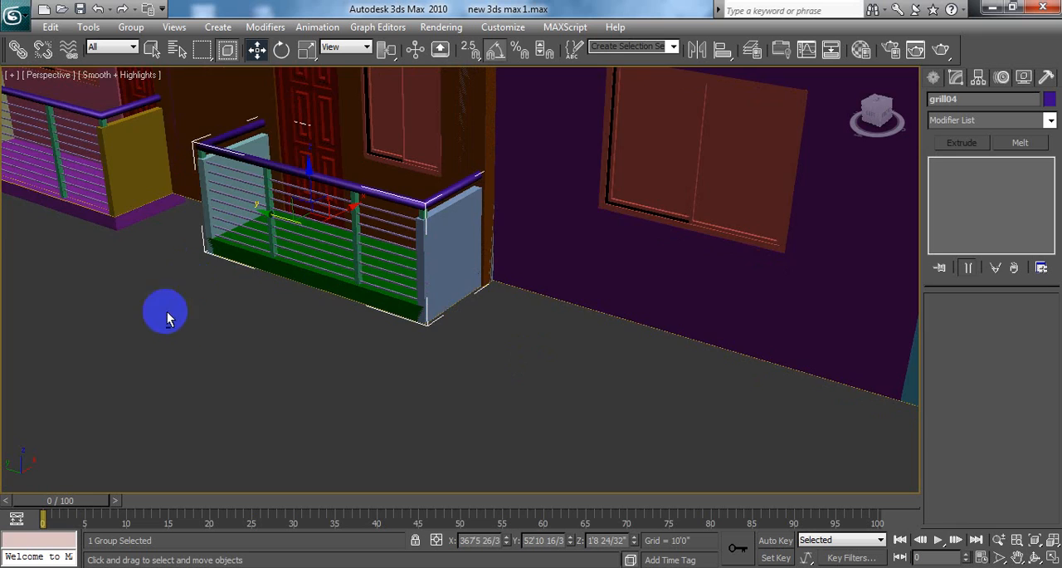
Step: Examine grill04 from the opposite end of the smaller side balcony, and deselect it to check its corners and slab edge
middle_click_drag(166, 309, 471, 321, "alt")
scroll(704, 330, "up", 6)
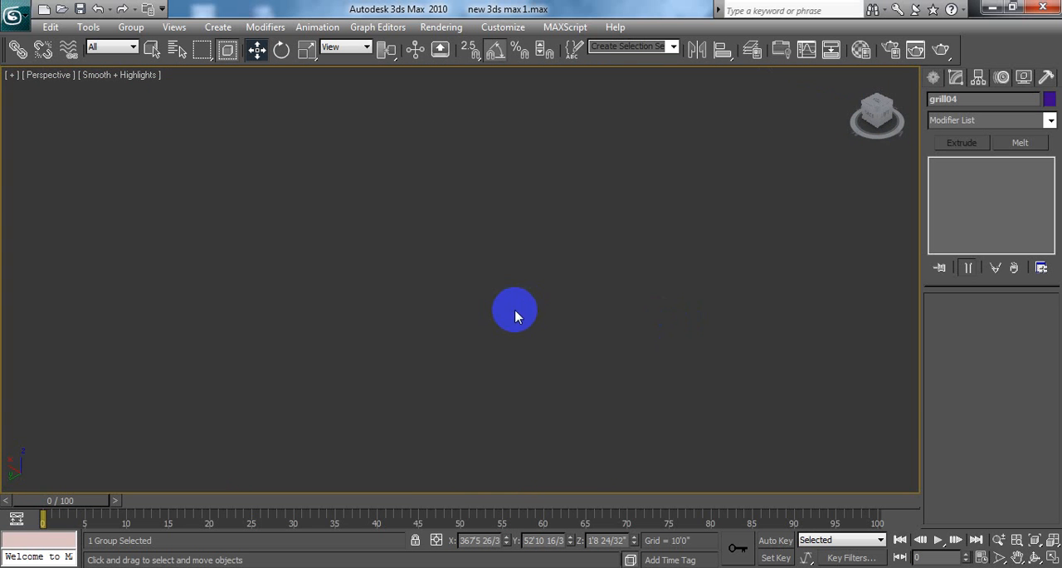
scroll(552, 325, "down", 3)
scroll(552, 326, "down", 5)
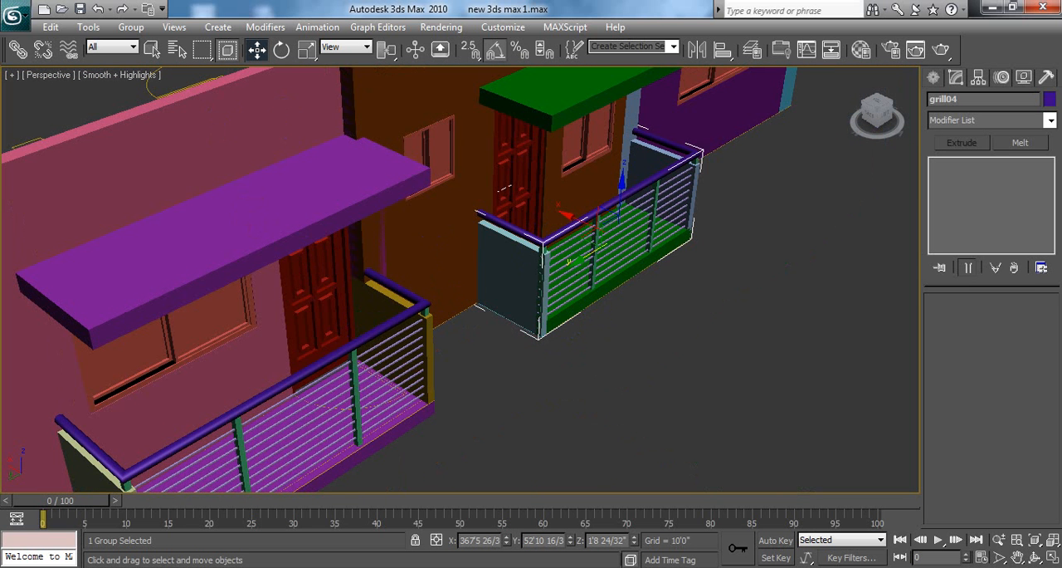
left_click(1047, 560)
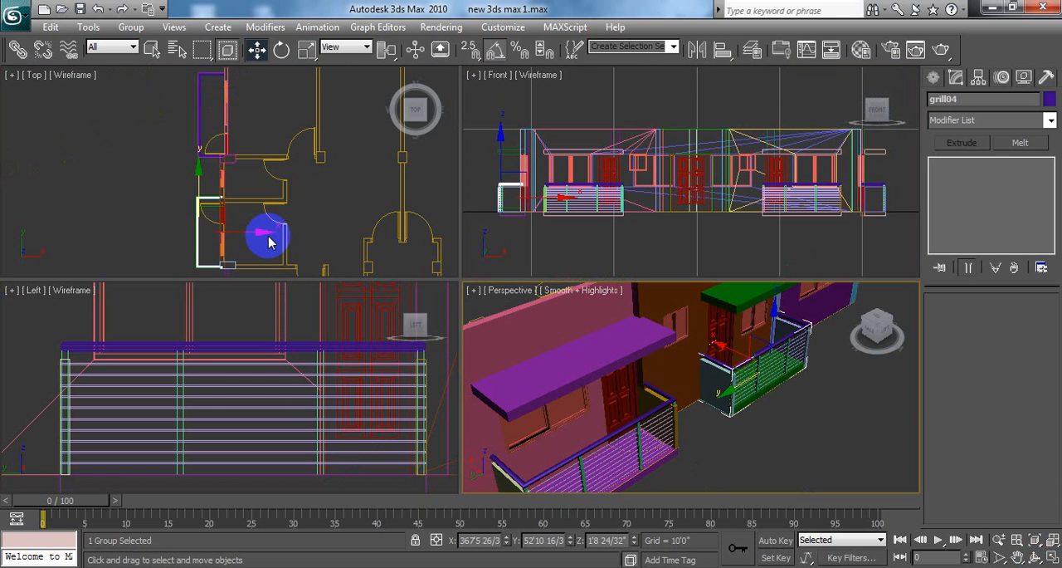
scroll(328, 166, "down", 3)
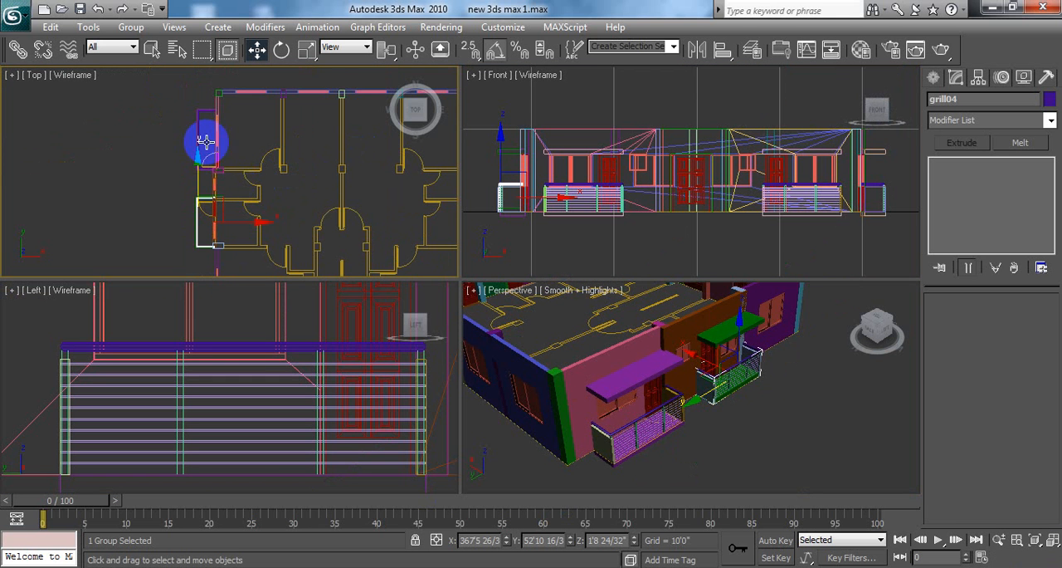
left_click(305, 49)
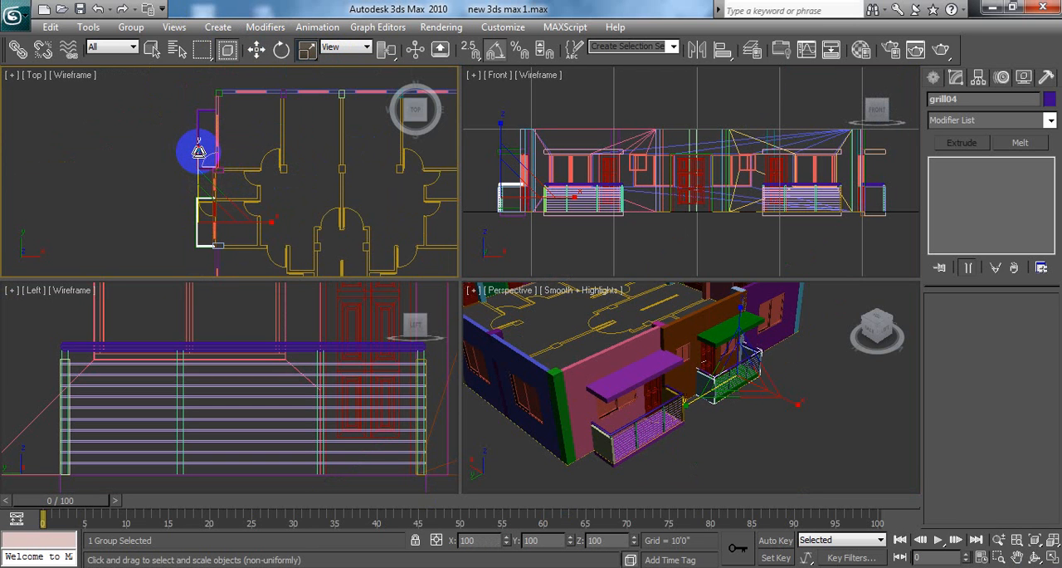
right_click(813, 375)
left_click(788, 421)
scroll(775, 429, "up", 5)
middle_click_drag(771, 425, 772, 486)
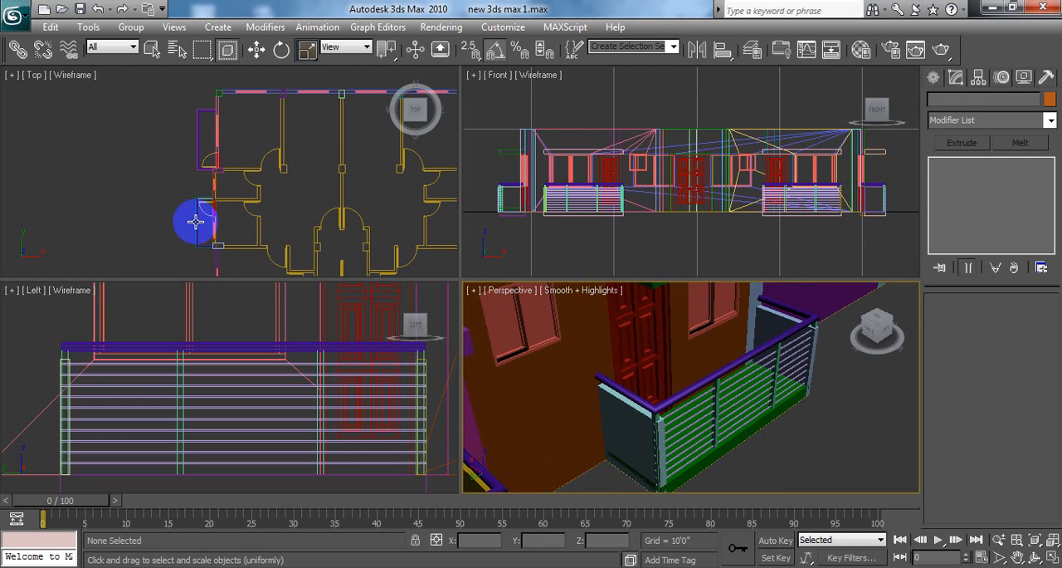
Step: Scale grill04 on the smaller side balcony non-uniformly to 99% along Y in the Top viewport, and deselect it
left_click(196, 221)
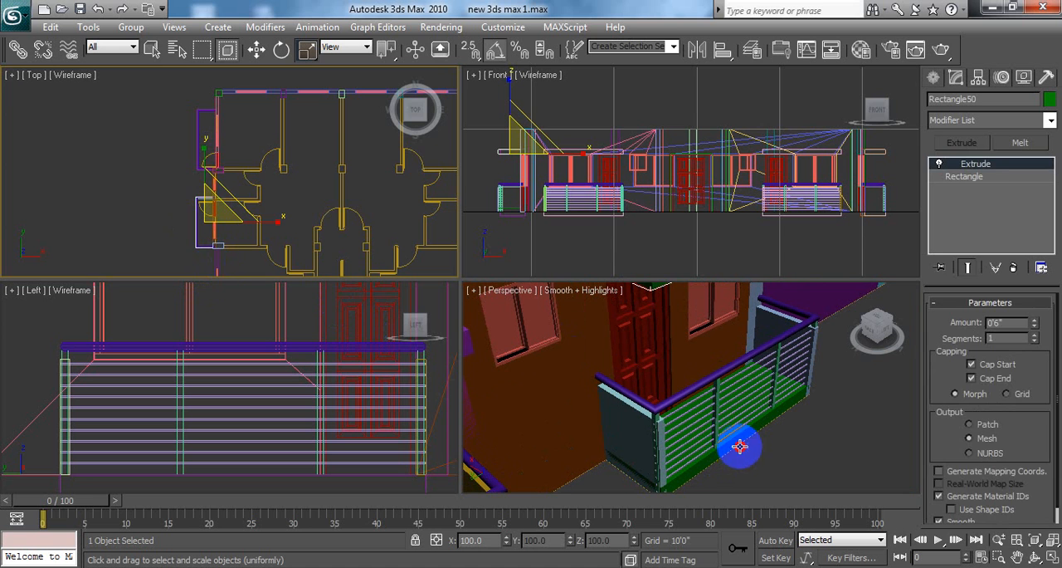
left_click(697, 387)
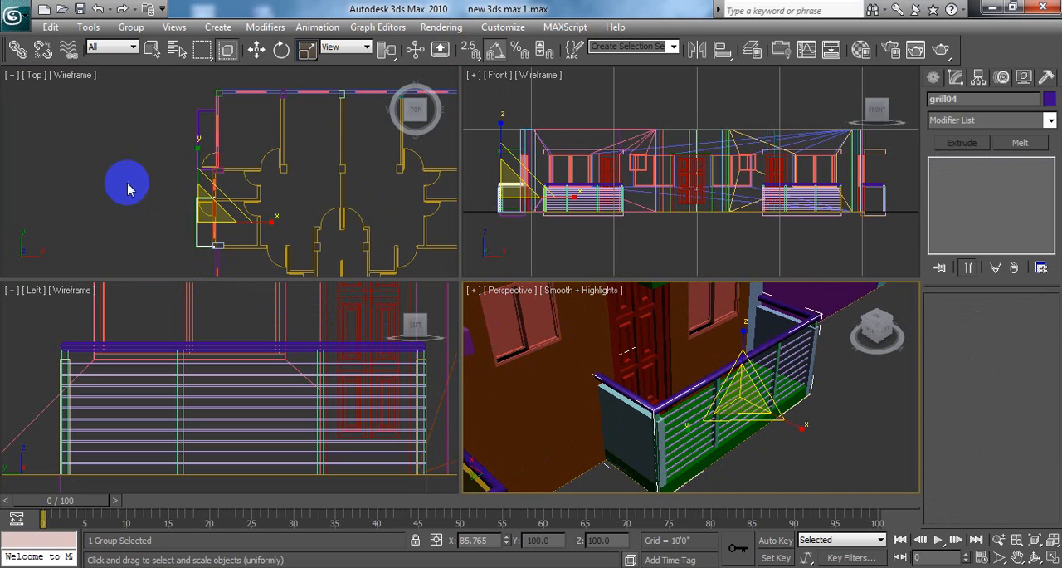
key("r")
middle_click(154, 195)
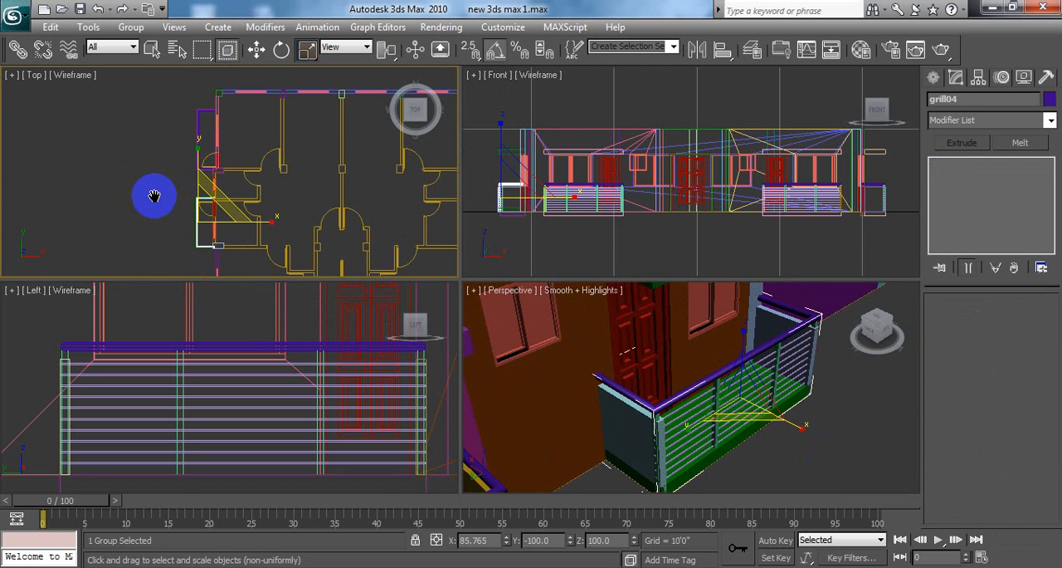
middle_click_drag(153, 196, 152, 205)
left_click(1052, 557)
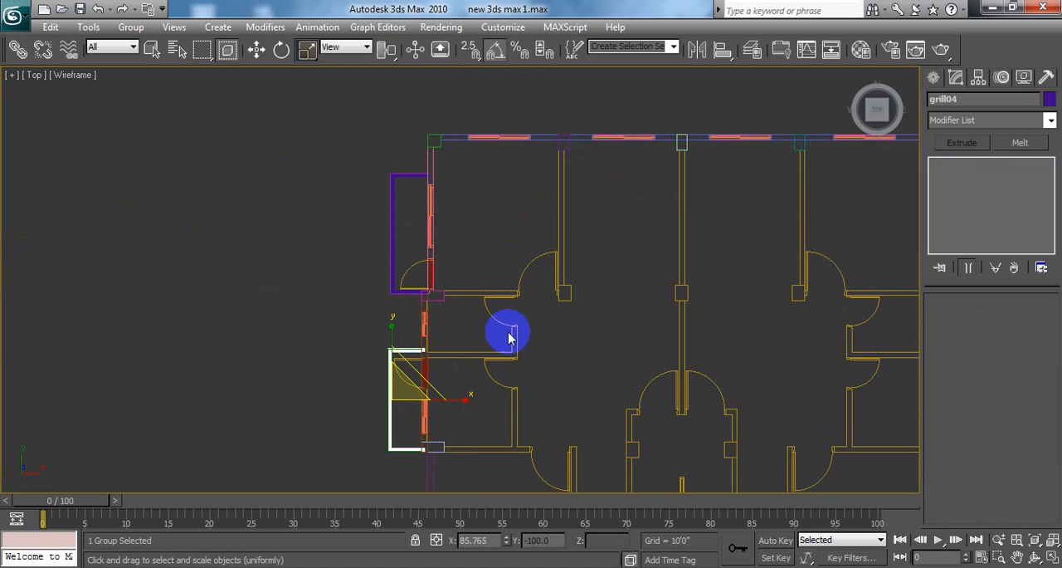
middle_click_drag(552, 286, 588, 229)
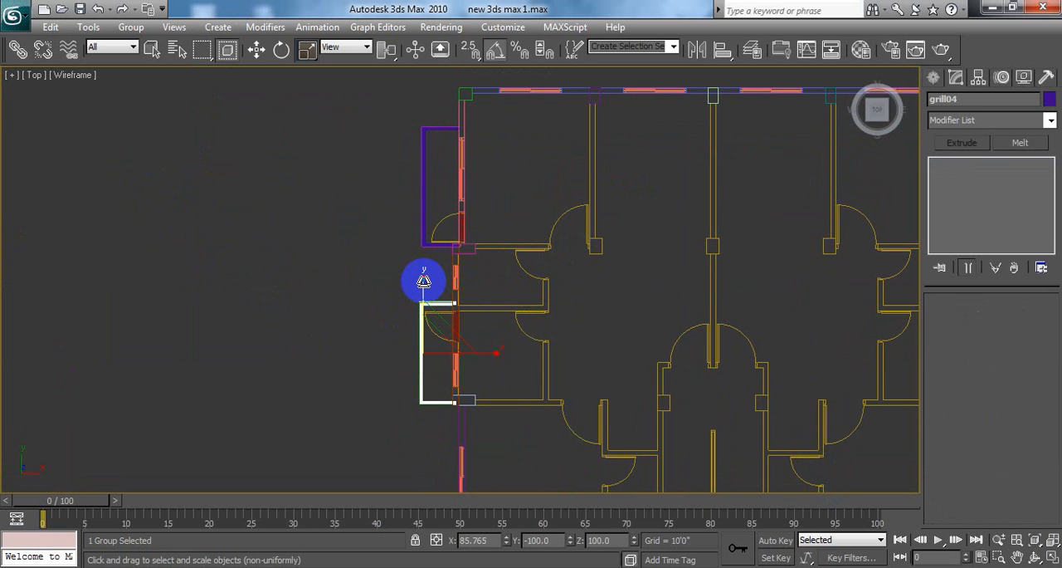
left_click_drag(424, 281, 424, 279)
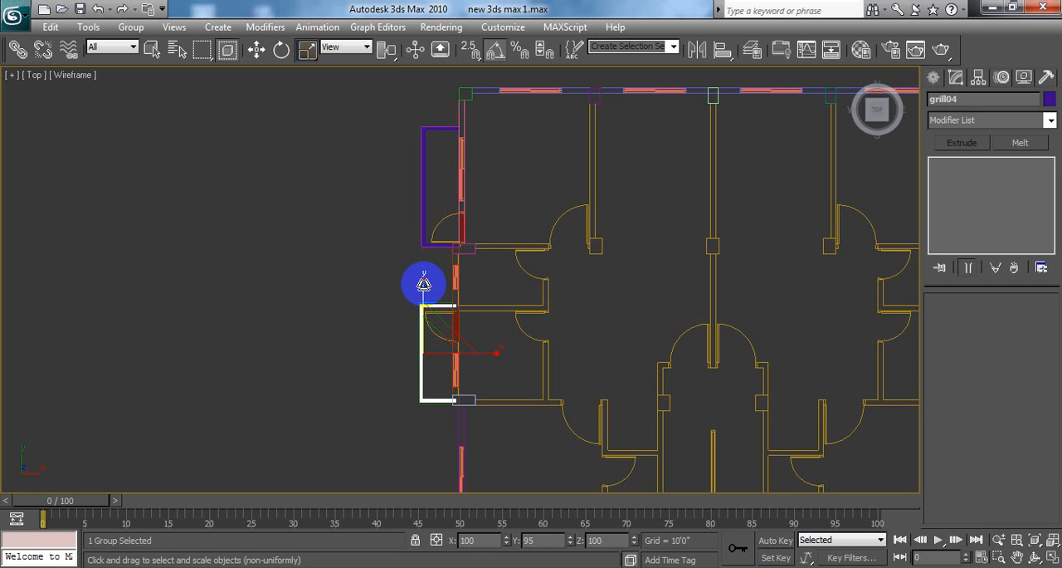
left_click_drag(424, 283, 424, 278)
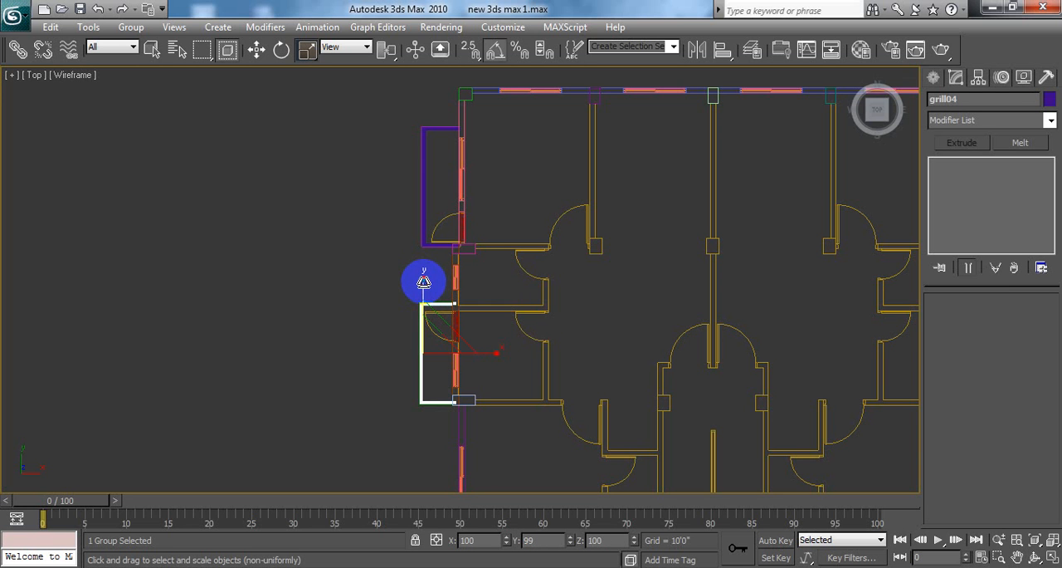
left_click_drag(424, 282, 346, 275)
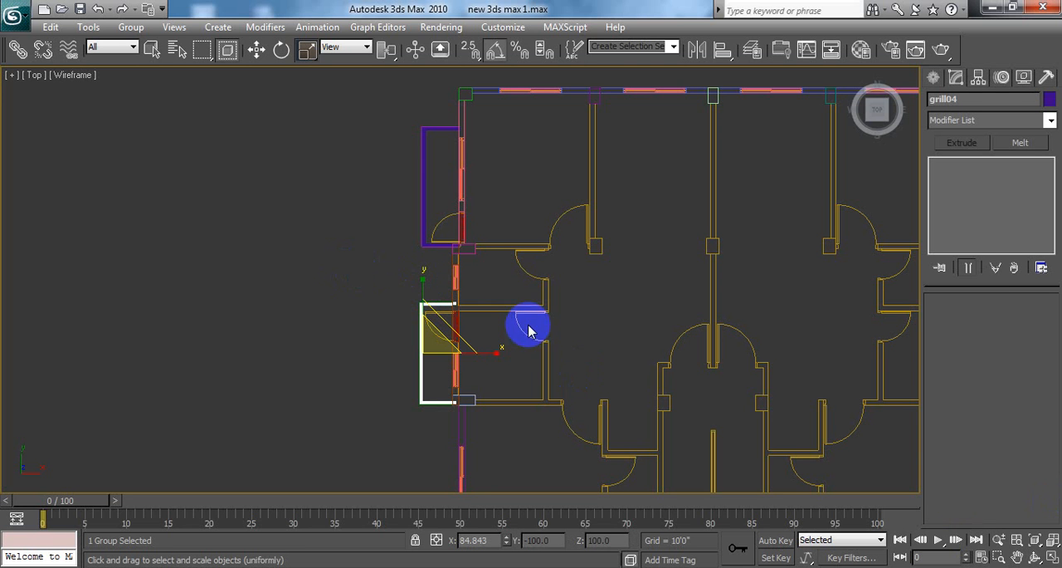
left_click(320, 252)
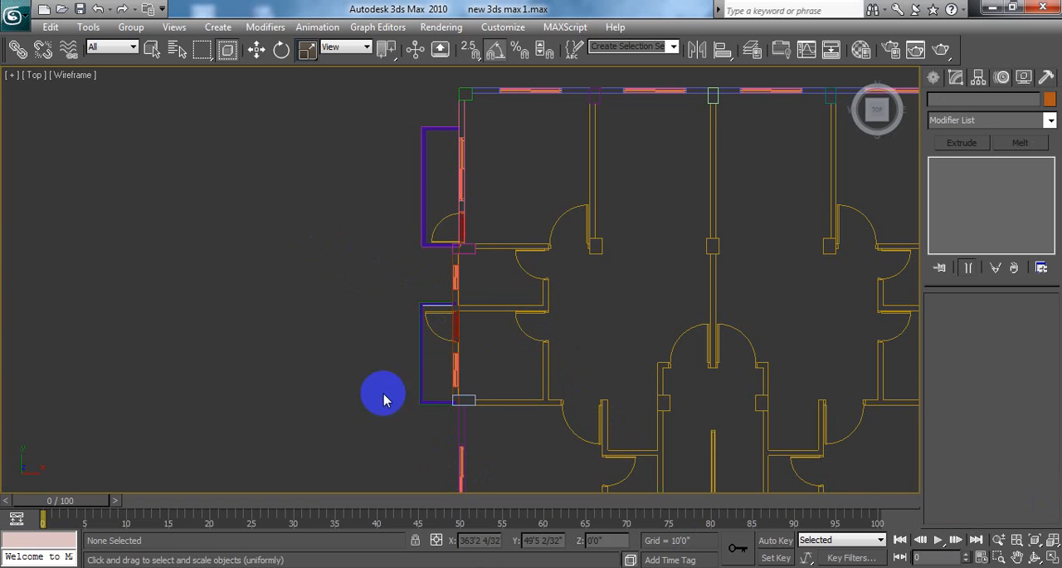
Step: Check the scaled railing's fit against the smaller side balcony's slab and end walls in the Perspective viewport
left_click(1052, 558)
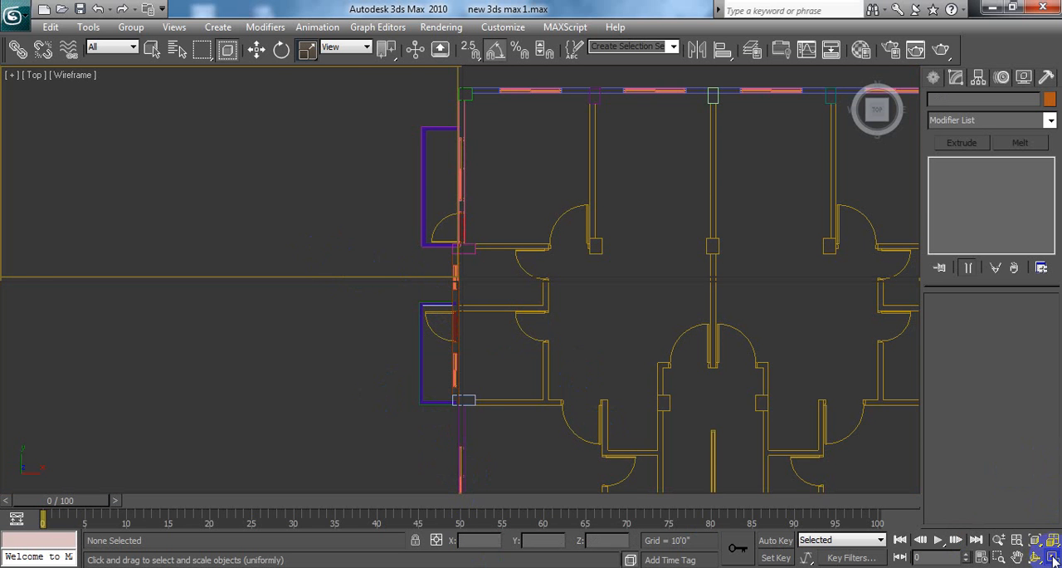
left_click(778, 445)
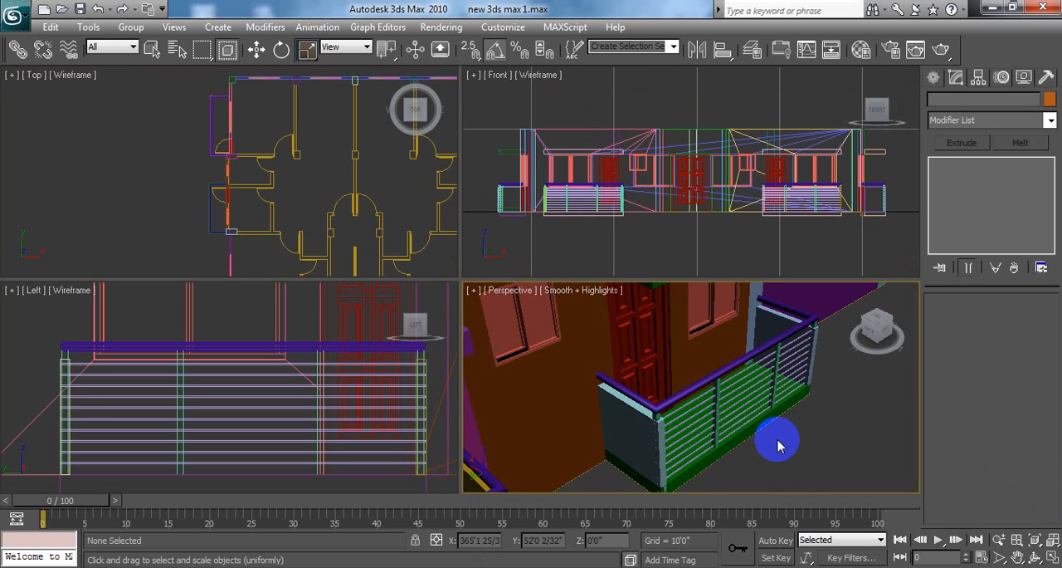
middle_click_drag(778, 441, 716, 404)
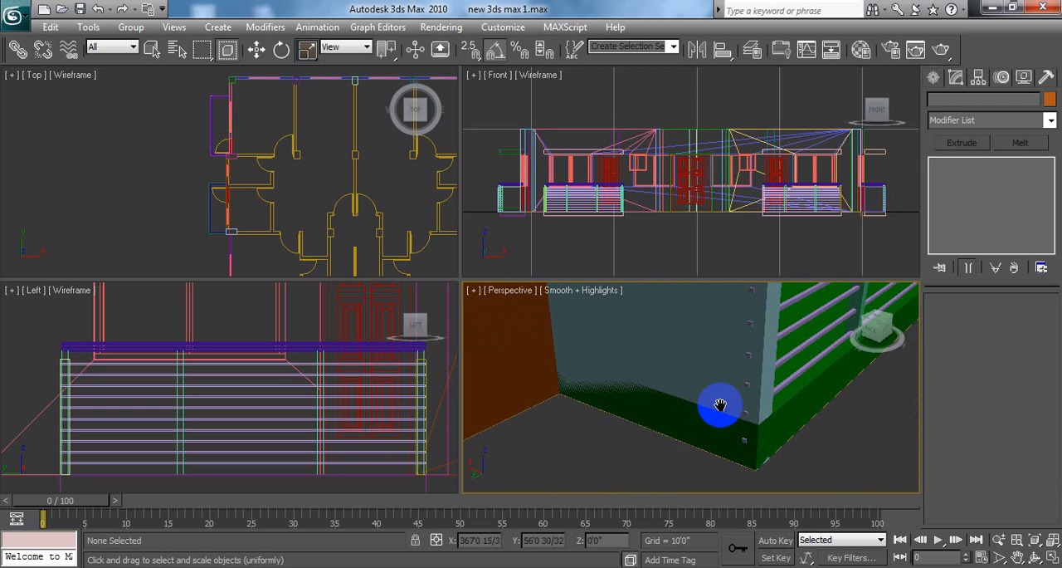
scroll(749, 434, "down", 10)
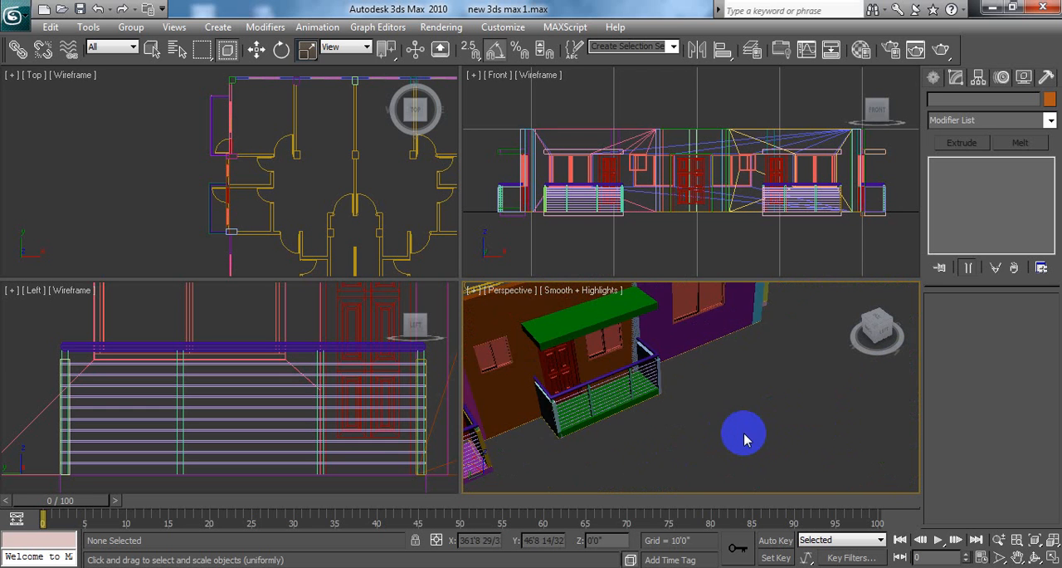
middle_click_drag(679, 433, 654, 415, "alt")
middle_click_drag(627, 344, 673, 384)
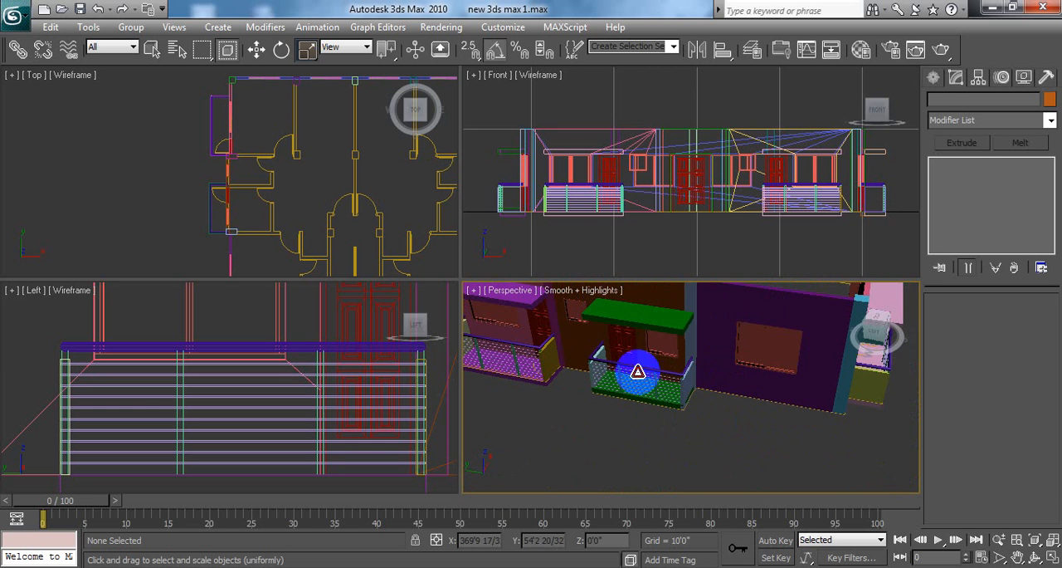
Step: Move grill04 on the smaller side balcony about 0.25" along negative Y in the Top viewport, and deselect it
left_click(638, 372)
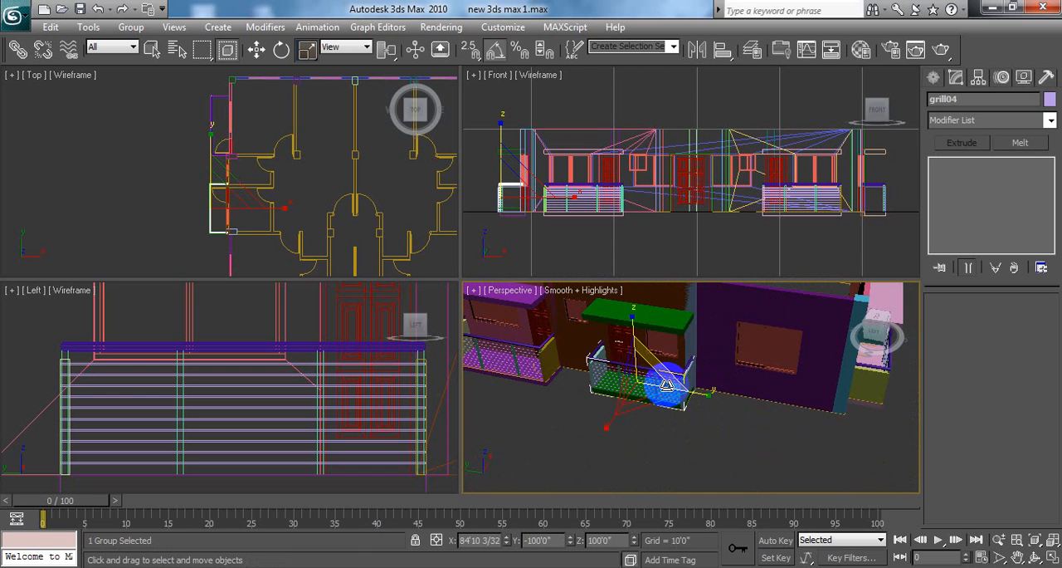
key("w")
scroll(296, 177, "down", 2)
middle_click_drag(190, 171, 235, 186)
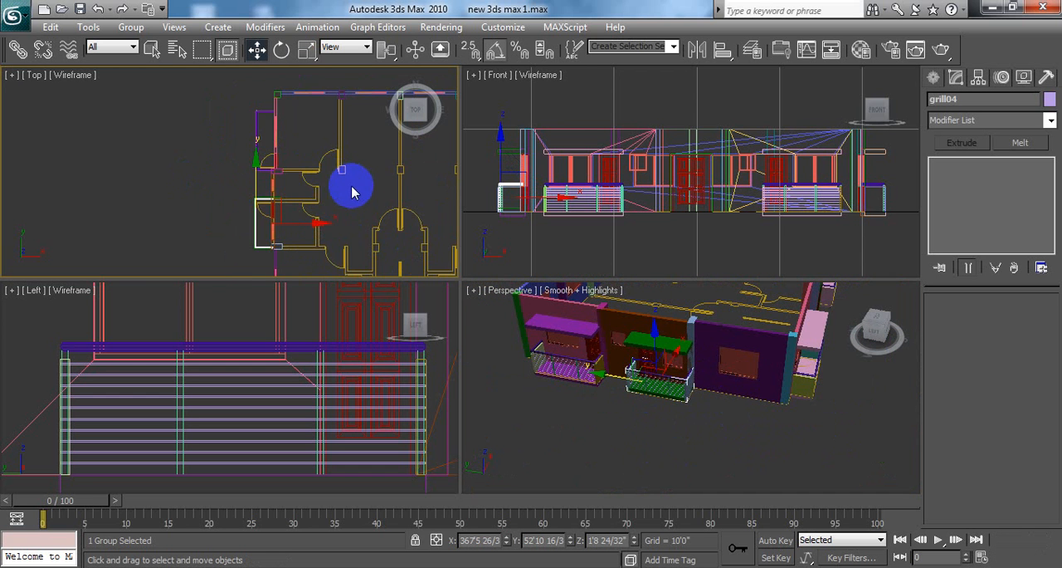
middle_click_drag(352, 192, 387, 181)
left_click(1054, 558)
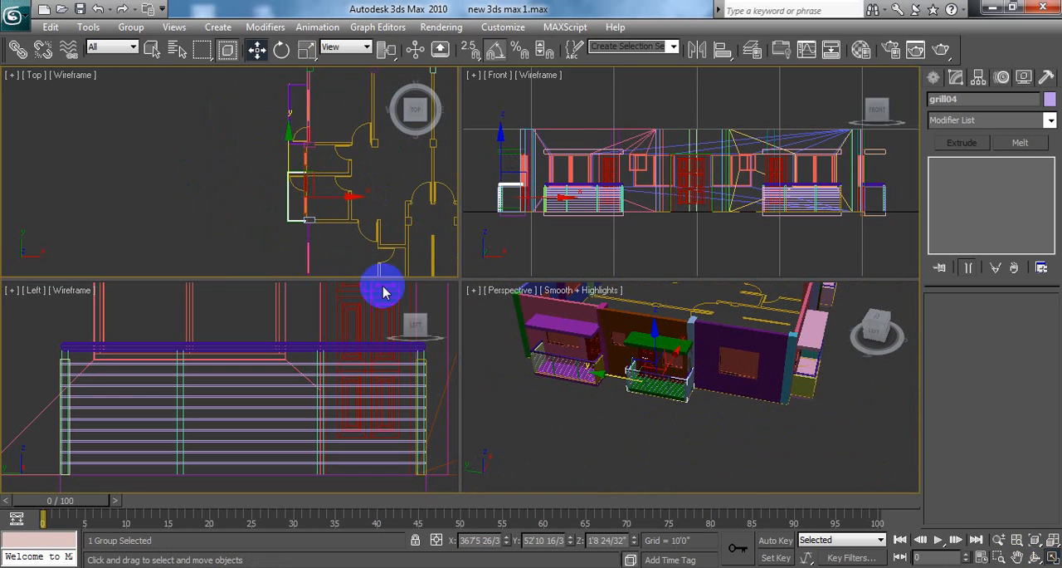
scroll(698, 389, "up", 2)
scroll(696, 390, "up", 4)
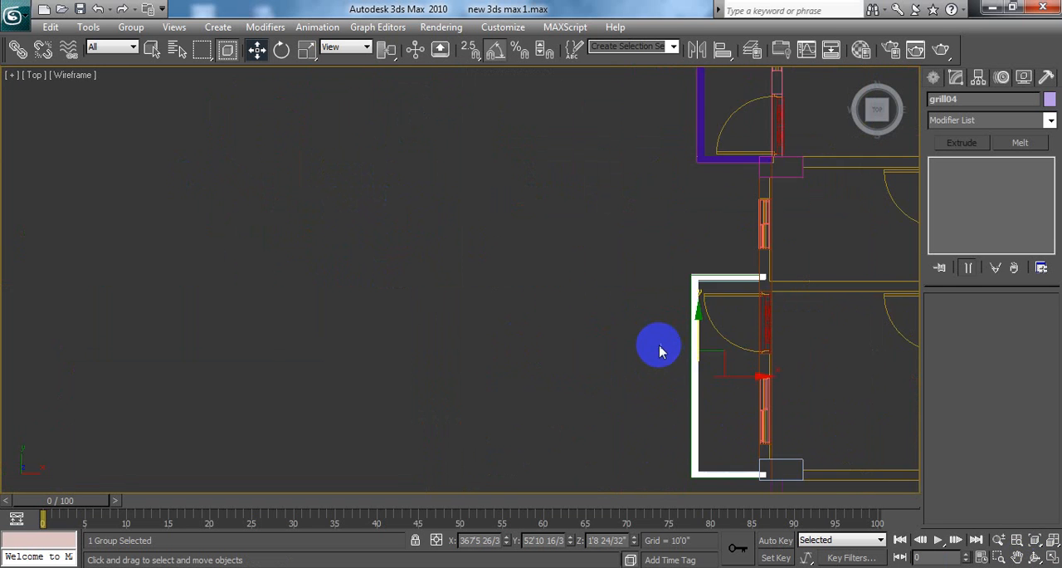
middle_click_drag(659, 346, 443, 282)
middle_click_drag(536, 294, 450, 209)
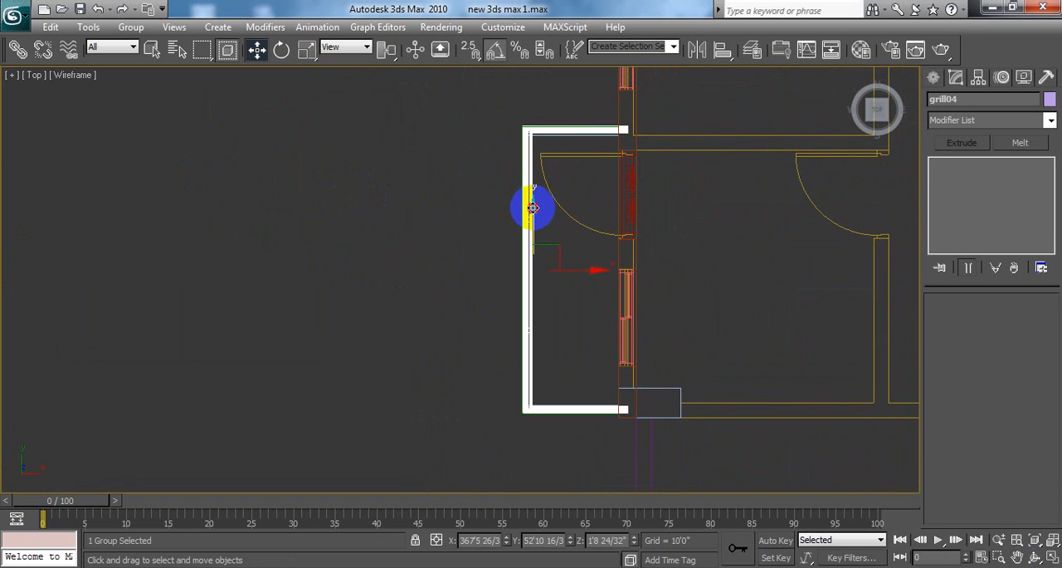
left_click_drag(532, 208, 539, 209)
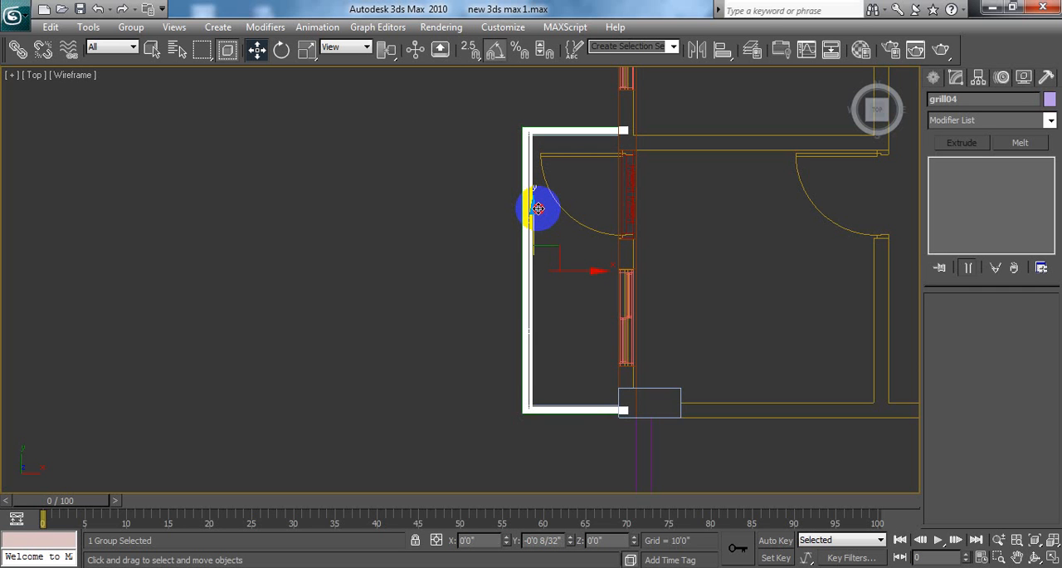
left_click(470, 222)
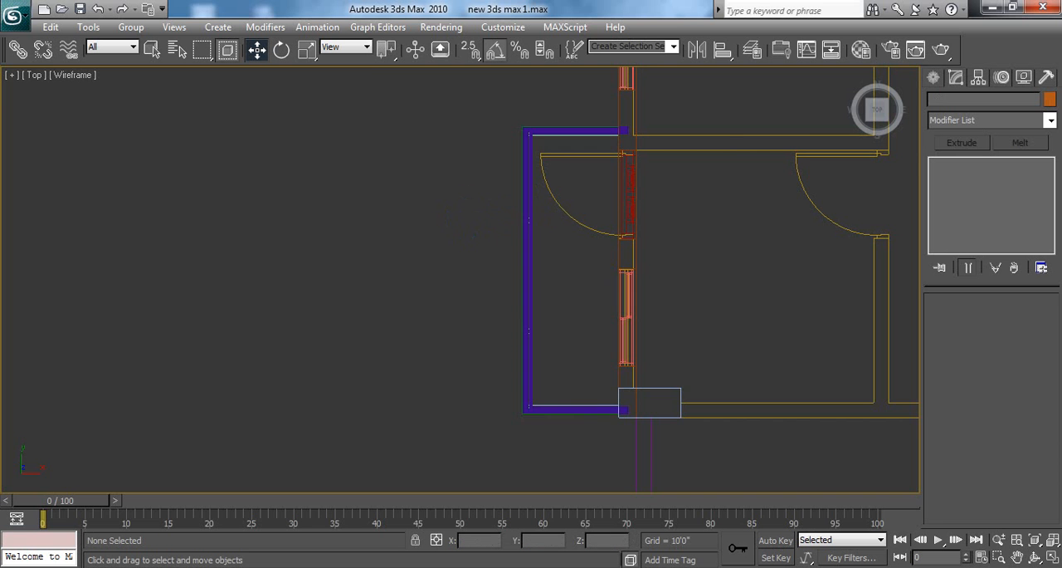
left_click(1052, 557)
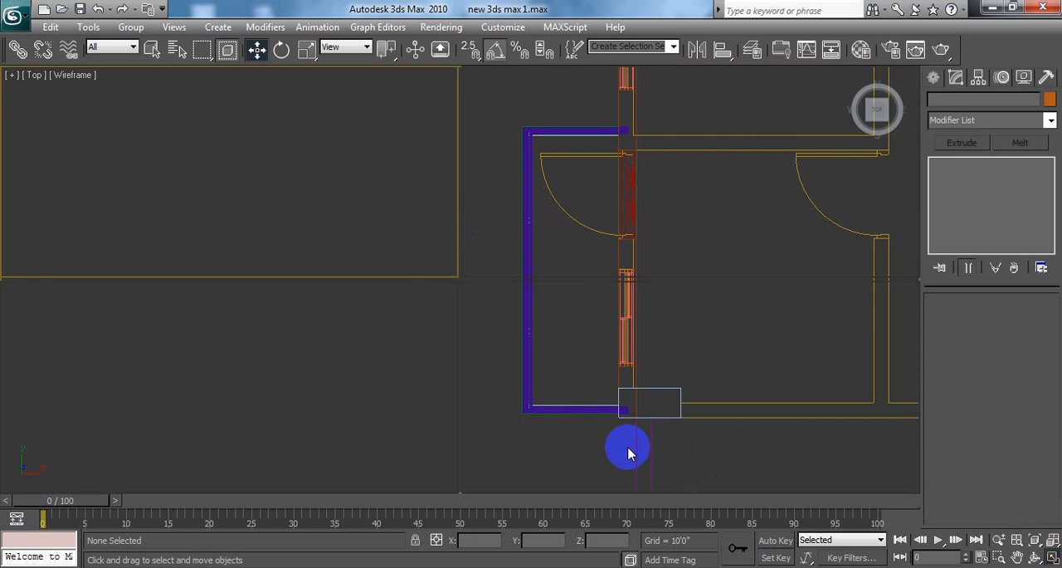
Step: Examine the front facade and its two railed balconies in the maximized Perspective viewport
left_click(593, 431)
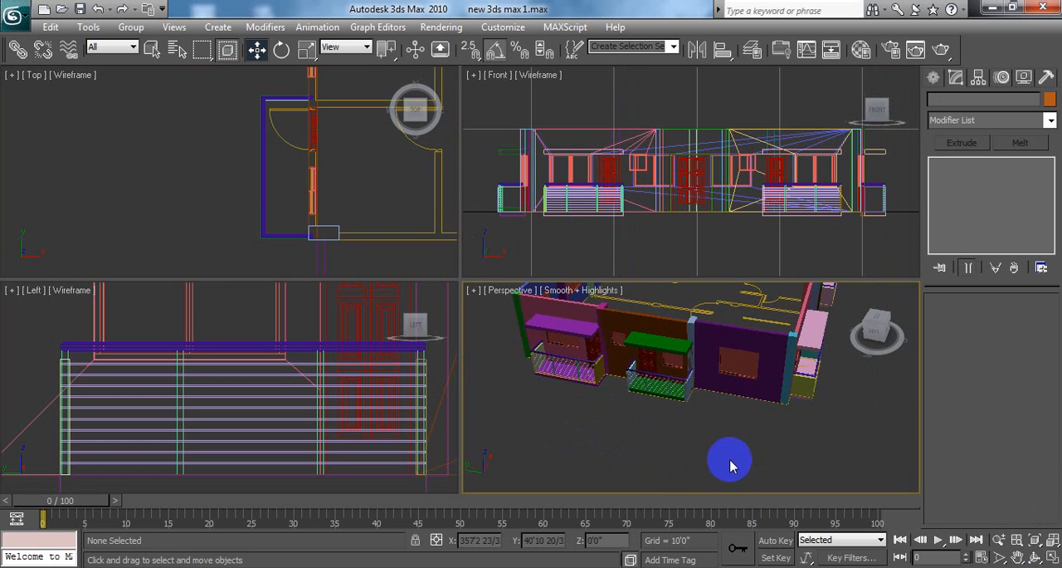
left_click(1051, 559)
middle_click_drag(723, 370, 694, 338, "alt")
middle_click_drag(694, 338, 619, 366)
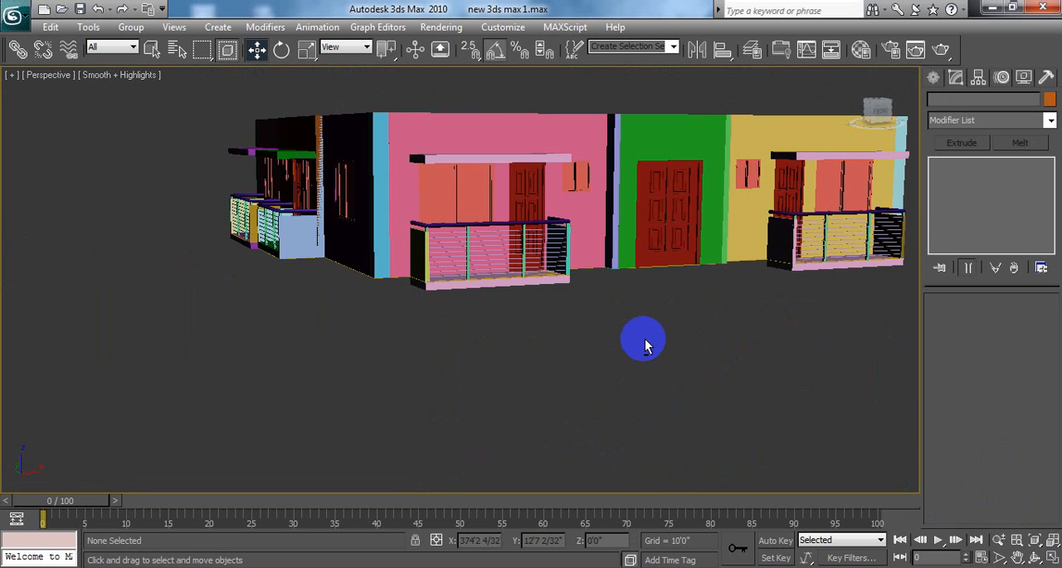
middle_click_drag(645, 341, 575, 376)
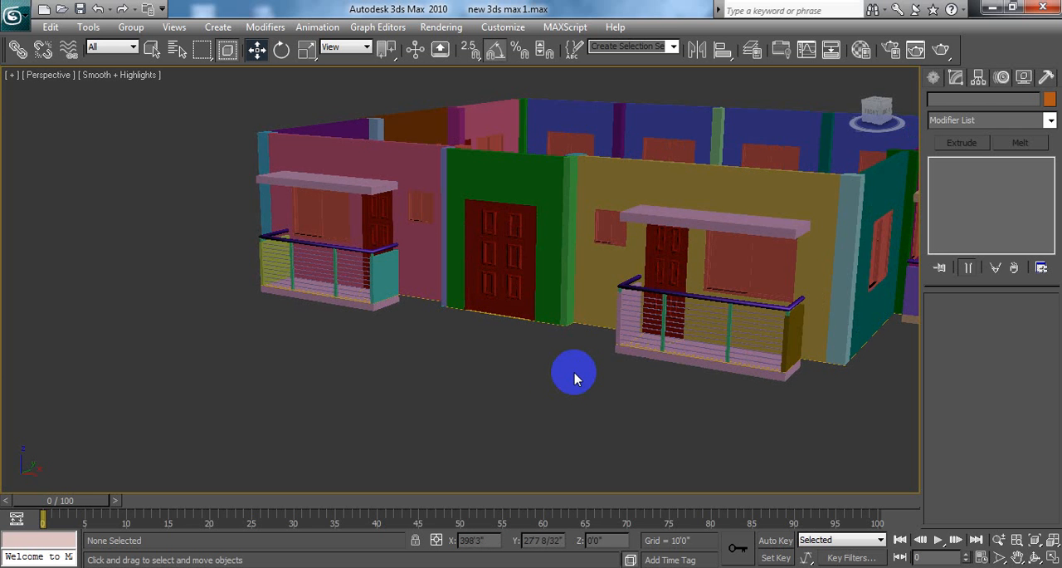
scroll(578, 380, "up", 1)
scroll(578, 380, "up", 5)
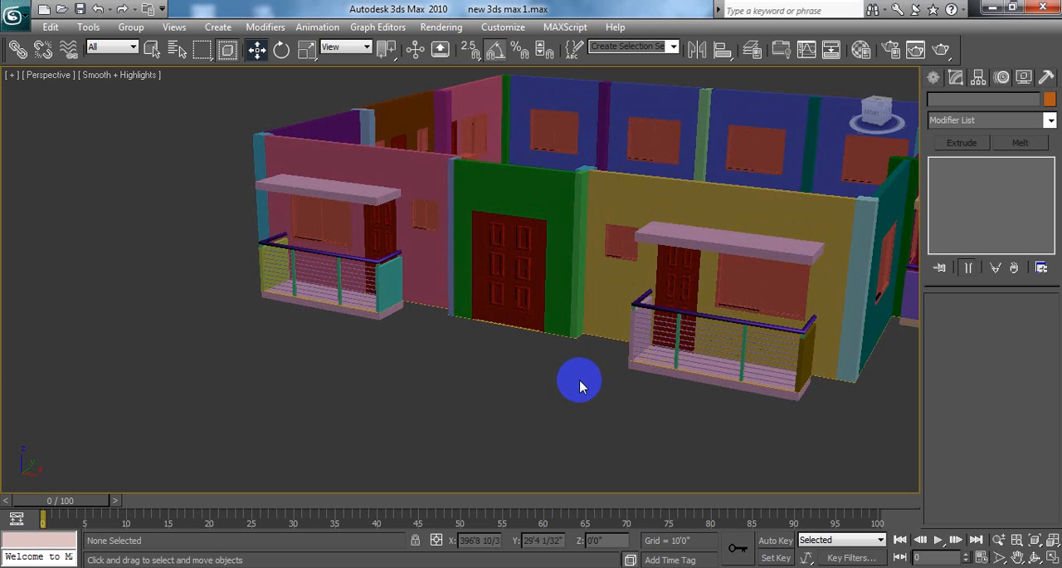
scroll(597, 394, "down", 1)
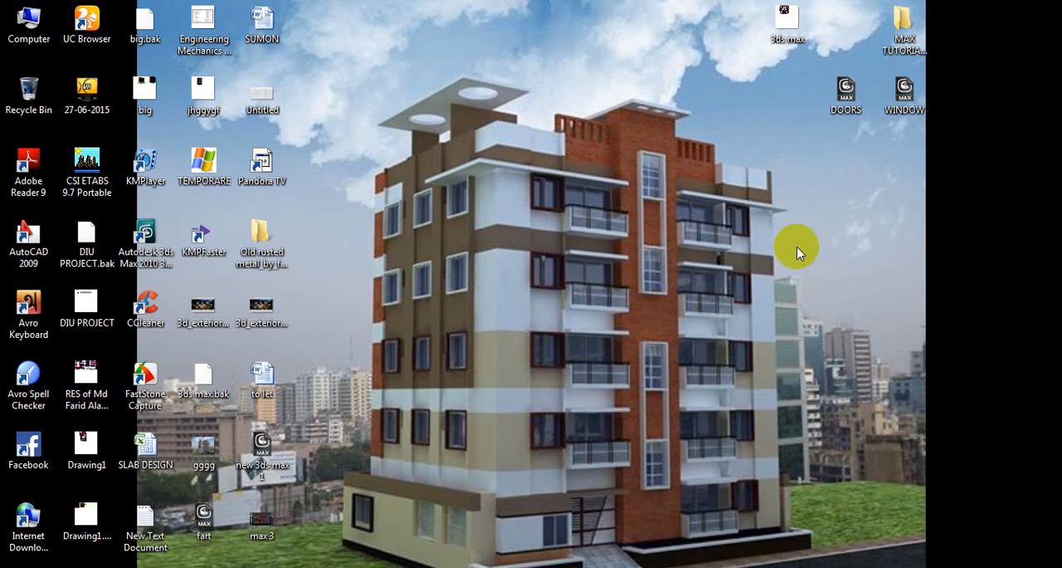
left_click(777, 284)
mouse_move(310, 567)
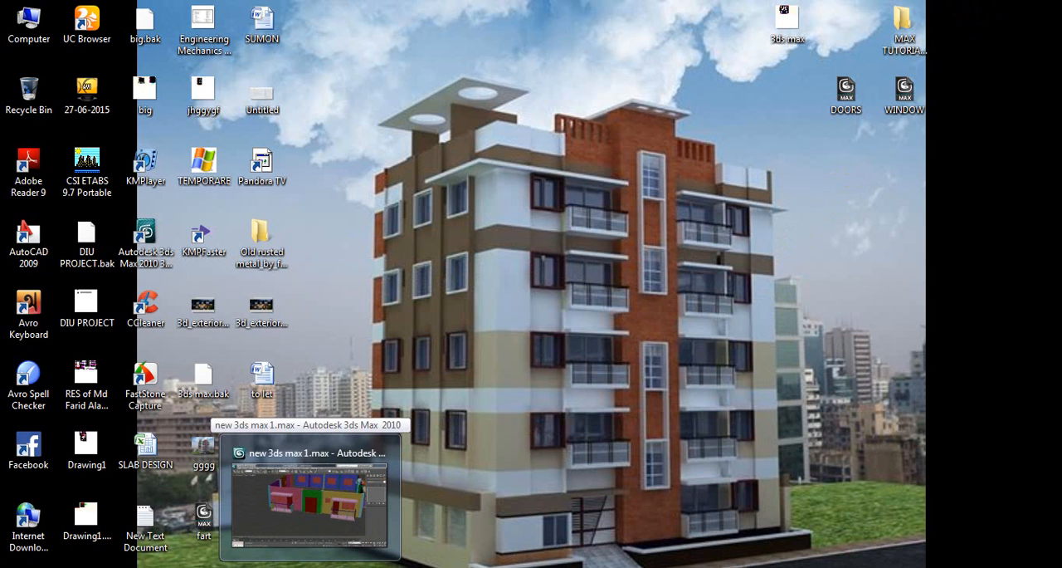
left_click(310, 566)
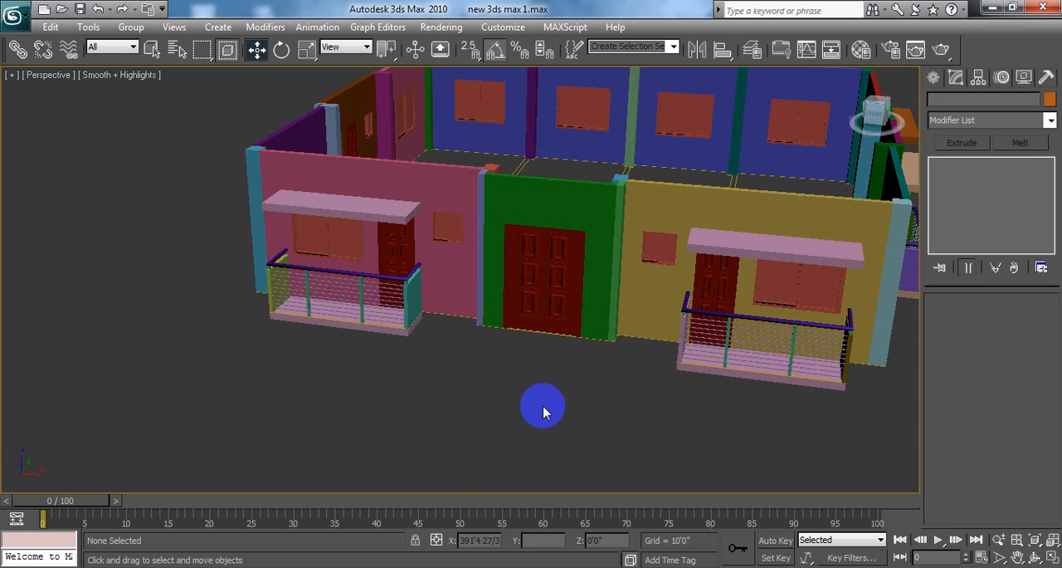
Step: Frame the whole house from the front in the Perspective viewport and save the scene file new 3ds max 1.max
middle_click_drag(526, 417, 482, 274, "alt")
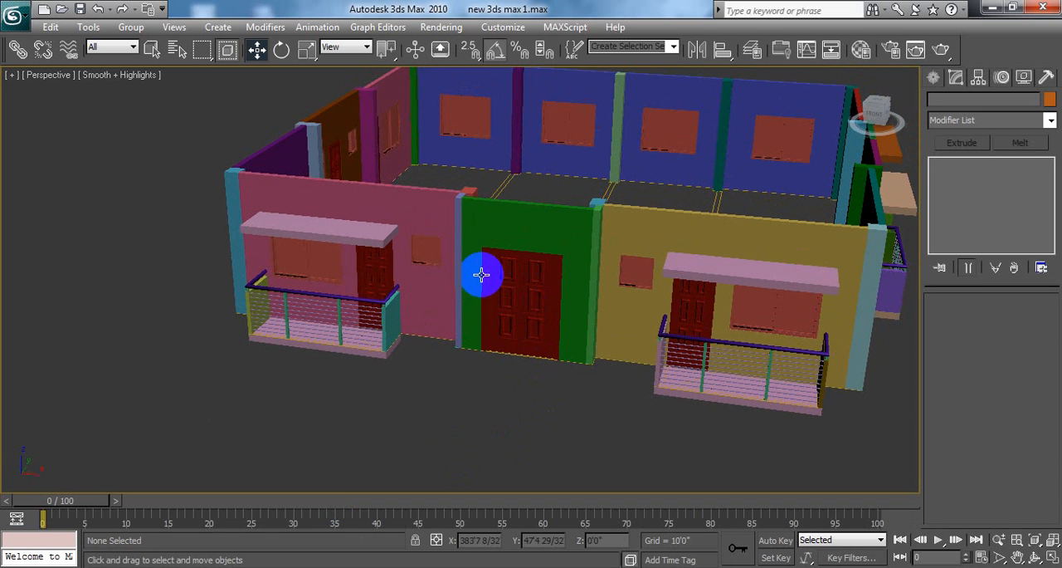
middle_click_drag(470, 403, 468, 397)
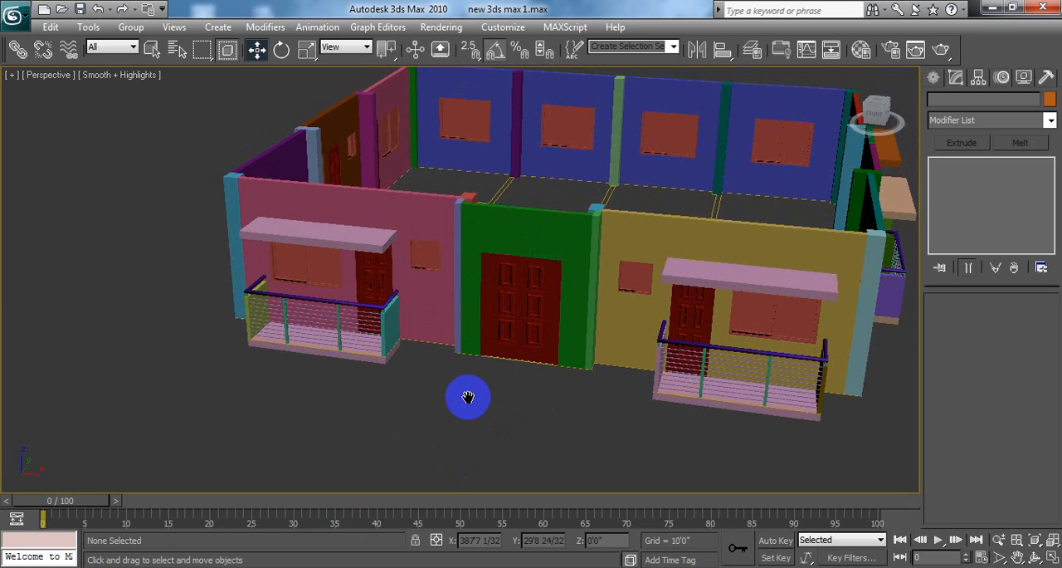
key("ctrl+s")
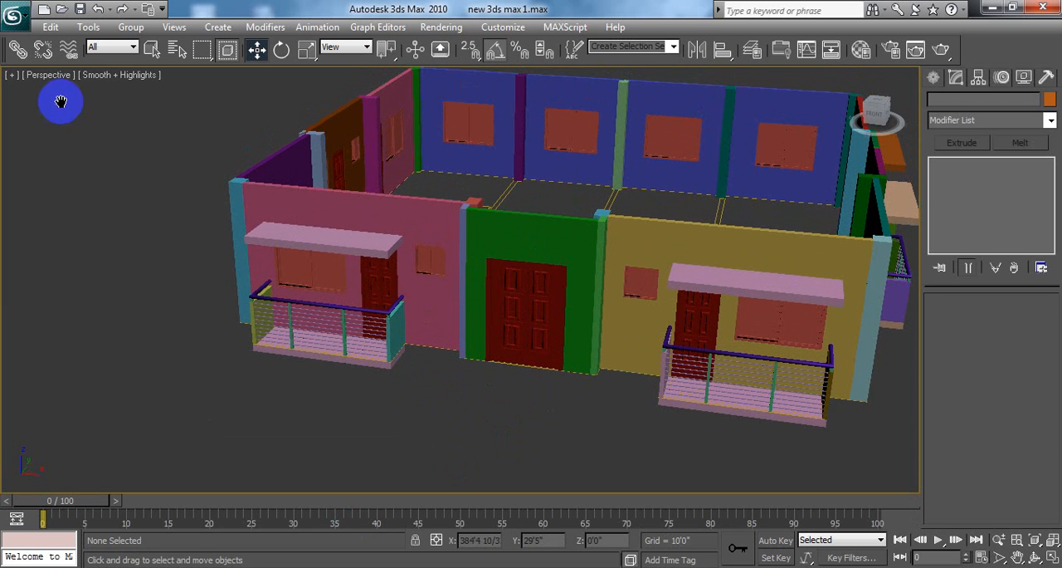
left_click(15, 17)
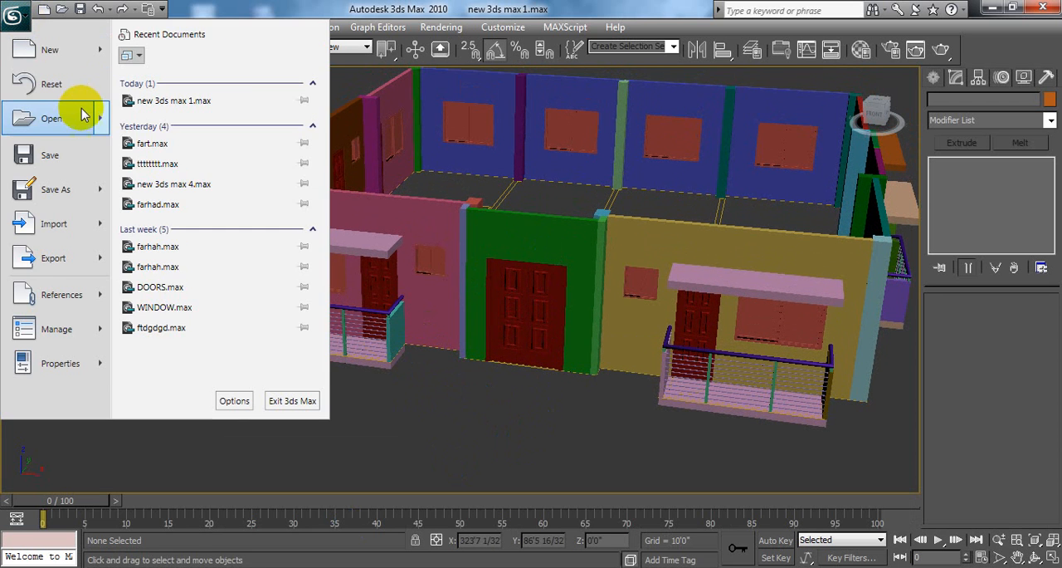
mouse_move(63, 133)
left_click(52, 154)
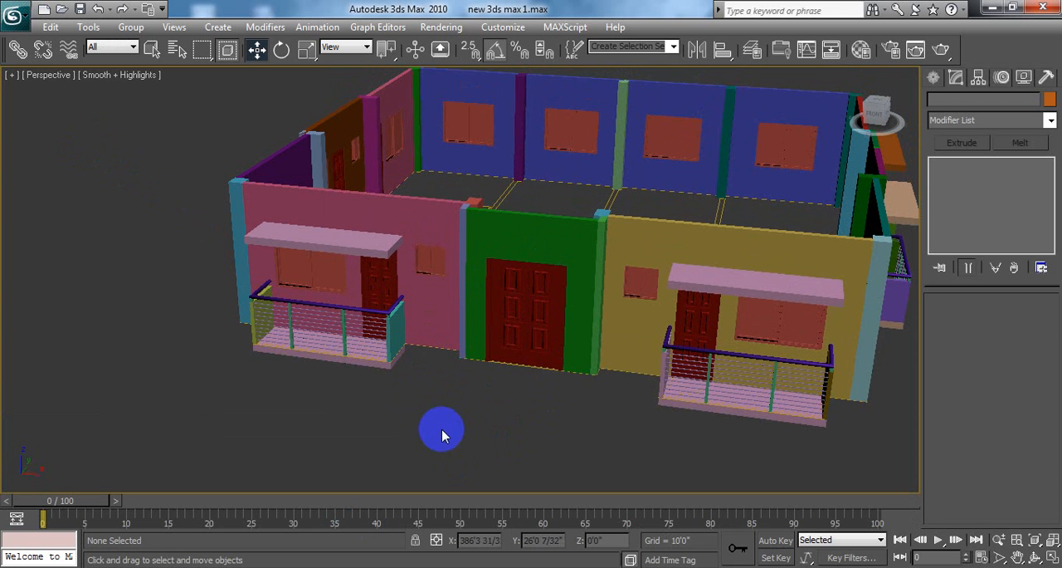
Step: Inspect the side facade's railed balconies, windows and corner columns, from a low view and from above the walls
middle_click_drag(452, 402, 421, 405)
middle_click_drag(833, 354, 456, 329)
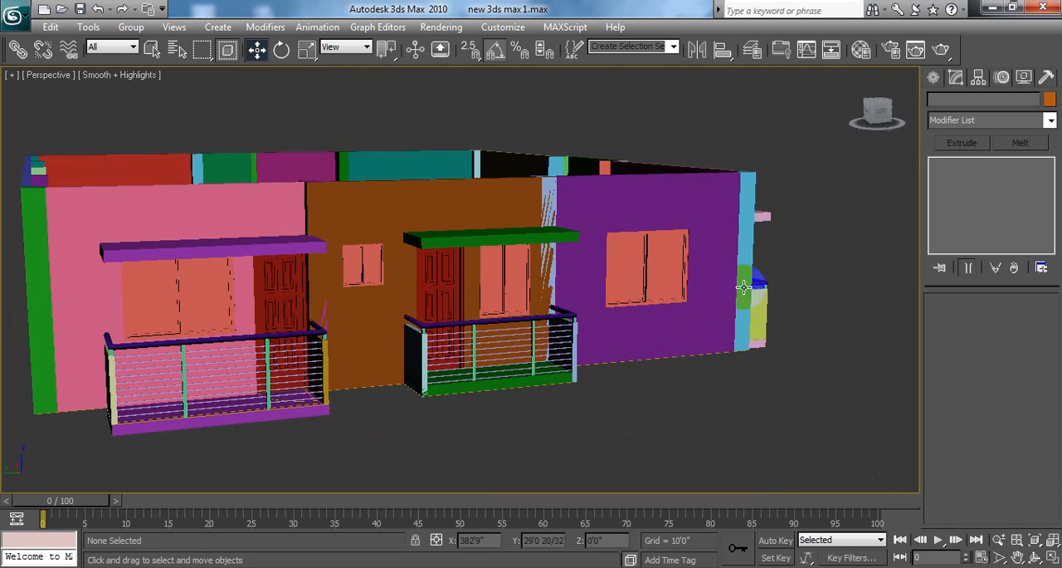
middle_click_drag(814, 218, 687, 334)
middle_click_drag(799, 258, 774, 323, "alt")
scroll(775, 324, "up", 3)
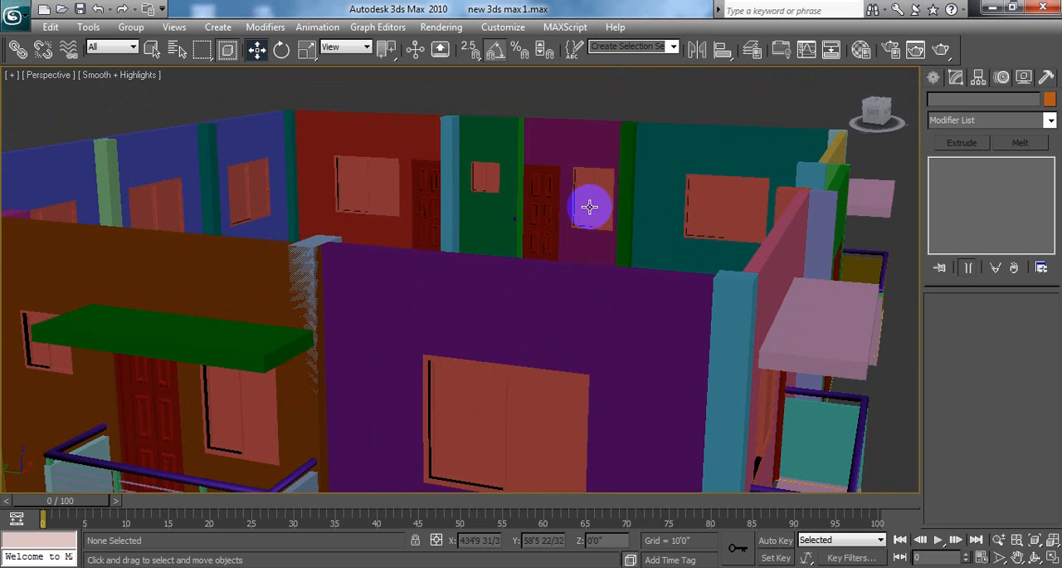
scroll(590, 206, "down", 5)
middle_click_drag(604, 130, 615, 184)
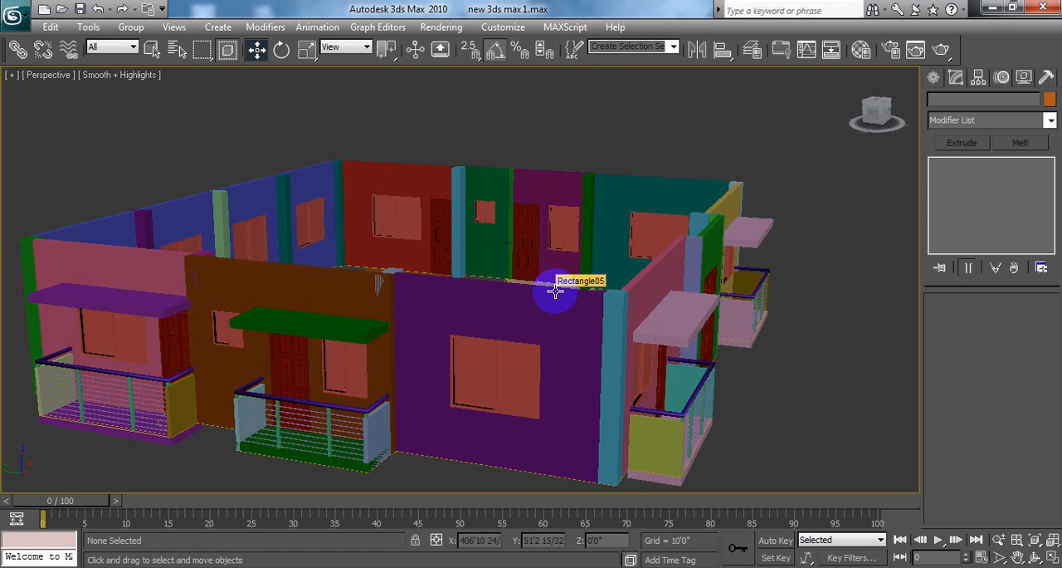
Step: Open the reference image gggg from the desktop in Windows Photo Viewer and examine a balcony railing and the projecting window frame beside it
left_click(992, 8)
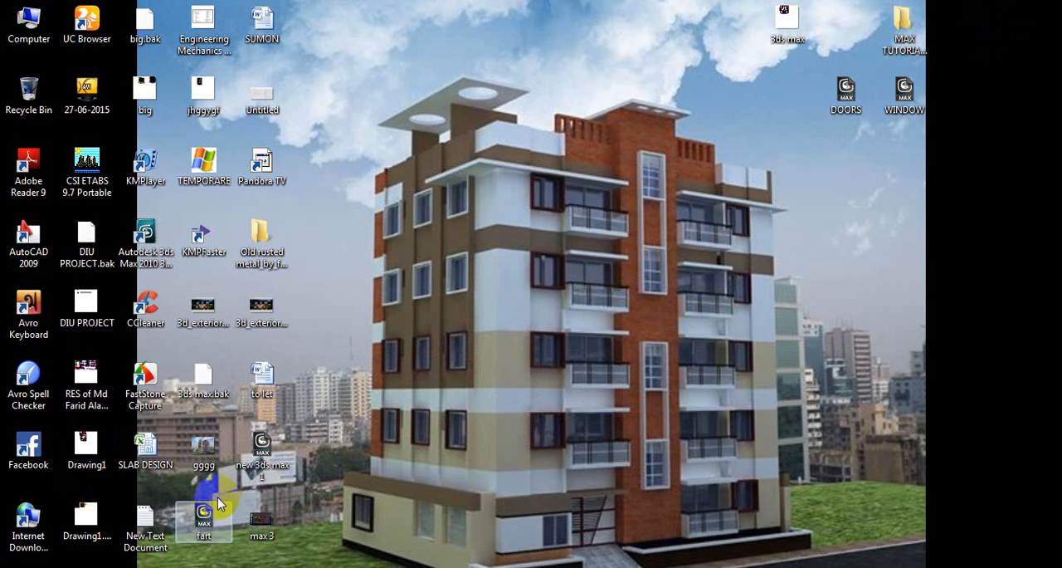
double_click(205, 454)
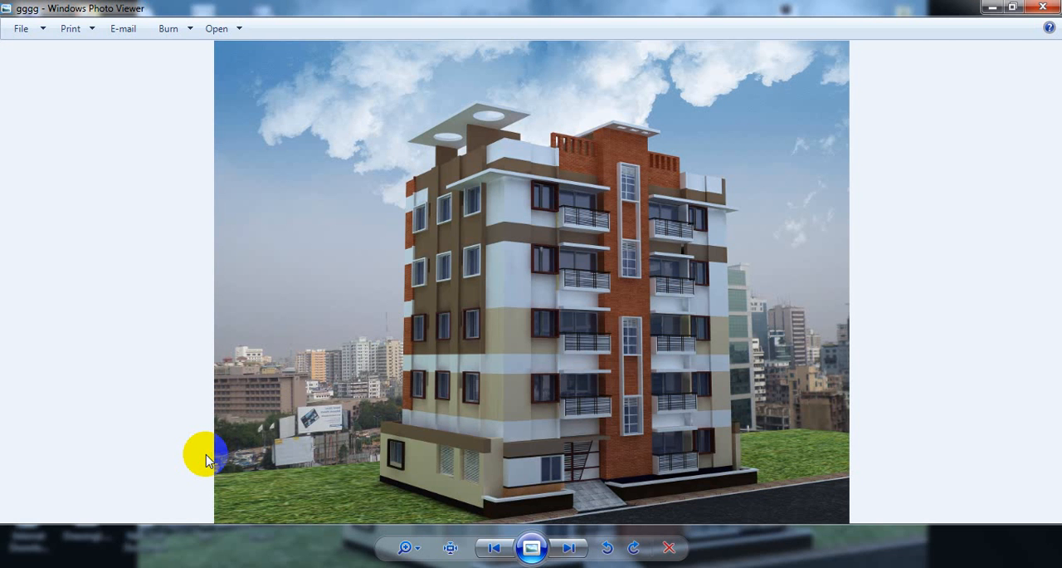
scroll(624, 435, "up", 1)
scroll(624, 435, "up", 1)
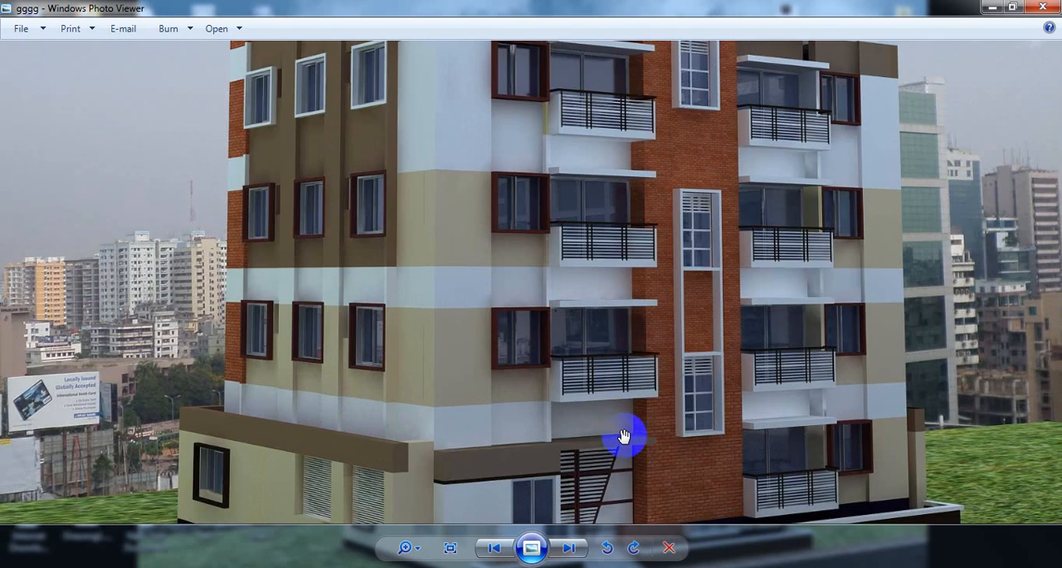
scroll(683, 390, "up", 2)
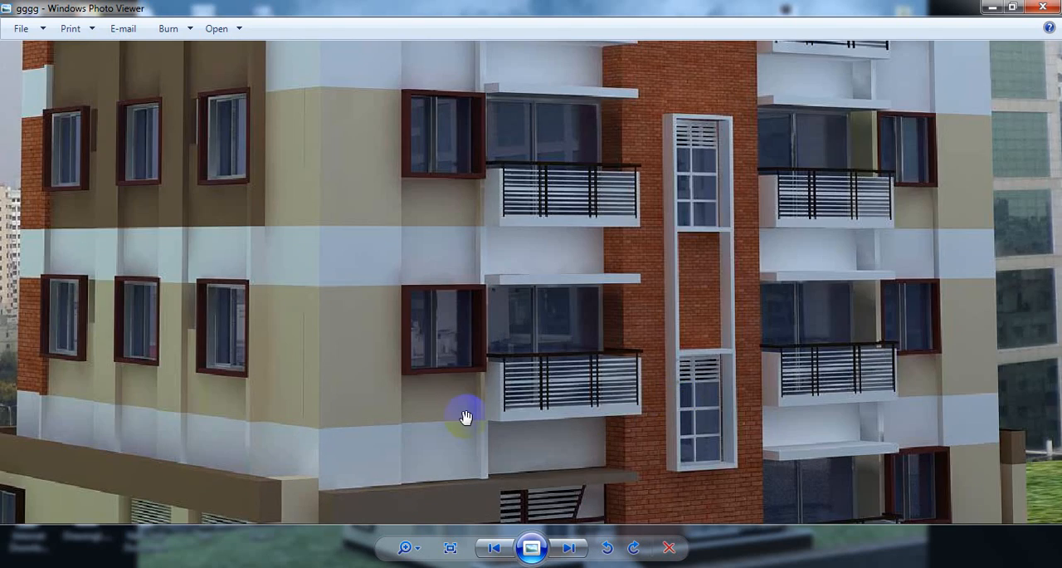
scroll(472, 386, "up", 3)
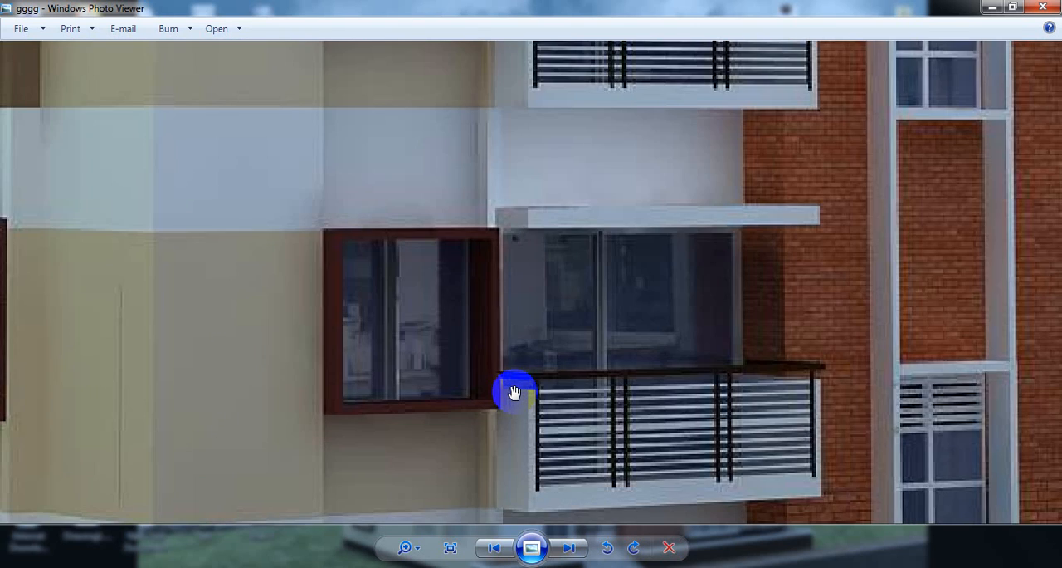
scroll(509, 392, "down", 2)
scroll(479, 390, "up", 1)
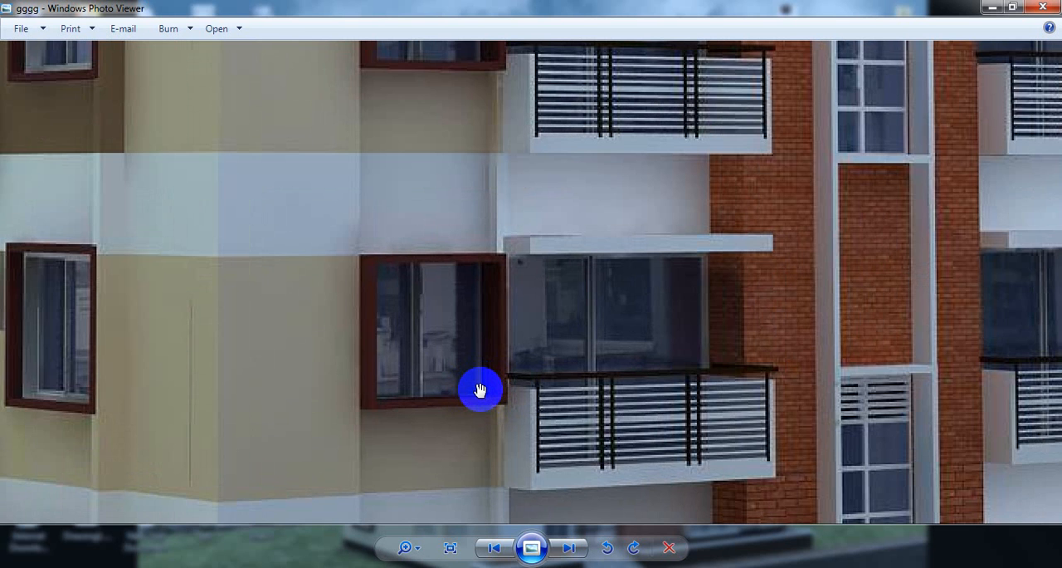
scroll(480, 390, "up", 1)
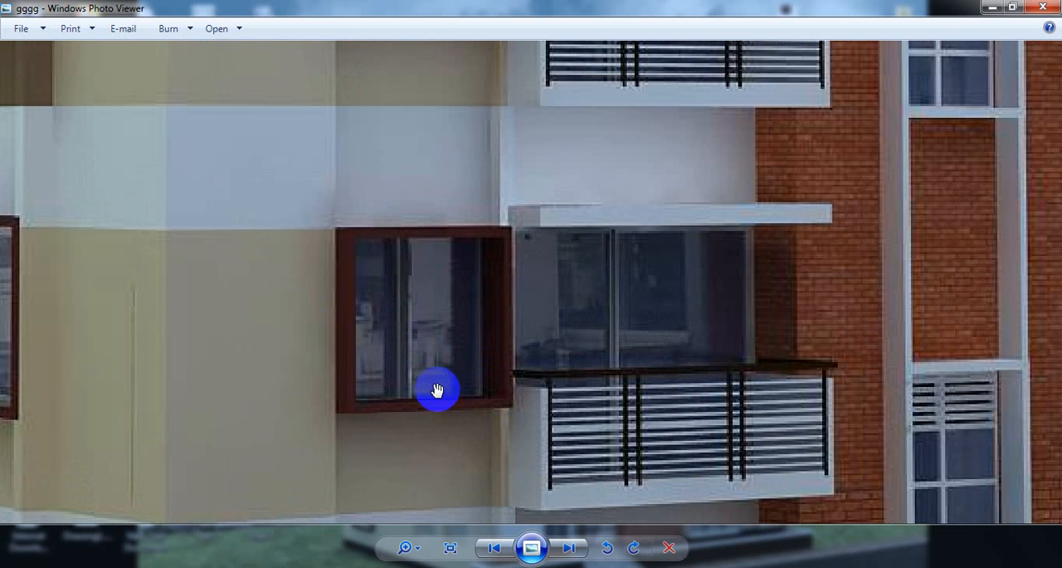
Step: Examine the window frames and wall bands across the reference building's facades, and switch back to 3ds Max
scroll(431, 384, "down", 3)
scroll(224, 342, "up", 2)
scroll(224, 342, "down", 3)
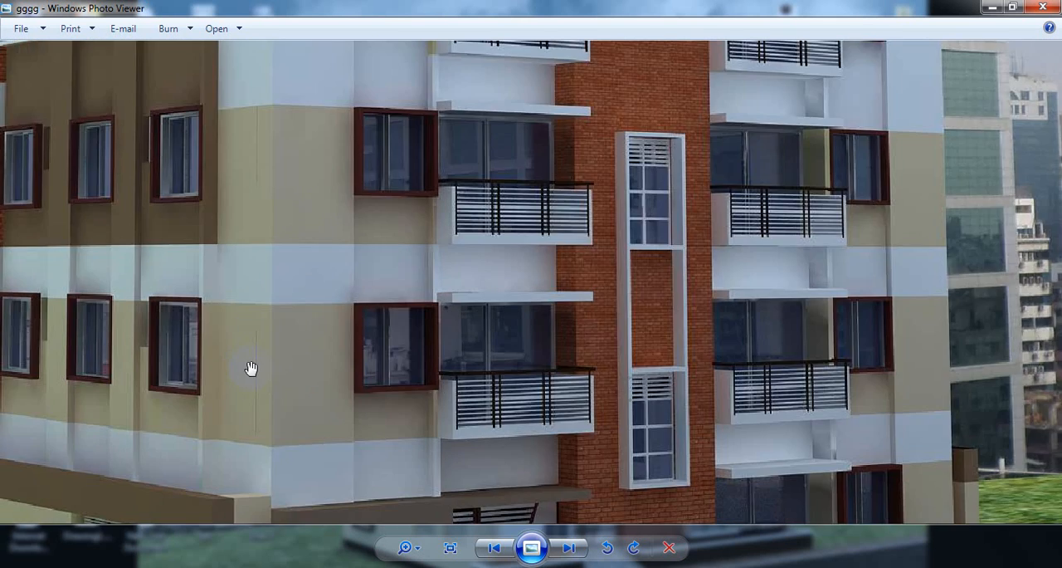
scroll(351, 380, "down", 2)
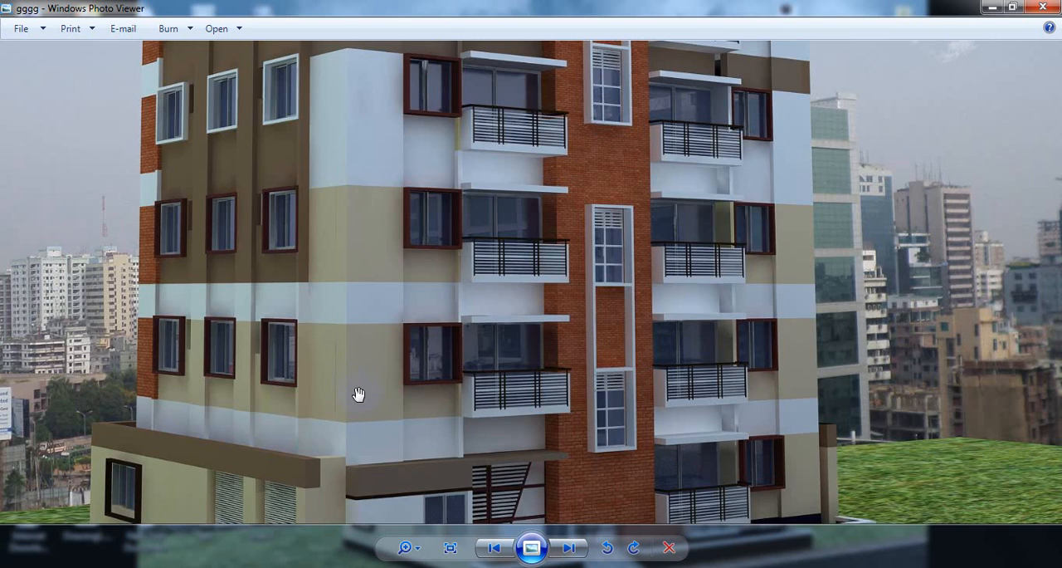
scroll(359, 393, "down", 4)
scroll(527, 467, "up", 4)
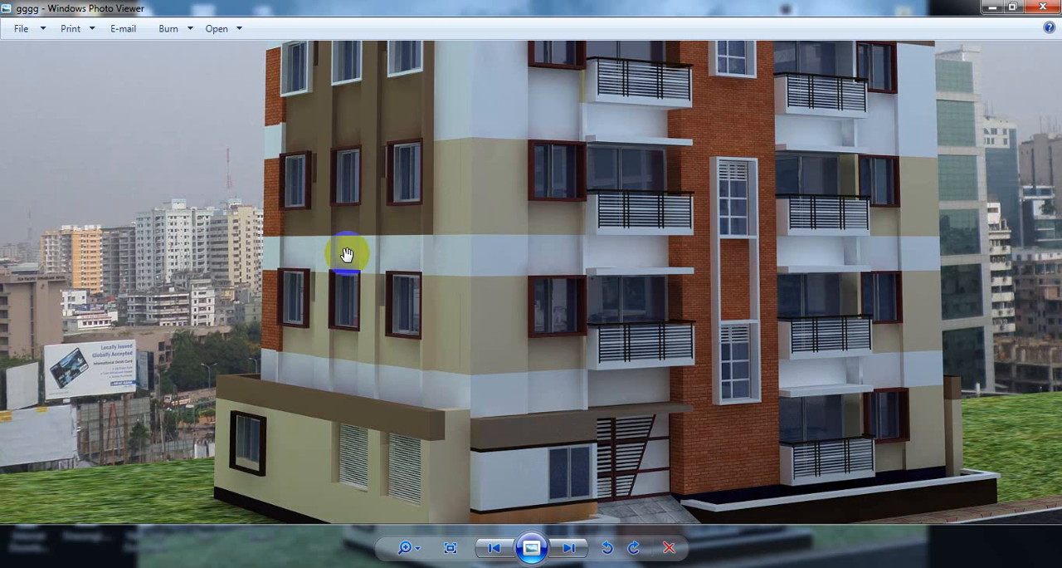
scroll(346, 254, "down", 4)
left_click(993, 8)
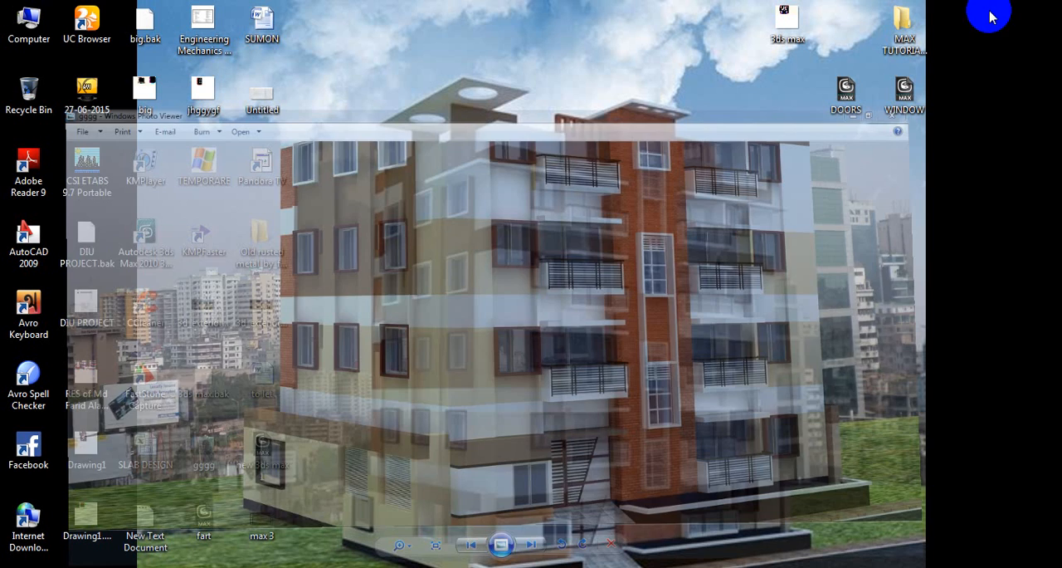
left_click(325, 566)
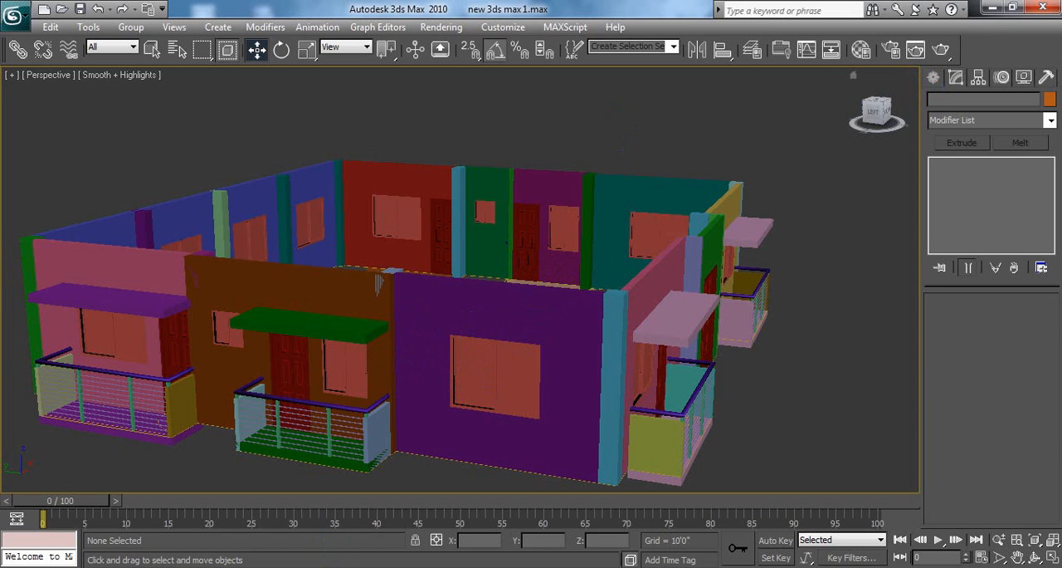
Step: Reopen the reference image gggg from the desktop, examine its window frames, wall bands and balconies closely, and switch back to 3ds Max
left_click(993, 7)
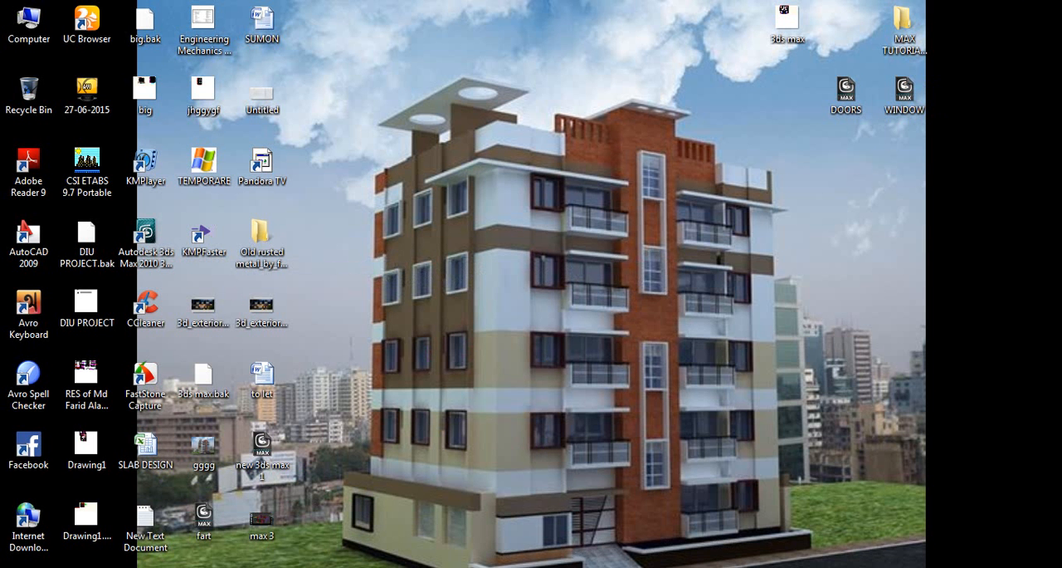
double_click(207, 444)
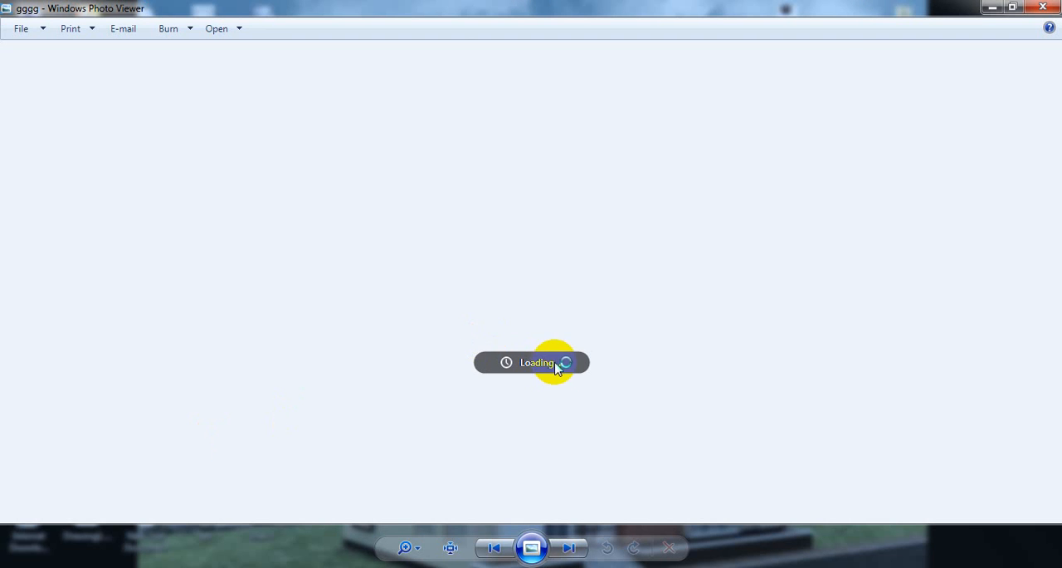
scroll(551, 365, "up", 5)
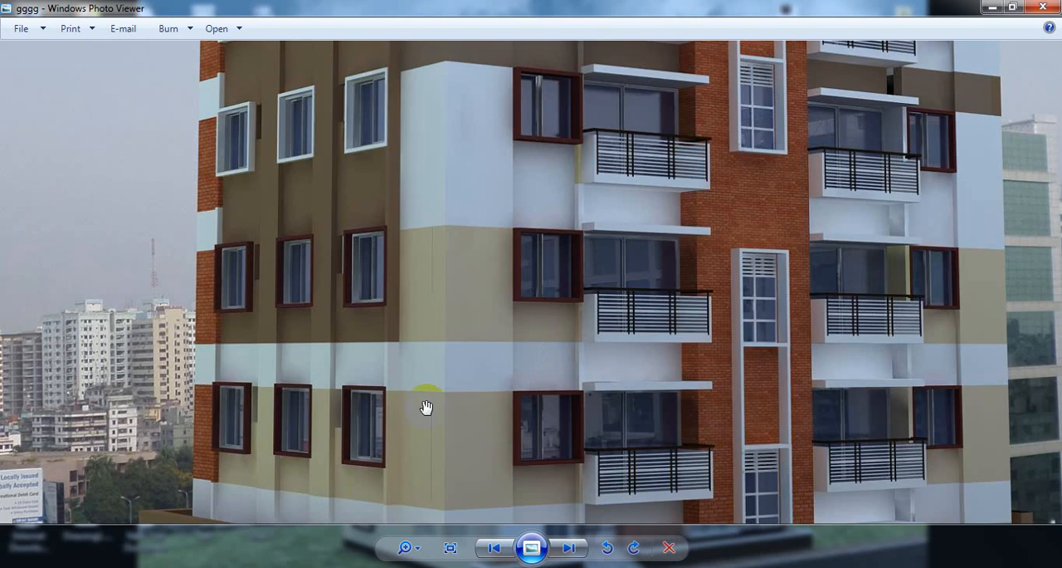
scroll(425, 407, "up", 2)
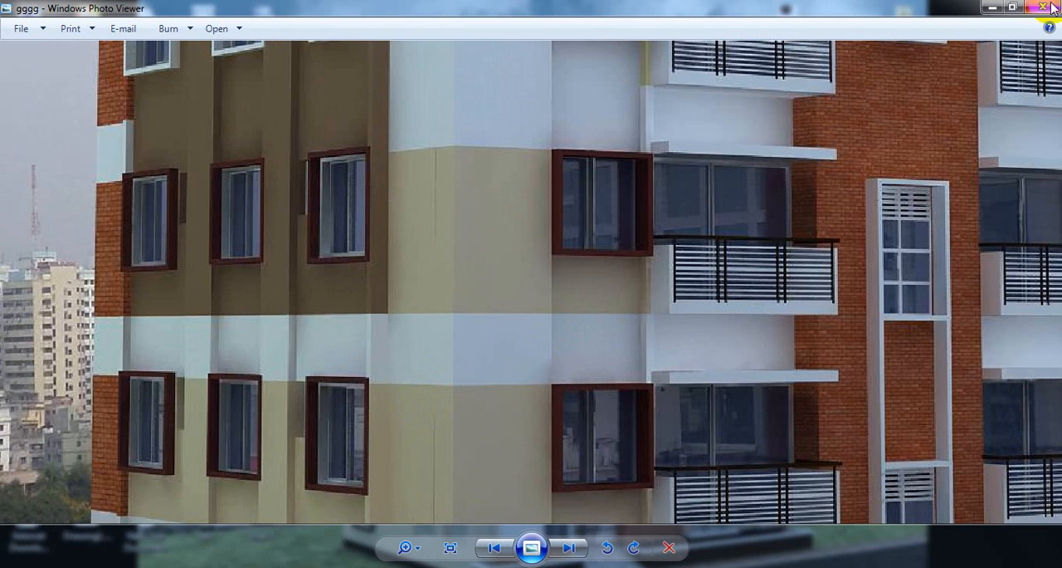
left_click(993, 7)
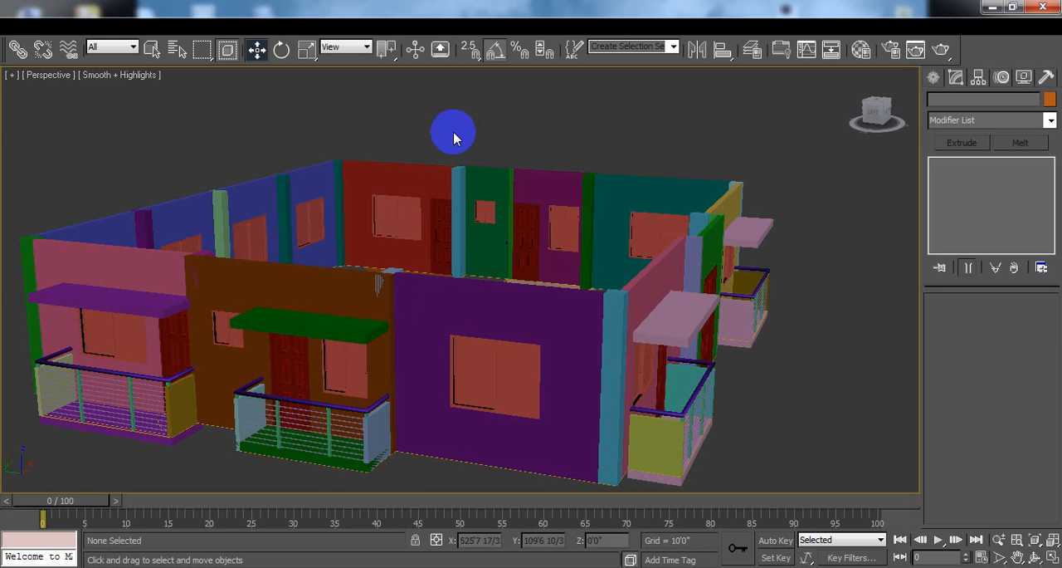
Step: Select all the parts of the house in the Perspective viewport and group them under the name 1st floor
scroll(493, 360, "down", 4)
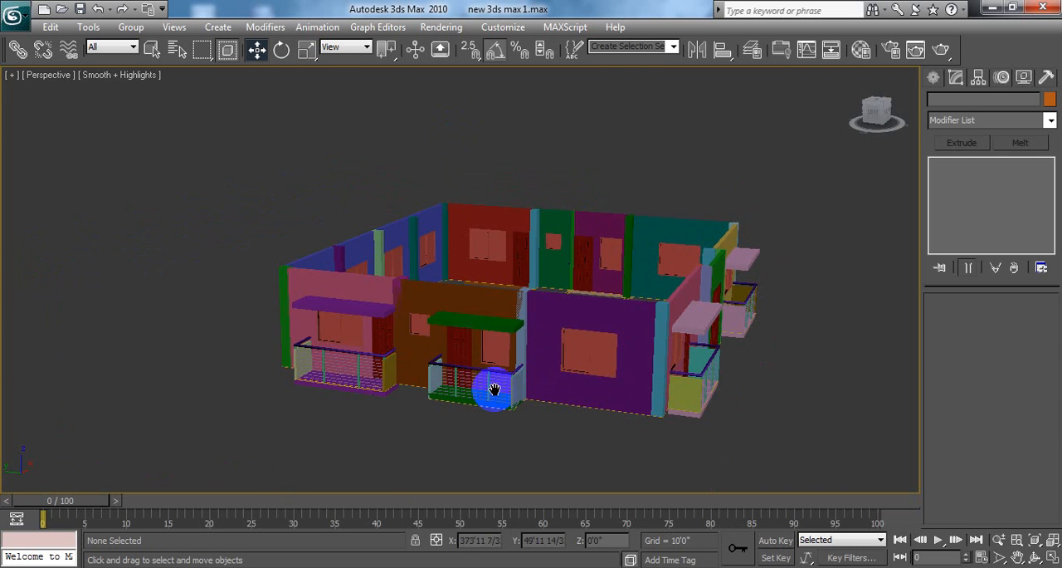
middle_click_drag(531, 270, 463, 261)
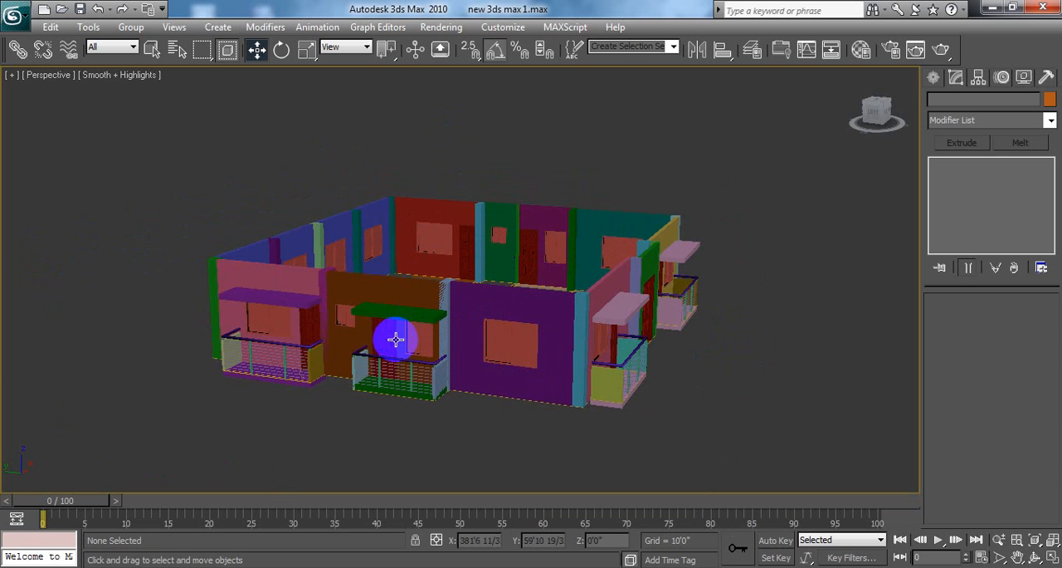
middle_click_drag(345, 230, 417, 244, "alt")
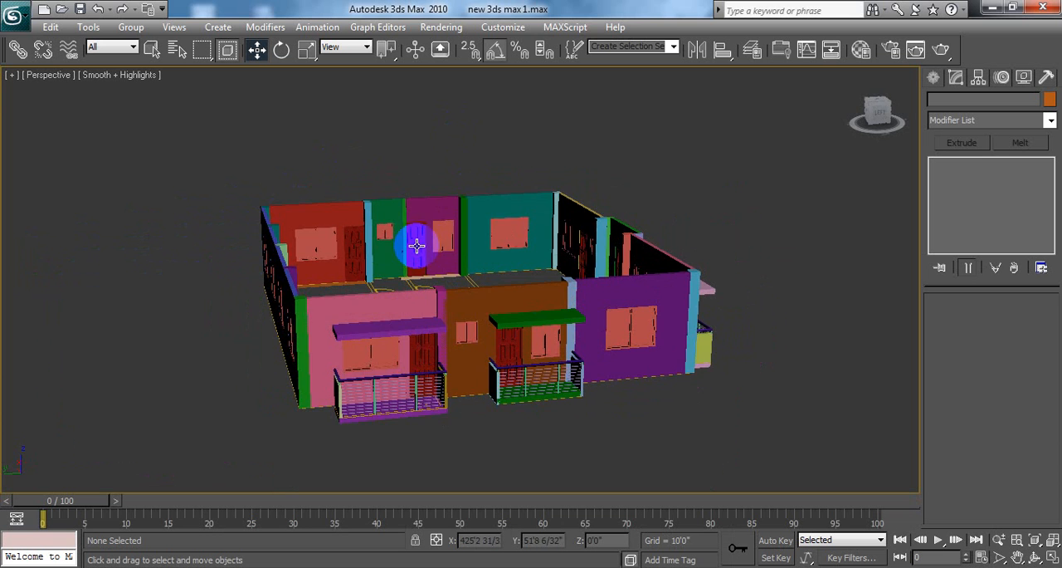
middle_click_drag(596, 291, 540, 282, "alt")
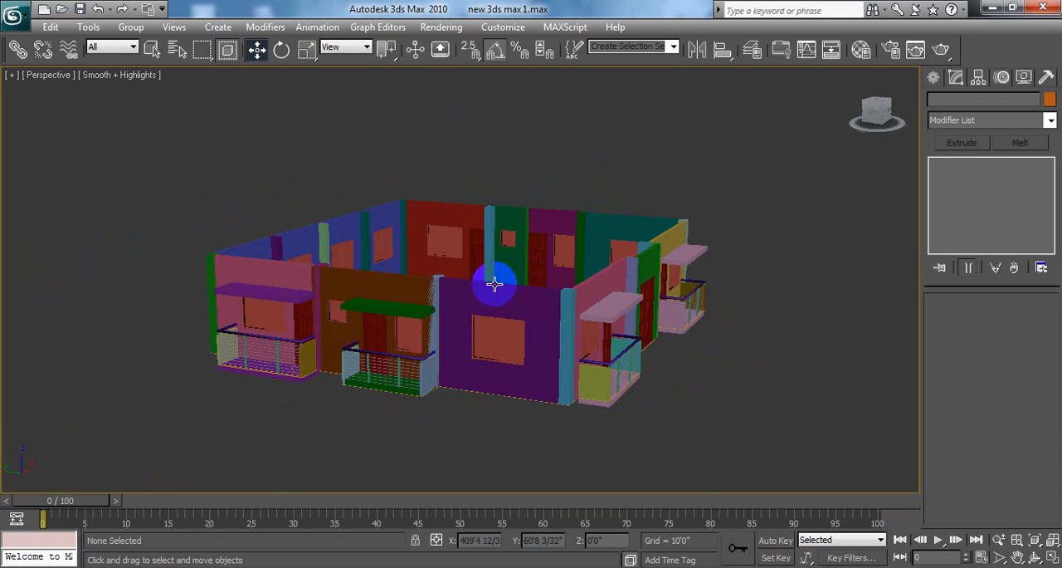
scroll(414, 299, "up", 2)
scroll(764, 219, "down", 2)
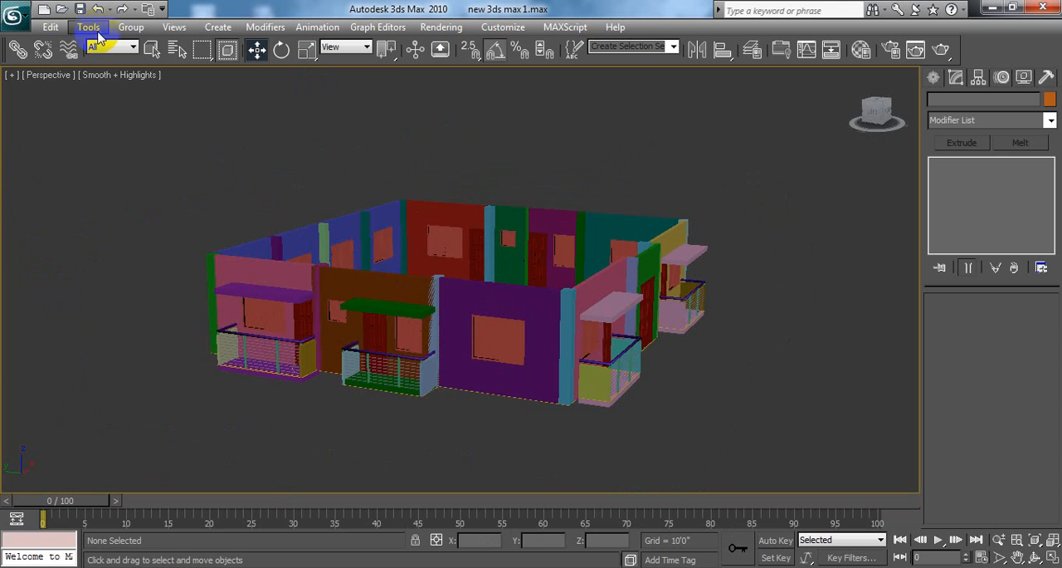
left_click_drag(175, 117, 677, 444)
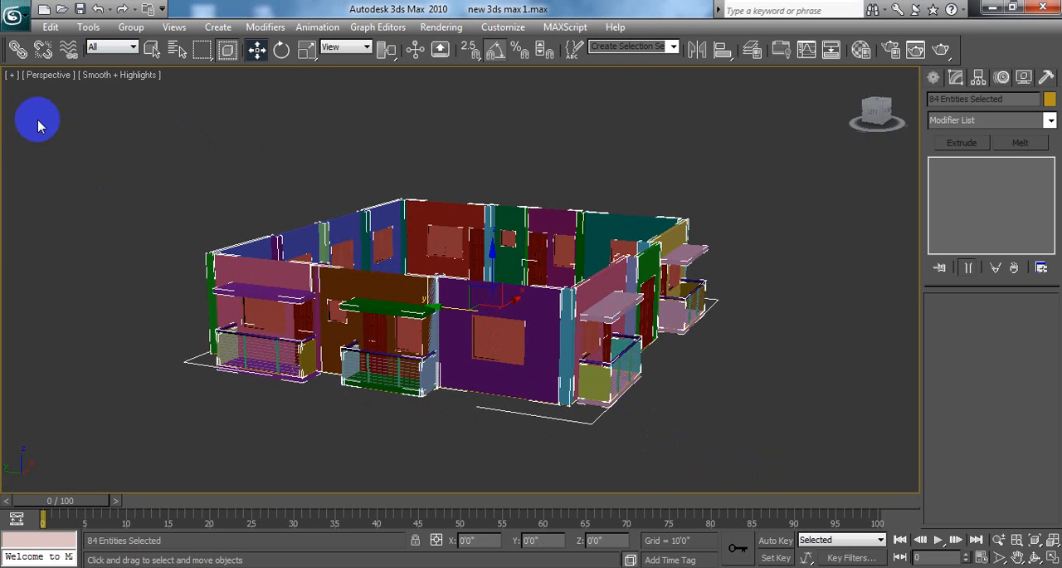
left_click(121, 28)
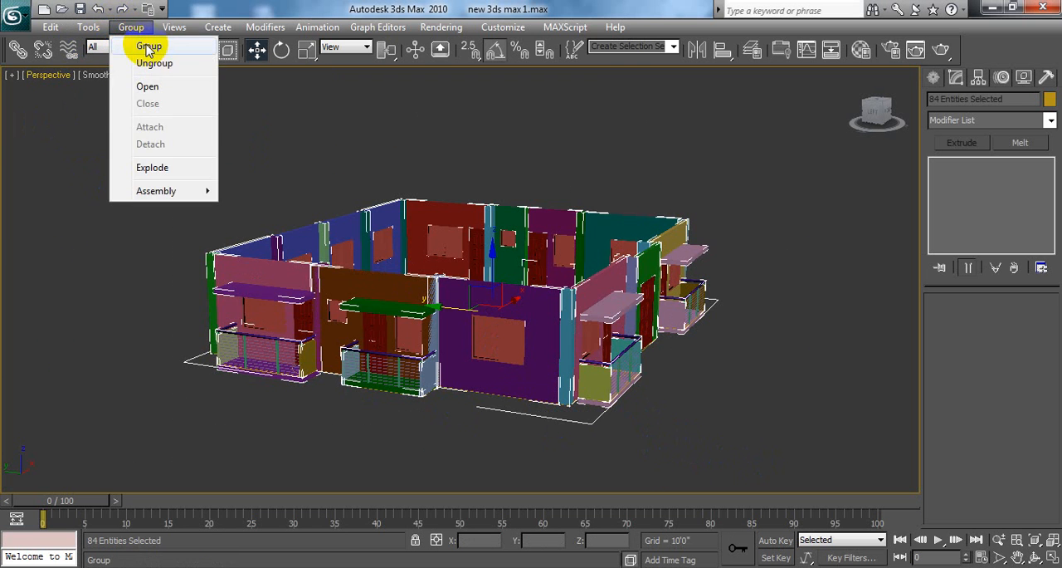
left_click(147, 41)
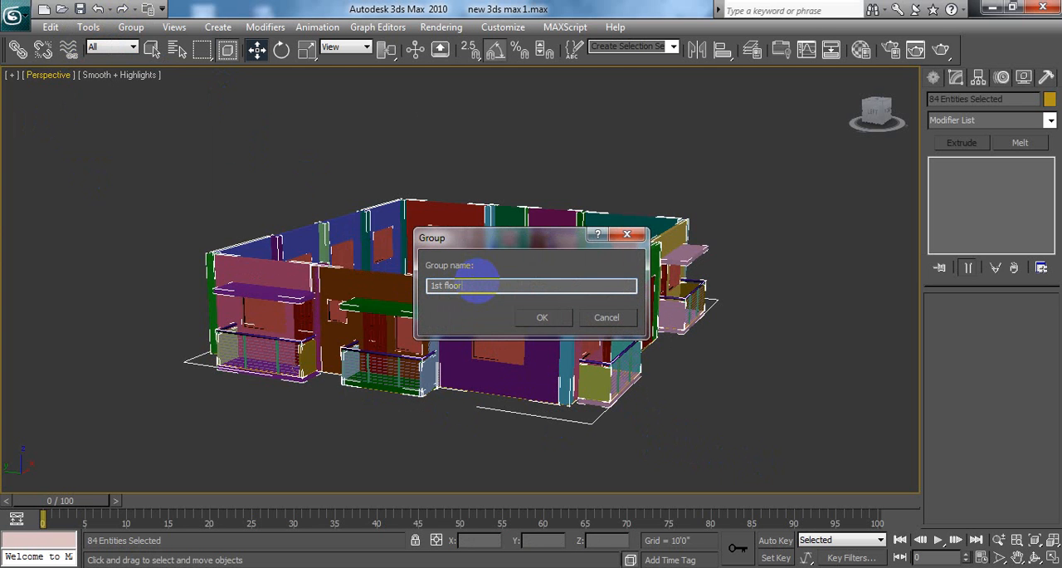
type("1st floor")
left_click(542, 317)
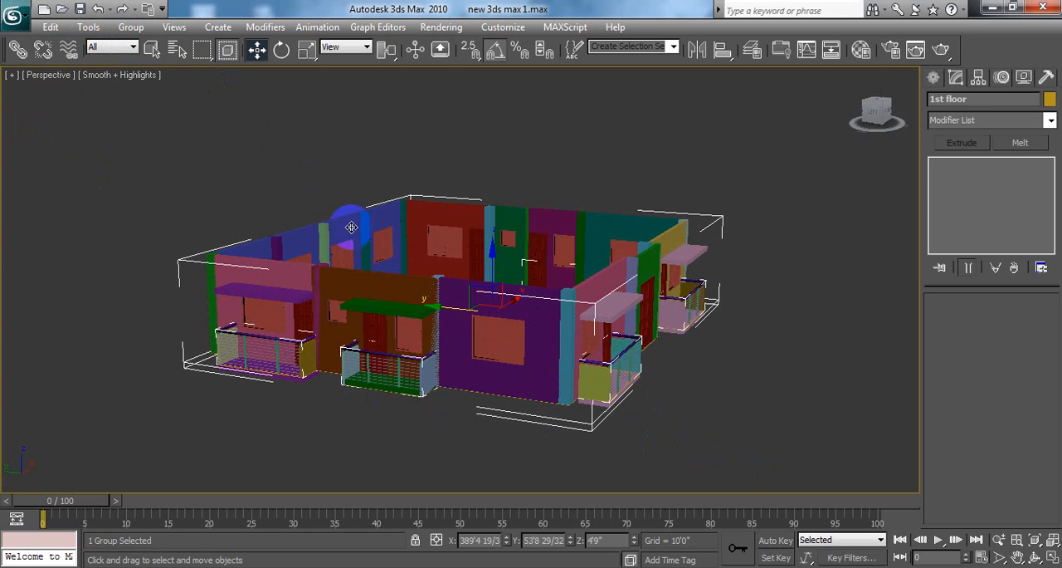
Step: Start an array of the 1st floor group and set its incremental Z move to 10 feet
left_click(131, 26)
mouse_move(88, 27)
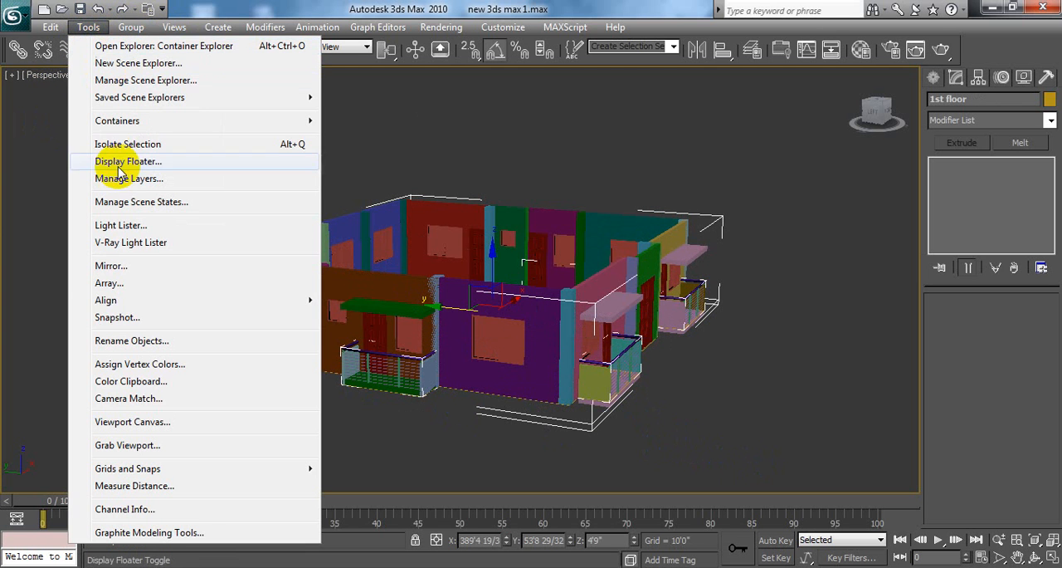
left_click(116, 282)
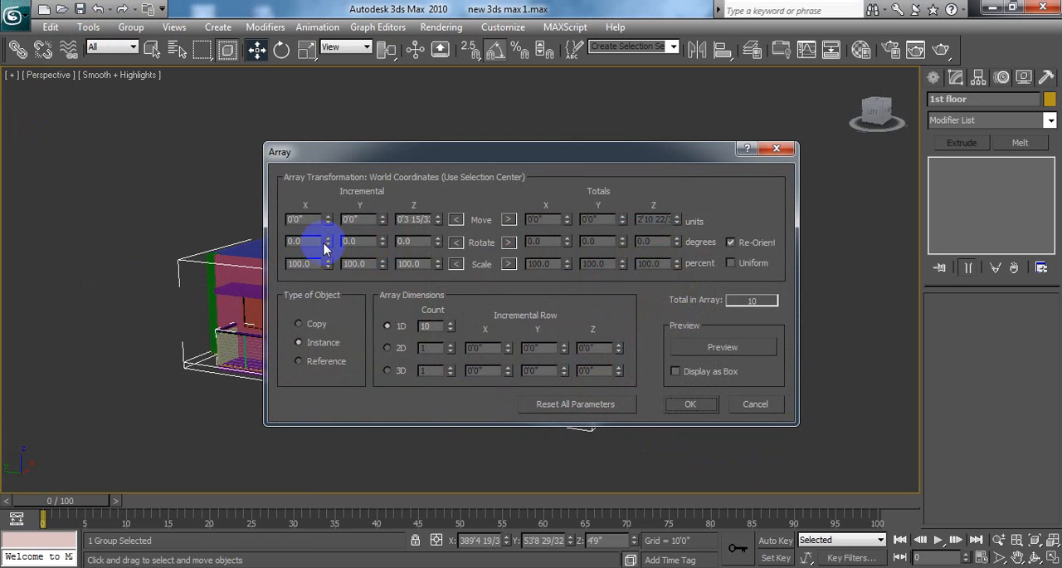
left_click_drag(456, 157, 494, 219)
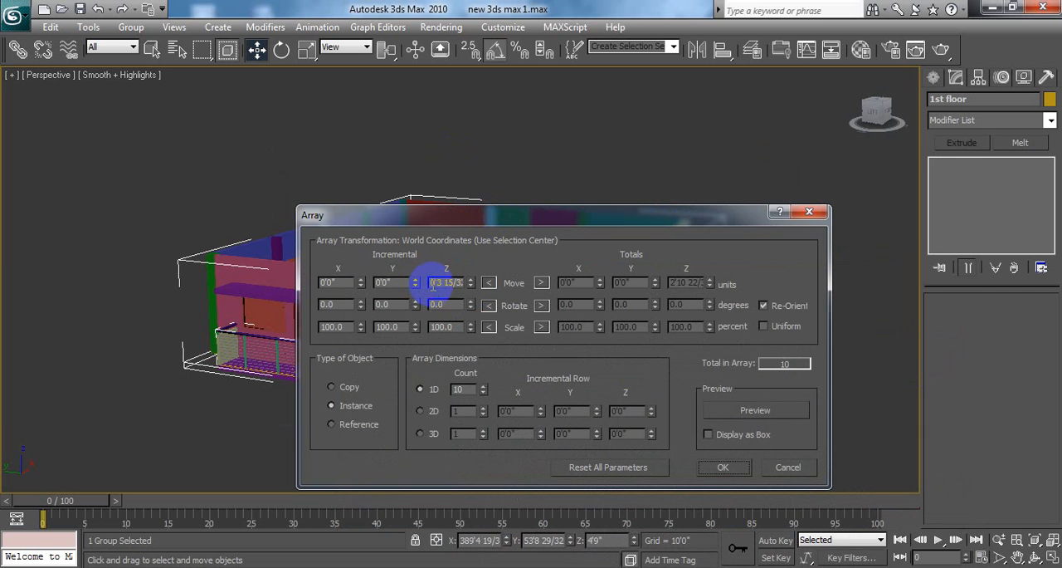
left_click(464, 279)
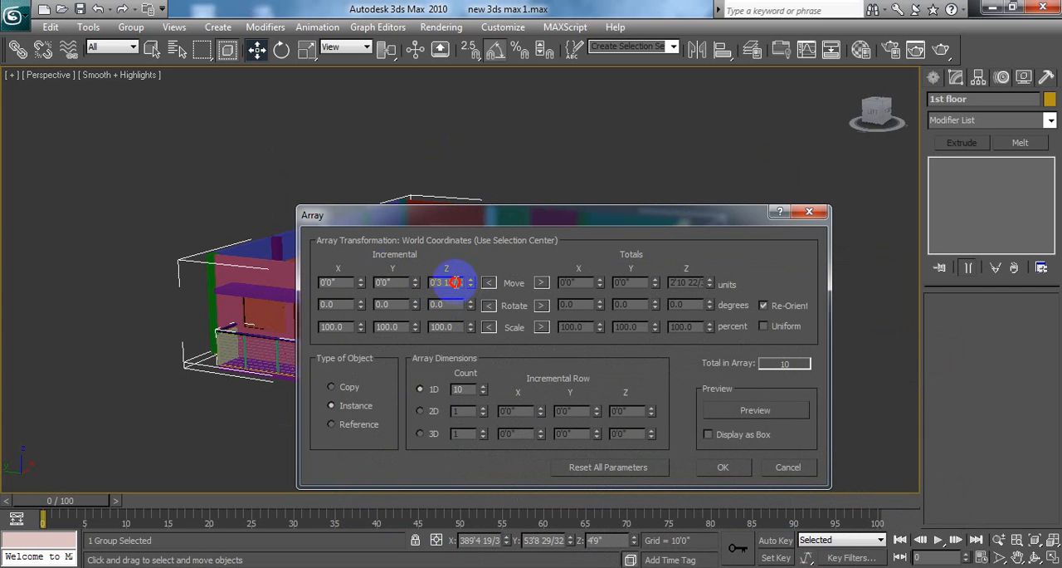
left_click_drag(456, 283, 379, 283)
key("BackSpace")
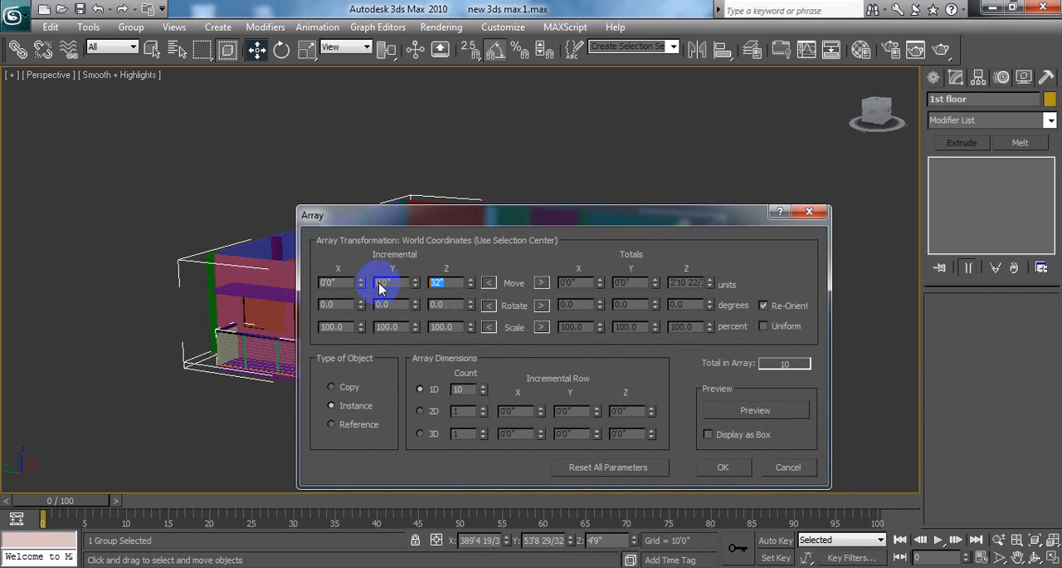
key("BackSpace")
type("10")
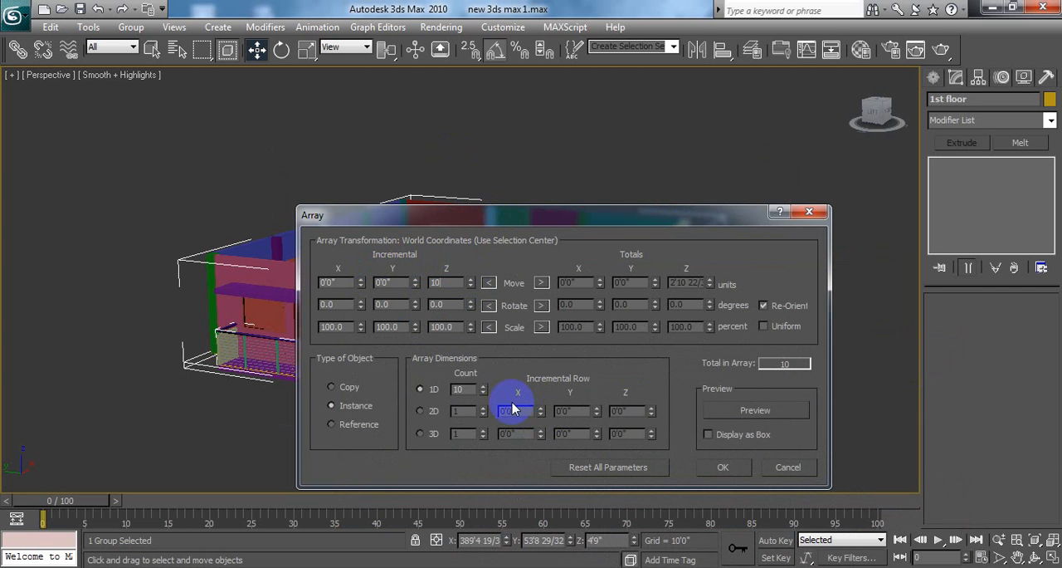
Step: Set the array's 1D count to 5, preview the stacked floors and create them
double_click(462, 388)
type("5")
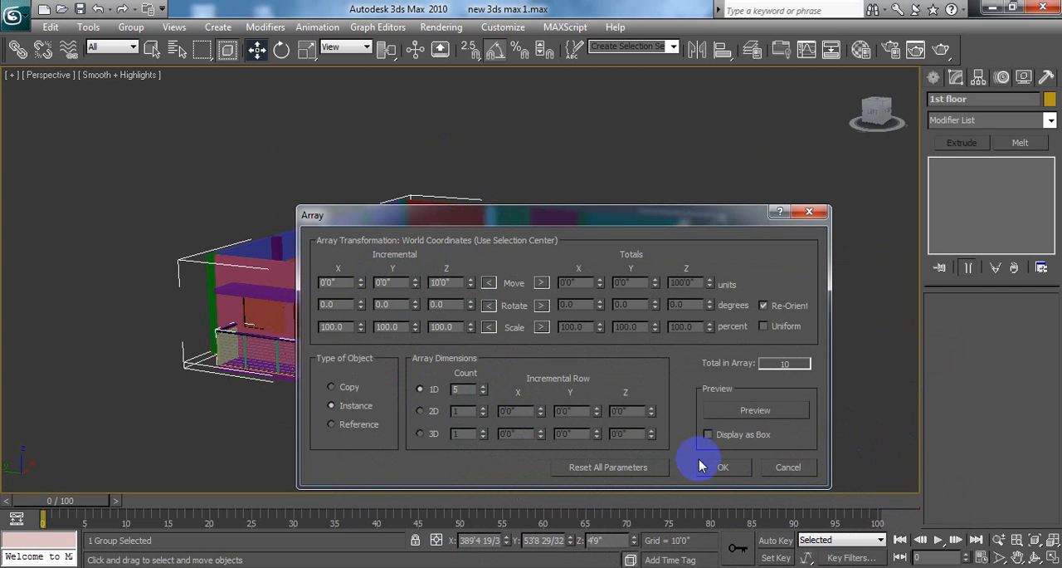
left_click(759, 411)
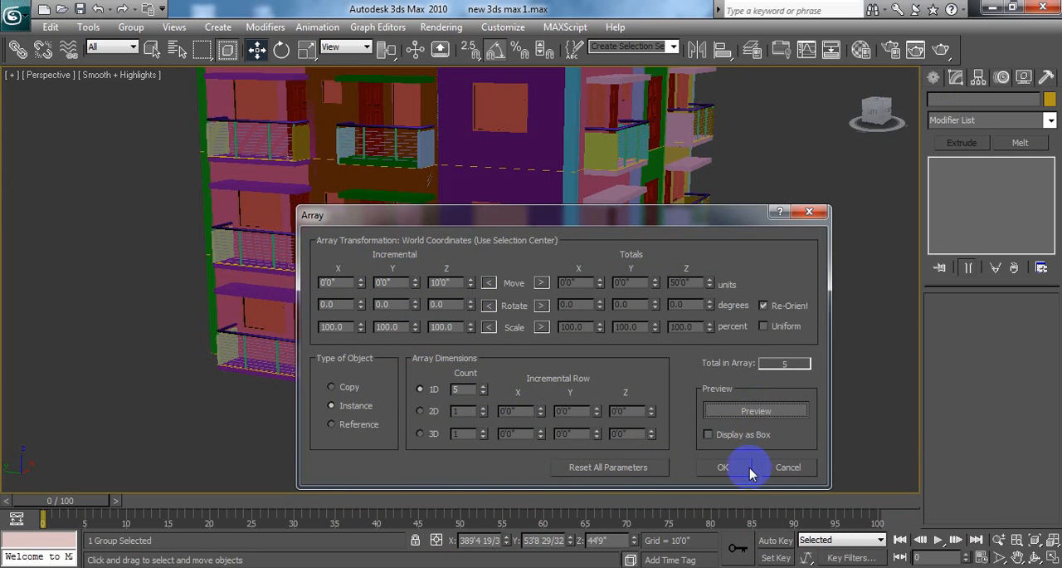
left_click(728, 466)
Step: Examine the stacked floors from the front facade, undo the array and clear the selection
left_click(731, 380)
middle_click_drag(731, 379, 704, 403, "alt")
scroll(693, 419, "down", 3)
middle_click_drag(661, 354, 527, 390)
scroll(650, 379, "up", 3)
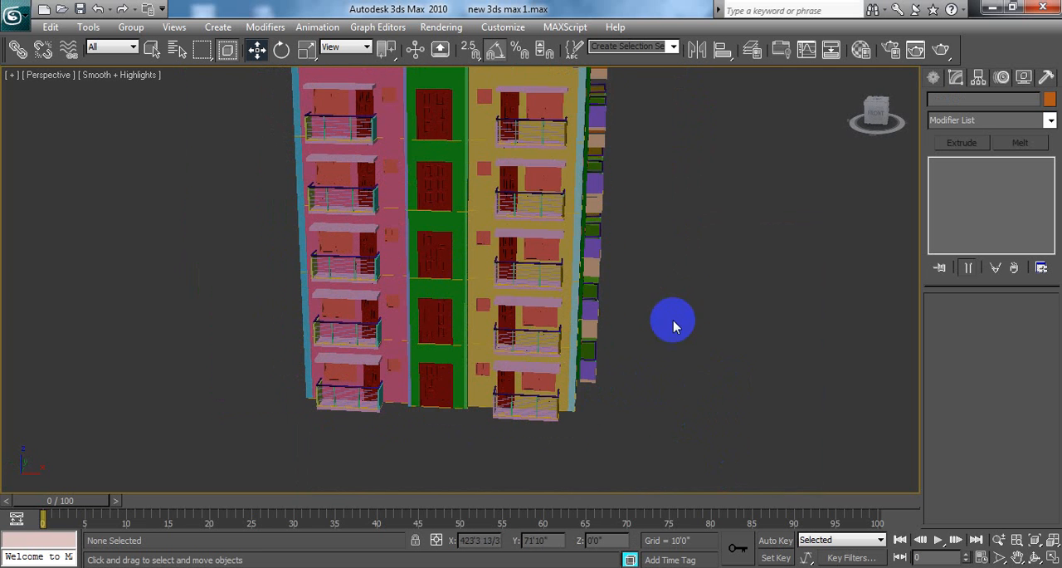
middle_click_drag(635, 331, 632, 366)
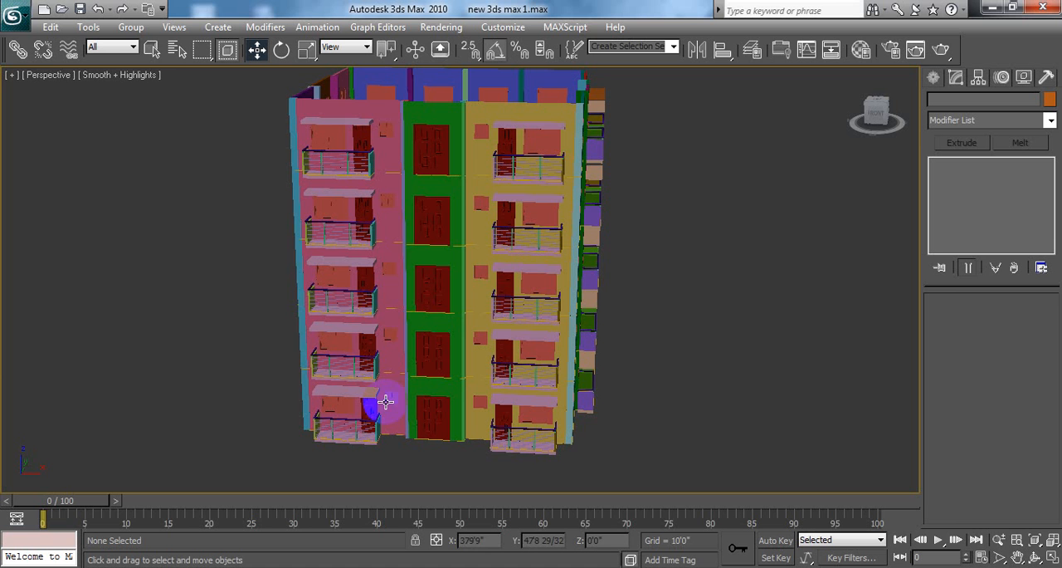
left_click(434, 210)
key("ctrl+z")
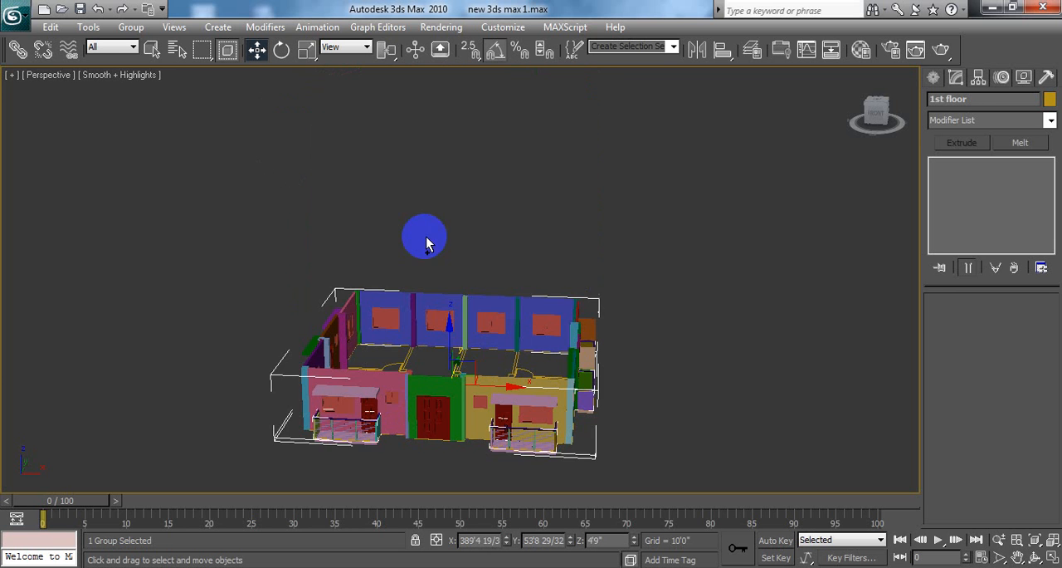
left_click(636, 355)
middle_click_drag(666, 373, 685, 338)
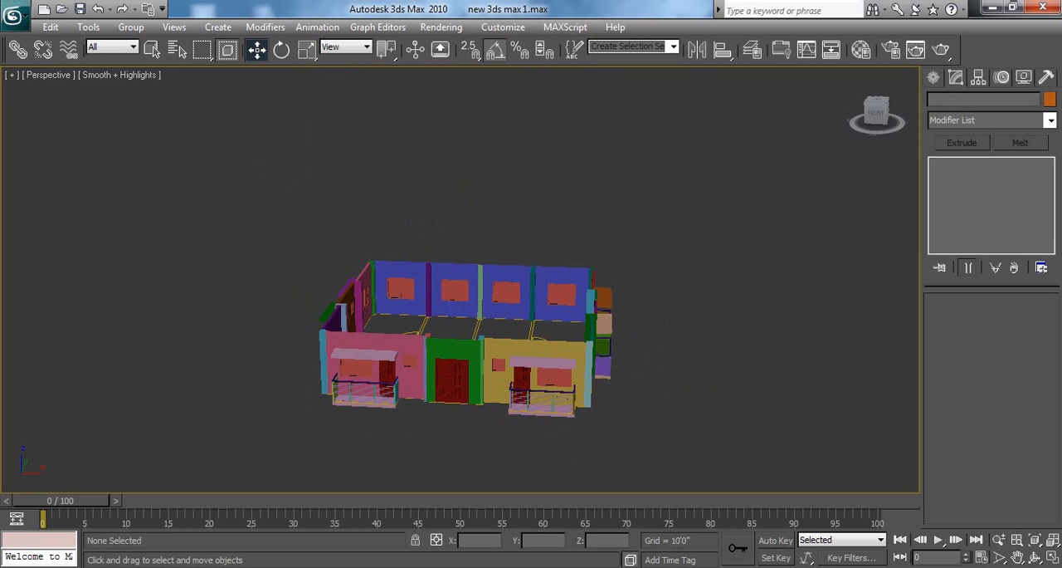
Step: Array the 1st floor group upward at the 10-foot Z increment with a 1D count of 2
left_click(1052, 560)
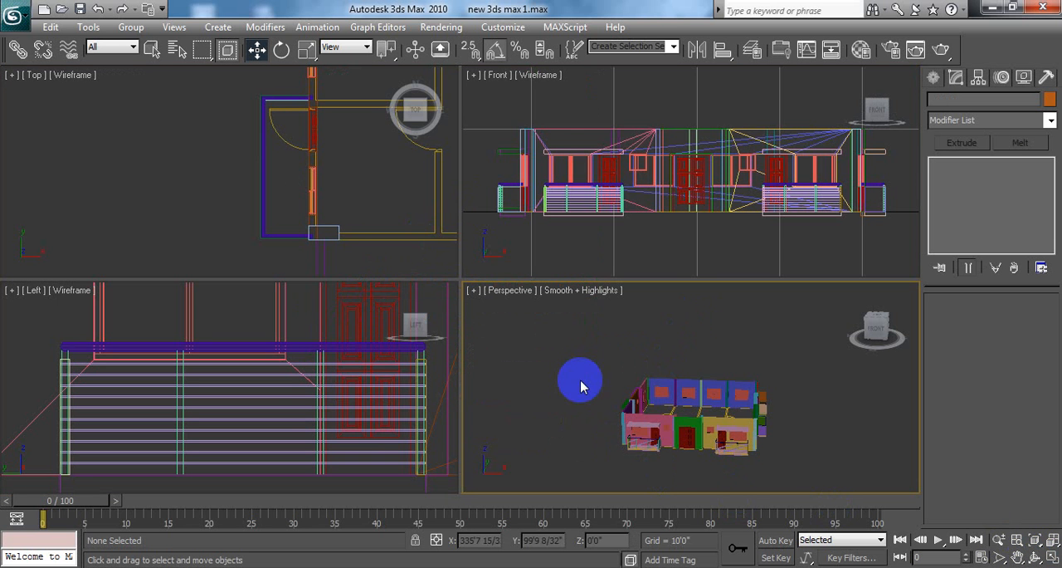
scroll(564, 340, "down", 3)
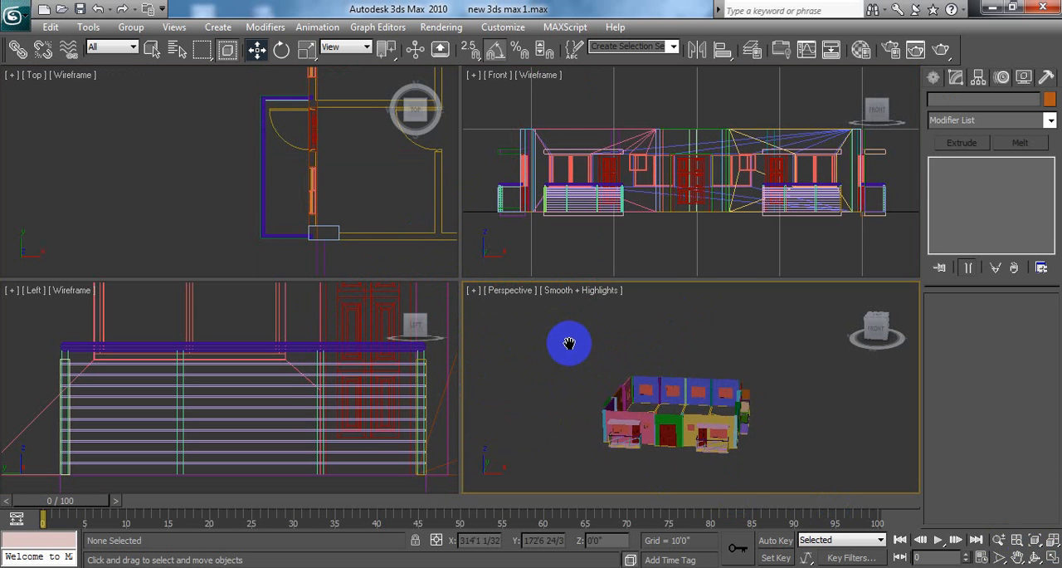
scroll(656, 272, "down", 4)
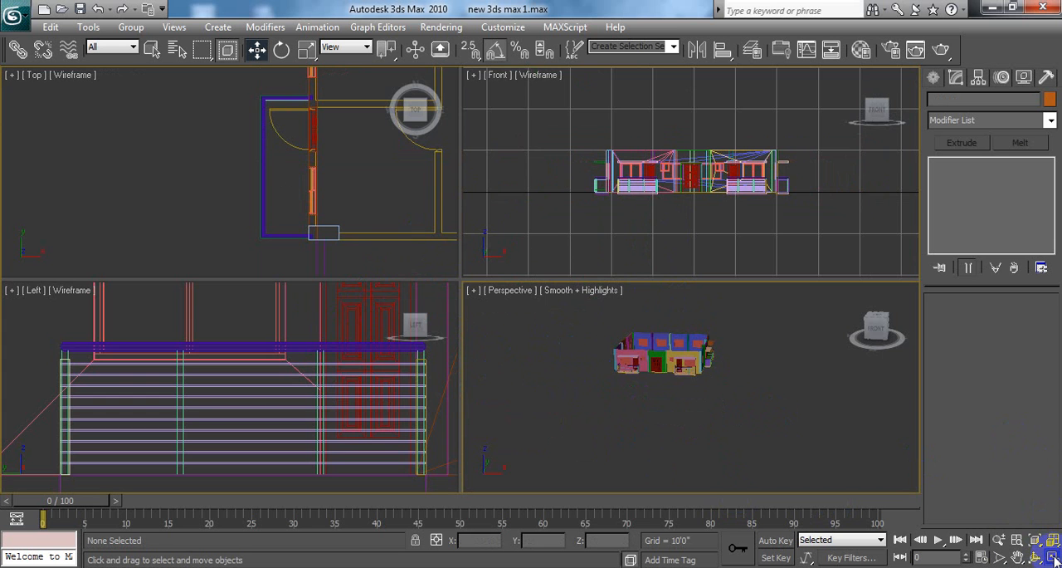
left_click(1052, 557)
middle_click_drag(441, 289, 443, 294)
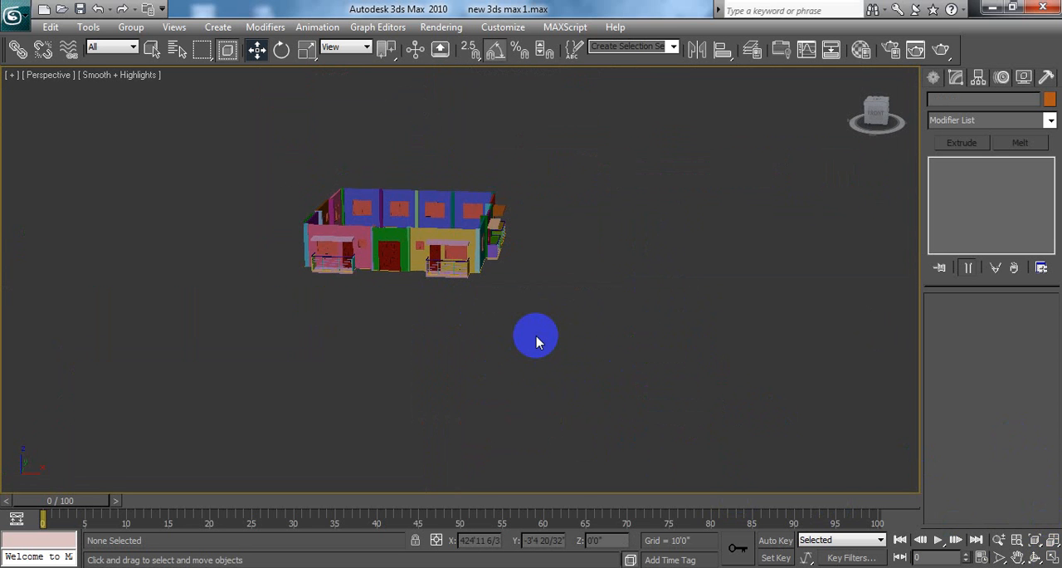
scroll(548, 348, "up", 5)
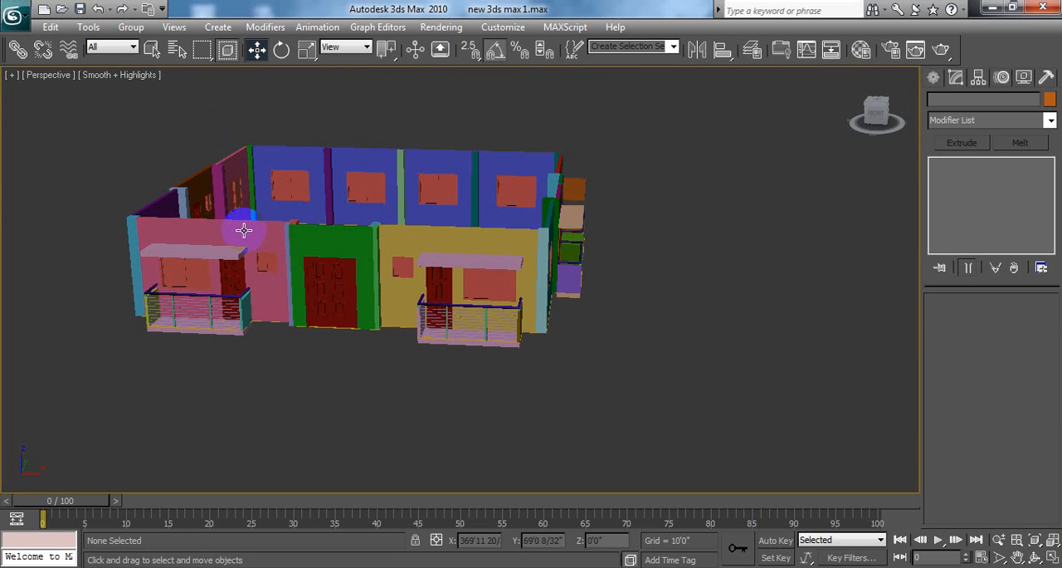
left_click(243, 229)
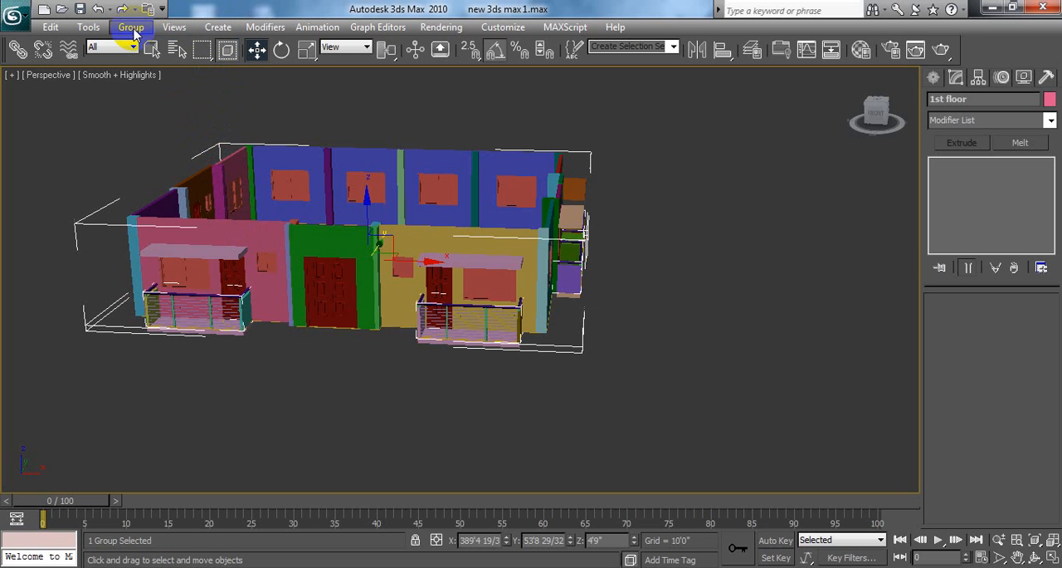
left_click(86, 27)
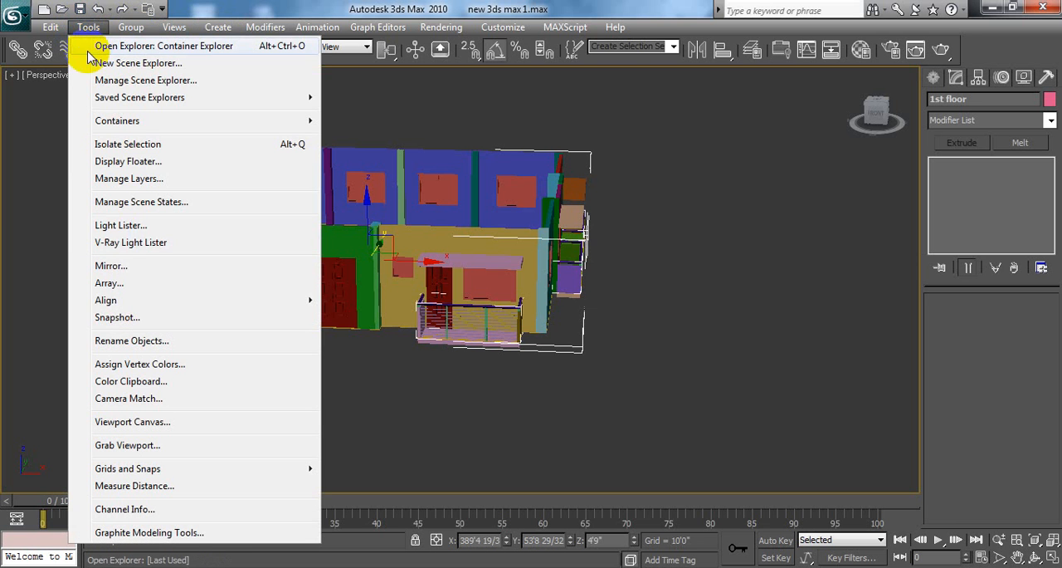
left_click(133, 284)
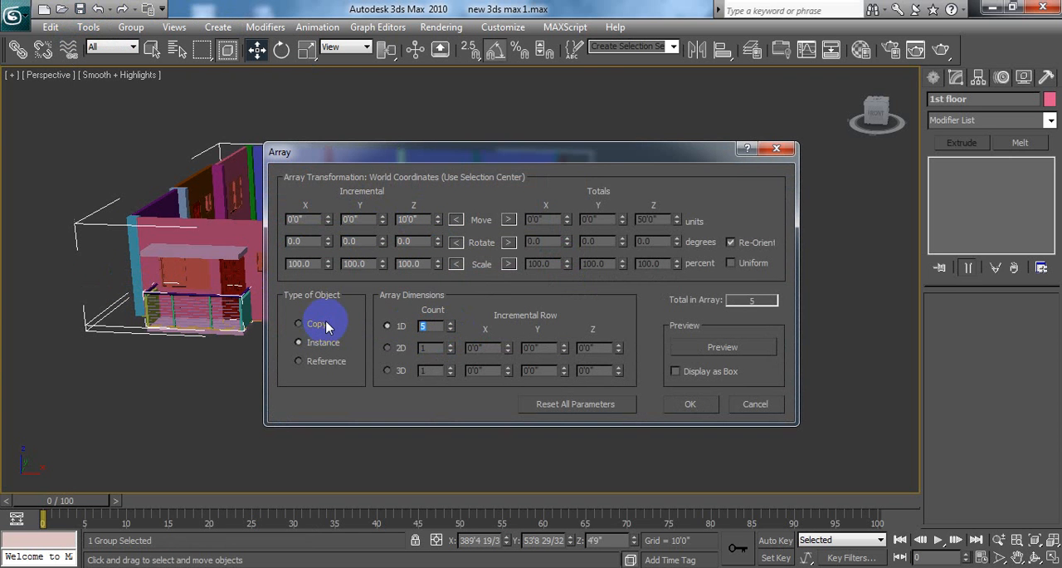
type("2")
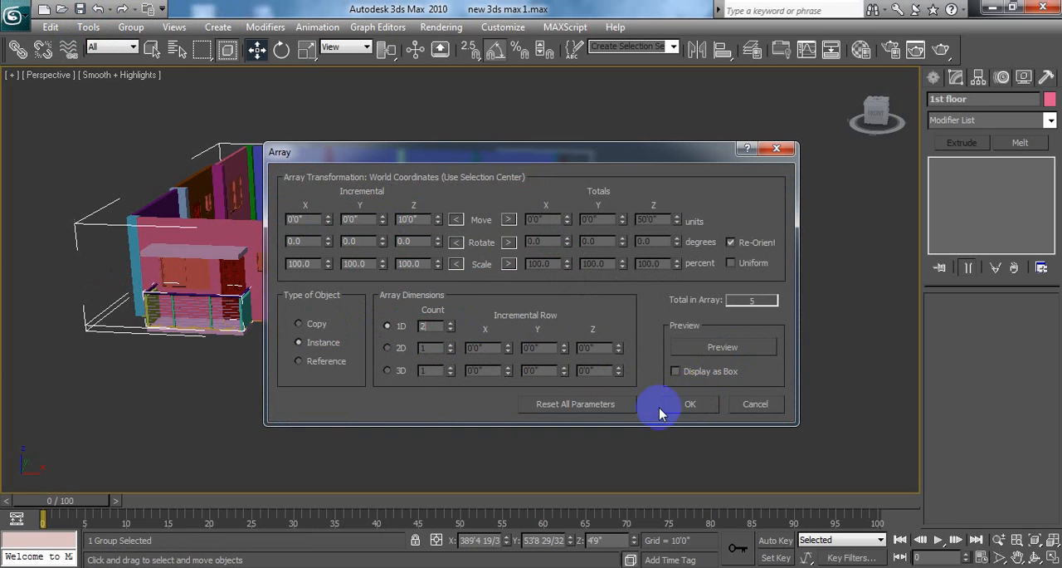
left_click(690, 399)
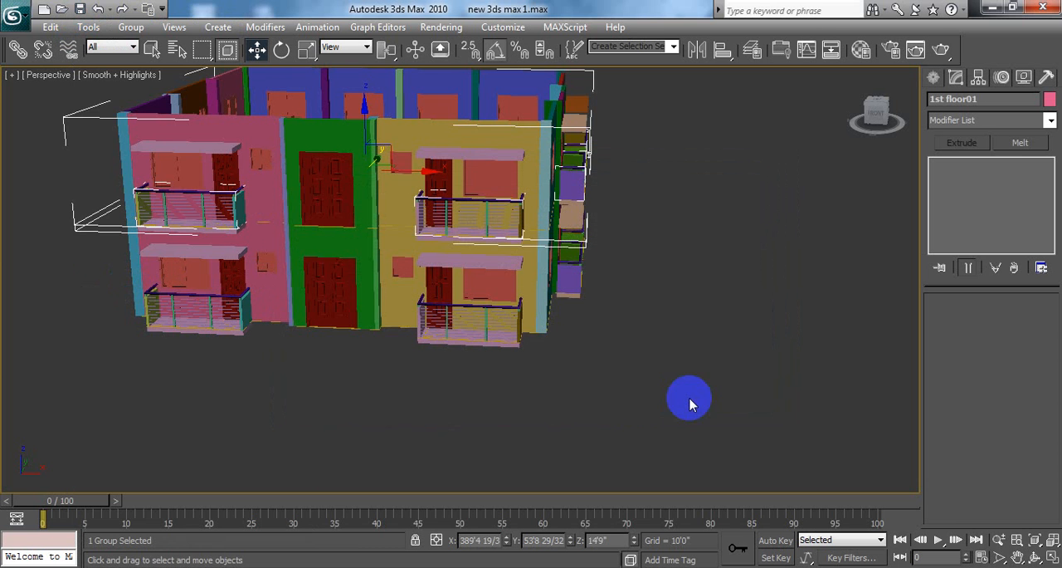
left_click(656, 342)
Step: Open the upper floor's group and delete the central door in its green front wall
left_click(463, 137)
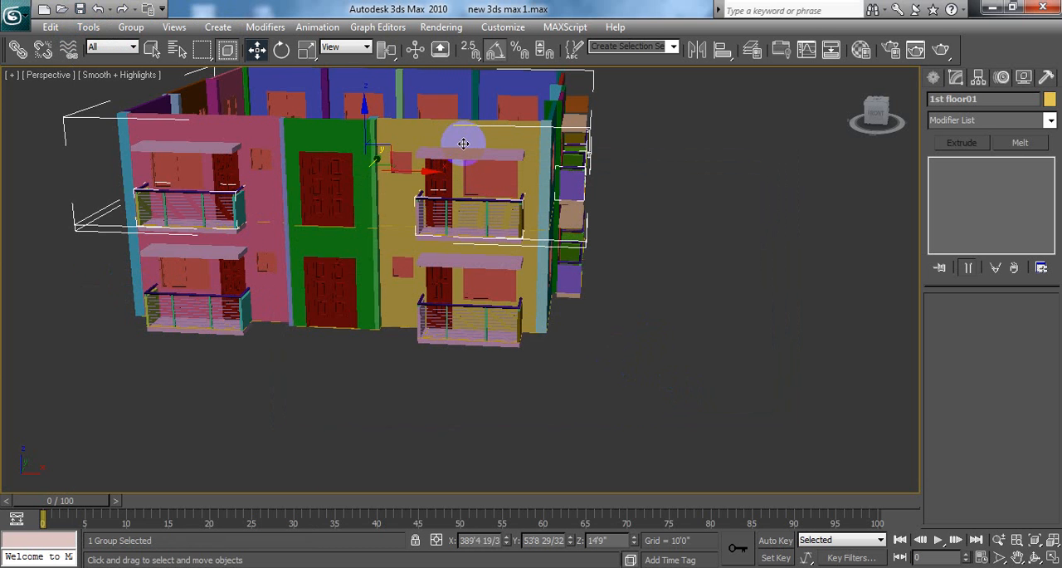
left_click(130, 27)
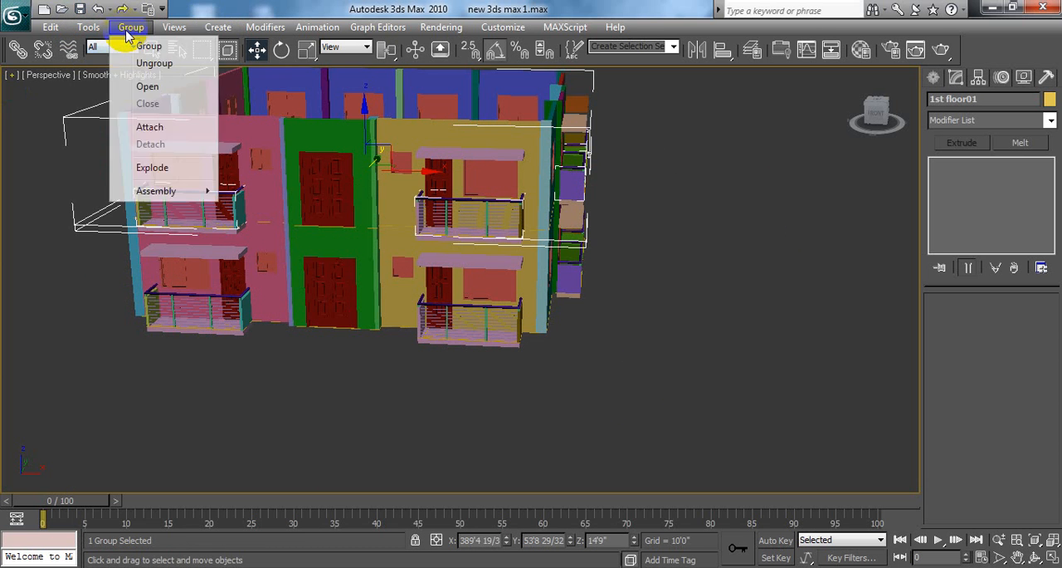
left_click(149, 86)
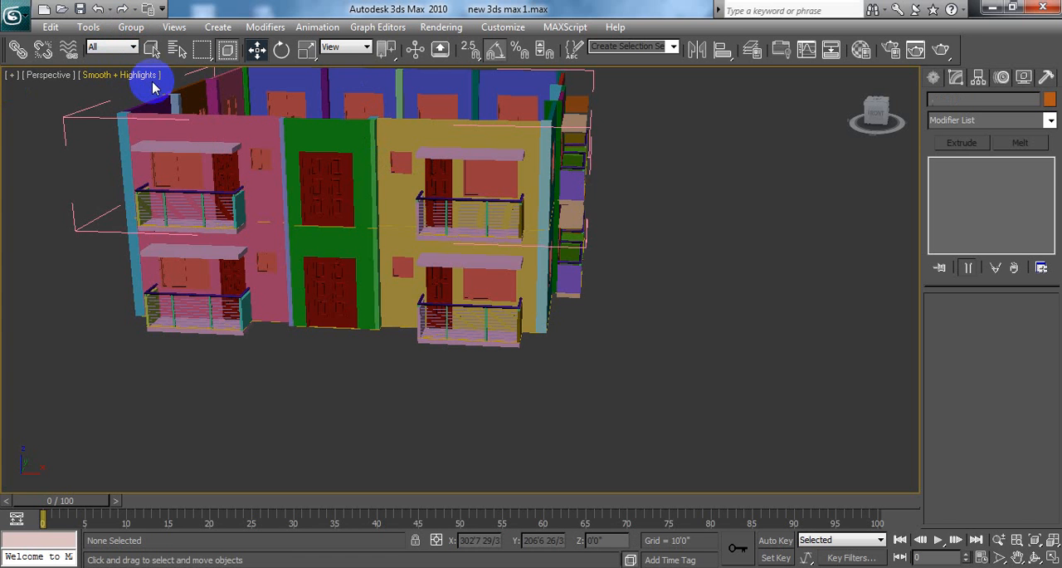
left_click(324, 185)
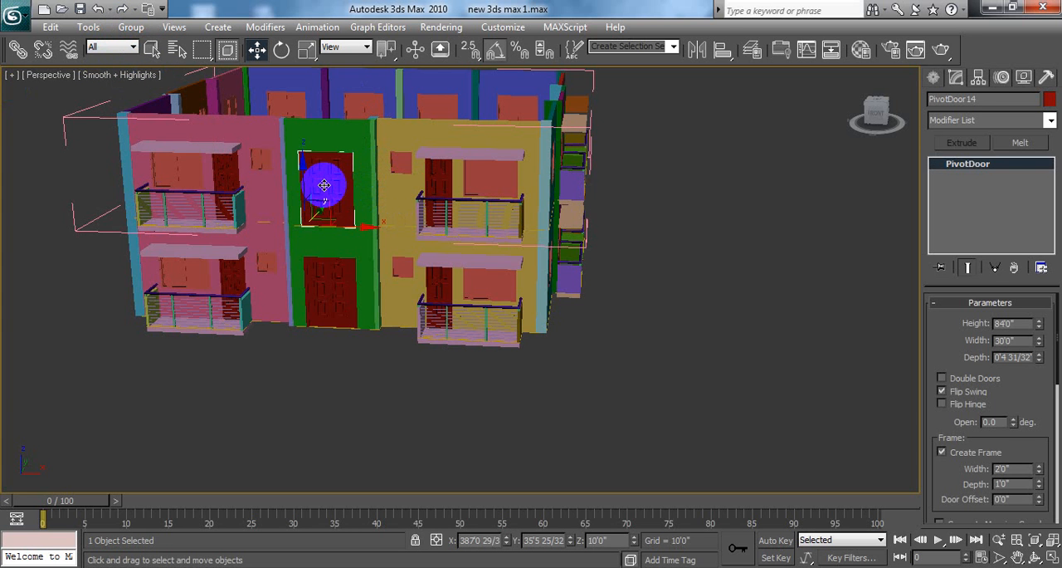
key("Delete")
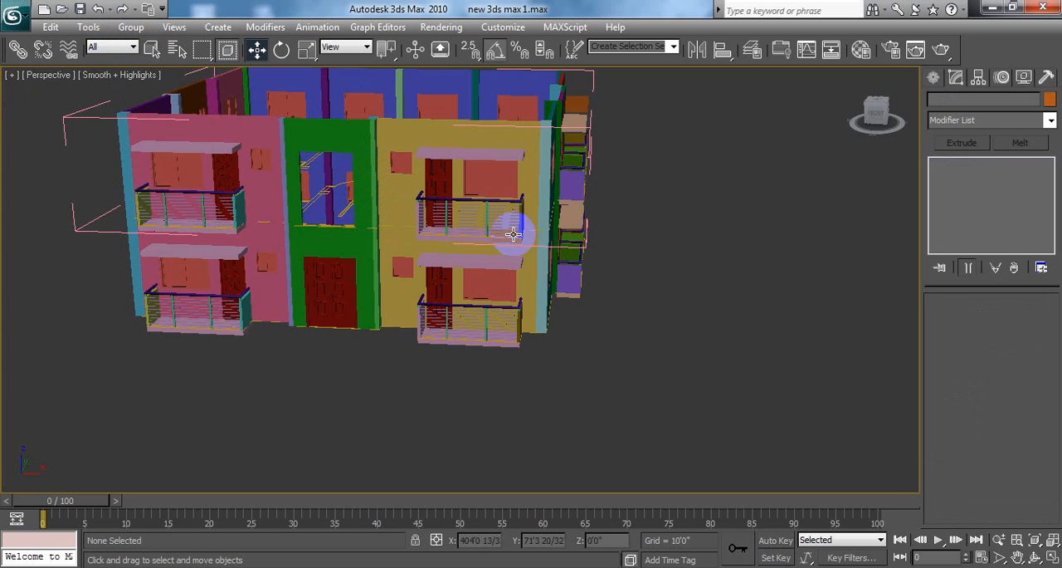
Step: Examine the two-storey model and the floor plan around the central front opening in the Top viewport
middle_click_drag(638, 213, 676, 288)
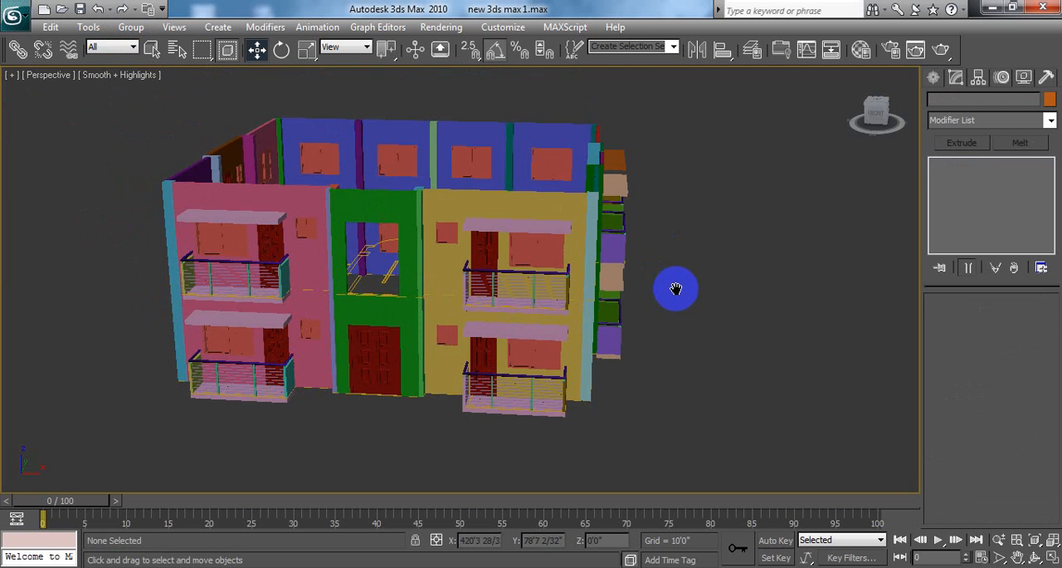
left_click(1053, 556)
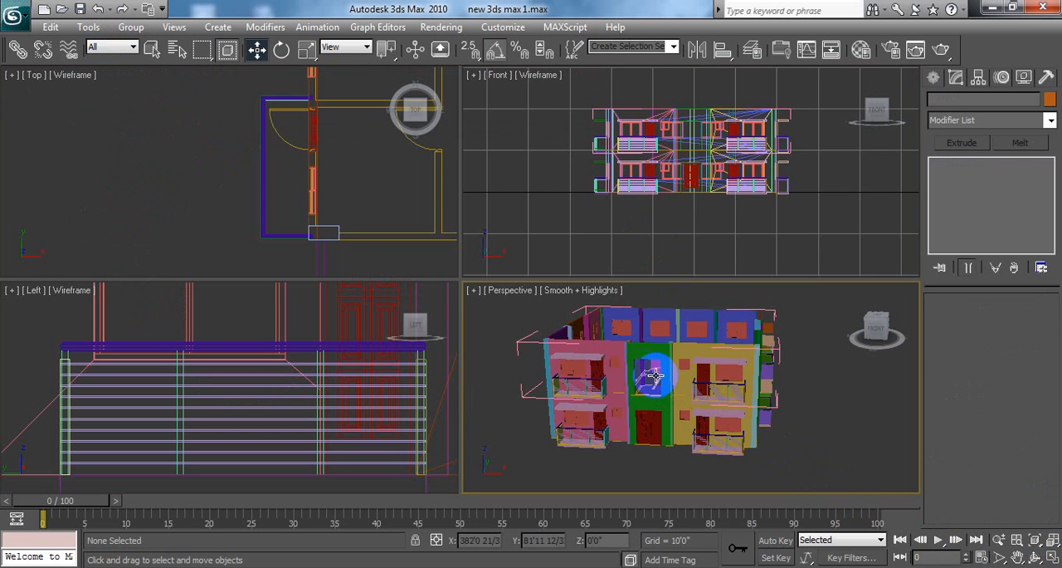
scroll(632, 170, "down", 3)
middle_click_drag(632, 170, 619, 180)
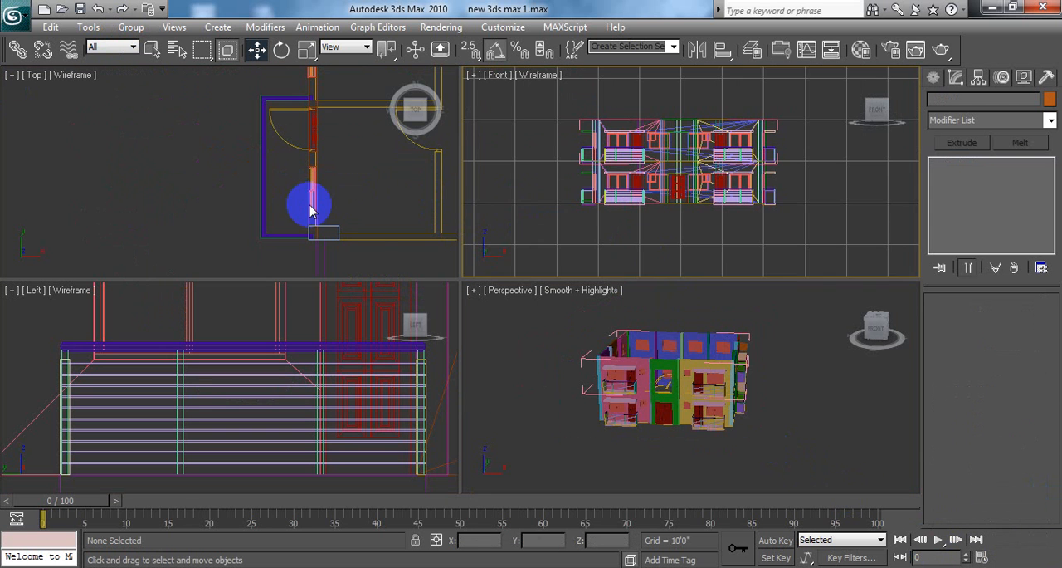
middle_click(332, 214)
middle_click_drag(337, 179, 264, 179)
scroll(220, 185, "down", 2)
middle_click_drag(171, 157, 135, 179)
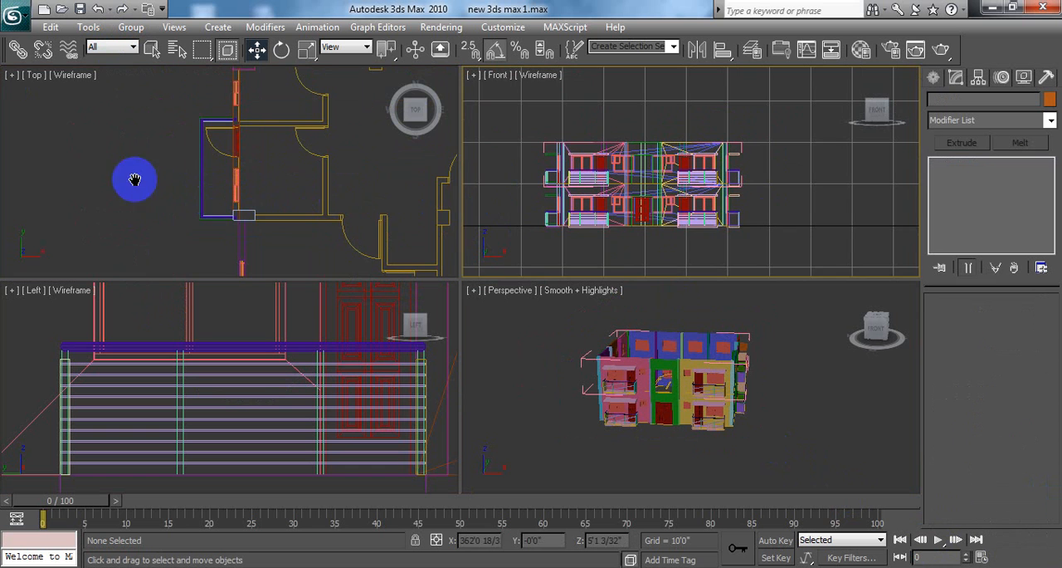
left_click(179, 179)
middle_click_drag(329, 183, 264, 200)
scroll(271, 218, "down", 4)
middle_click_drag(338, 171, 163, 157)
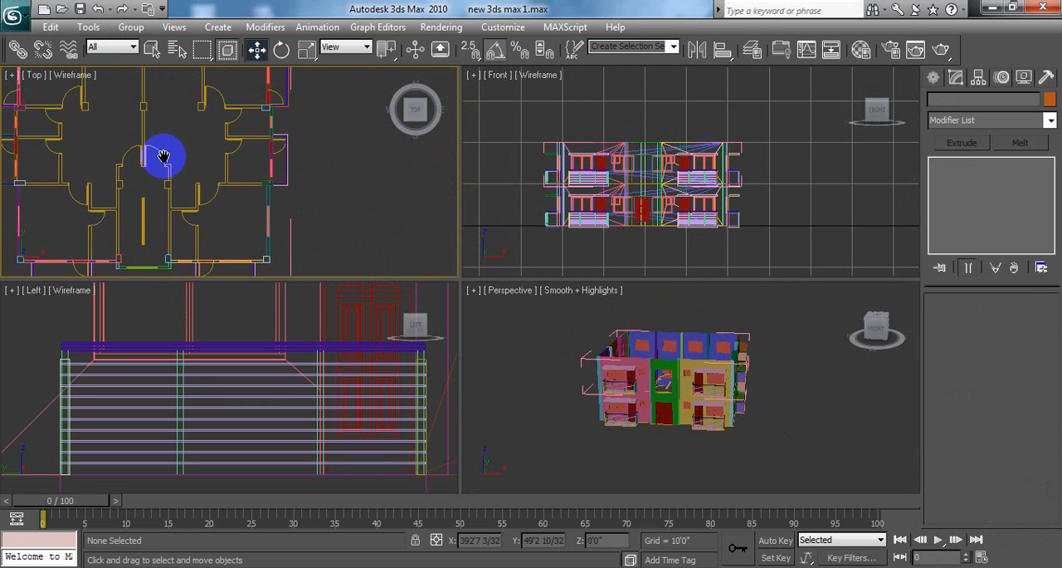
scroll(233, 181, "down", 4)
middle_click_drag(270, 168, 253, 169)
middle_click_drag(415, 141, 301, 157)
middle_click_drag(438, 212, 310, 166)
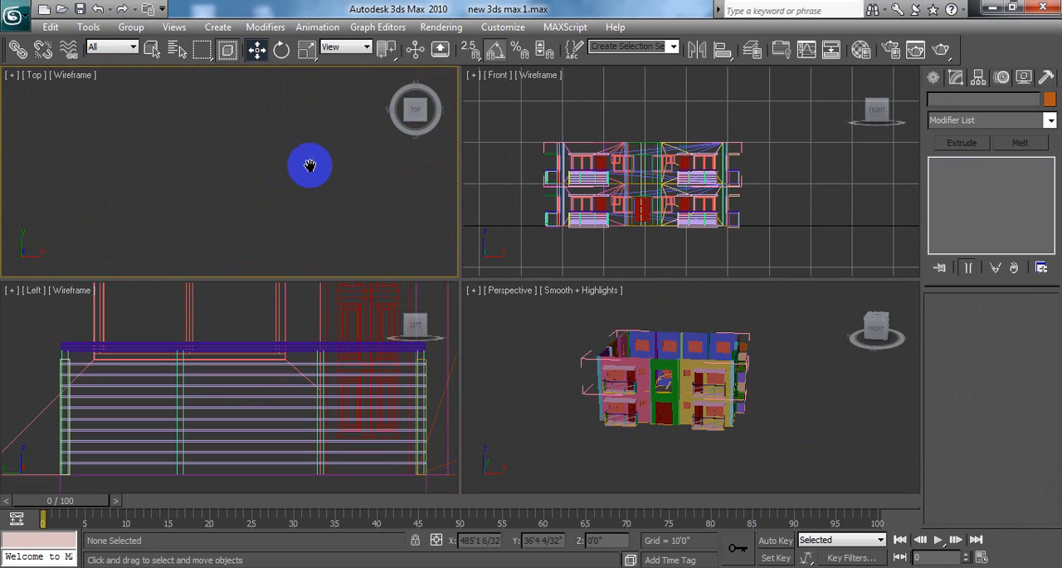
scroll(248, 204, "down", 5)
middle_click_drag(397, 323, 446, 300)
scroll(221, 164, "up", 4)
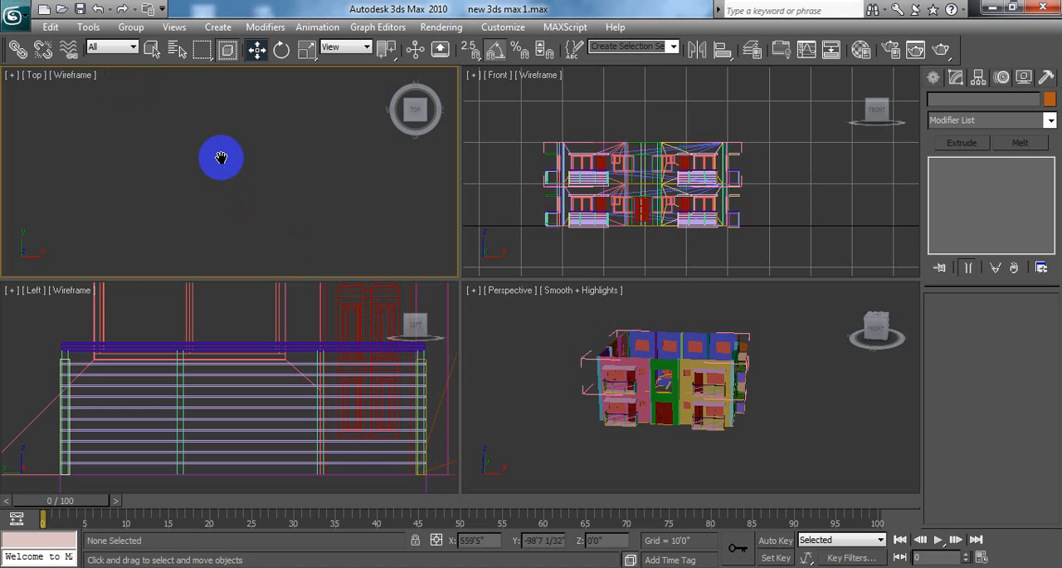
middle_click_drag(221, 157, 362, 322)
middle_click_drag(259, 198, 287, 200)
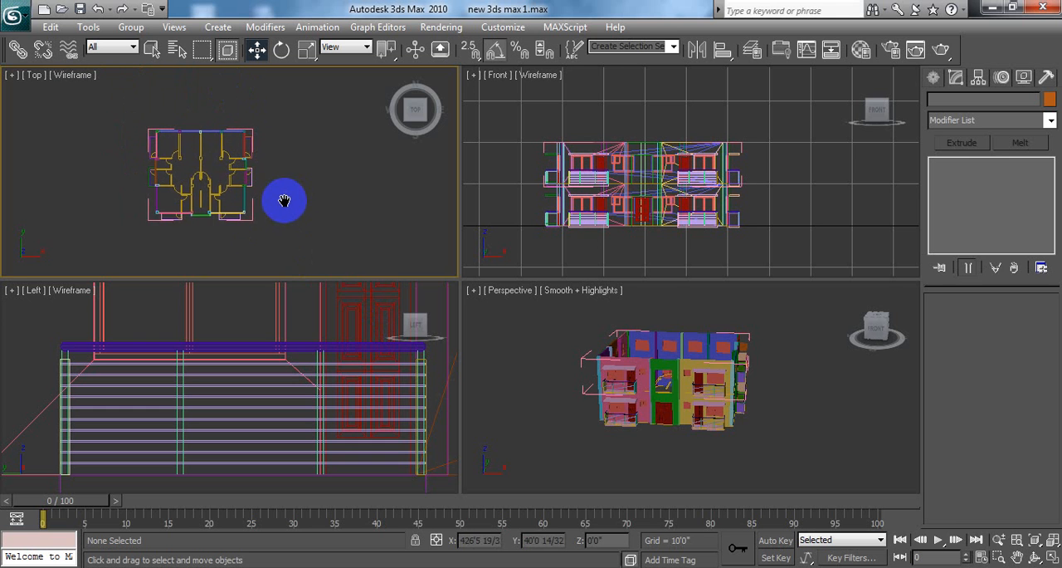
scroll(275, 216, "up", 6)
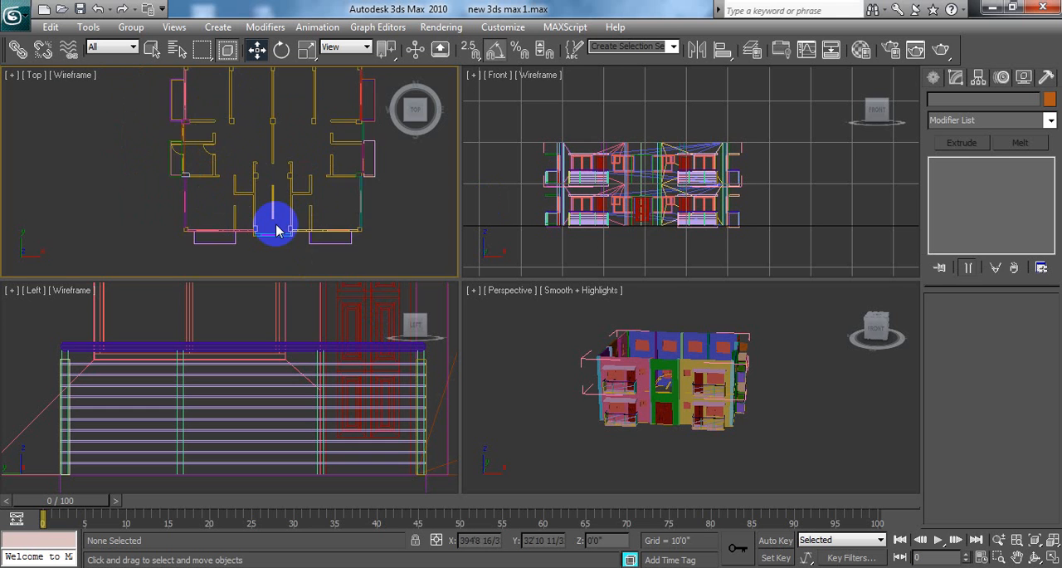
scroll(270, 230, "up", 4)
middle_click_drag(270, 229, 259, 205)
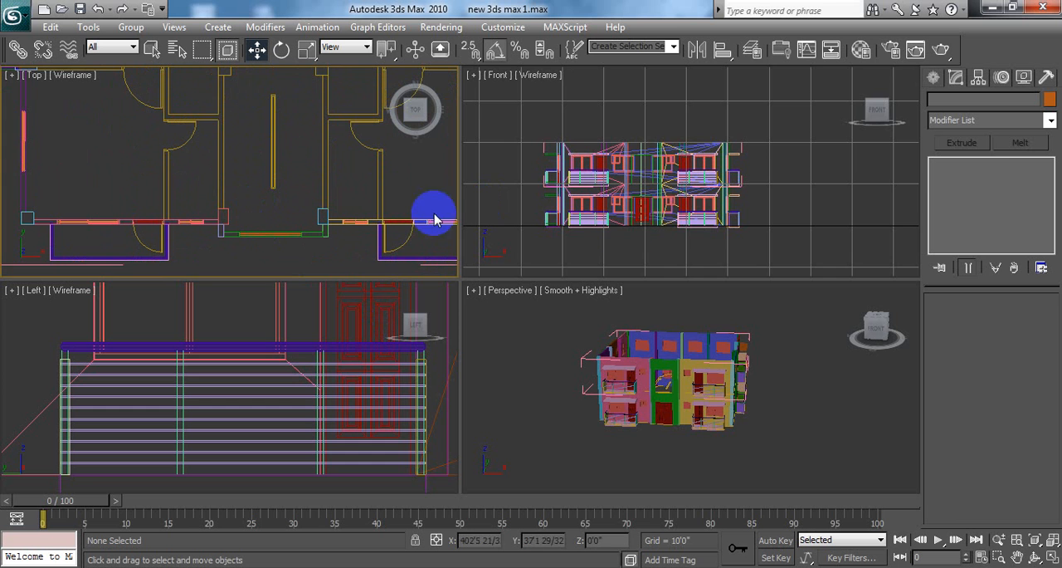
Step: Create a vertex-snapped plane 7'0" long and about 5'0" wide over the upper floor's central door opening in the Front viewport
middle_click_drag(661, 207, 703, 161)
scroll(709, 184, "up", 4)
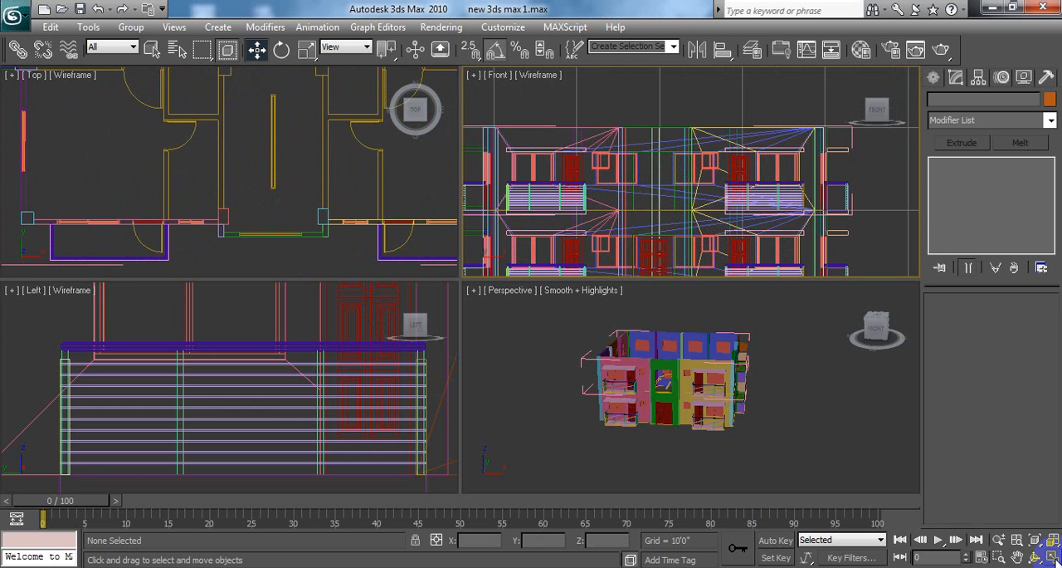
key("alt+w")
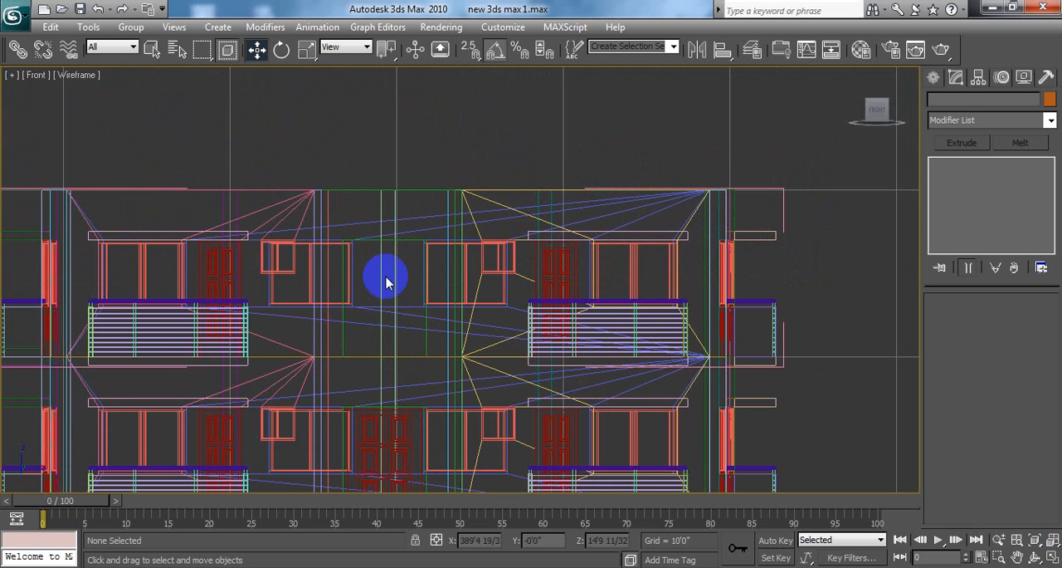
scroll(412, 240, "up", 5)
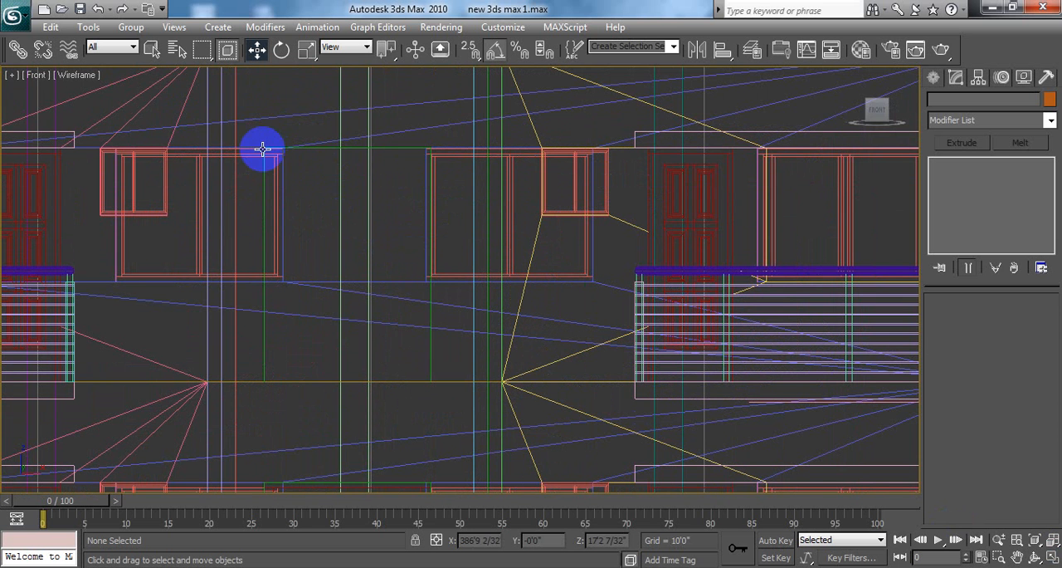
left_click(934, 77)
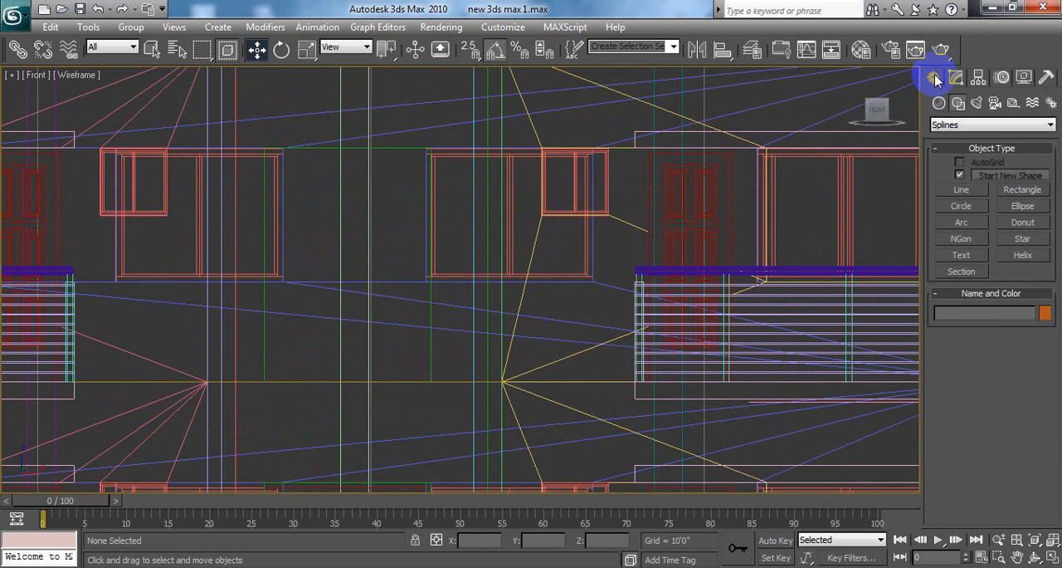
left_click(954, 125)
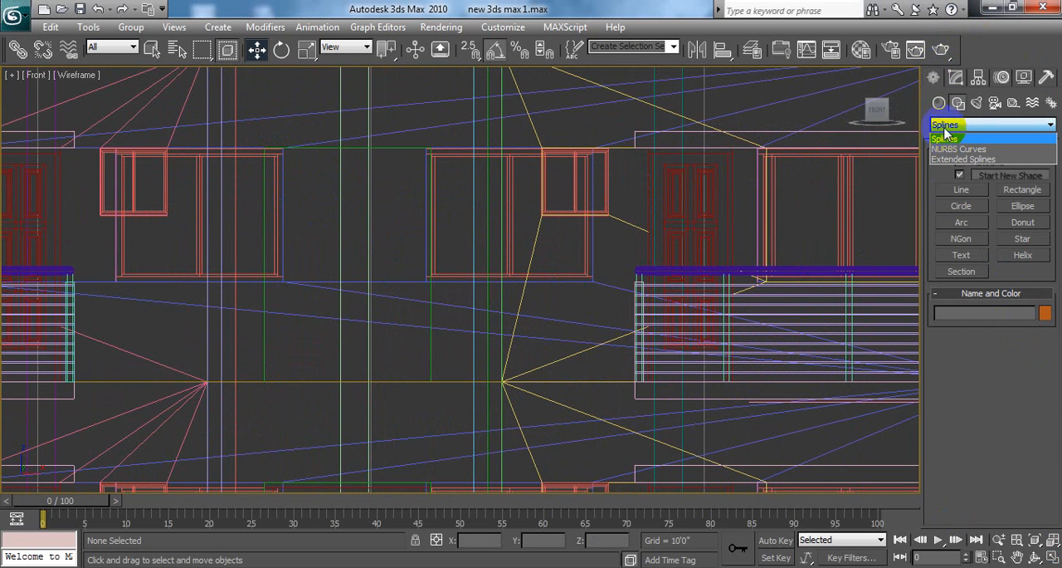
left_click(945, 137)
left_click(939, 104)
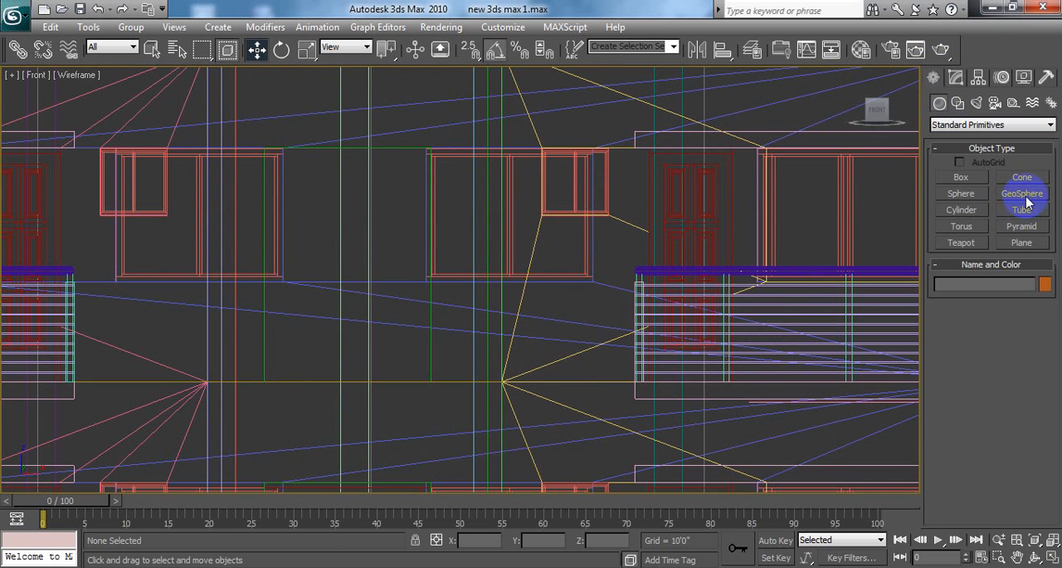
left_click(1022, 243)
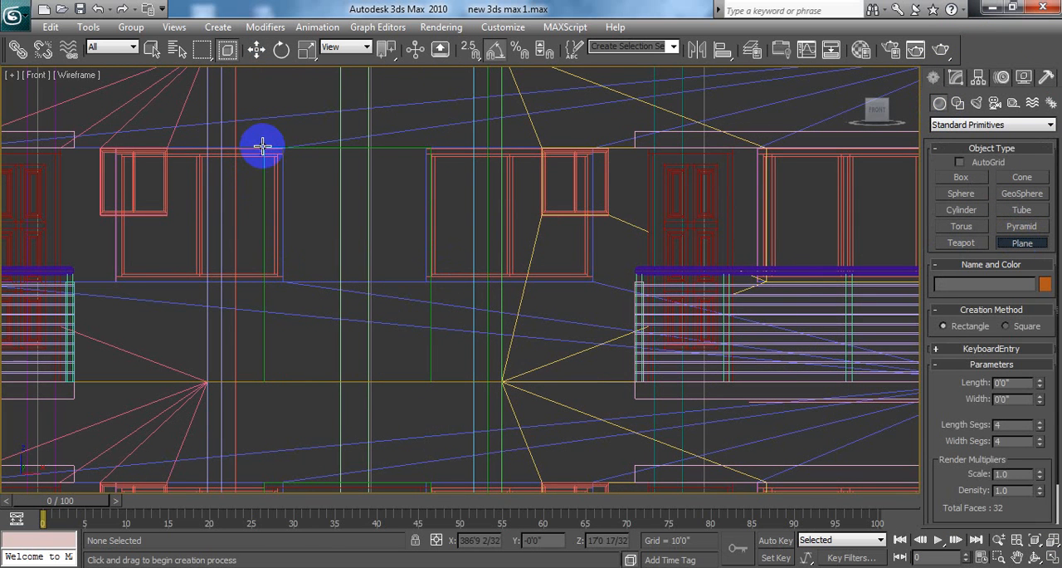
key("s")
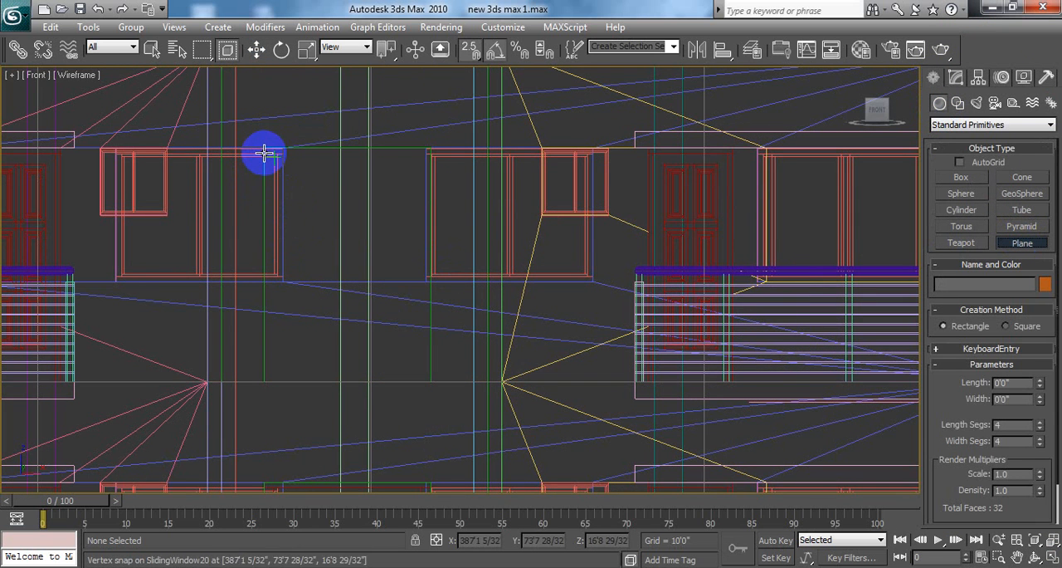
left_click_drag(264, 147, 485, 387)
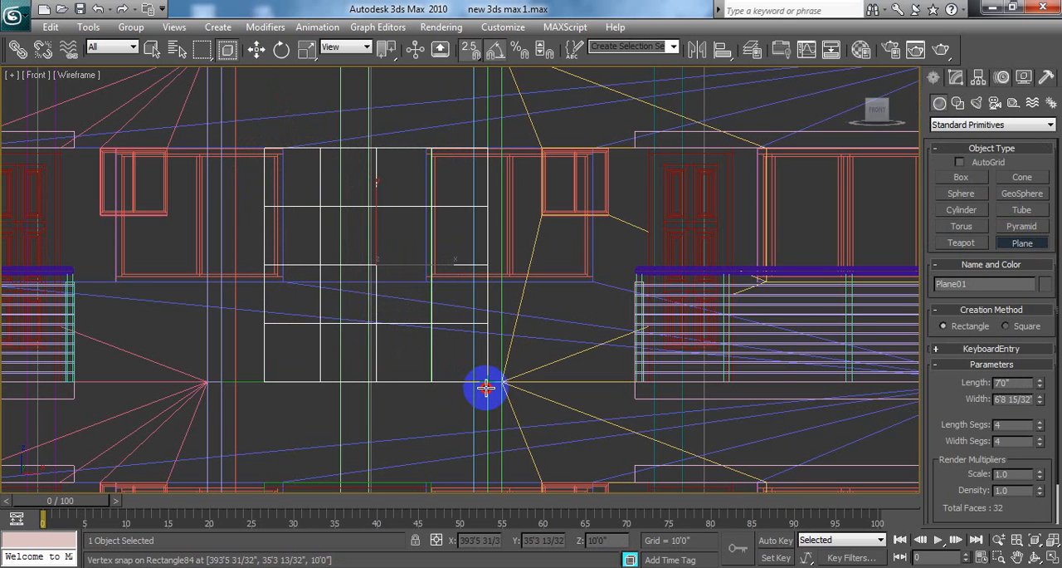
left_click_drag(485, 387, 431, 382)
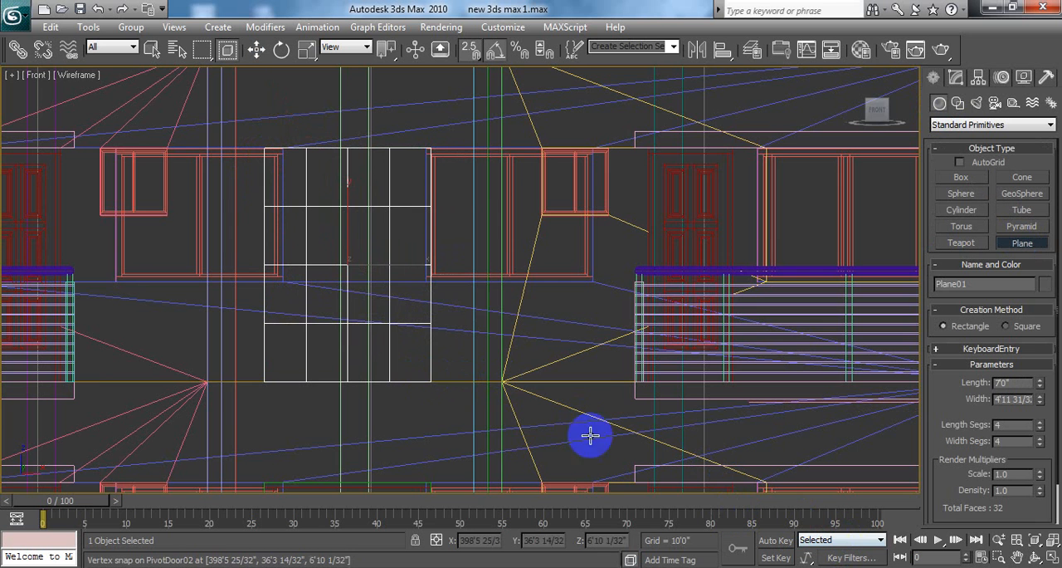
Step: Move the new plane along Y in the Top viewport, bringing it close to the building's central front wall
scroll(494, 303, "down", 5)
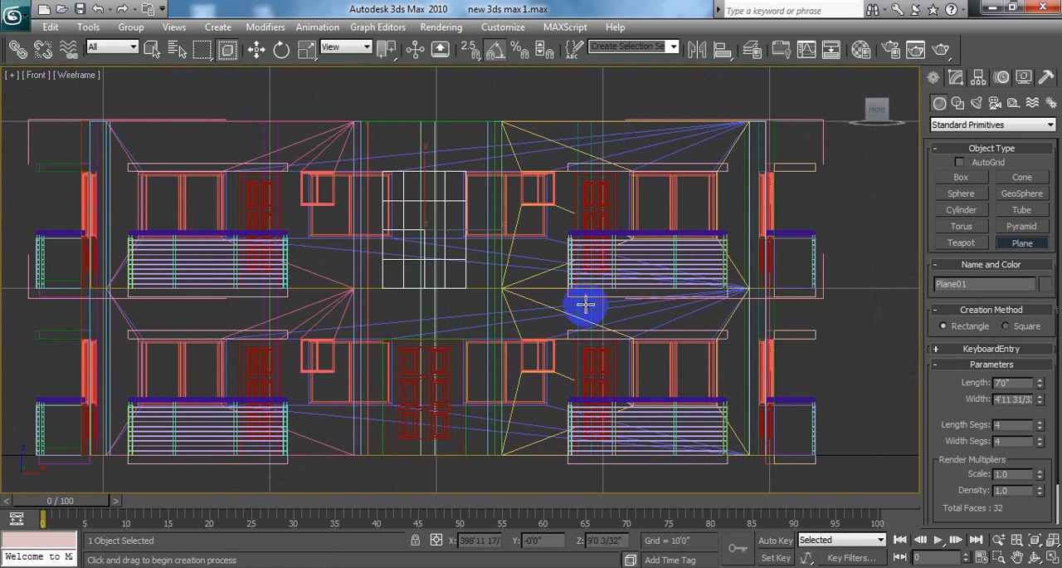
left_click(1052, 557)
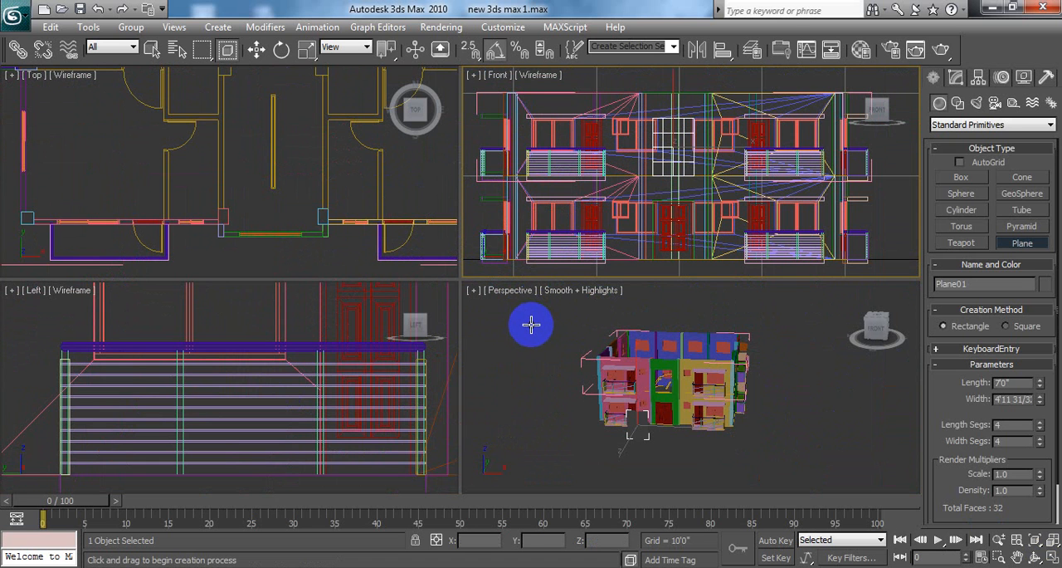
key("w")
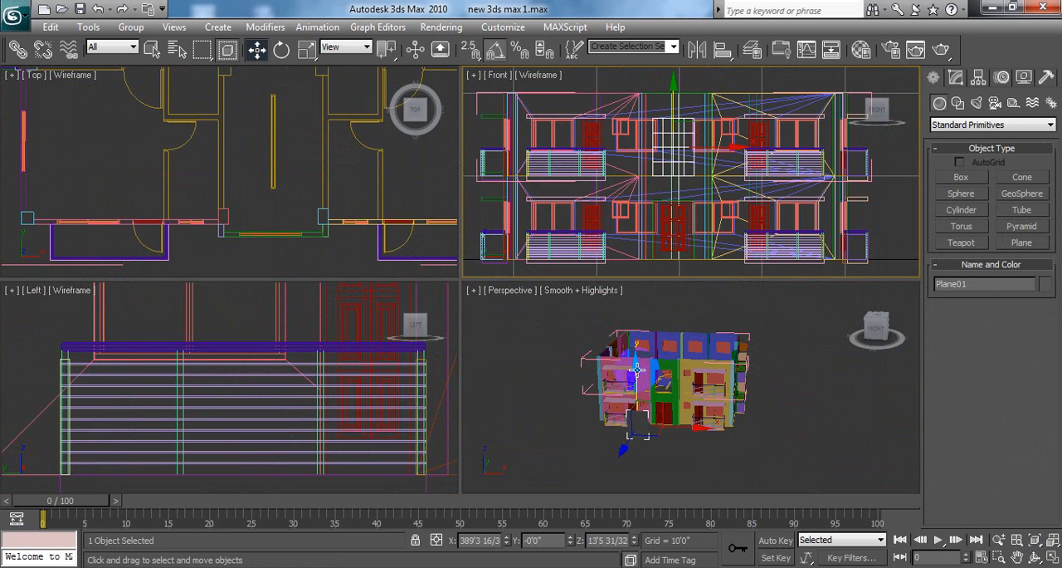
middle_click_drag(853, 457, 718, 442)
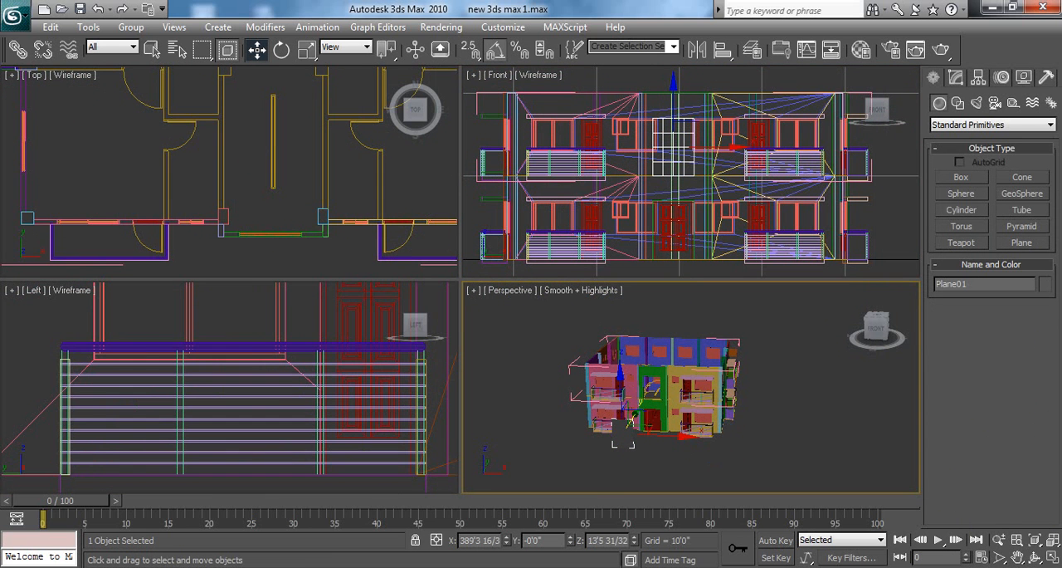
left_click(1052, 558)
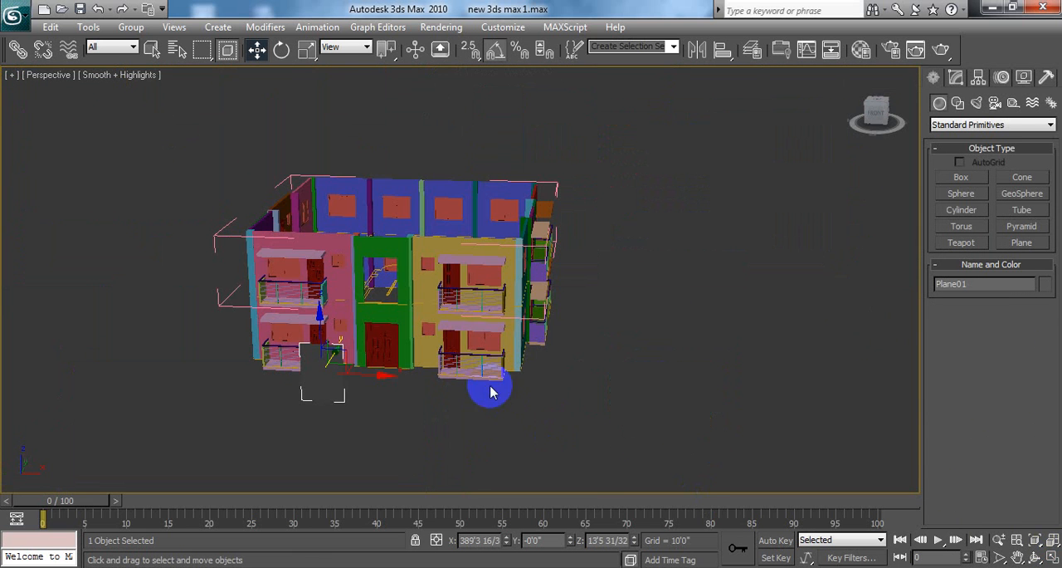
mouse_move(652, 390)
middle_mouse_down("alt")
mouse_move(573, 405)
mouse_move(642, 399)
middle_mouse_up("alt")
left_click(1052, 559)
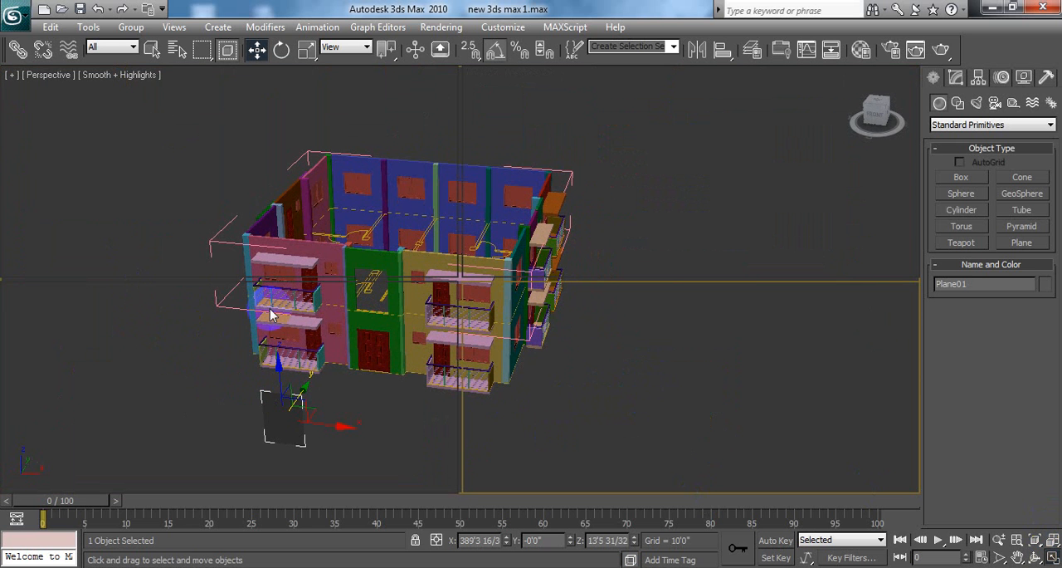
scroll(265, 184, "down", 3)
middle_click(266, 185)
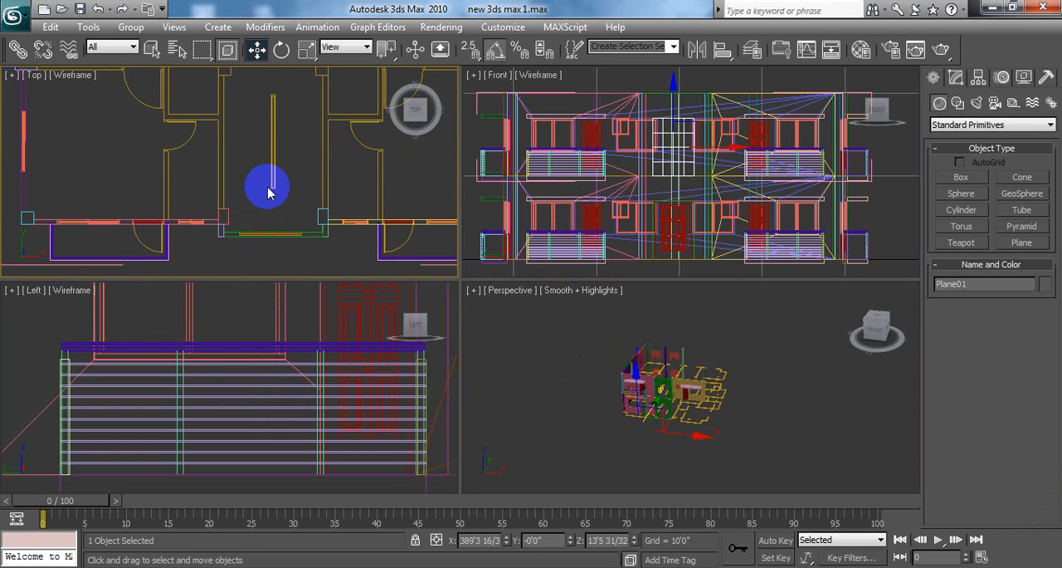
scroll(266, 185, "down", 5)
middle_click_drag(266, 186, 265, 204)
scroll(265, 202, "down", 5)
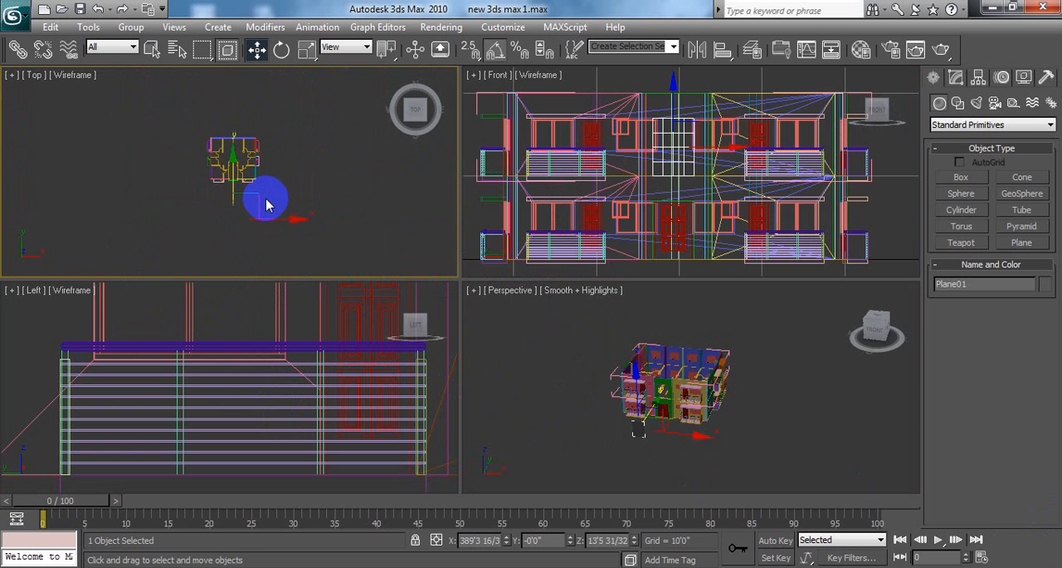
scroll(256, 199, "up", 1)
mouse_move(224, 184)
left_mouse_down()
mouse_move(236, 182)
mouse_move(244, 118)
mouse_move(235, 126)
left_mouse_up()
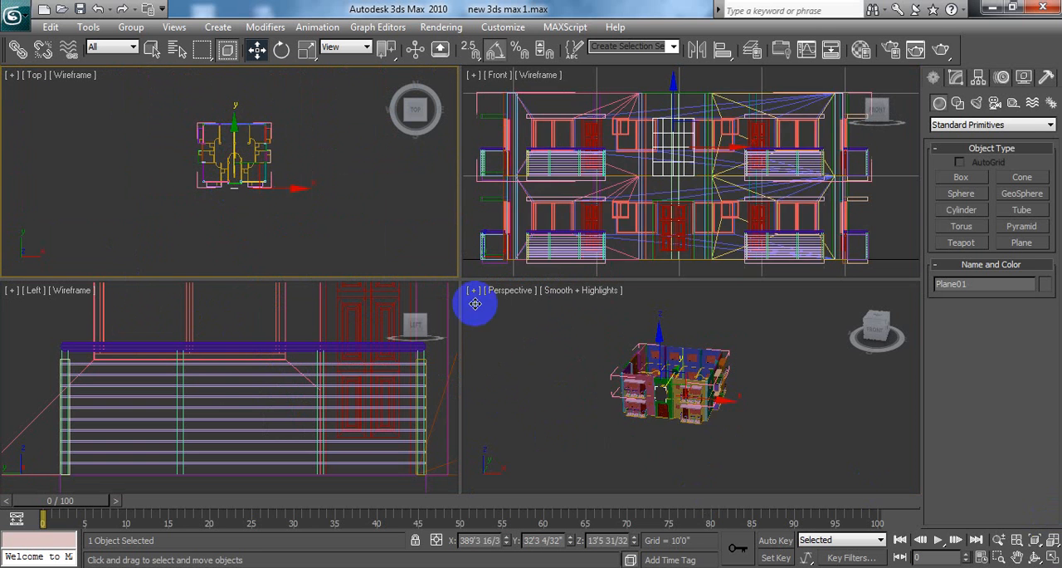
Step: Fine-position the plane along Y within the thickness of the green front wall, at about Y 35'5"
left_click(1052, 556)
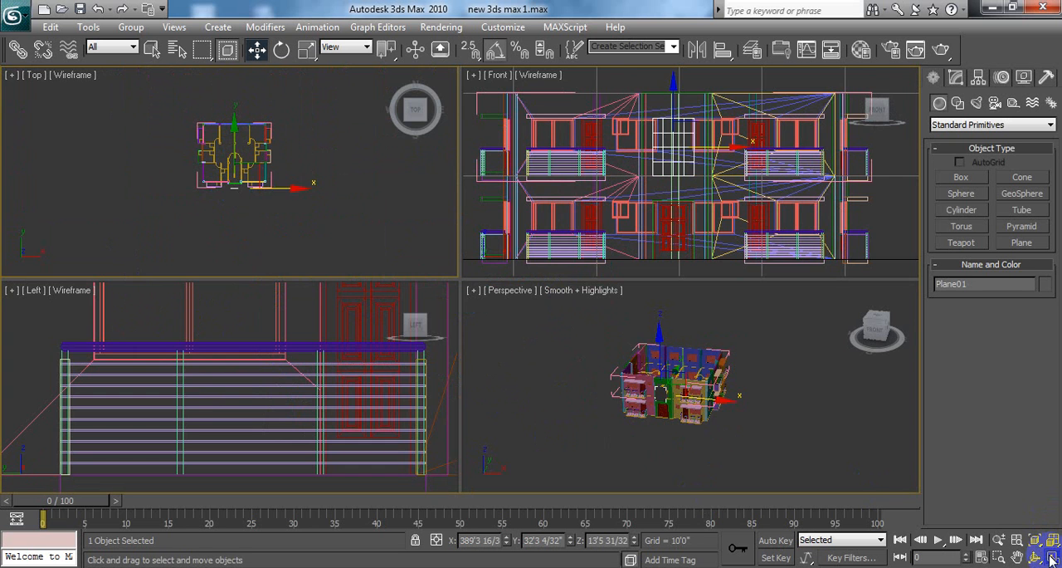
scroll(554, 398, "up", 6)
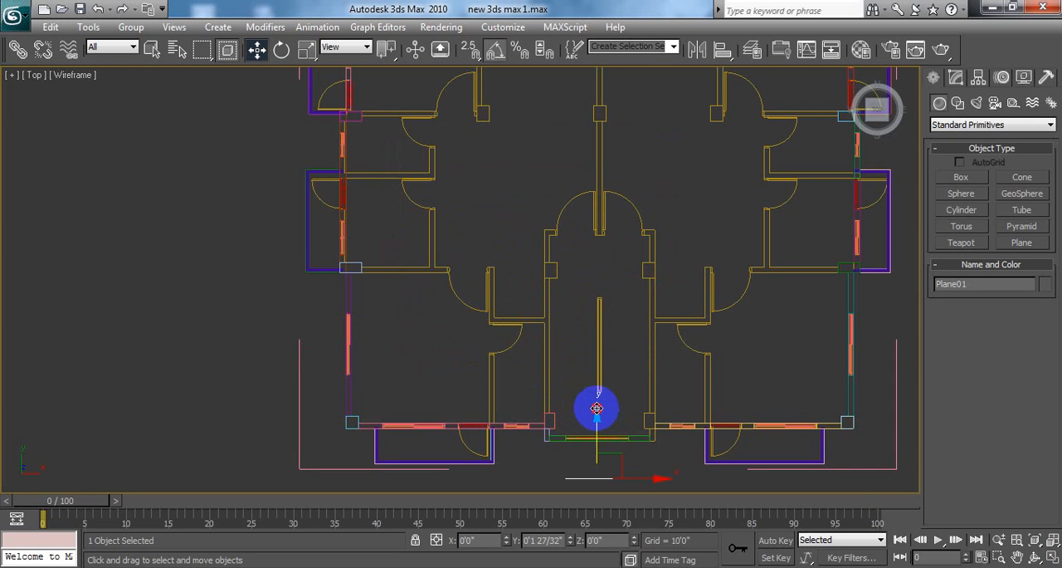
left_click_drag(597, 408, 599, 389)
middle_click_drag(635, 439, 536, 227)
scroll(611, 368, "up", 7)
mouse_move(593, 278)
middle_mouse_down()
mouse_move(586, 73)
mouse_move(588, 152)
middle_mouse_up()
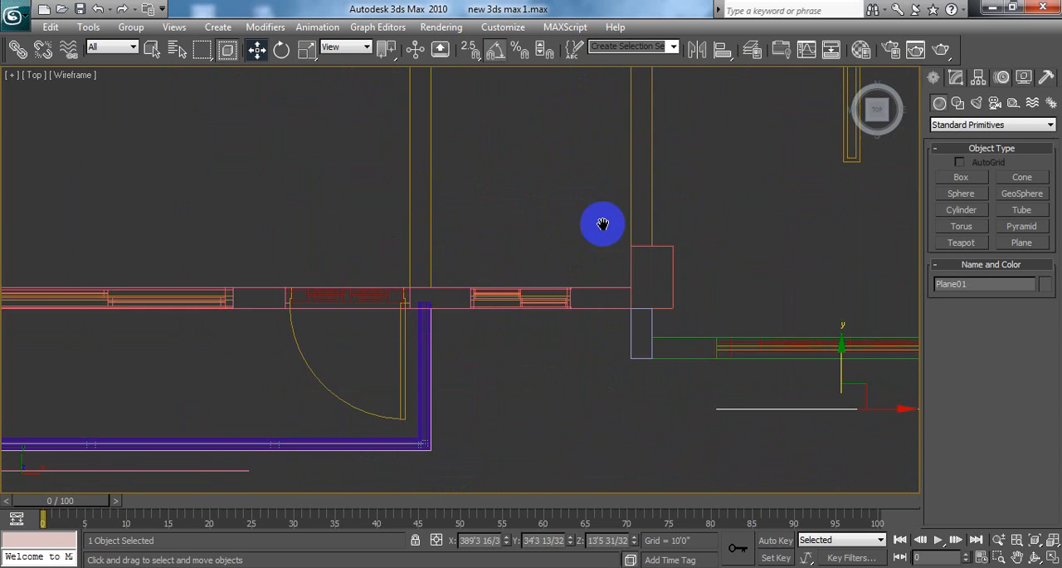
middle_click_drag(603, 224, 581, 98)
middle_click_drag(620, 249, 397, 204)
middle_click_drag(551, 216, 491, 207)
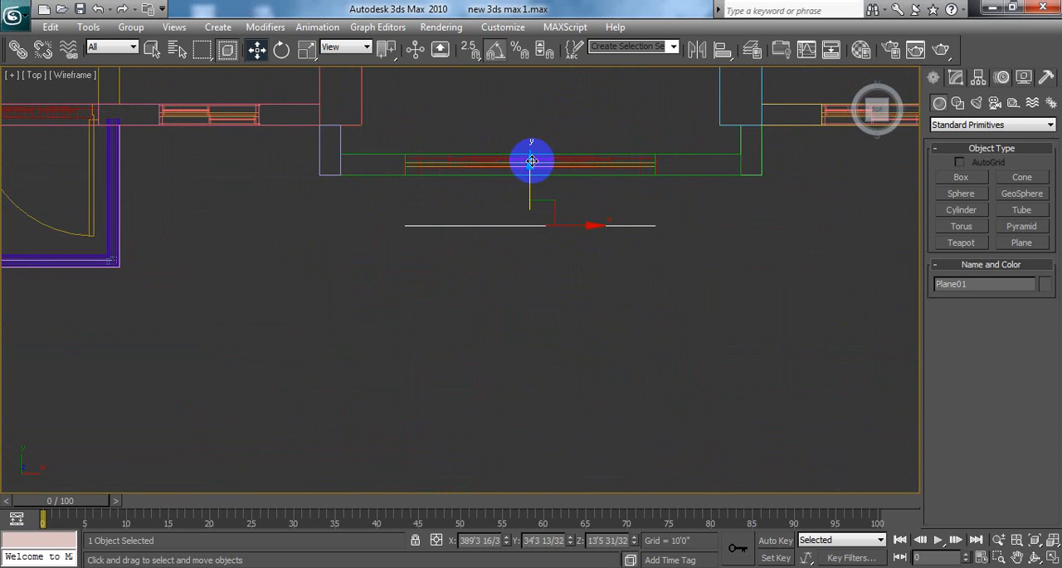
left_click_drag(531, 164, 529, 115)
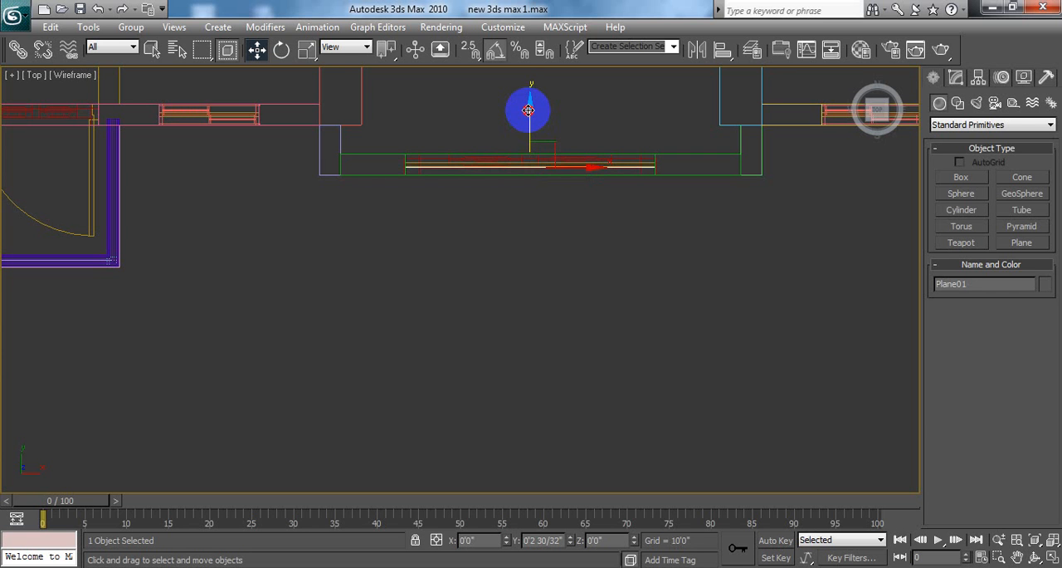
left_click_drag(528, 111, 528, 110)
left_click_drag(528, 107, 529, 109)
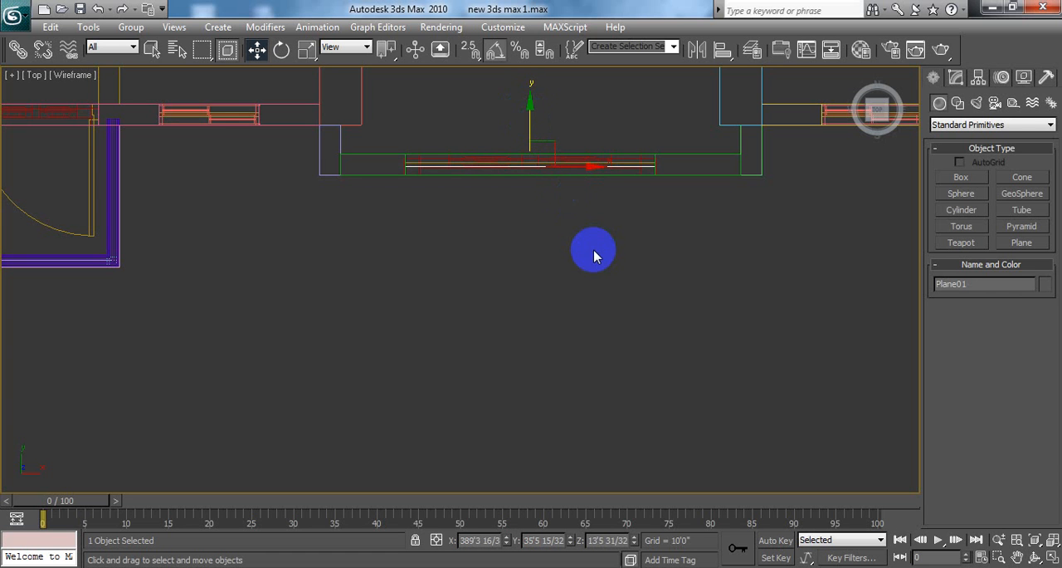
Step: Examine the plane in the upper floor's central opening and the surrounding green wall in the Perspective viewport
left_click(1053, 558)
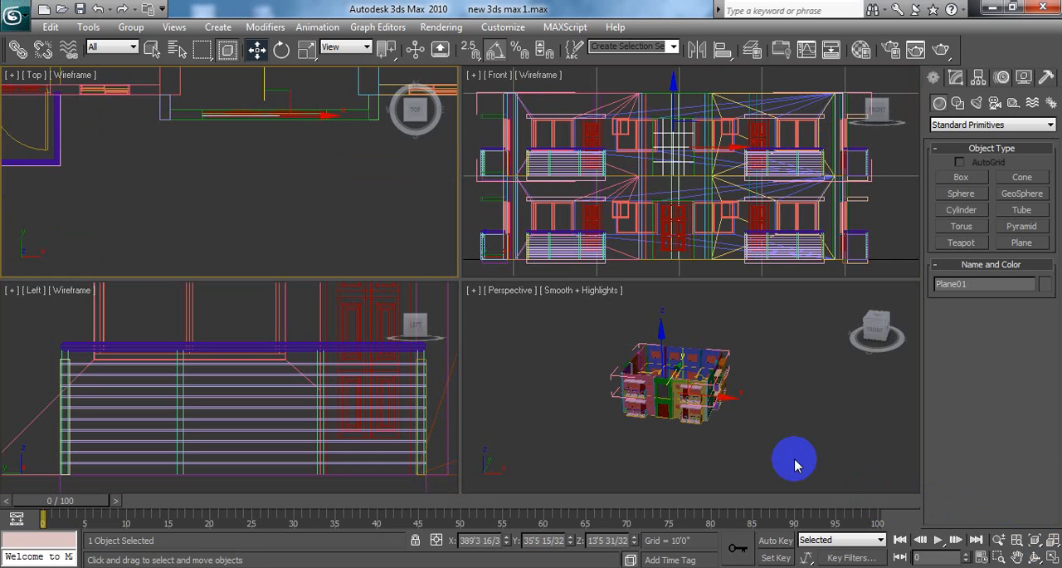
left_click(763, 419)
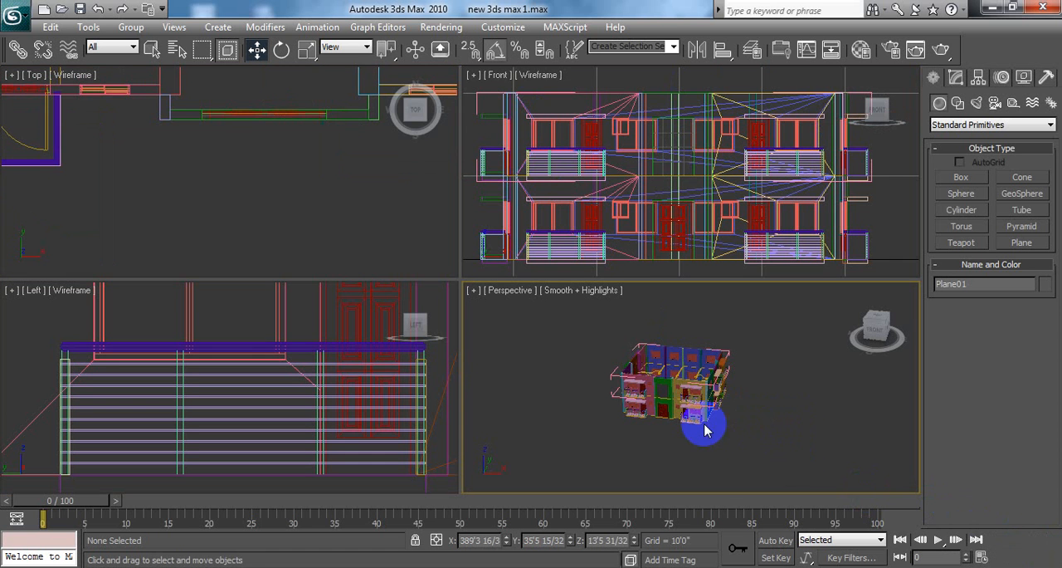
left_click(766, 427)
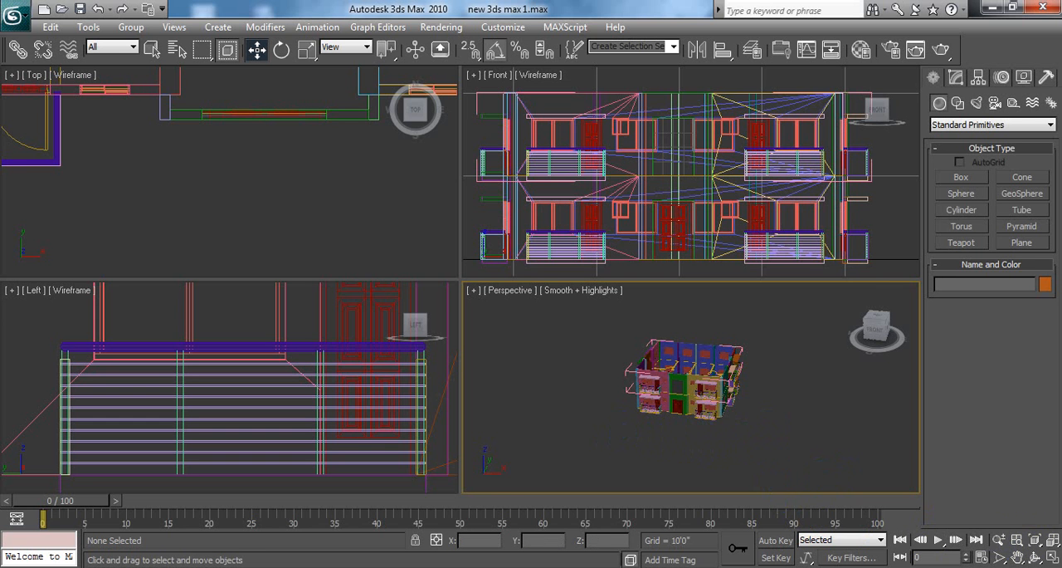
left_click(1052, 558)
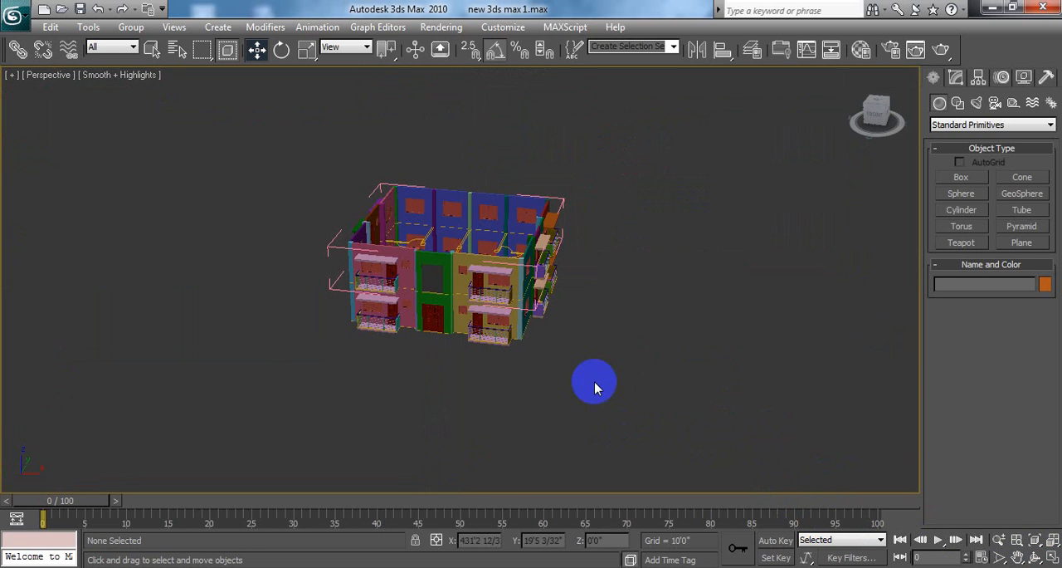
mouse_move(594, 388)
middle_mouse_down()
mouse_move(623, 387)
mouse_move(611, 378)
middle_mouse_up()
scroll(526, 290, "up", 5)
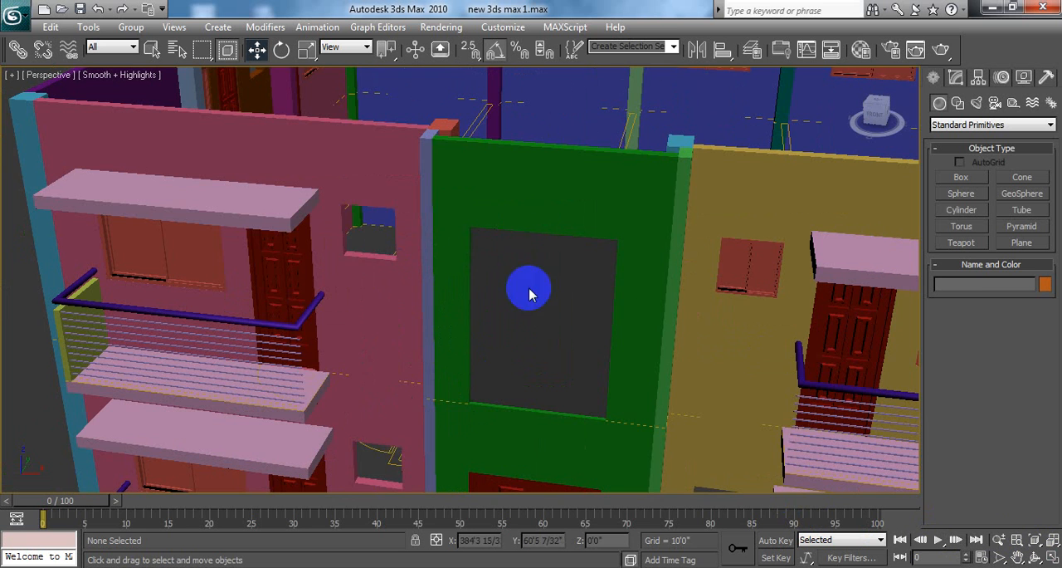
left_click(529, 204)
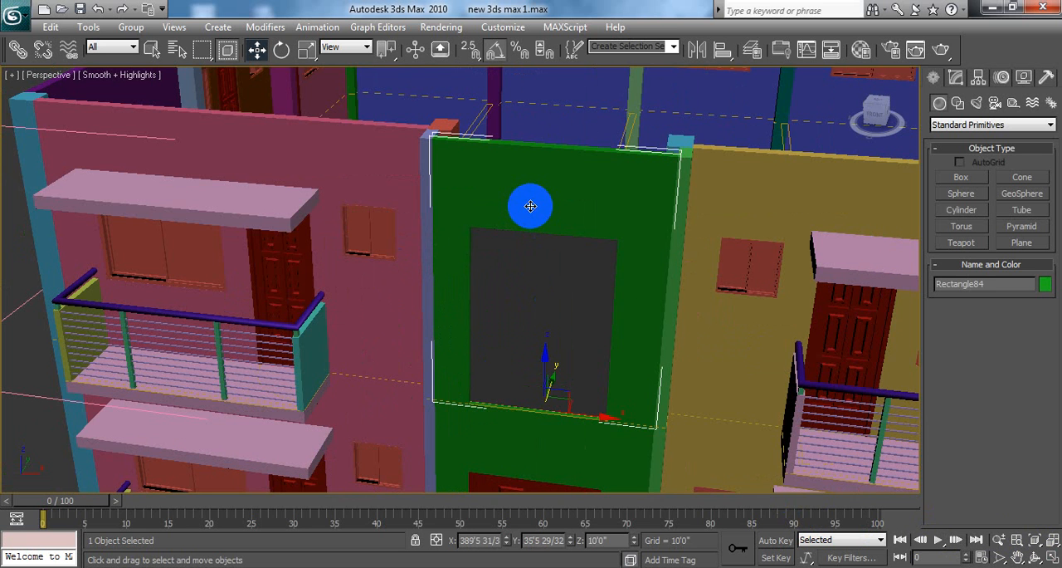
left_click(549, 285)
left_click(550, 200)
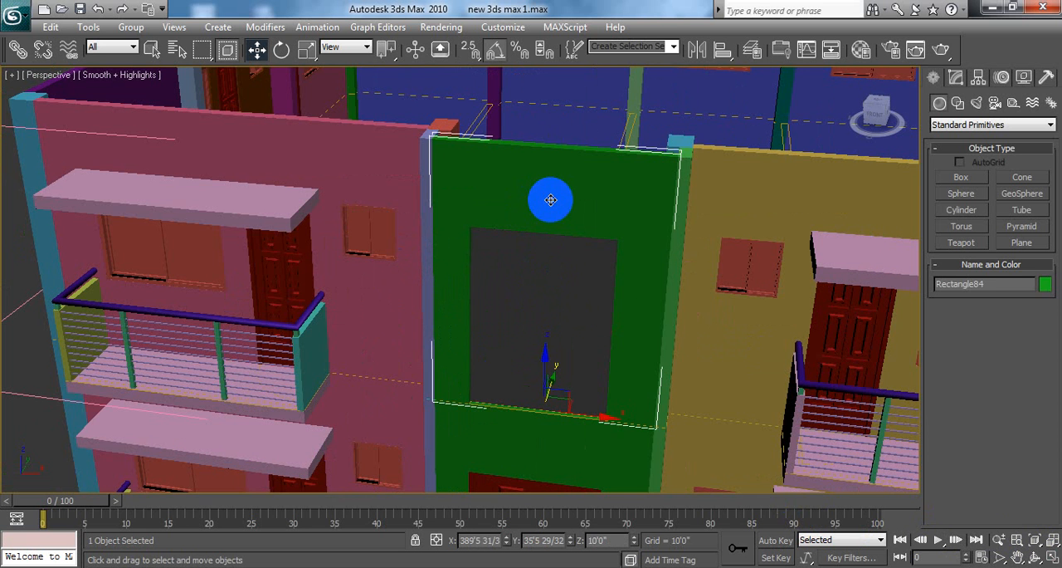
left_click(542, 288)
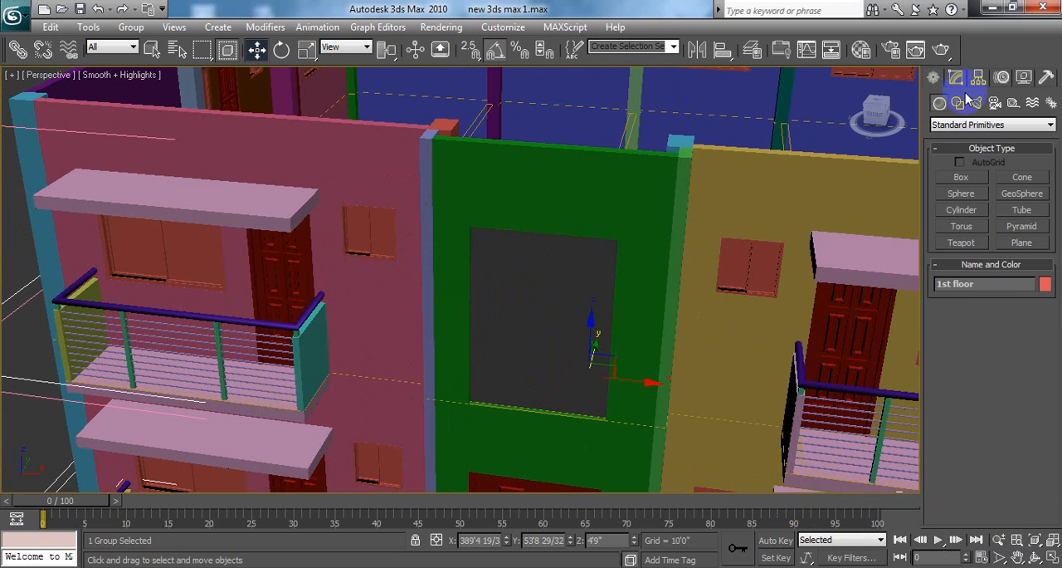
Step: Draw a vertex-snapped box base 7'0" long and about 1'3" wide over the left strip of the upper floor's central opening in the Front viewport
left_click(959, 176)
left_click(562, 287)
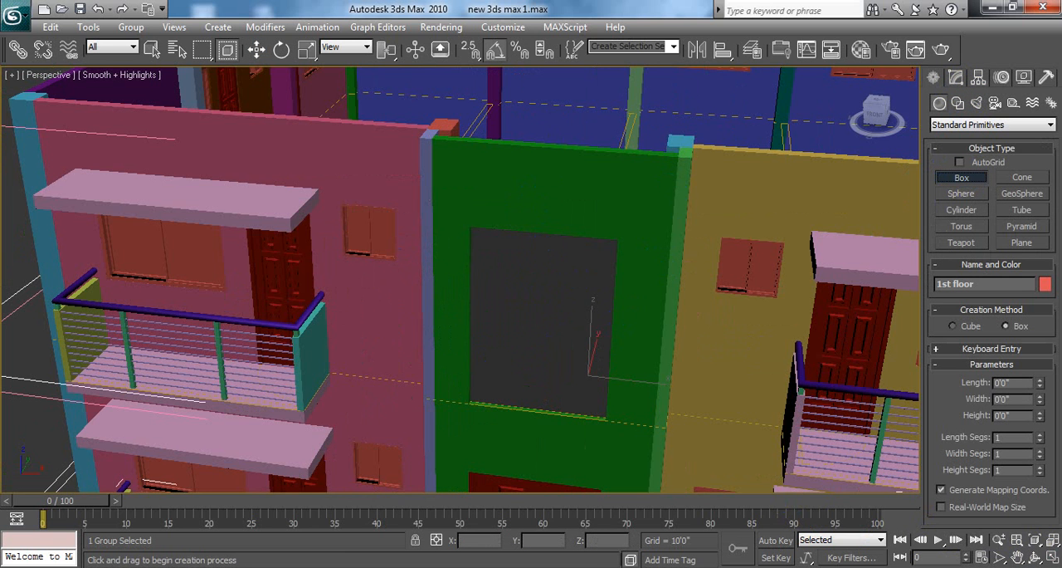
left_click(1054, 558)
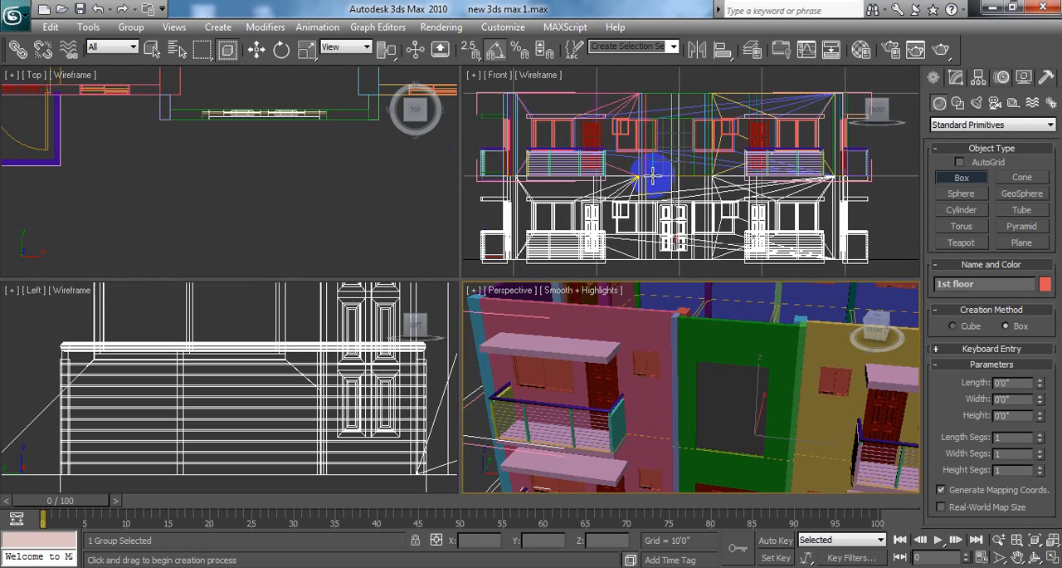
left_click(653, 181)
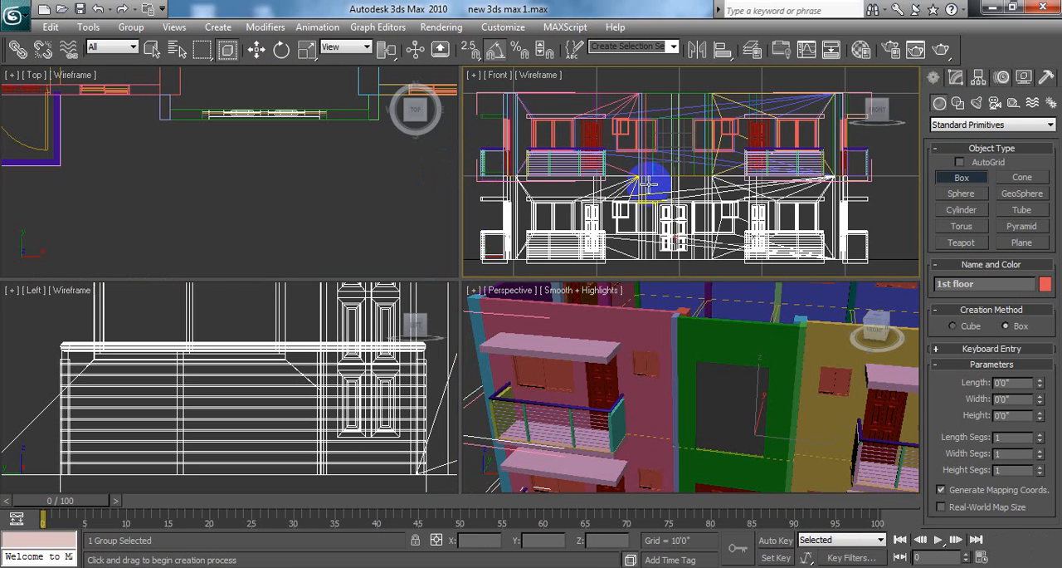
middle_click_drag(649, 184, 650, 191)
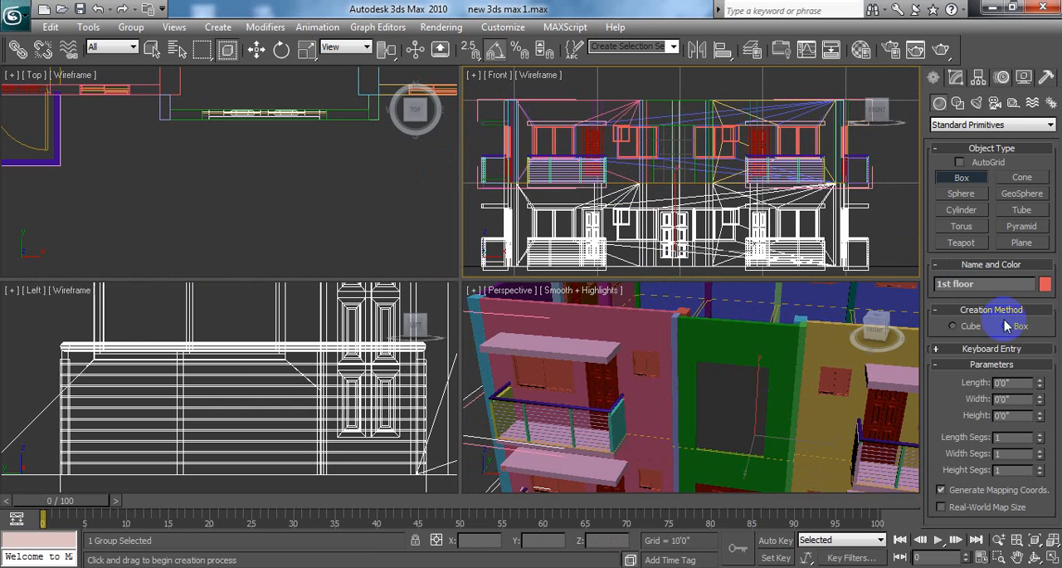
left_click(1050, 561)
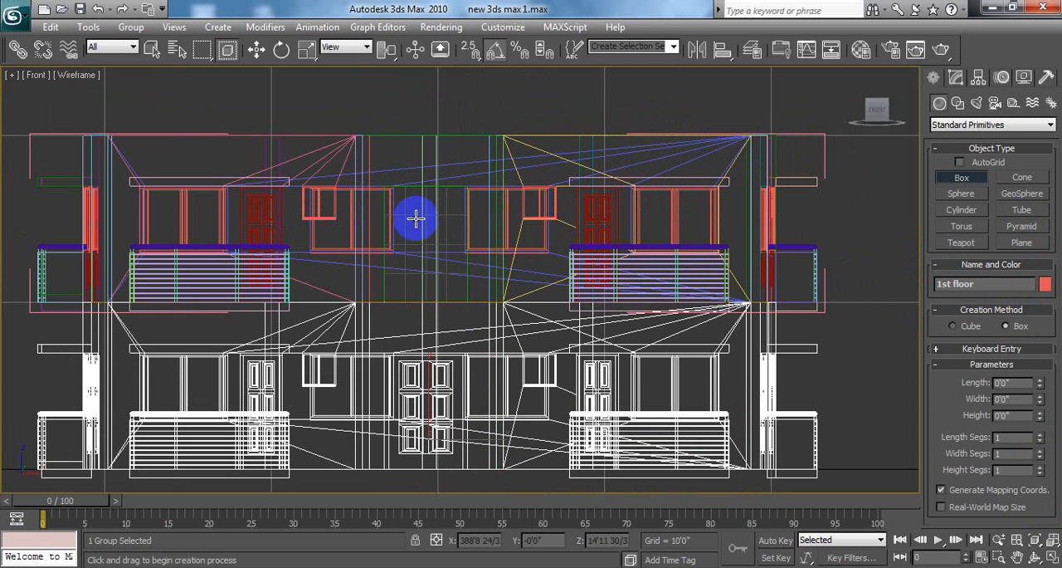
key("s")
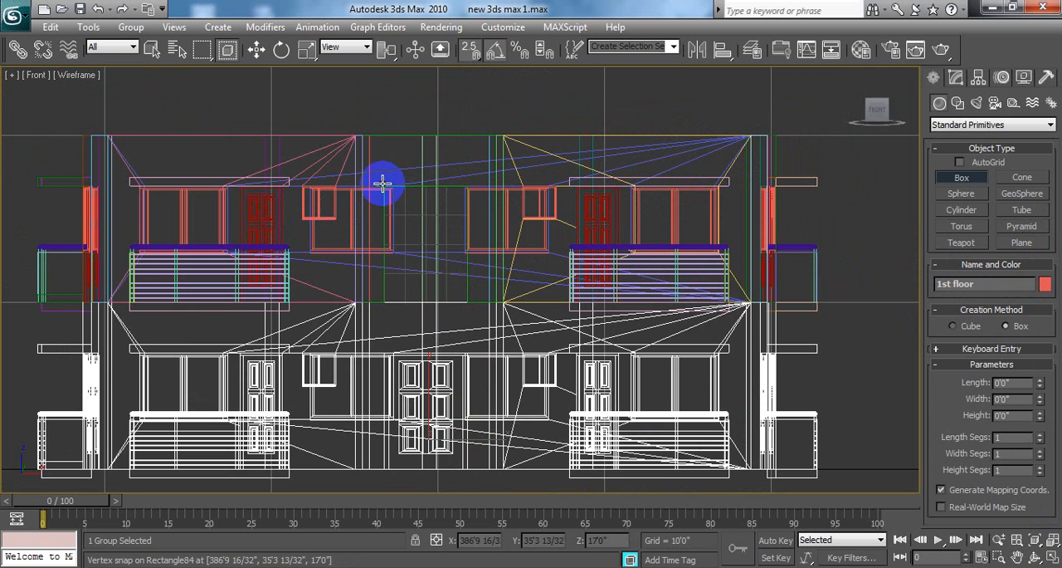
left_click_drag(384, 188, 404, 304)
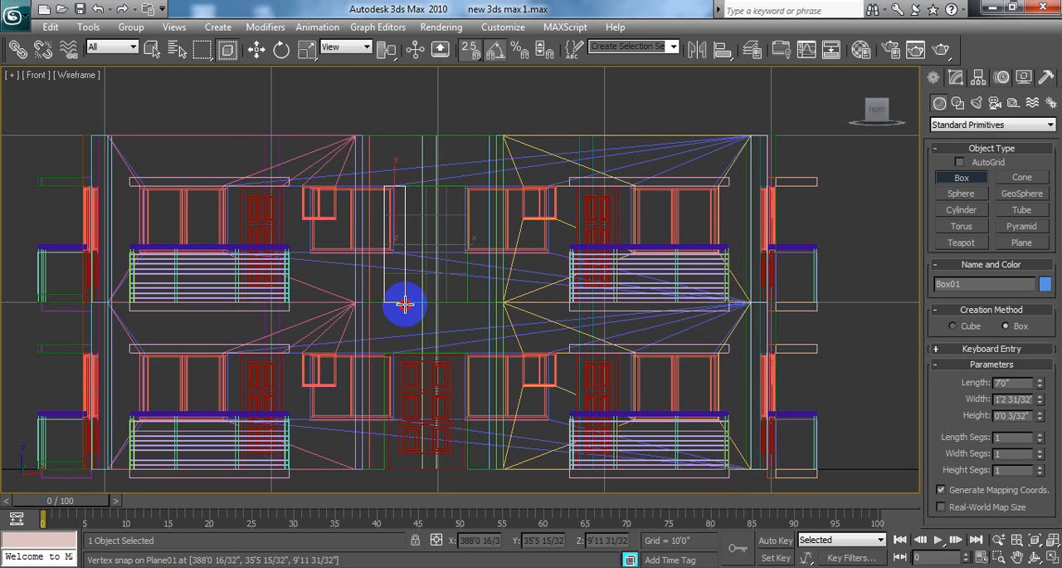
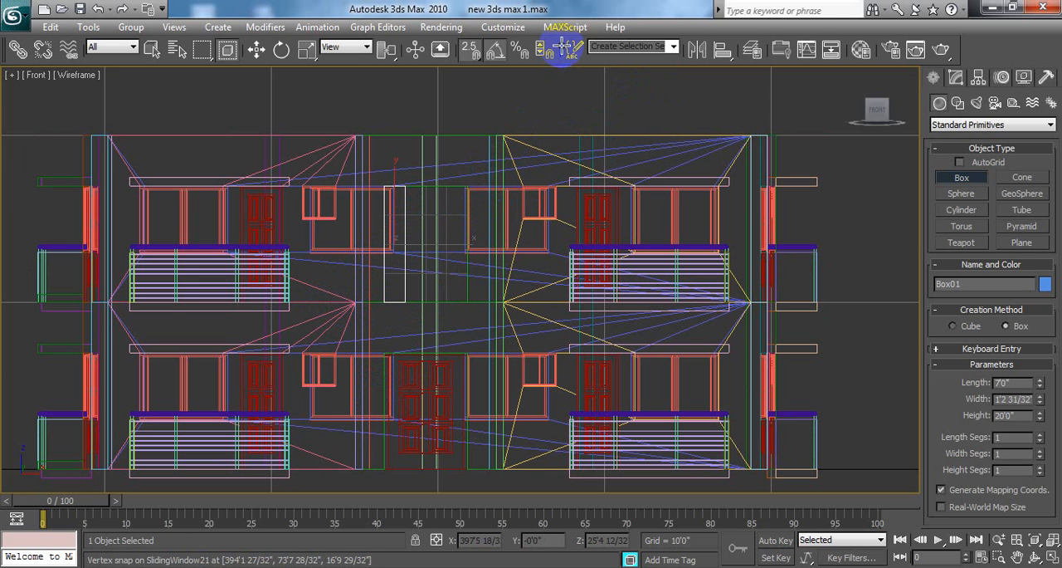
Step: Finish the box over the opening's strip with a height of 10'0" and display the Front viewport shaded
left_click(548, 98)
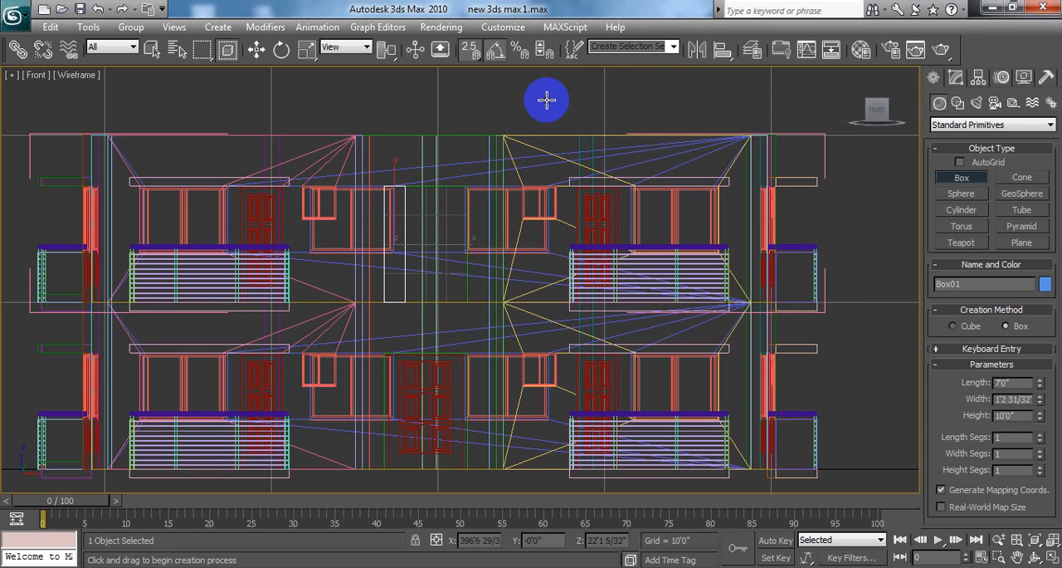
right_click(546, 101)
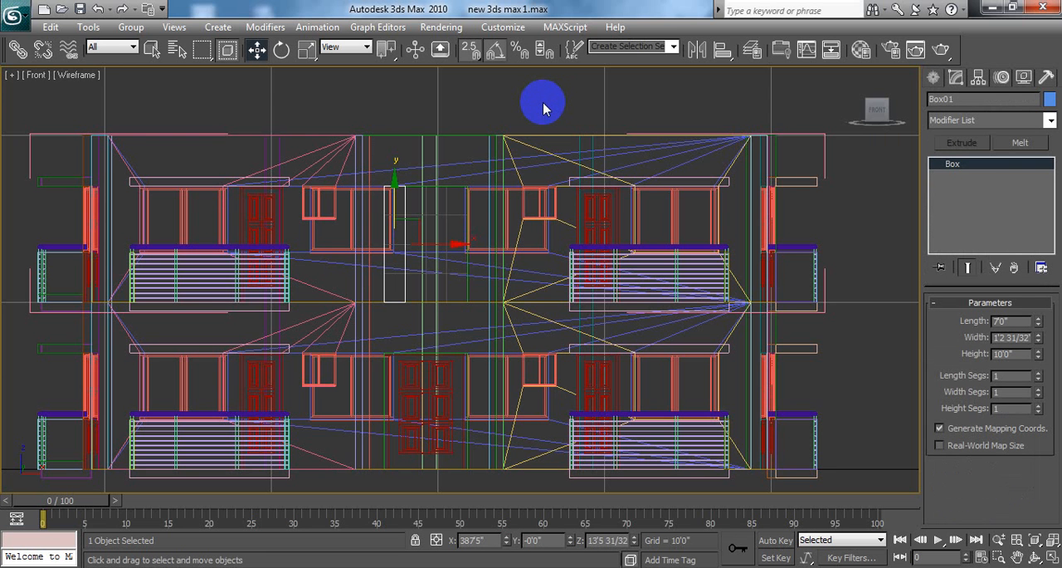
key("F3")
left_click(518, 111)
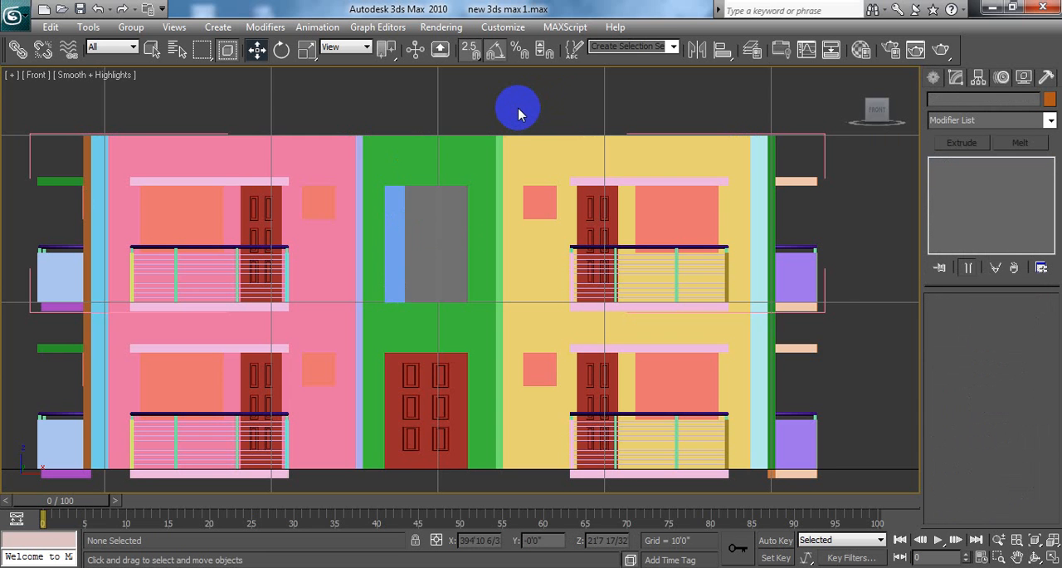
Step: Reduce the new box's height to about 8 3/8" and set its width to 3"
middle_click_drag(517, 107, 491, 141, "alt")
middle_click_drag(485, 178, 403, 208)
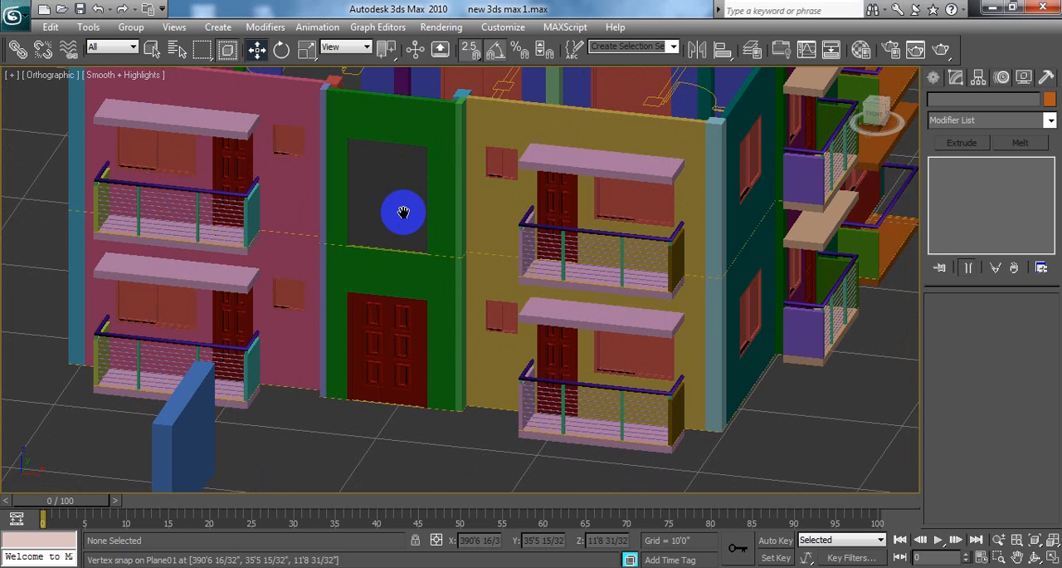
left_click(189, 401)
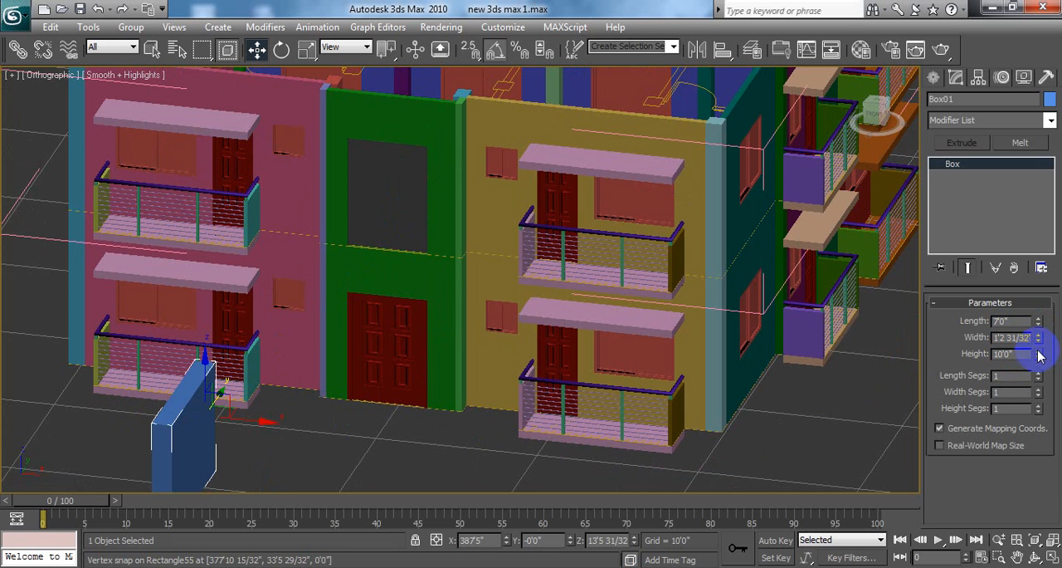
left_click_drag(1039, 354, 1029, 423)
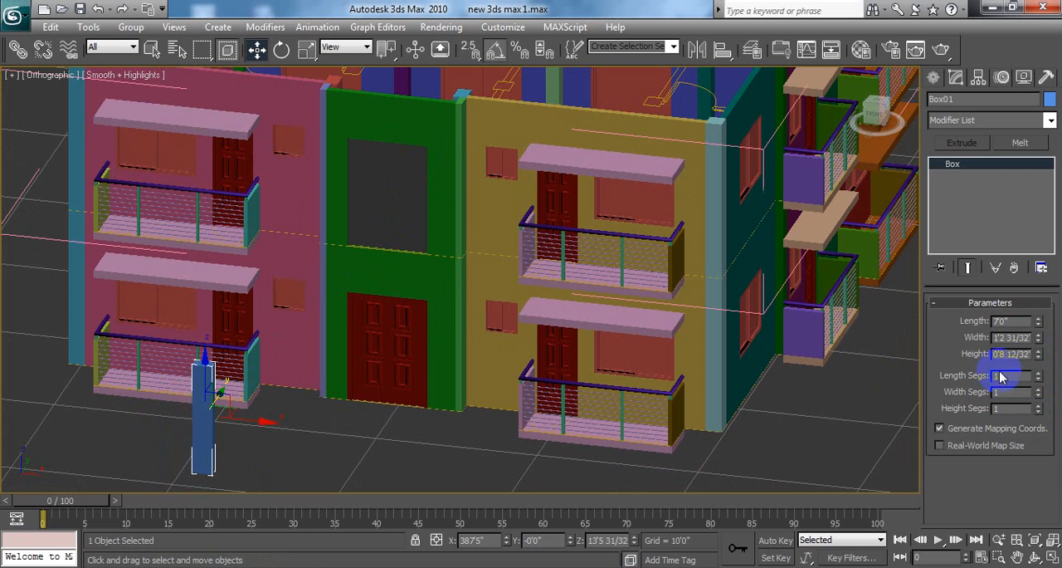
double_click(1011, 338)
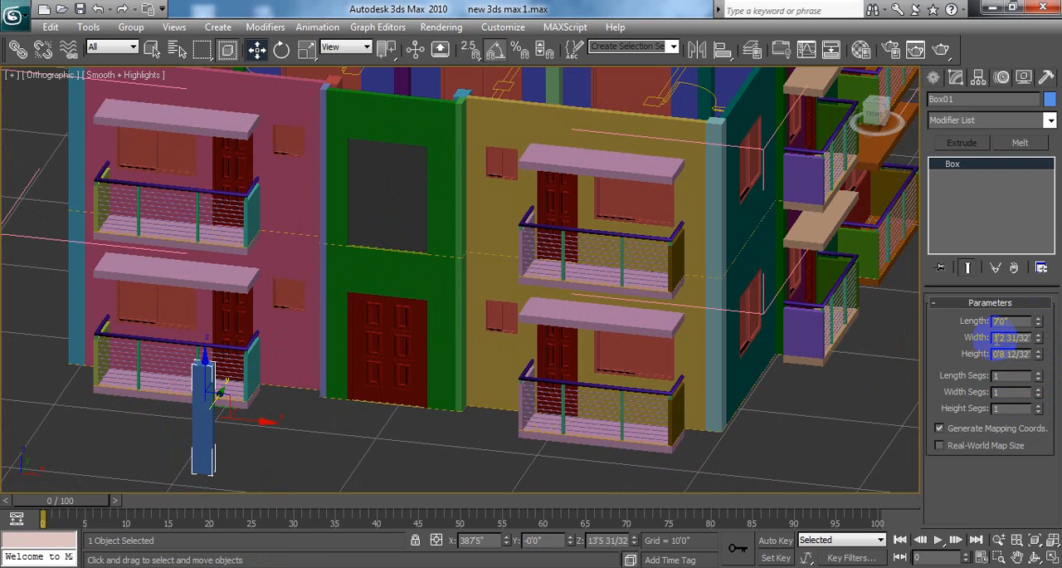
left_click_drag(993, 336, 1050, 347)
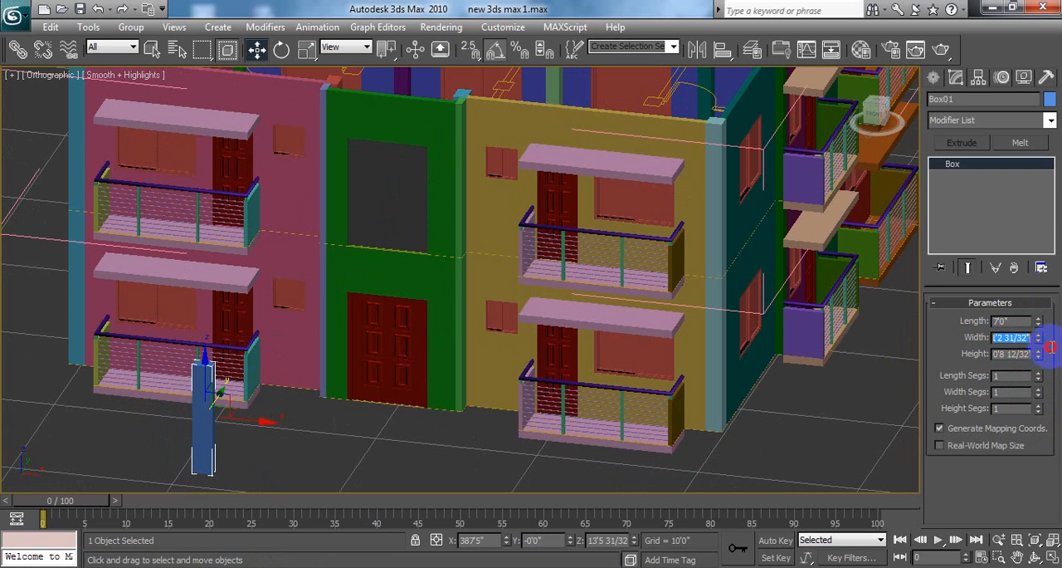
type("2")
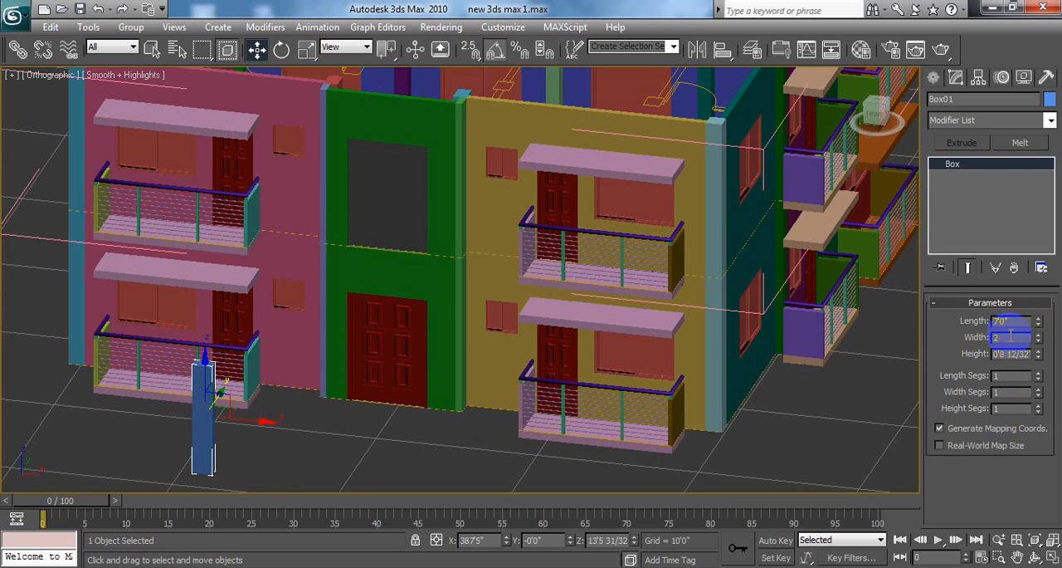
key("Return")
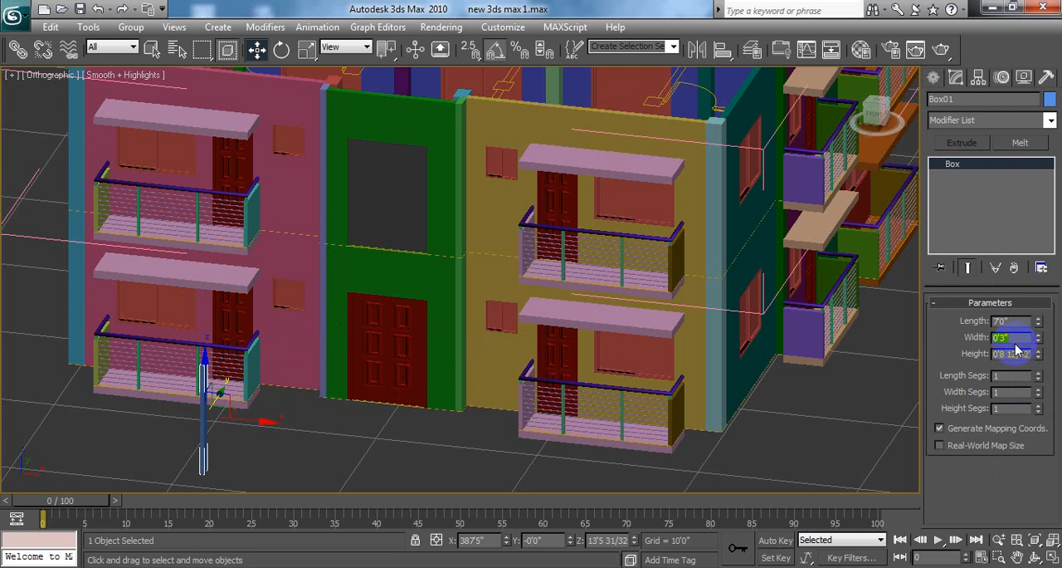
left_click(332, 412)
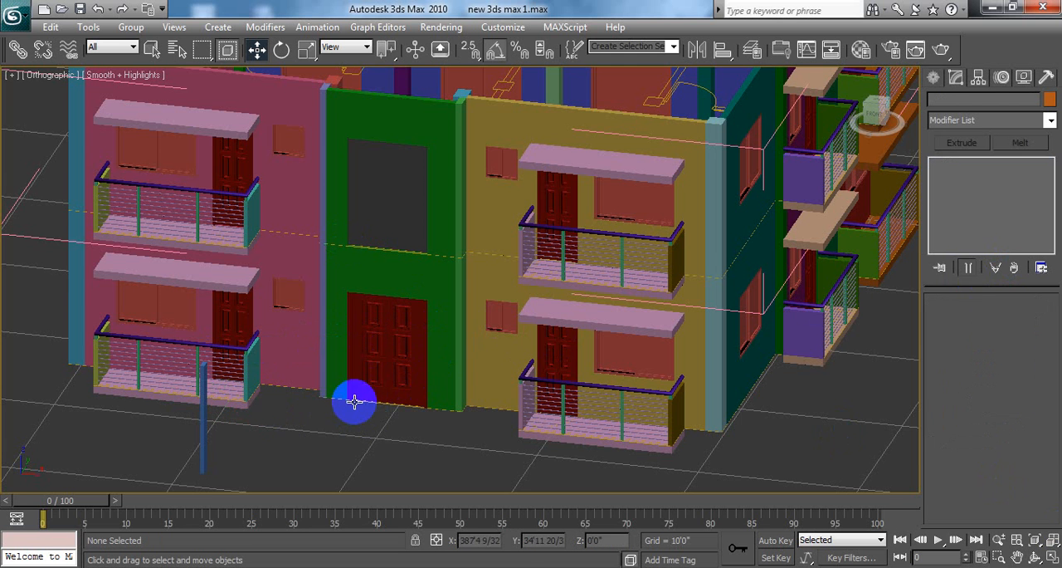
Step: Move the thin box along Y in the Top viewport onto the building's central front wall, at about Y 35'11"
left_click(1053, 561)
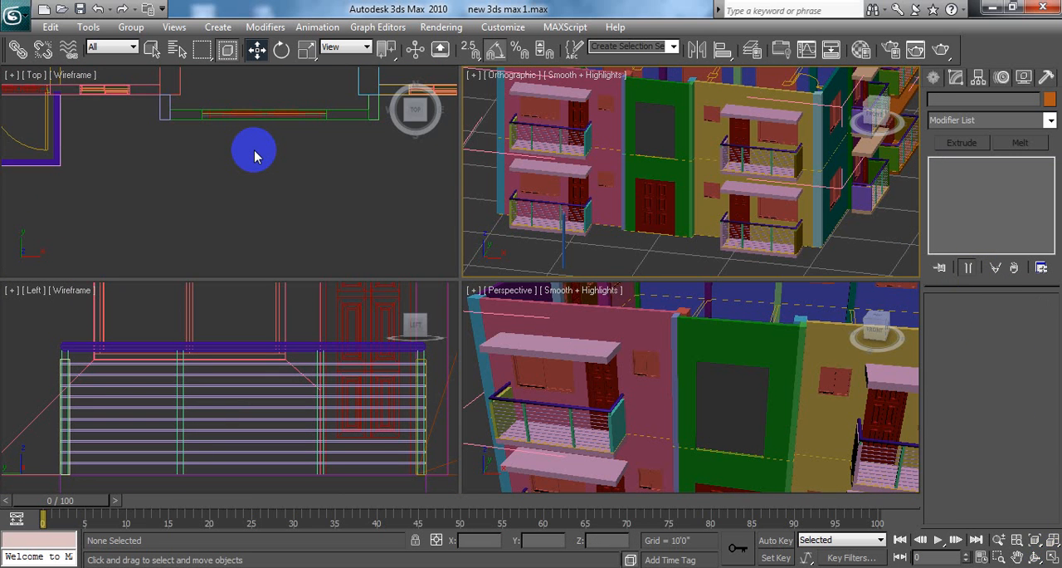
middle_click_drag(255, 157, 206, 152)
scroll(301, 211, "down", 6)
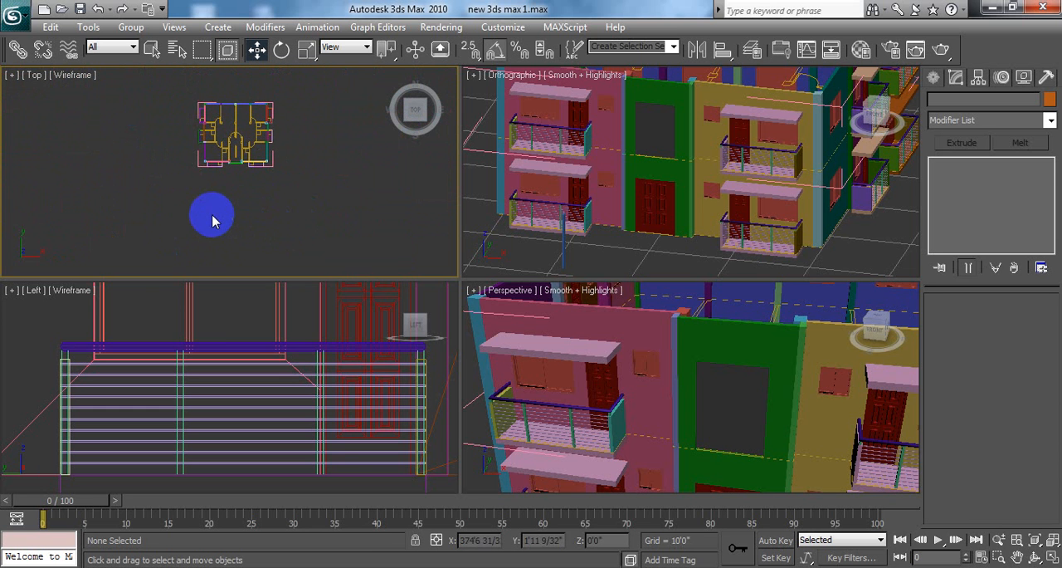
mouse_move(212, 218)
left_mouse_down()
mouse_move(268, 237)
mouse_move(240, 147)
mouse_move(249, 64)
mouse_move(246, 113)
left_mouse_up()
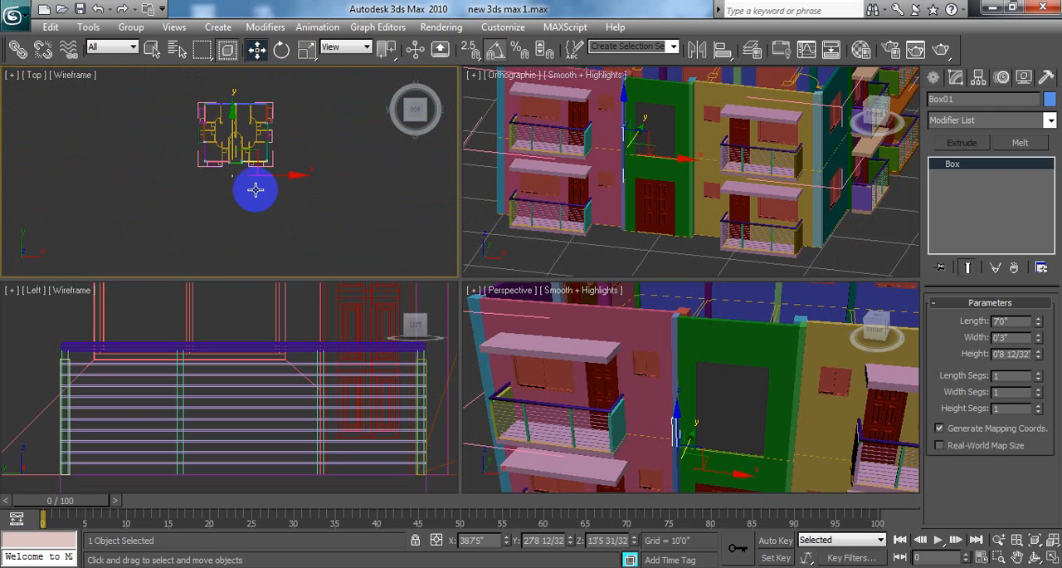
left_click(1050, 557)
scroll(624, 290, "up", 6)
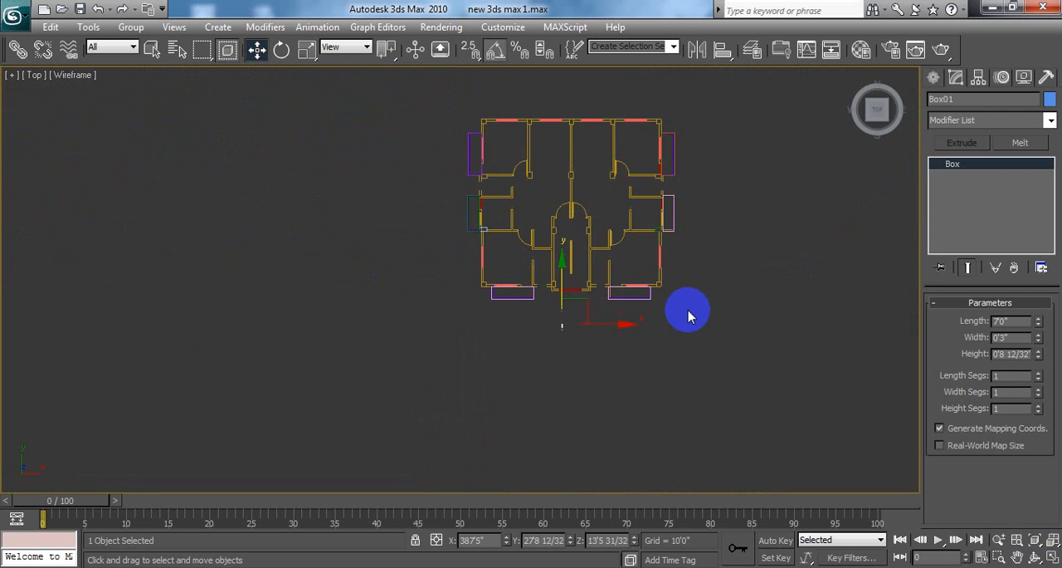
middle_click_drag(581, 239, 553, 271)
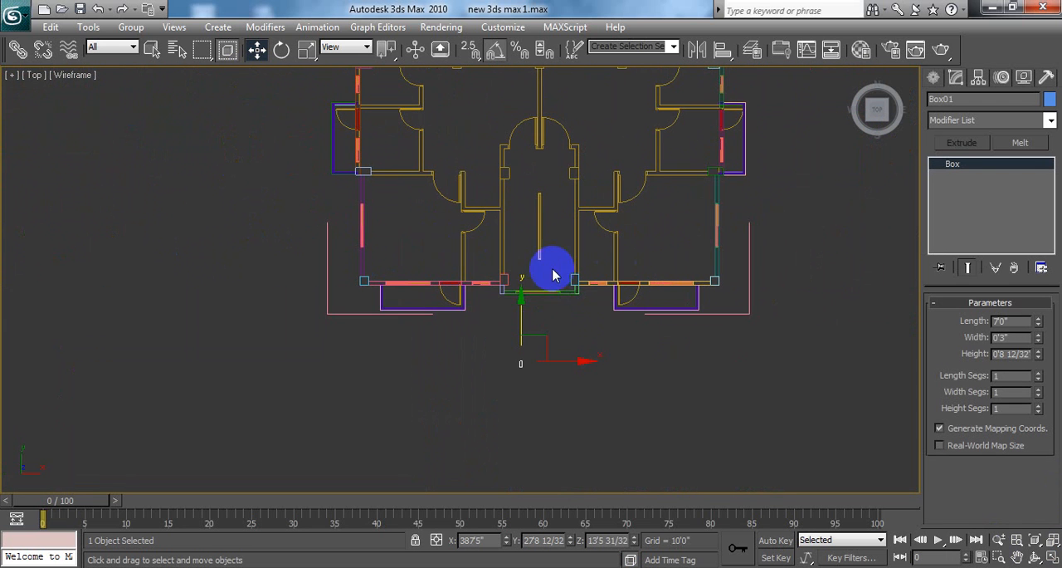
left_click_drag(521, 296, 532, 224)
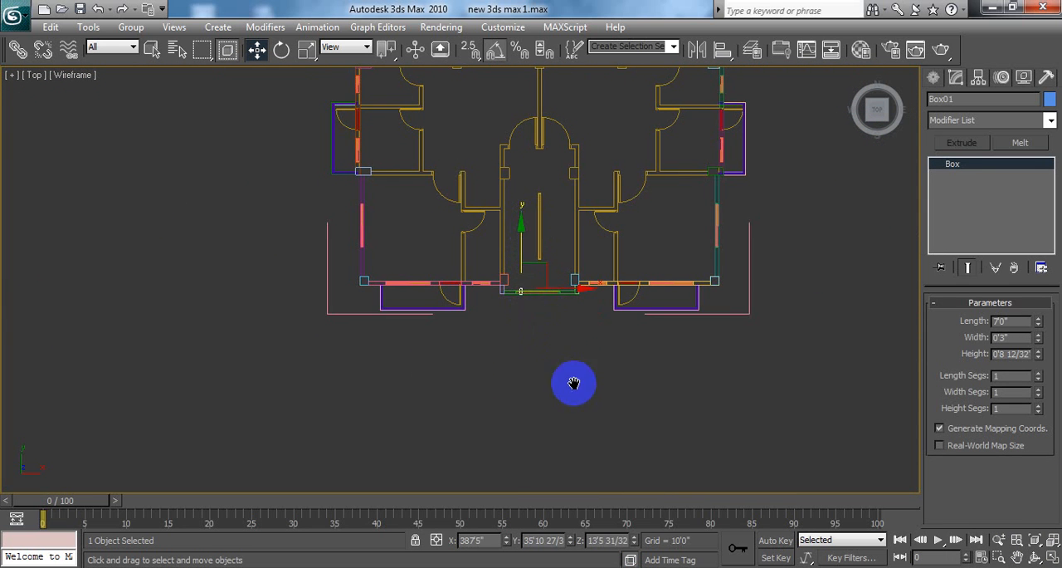
Step: Nudge the box slightly along Y across the green front wall in the Top viewport, to about Y 35'10"
scroll(581, 368, "up", 6)
middle_click_drag(581, 367, 437, 297)
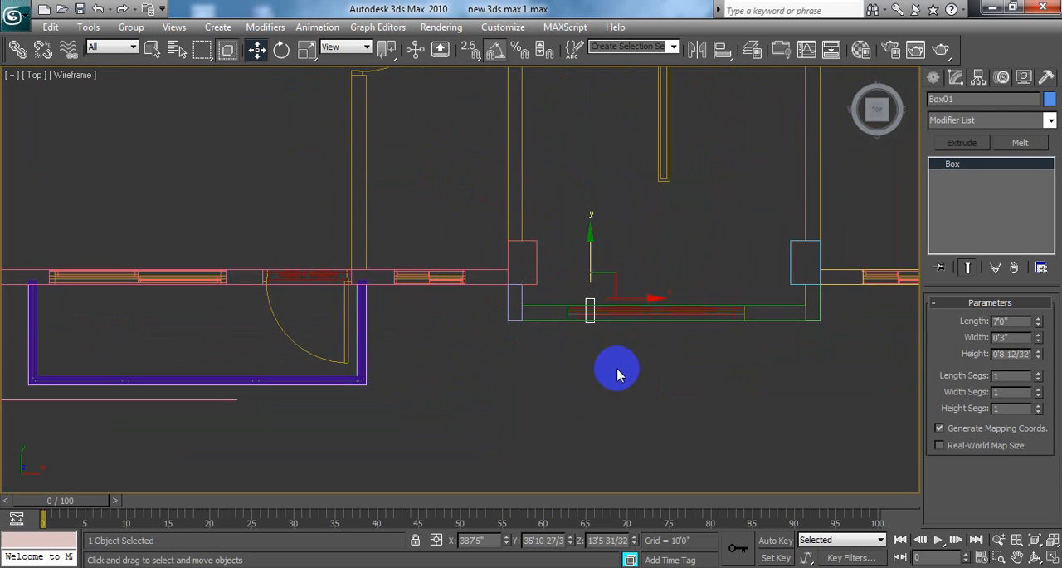
middle_click_drag(616, 368, 478, 356)
scroll(481, 351, "up", 6)
middle_click_drag(510, 310, 545, 210)
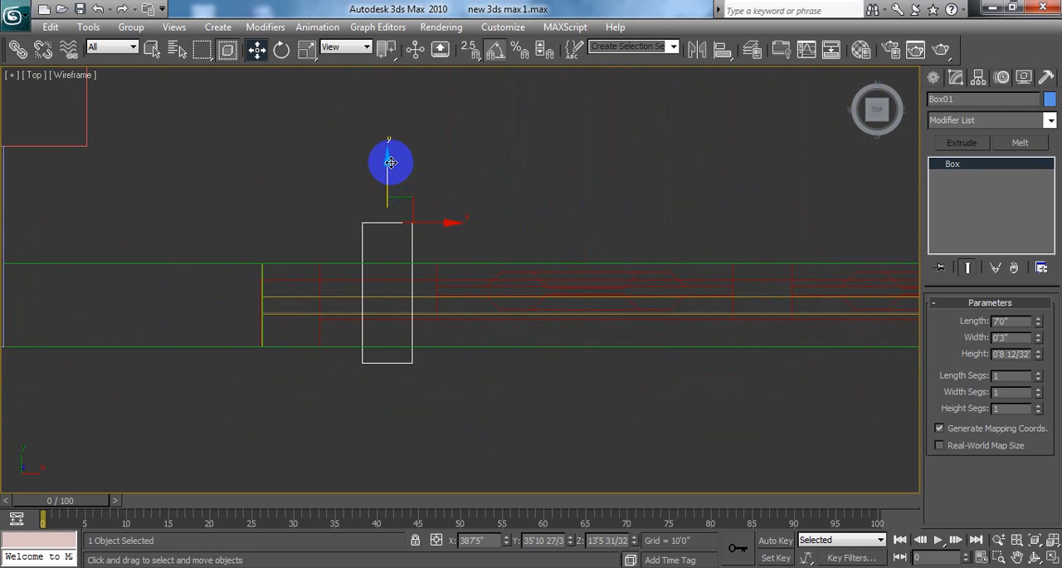
left_click_drag(389, 161, 388, 172)
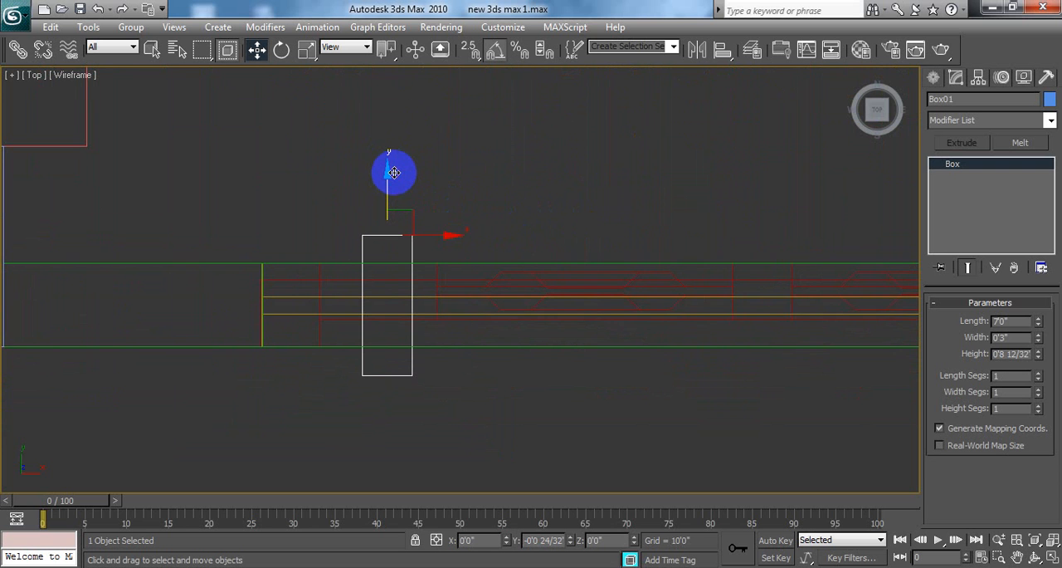
Step: Try a height of 2" for the box, and set it to 3" instead
double_click(996, 355)
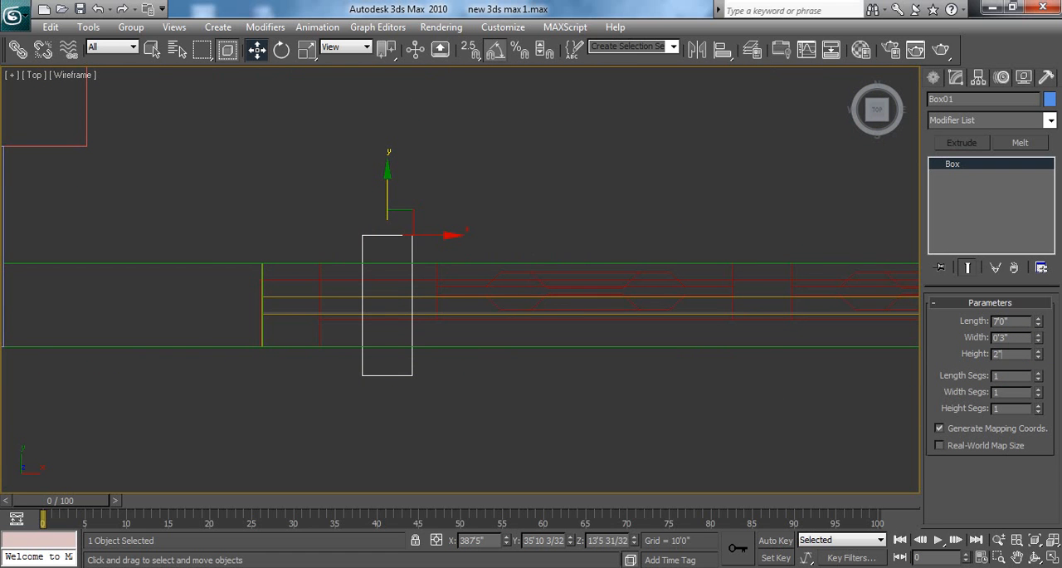
type("2")
key("Return")
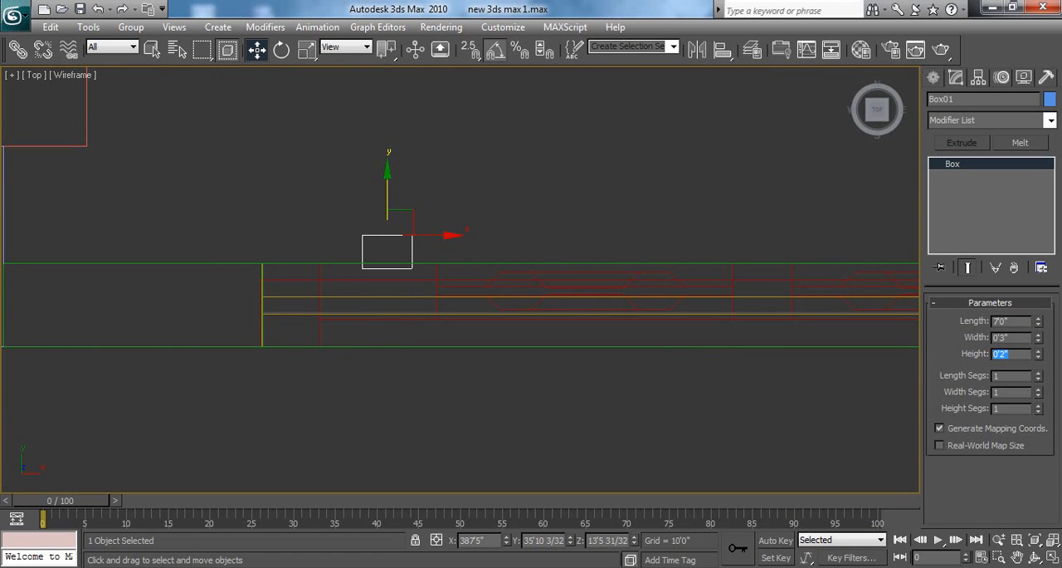
left_click(1020, 365)
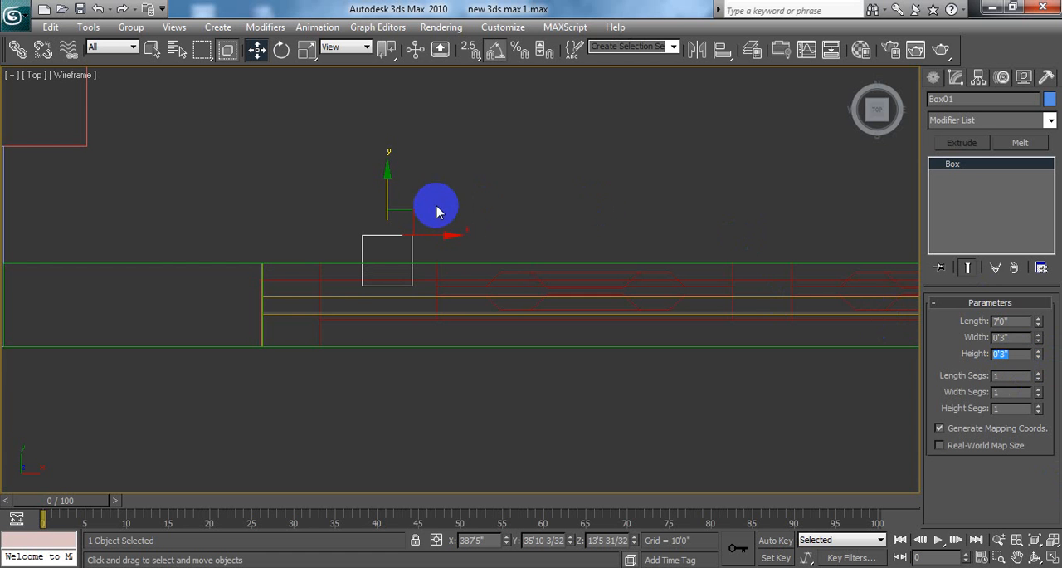
Step: Move the box along Y so it sits within the green wall's thickness, at about Y 35'8", and clear the selection
left_click_drag(390, 172, 389, 216)
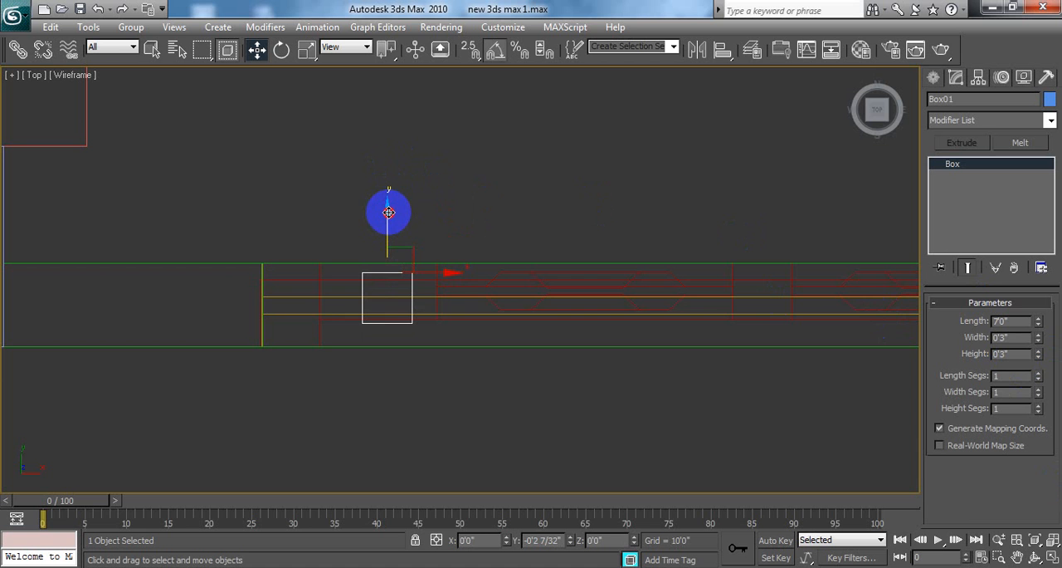
left_click_drag(389, 212, 388, 213)
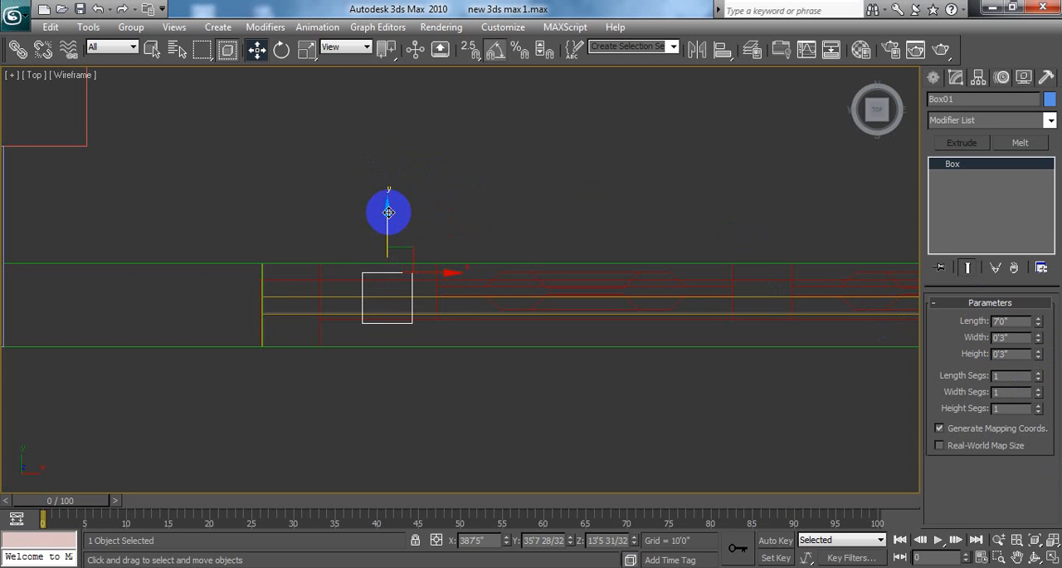
left_click(305, 295)
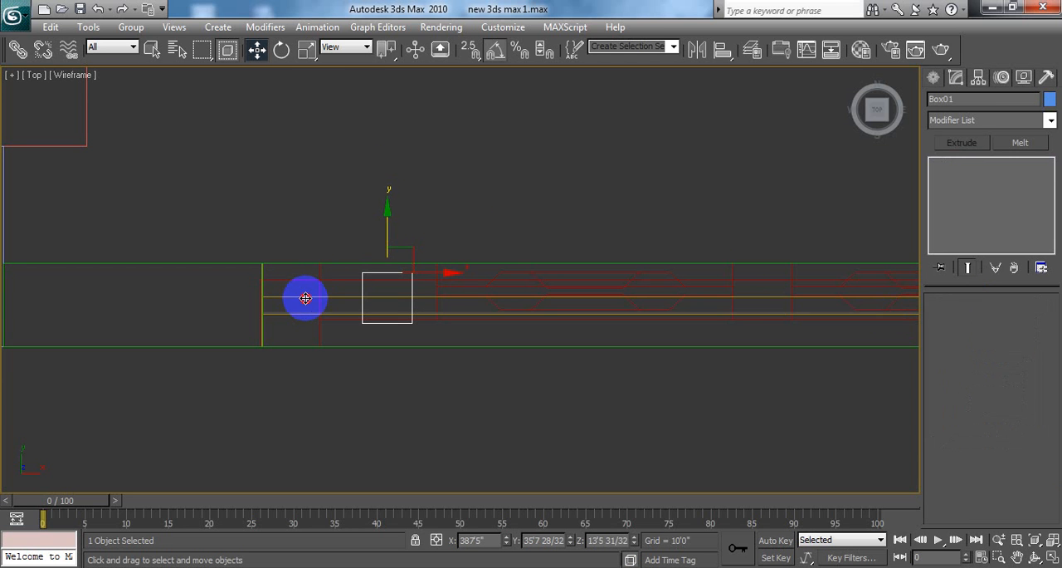
left_click(500, 278)
left_click(477, 241)
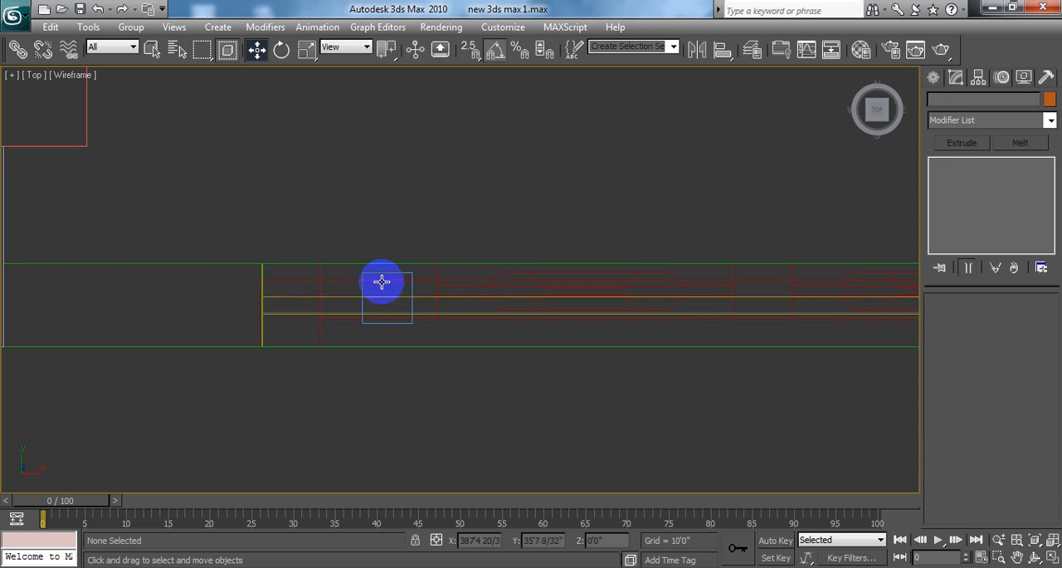
Step: Clone the vertical box along X in the Perspective viewport, placing the copy in the same opening at about X 390'5"
left_click(1053, 561)
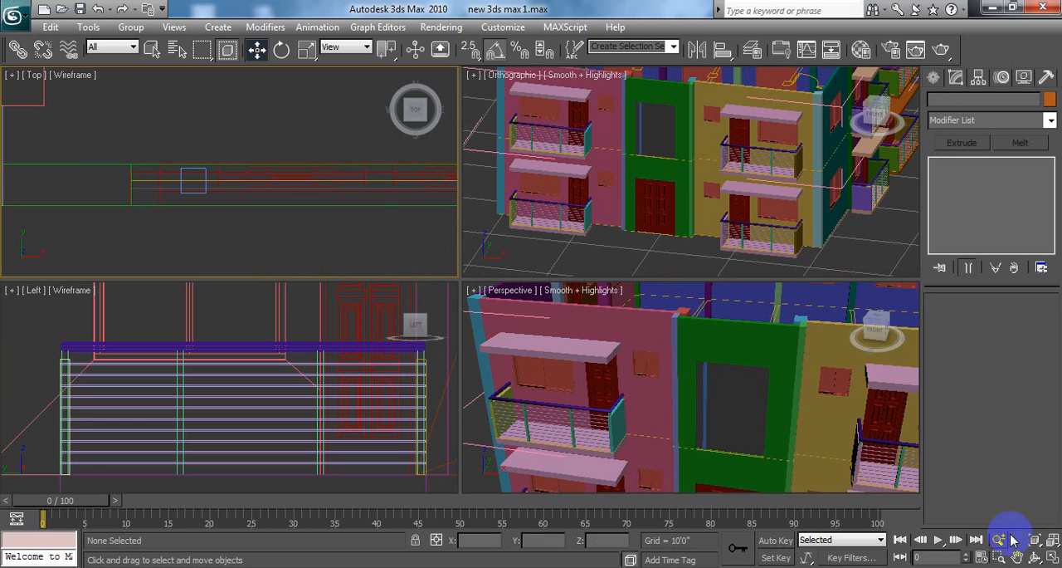
left_click(692, 267)
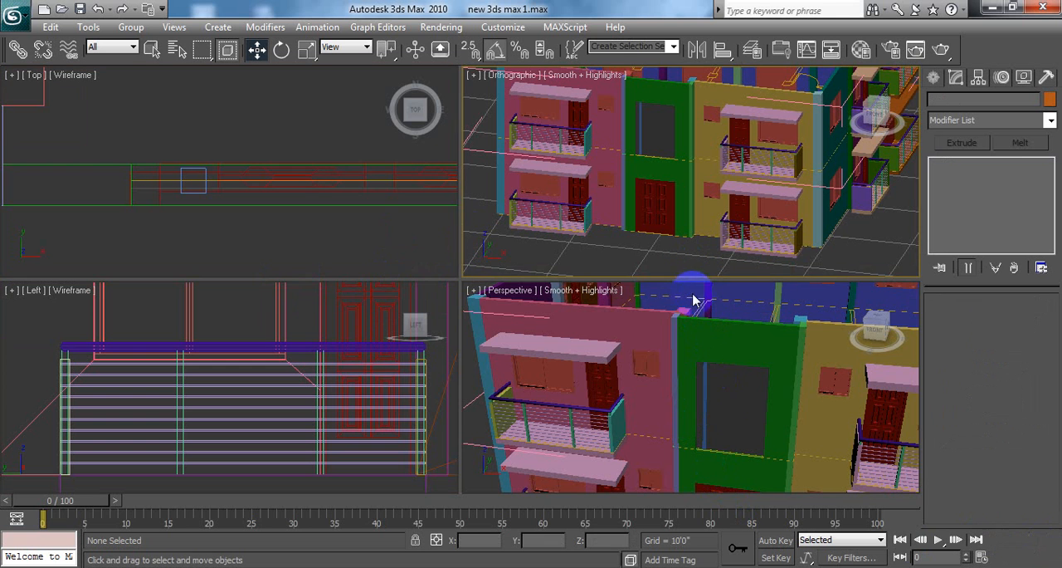
left_click(729, 384)
middle_click_drag(1045, 555, 719, 481)
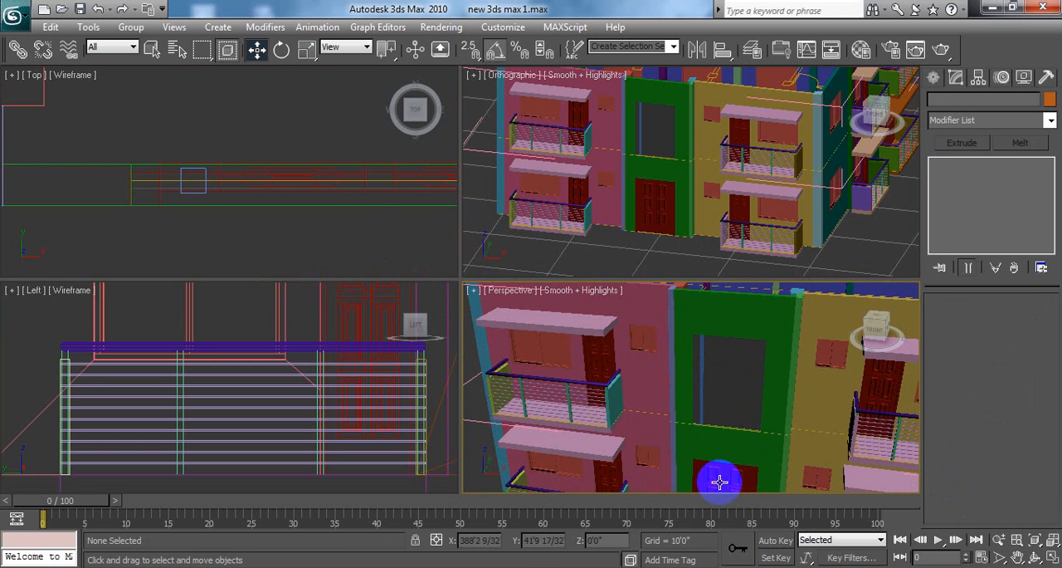
scroll(746, 421, "up", 4)
middle_click_drag(740, 405, 804, 341)
left_click(689, 359)
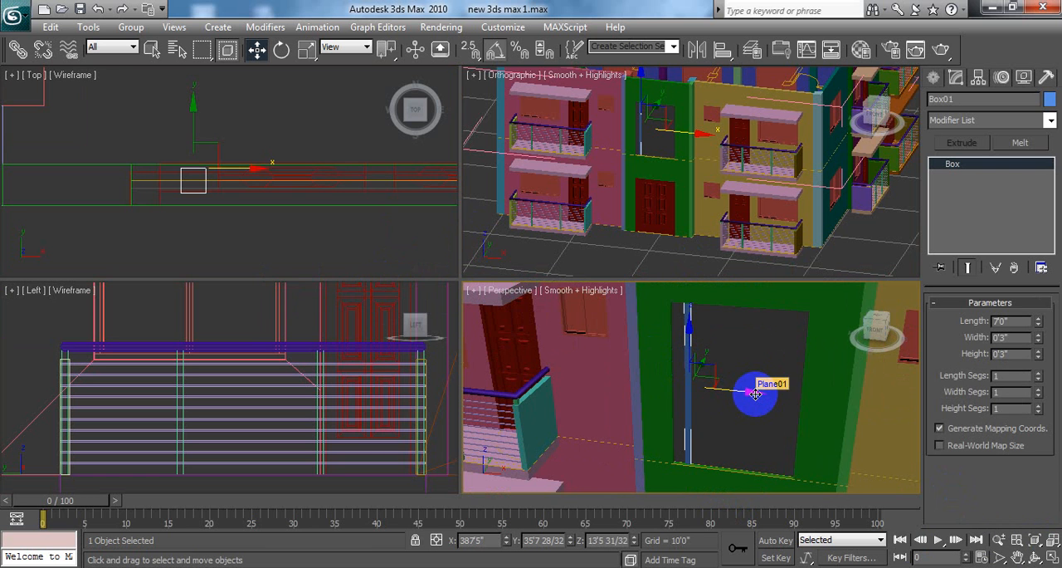
left_click_drag(755, 393, 825, 420, "shift")
left_click(532, 357)
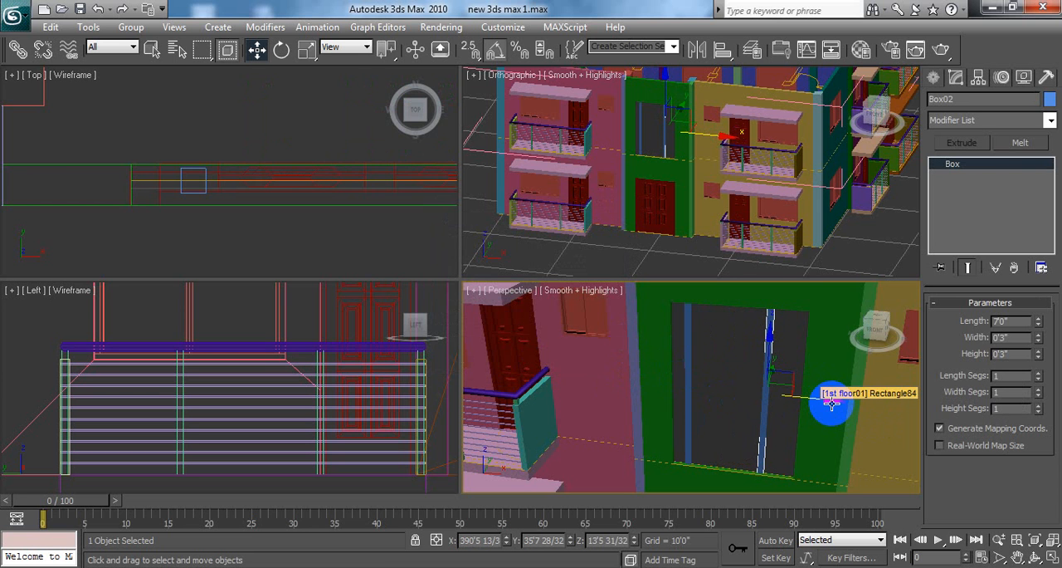
Step: Move the original vertical box along X toward its copy, to about X 388'6", and deselect it
left_click(691, 385)
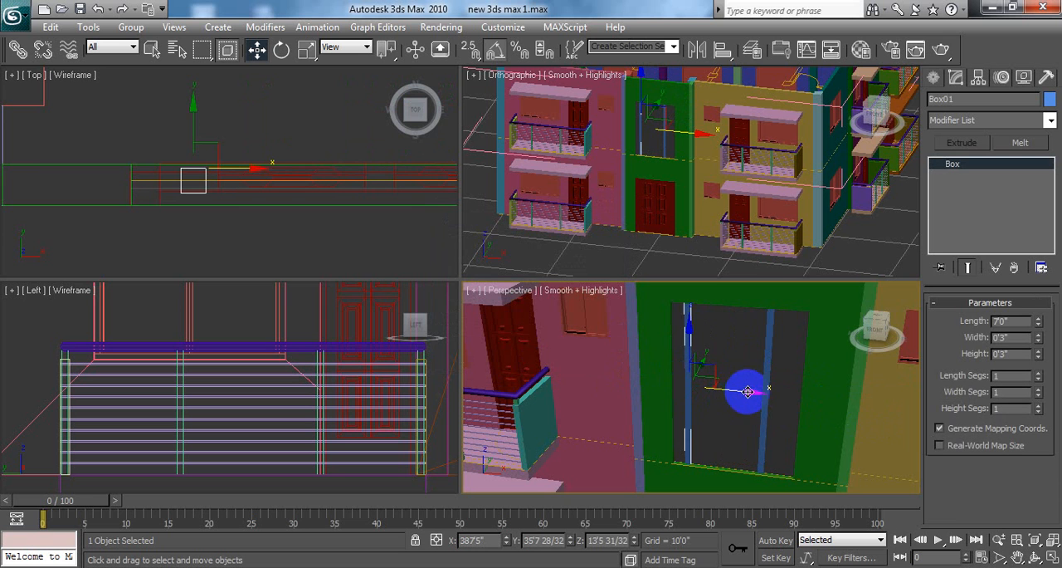
left_click_drag(748, 391, 776, 398)
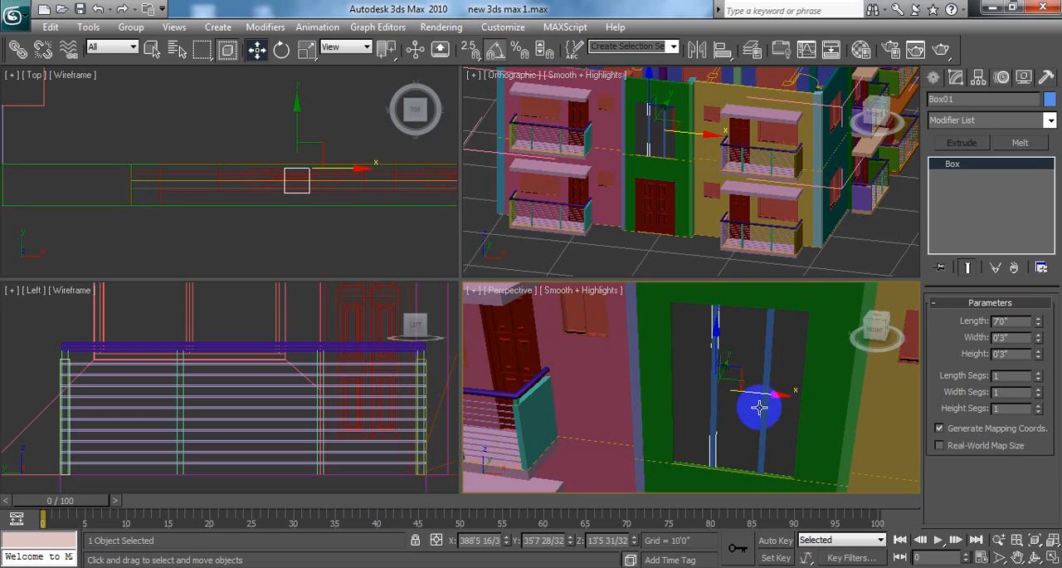
left_click(539, 252)
middle_click(274, 239)
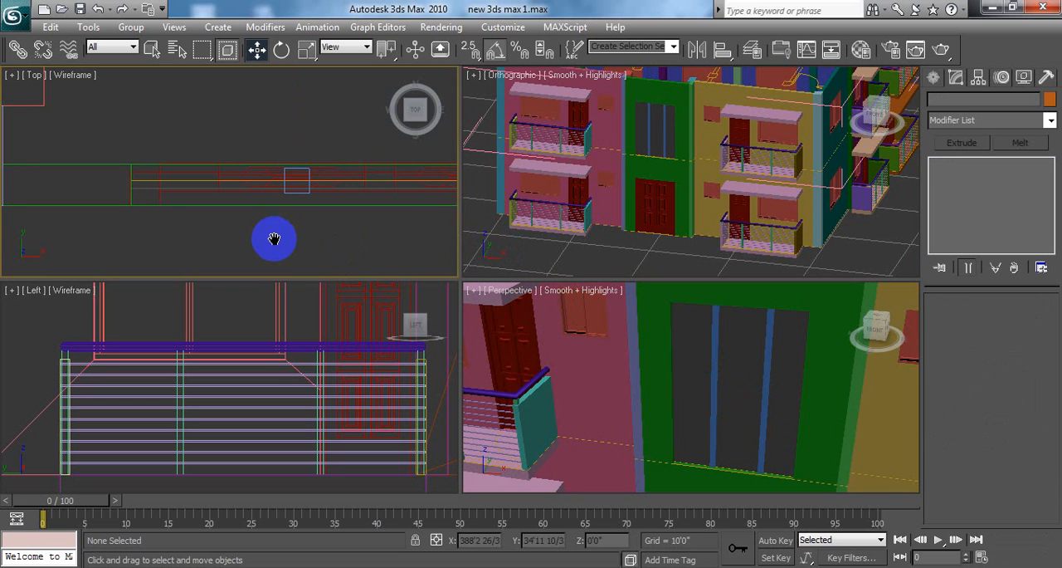
Step: Move the second vertical box along X to about X 390'3", undo the accidental copy of it, and clear the selection
middle_click_drag(273, 239, 246, 215)
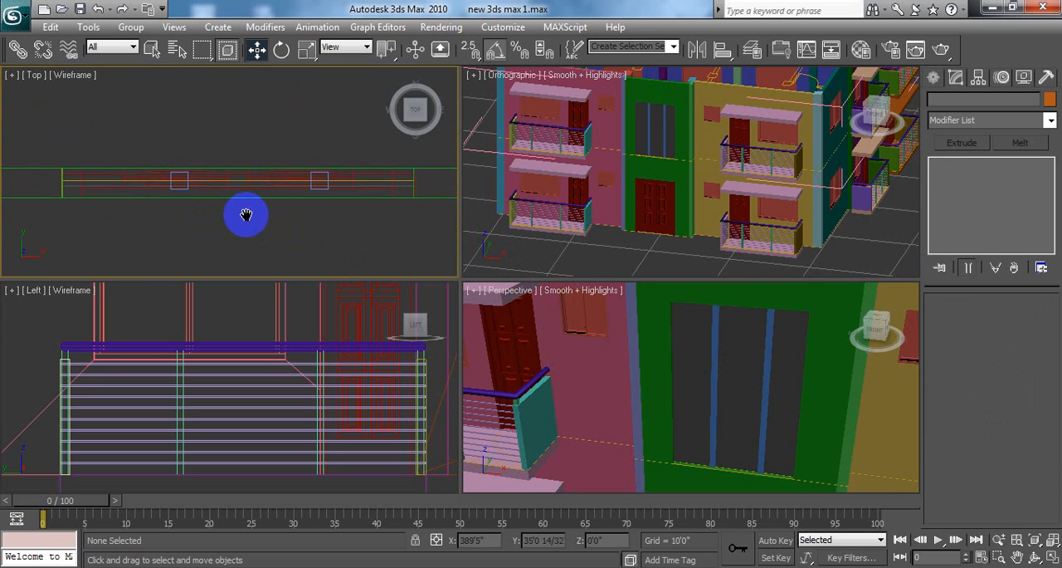
left_click(327, 179)
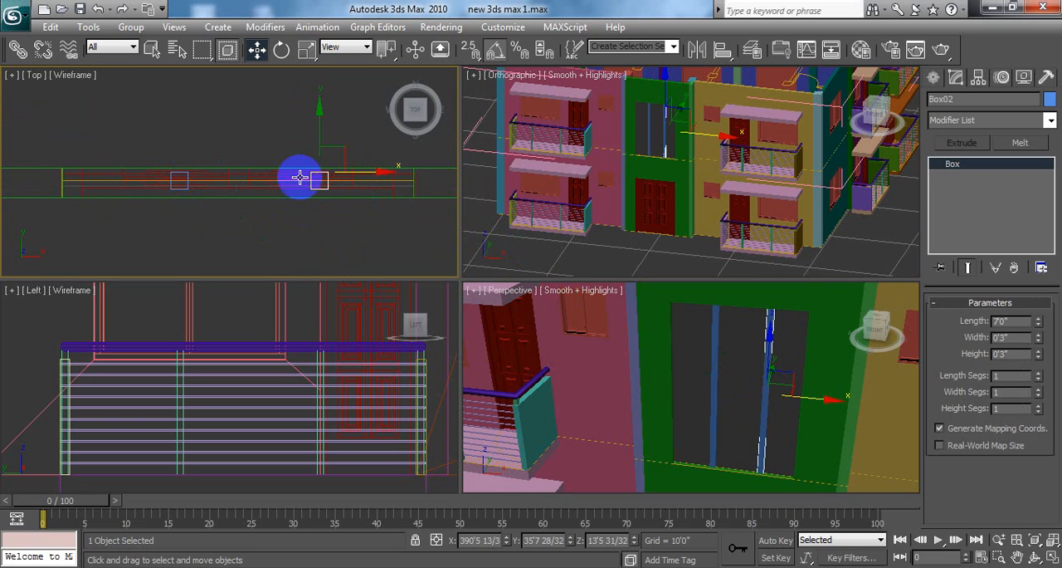
left_click(383, 173)
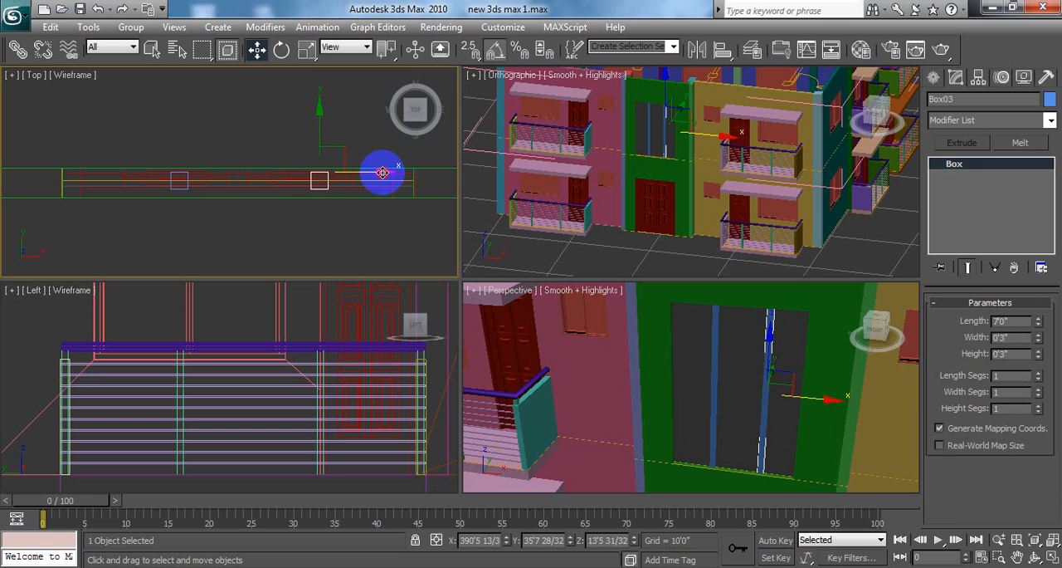
key("ctrl+z")
left_click_drag(382, 172, 370, 175)
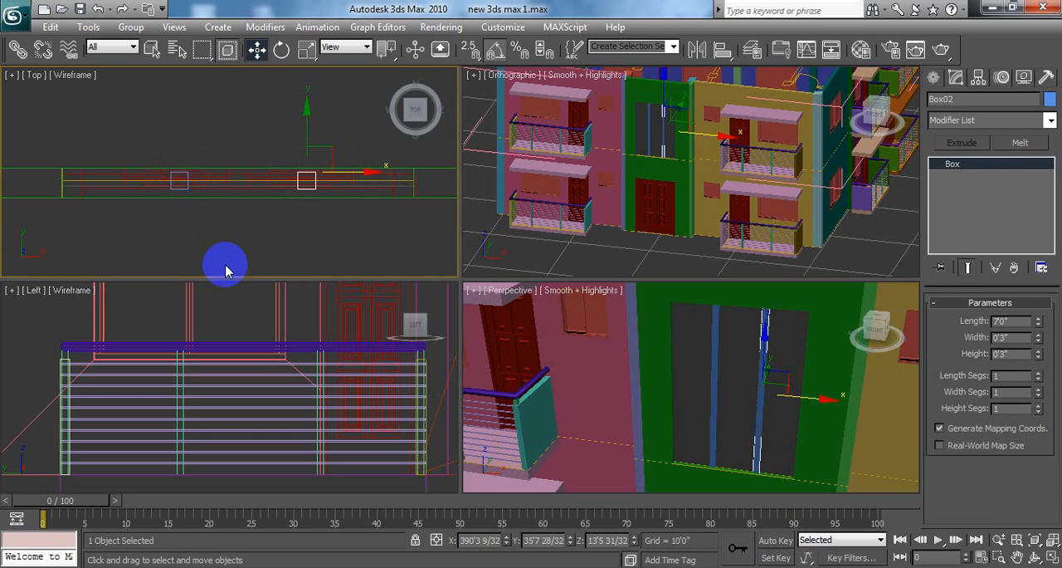
left_click(230, 233)
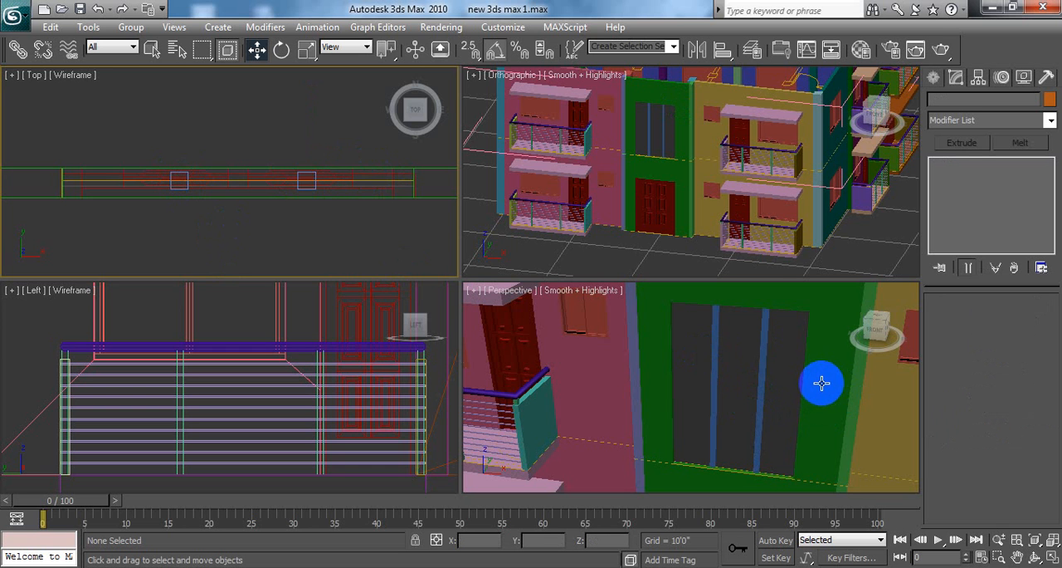
Step: Switch the Perspective viewport to the Front view and clone the second vertical box along X to about X 391'0"
left_click(811, 331)
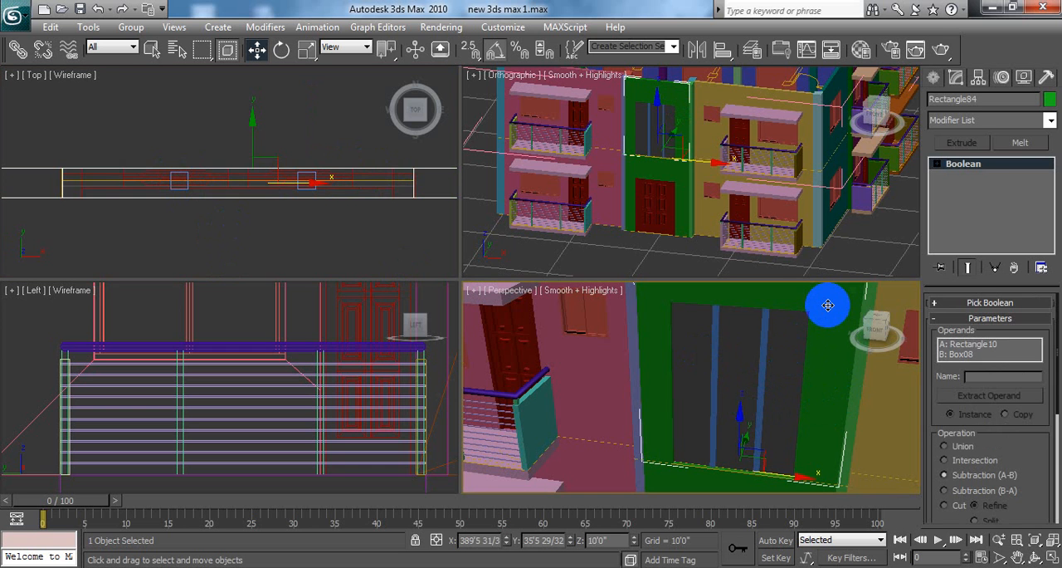
key("f")
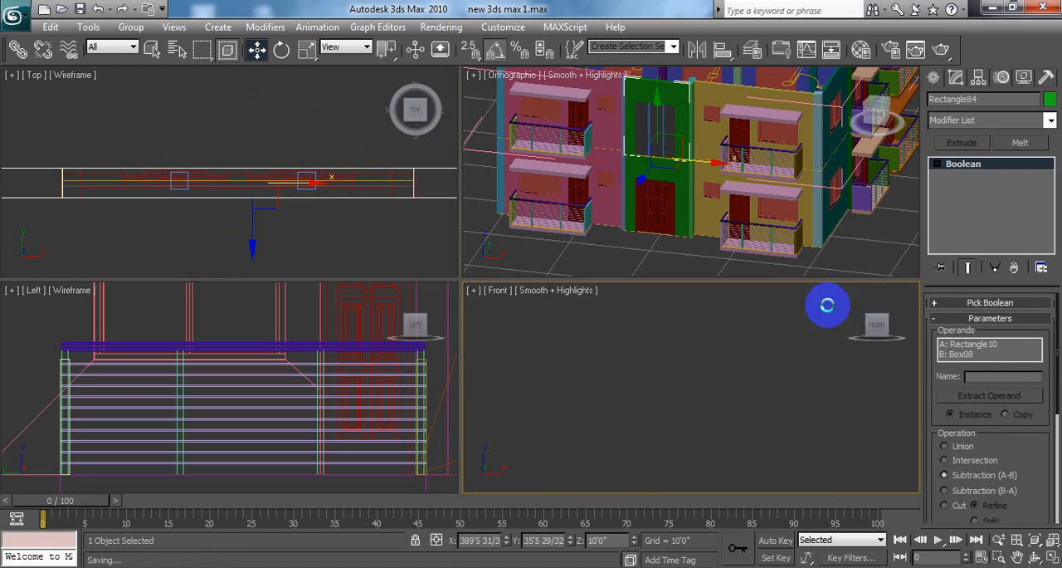
scroll(736, 398, "down", 8)
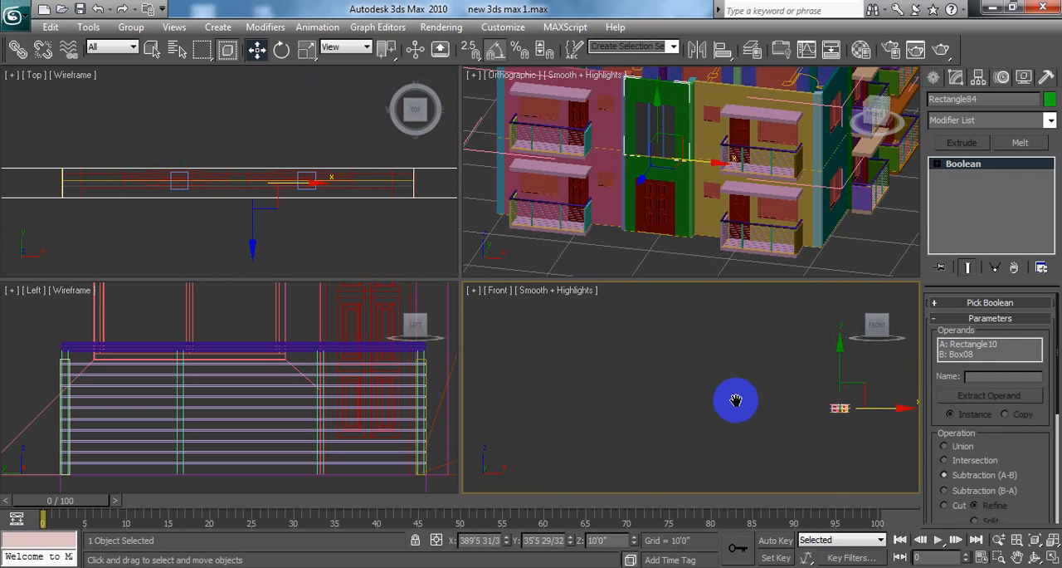
middle_click_drag(736, 400, 648, 411)
scroll(730, 427, "up", 6)
middle_click_drag(710, 421, 780, 346)
middle_click_drag(716, 403, 749, 396)
scroll(742, 417, "up", 2)
middle_click_drag(675, 440, 657, 428)
scroll(736, 415, "up", 6)
middle_click_drag(785, 376, 702, 426)
scroll(699, 414, "up", 9)
middle_click_drag(642, 368, 742, 429)
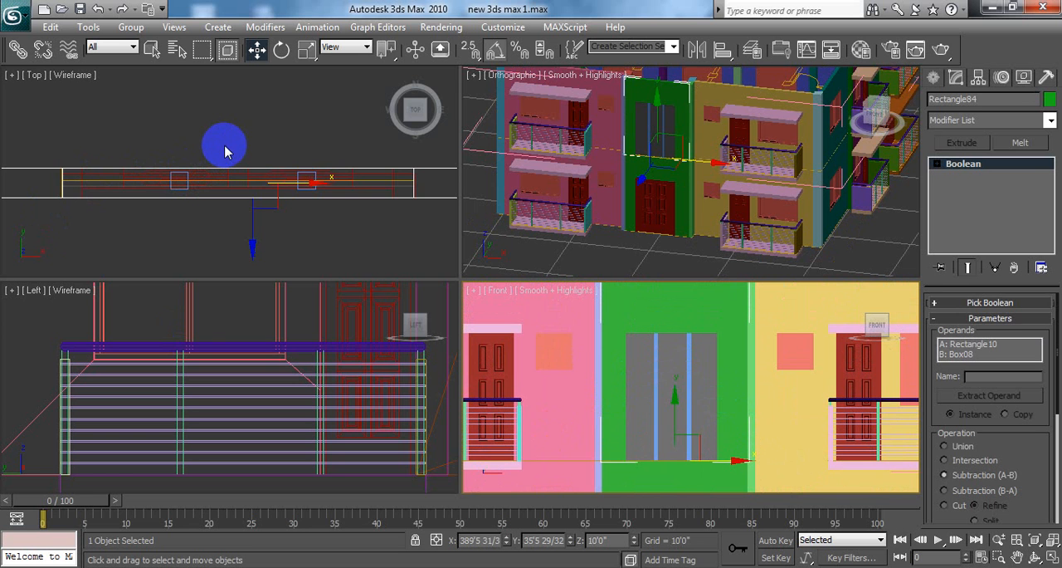
left_click(687, 372)
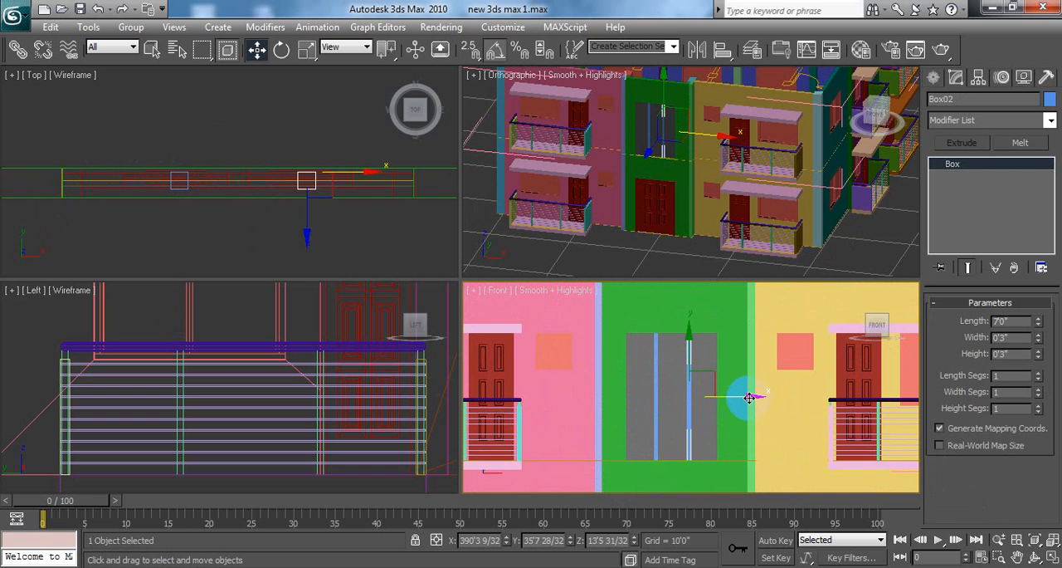
mouse_move(748, 398)
left_mouse_down()
mouse_move(785, 405)
mouse_move(763, 402)
left_mouse_up()
left_click(531, 357)
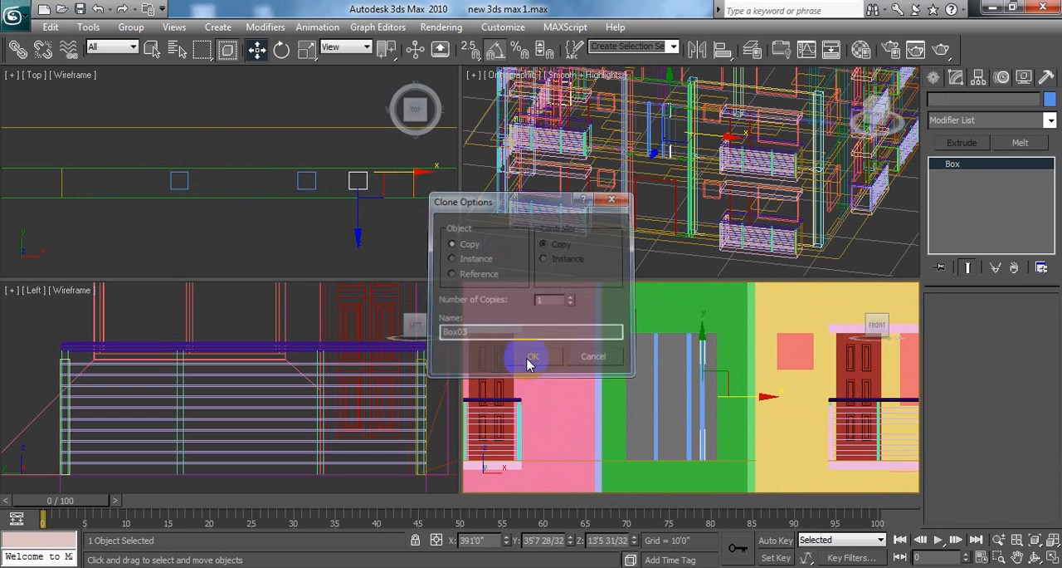
Step: Try absolute world rotations of Z 90 and X 0 on the copied box, and restore X to 90 and Z to 0
left_click(282, 51)
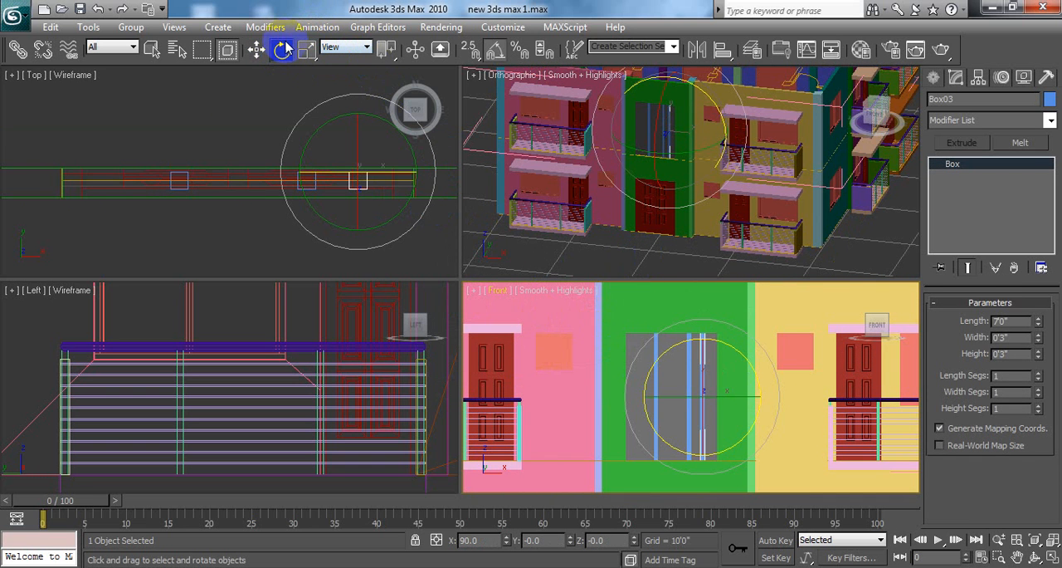
right_click(282, 50)
double_click(619, 336)
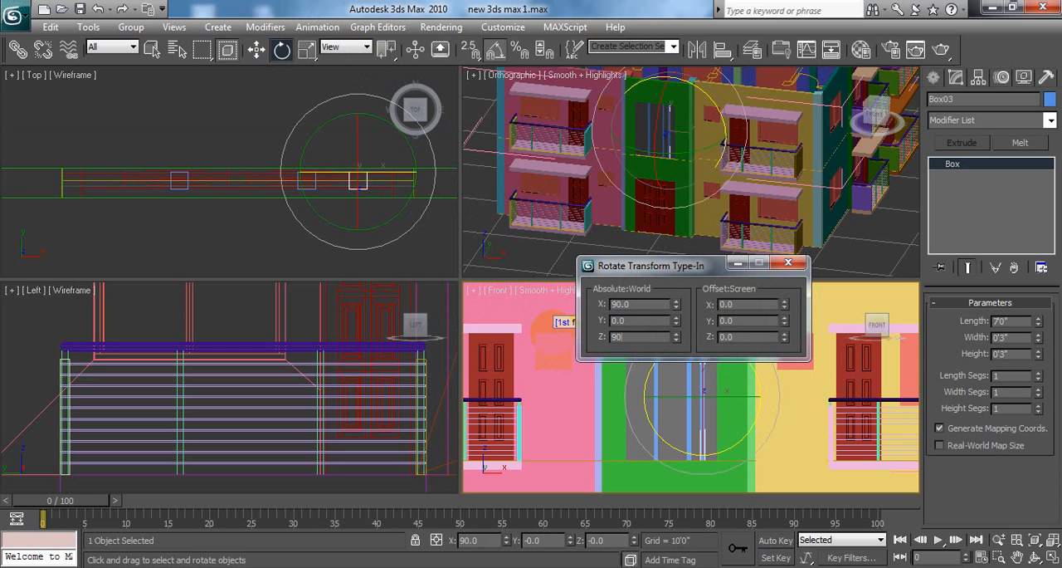
key("Return")
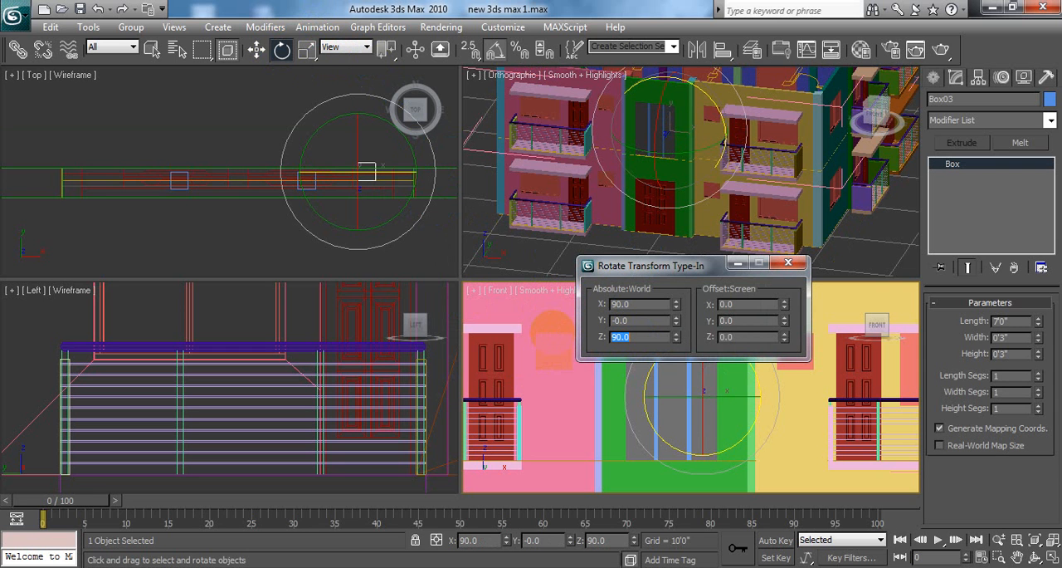
left_click_drag(675, 268, 656, 209)
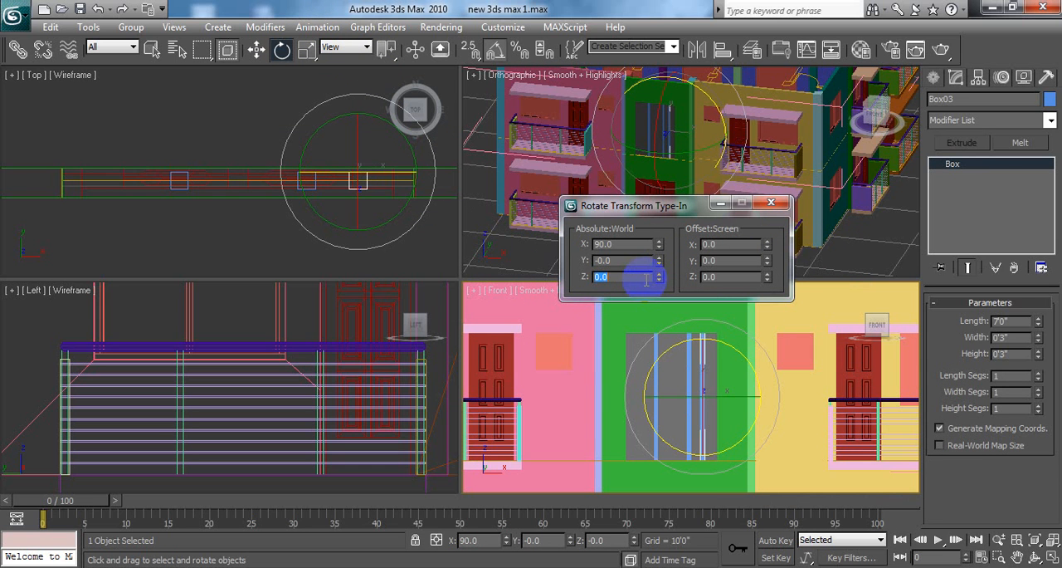
left_click(612, 246)
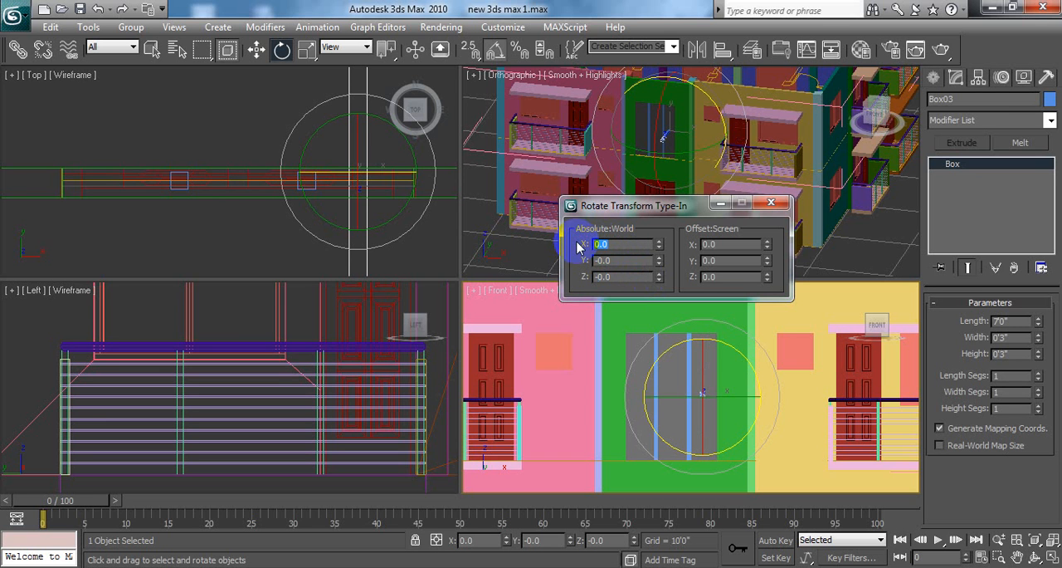
type("90")
key("Return")
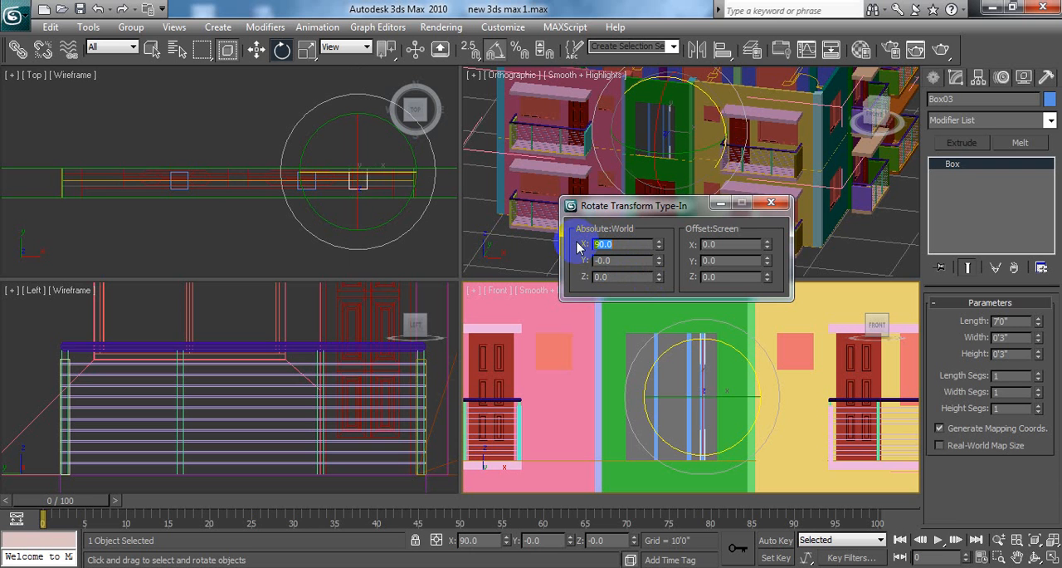
left_click_drag(623, 277, 561, 275)
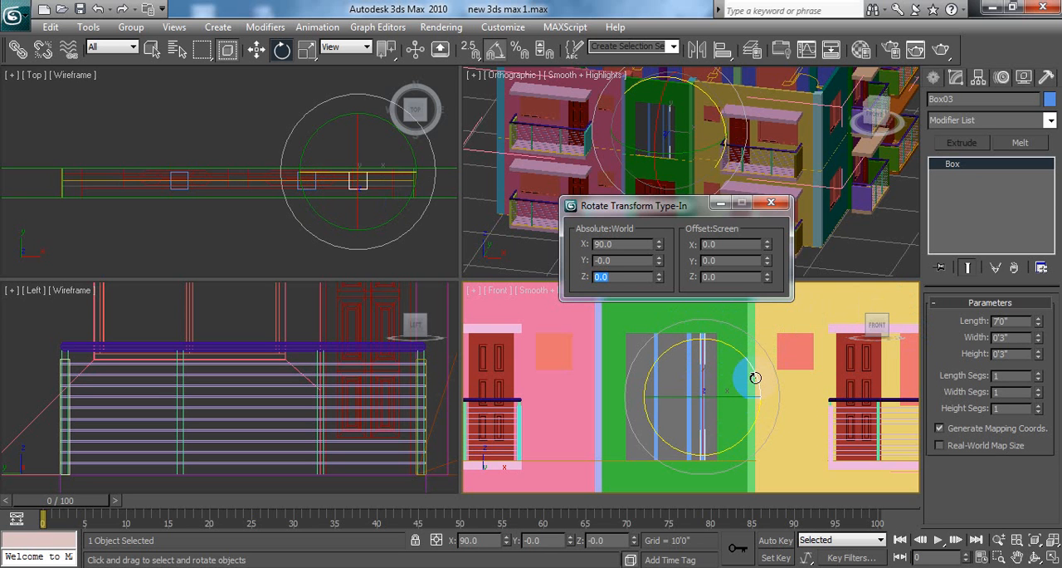
Step: Try rotating the copied box freehand to Y -30, and set its absolute Y rotation to 90 so it lies horizontally
left_click_drag(754, 378, 739, 358)
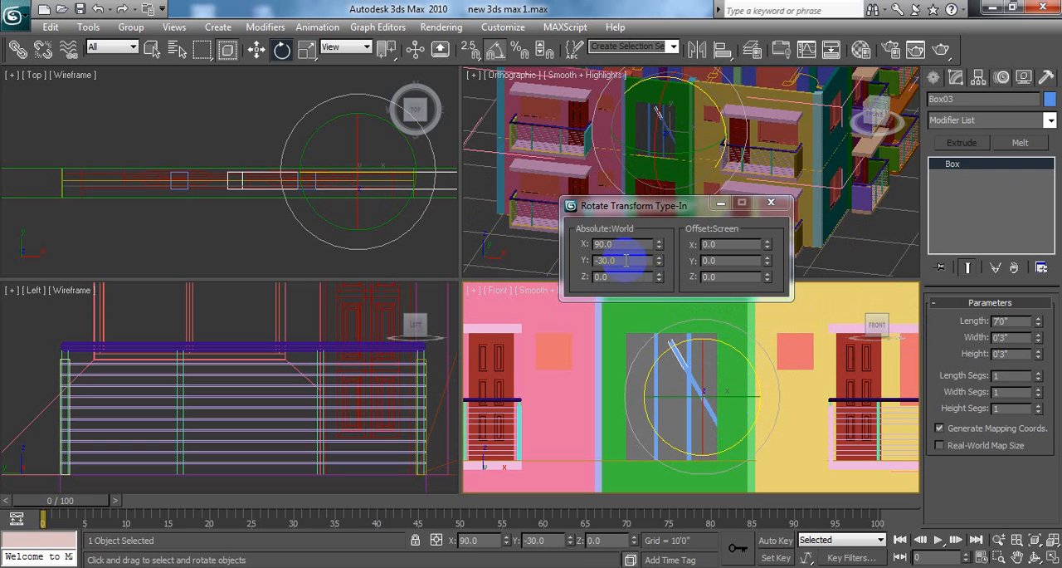
left_click_drag(625, 259, 563, 258)
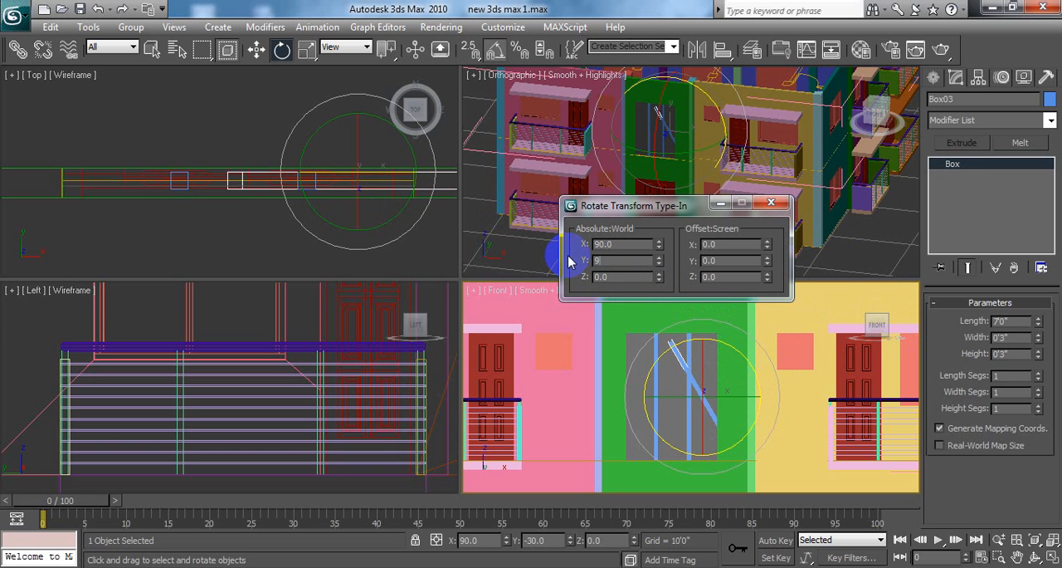
key("Return")
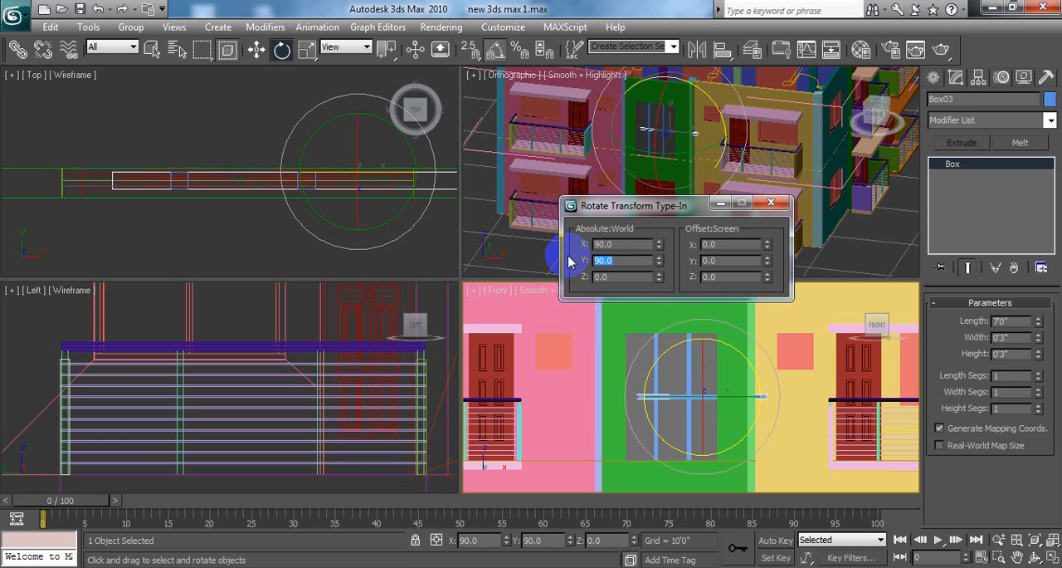
left_click(771, 202)
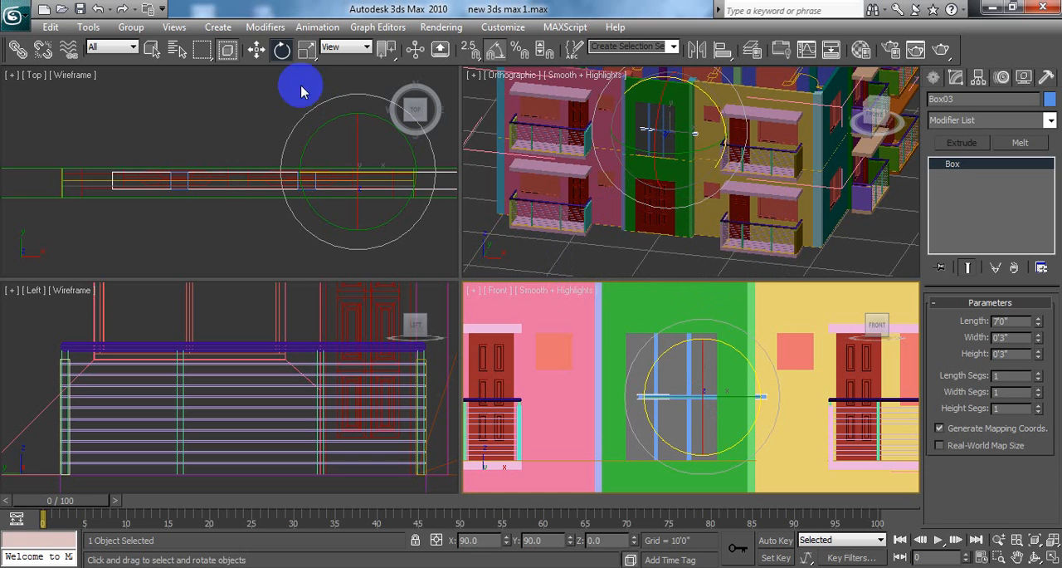
Step: Move the horizontal box along X across the opening to about X 389'0", and set its length to 5'0"
left_click(256, 50)
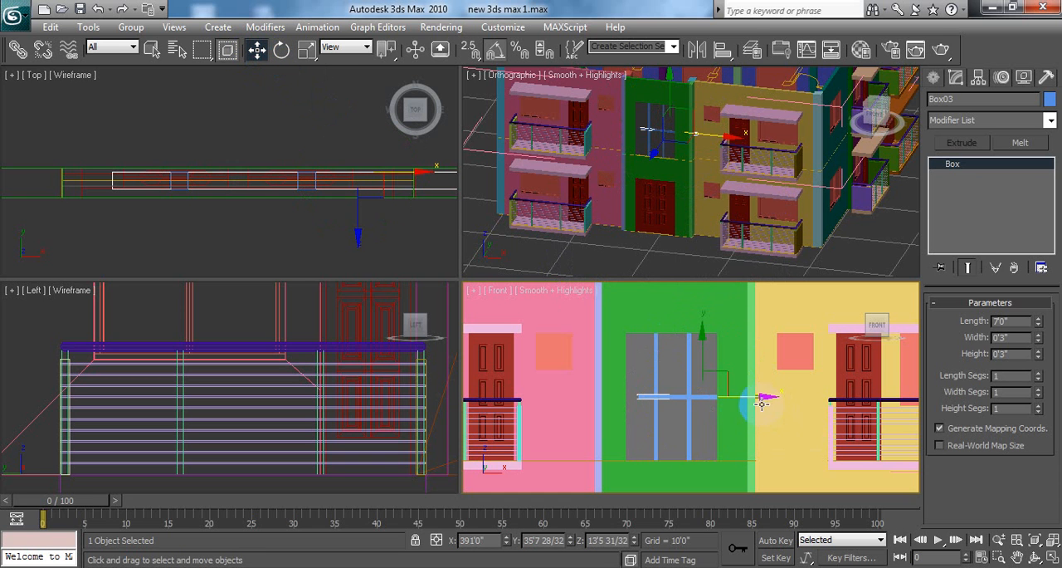
left_click_drag(765, 396, 730, 395)
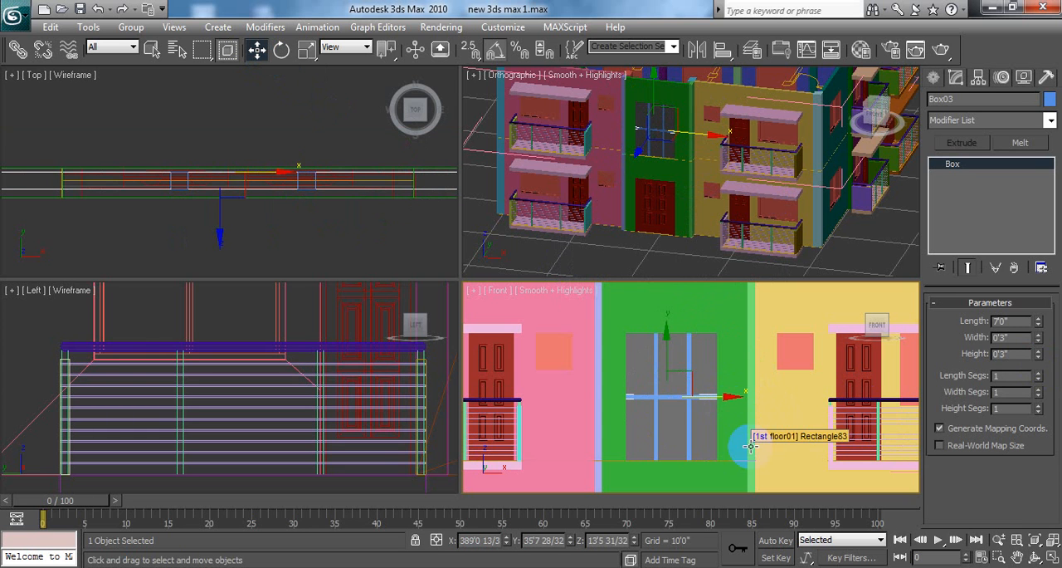
double_click(1004, 337)
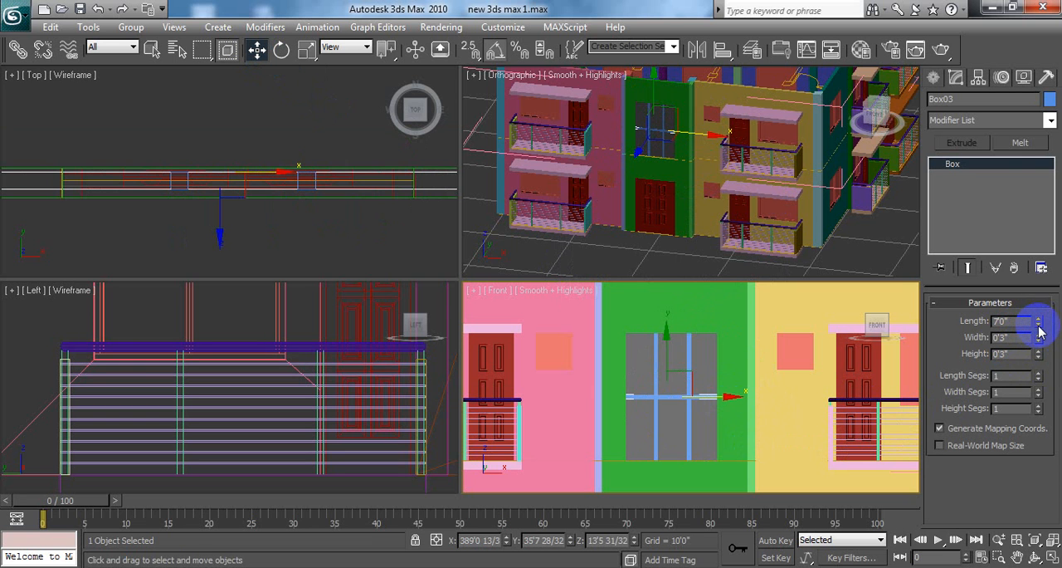
left_click(1038, 324)
left_click(1038, 325)
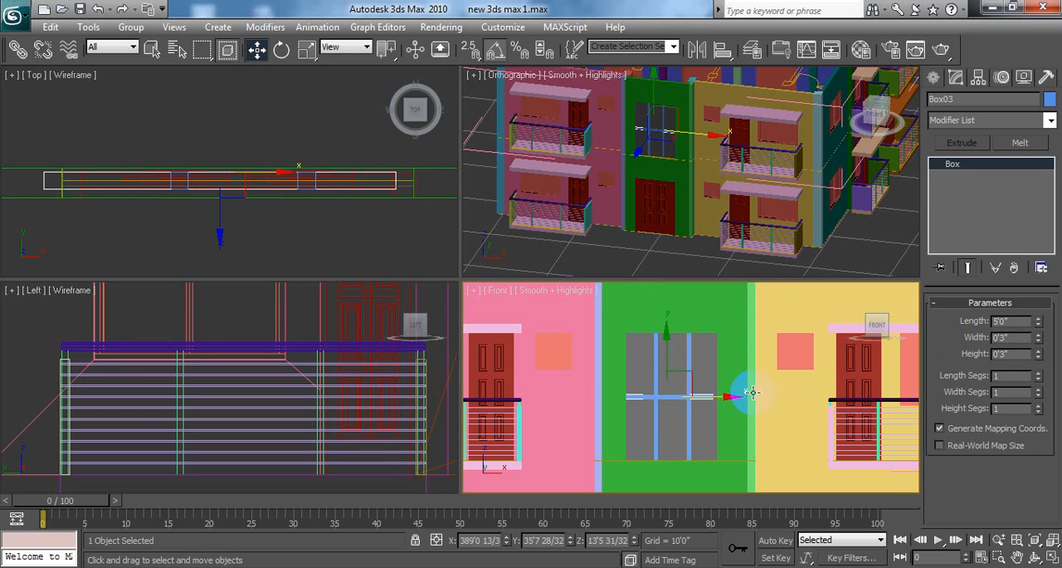
Step: Align the horizontal box's ends with the opening's edges by moving it along X to about X 389'3"
left_click_drag(729, 396, 733, 393)
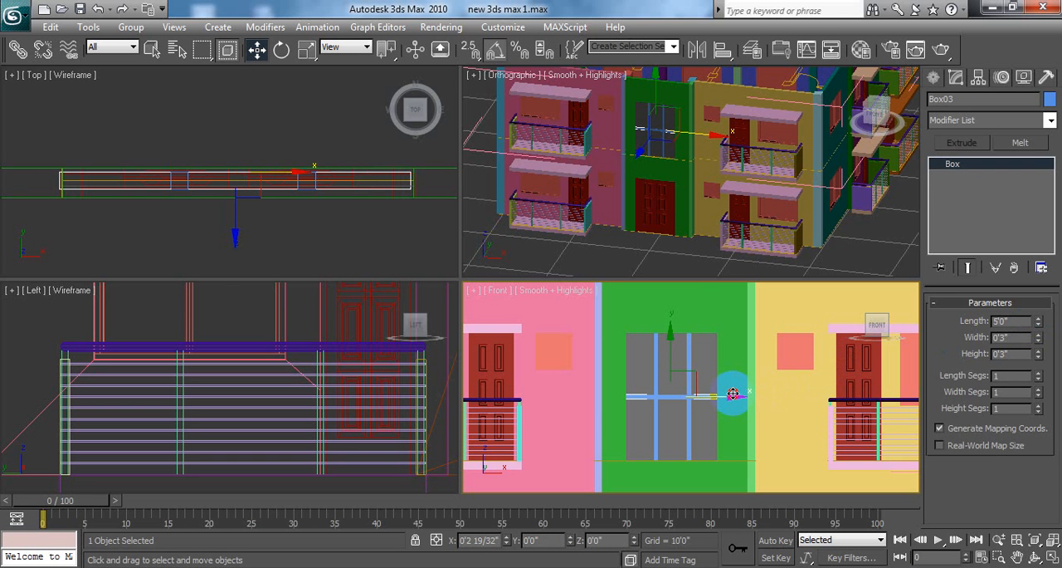
middle_click_drag(242, 166, 264, 168)
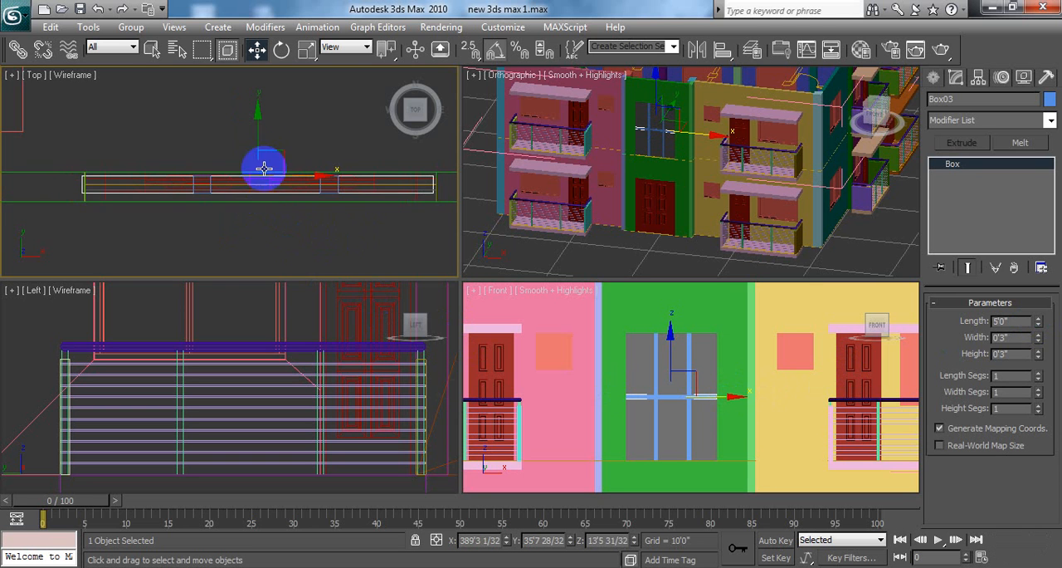
middle_click_drag(359, 203, 338, 213)
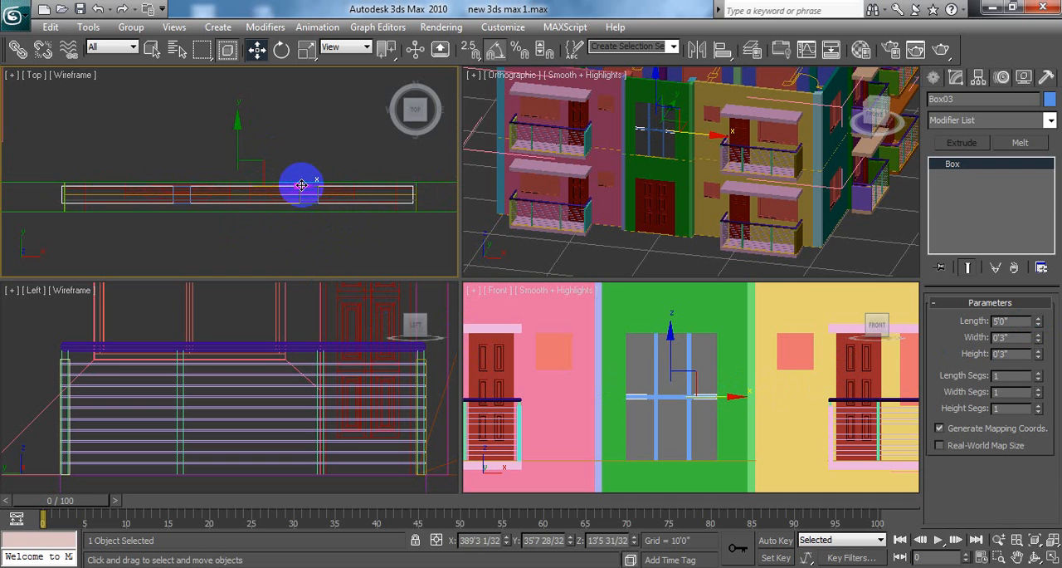
left_click_drag(301, 185, 302, 185)
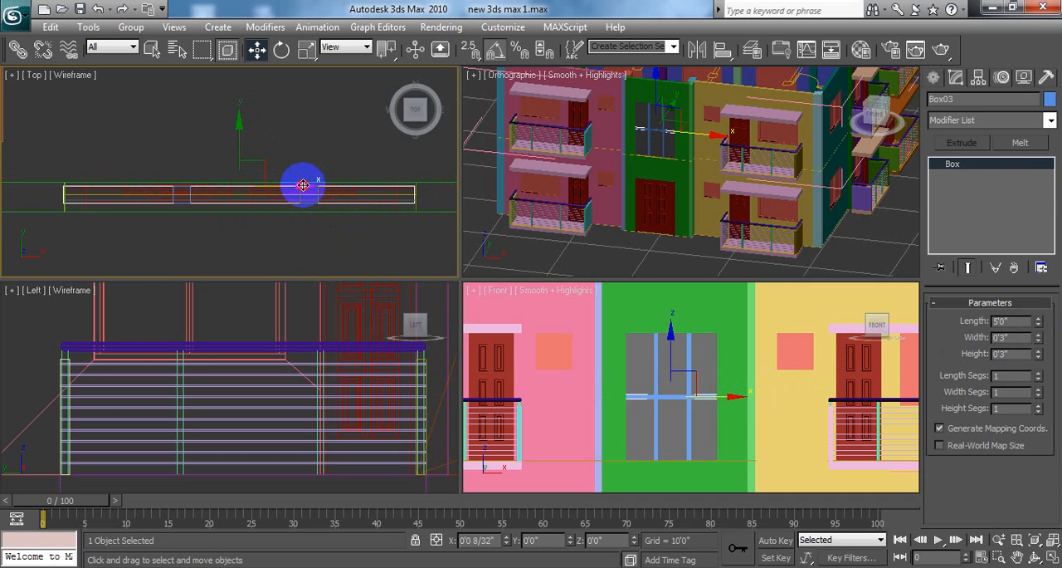
left_click_drag(303, 185, 304, 186)
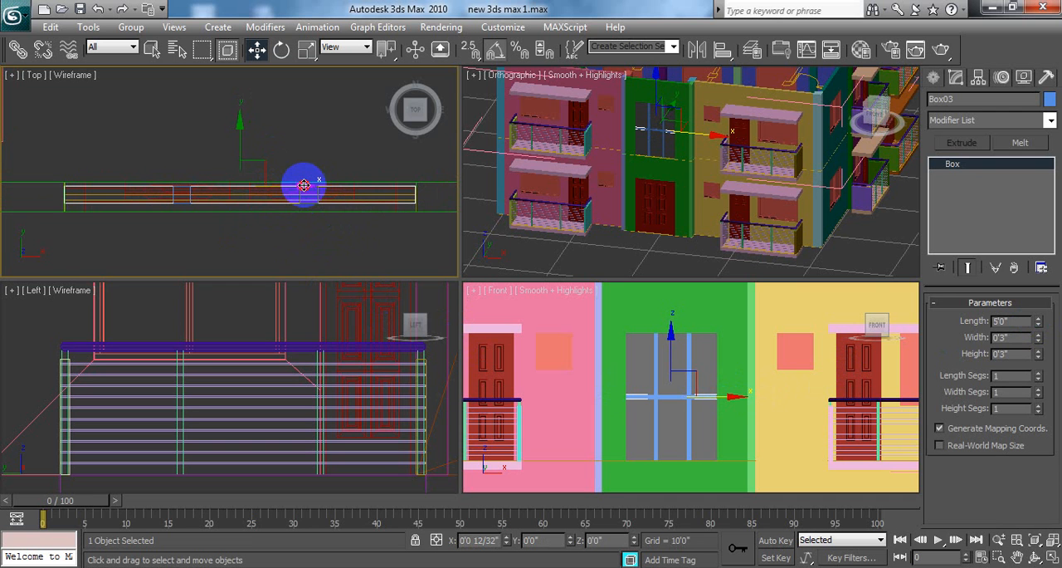
left_click_drag(303, 185, 301, 183)
Step: Move the horizontal box slightly along Y in the Top viewport to about Y 35'7 1/2", and clear the selection
scroll(304, 166, "up", 3)
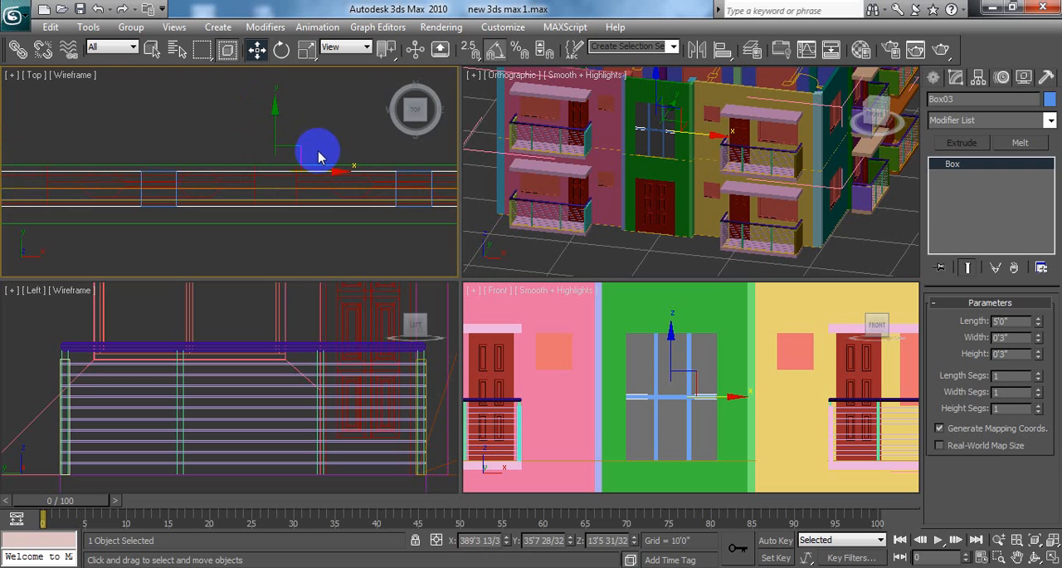
scroll(328, 143, "down", 2)
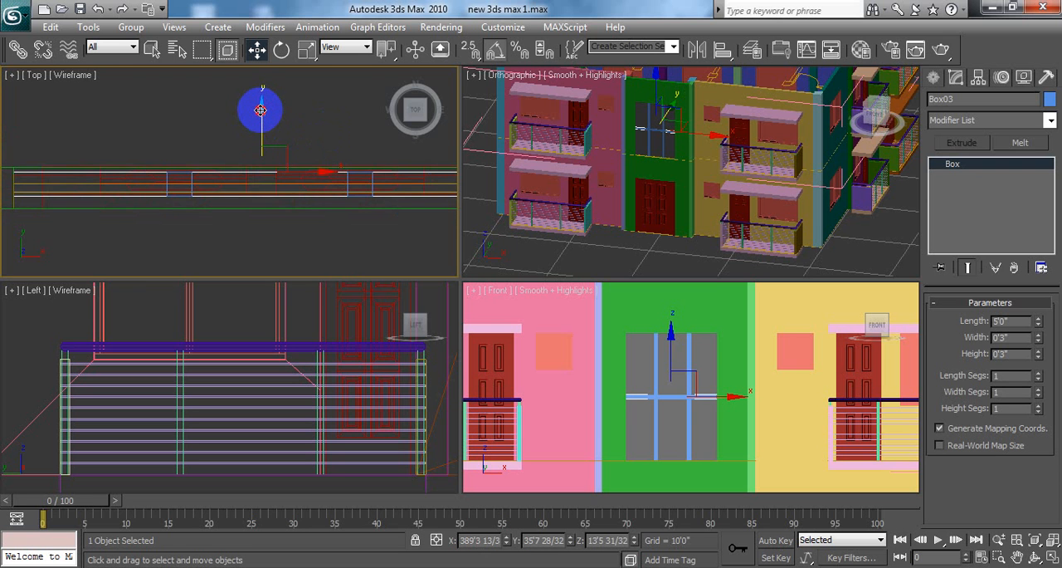
left_click_drag(260, 110, 265, 112)
left_click(635, 360)
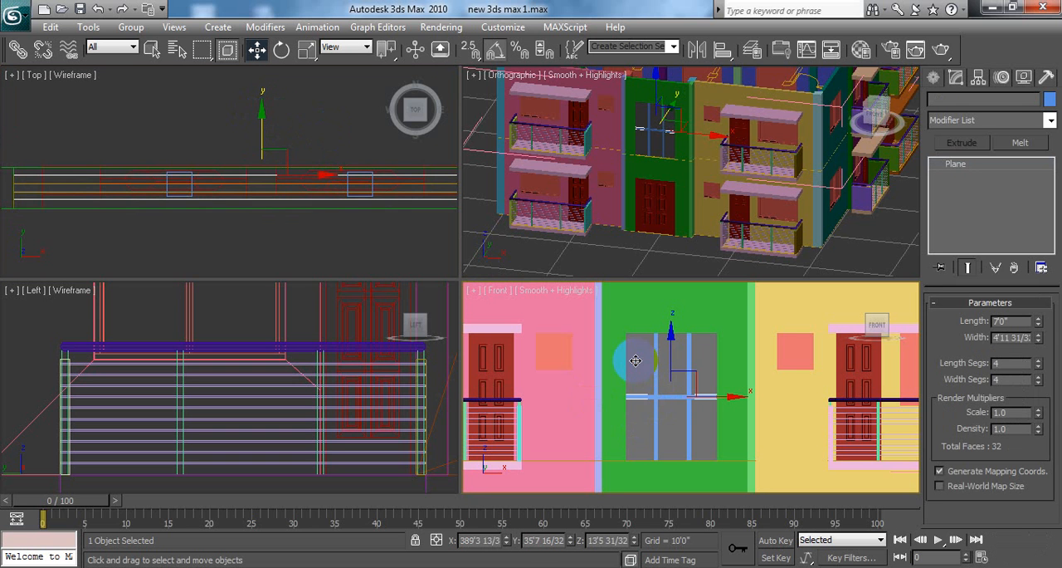
left_click(138, 245)
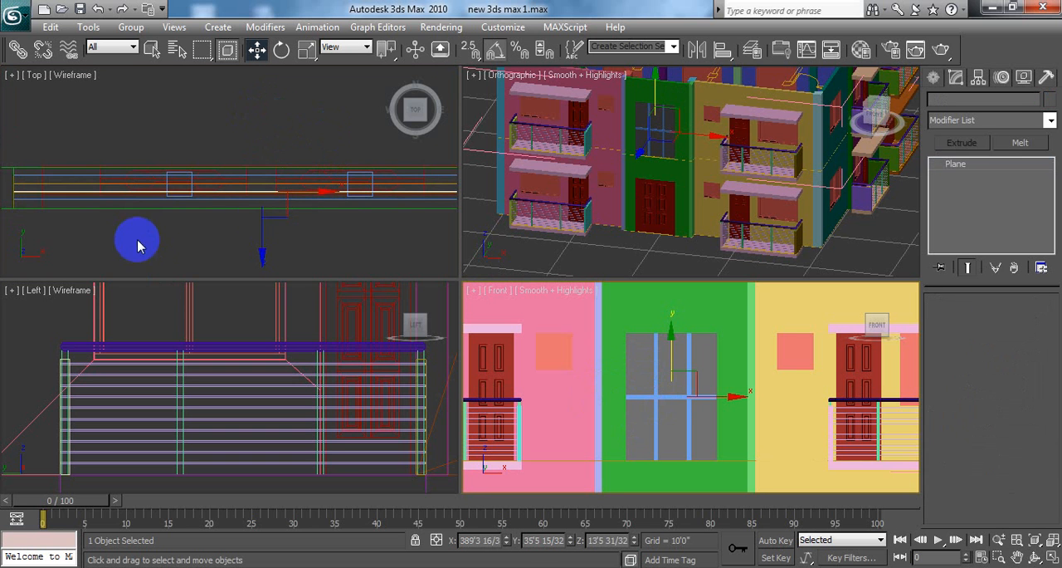
Step: Move the window plane along Y to about Y 35'6 1/2" and the horizontal box to about Y 35'8", and clear the selection
middle_click_drag(309, 227, 303, 210)
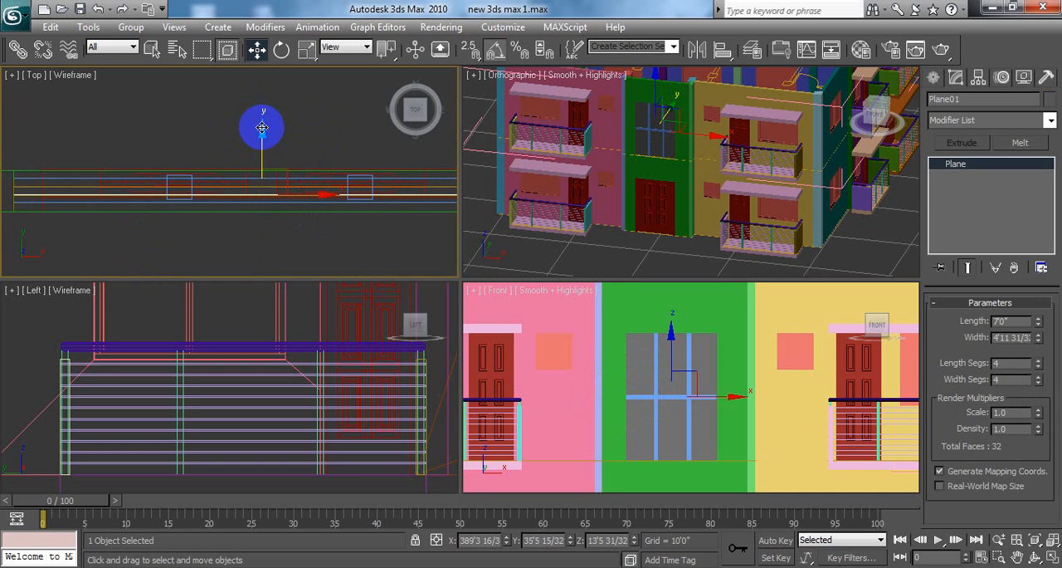
left_click_drag(262, 127, 257, 123)
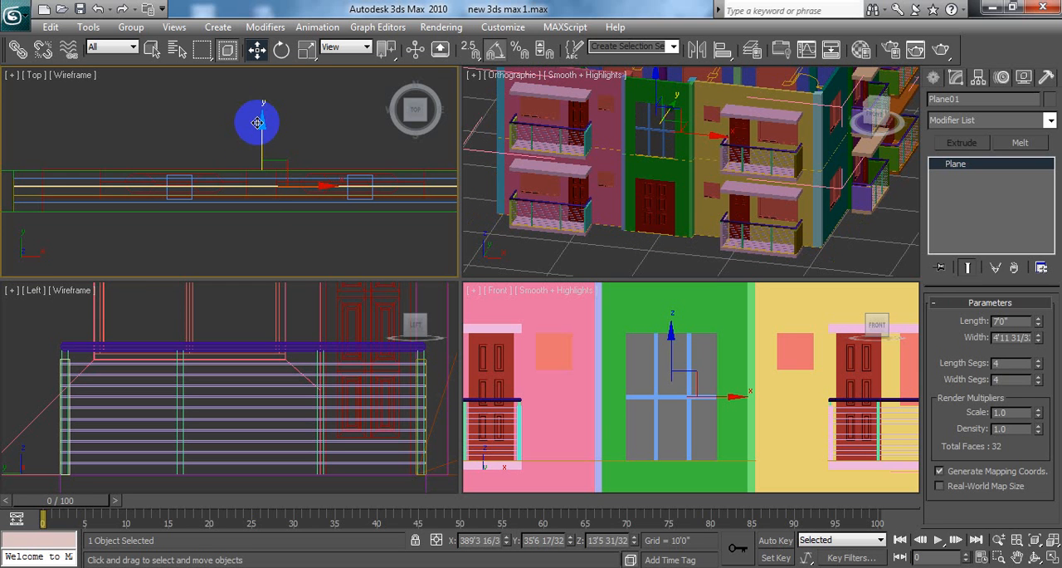
left_click(255, 203)
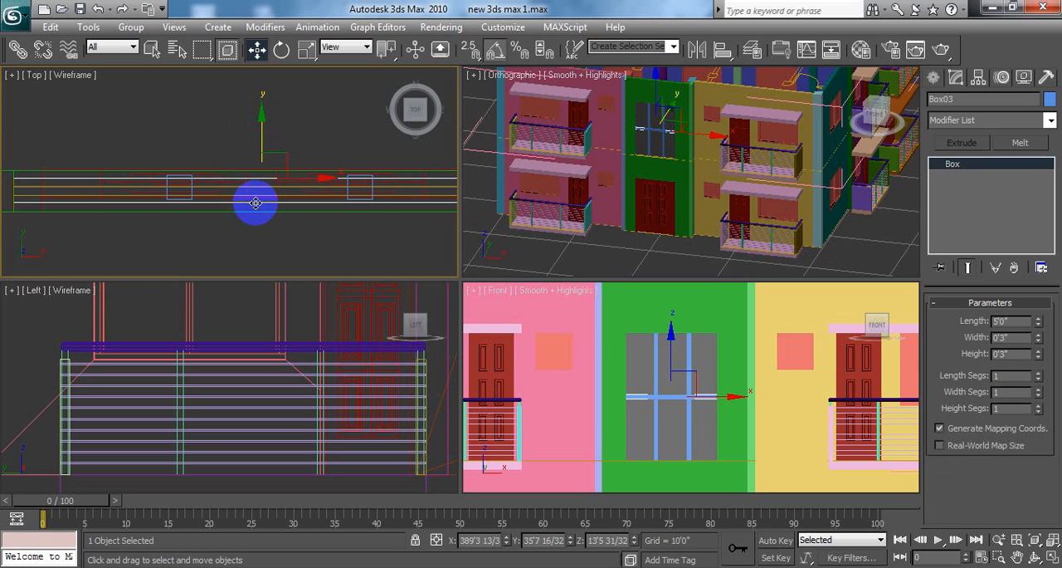
middle_click_drag(303, 135, 240, 135)
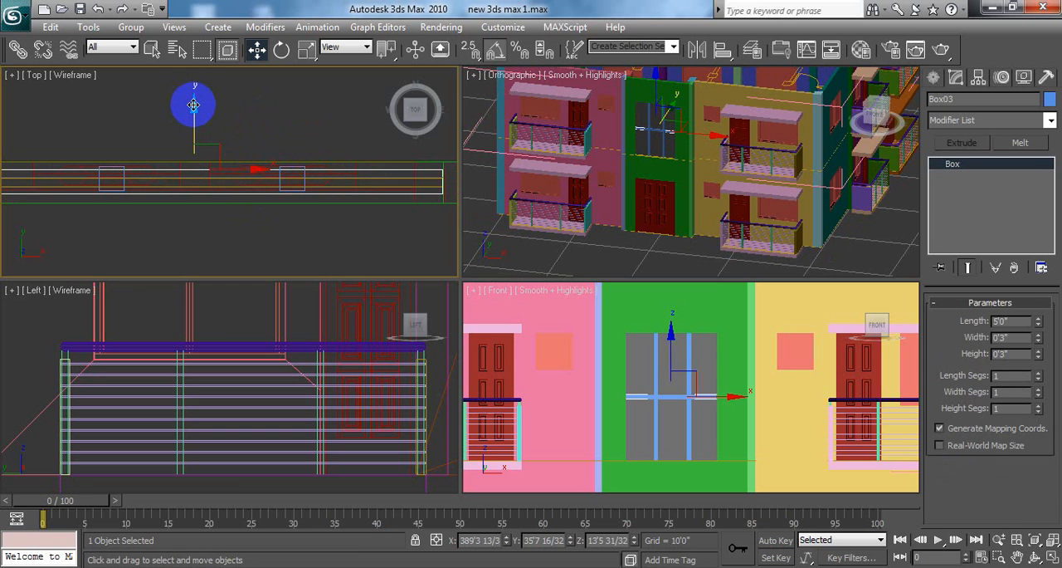
left_click_drag(195, 105, 194, 101)
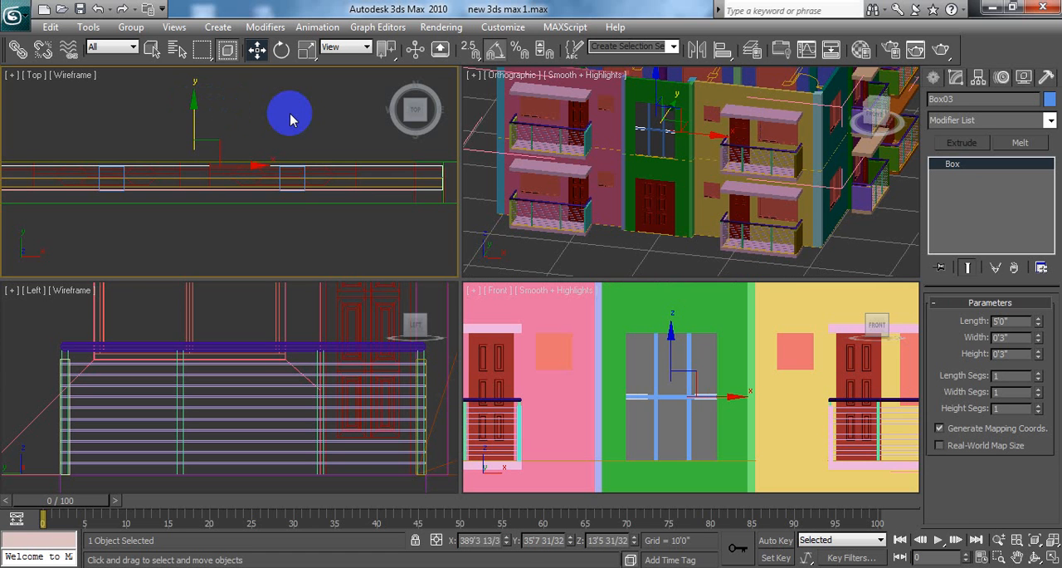
left_click(292, 111)
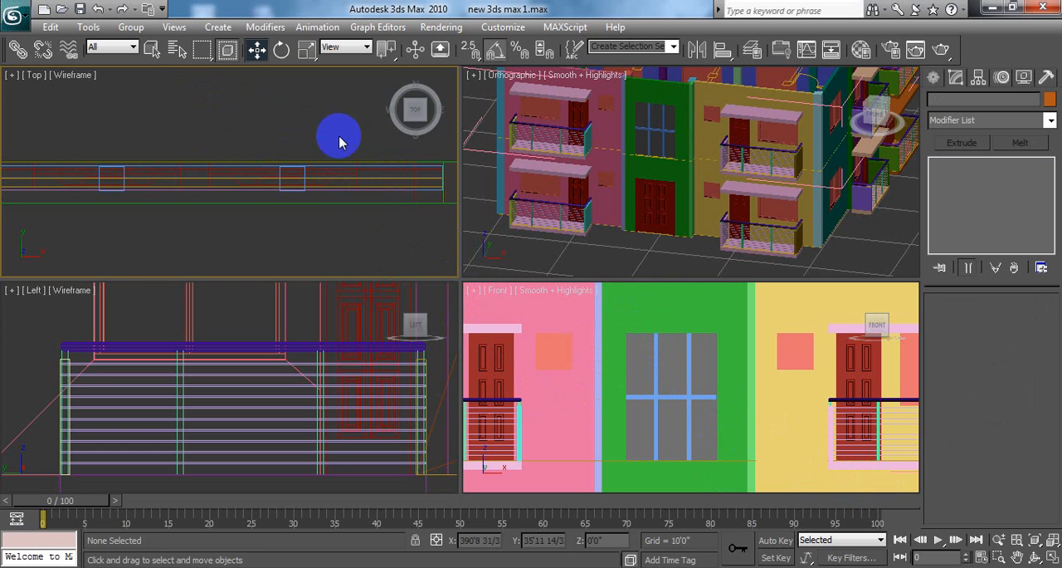
left_click(1052, 558)
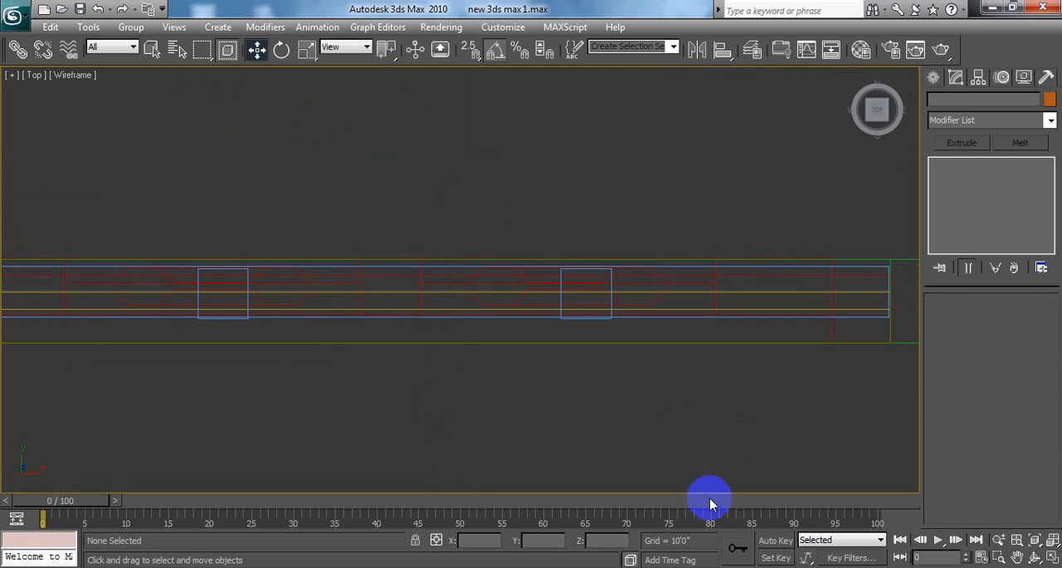
left_click(1052, 557)
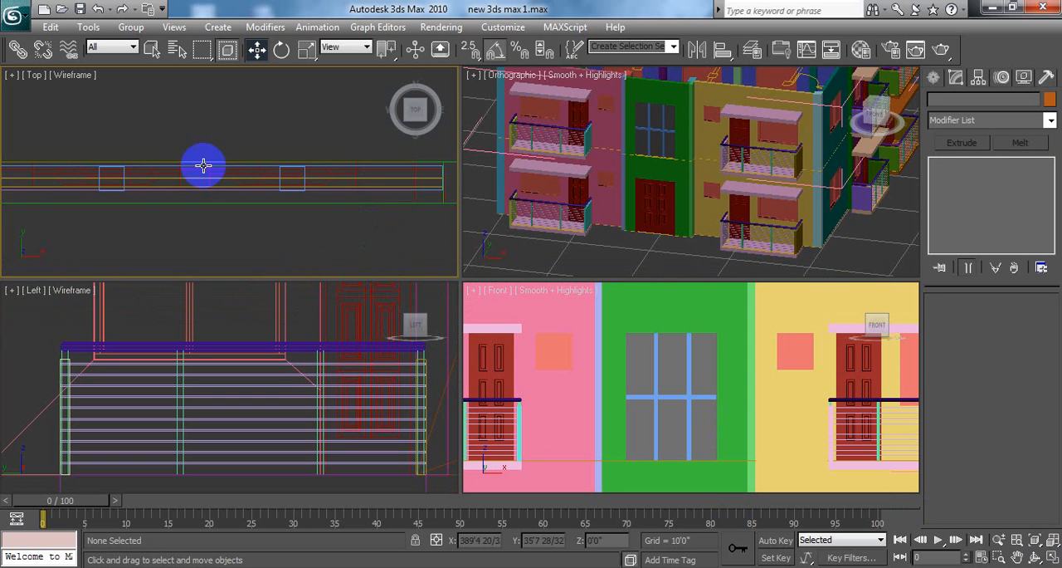
Step: Close the open 1st floor01 group by way of one of its wall pieces
left_click(124, 29)
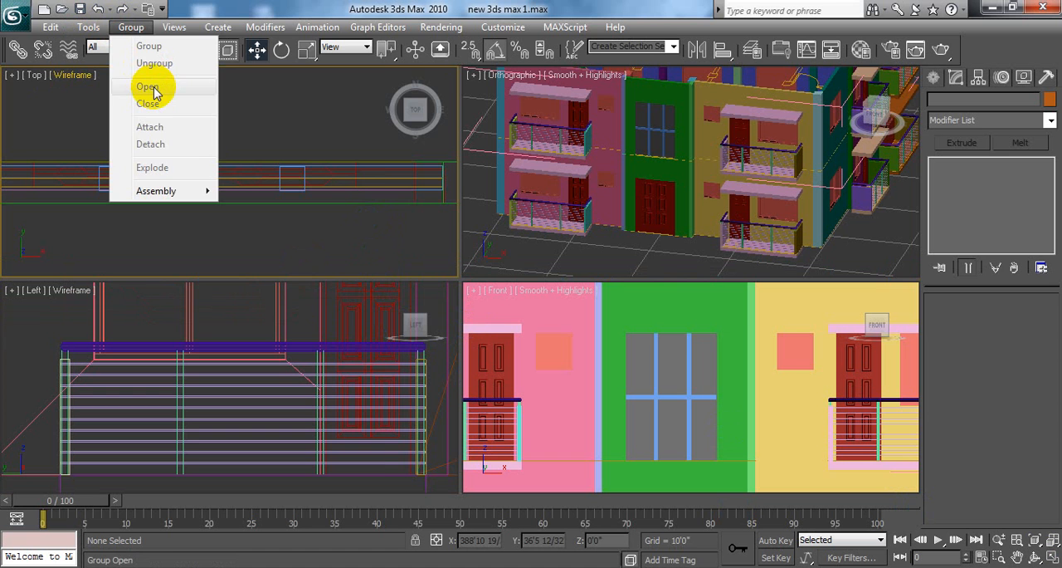
left_click(585, 336)
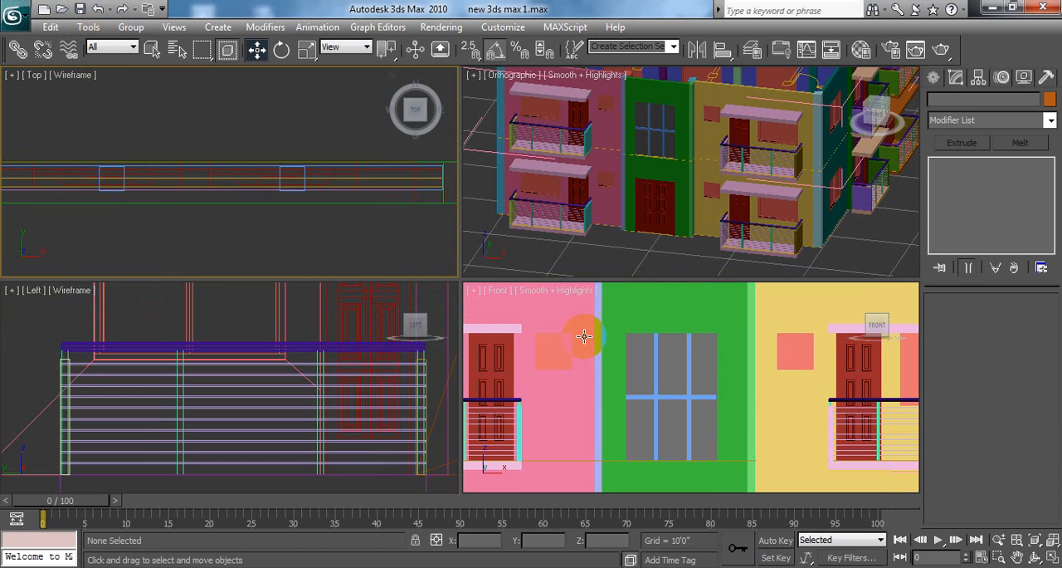
left_click(700, 382)
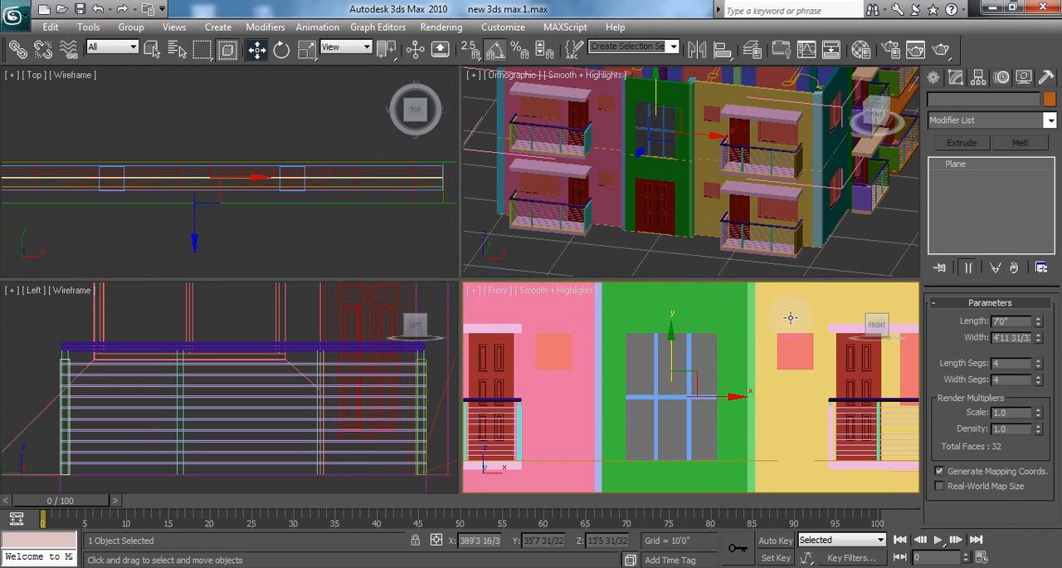
left_click(128, 27)
left_click(148, 103)
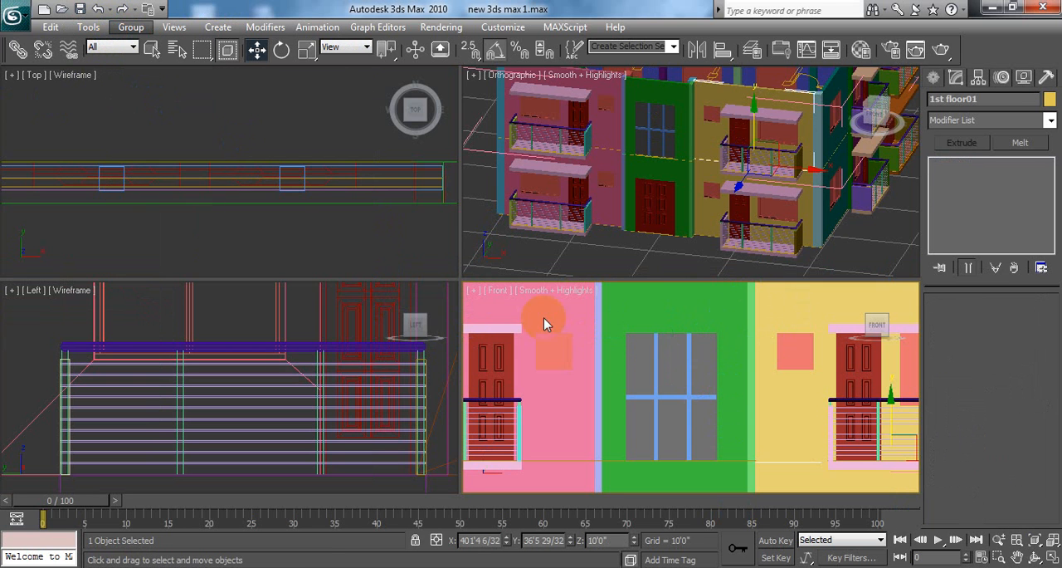
Step: Try moving the 1st floor01 group vertically to about Z 19'8", leaving the window plane and boxes in place
left_click(674, 355)
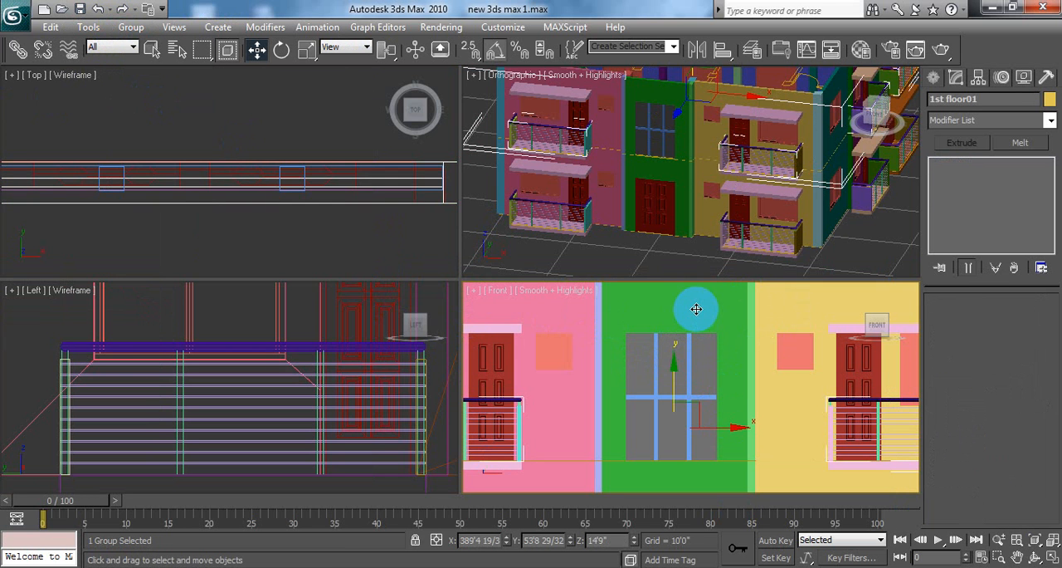
left_click(697, 308)
left_click_drag(675, 368, 667, 278)
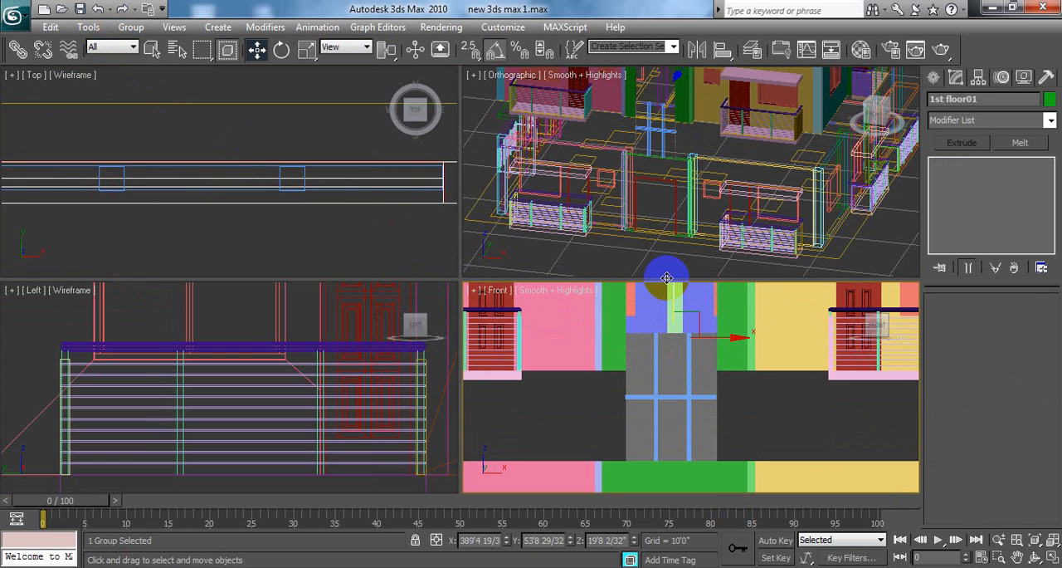
scroll(784, 404, "down", 2)
middle_click_drag(784, 404, 788, 430)
scroll(789, 431, "down", 4)
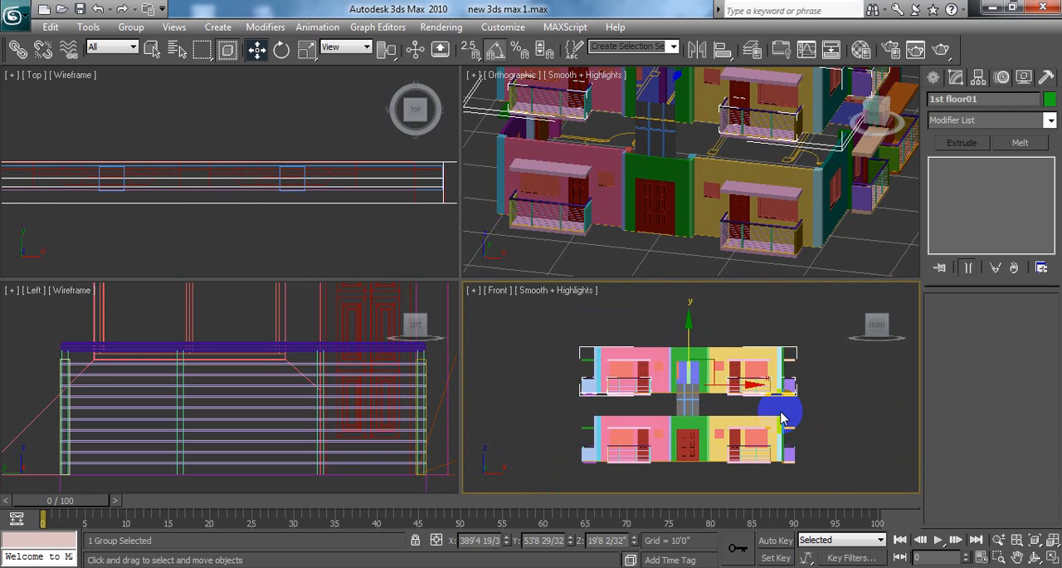
Step: Undo the vertical move of the 1st floor01 group and clear the selection
left_click(780, 419)
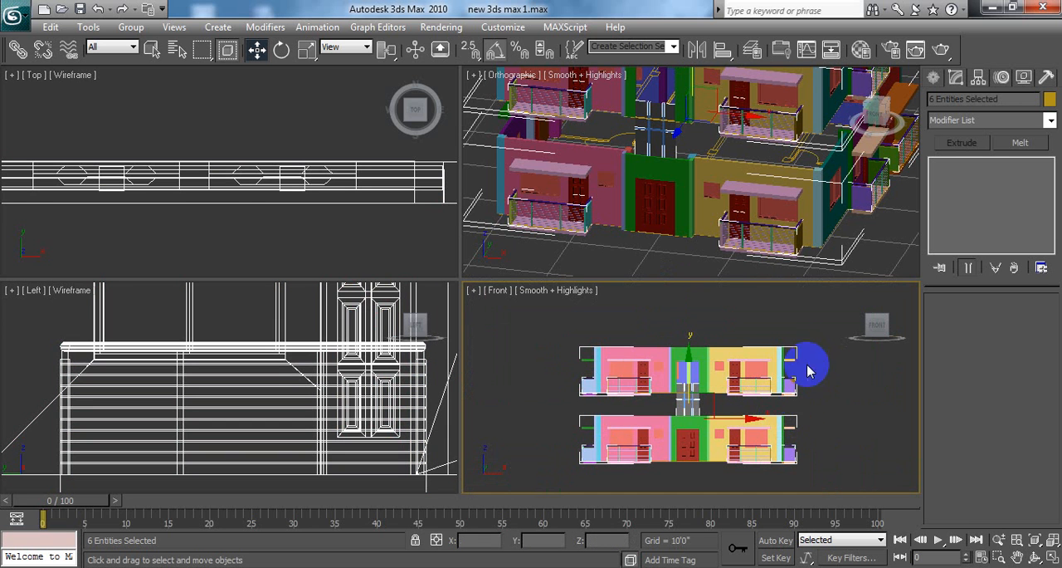
left_click(790, 309)
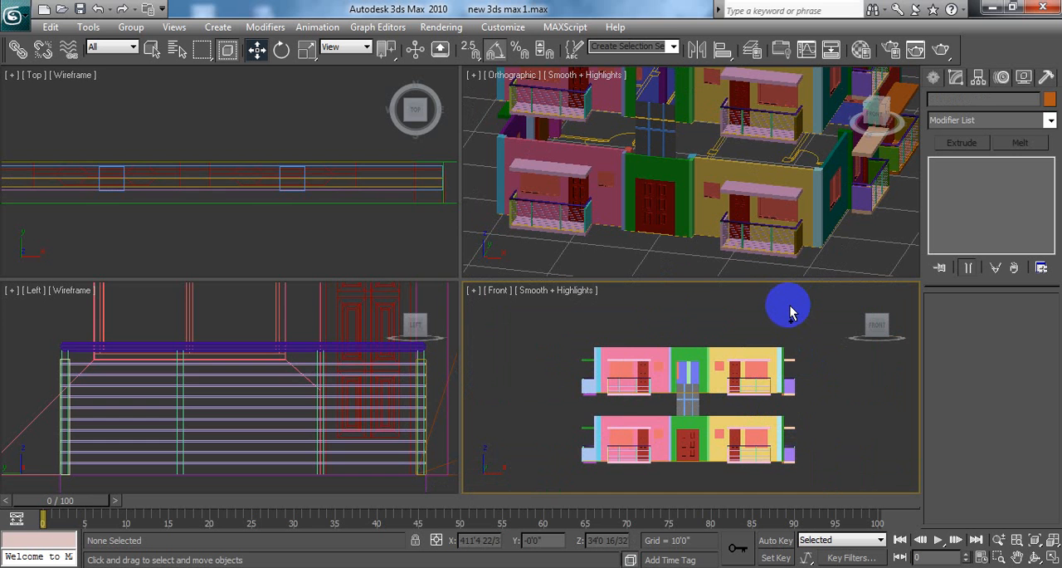
key("ctrl+z")
key("ctrl+z")
key("ctrl+z")
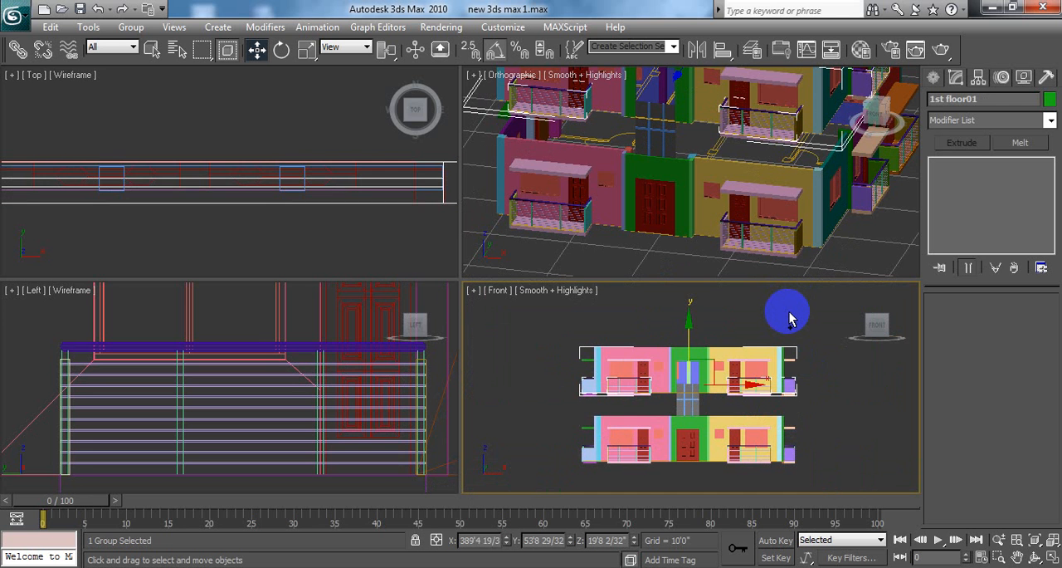
left_click(771, 319)
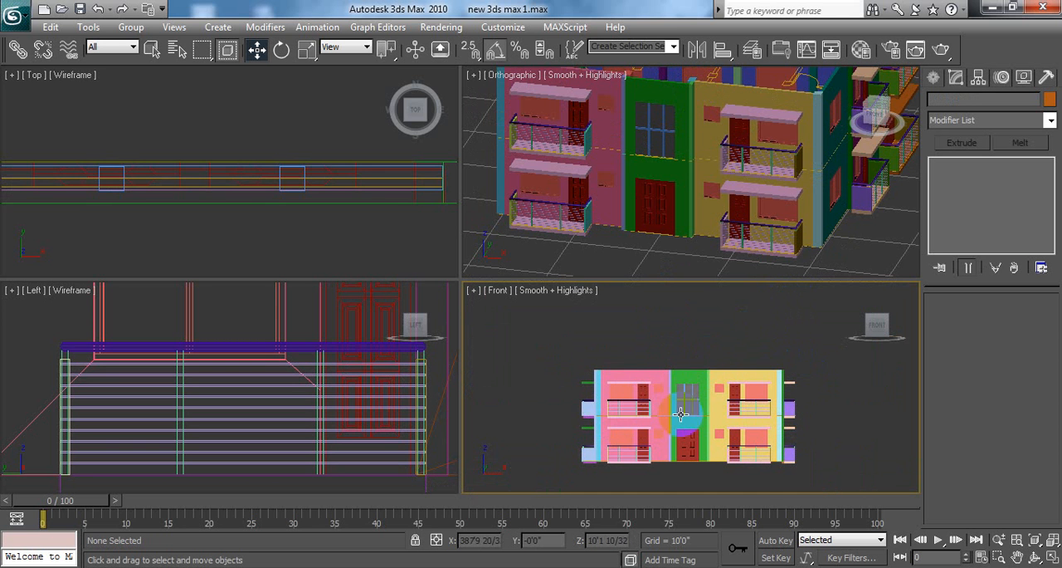
Step: Open the 1st floor01 group for editing
scroll(875, 402, "up", 8)
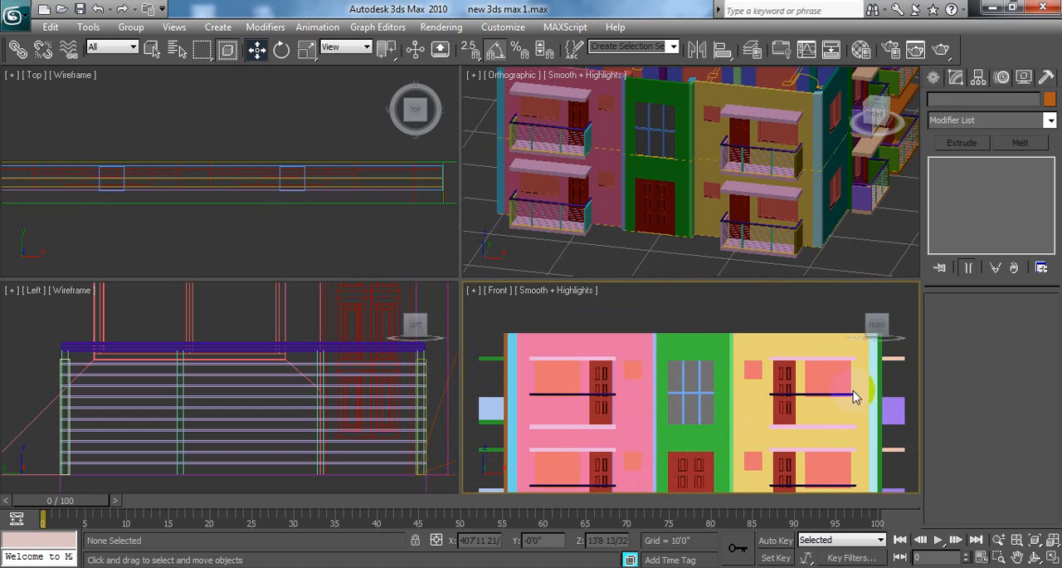
left_click(695, 327)
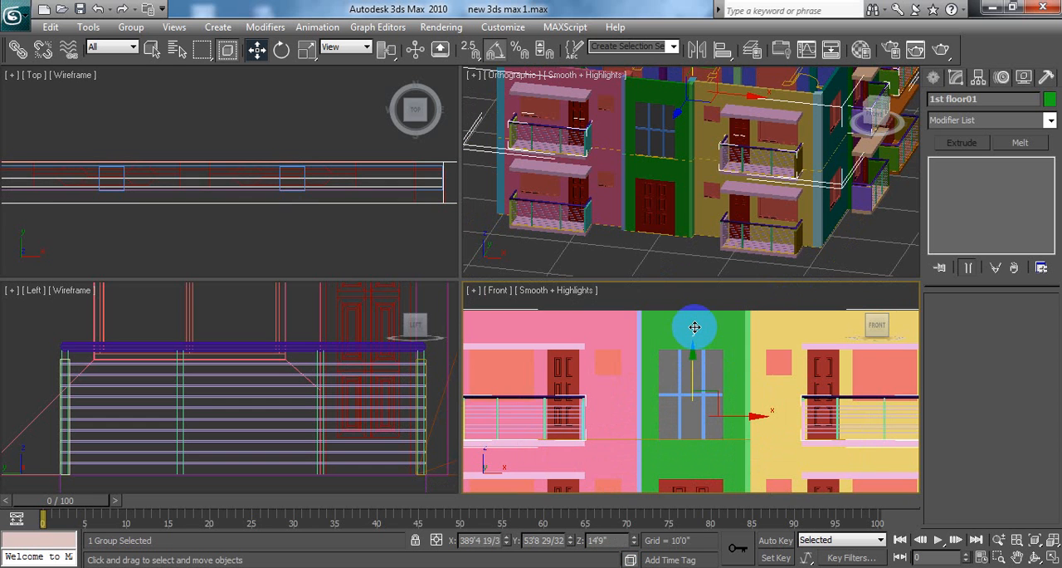
left_click(130, 27)
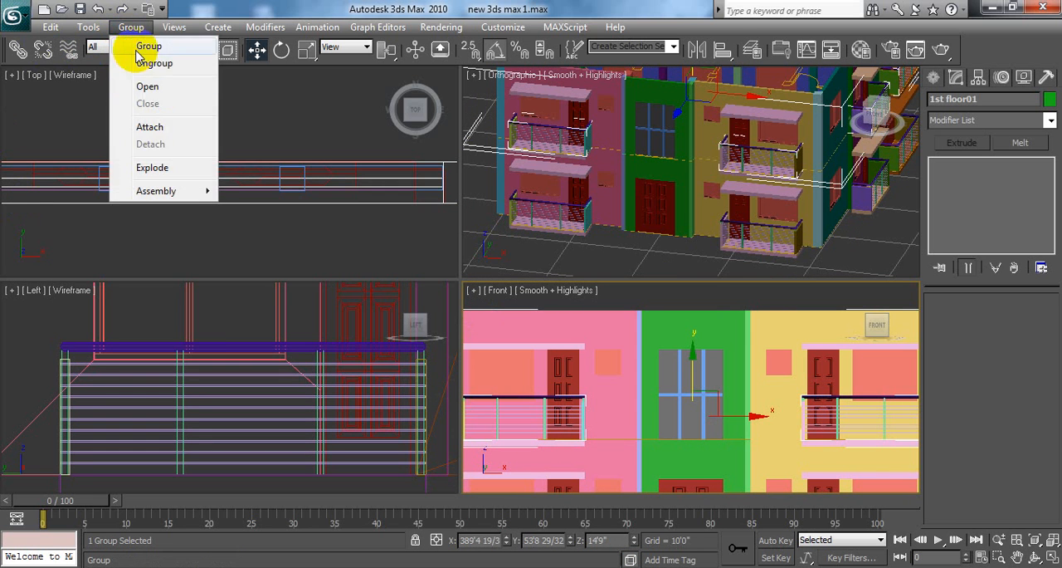
left_click(158, 88)
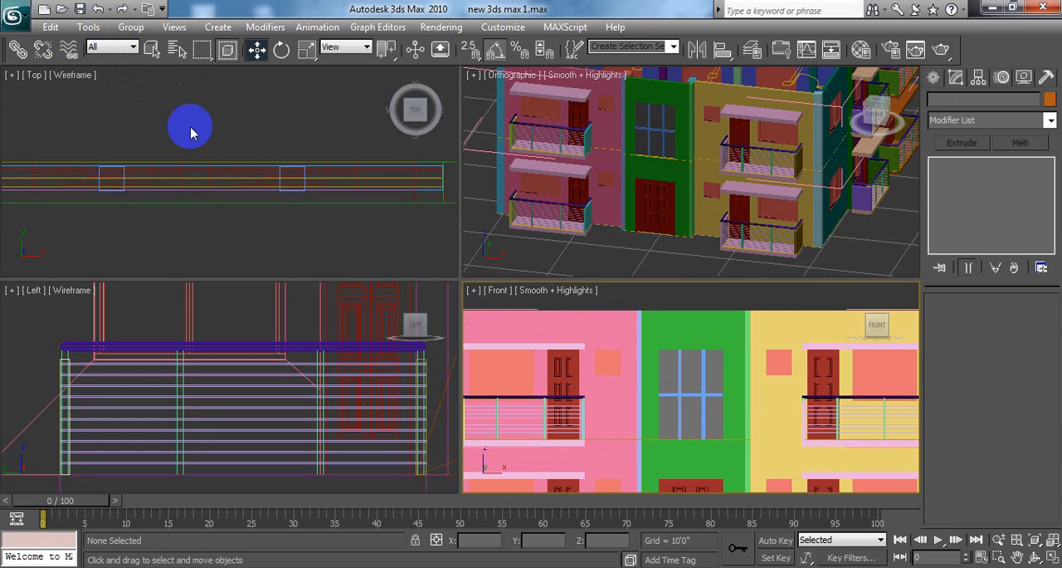
left_click(131, 26)
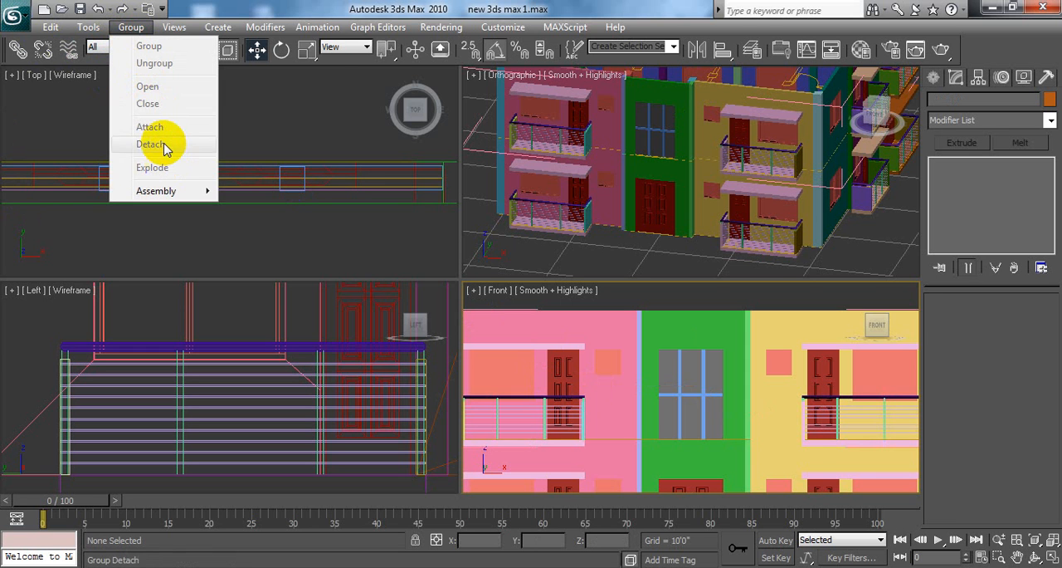
left_click(145, 28)
left_click(141, 27)
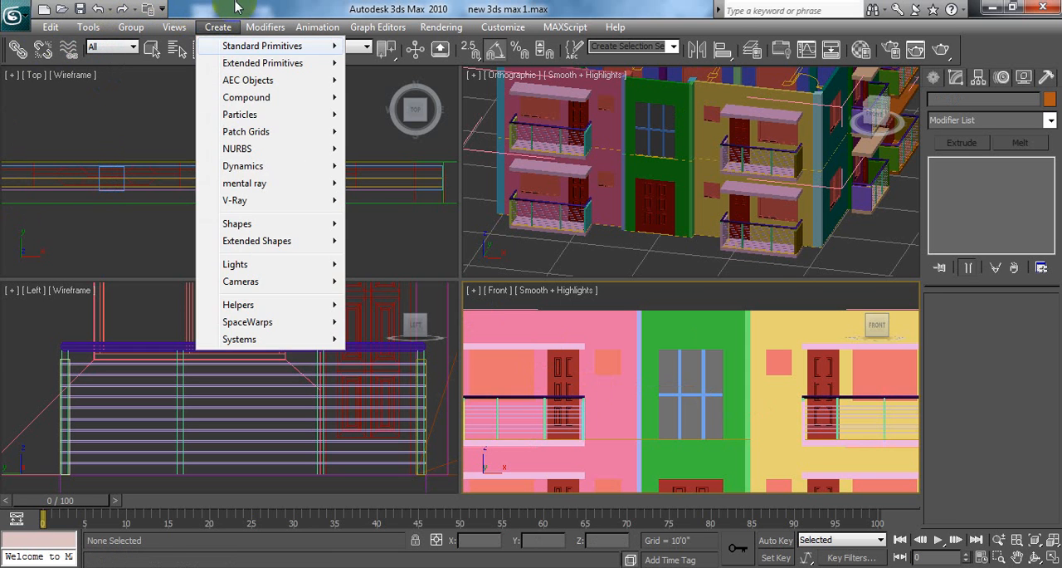
left_click(240, 7)
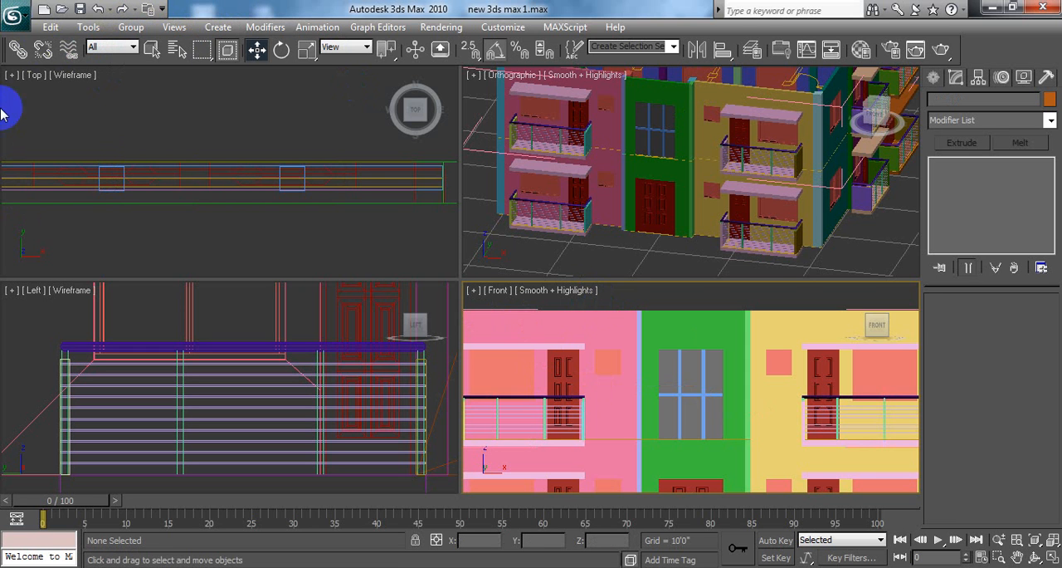
Step: Close the 1st floor01 group again by way of its pink front wall
left_click(606, 326)
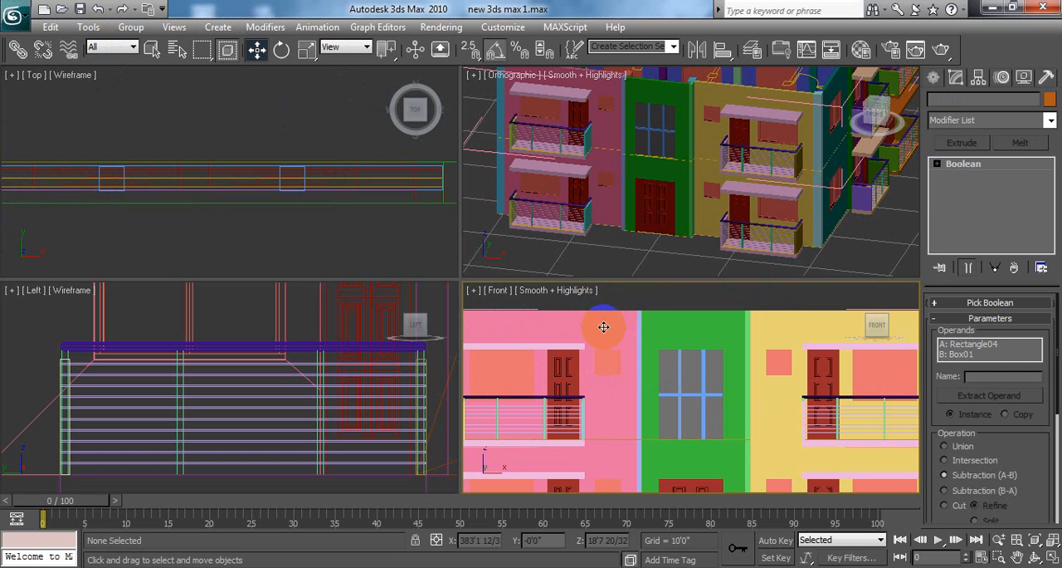
left_click(131, 26)
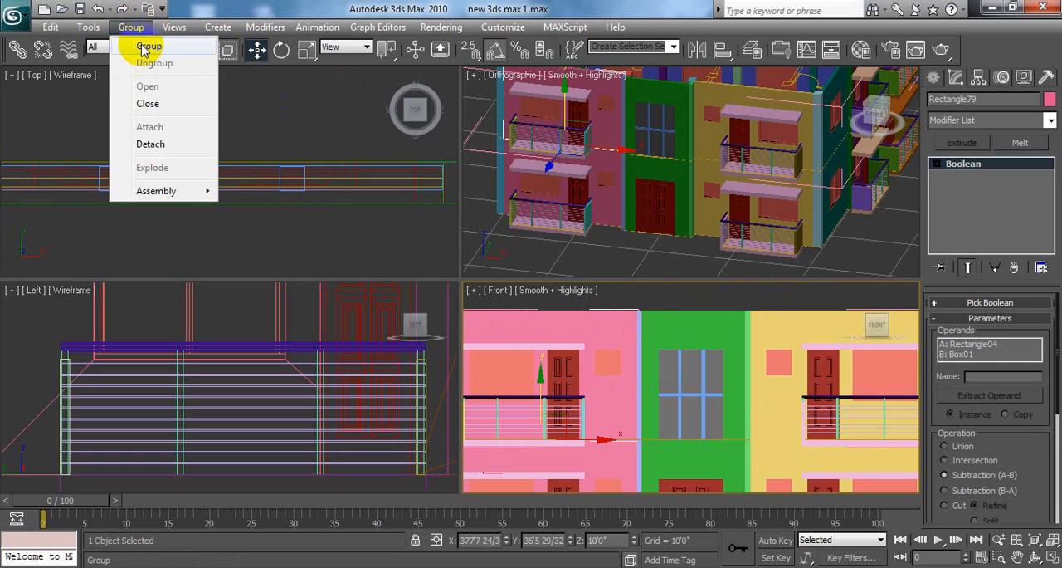
left_click(151, 102)
left_click(739, 316)
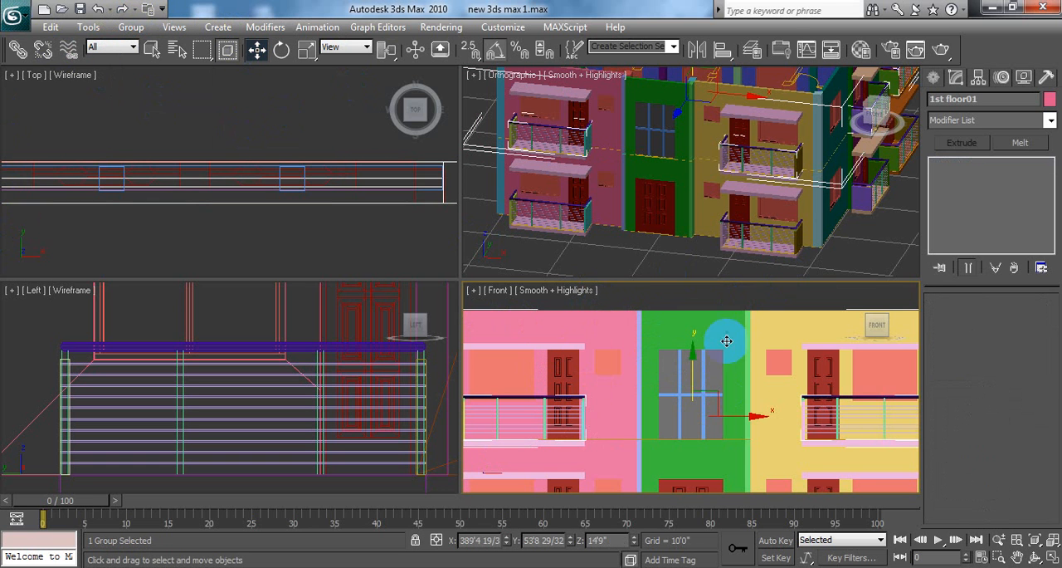
Step: Select the central window's plane and its mullion boxes together with the 1st floor01 group
left_click(695, 292)
left_click(672, 373)
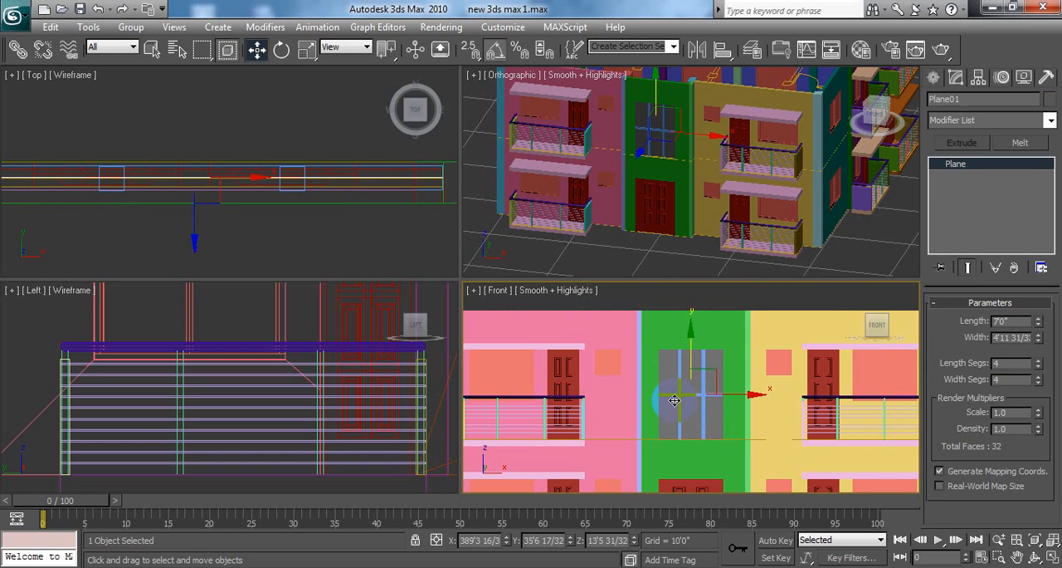
left_click(678, 396, "ctrl")
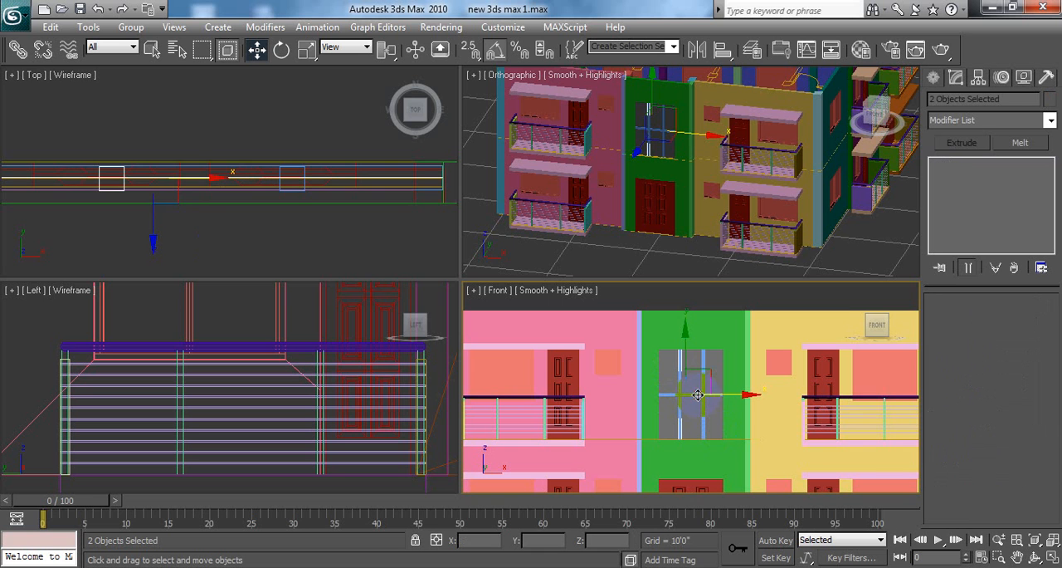
left_click(698, 394, "ctrl")
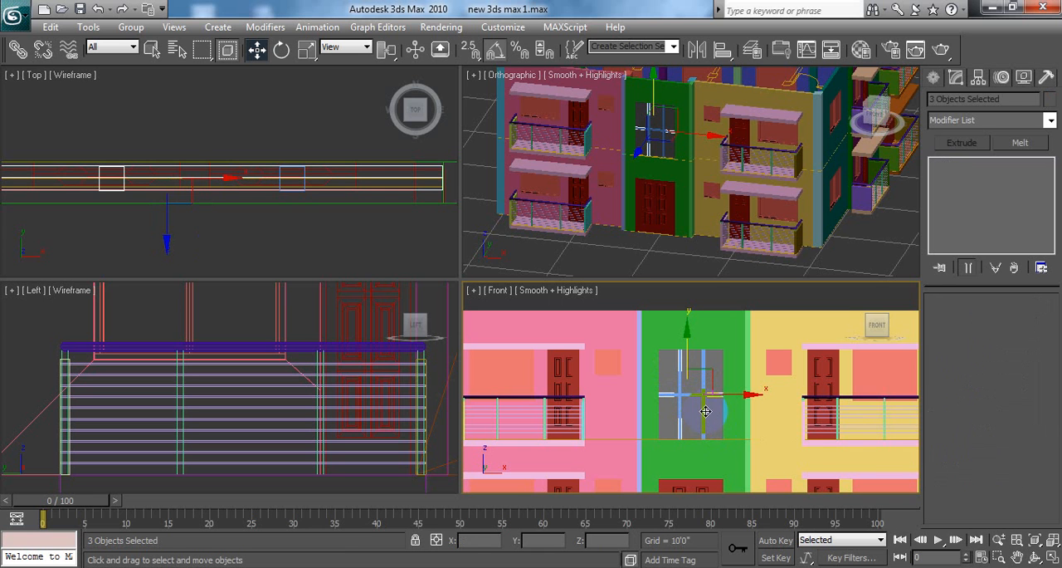
left_click(284, 214, "ctrl")
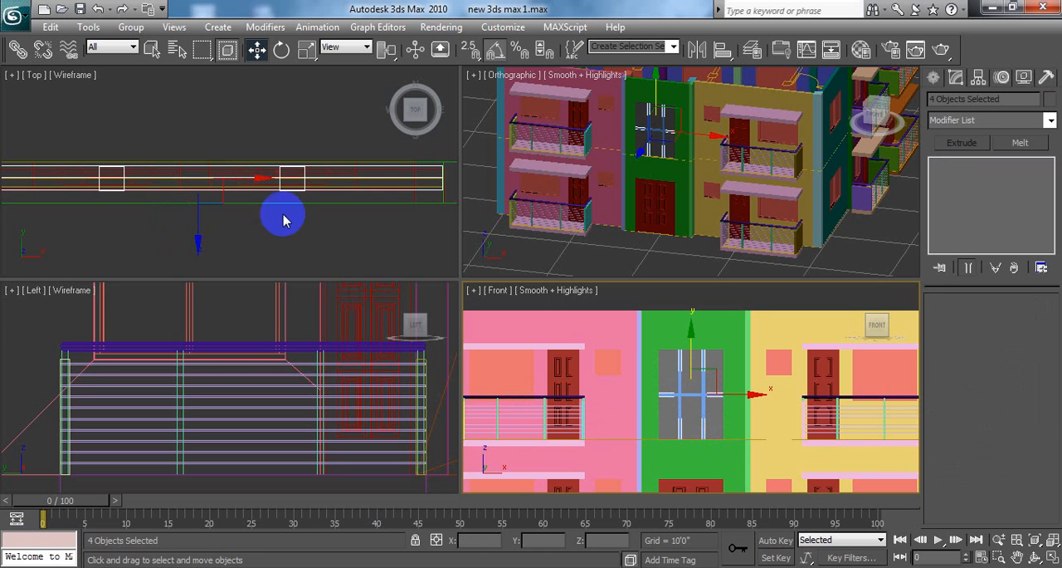
left_click(598, 329, "ctrl")
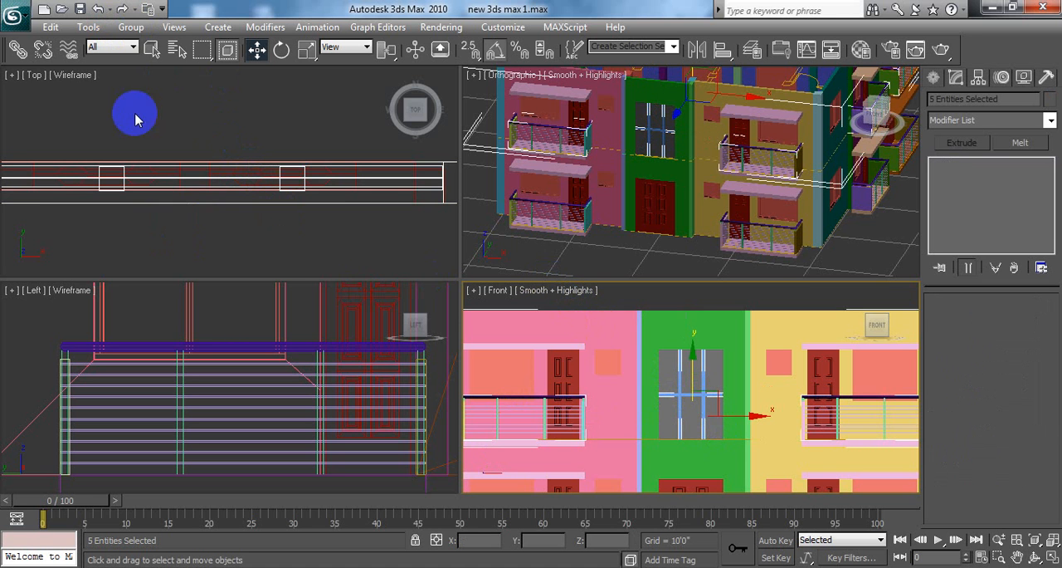
Step: Ungroup the selected floor and regroup all its parts with the window plane and mullions as "2nd floor"
left_click(128, 28)
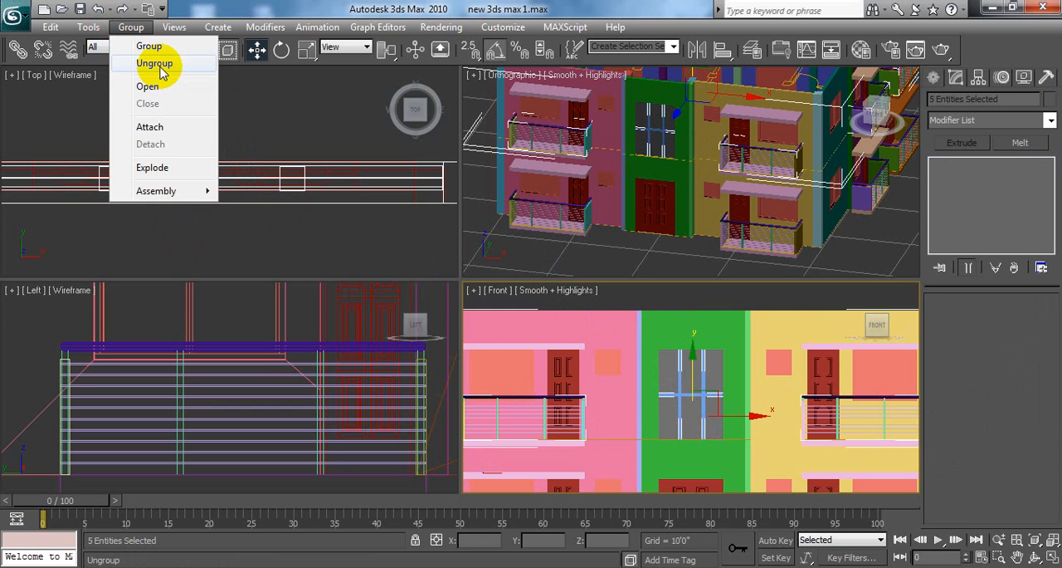
left_click(159, 64)
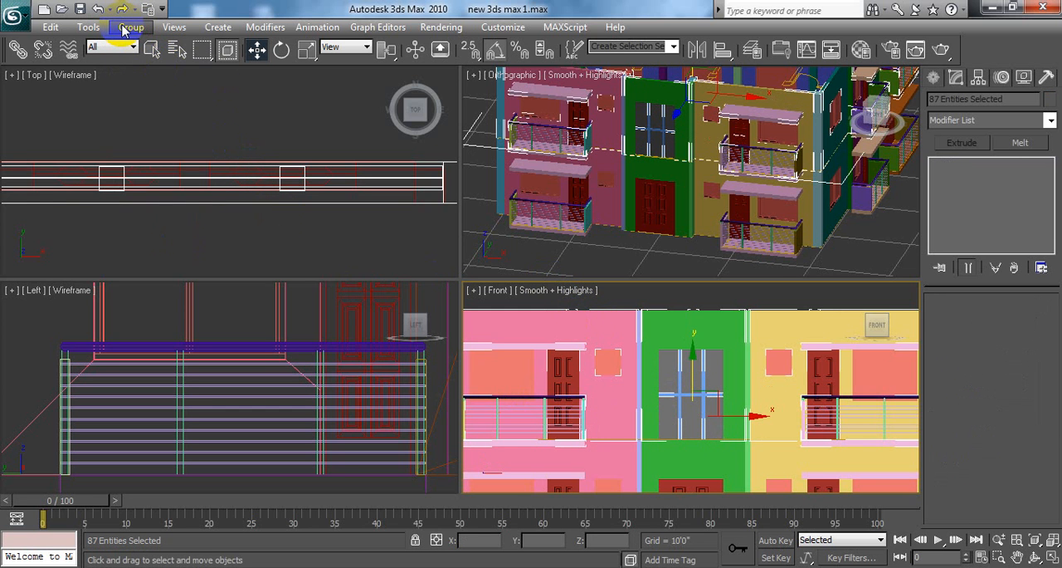
left_click(126, 27)
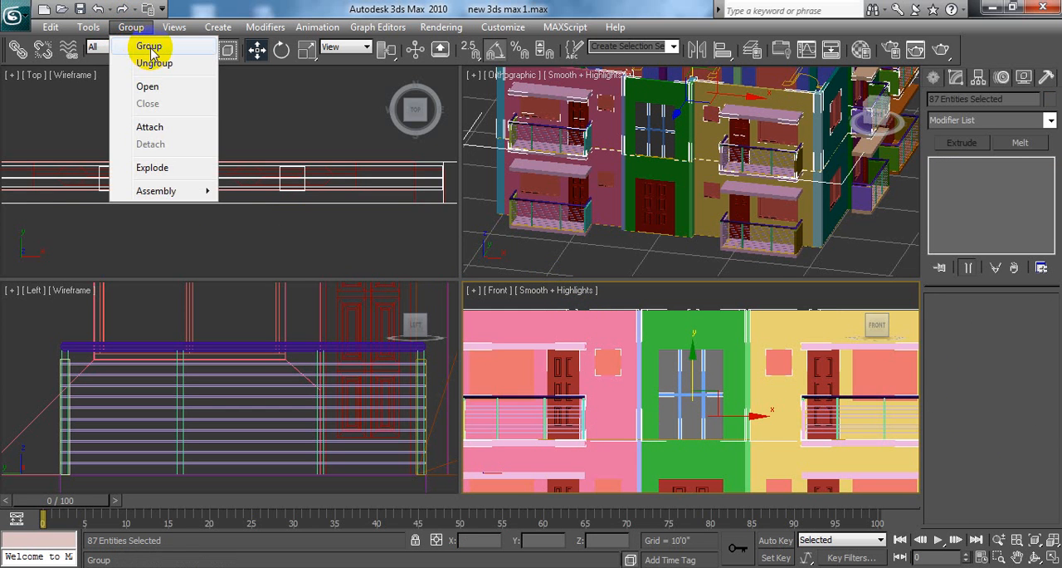
left_click(150, 47)
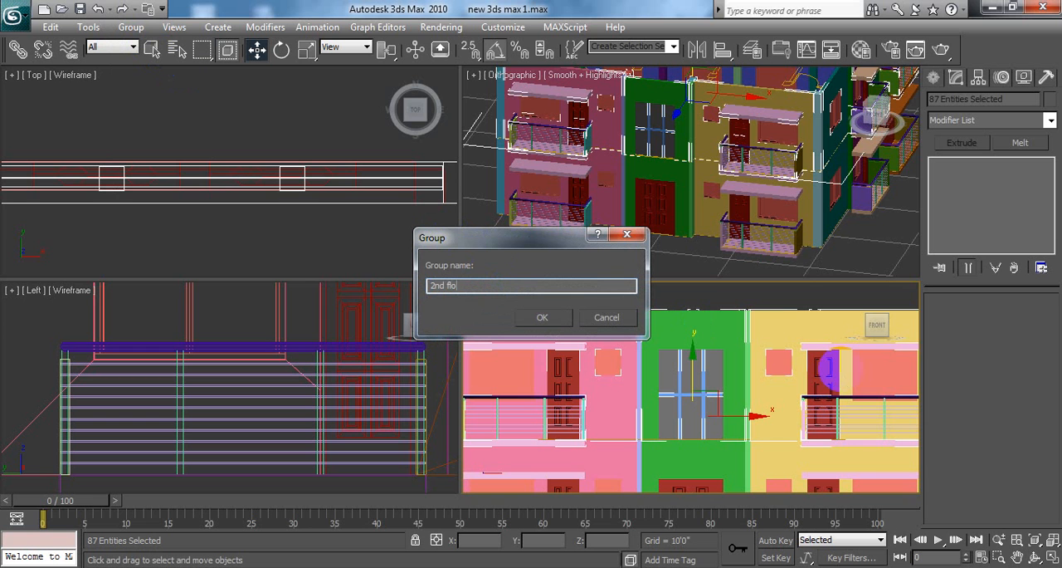
type("2nd floor")
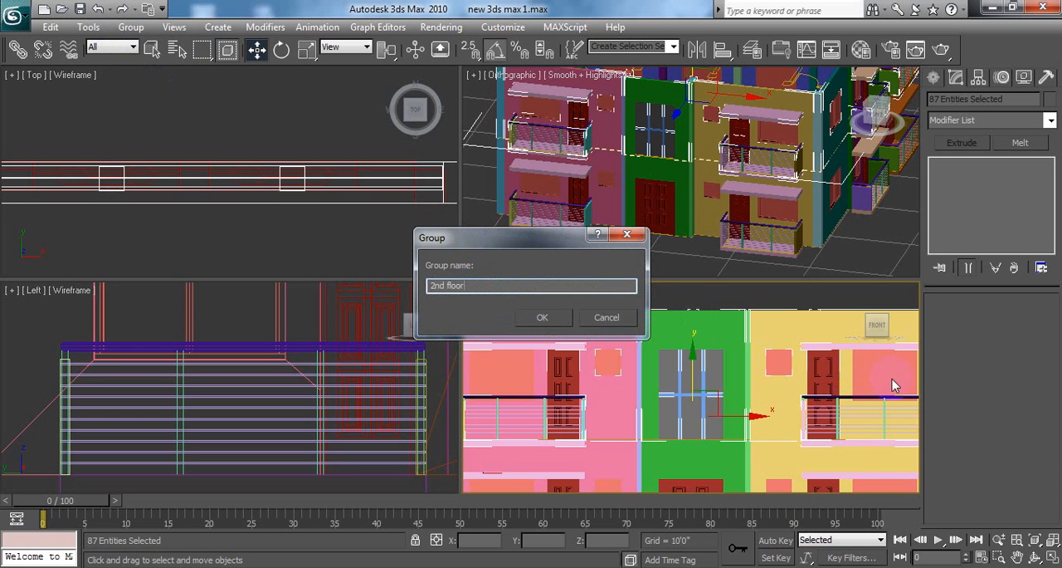
left_click(542, 317)
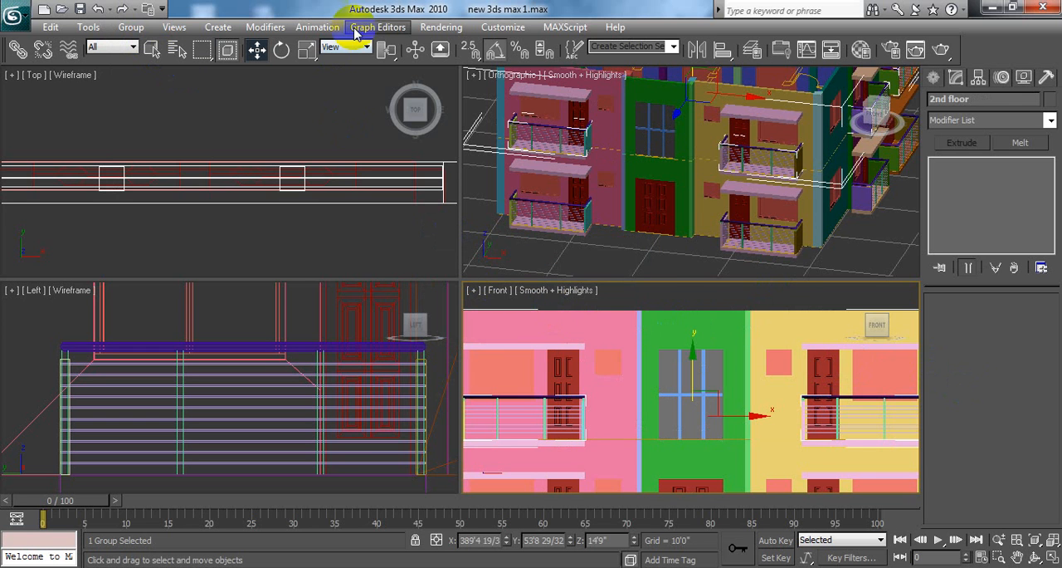
Step: Try moving the 2nd floor group vertically to about Z 21'8", and cancel the move
left_click(723, 297)
left_click(722, 324)
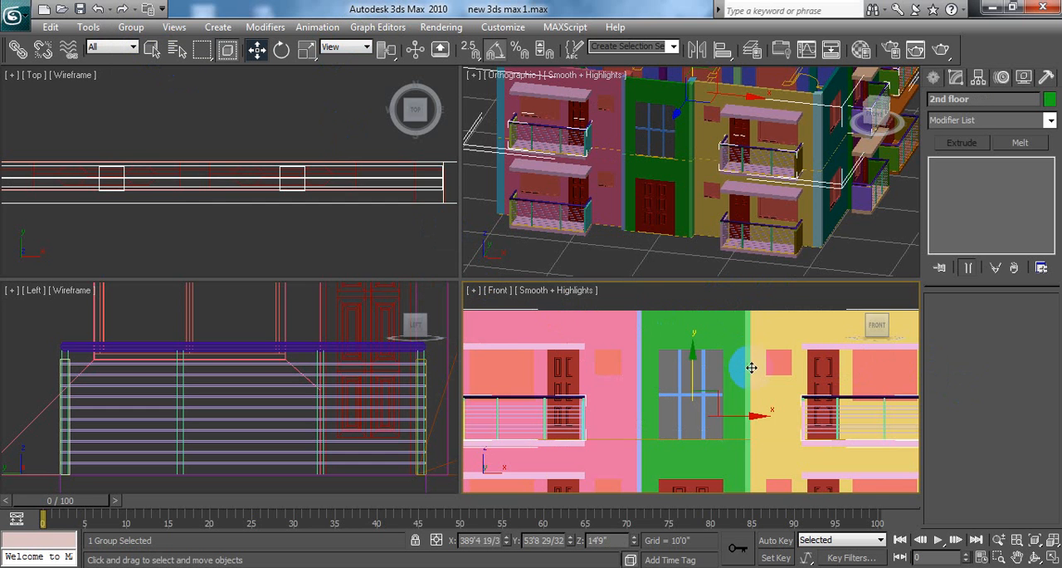
scroll(702, 361, "down", 4)
left_click_drag(699, 360, 714, 332)
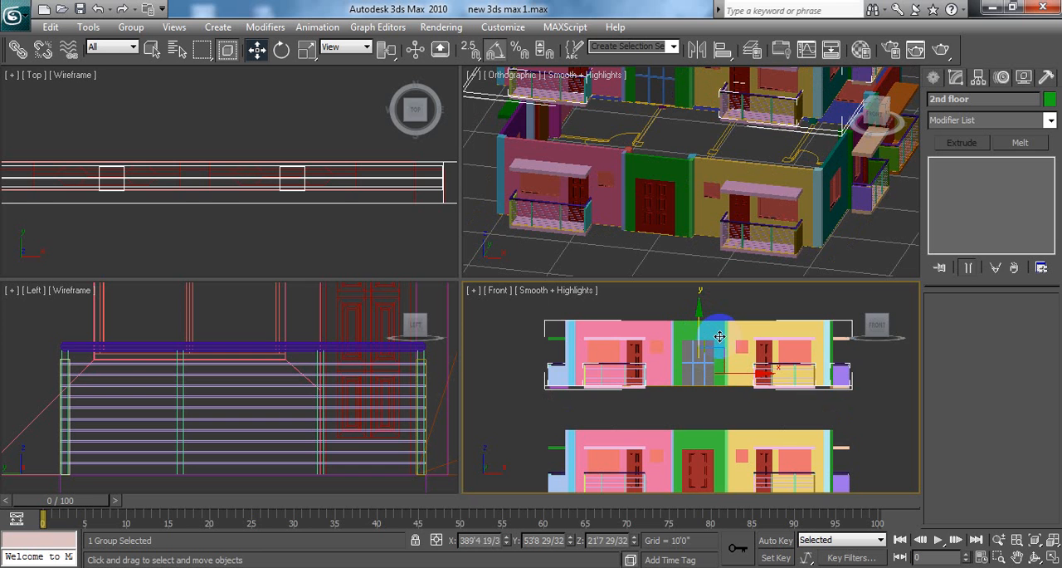
right_click(719, 336)
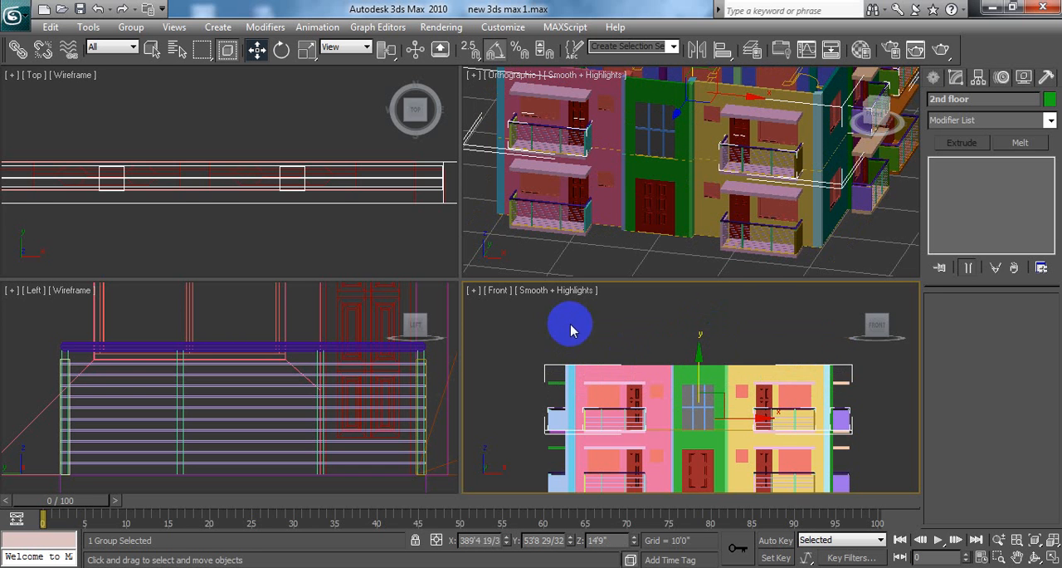
Step: Try a 1D array of four instances of the 2nd floor group spaced 10'0" along Z, and undo it
left_click(89, 28)
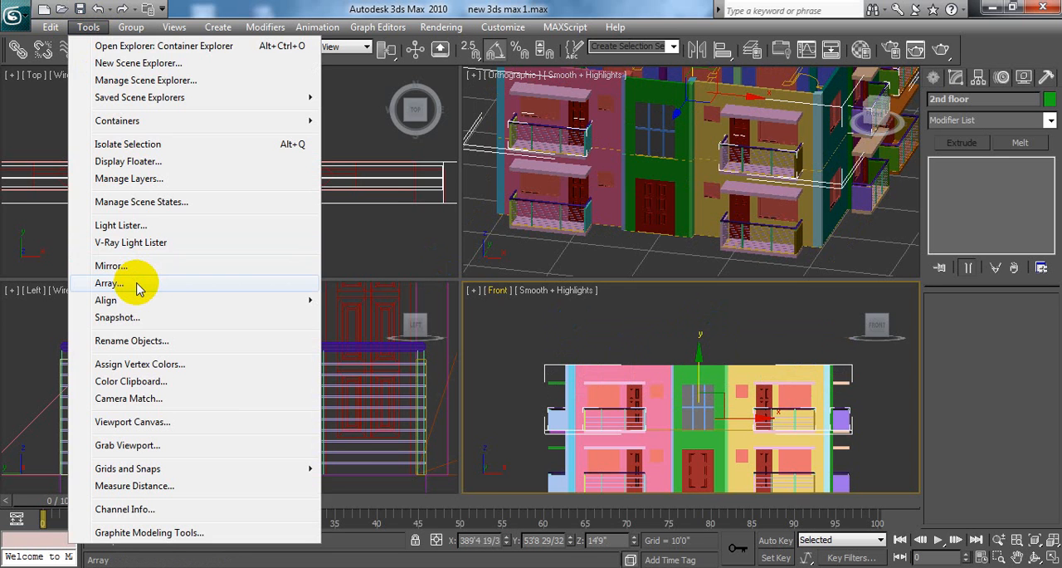
left_click(135, 283)
double_click(431, 325)
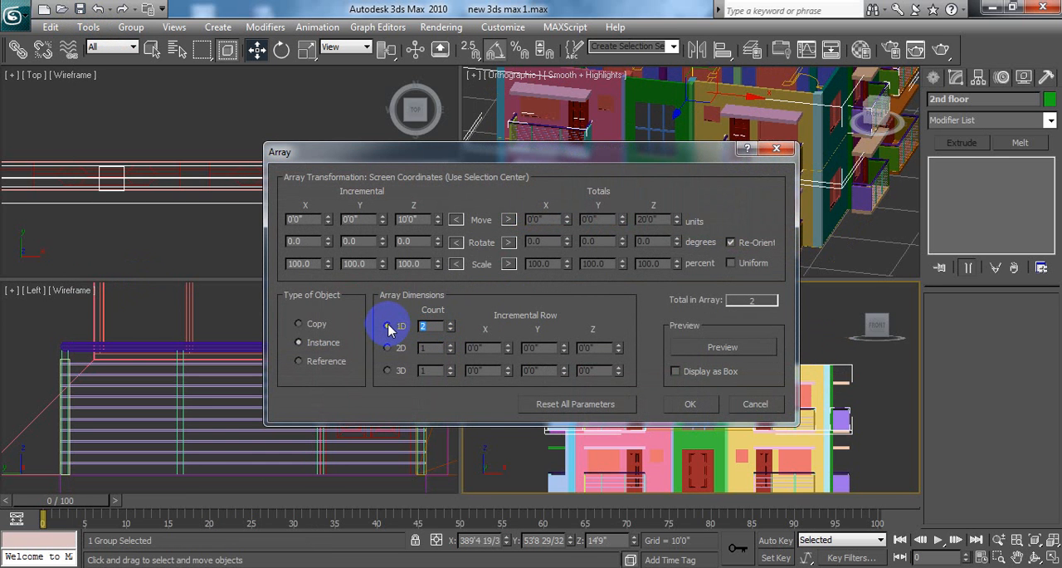
type("4")
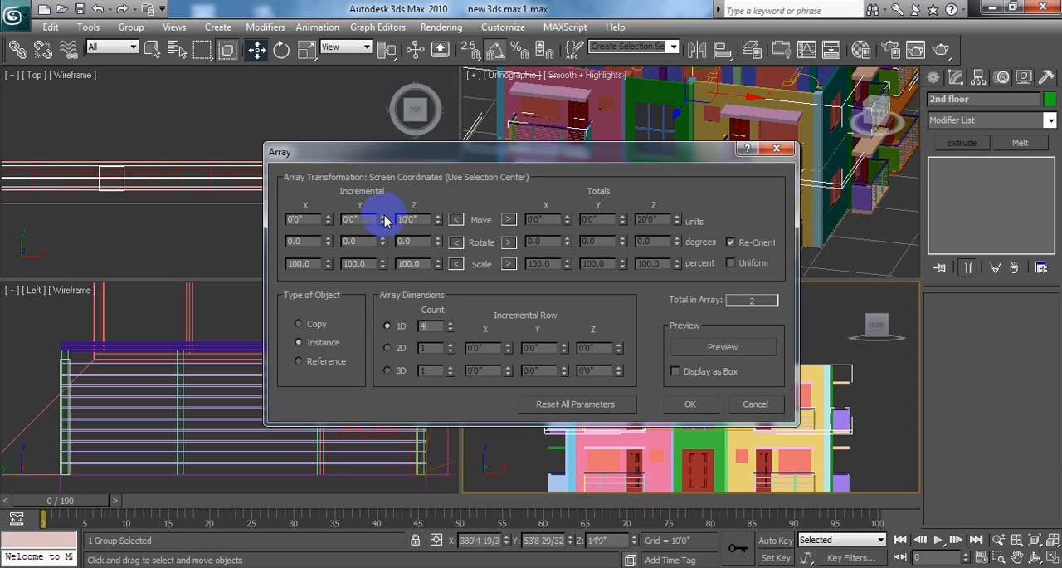
left_click(690, 405)
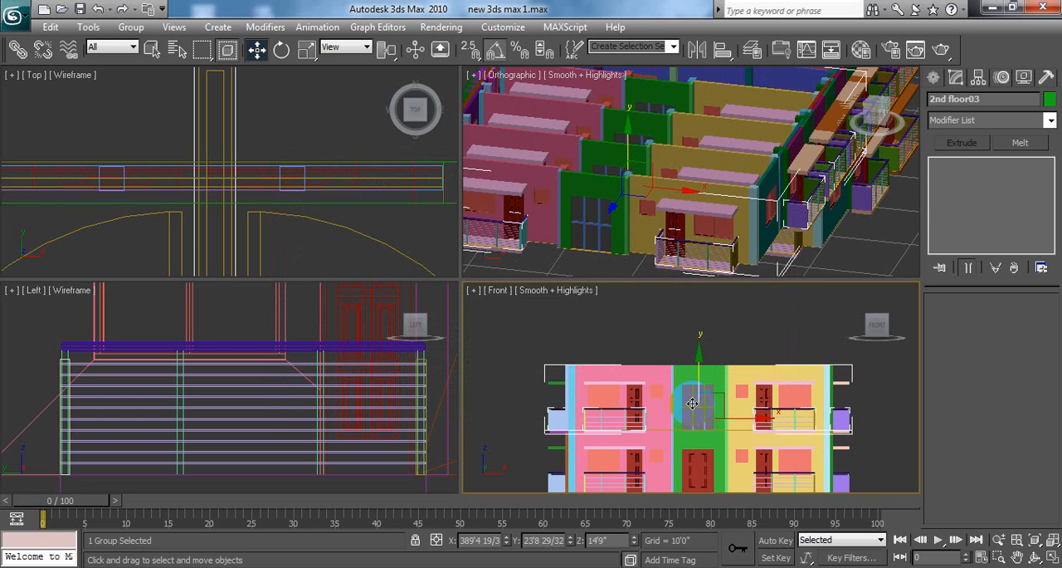
left_click(696, 348)
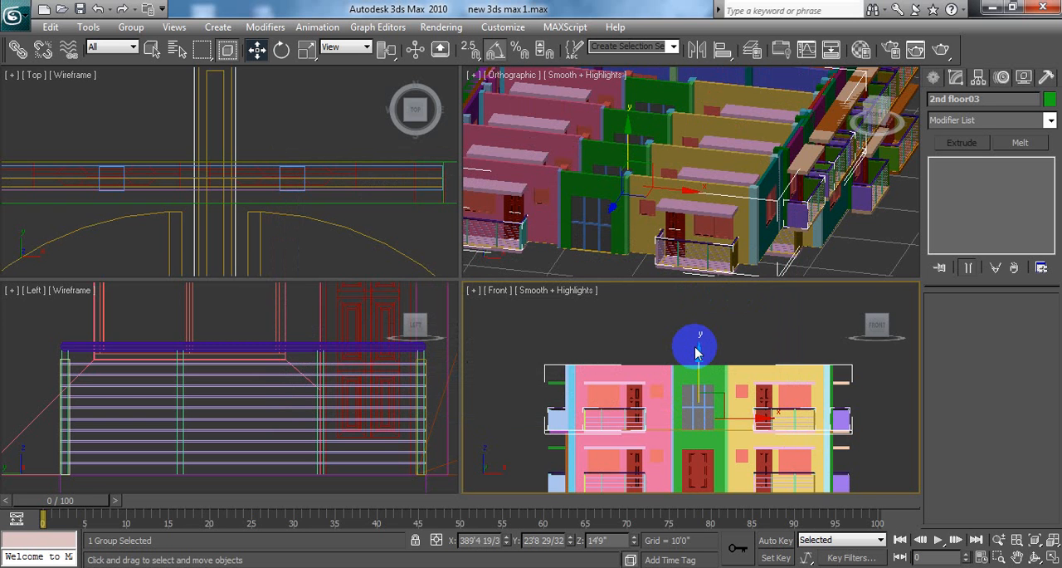
key("ctrl+z")
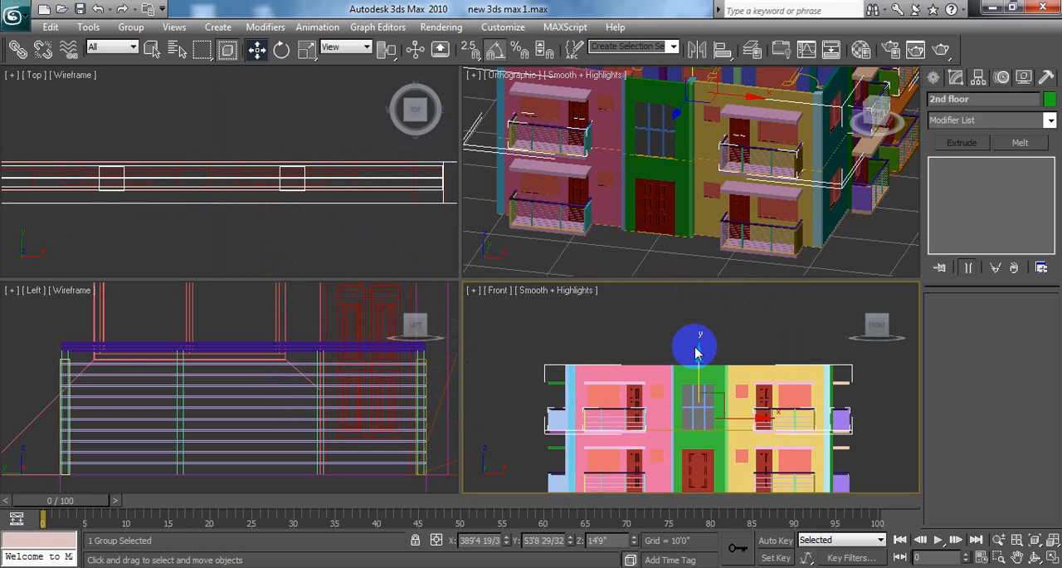
Step: Undo the 2nd floor grouping and the ungrouping, back to the selection of only the window plane and mullions
left_click(647, 320)
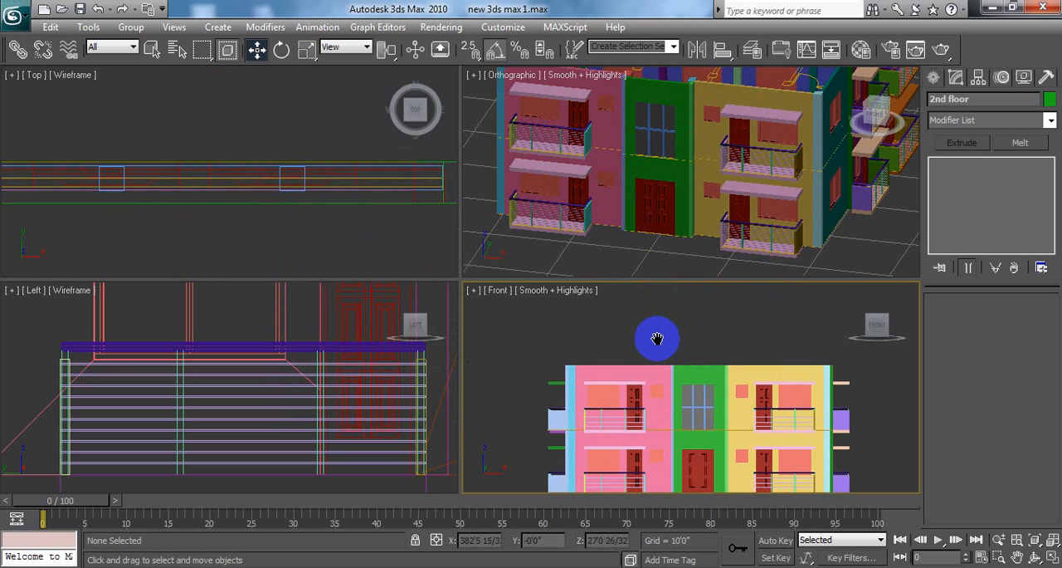
scroll(657, 329, "down", 5)
left_click(711, 245)
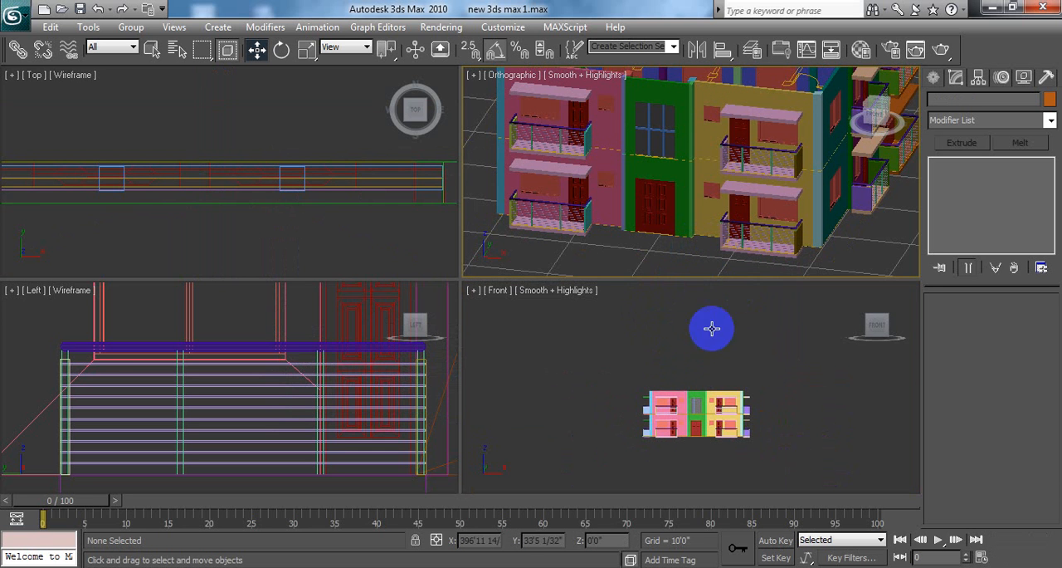
left_click(726, 362)
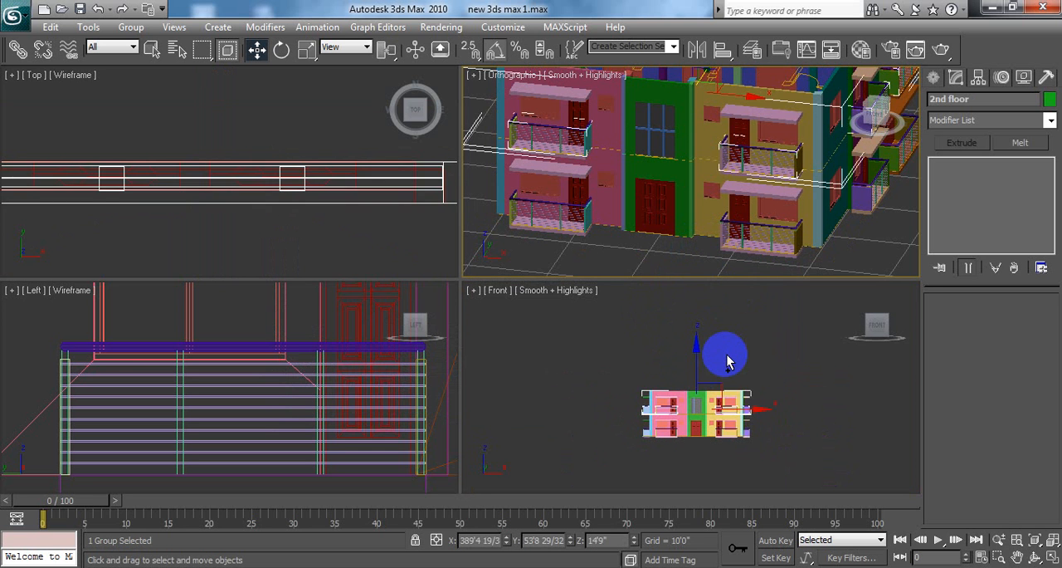
left_click(727, 361)
left_click(727, 361)
double_click(727, 362)
left_click(726, 362)
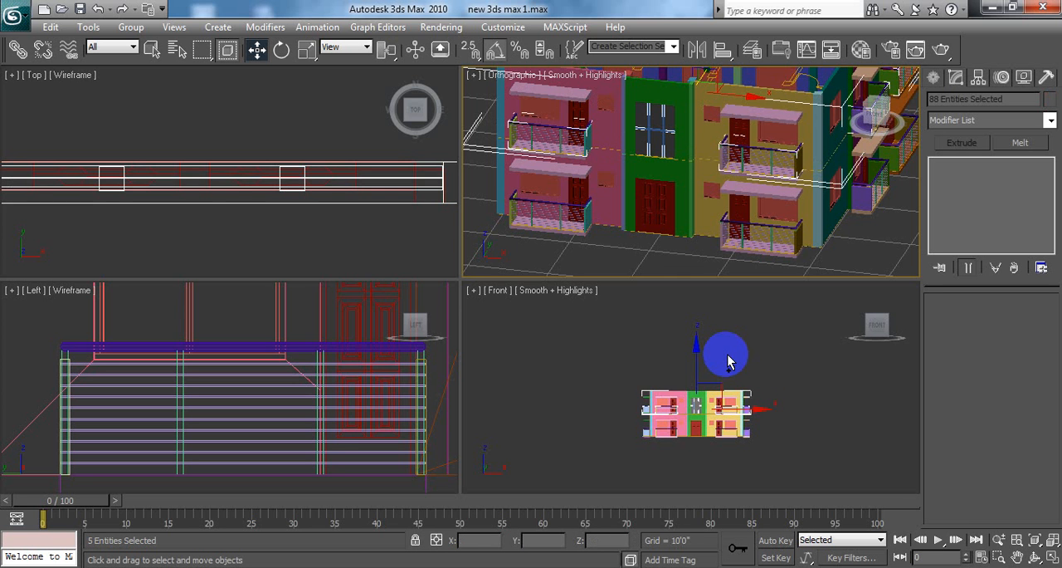
key("ctrl+z")
Step: Examine the upper floor's central window up close and select the surrounding 1st floor01 group
middle_click_drag(794, 311, 747, 368)
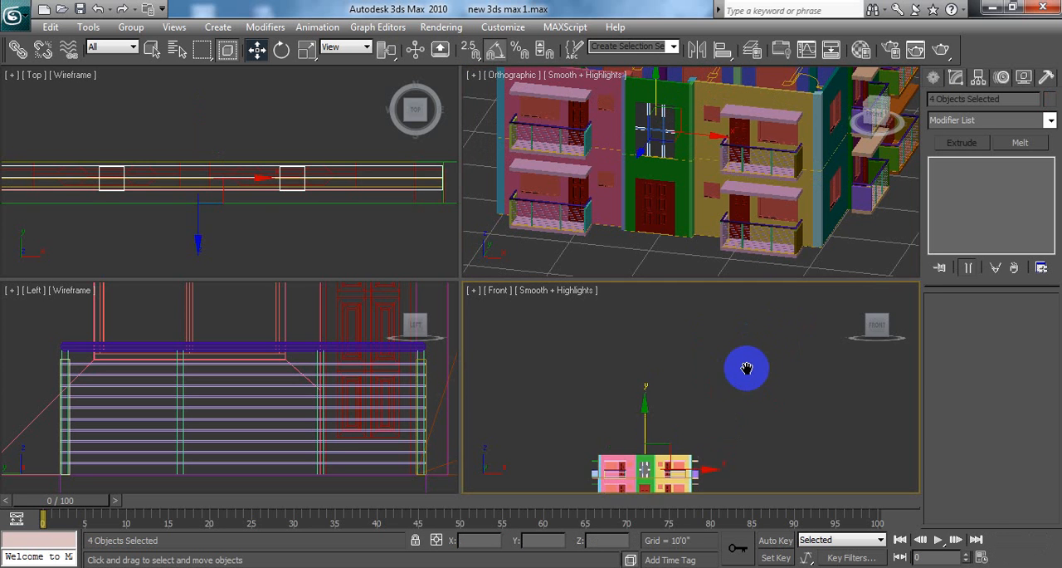
middle_click_drag(818, 229, 904, 212, "alt")
scroll(817, 214, "down", 2)
scroll(819, 206, "up", 4)
scroll(692, 205, "up", 3)
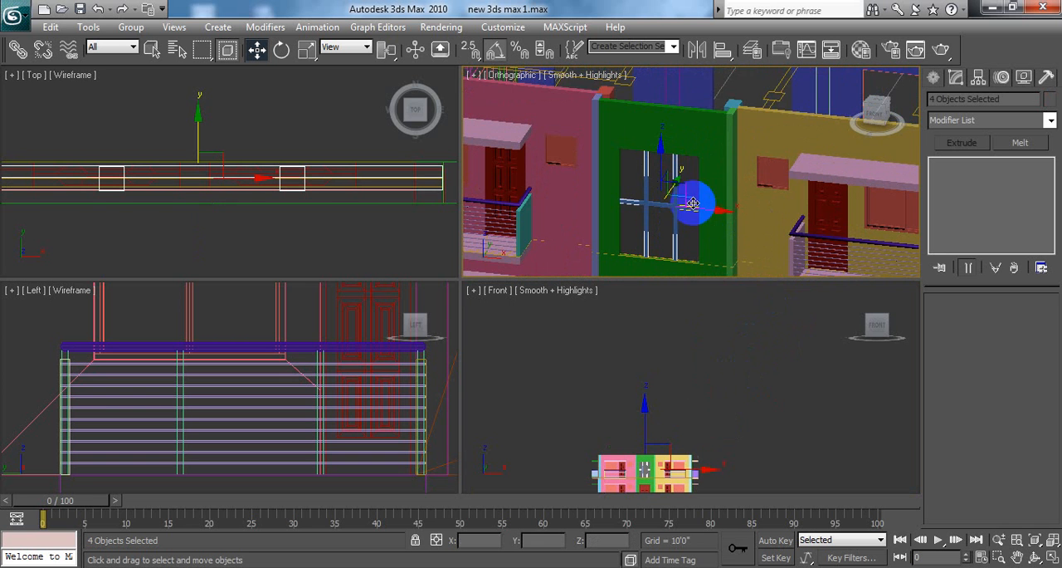
left_click(774, 124)
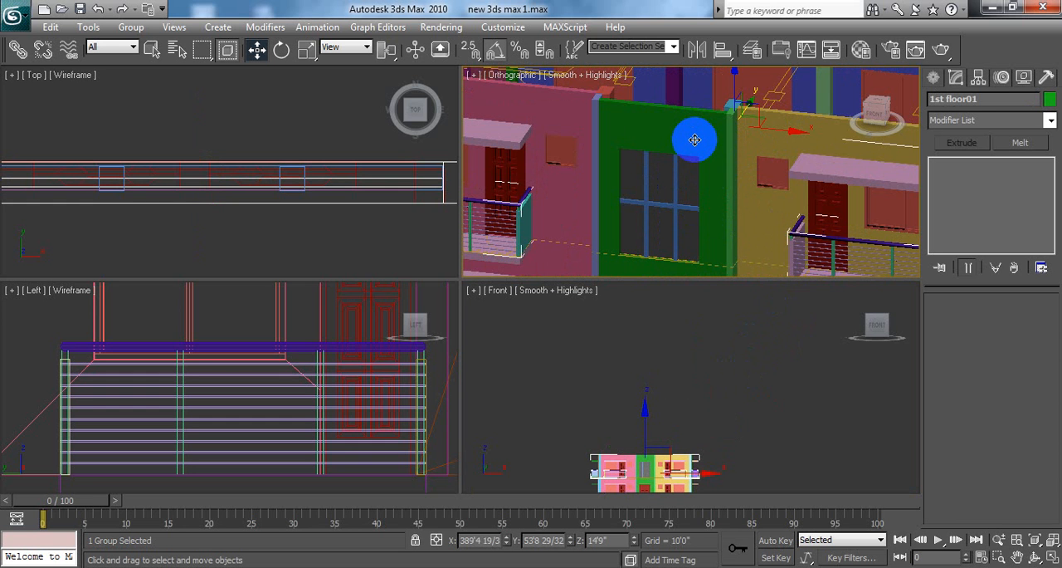
scroll(716, 194, "down", 6)
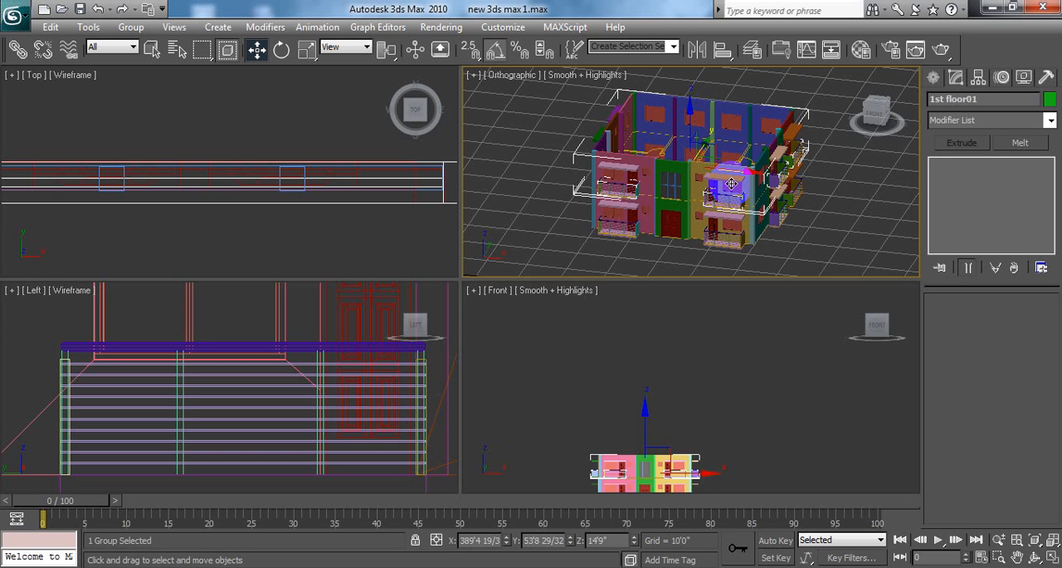
Step: Try moving the 1st floor01 group vertically to about Z 29'2" without the window parts, and undo the move
right_click(627, 340)
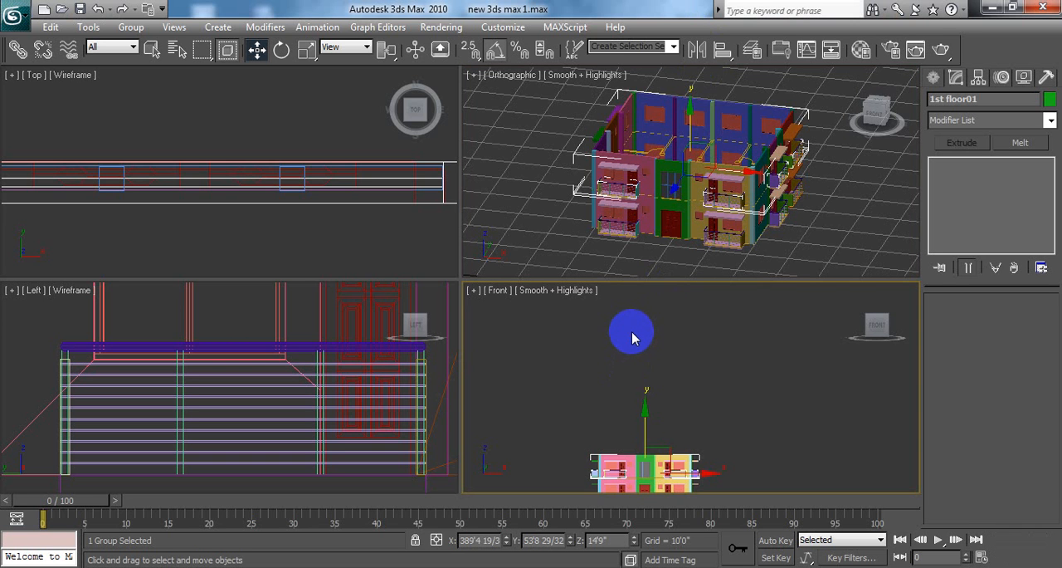
left_click(632, 337)
middle_click_drag(631, 337, 669, 294)
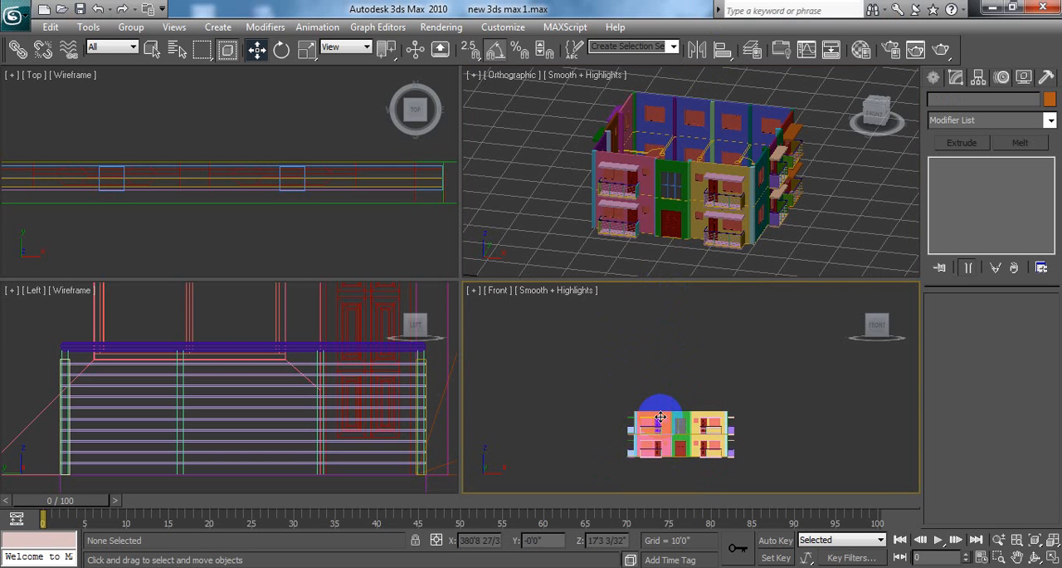
left_click(660, 417)
left_click_drag(679, 371, 681, 332, "shift")
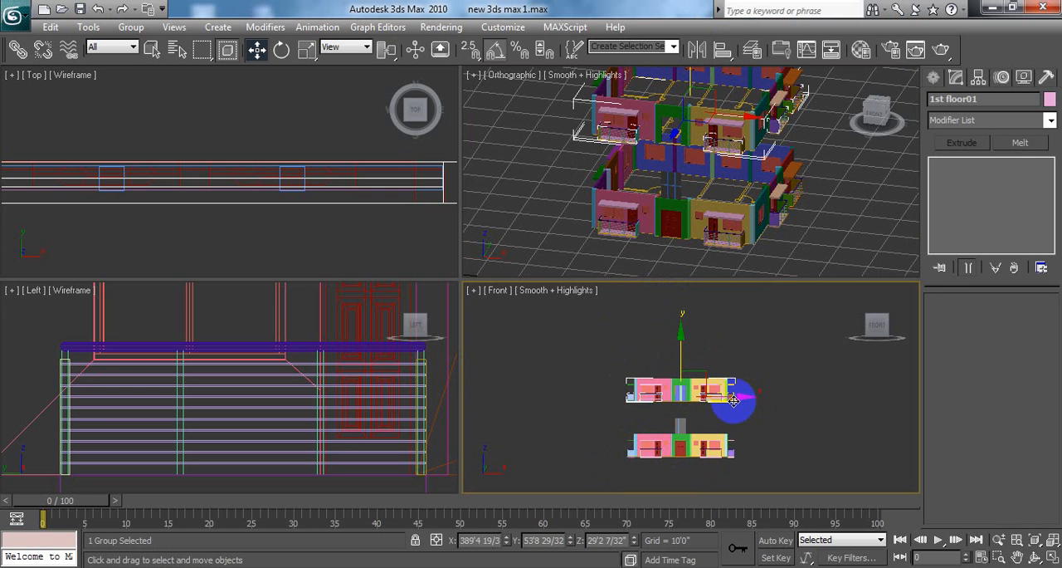
scroll(757, 411, "up", 6)
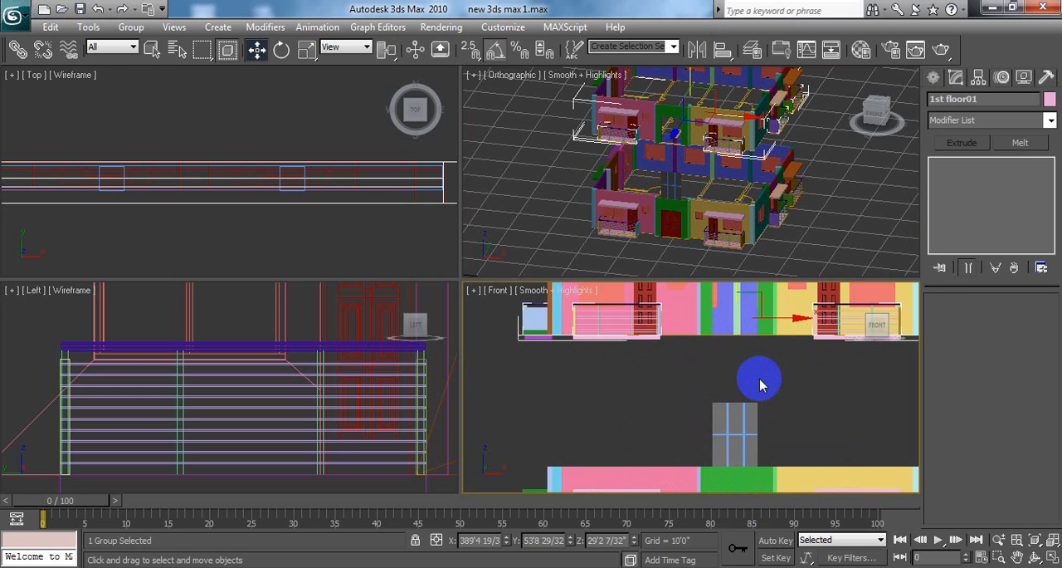
middle_click_drag(754, 374, 743, 385)
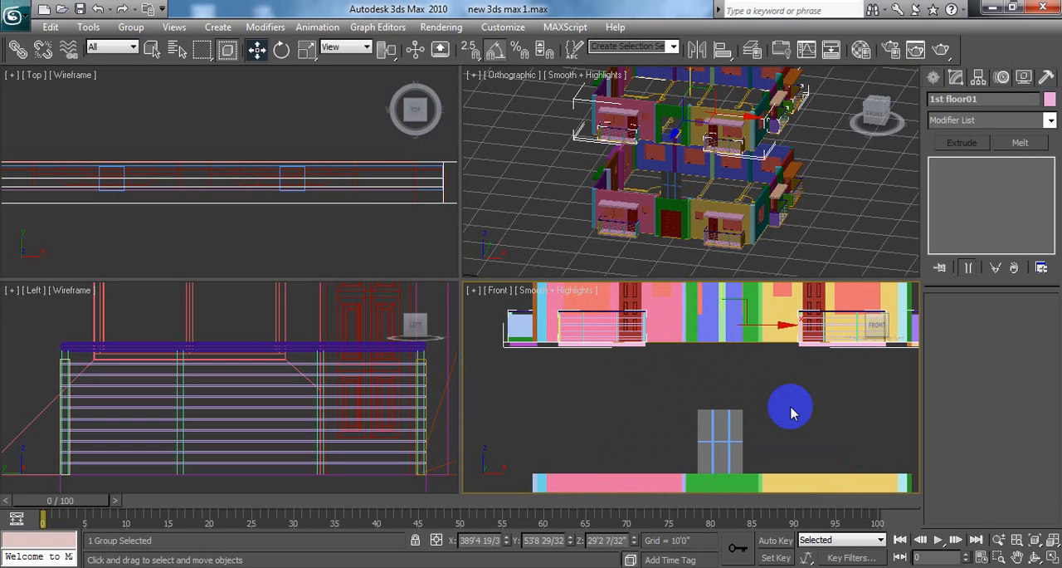
key("ctrl+z")
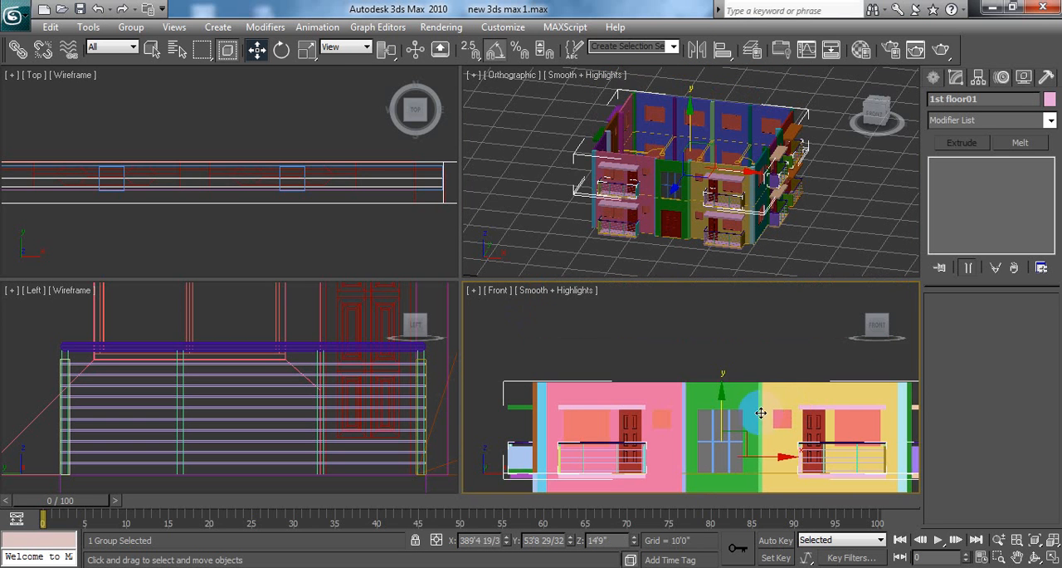
left_click(734, 400)
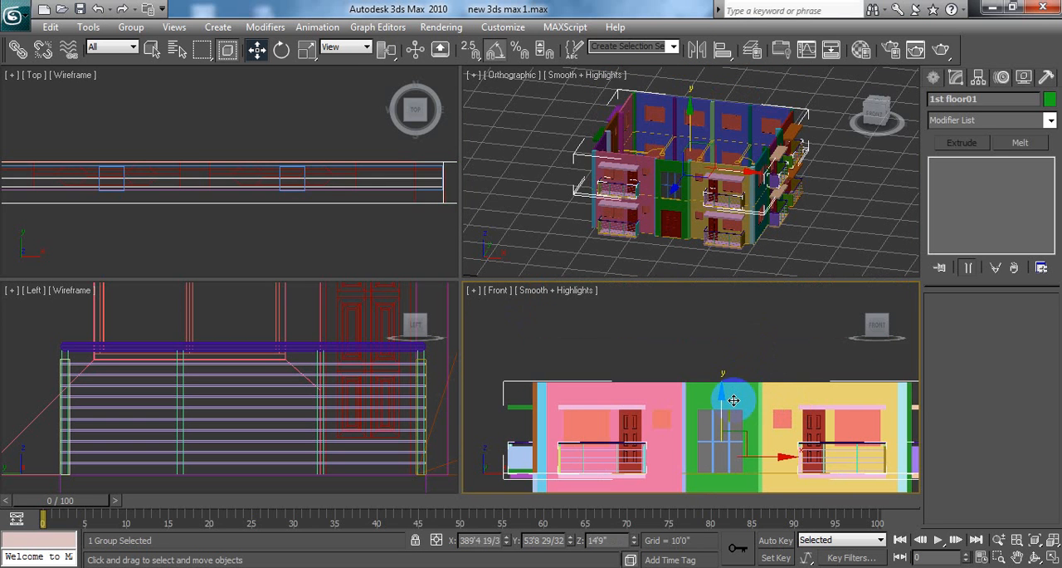
Step: Select the upper floor's central window plane together with its two vertical mullions and one horizontal mullion
left_click(130, 28)
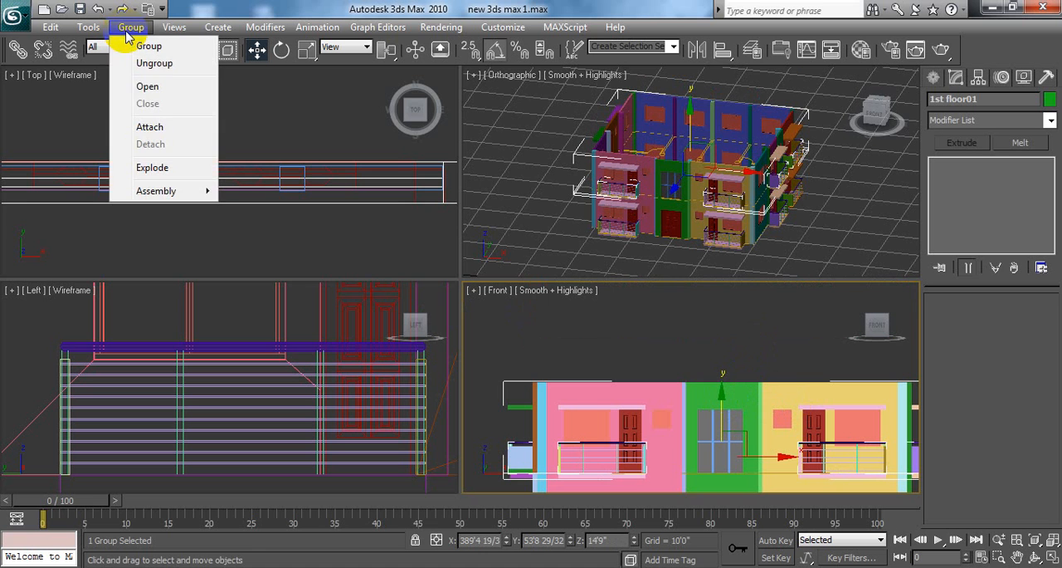
left_click(155, 88)
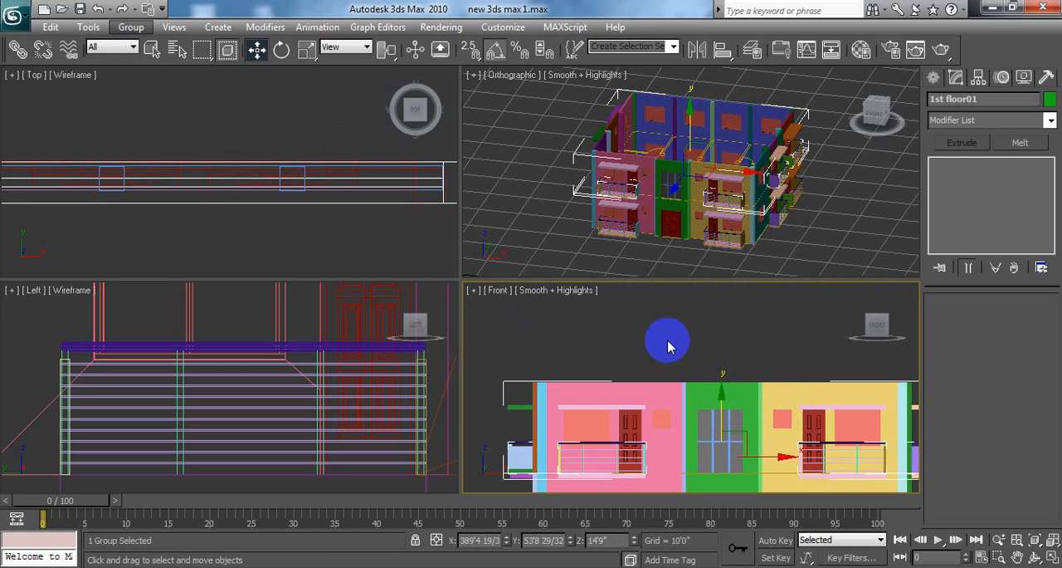
middle_click_drag(779, 420, 744, 358)
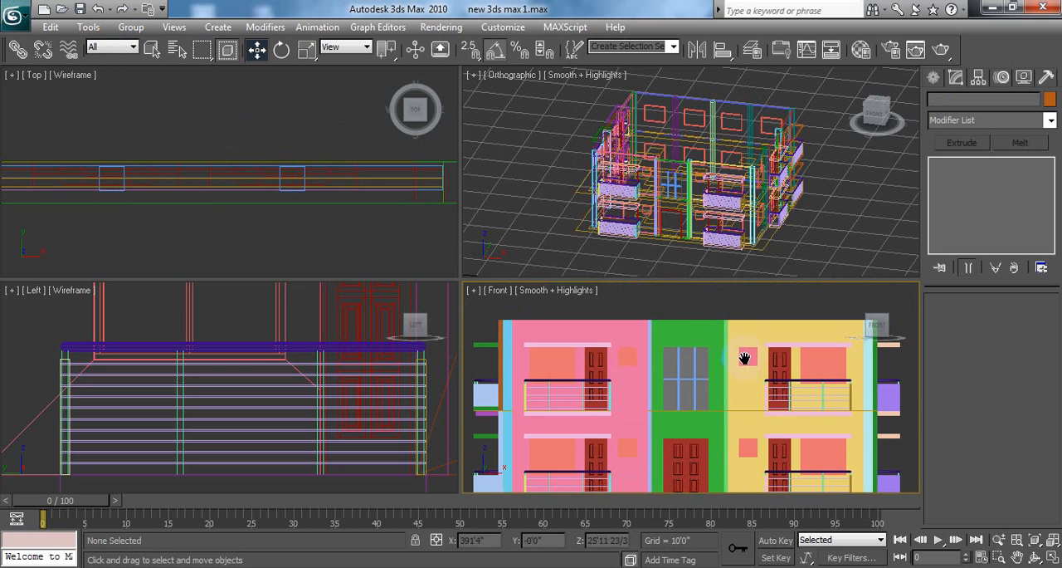
left_click(673, 361)
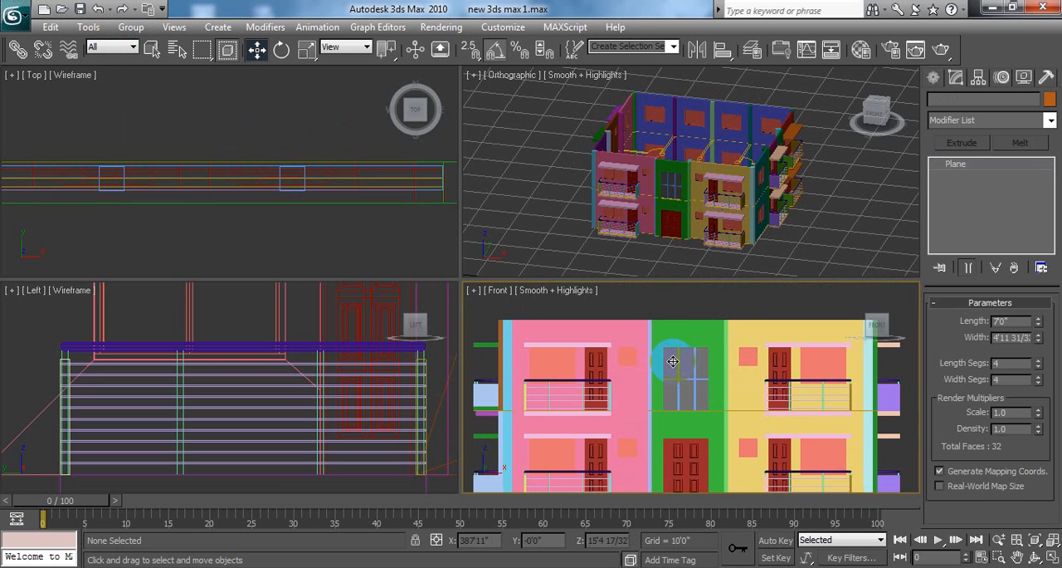
left_click(693, 397, "ctrl")
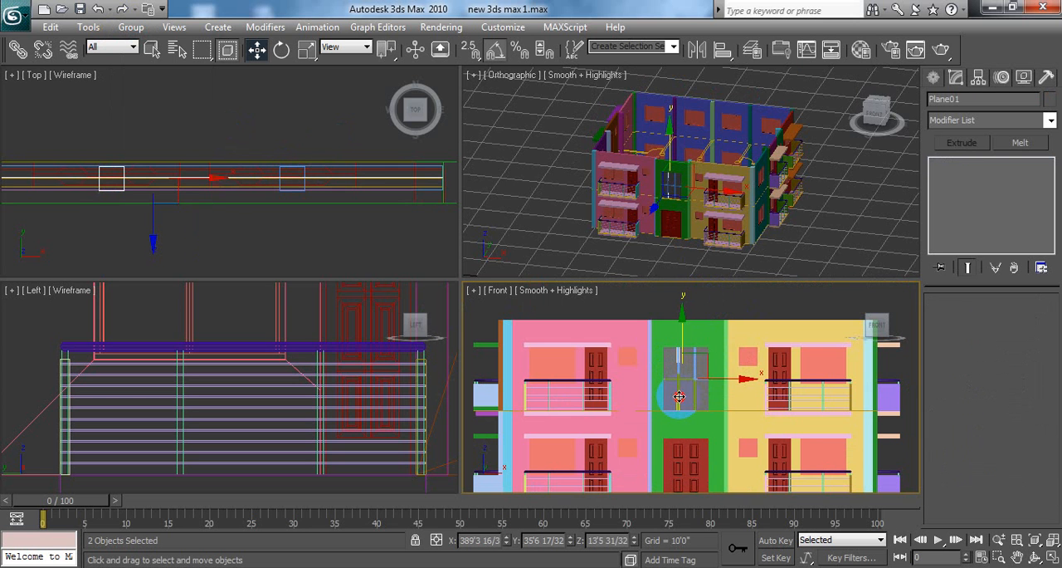
left_click(685, 380, "ctrl")
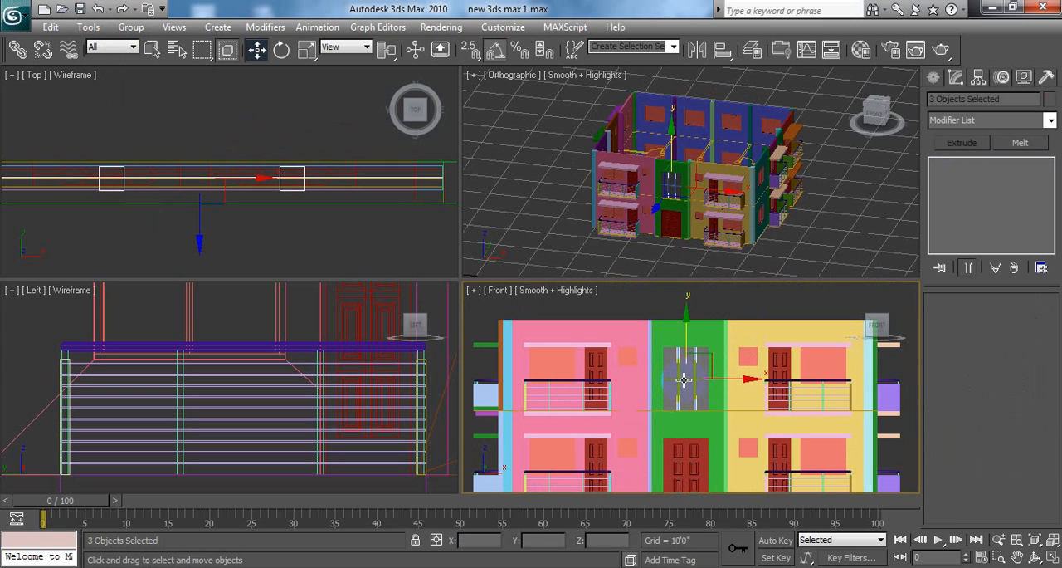
left_click(685, 377, "ctrl")
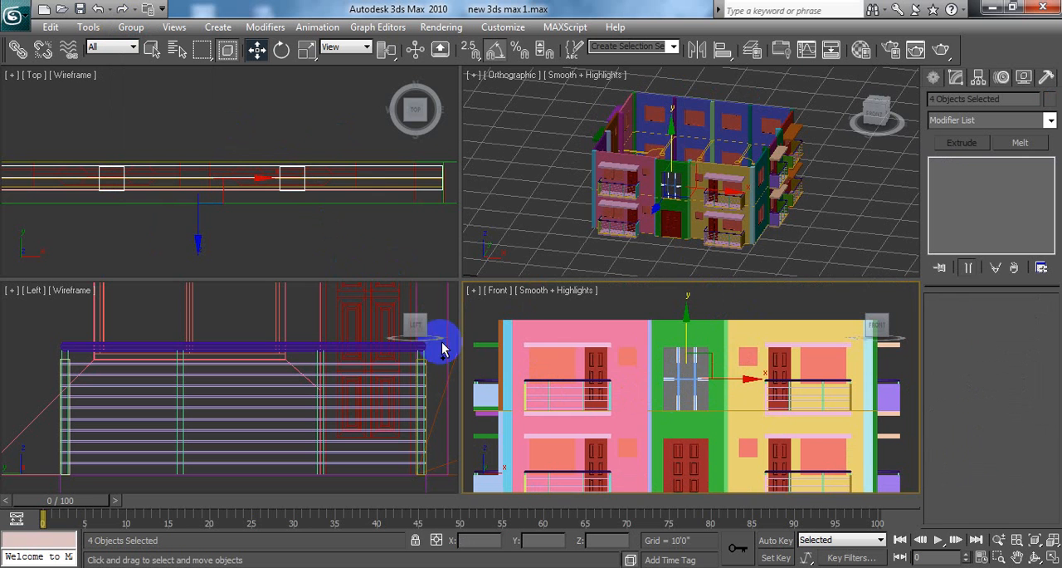
Step: Add the 1st floor01 group to the window parts' selection and group everything as "2nd floor"
left_click(623, 340, "ctrl")
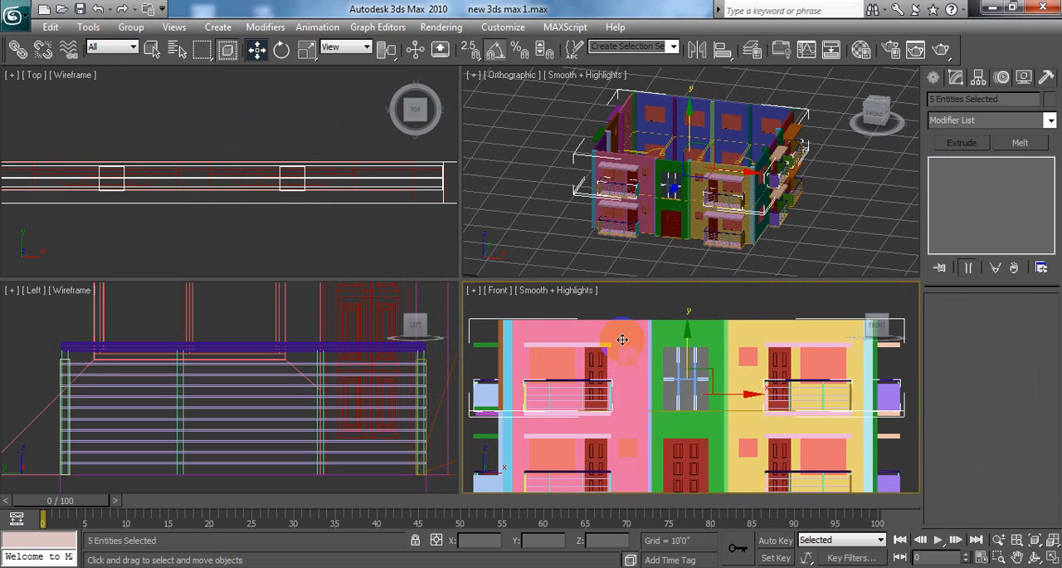
left_click(119, 27)
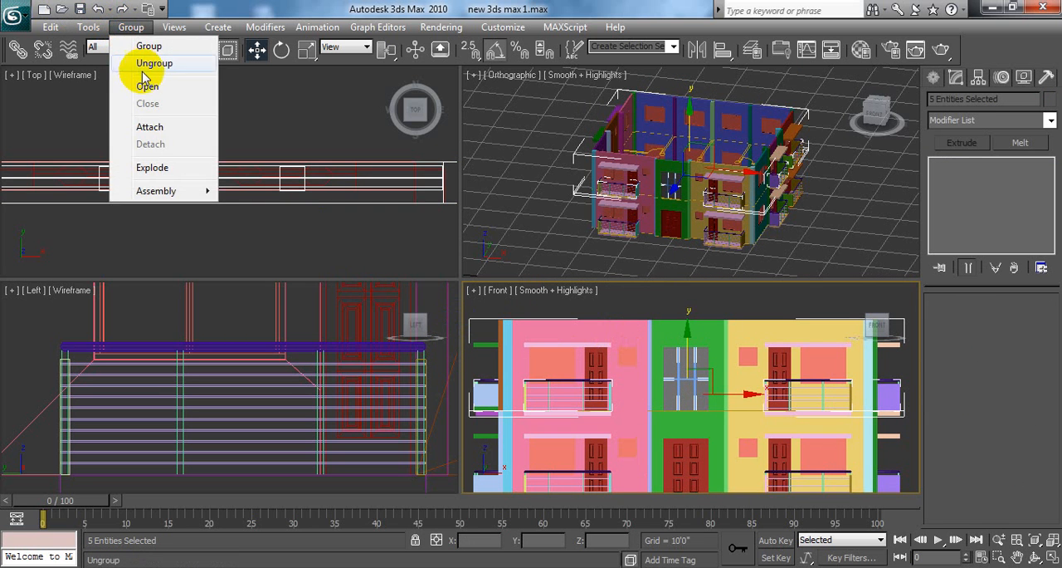
left_click(137, 43)
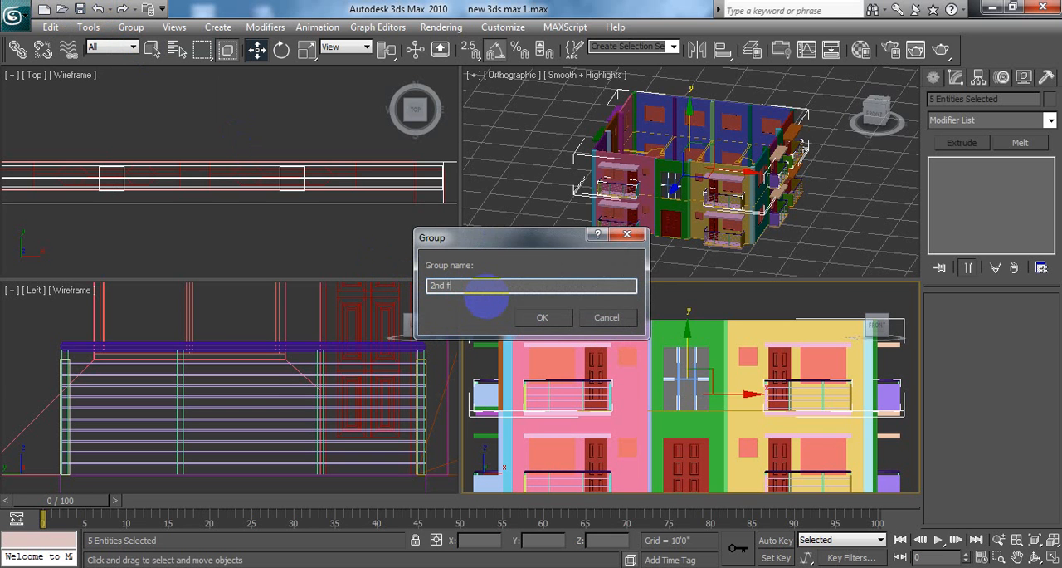
type("2nd floor")
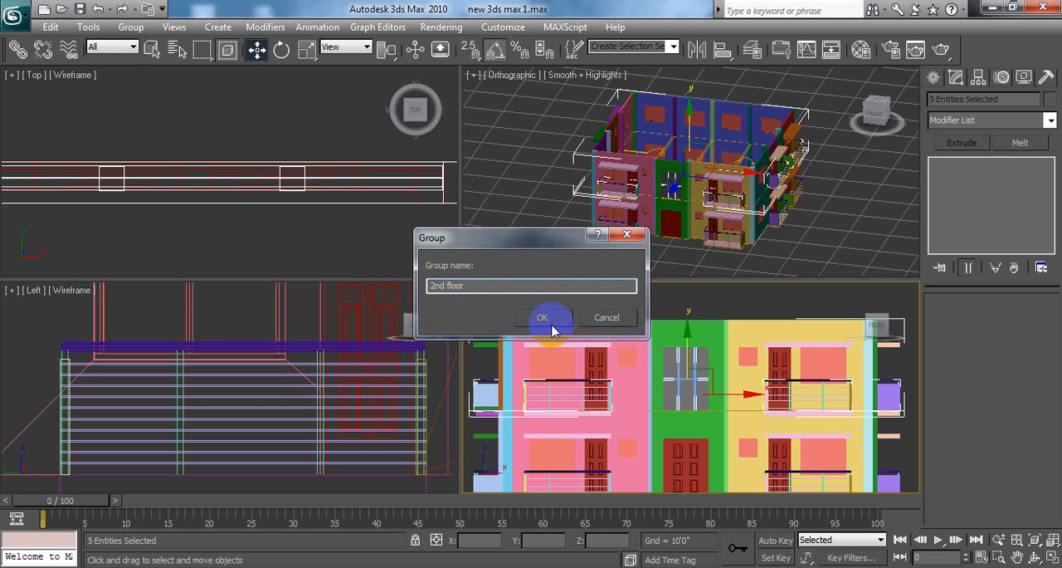
left_click(544, 316)
Step: Try moving the 2nd floor group up to about Z 17'6" to test the grouping, and undo the move
left_click(624, 308)
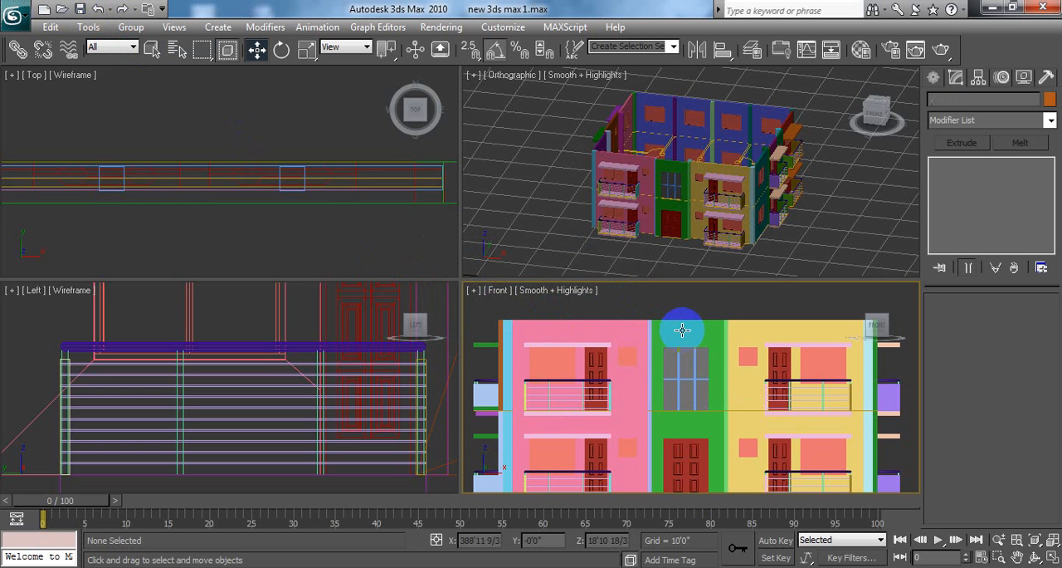
left_click(689, 334)
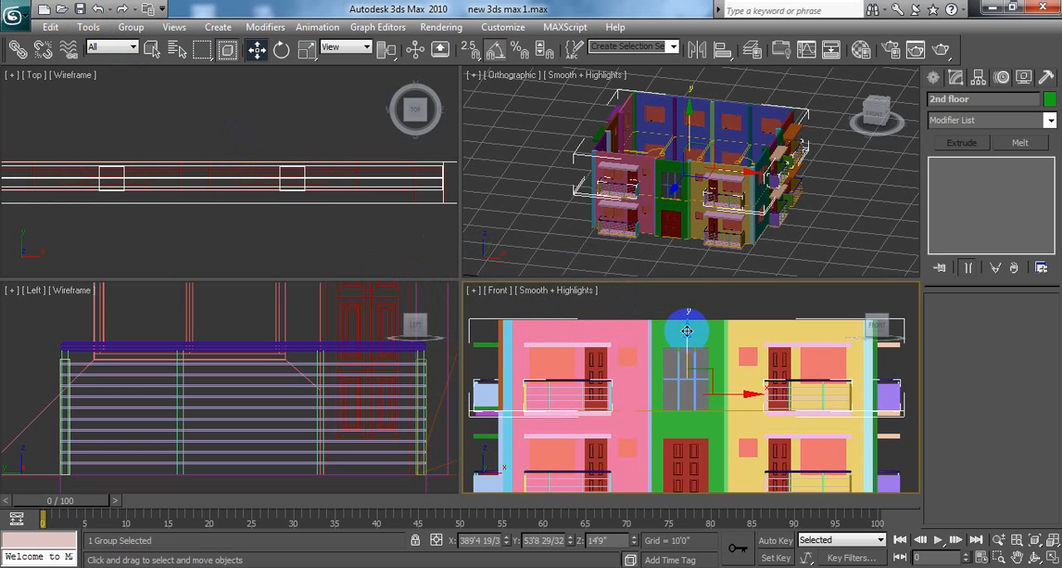
left_click_drag(687, 331, 686, 305)
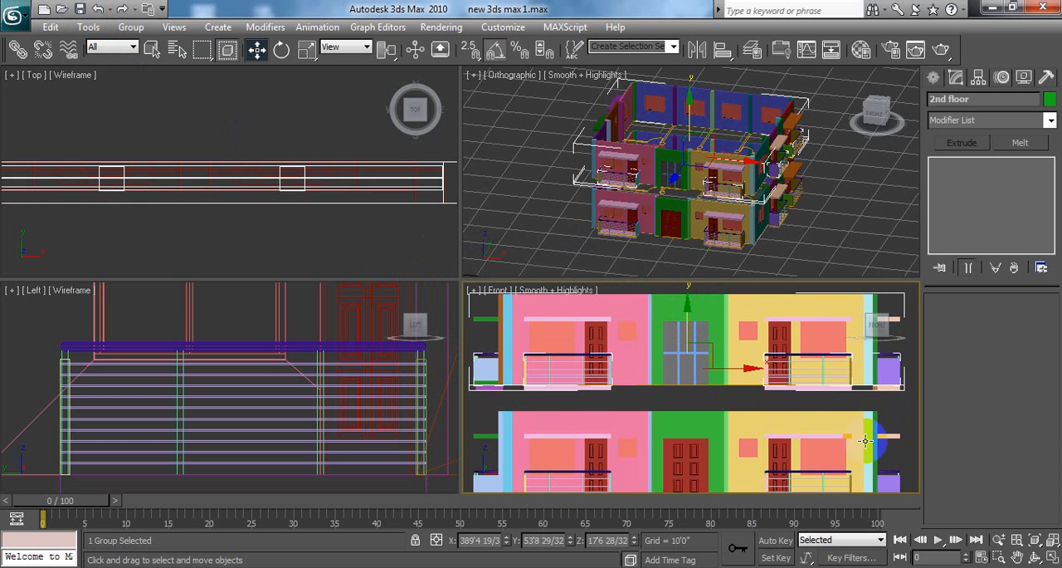
key("ctrl+z")
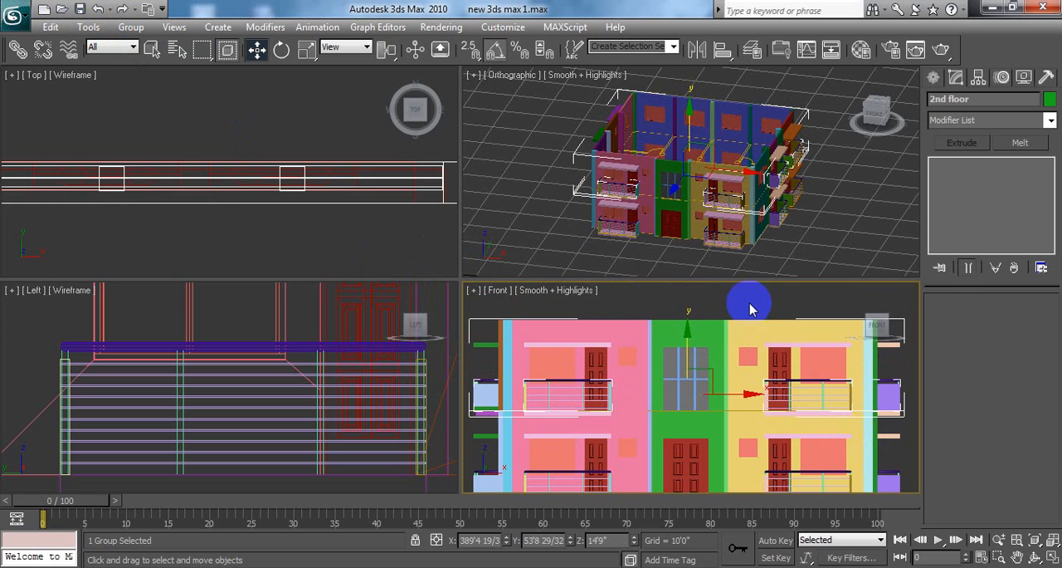
key("ctrl+z")
Step: Array the 2nd floor group in a perspective view as four 1D instances spaced 10'0" along Z, and clear the selection
left_click(716, 335)
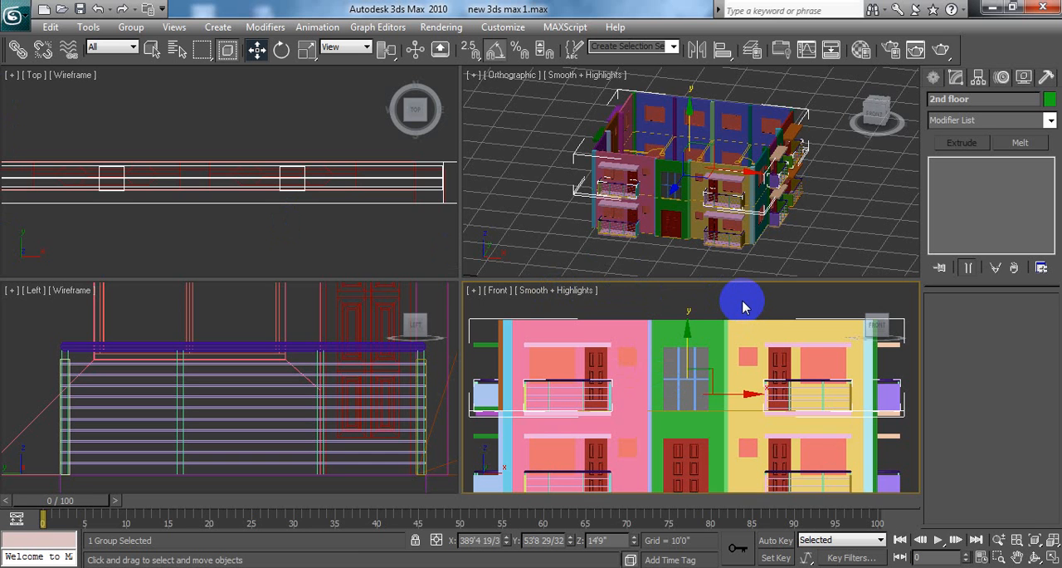
key("p")
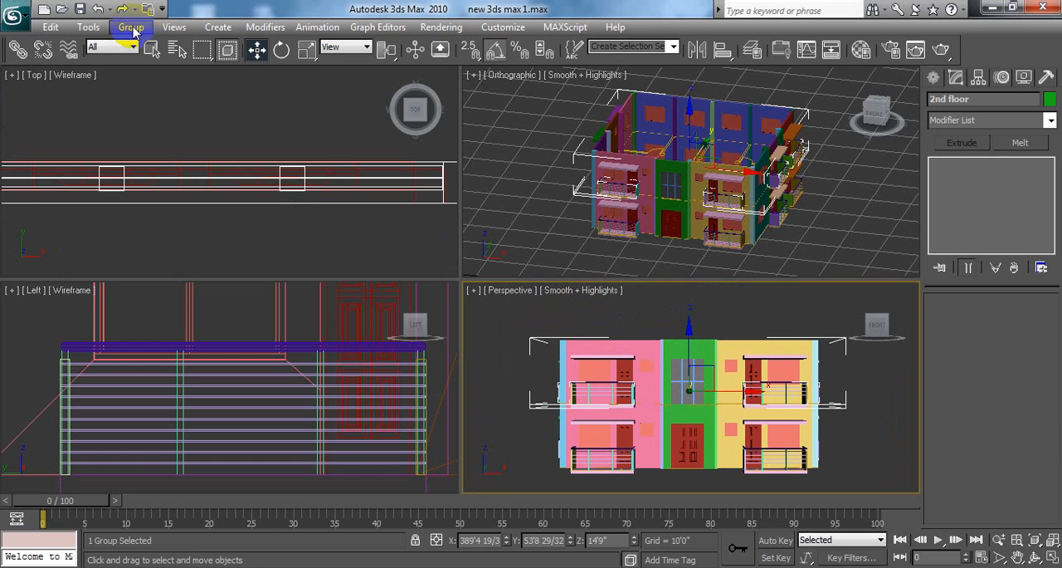
left_click(89, 27)
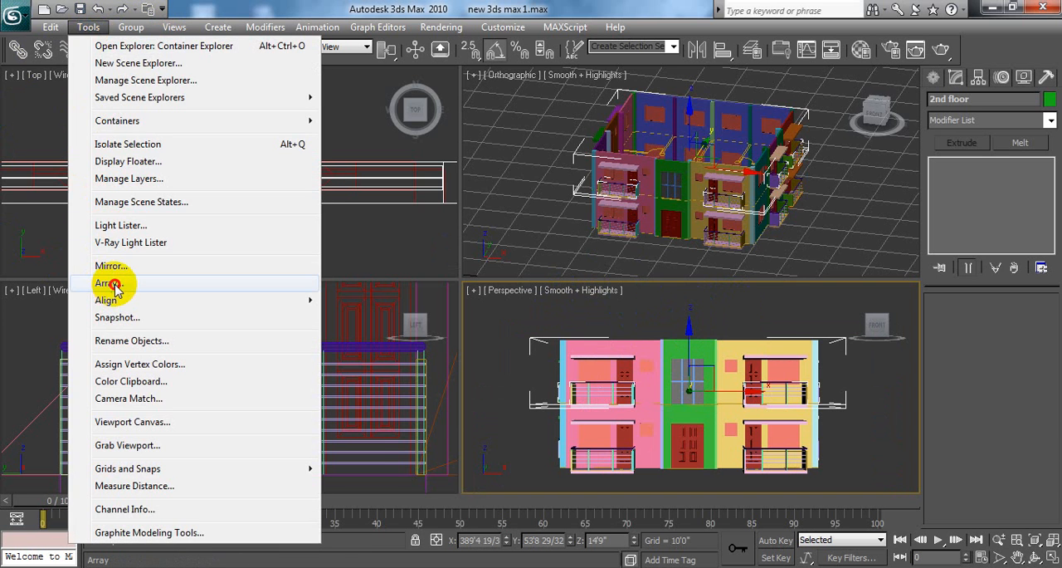
left_click(110, 284)
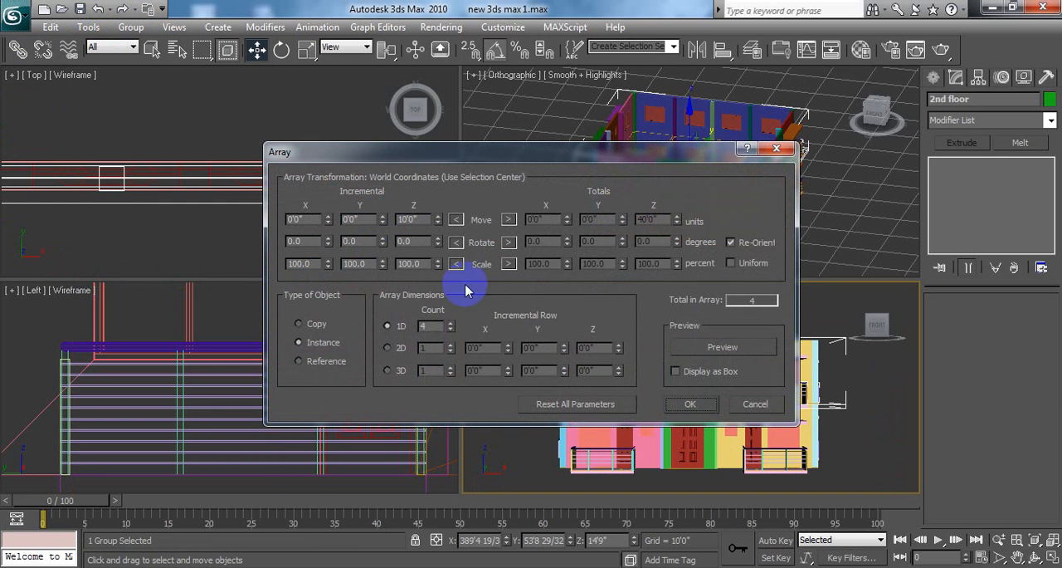
double_click(433, 326)
left_click(687, 401)
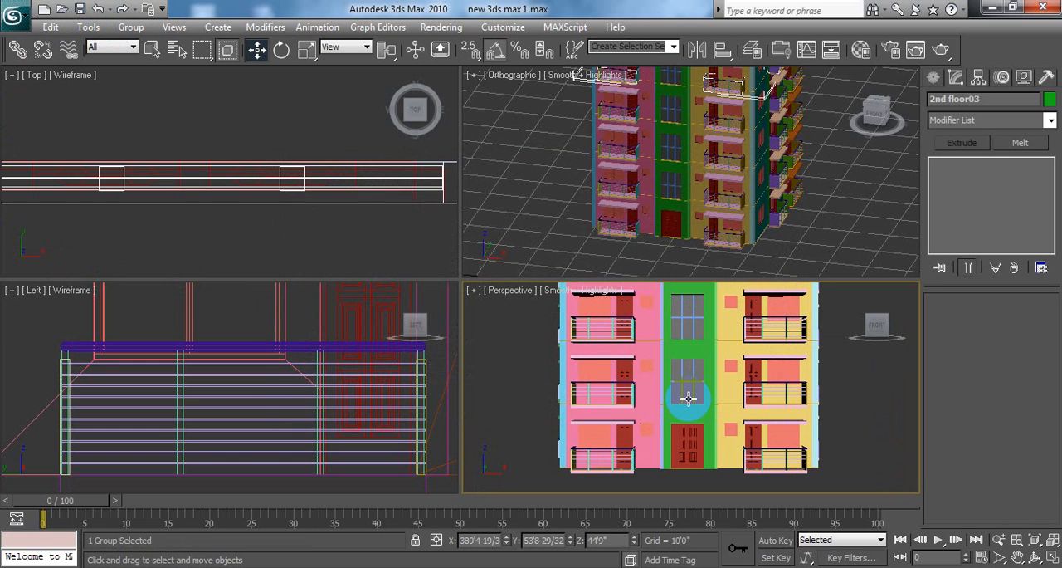
left_click(845, 421)
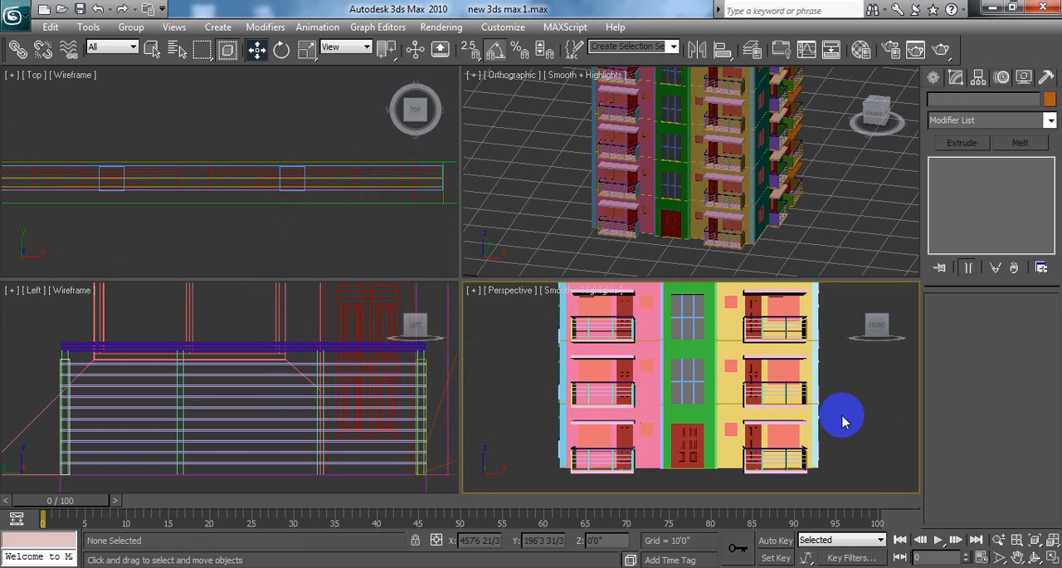
Step: Examine the stacked building's front, balconies and side facade in an enlarged perspective view, from a distance and up close
left_click(1048, 559)
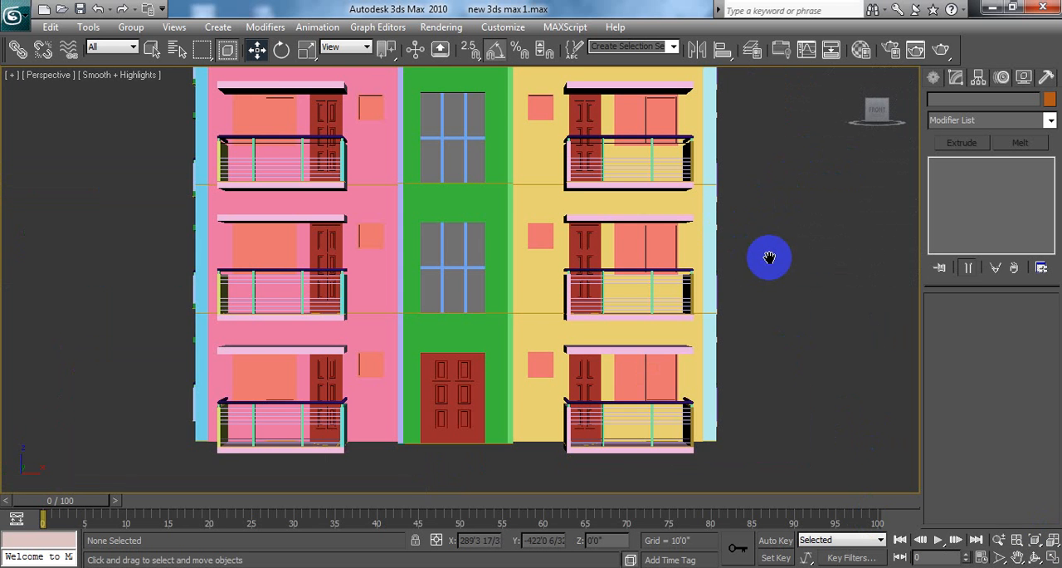
middle_click_drag(767, 251, 627, 318)
scroll(626, 291, "down", 1)
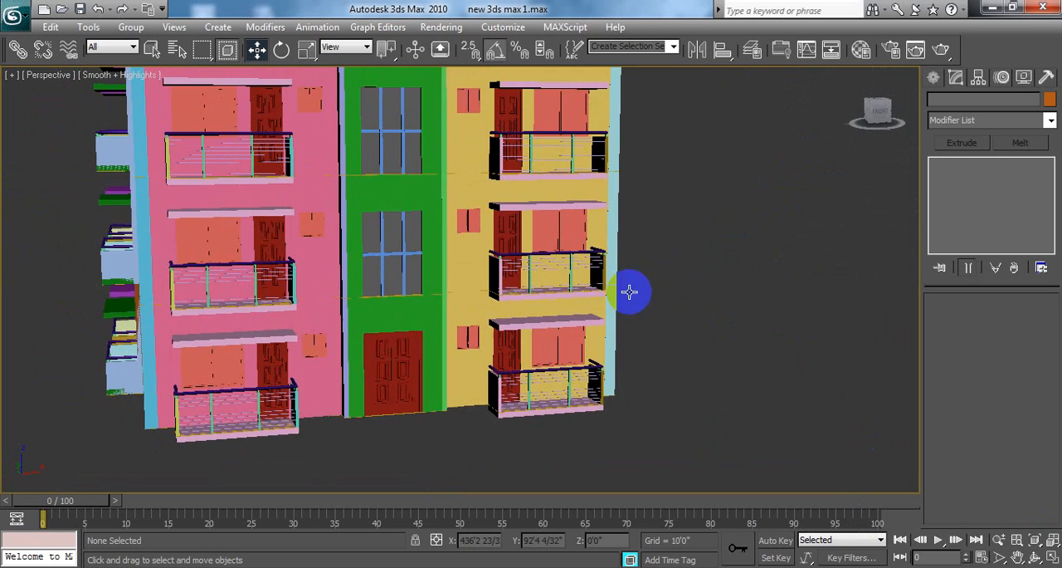
middle_click_drag(442, 257, 627, 356)
scroll(620, 345, "down", 4)
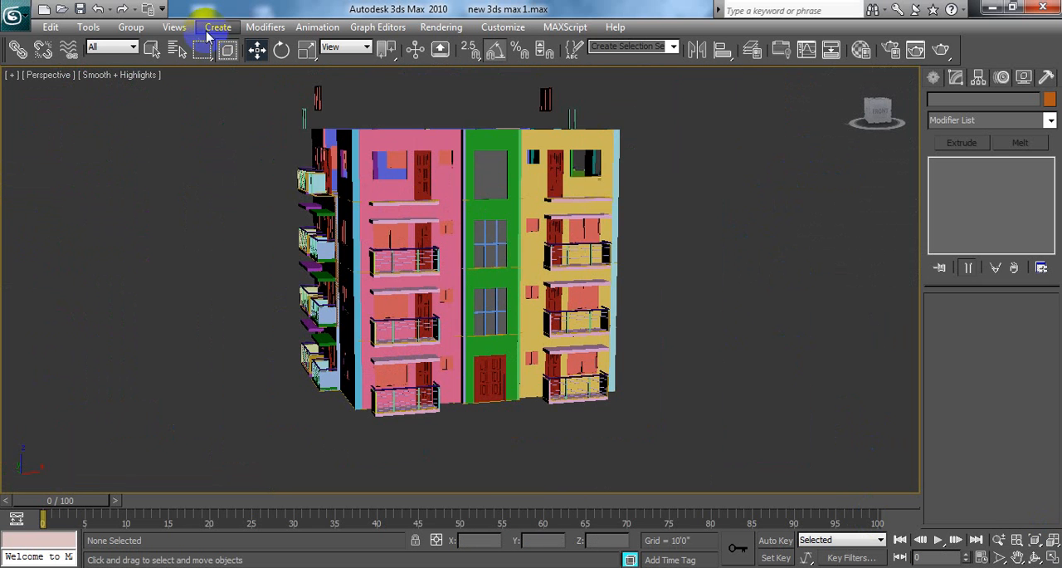
left_click(142, 76)
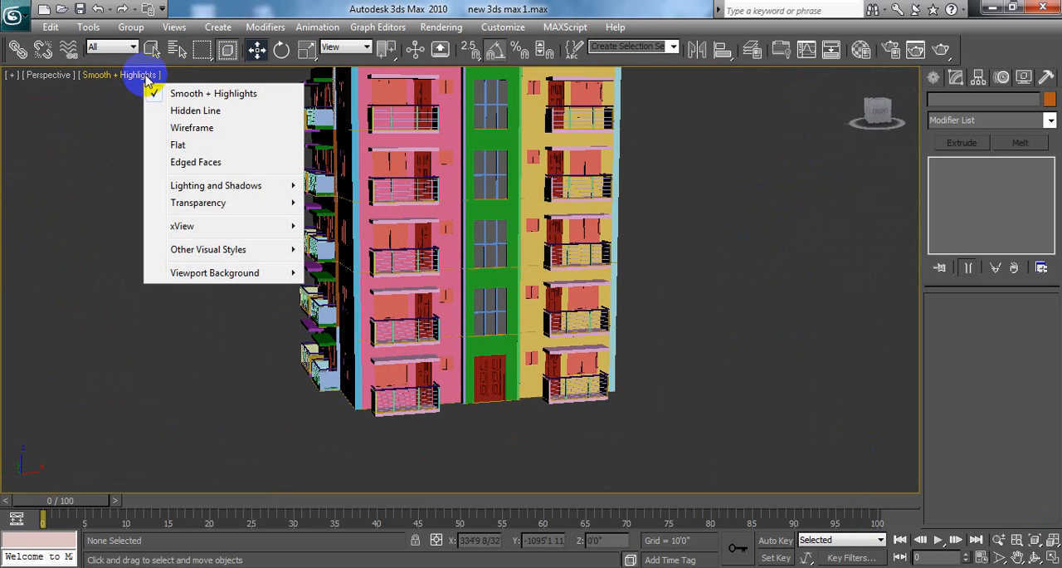
left_click(79, 221)
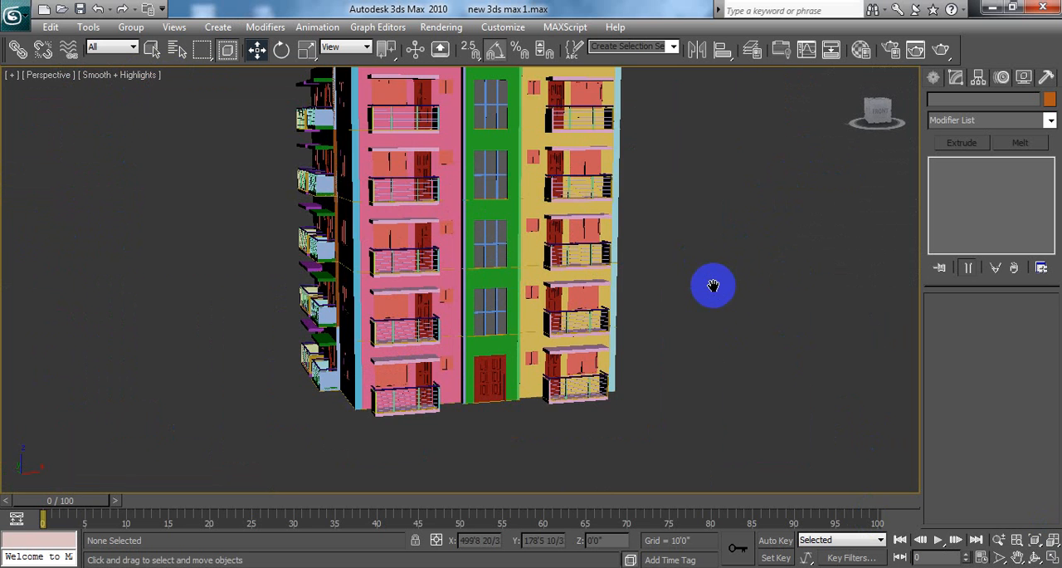
middle_click_drag(713, 284, 753, 332)
left_click(738, 254)
middle_click_drag(614, 290, 702, 308)
scroll(646, 301, "down", 3)
scroll(674, 306, "up", 3)
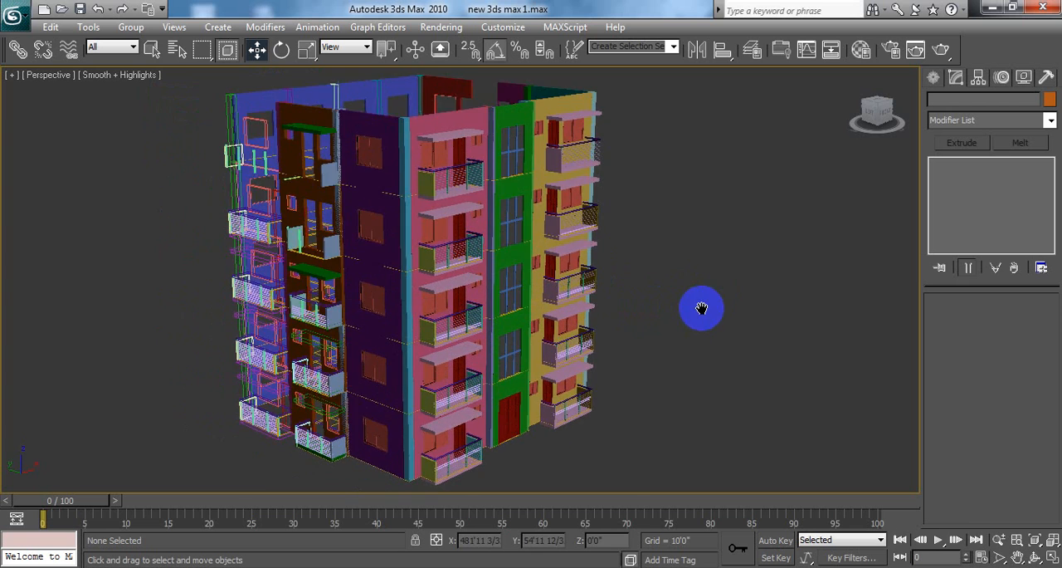
scroll(697, 299, "up", 6)
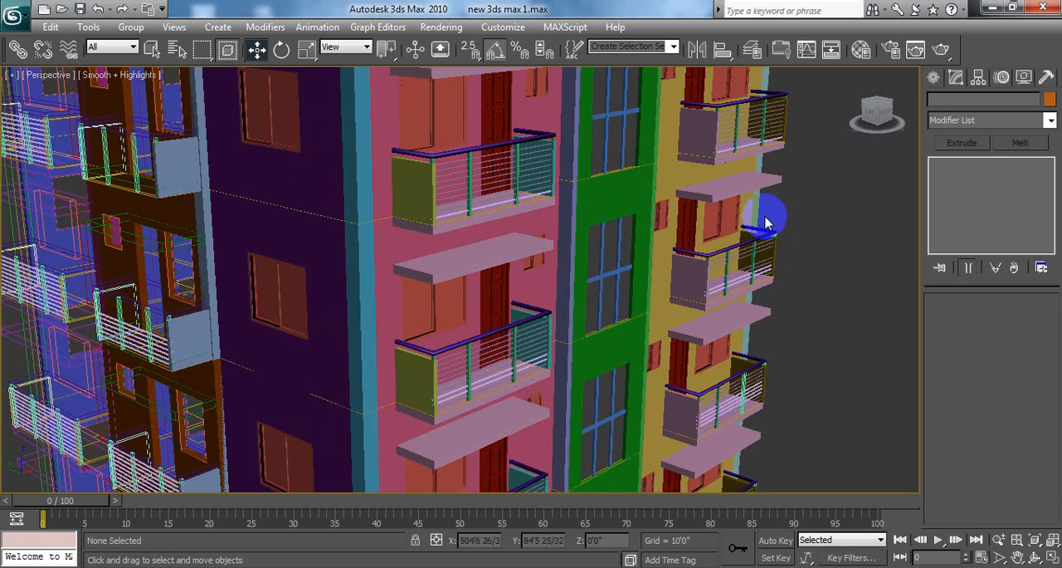
scroll(823, 249, "down", 2)
middle_click_drag(822, 249, 820, 258)
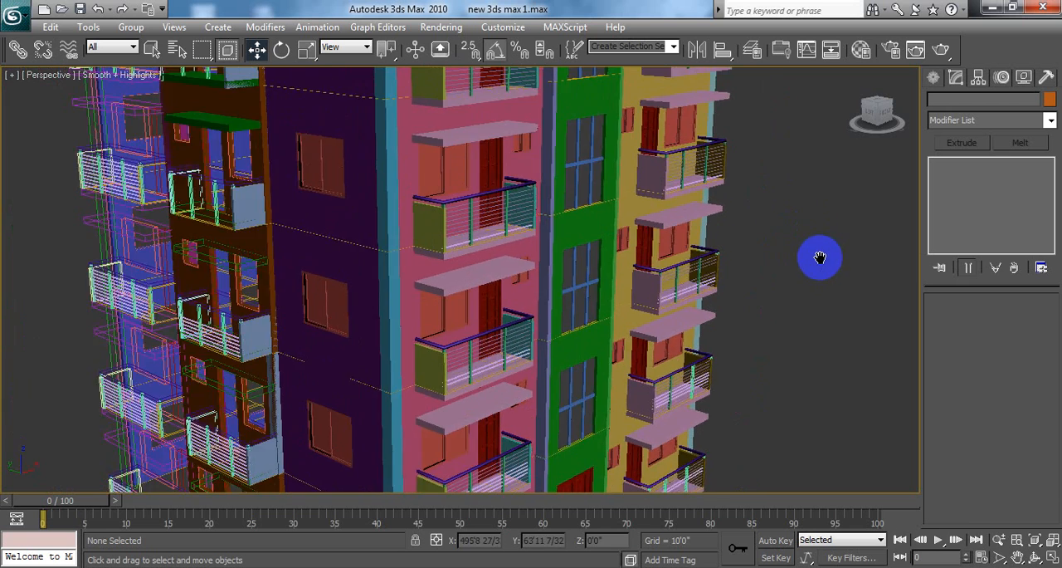
scroll(820, 258, "down", 5)
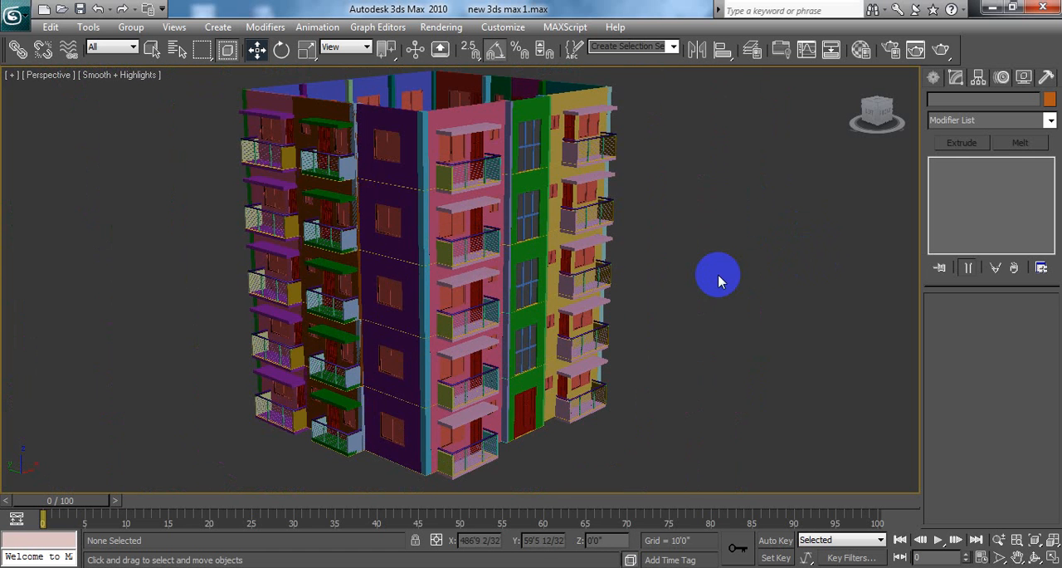
middle_click_drag(719, 276, 731, 284)
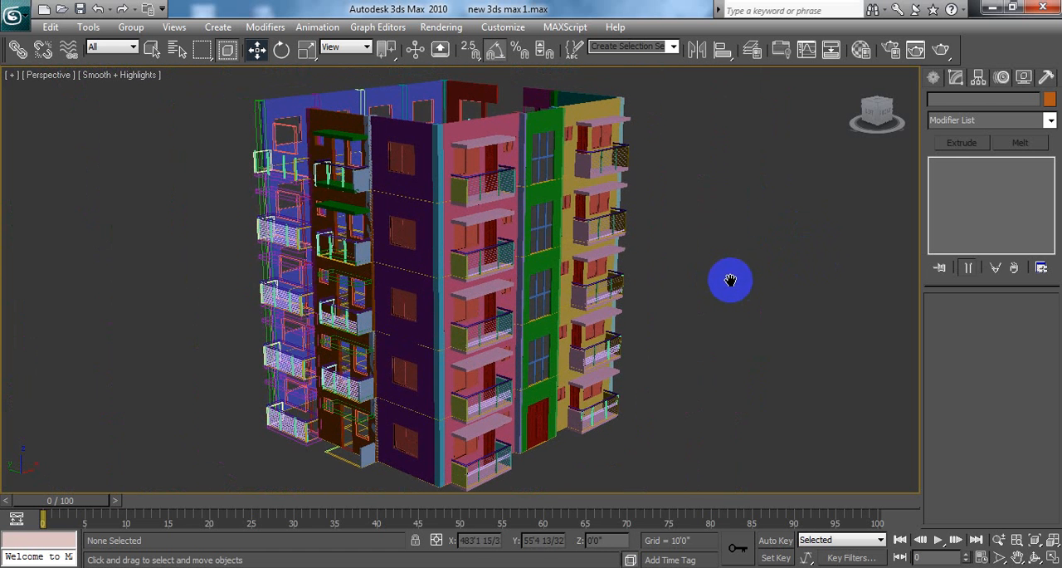
Step: Save the multi-storey building scene under its existing file name
left_click(15, 15)
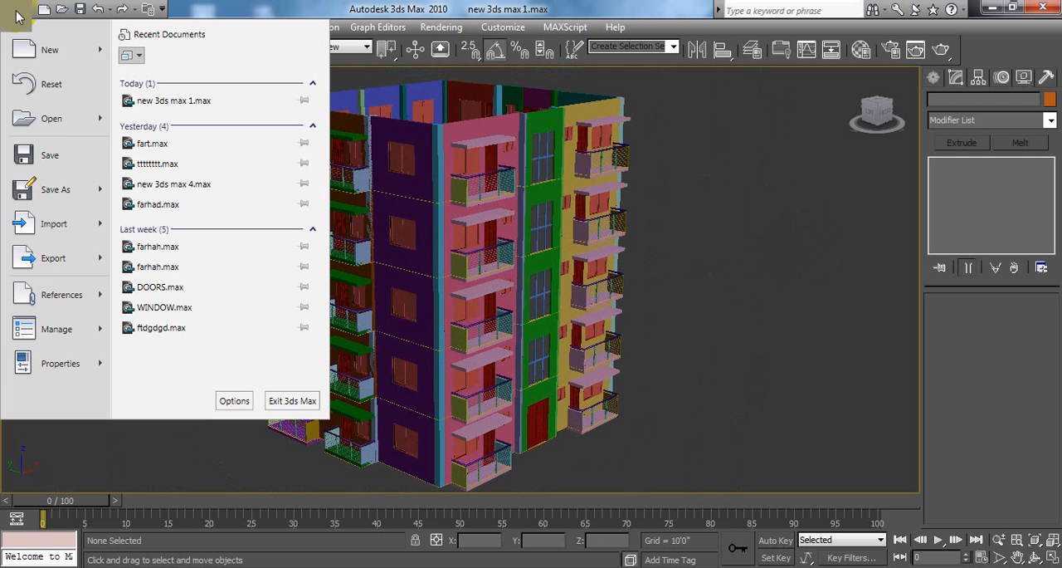
left_click(68, 156)
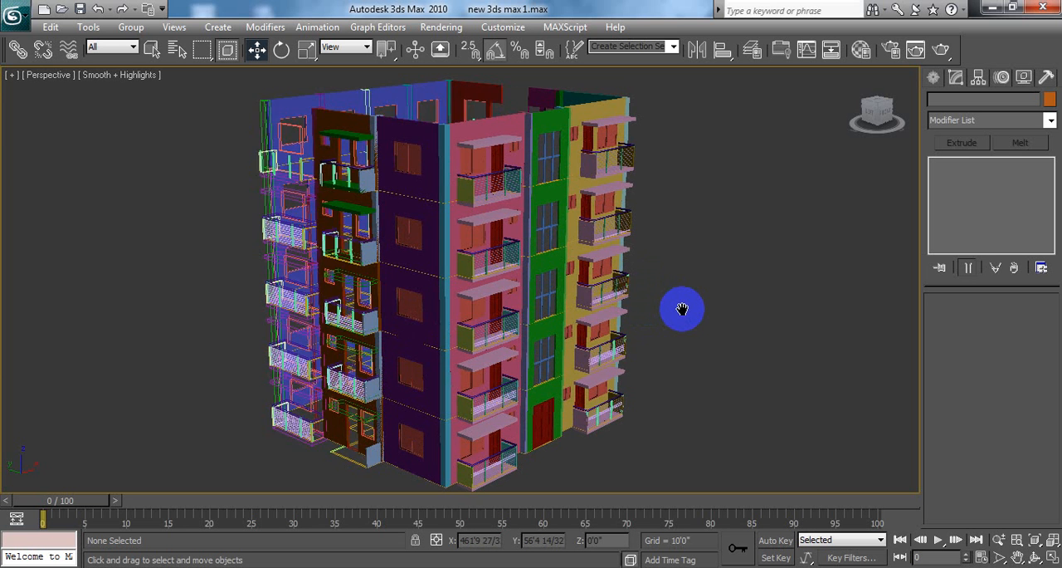
middle_click_drag(669, 308, 646, 310, "alt")
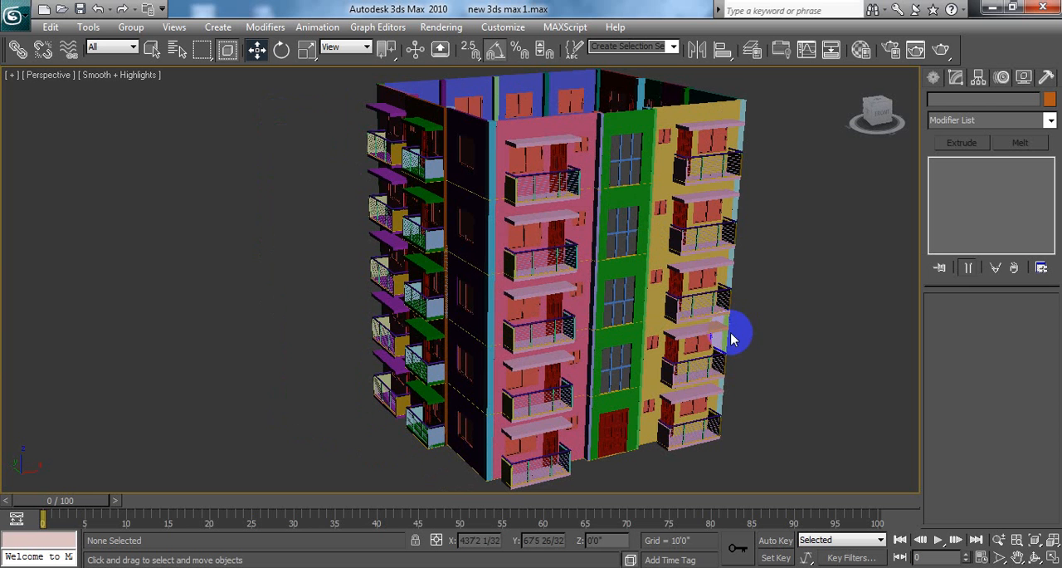
middle_click_drag(775, 337, 775, 293)
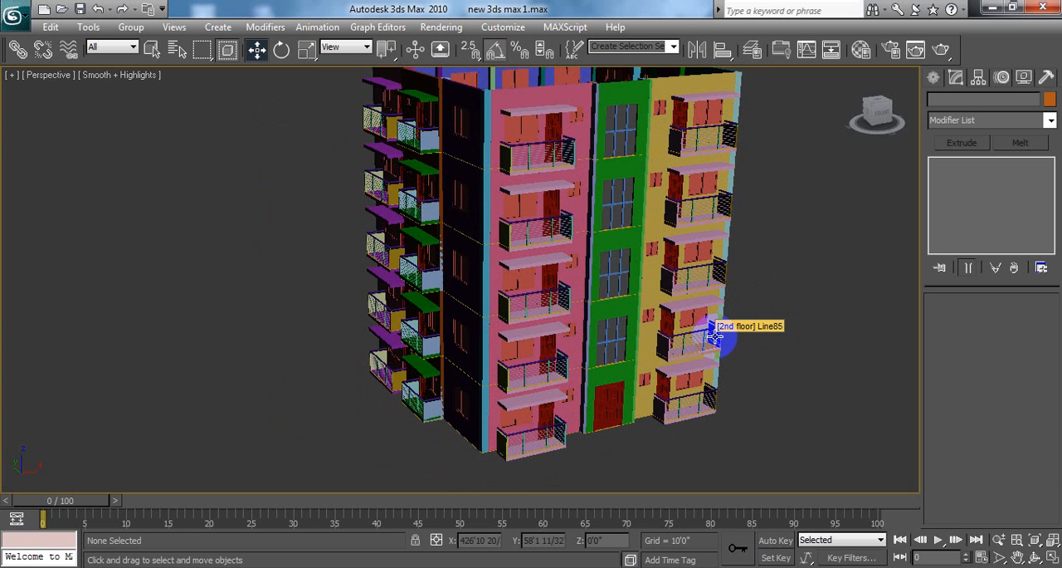
scroll(711, 313, "up", 5)
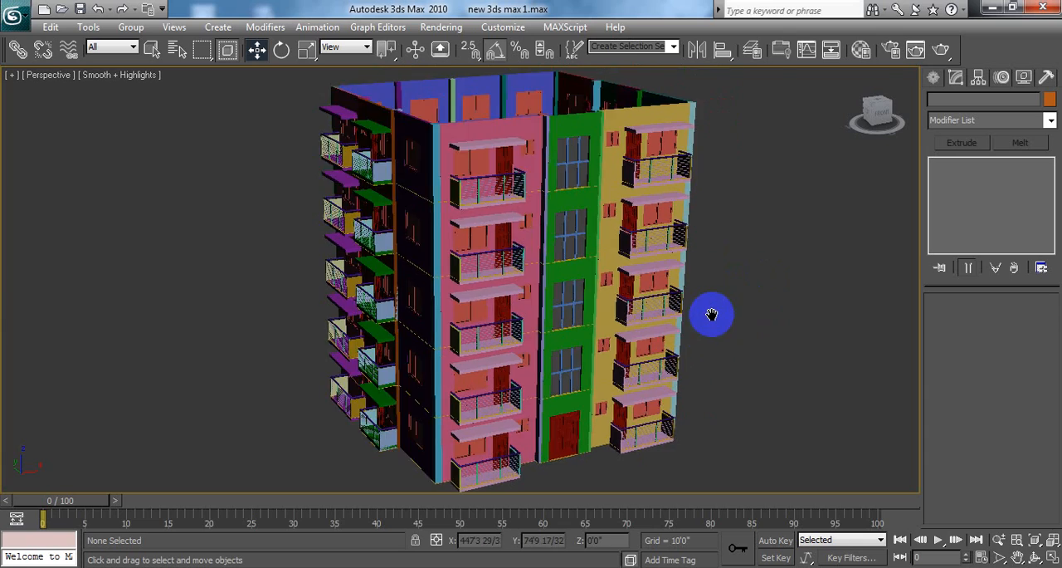
scroll(719, 307, "up", 3)
scroll(161, 302, "down", 4)
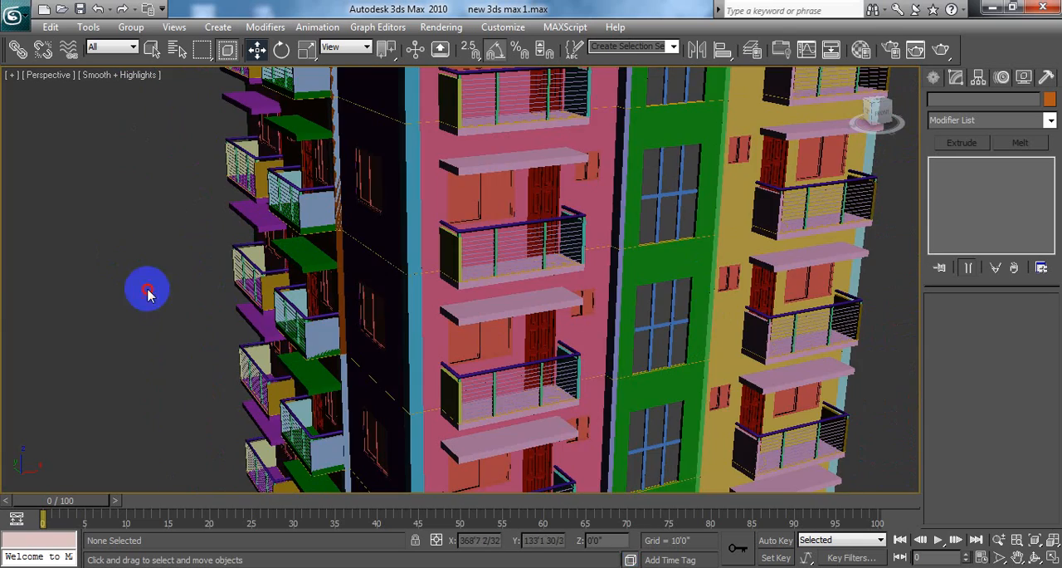
middle_click_drag(475, 318, 373, 344)
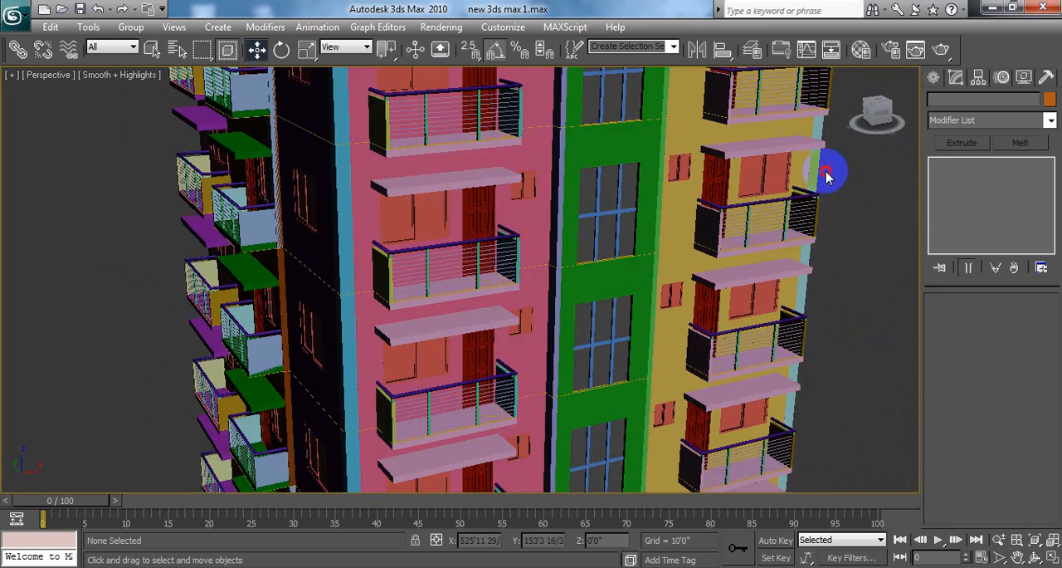
scroll(821, 262, "down", 3)
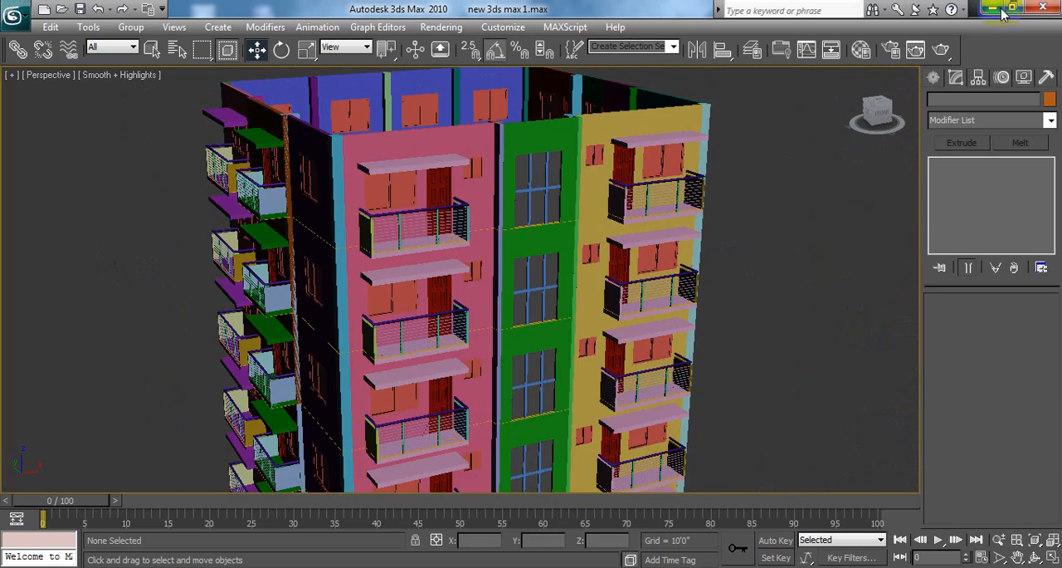
Step: Save the current state of the five-storey building scene again to the file new 3ds max 1.max
left_click(14, 18)
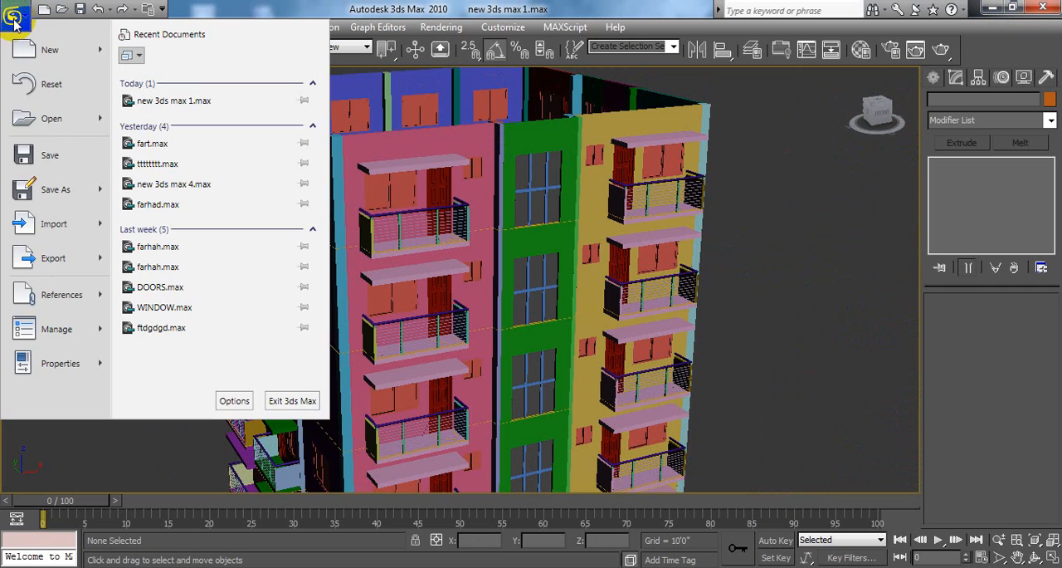
left_click(50, 158)
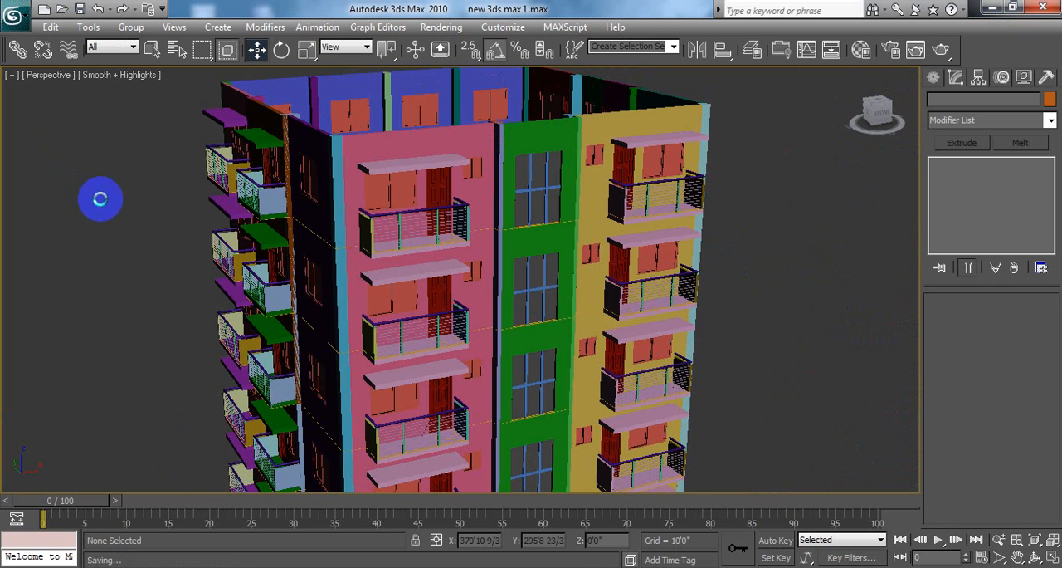